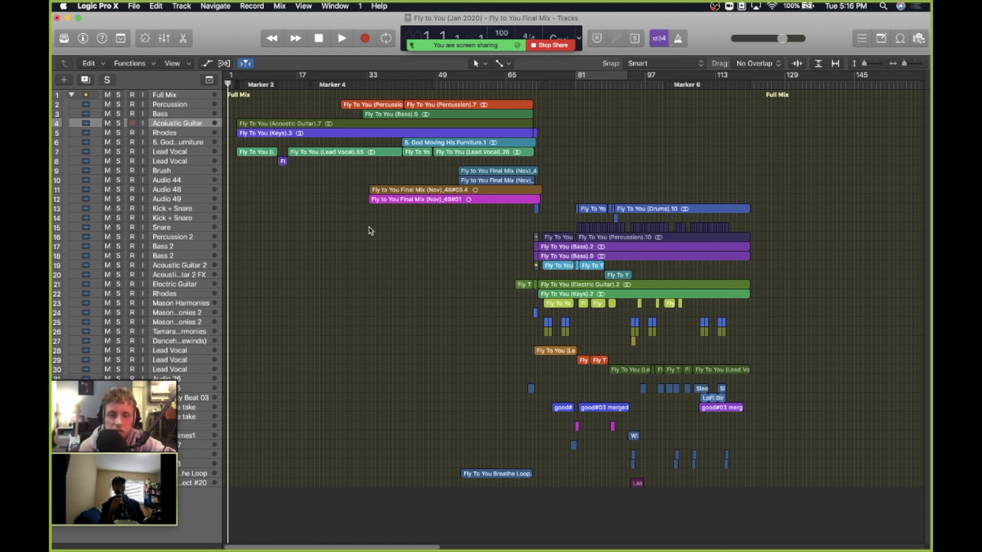
Step: Select all regions in the song's second half to point out that section, and clear the selection
{"action": "scroll", "coordinate": [371, 230], "scroll_direction": "left", "scroll_amount": 1}
{"action": "scroll", "coordinate": [371, 230], "scroll_direction": "right", "scroll_amount": 1}
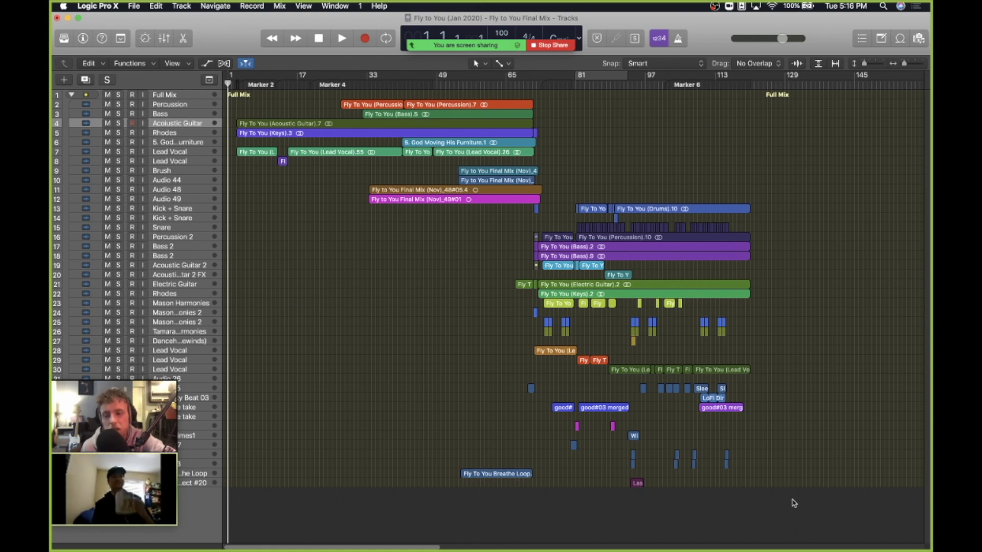
{"action": "left_click_drag", "start_coordinate": [792, 499], "coordinate": [325, 242]}
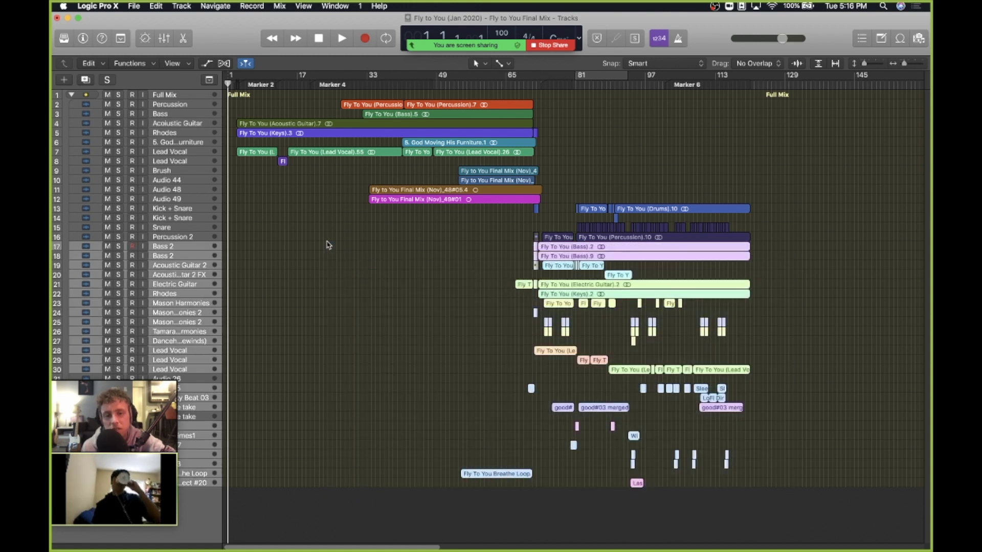
{"action": "left_click", "coordinate": [325, 243]}
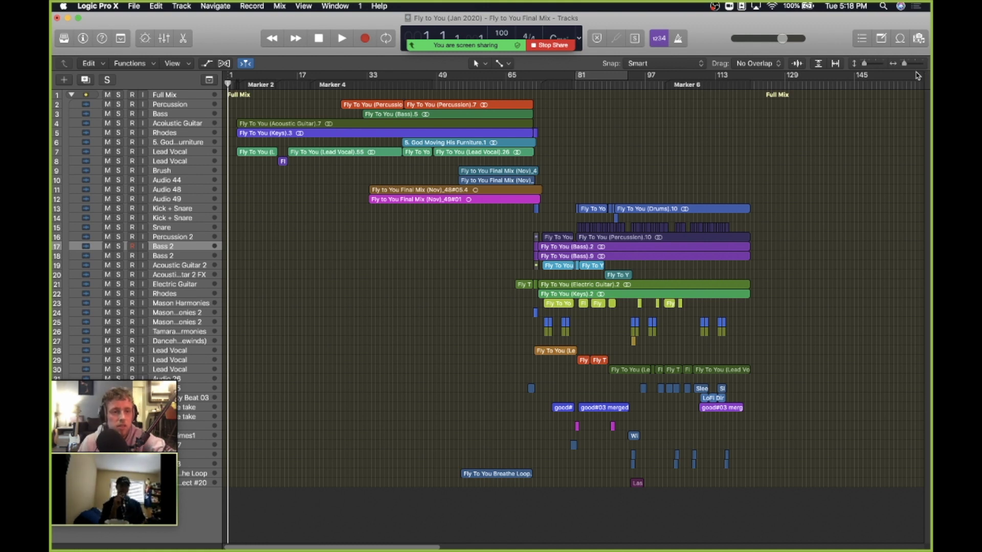
Step: Reduce the track height slightly and place the playhead at bar 3, where the first regions begin
{"action": "left_click_drag", "start_coordinate": [864, 67], "coordinate": [861, 66]}
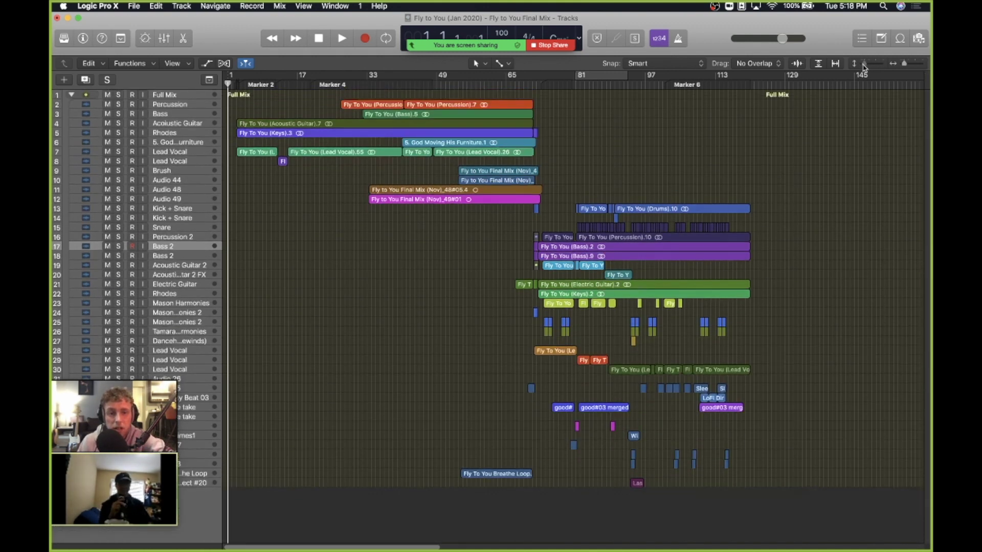
{"action": "scroll", "coordinate": [562, 174], "scroll_direction": "down", "scroll_amount": 1}
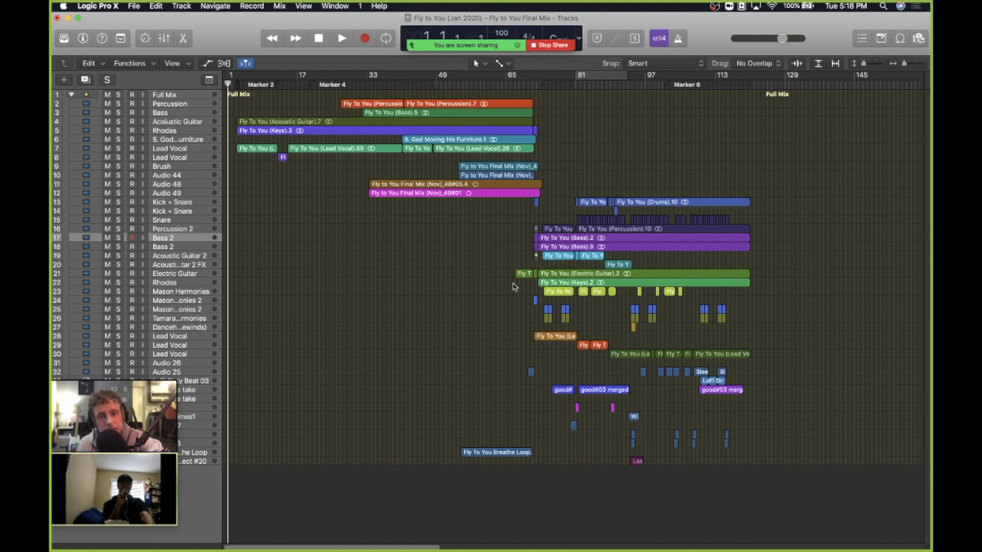
{"action": "left_click", "coordinate": [233, 84]}
{"action": "left_click", "coordinate": [234, 84]}
{"action": "left_click", "coordinate": [236, 85]}
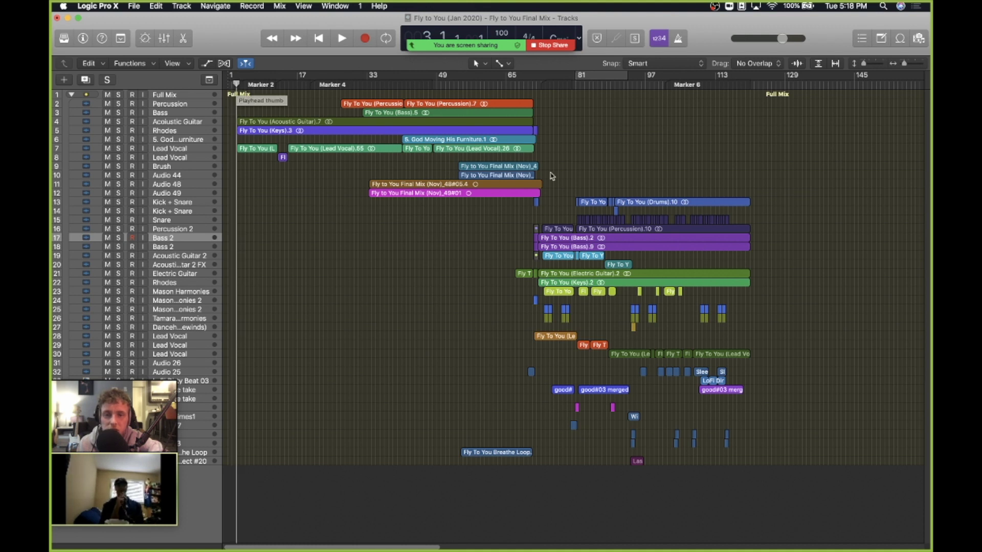
Step: Point out the two halves of the arrangement by selecting the first section's regions and those of the second, and deselect everything
{"action": "left_click_drag", "start_coordinate": [235, 237], "coordinate": [530, 95]}
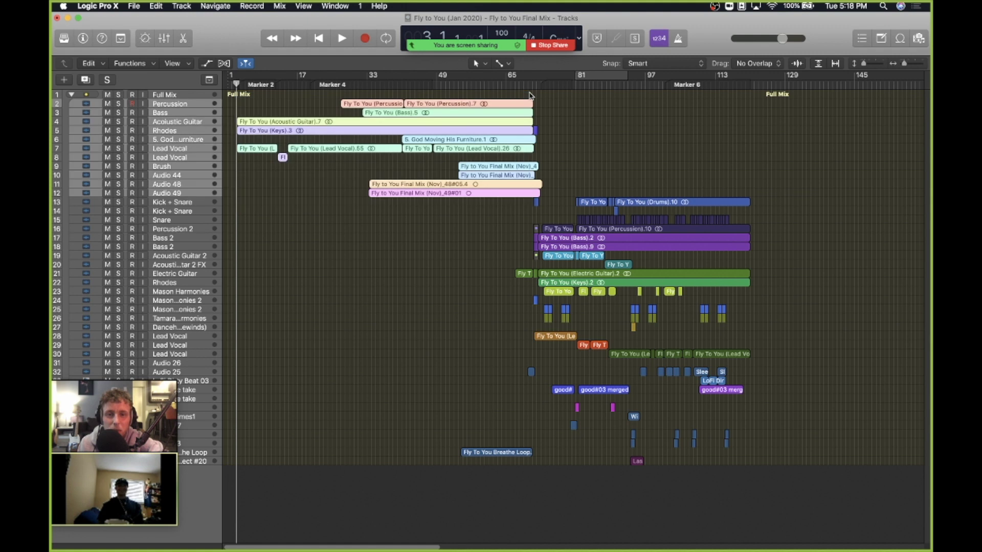
{"action": "left_click_drag", "start_coordinate": [558, 139], "coordinate": [816, 480]}
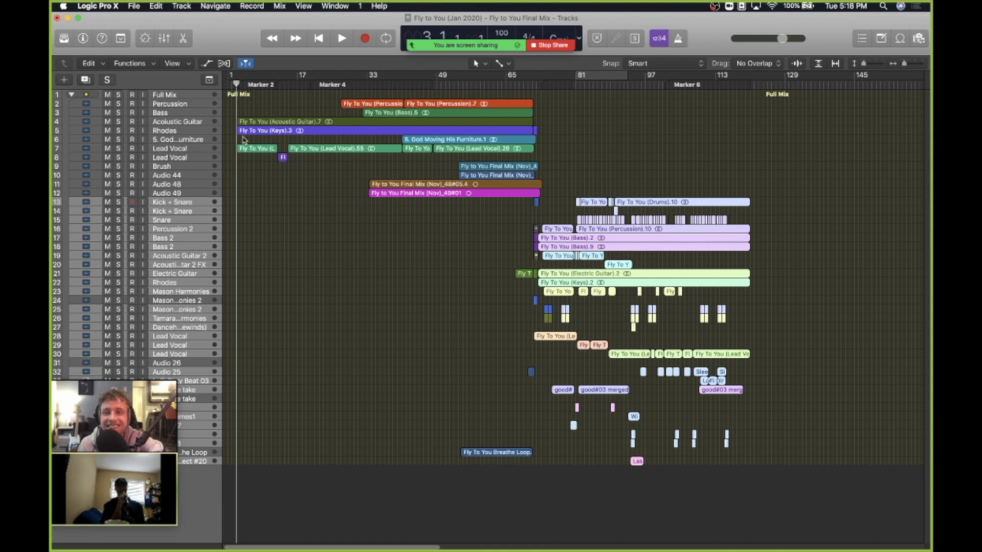
{"action": "left_click", "coordinate": [334, 113]}
Step: Play the full mix from bar 3 through the first section and stop at about bar 71
{"action": "left_click_drag", "start_coordinate": [389, 75], "coordinate": [235, 75]}
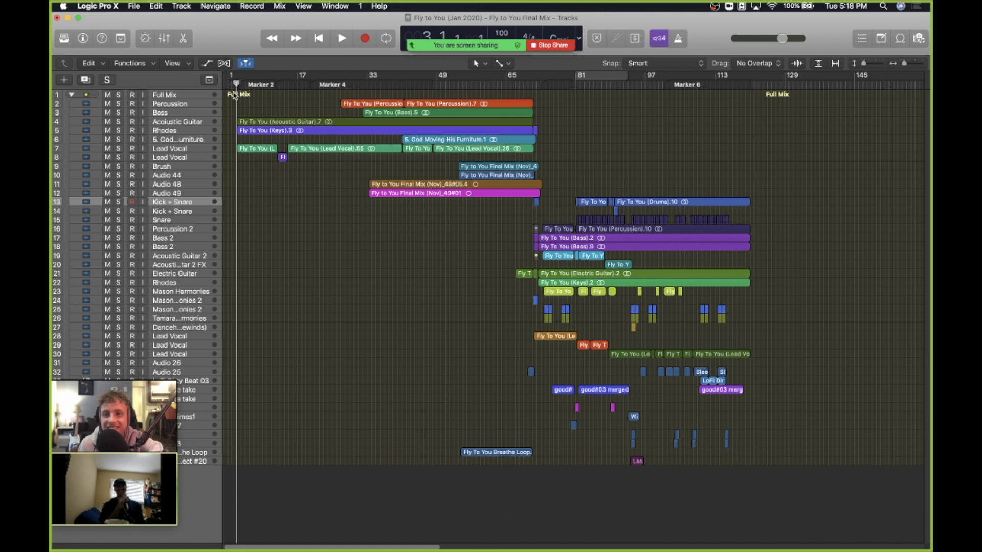
{"action": "left_click_drag", "start_coordinate": [236, 85], "coordinate": [236, 85]}
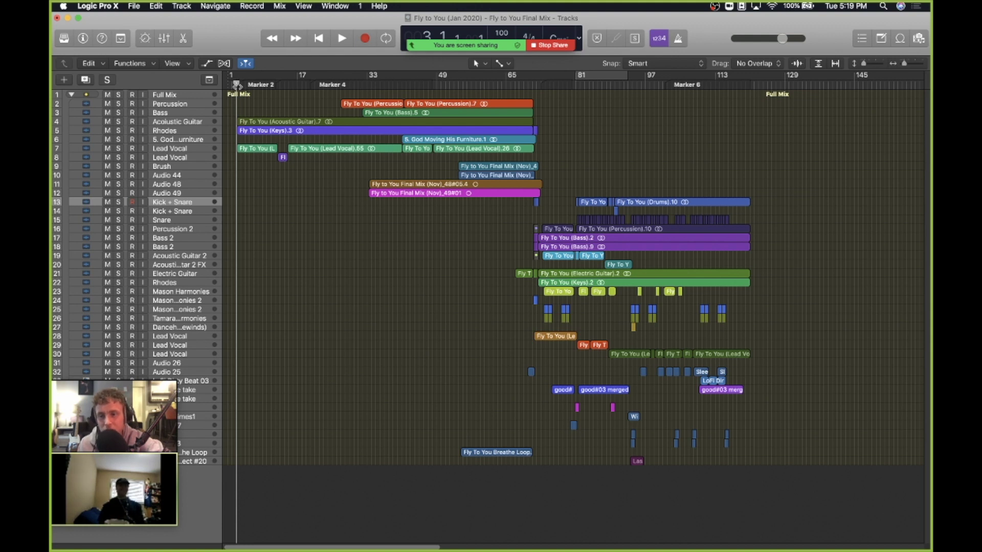
{"action": "key", "text": "space"}
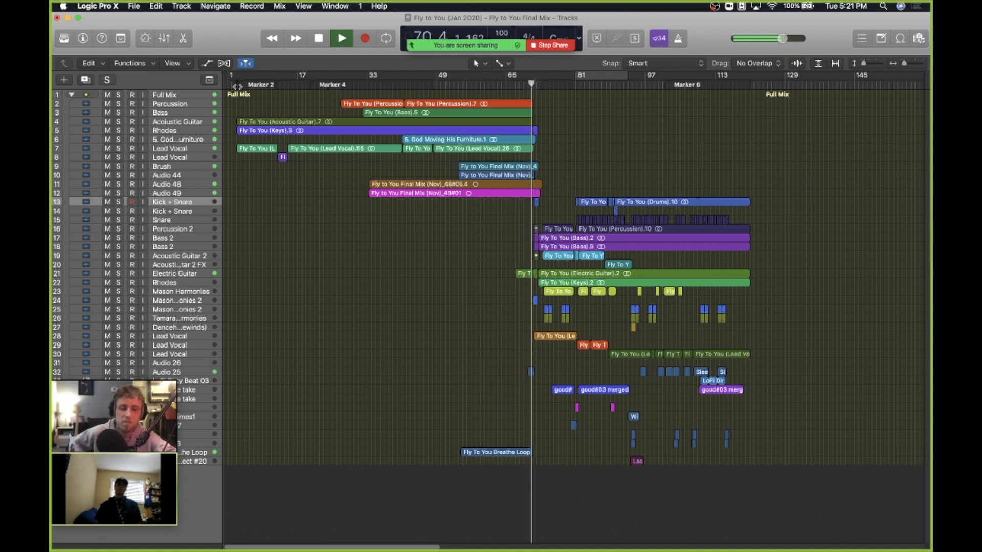
{"action": "key", "text": "space"}
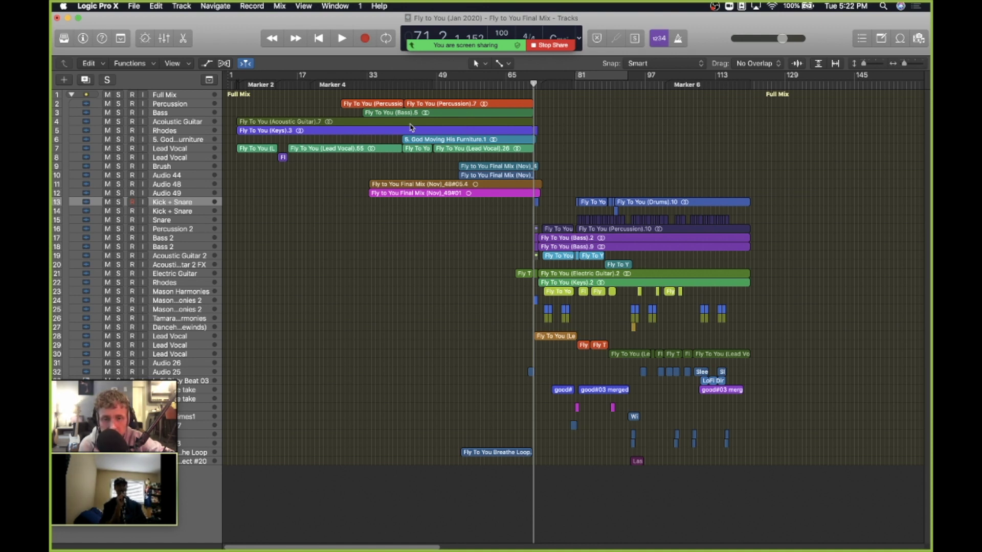
Step: Start a new Zoom share of Desktop 1 with computer sound included
{"action": "mouse_move", "coordinate": [461, 34]}
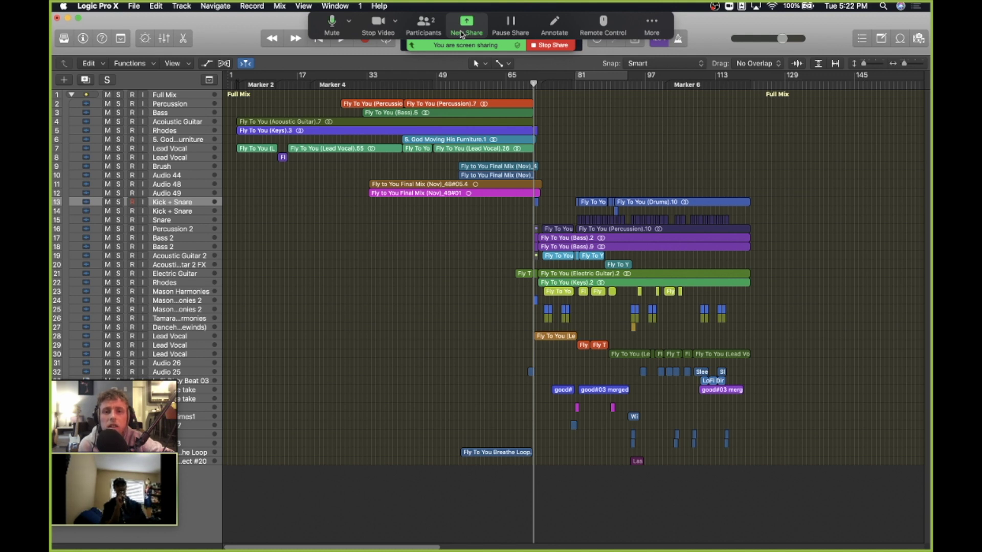
{"action": "left_click", "coordinate": [461, 34]}
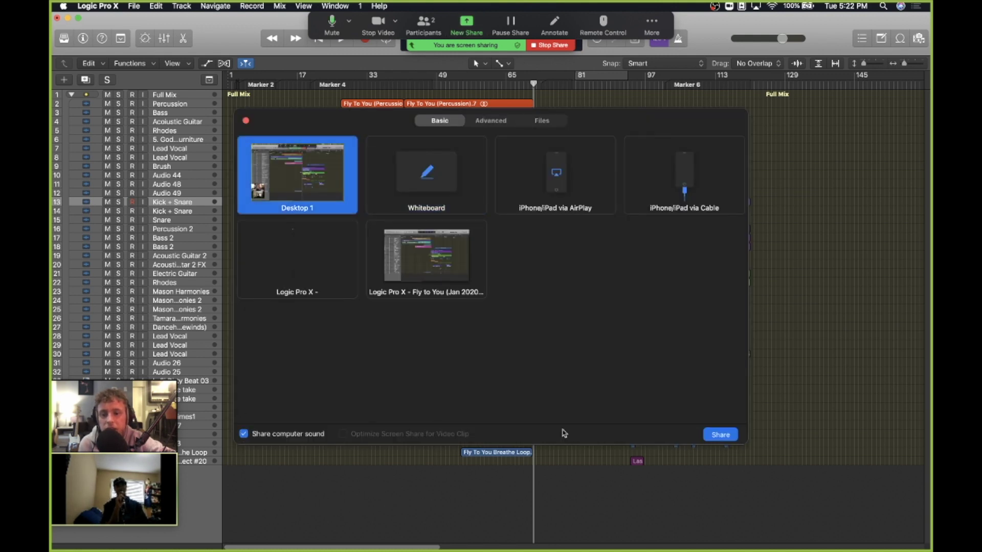
{"action": "left_click", "coordinate": [720, 434]}
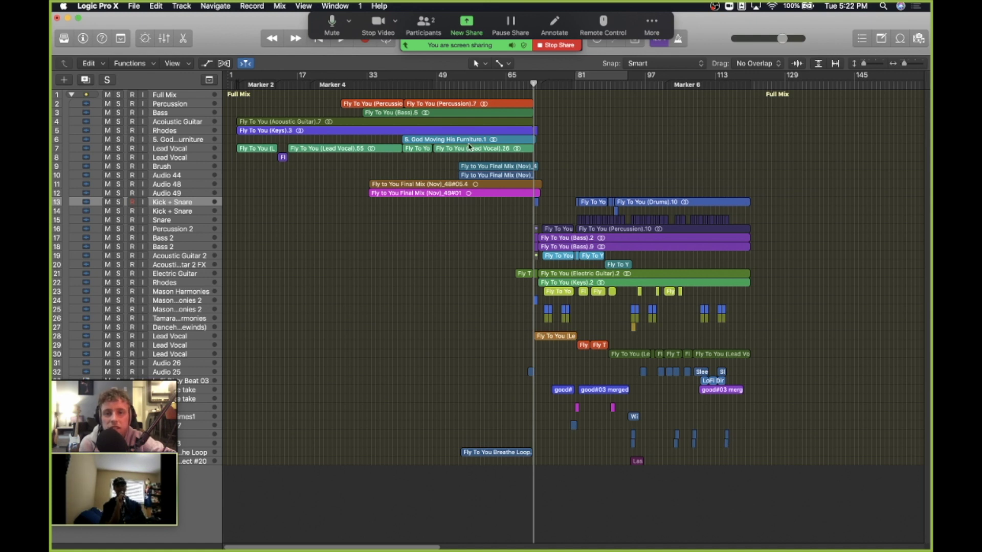
Step: Play the mix briefly from bar 68 to test whether the shared audio comes through, and stop playback
{"action": "left_click", "coordinate": [520, 85]}
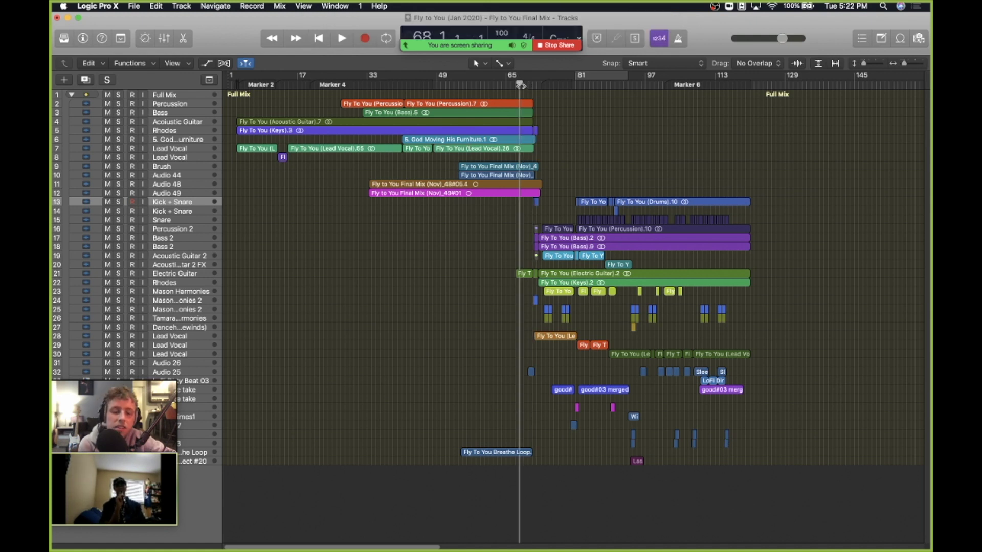
{"action": "key", "text": "space"}
{"action": "key", "text": "space"}
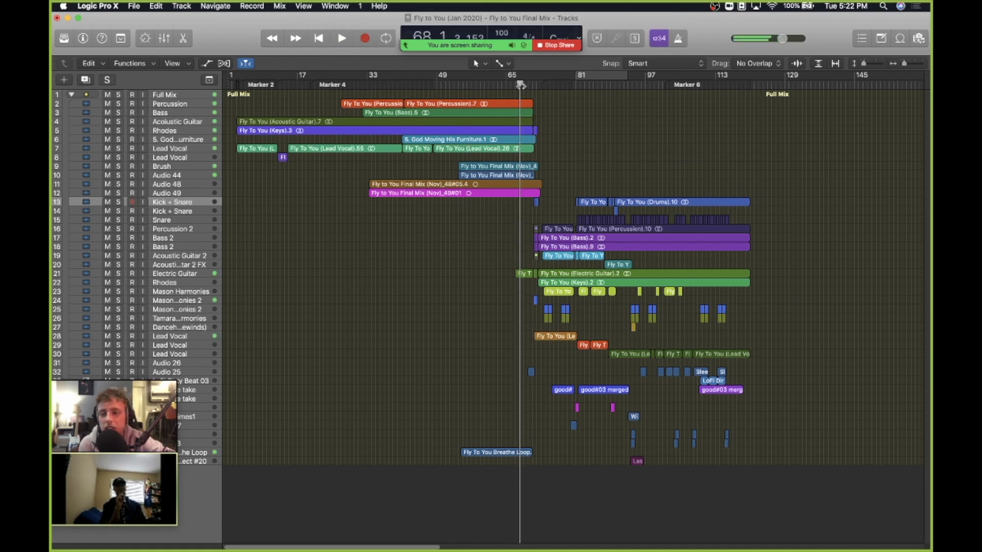
{"action": "key", "text": "space"}
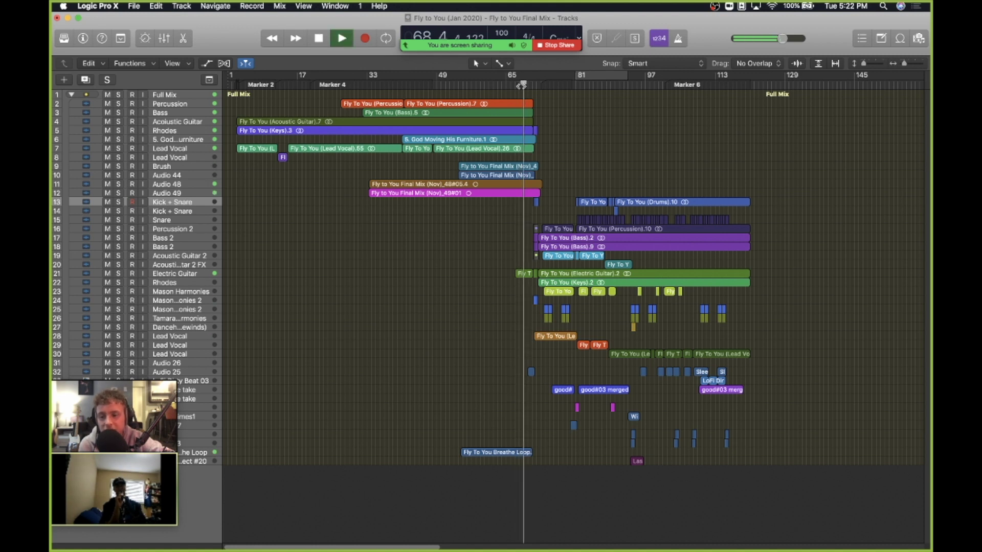
{"action": "key", "text": "space"}
Step: Set the audio output device to ZoomAudioDevice in the preferences and apply the change
{"action": "left_click", "coordinate": [98, 6]}
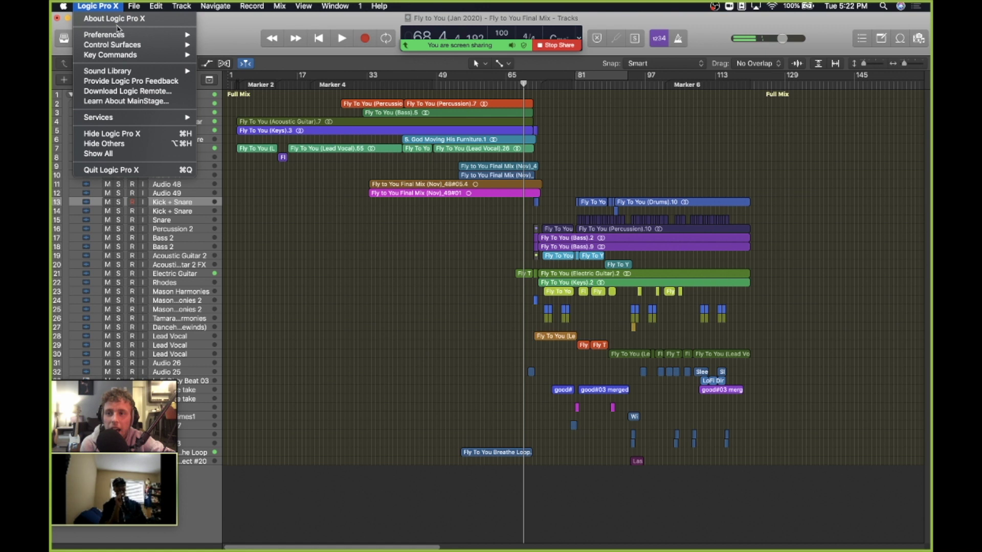
{"action": "mouse_move", "coordinate": [103, 32]}
{"action": "left_click", "coordinate": [220, 43]}
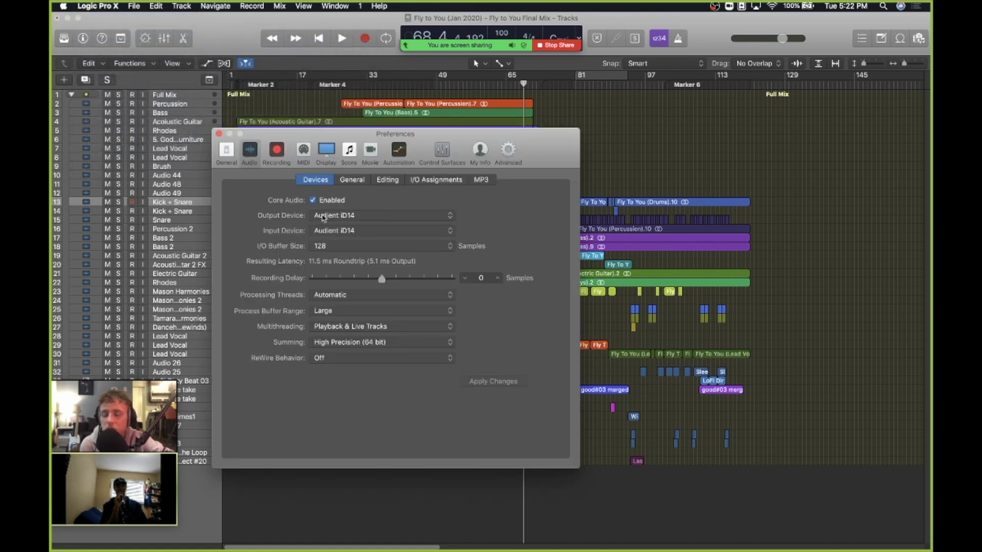
{"action": "left_click", "coordinate": [324, 218]}
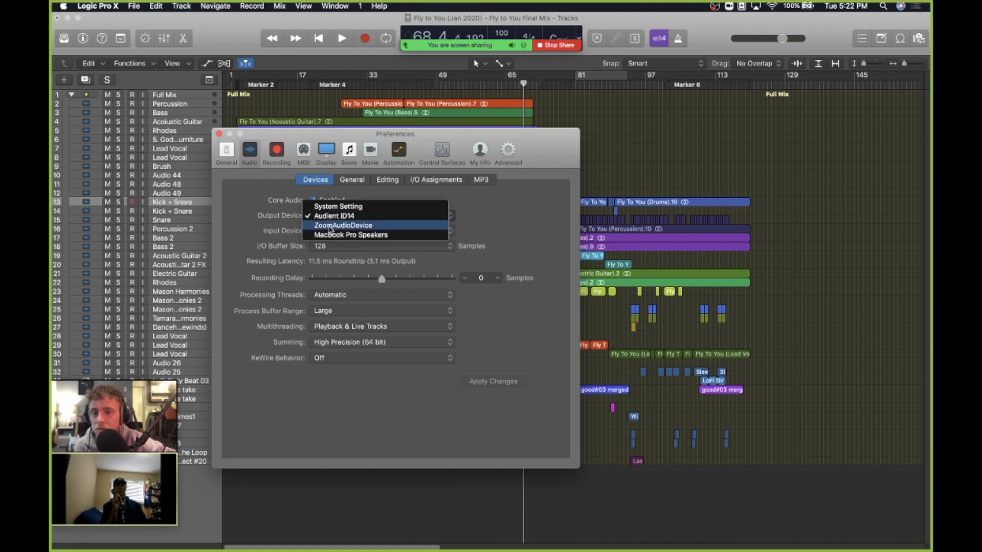
{"action": "left_click", "coordinate": [330, 226]}
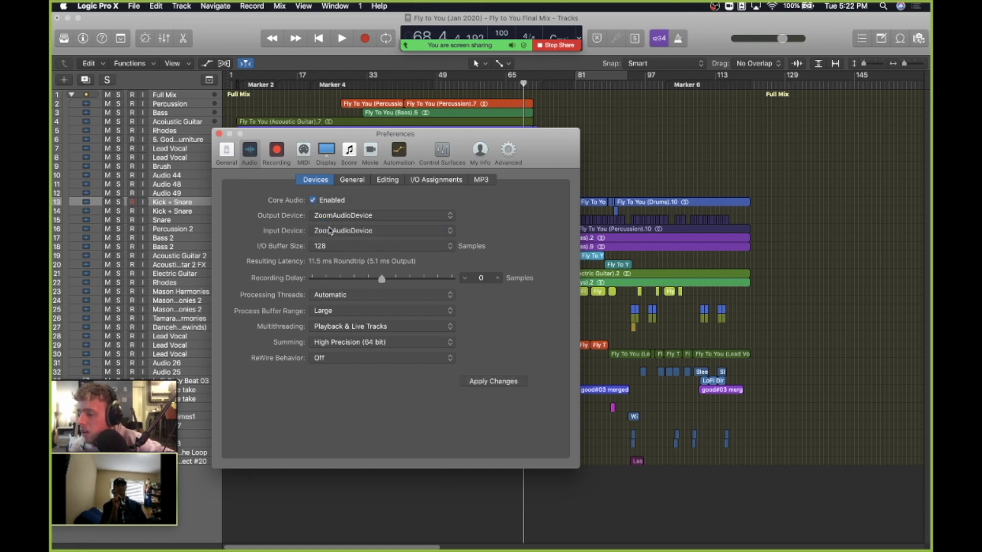
{"action": "left_click", "coordinate": [469, 380]}
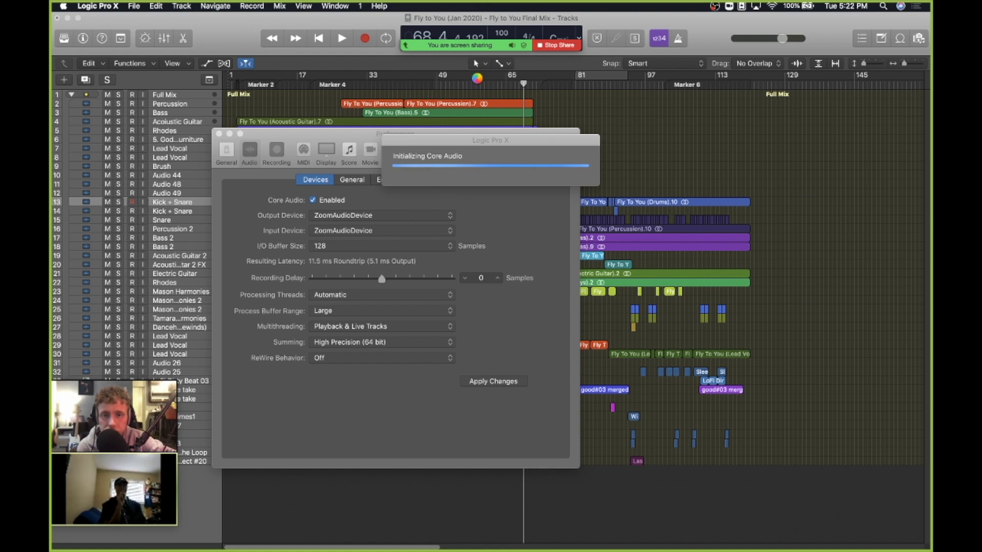
Step: Test the new audio output by playing short passages from bar 57, and close the preferences
{"action": "left_click", "coordinate": [471, 84]}
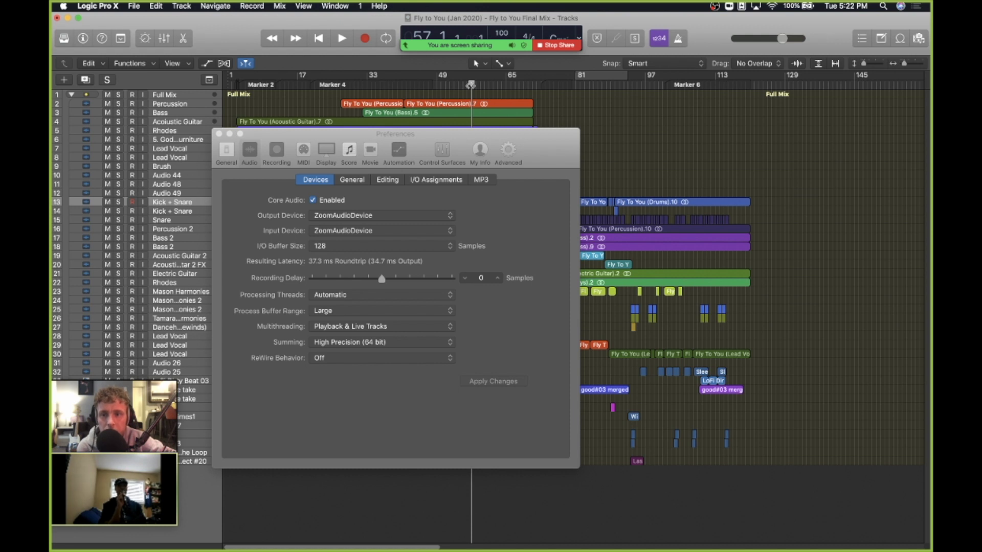
{"action": "key", "text": "space"}
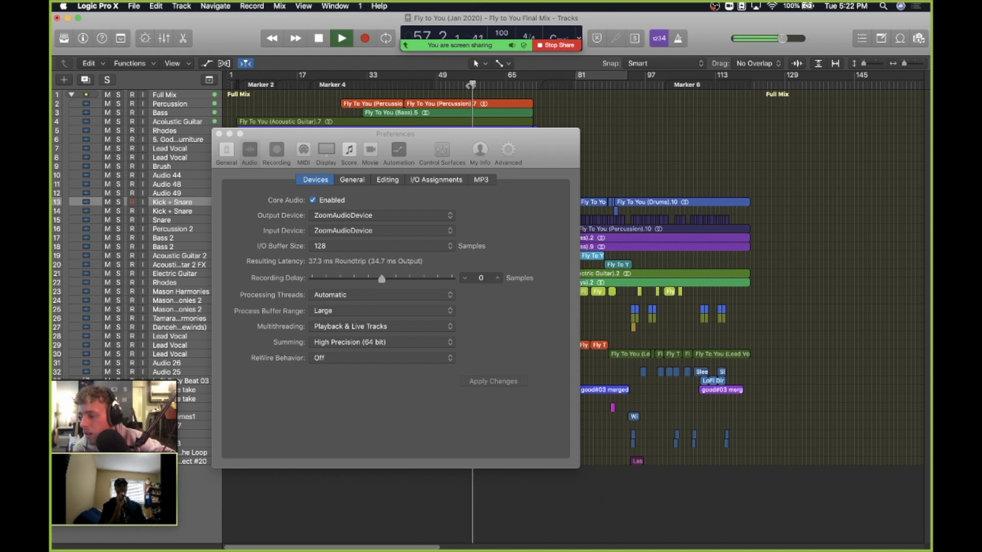
{"action": "key", "text": "space"}
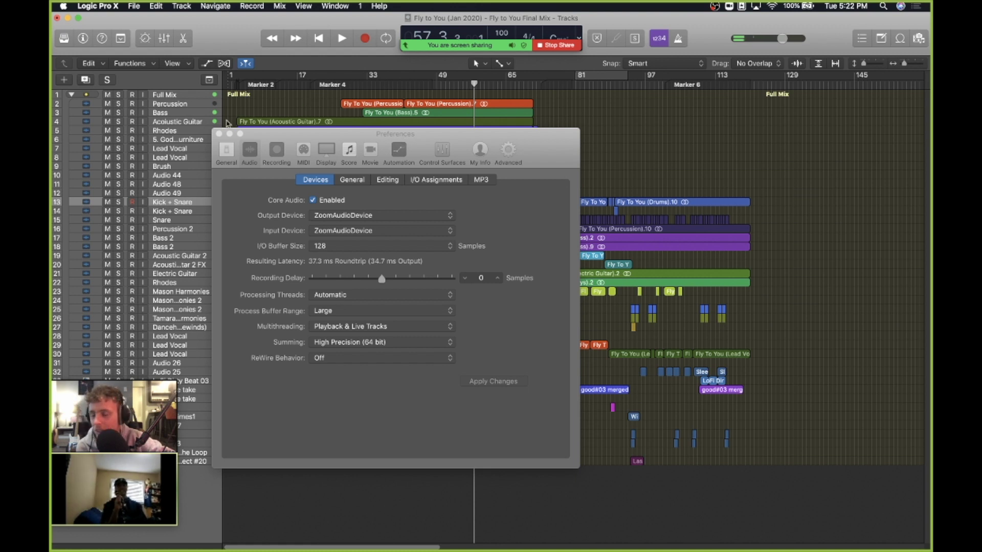
{"action": "key", "text": "space"}
{"action": "key", "text": "space"}
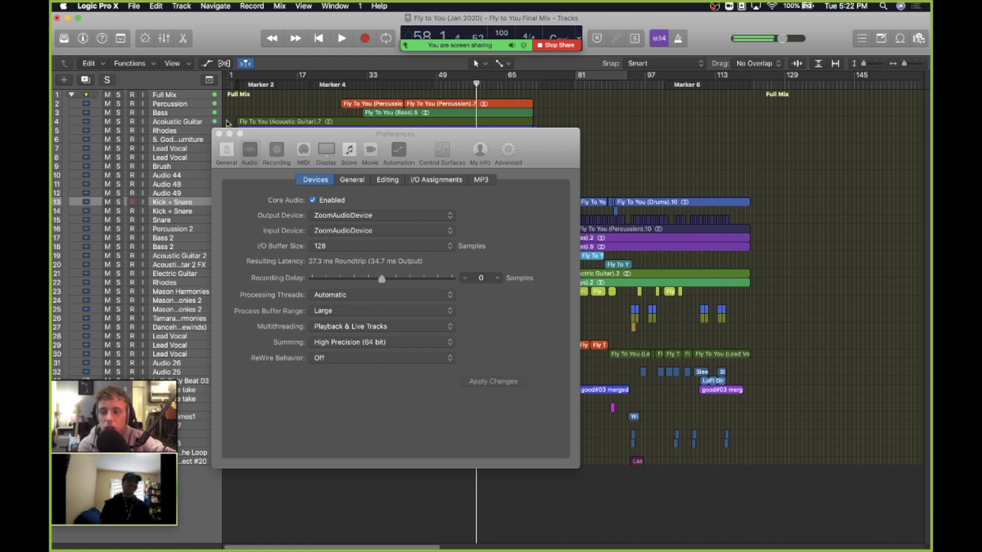
{"action": "left_click", "coordinate": [216, 136]}
{"action": "left_click", "coordinate": [218, 134]}
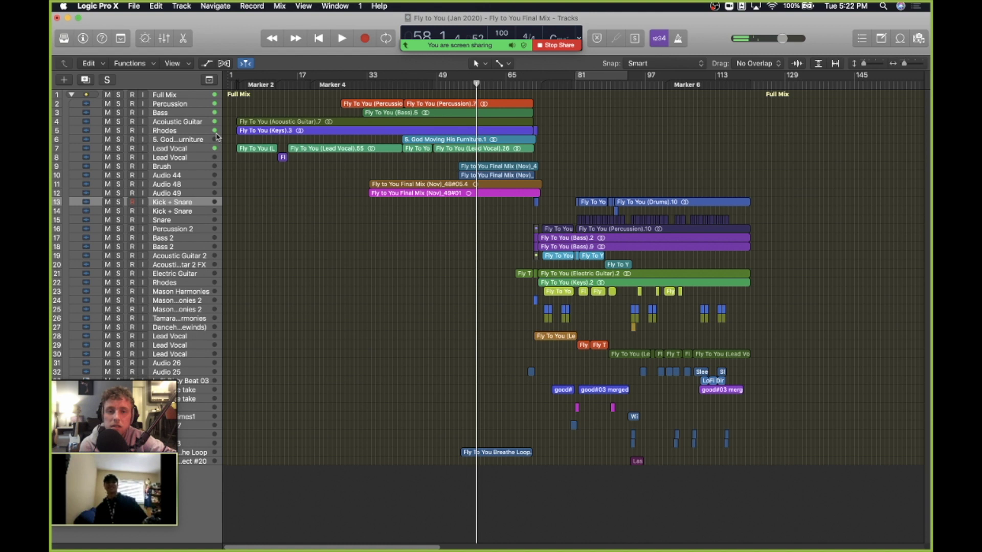
Step: Place the playhead at bar 71, at the end of the song's first section
{"action": "left_click", "coordinate": [532, 85]}
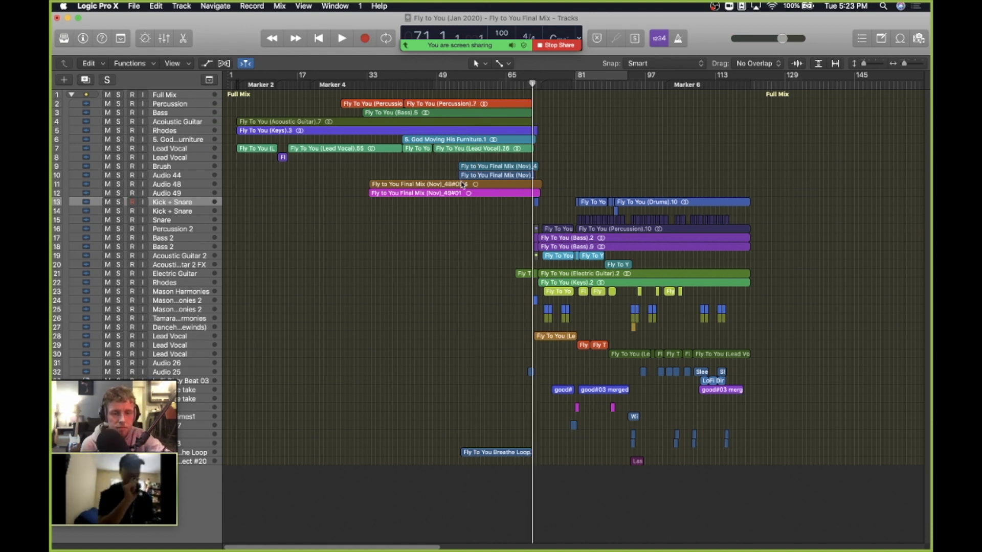
{"action": "key", "text": "Return"}
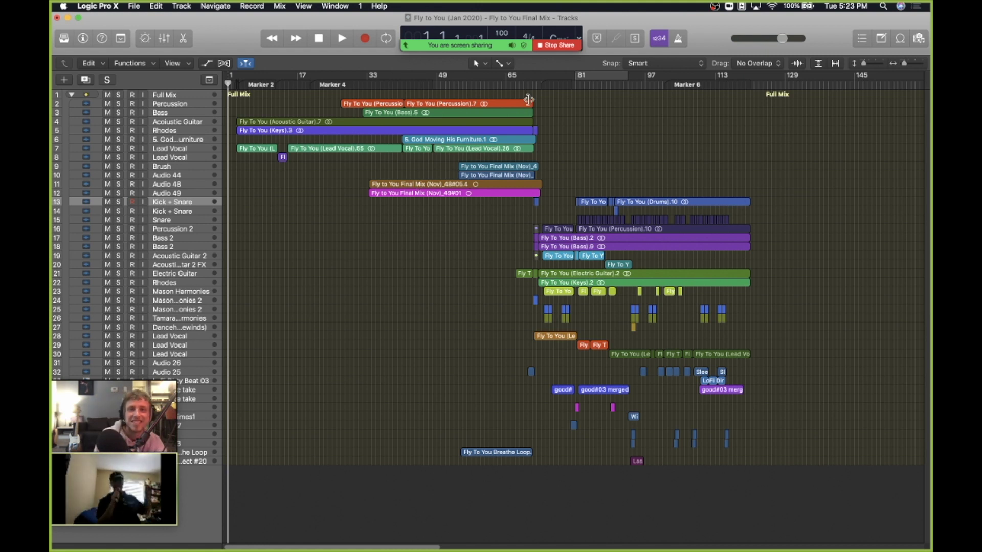
{"action": "left_click", "coordinate": [535, 84]}
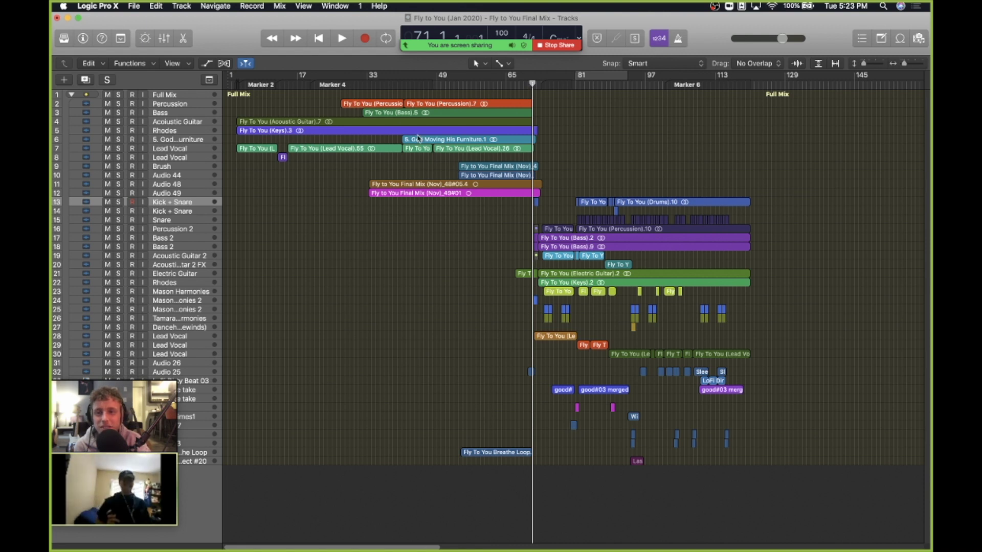
Step: Place the playhead at bar 27, where the percussion enters, and solo the acoustic guitar track of the first section
{"action": "left_click", "coordinate": [180, 105]}
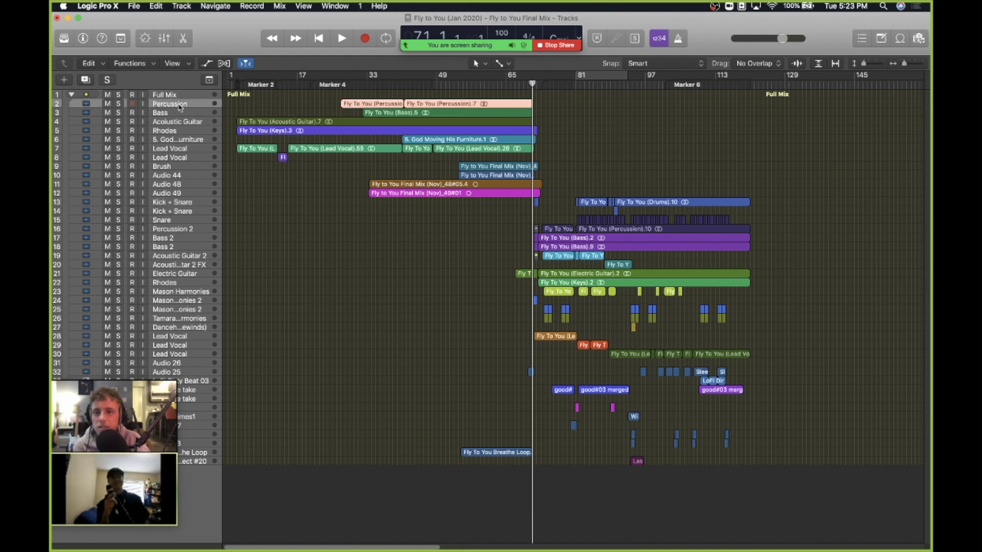
{"action": "left_click", "coordinate": [341, 84]}
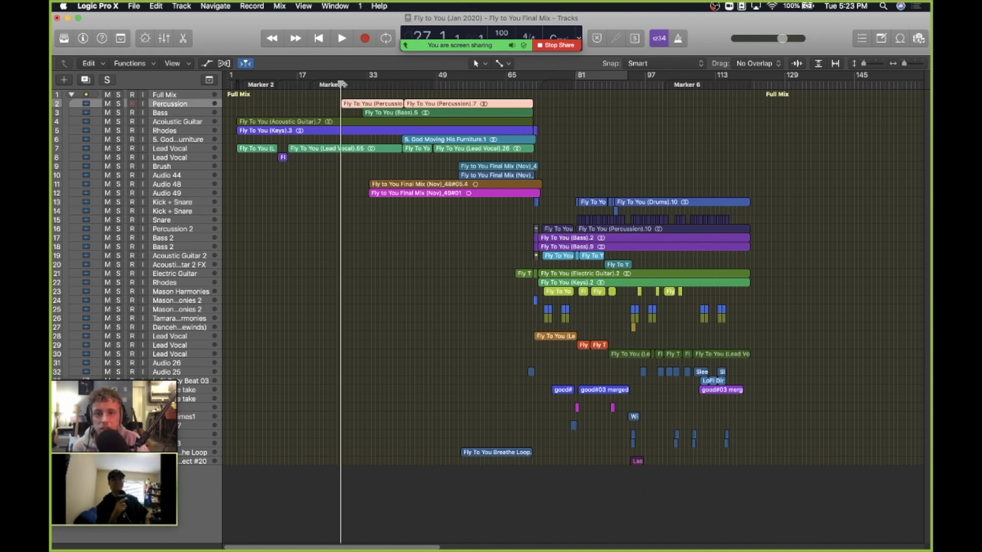
{"action": "left_click", "coordinate": [393, 303]}
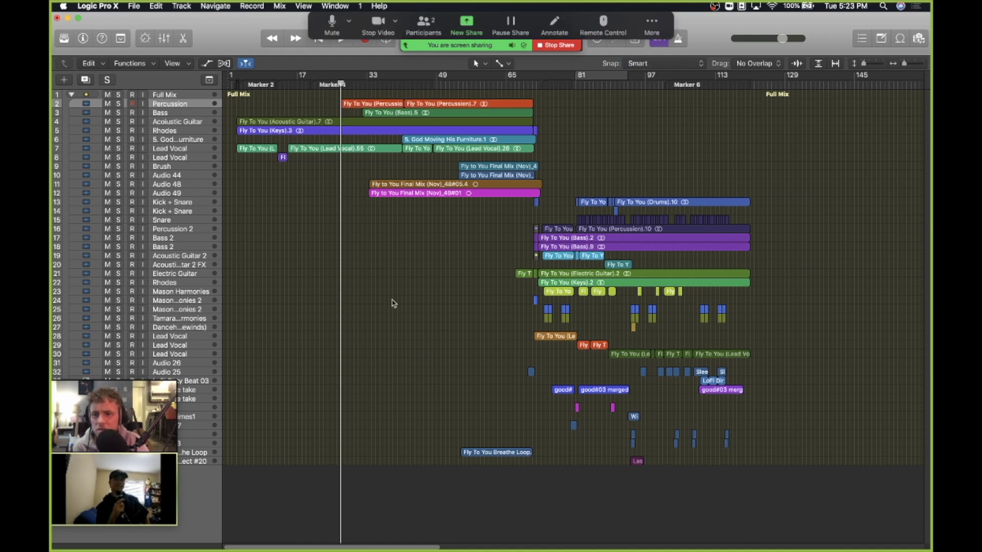
{"action": "left_click", "coordinate": [118, 122]}
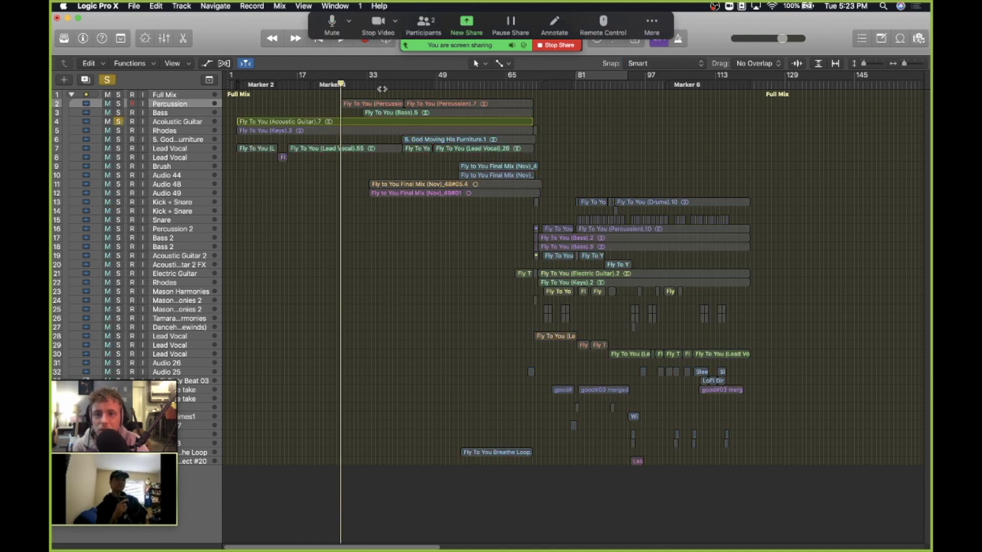
Step: Play a short passage of the soloed acoustic guitar from about bar 34 and enlarge the track heights to show the waveforms
{"action": "left_click", "coordinate": [380, 85]}
{"action": "key", "text": "space"}
{"action": "left_click_drag", "start_coordinate": [863, 63], "coordinate": [872, 66]}
{"action": "key", "text": "space"}
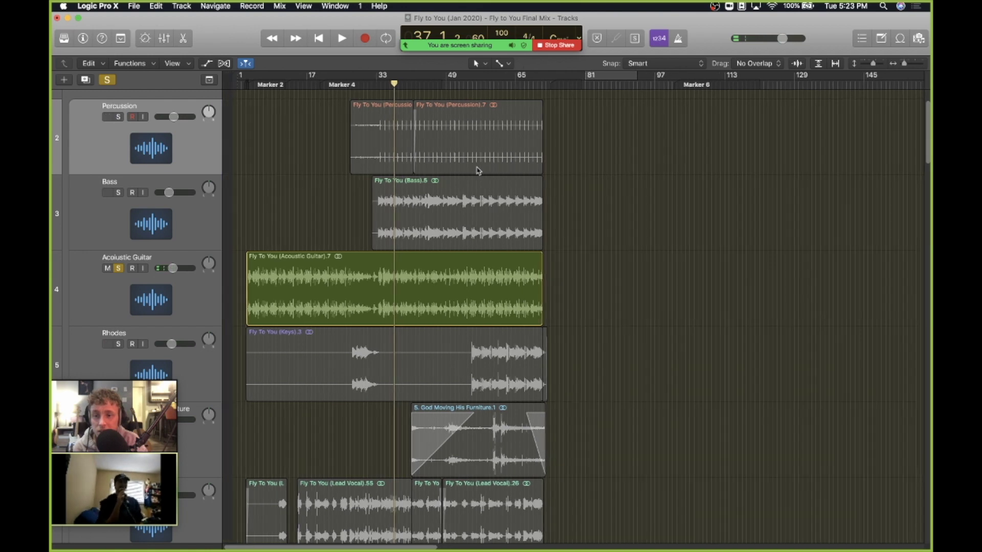
Step: Select the Acoustic Guitar track and play its soloed part briefly from the beginning of its region
{"action": "left_click", "coordinate": [267, 85]}
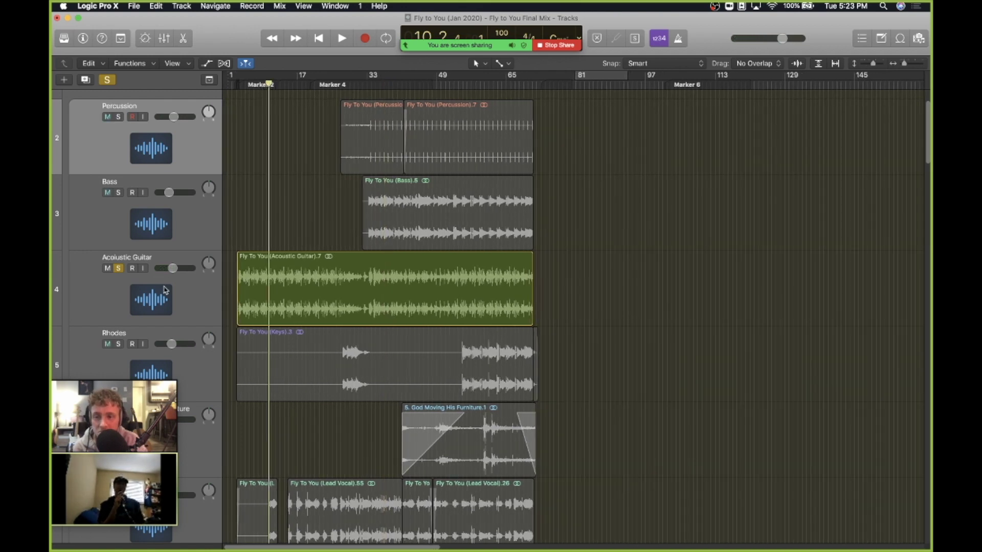
{"action": "left_click", "coordinate": [159, 305]}
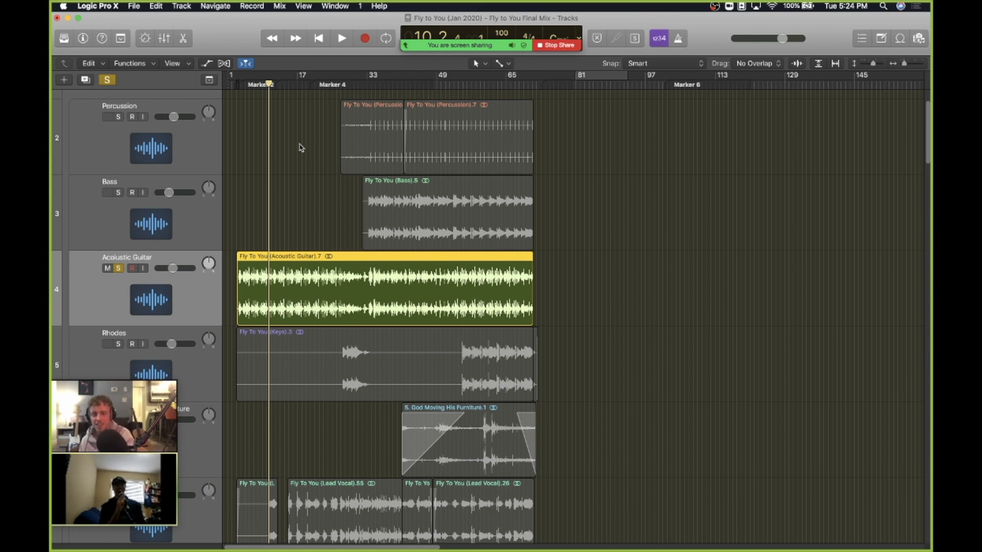
{"action": "left_click", "coordinate": [240, 84]}
{"action": "key", "text": "space"}
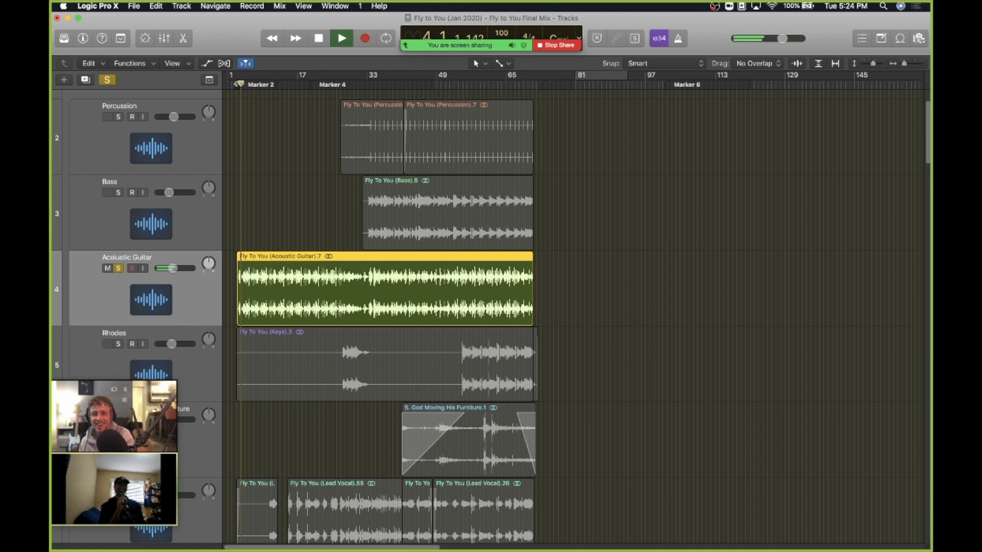
{"action": "key", "text": "space"}
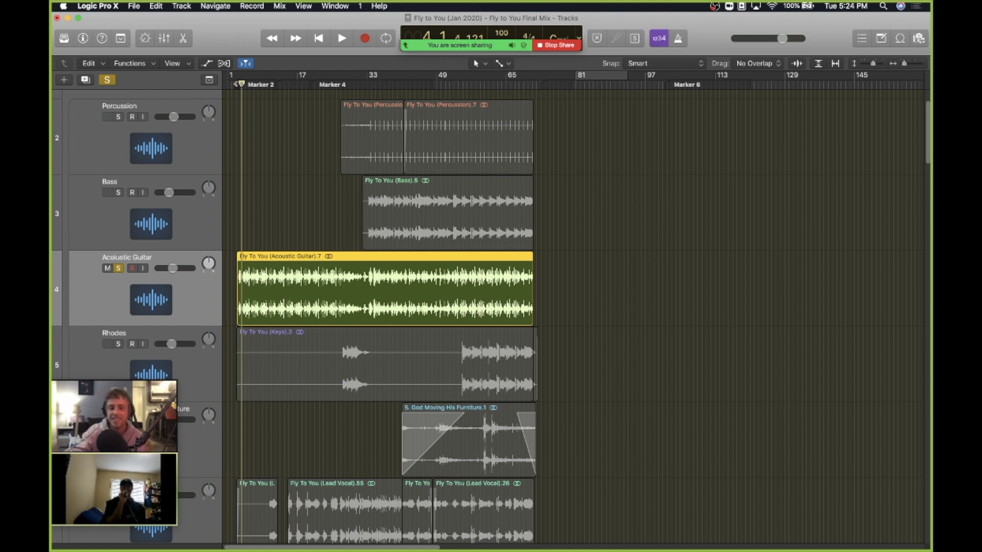
Step: Play the soloed acoustic guitar from about bar 25 through the percussion entrance to bar 34, viewing the waveforms up close
{"action": "left_click", "coordinate": [335, 84]}
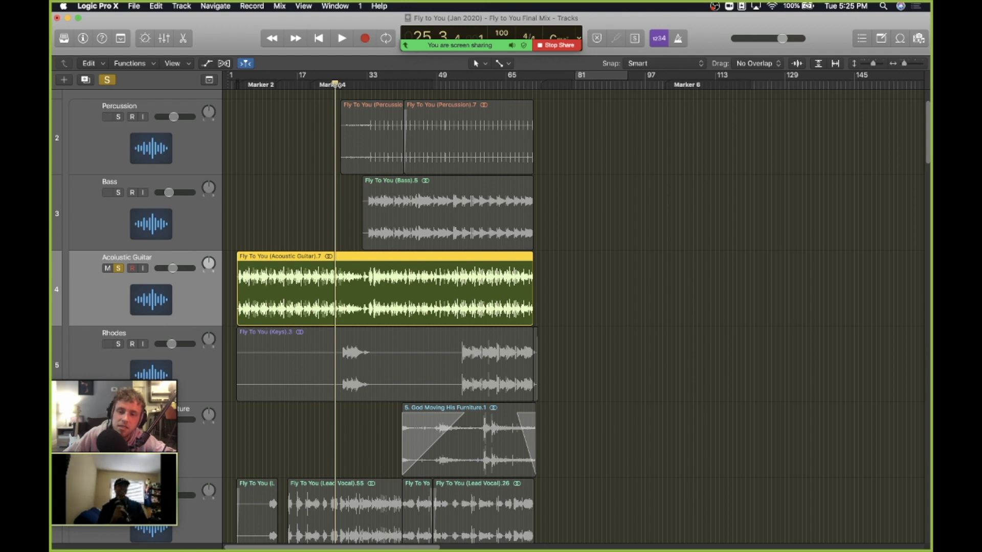
{"action": "key", "text": "super+Right"}
{"action": "key", "text": "super+Right"}
{"action": "key", "text": "super+Right"}
{"action": "key", "text": "space"}
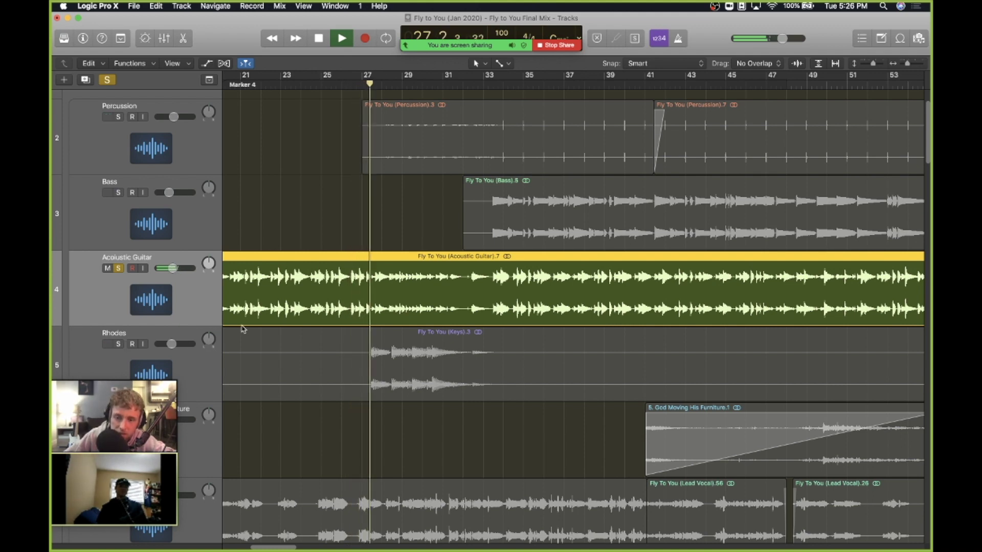
{"action": "scroll", "coordinate": [384, 346], "scroll_direction": "down", "scroll_amount": 3}
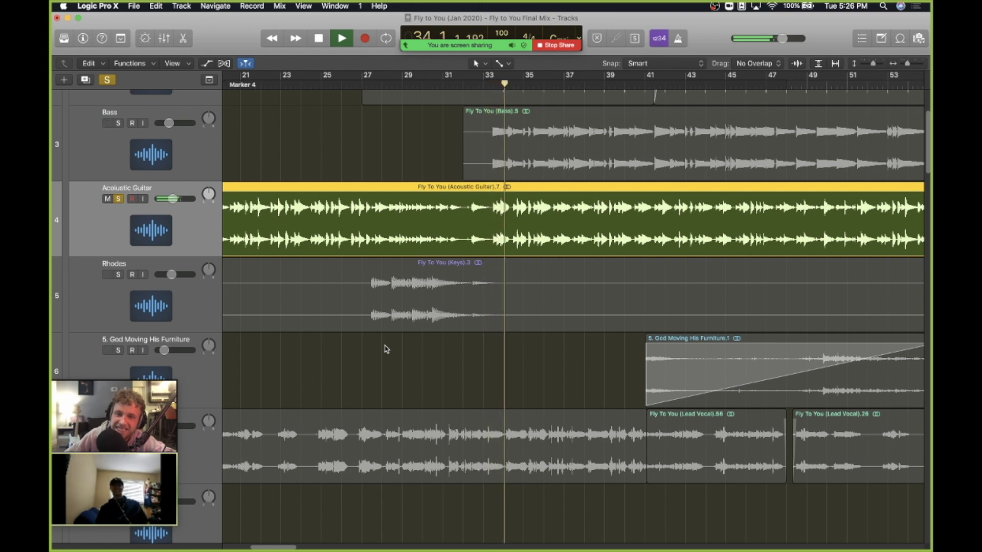
{"action": "key", "text": "space"}
Step: Replay the soloed acoustic guitar passage from bar 27 to about bar 31
{"action": "left_click", "coordinate": [368, 83]}
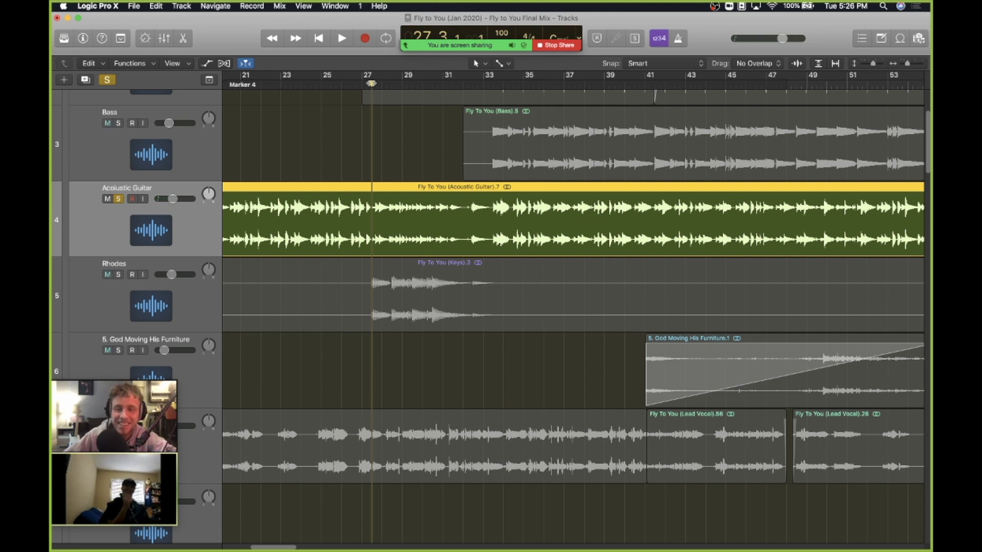
{"action": "key", "text": "space"}
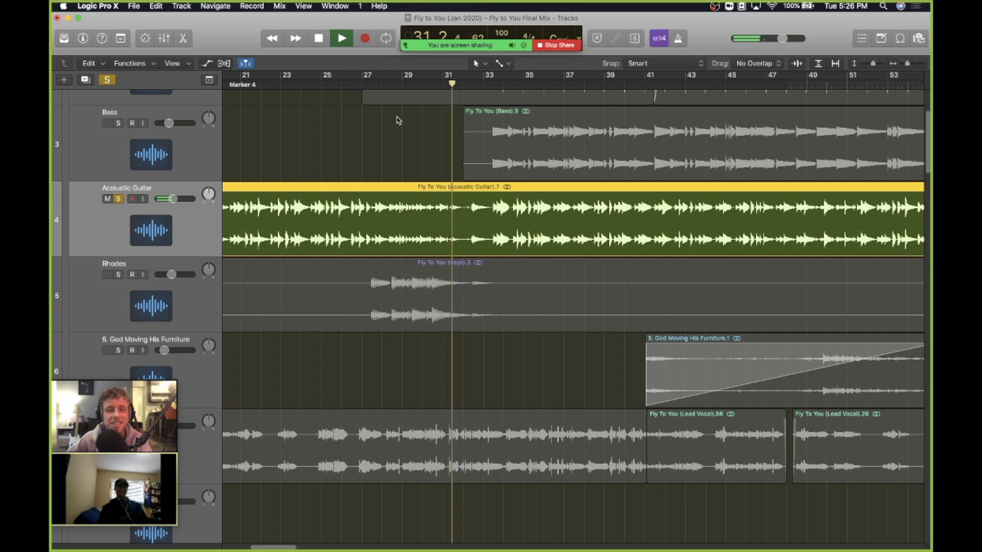
{"action": "key", "text": "space"}
Step: Play the soloed acoustic guitar from about bar 59 to bar 62, with the whole first section in view
{"action": "key", "text": "super+Left"}
{"action": "key", "text": "super+Left"}
{"action": "left_click_drag", "start_coordinate": [416, 78], "coordinate": [468, 78]}
{"action": "key", "text": "space"}
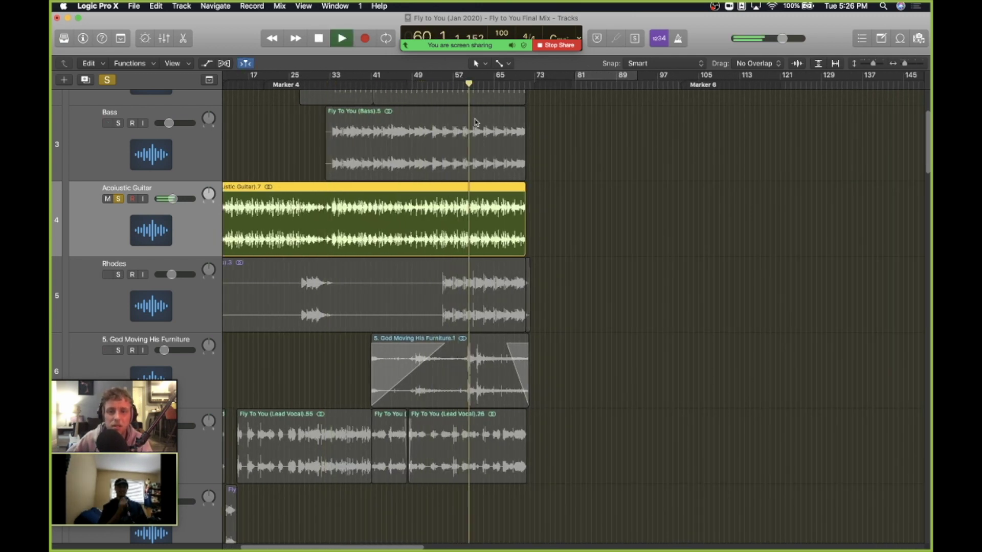
{"action": "key", "text": "super+Right"}
{"action": "key", "text": "super+Right"}
{"action": "key", "text": "super+Right"}
{"action": "key", "text": "super+Left"}
{"action": "key", "text": "super+Left"}
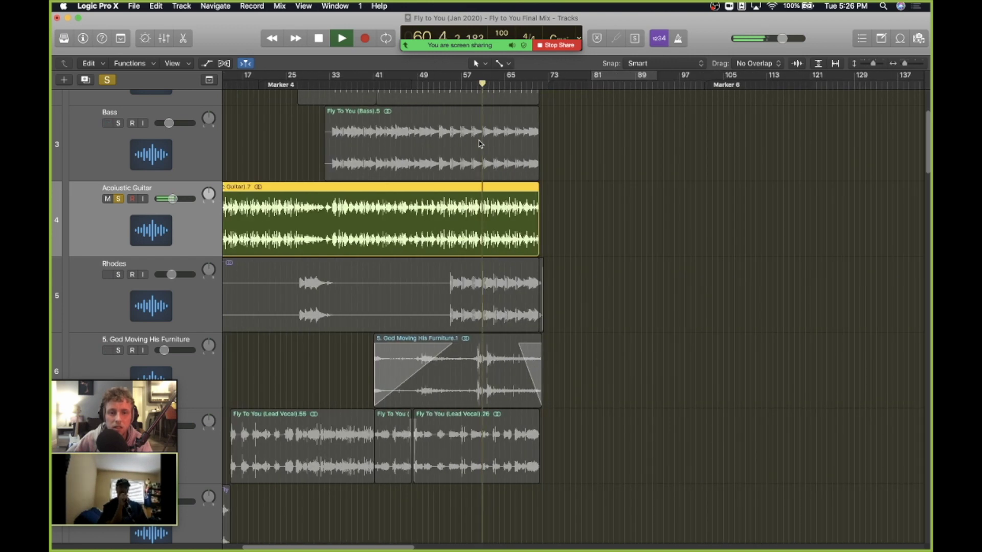
{"action": "key", "text": "super+Left"}
{"action": "key", "text": "super+Left"}
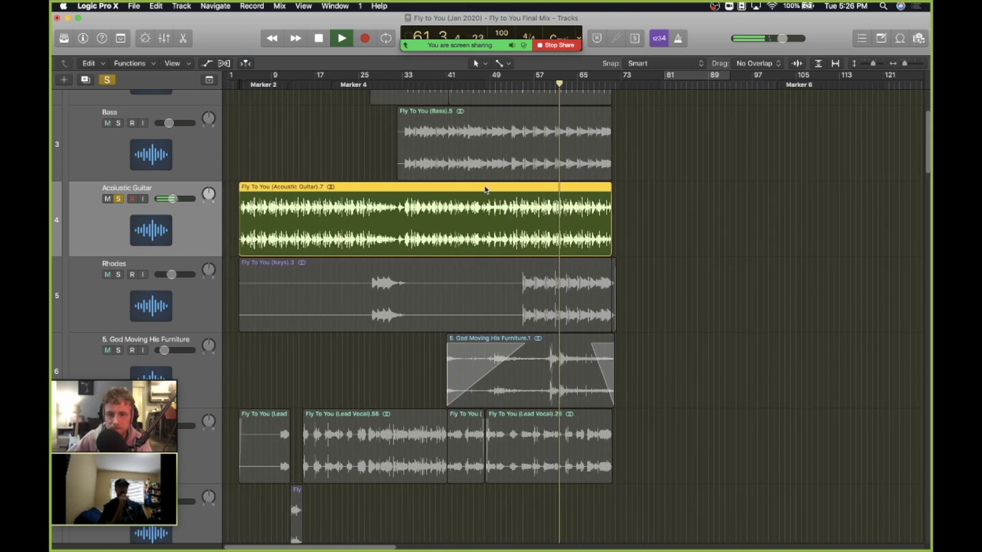
{"action": "key", "text": "space"}
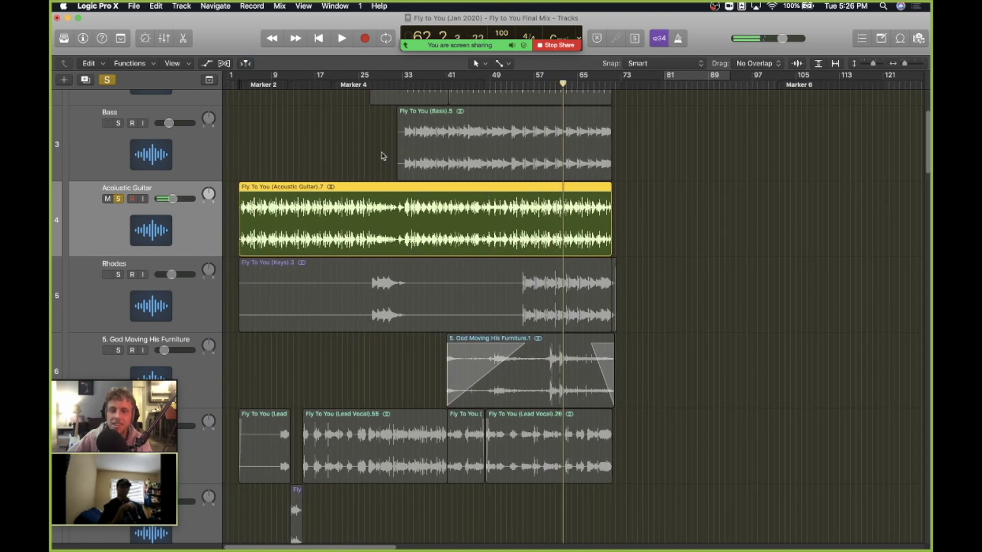
Step: Return the playhead to bar 5 and turn off the acoustic guitar's solo
{"action": "left_click", "coordinate": [290, 134]}
{"action": "left_click", "coordinate": [257, 85]}
{"action": "left_click", "coordinate": [257, 84]}
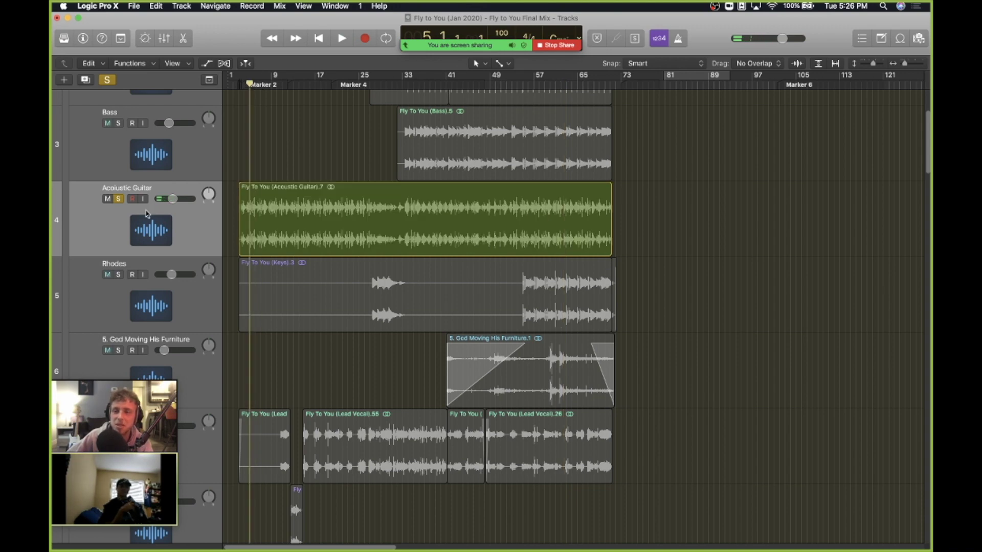
{"action": "left_click", "coordinate": [117, 199]}
{"action": "scroll", "coordinate": [270, 314], "scroll_direction": "up", "scroll_amount": 5}
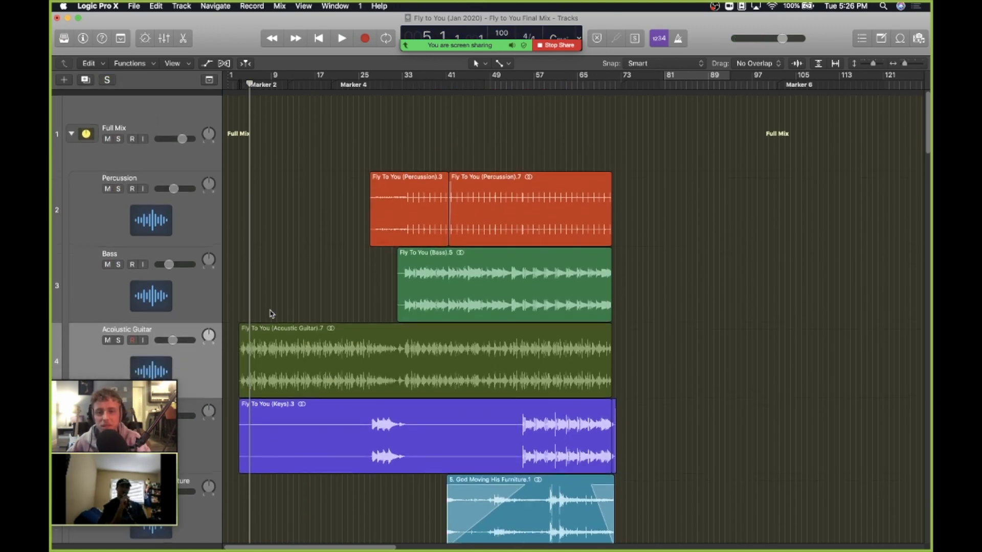
Step: Look through the first section's tracks, from Percussion down to Audio 49 and back up to the Rhodes
{"action": "scroll", "coordinate": [349, 278], "scroll_direction": "down", "scroll_amount": 10}
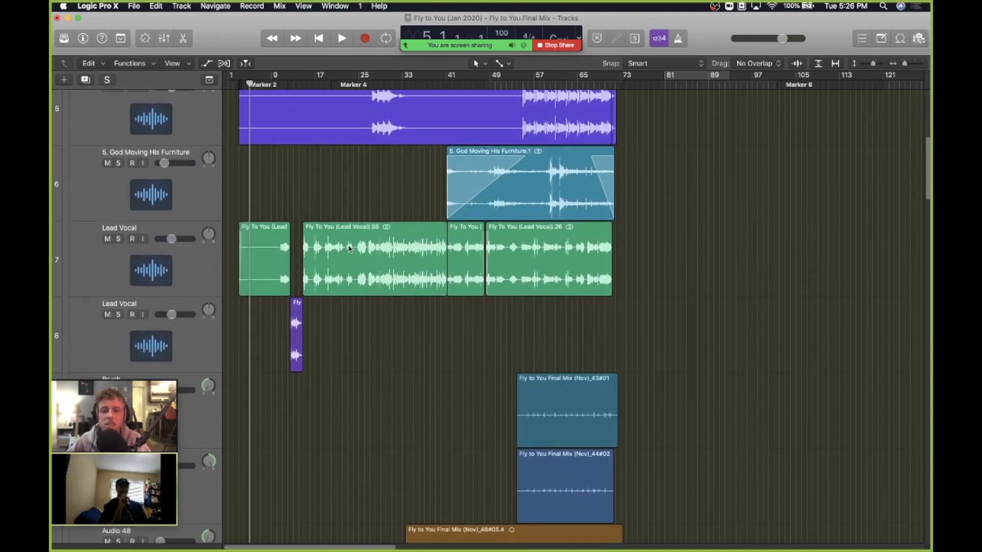
{"action": "scroll", "coordinate": [349, 249], "scroll_direction": "up", "scroll_amount": 6}
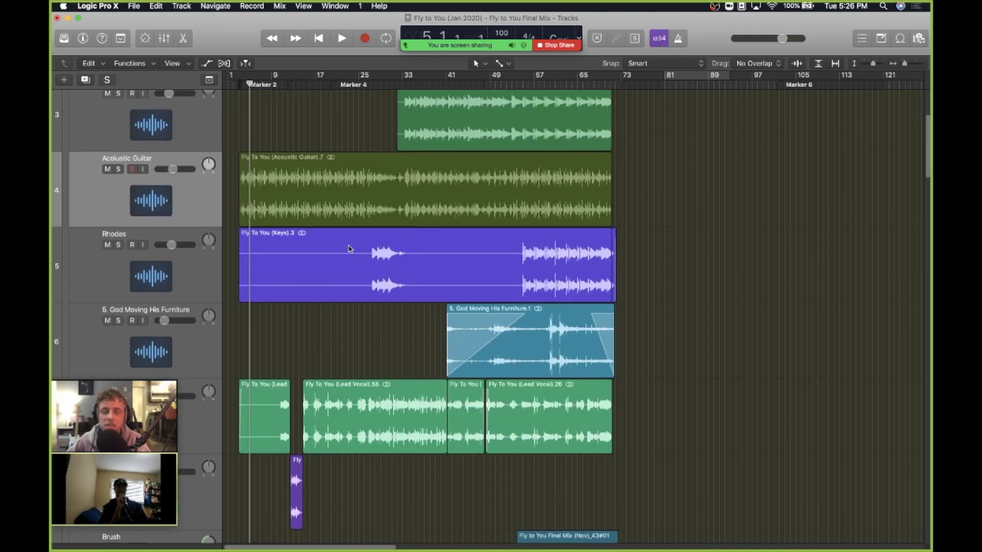
{"action": "scroll", "coordinate": [349, 249], "scroll_direction": "up", "scroll_amount": 4}
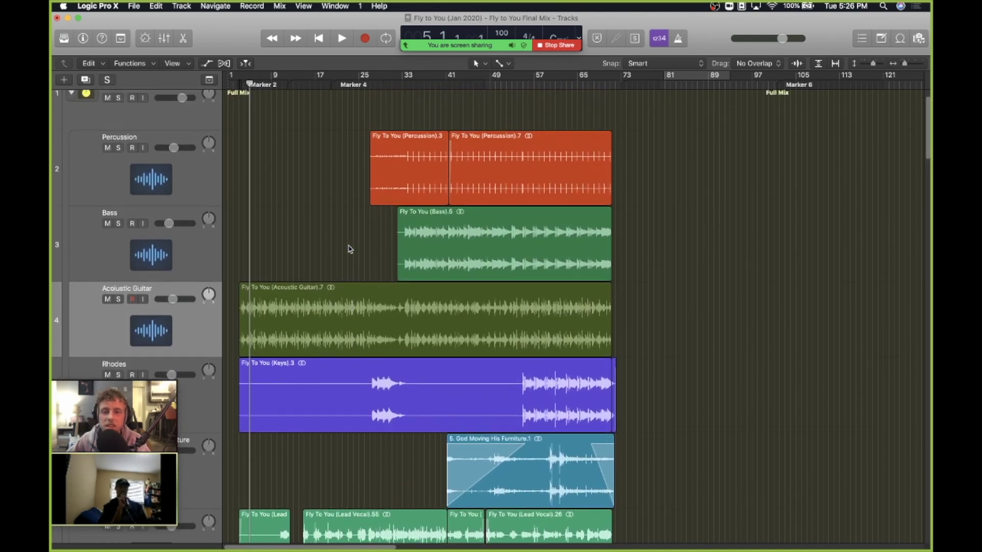
{"action": "scroll", "coordinate": [349, 249], "scroll_direction": "down", "scroll_amount": 10}
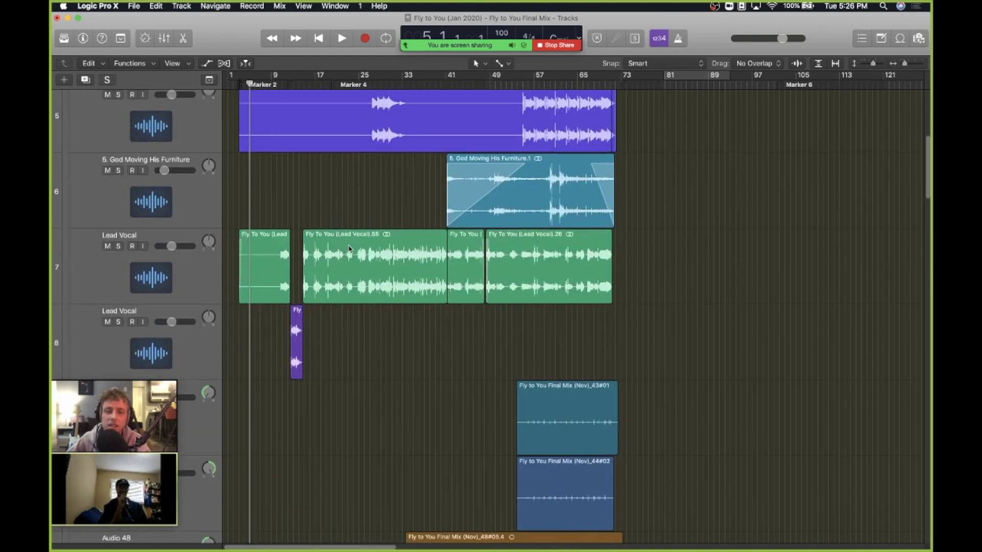
{"action": "scroll", "coordinate": [350, 249], "scroll_direction": "down", "scroll_amount": 10}
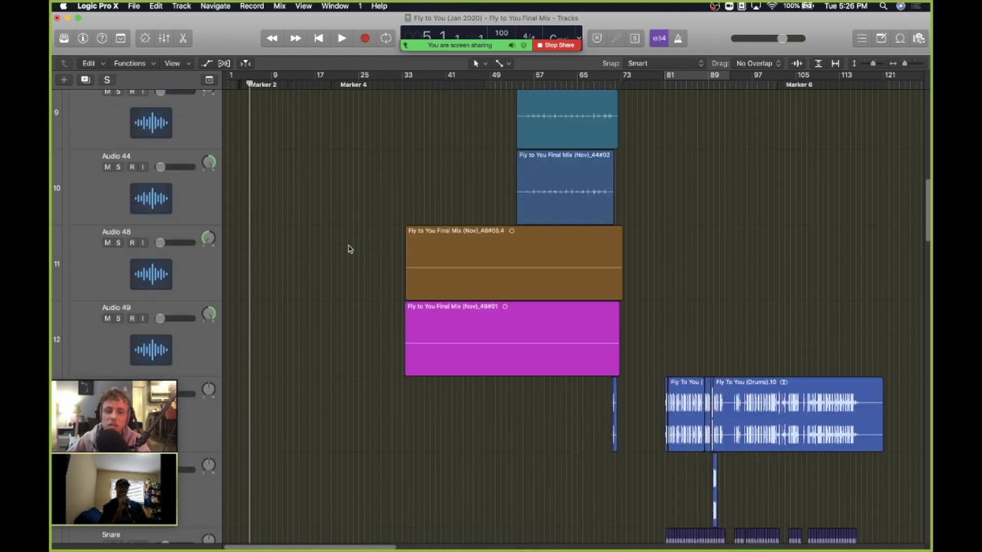
{"action": "scroll", "coordinate": [349, 249], "scroll_direction": "up", "scroll_amount": 7}
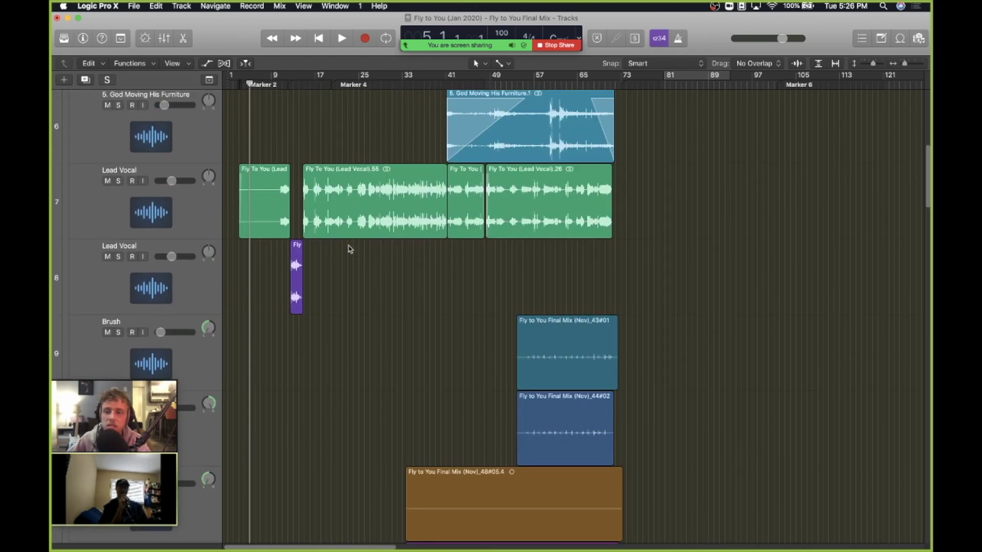
{"action": "scroll", "coordinate": [349, 249], "scroll_direction": "up", "scroll_amount": 5}
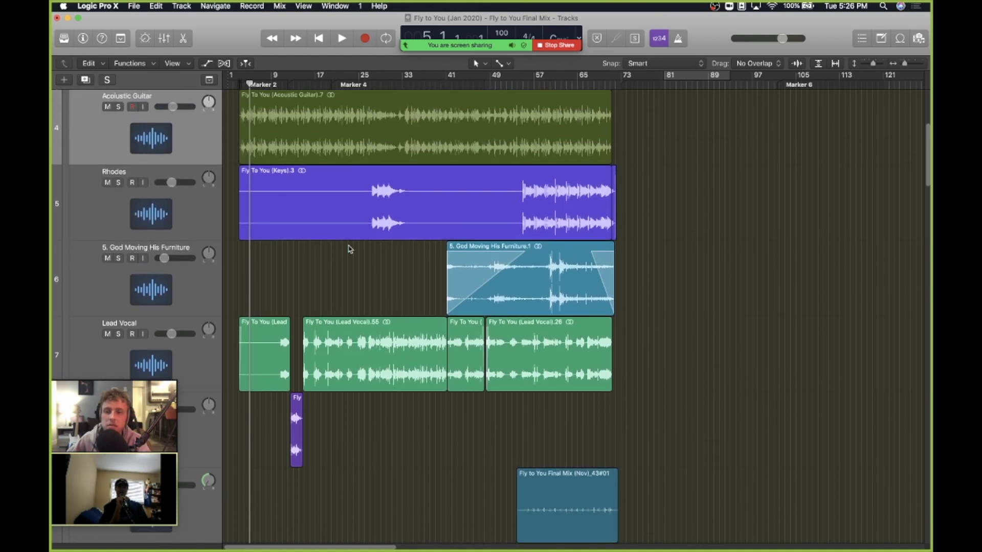
{"action": "scroll", "coordinate": [350, 249], "scroll_direction": "up", "scroll_amount": 2}
Step: Solo the Rhodes track beneath the acoustic guitar and play its first phrase from bar 27
{"action": "left_click", "coordinate": [150, 237]}
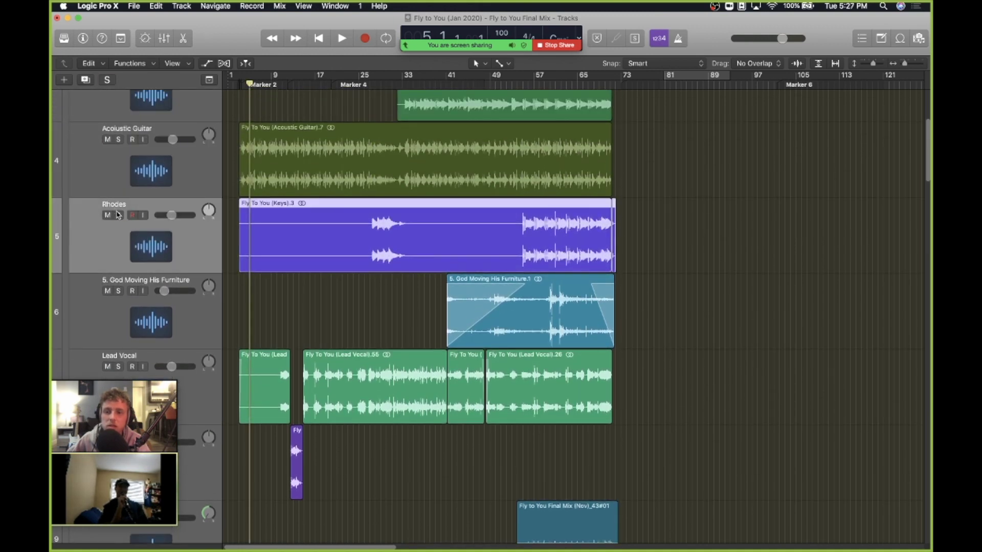
{"action": "left_click", "coordinate": [118, 215]}
{"action": "left_click", "coordinate": [369, 83]}
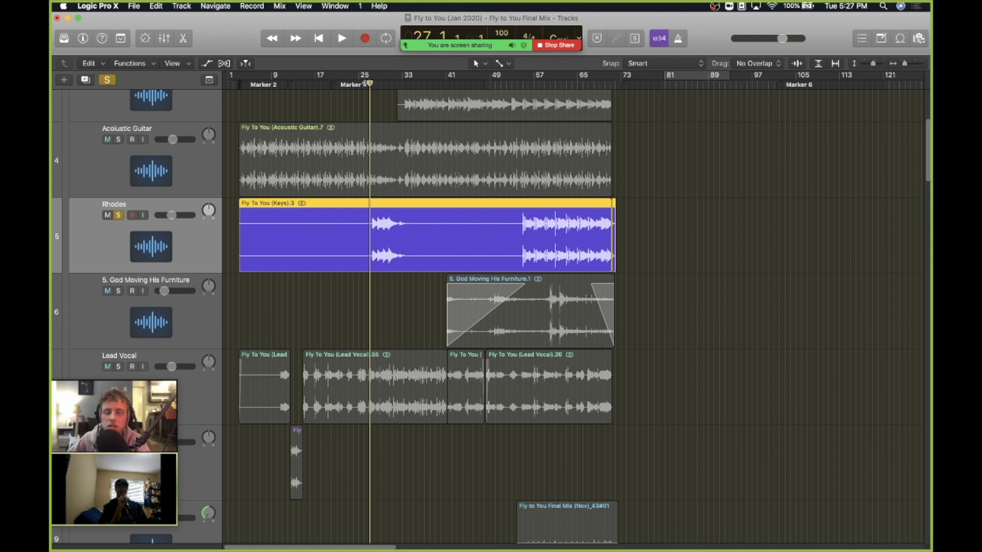
{"action": "key", "text": "super+Right"}
{"action": "key", "text": "super+Right"}
{"action": "key", "text": "super+Right"}
{"action": "key", "text": "space"}
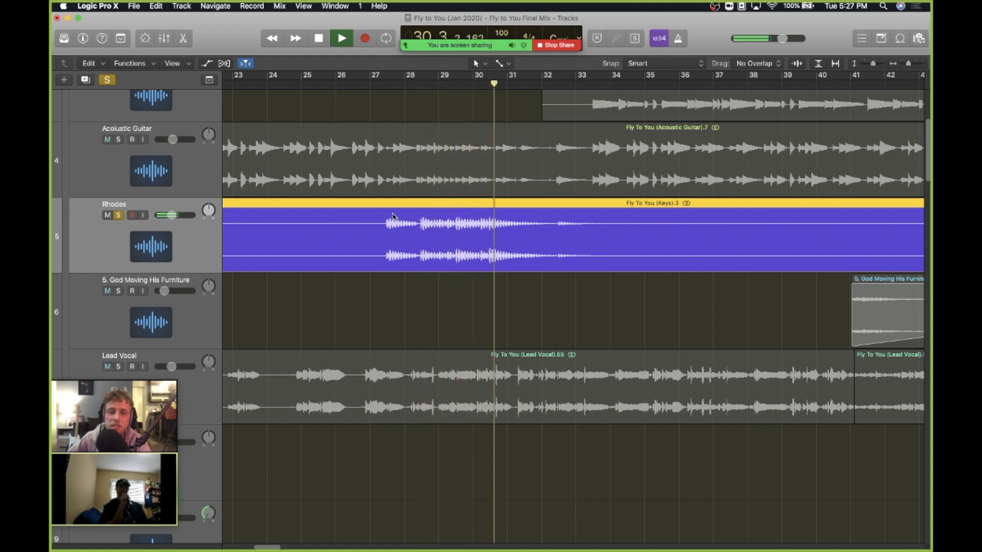
{"action": "key", "text": "space"}
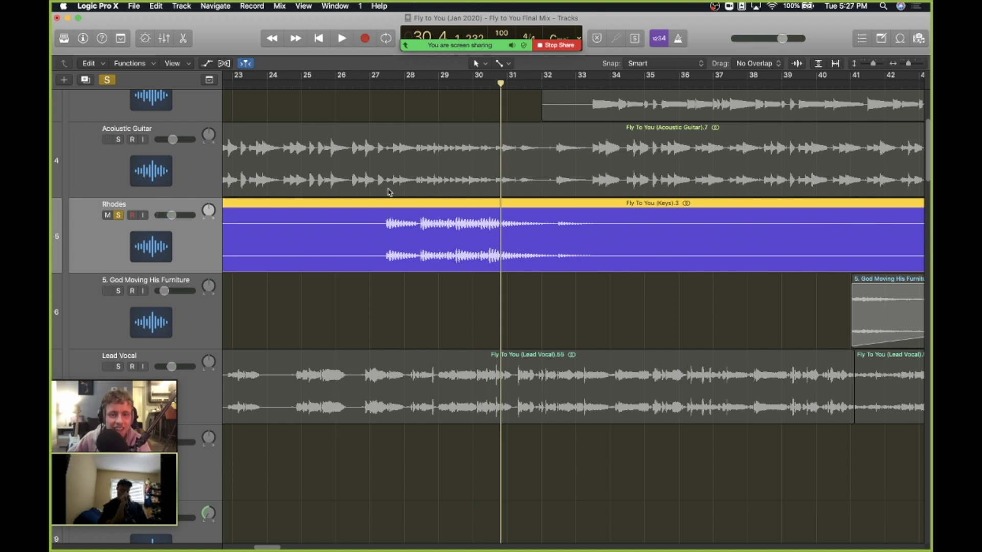
Step: Replay the soloed Rhodes phrase from bar 26 to bar 33 and deselect its region
{"action": "left_click", "coordinate": [360, 84]}
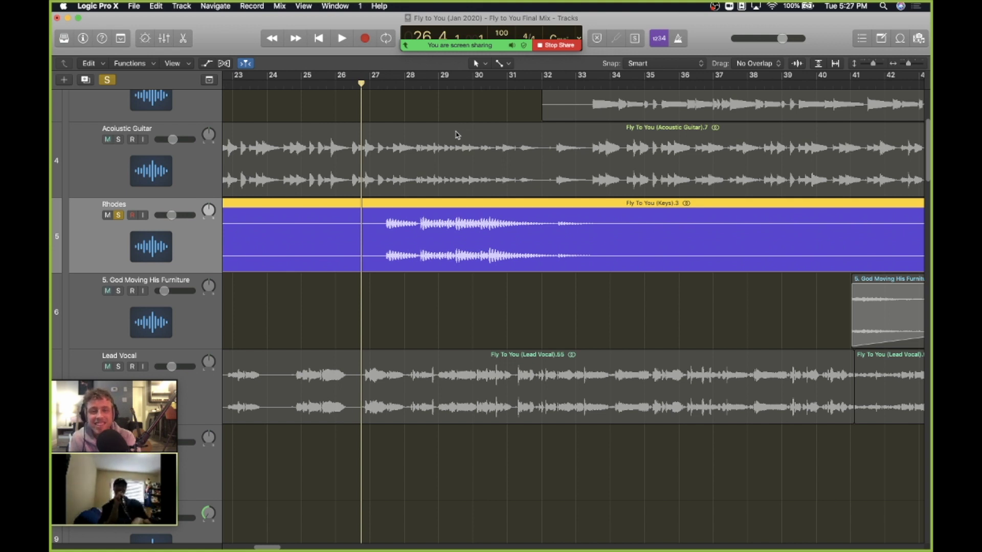
{"action": "key", "text": "space"}
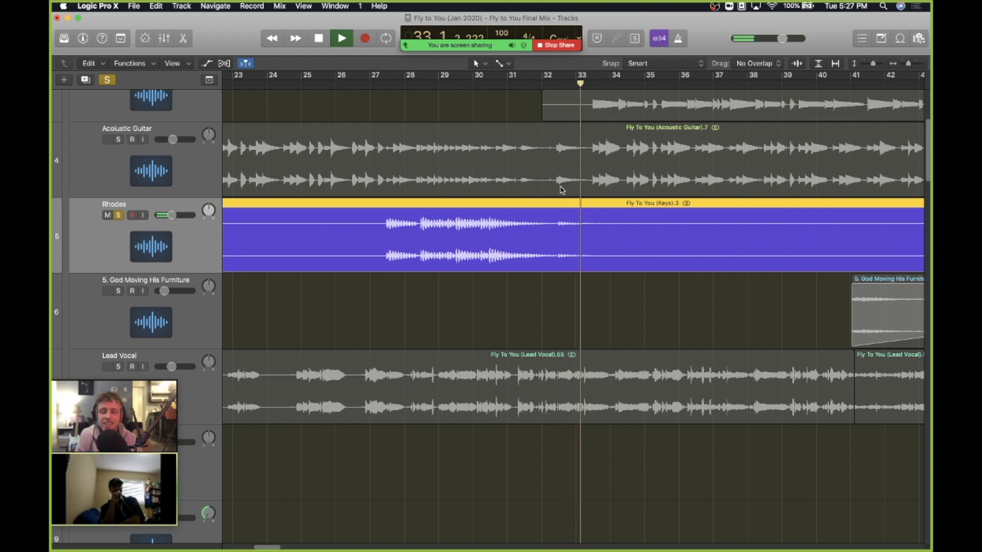
{"action": "key", "text": "space"}
{"action": "left_click", "coordinate": [467, 332]}
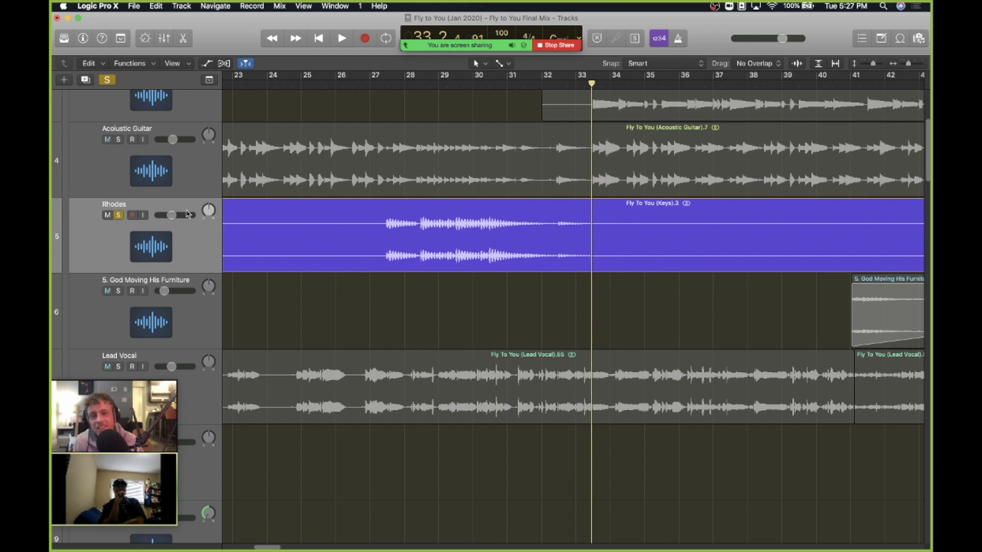
Step: Solo the acoustic guitar together with the Rhodes and play both from bar 27 to about bar 32
{"action": "left_click_drag", "start_coordinate": [389, 86], "coordinate": [379, 86]}
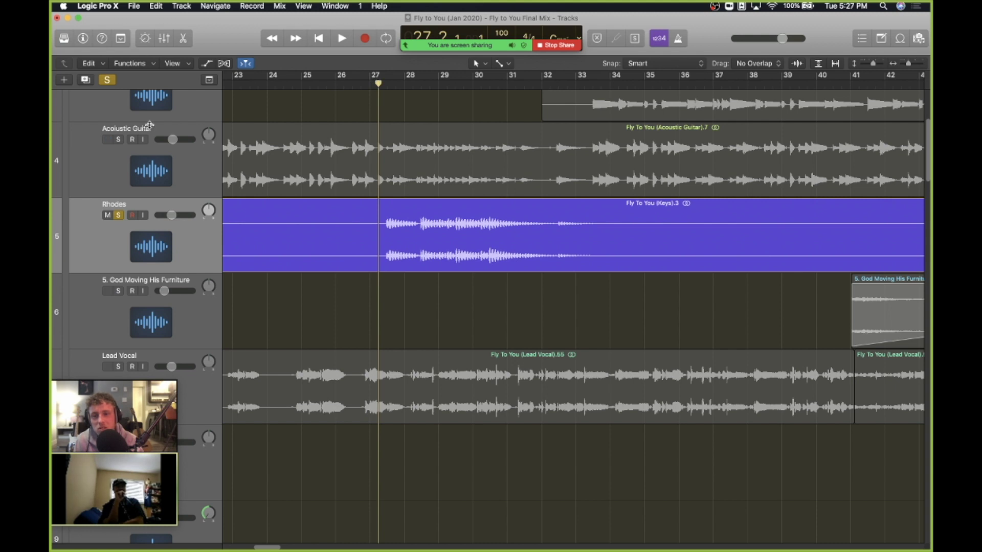
{"action": "left_click", "coordinate": [117, 139]}
{"action": "scroll", "coordinate": [329, 210], "scroll_direction": "right", "scroll_amount": 5}
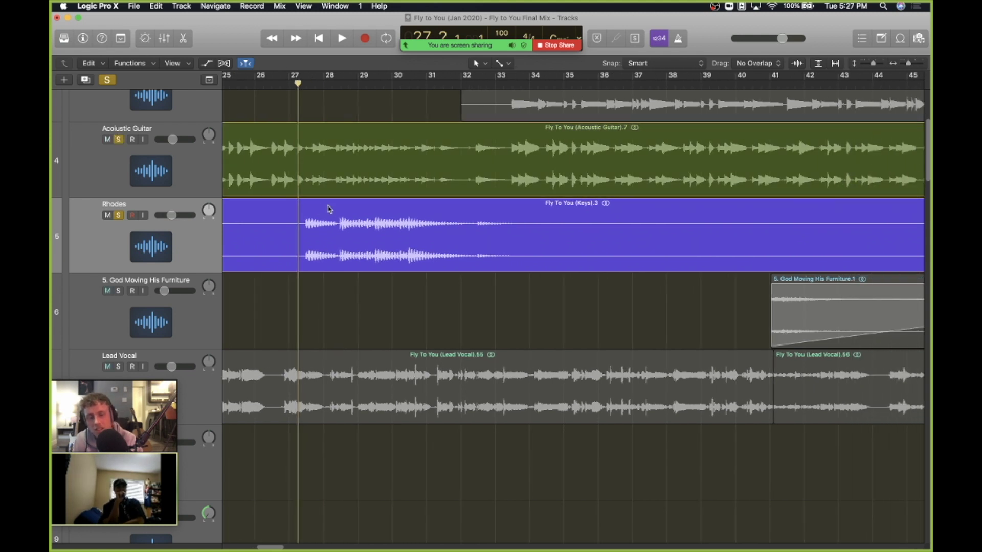
{"action": "key", "text": "space"}
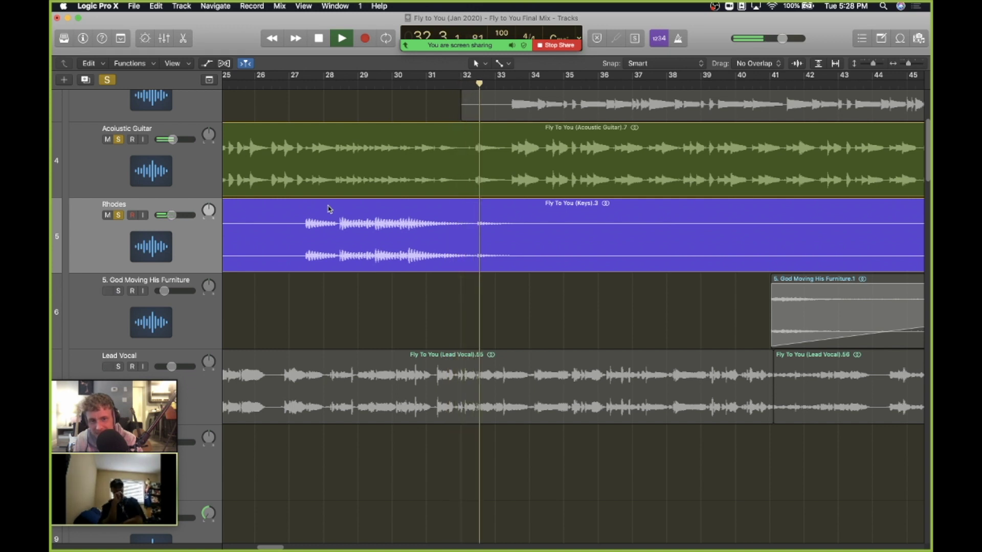
{"action": "key", "text": "space"}
Step: Play the soloed Rhodes and acoustic guitar again from bar 30, at the end of the Rhodes phrase
{"action": "left_click", "coordinate": [411, 81]}
{"action": "left_click", "coordinate": [422, 82]}
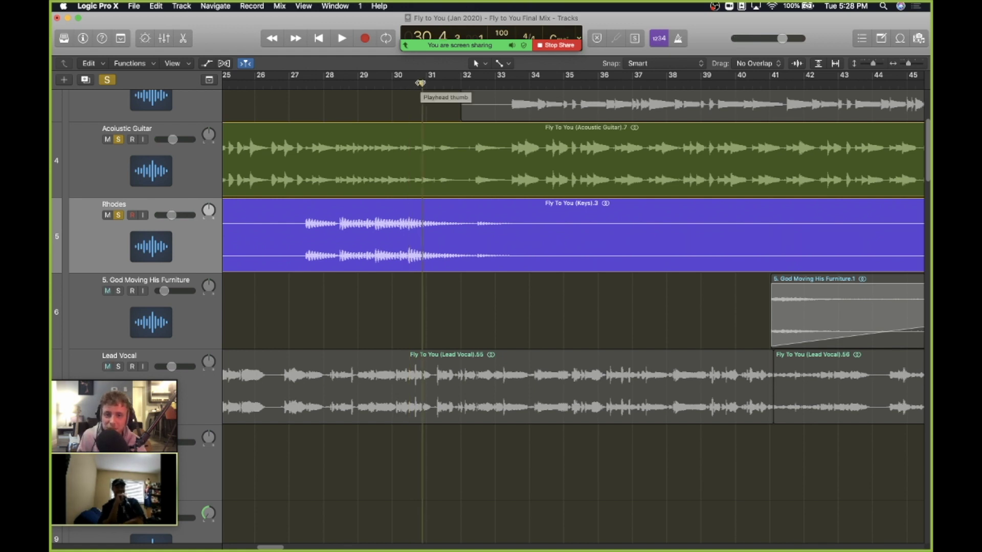
{"action": "key", "text": "space"}
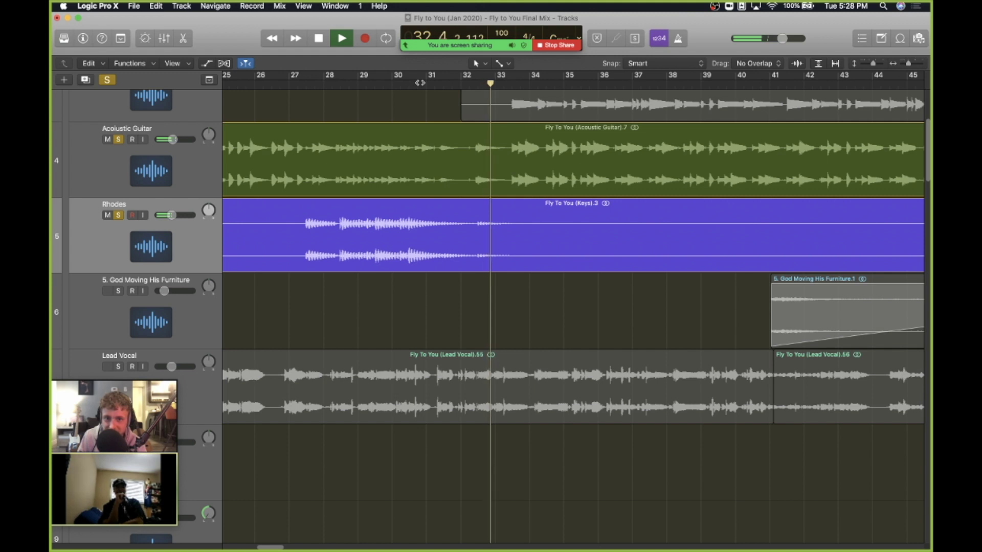
Step: Stop playback and examine the arrangement past bar 33, including the percussion, bass and second Rhodes parts
{"action": "key", "text": "space"}
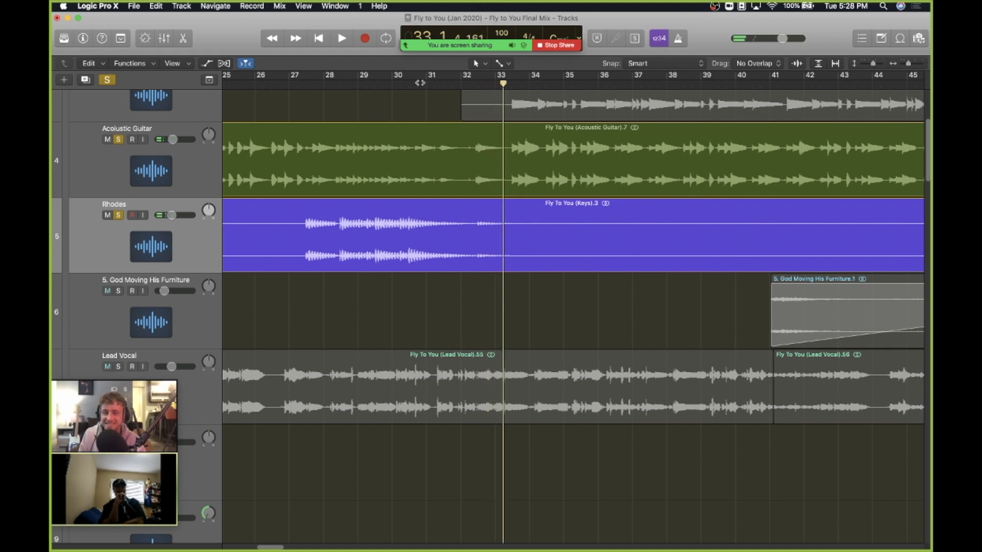
{"action": "key", "text": "super+Left"}
{"action": "key", "text": "super+Left"}
{"action": "key", "text": "super+Left"}
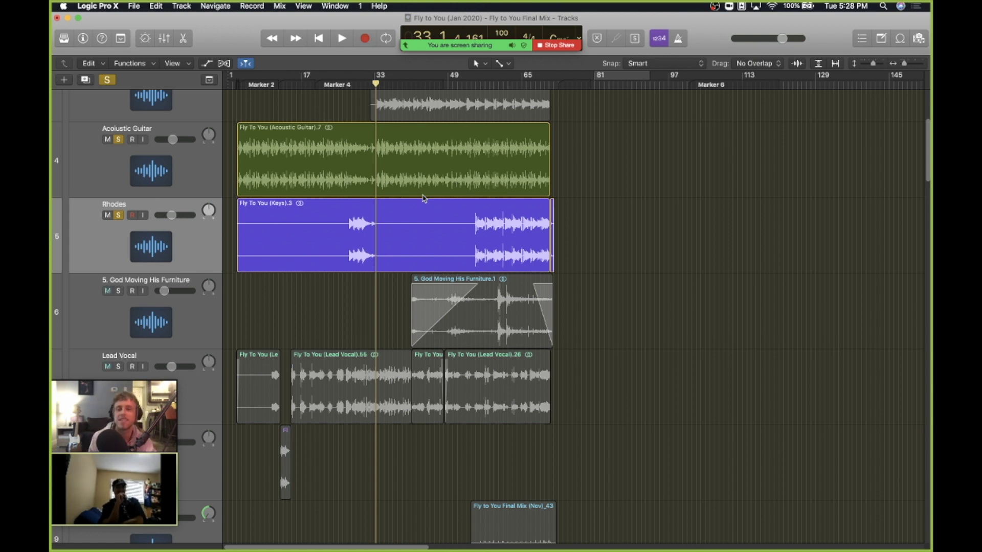
{"action": "key", "text": "super+Right"}
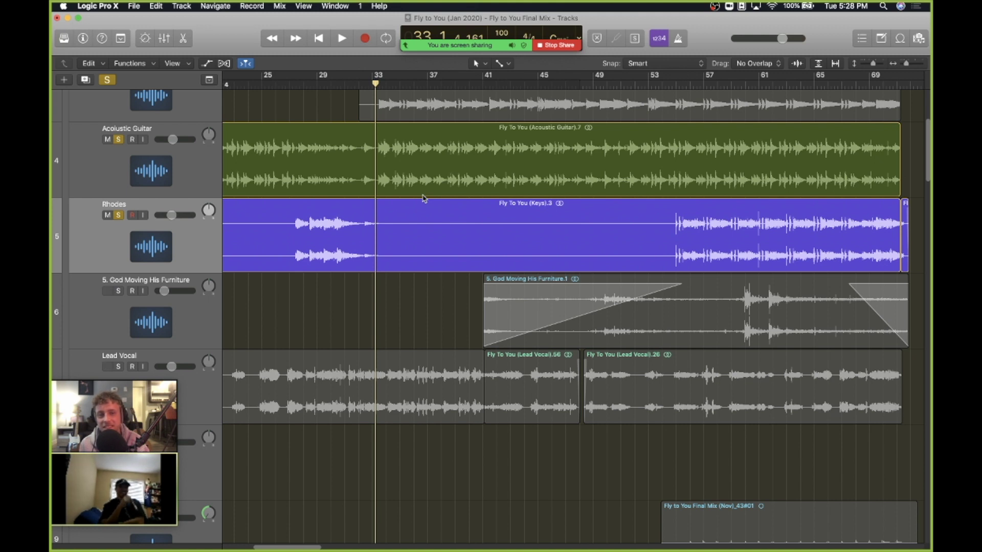
{"action": "scroll", "coordinate": [422, 198], "scroll_direction": "right", "scroll_amount": 2}
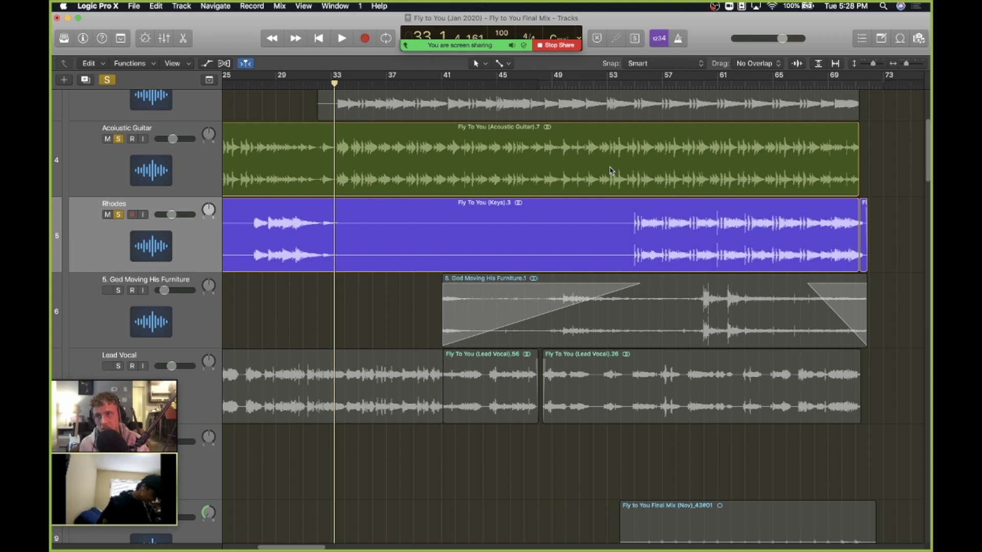
{"action": "scroll", "coordinate": [610, 170], "scroll_direction": "right", "scroll_amount": 2}
{"action": "scroll", "coordinate": [610, 170], "scroll_direction": "left", "scroll_amount": 4}
{"action": "scroll", "coordinate": [610, 171], "scroll_direction": "up", "scroll_amount": 4}
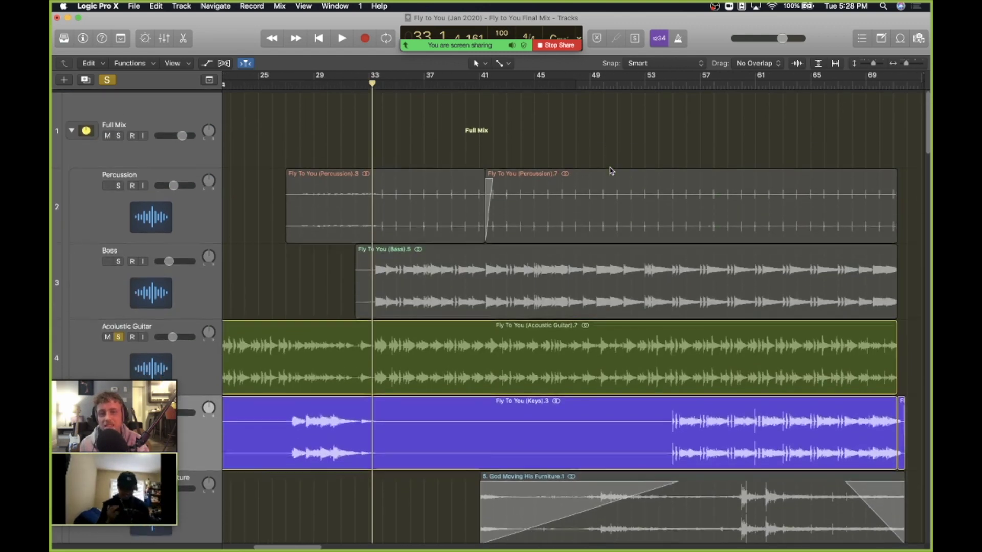
{"action": "scroll", "coordinate": [610, 170], "scroll_direction": "down", "scroll_amount": 3}
{"action": "scroll", "coordinate": [718, 261], "scroll_direction": "right", "scroll_amount": 5}
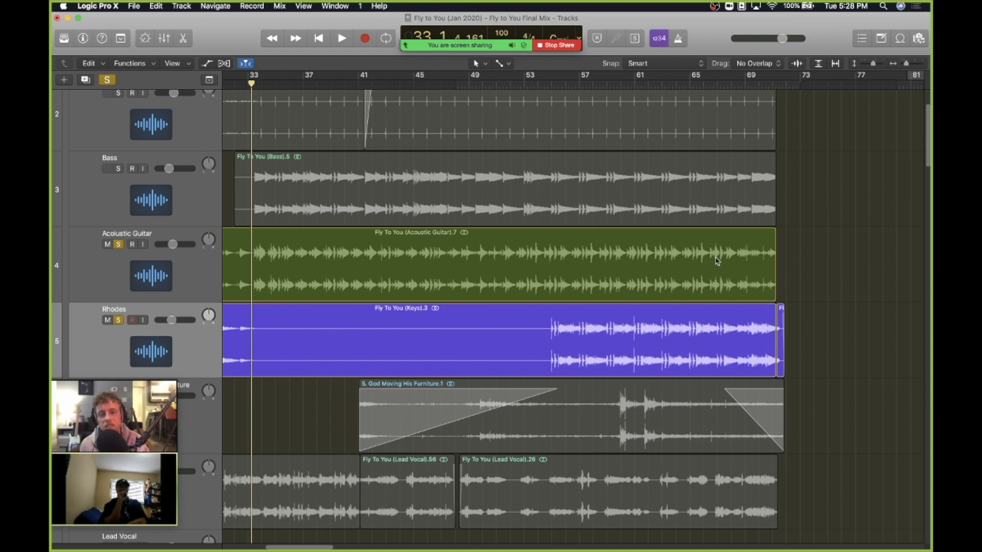
{"action": "scroll", "coordinate": [717, 261], "scroll_direction": "left", "scroll_amount": 3}
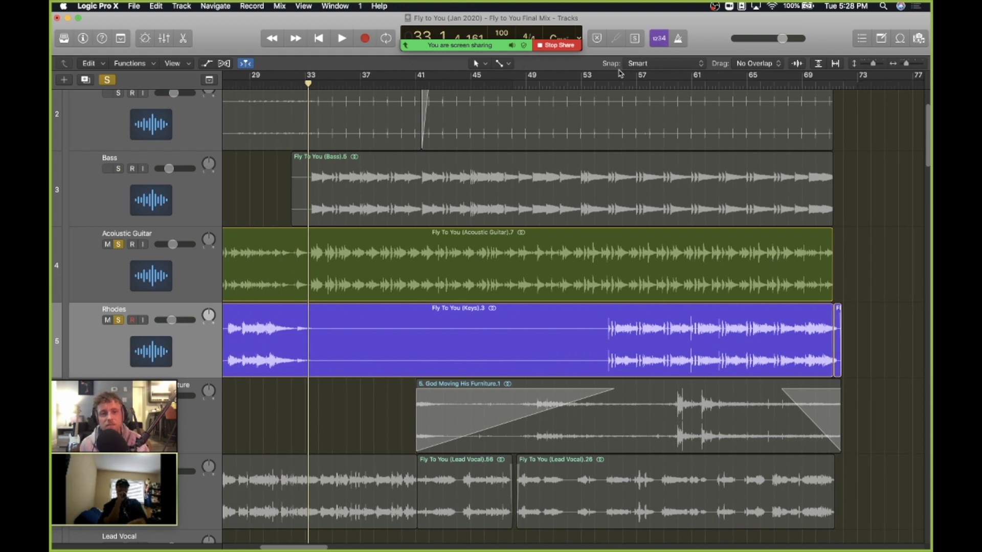
Step: Place the playhead at bar 54, just before the second Rhodes part, and compare that section with the song's opening
{"action": "left_click", "coordinate": [602, 84]}
{"action": "scroll", "coordinate": [602, 84], "scroll_direction": "left", "scroll_amount": 10}
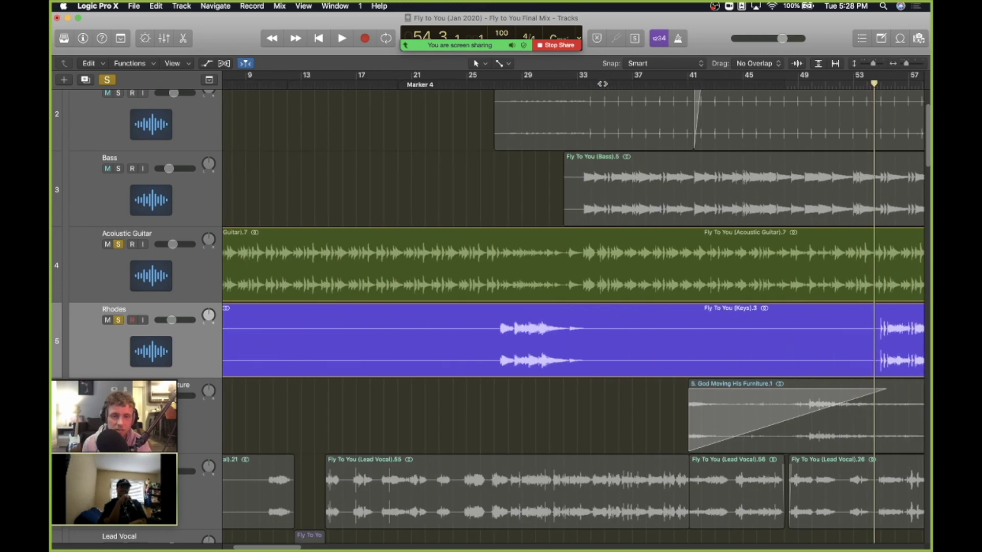
{"action": "scroll", "coordinate": [607, 189], "scroll_direction": "left", "scroll_amount": 5}
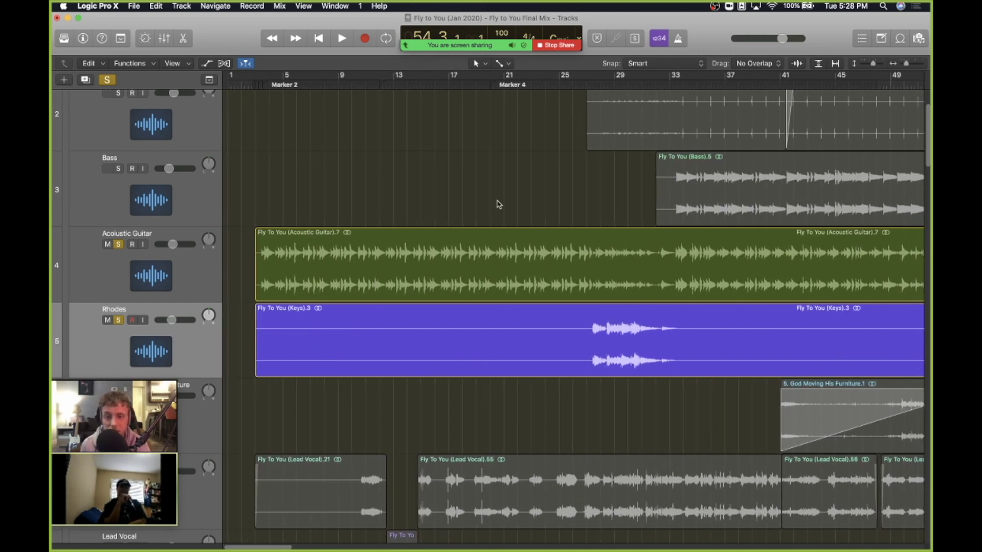
{"action": "scroll", "coordinate": [497, 204], "scroll_direction": "right", "scroll_amount": 20}
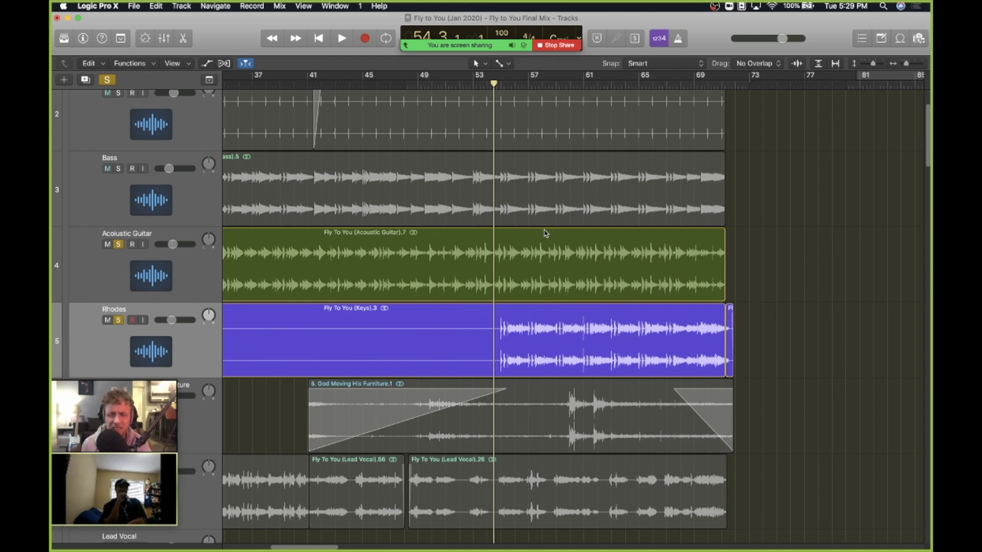
{"action": "scroll", "coordinate": [545, 233], "scroll_direction": "left", "scroll_amount": 20}
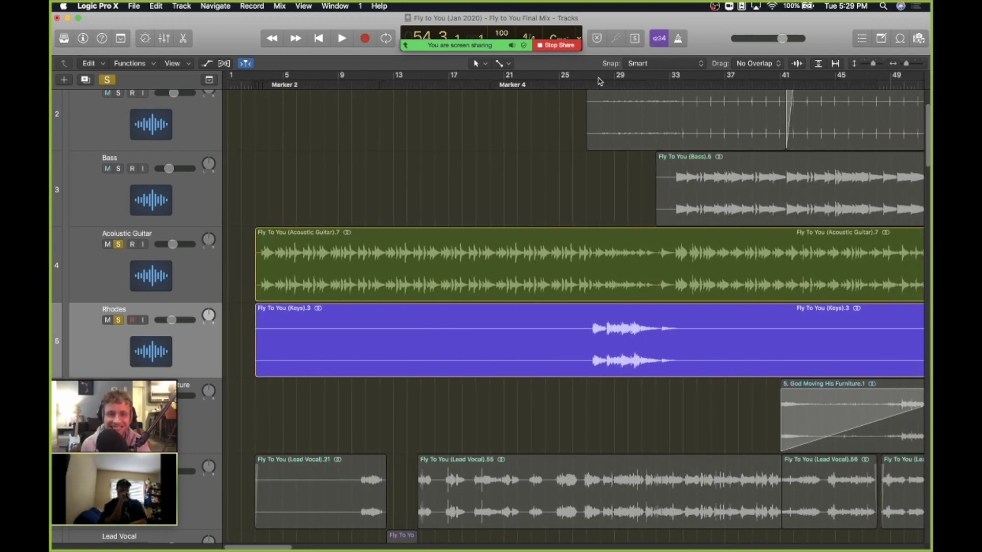
Step: Move the playhead back to bar 26 and turn off the acoustic guitar and Rhodes solos
{"action": "left_click_drag", "start_coordinate": [600, 81], "coordinate": [572, 83]}
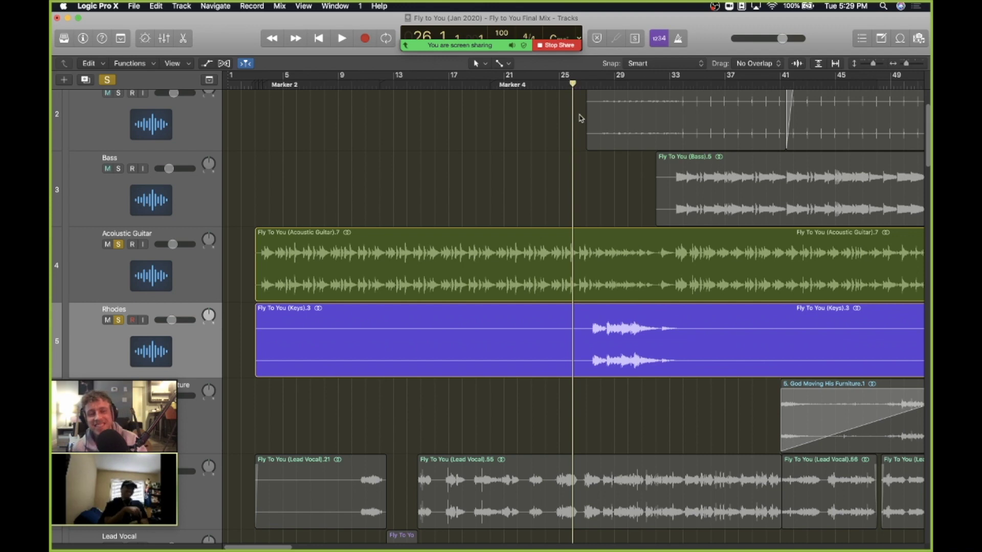
{"action": "scroll", "coordinate": [624, 328], "scroll_direction": "right", "scroll_amount": 6}
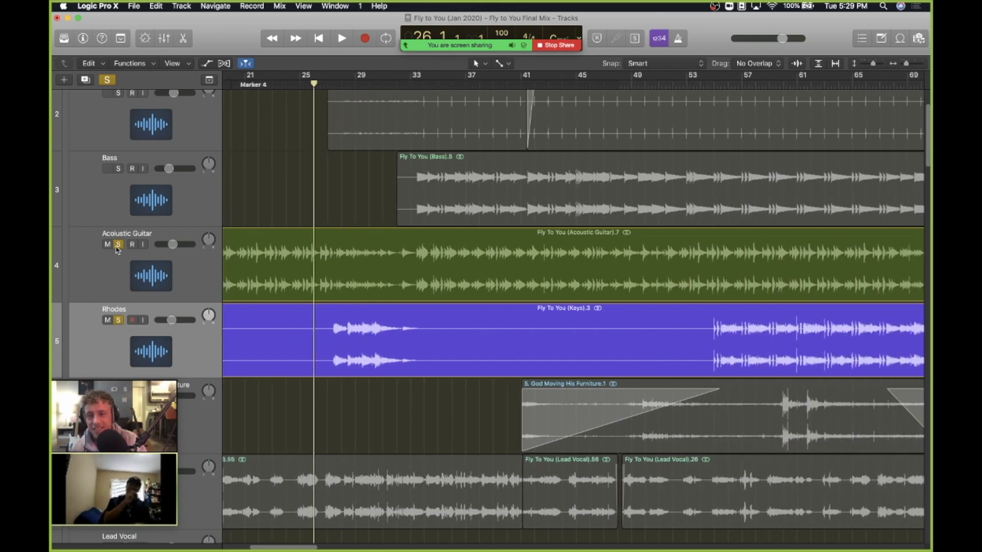
{"action": "left_click", "coordinate": [117, 249]}
{"action": "scroll", "coordinate": [428, 283], "scroll_direction": "down", "scroll_amount": 5}
{"action": "scroll", "coordinate": [428, 283], "scroll_direction": "up", "scroll_amount": 3}
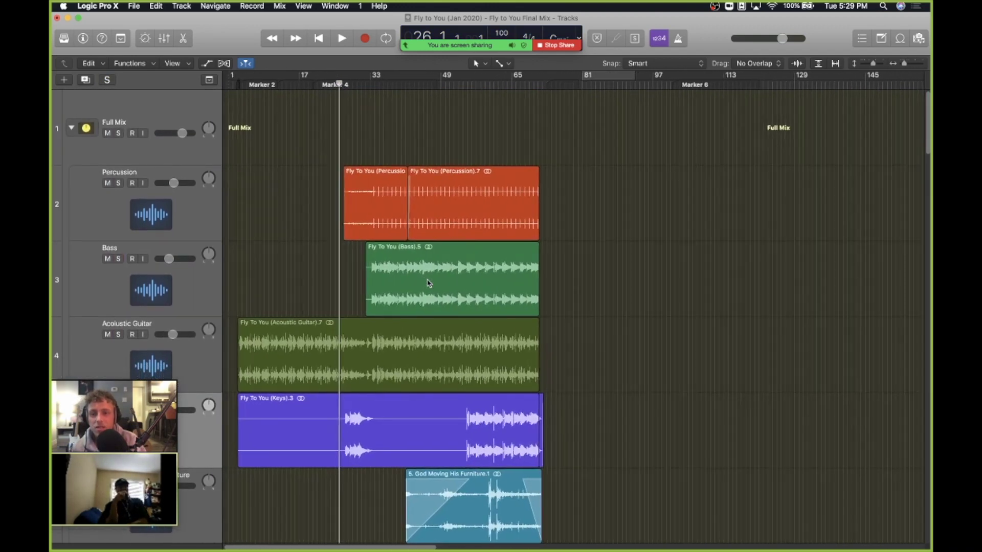
{"action": "scroll", "coordinate": [428, 283], "scroll_direction": "down", "scroll_amount": 5}
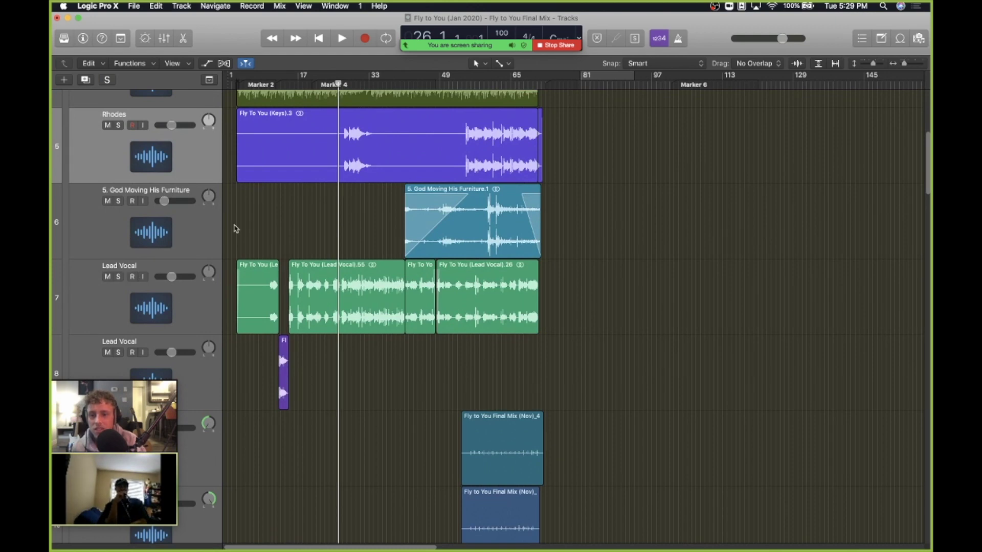
{"action": "scroll", "coordinate": [337, 185], "scroll_direction": "up", "scroll_amount": 5}
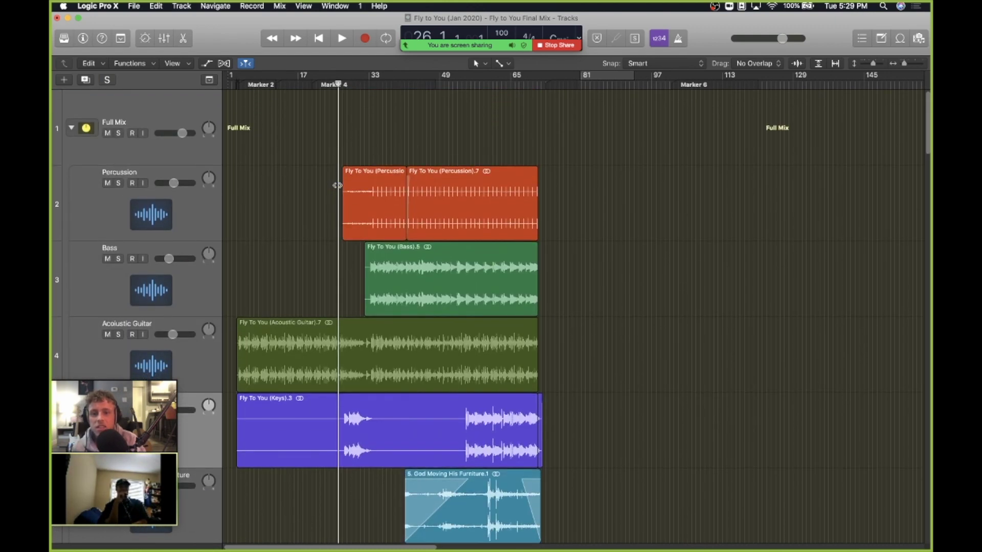
{"action": "scroll", "coordinate": [338, 185], "scroll_direction": "up", "scroll_amount": 8}
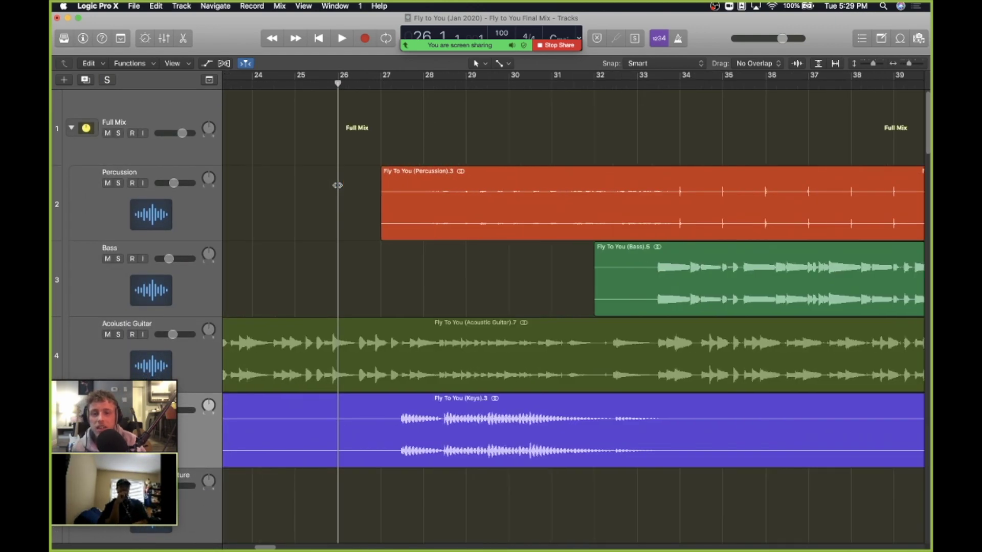
Step: Solo the Percussion, acoustic guitar and Rhodes tracks together
{"action": "left_click", "coordinate": [119, 183]}
{"action": "scroll", "coordinate": [134, 337], "scroll_direction": "down", "scroll_amount": 2}
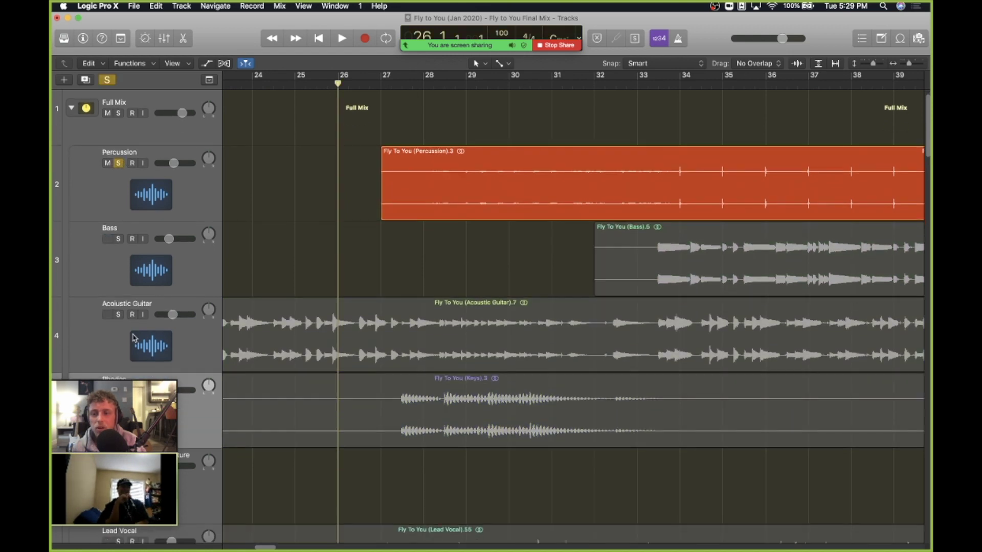
{"action": "left_click", "coordinate": [119, 315]}
{"action": "scroll", "coordinate": [123, 323], "scroll_direction": "down", "scroll_amount": 2}
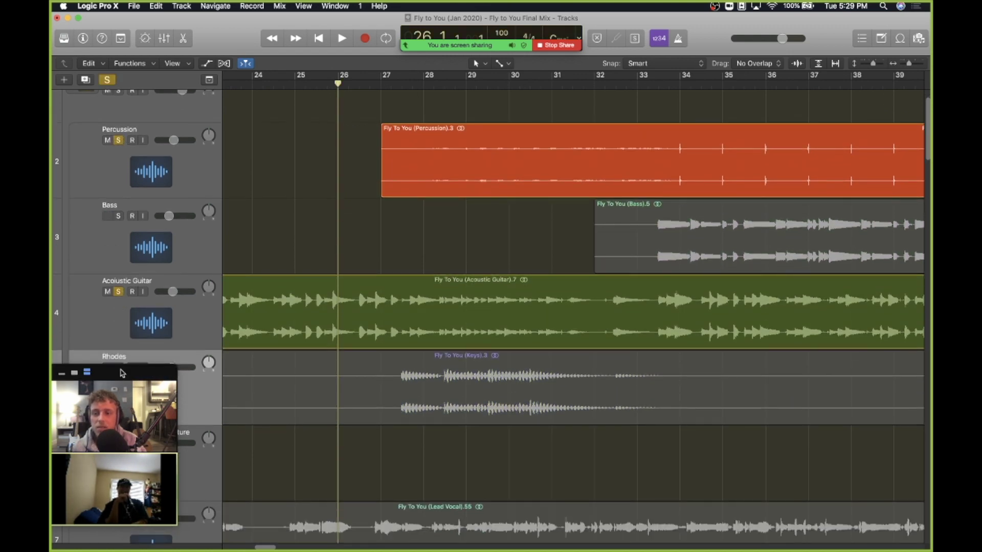
{"action": "scroll", "coordinate": [127, 345], "scroll_direction": "down", "scroll_amount": 2}
{"action": "left_click", "coordinate": [118, 341]}
Step: Play the soloed tracks from bar 27 to past bar 33, taking the acoustic guitar out of solo partway through
{"action": "left_click", "coordinate": [391, 85]}
{"action": "key", "text": "space"}
{"action": "scroll", "coordinate": [475, 156], "scroll_direction": "up", "scroll_amount": 5}
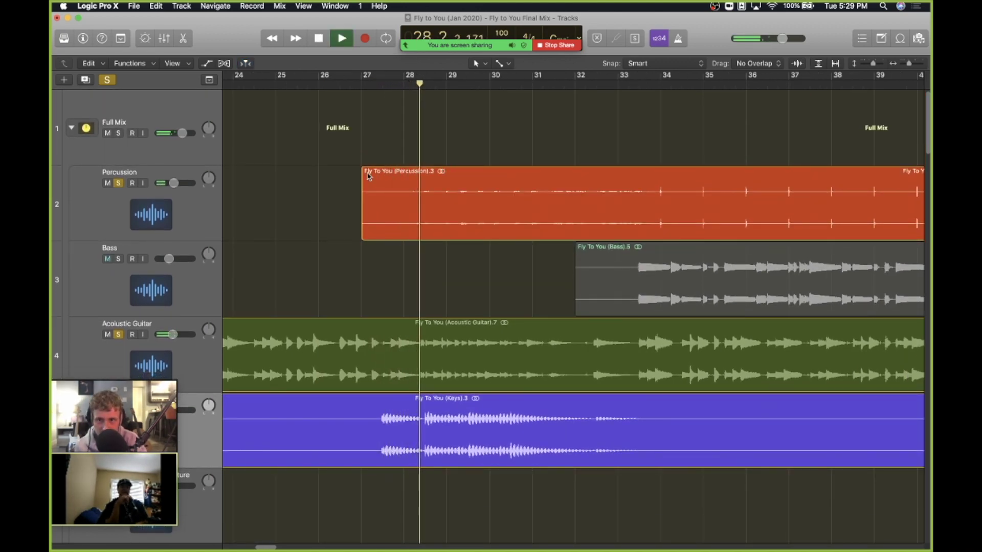
{"action": "scroll", "coordinate": [373, 234], "scroll_direction": "down", "scroll_amount": 6}
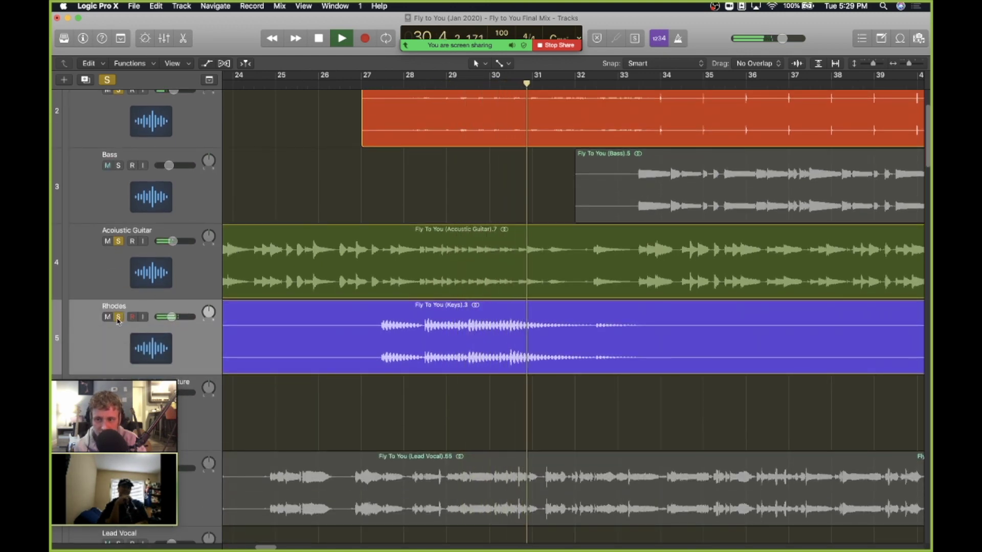
{"action": "left_click", "coordinate": [119, 242]}
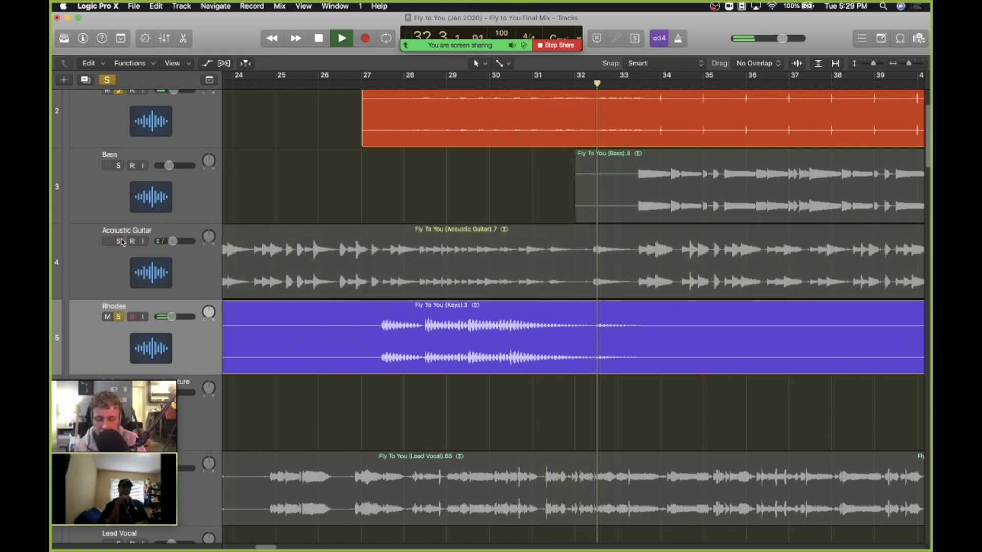
{"action": "scroll", "coordinate": [298, 223], "scroll_direction": "up", "scroll_amount": 1}
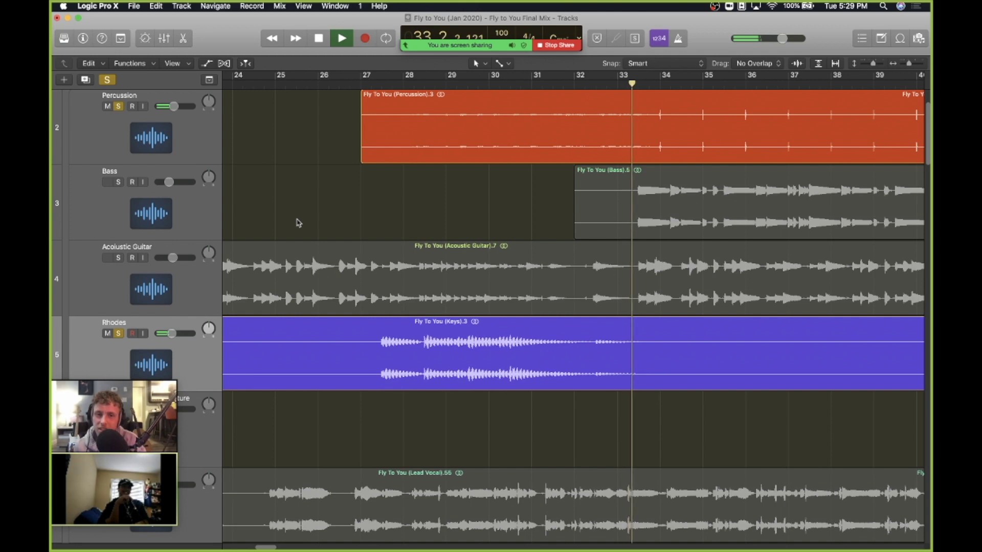
{"action": "key", "text": "space"}
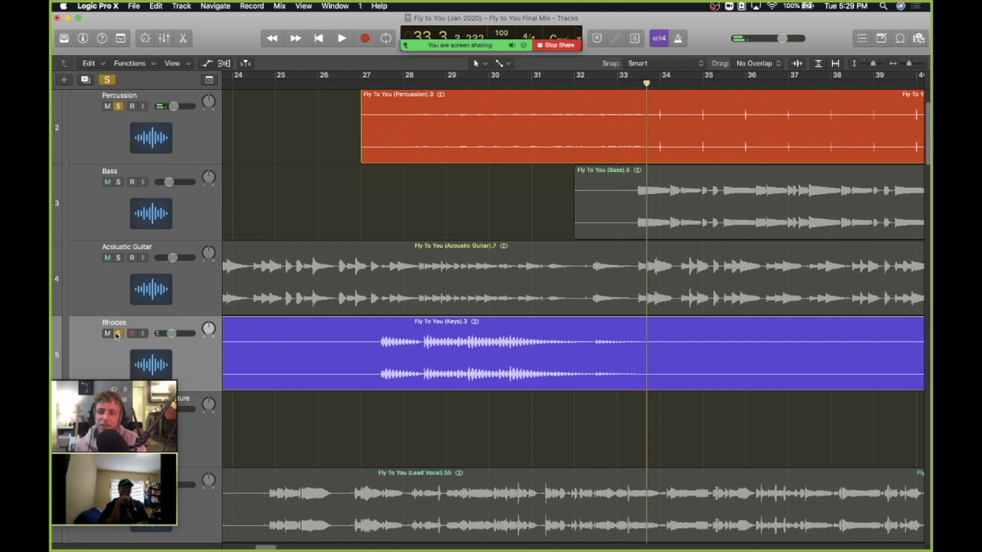
Step: Turn off the Rhodes and Percussion solos and place the playhead just before bar 32, ahead of the bass entry
{"action": "left_click", "coordinate": [117, 335]}
{"action": "scroll", "coordinate": [394, 137], "scroll_direction": "up", "scroll_amount": 5}
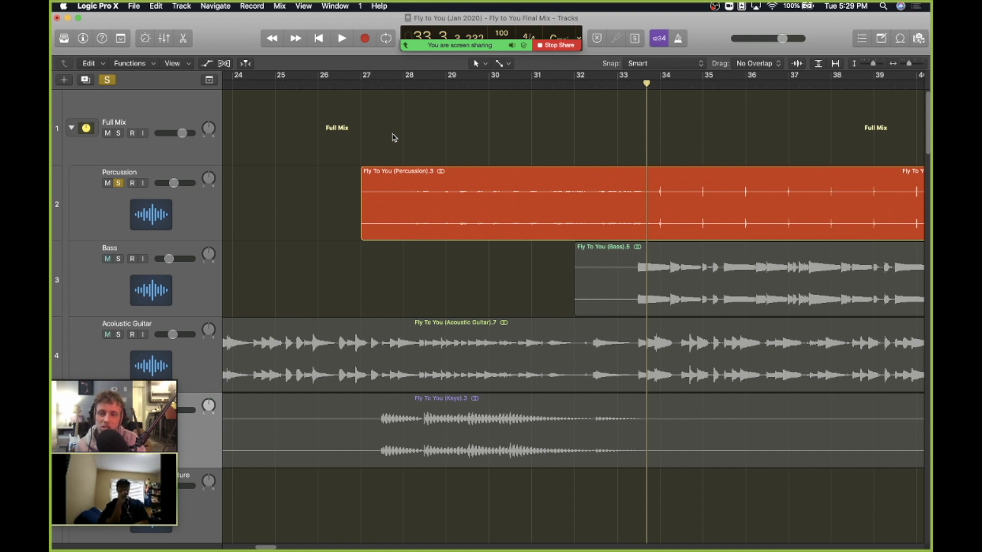
{"action": "left_click", "coordinate": [117, 186]}
{"action": "left_click", "coordinate": [565, 86]}
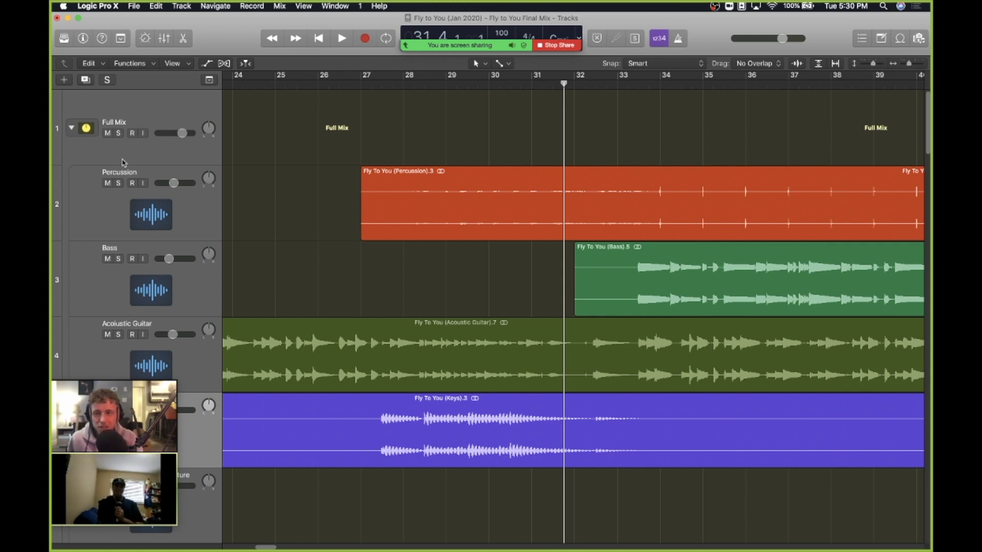
Step: Mute the first Lead Vocal track and return to the percussion and bass parts around bar 31
{"action": "scroll", "coordinate": [122, 162], "scroll_direction": "down", "scroll_amount": 3}
{"action": "scroll", "coordinate": [266, 228], "scroll_direction": "down", "scroll_amount": 3}
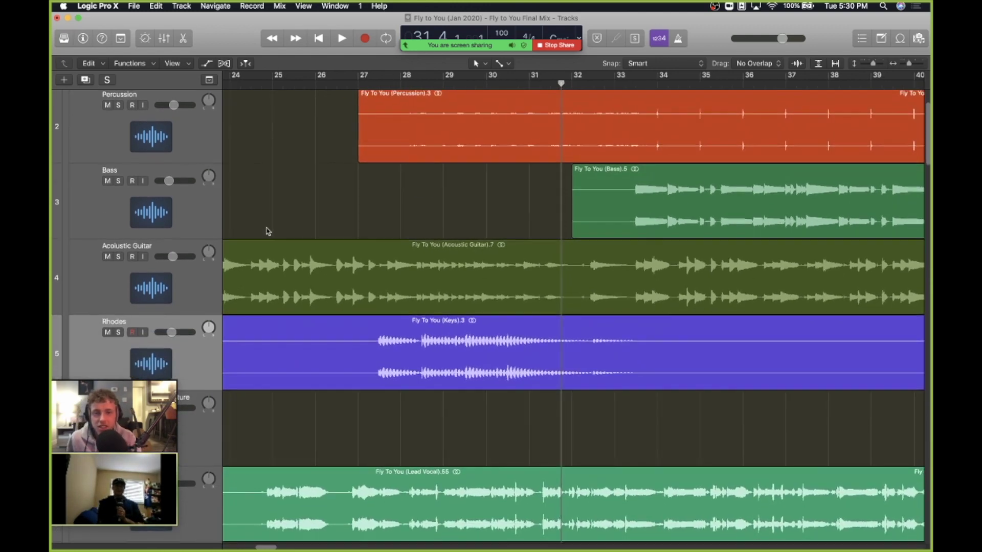
{"action": "scroll", "coordinate": [266, 228], "scroll_direction": "down", "scroll_amount": 5}
{"action": "scroll", "coordinate": [266, 231], "scroll_direction": "down", "scroll_amount": 1}
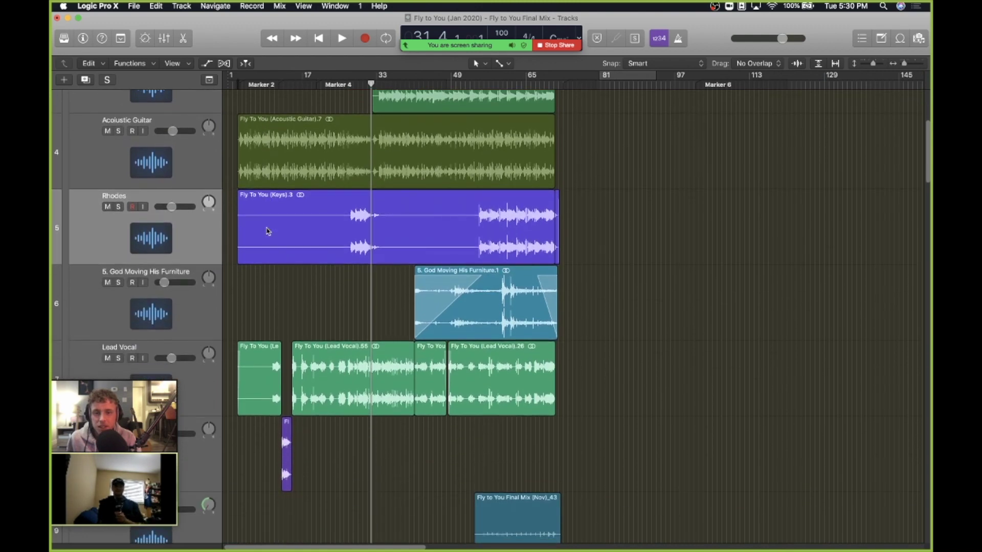
{"action": "scroll", "coordinate": [205, 206], "scroll_direction": "down", "scroll_amount": 5}
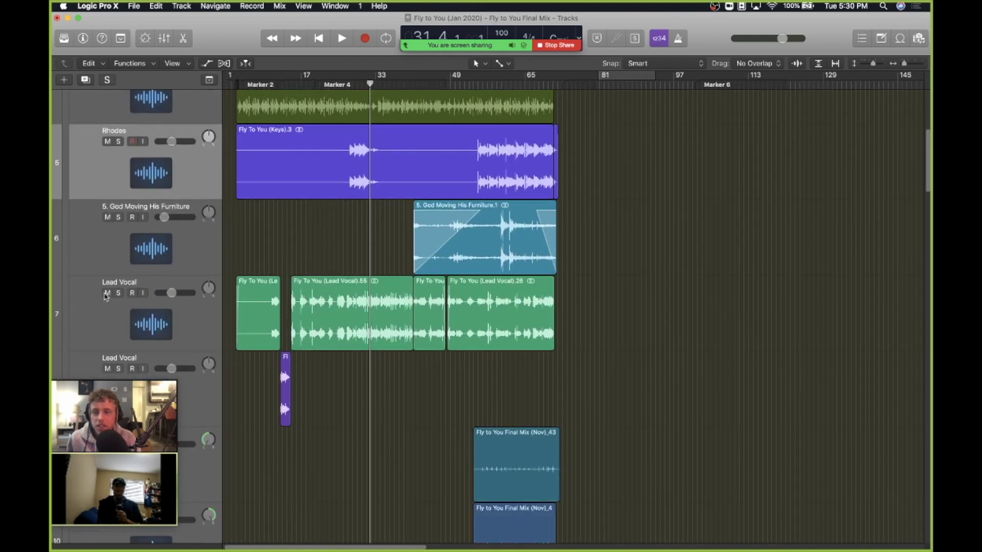
{"action": "left_click", "coordinate": [108, 292]}
{"action": "scroll", "coordinate": [331, 113], "scroll_direction": "up", "scroll_amount": 10}
{"action": "scroll", "coordinate": [332, 110], "scroll_direction": "up", "scroll_amount": 2}
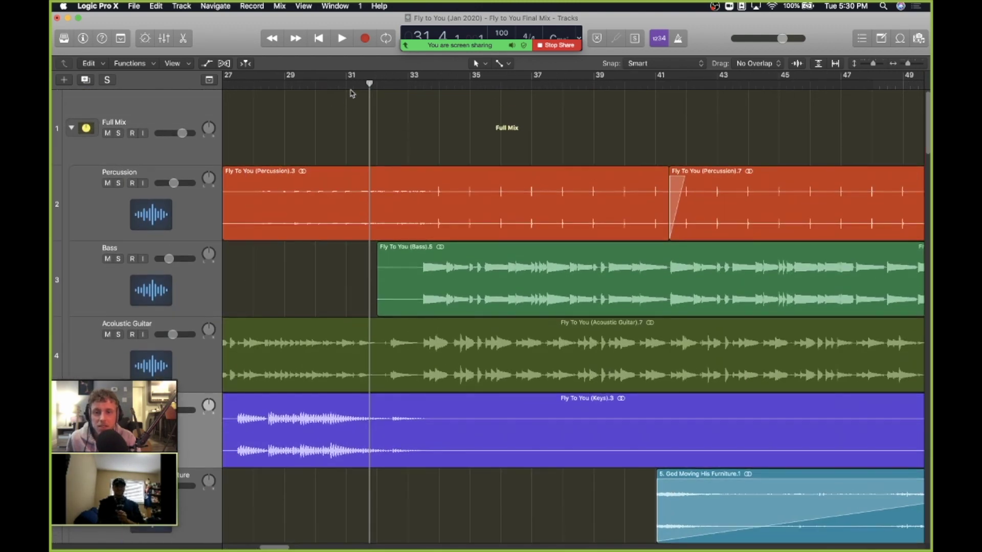
Step: Play the mix with the lead vocal muted from just before bar 31 to past bar 35, through the bass entry
{"action": "scroll", "coordinate": [341, 86], "scroll_direction": "left", "scroll_amount": 2}
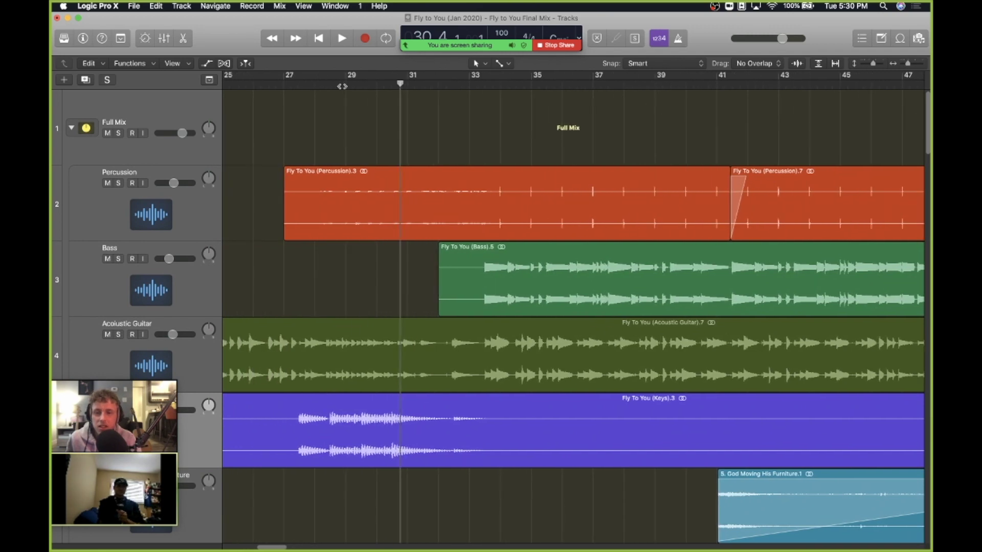
{"action": "key", "text": "space"}
{"action": "scroll", "coordinate": [383, 314], "scroll_direction": "right", "scroll_amount": 3}
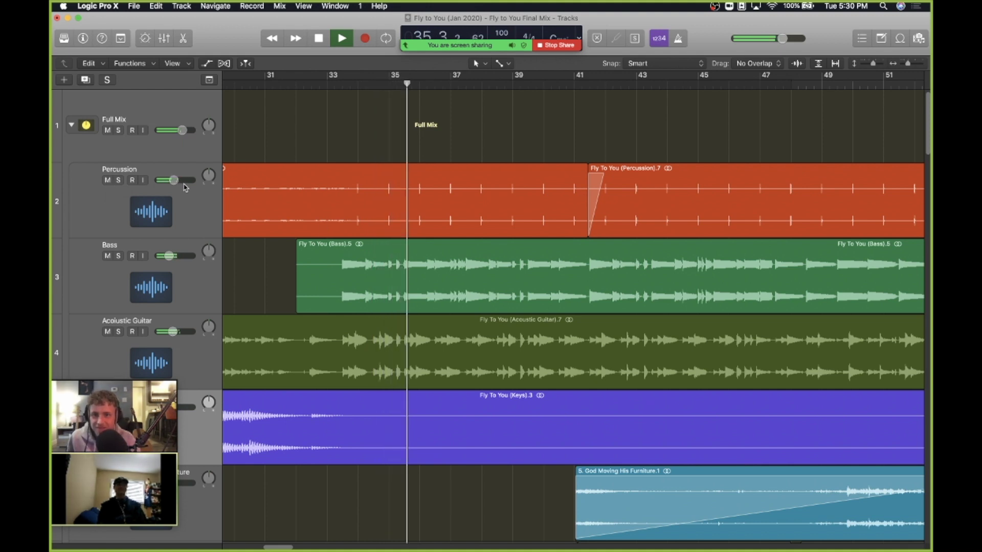
{"action": "key", "text": "space"}
Step: Solo the Bass and acoustic guitar tracks together and place the playhead at bar 33
{"action": "left_click_drag", "start_coordinate": [340, 81], "coordinate": [306, 82]}
{"action": "scroll", "coordinate": [166, 289], "scroll_direction": "down", "scroll_amount": 3}
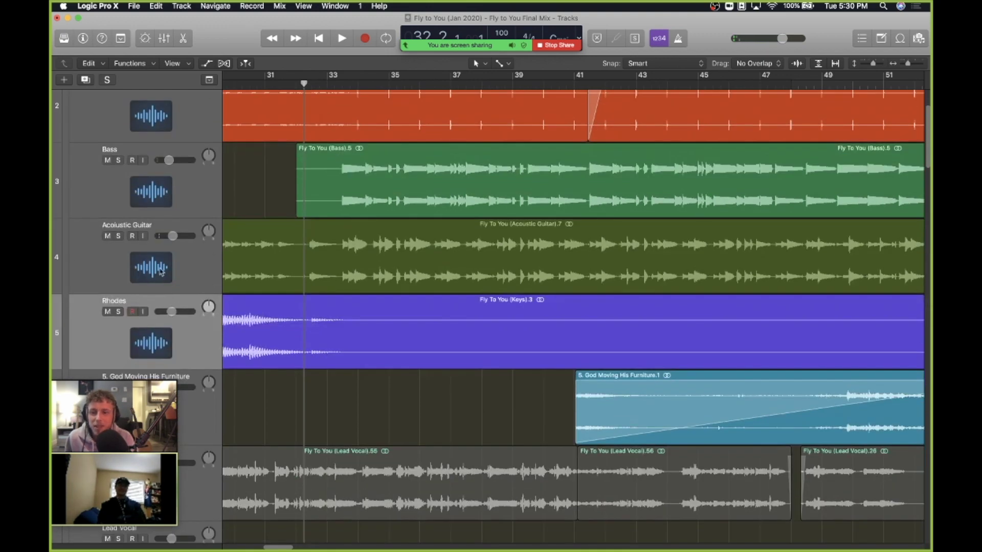
{"action": "left_click", "coordinate": [118, 160]}
{"action": "left_click", "coordinate": [118, 237]}
{"action": "scroll", "coordinate": [376, 133], "scroll_direction": "up", "scroll_amount": 3}
{"action": "scroll", "coordinate": [376, 133], "scroll_direction": "left", "scroll_amount": 1}
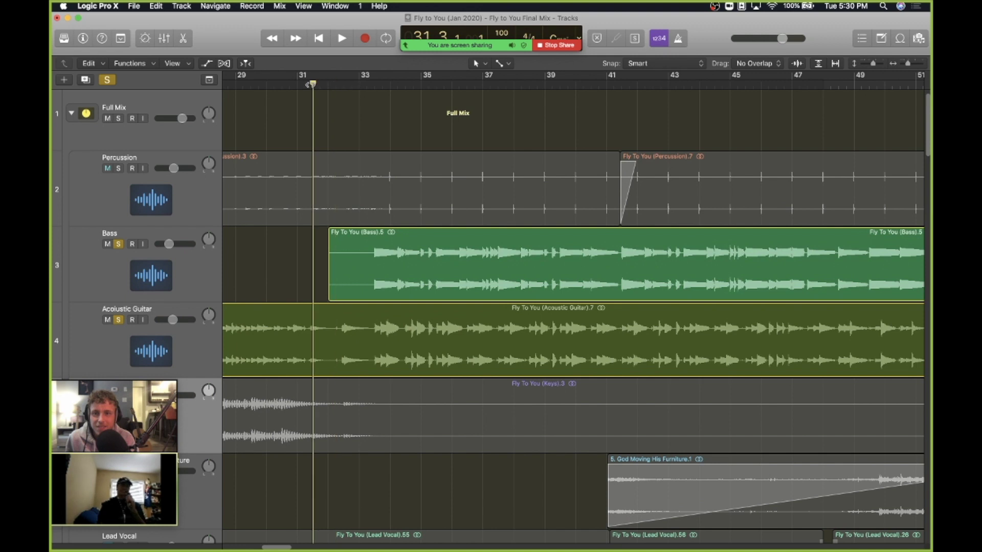
{"action": "left_click", "coordinate": [351, 87]}
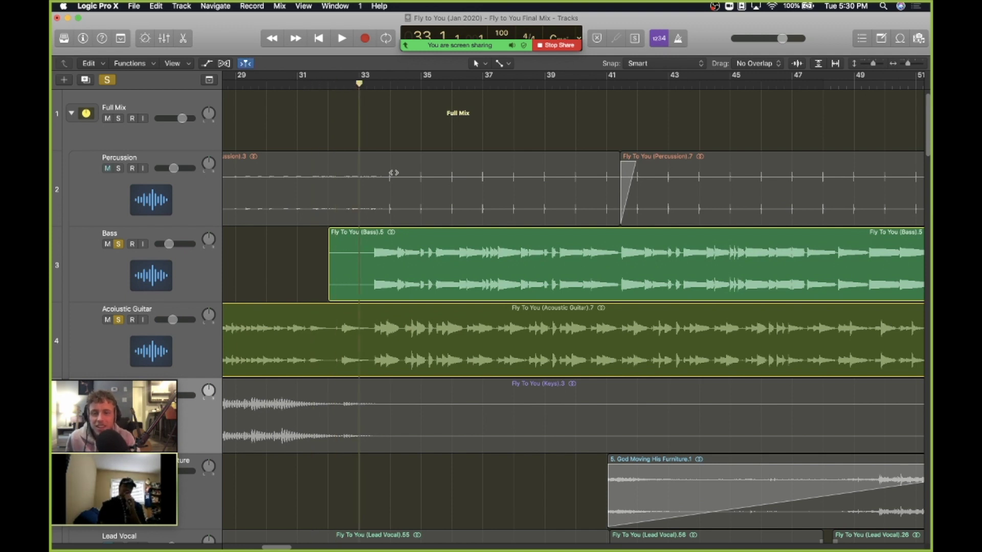
Step: Play the soloed Bass and acoustic guitar from bar 33 to just past bar 41, and turn off both solos
{"action": "key", "text": "space"}
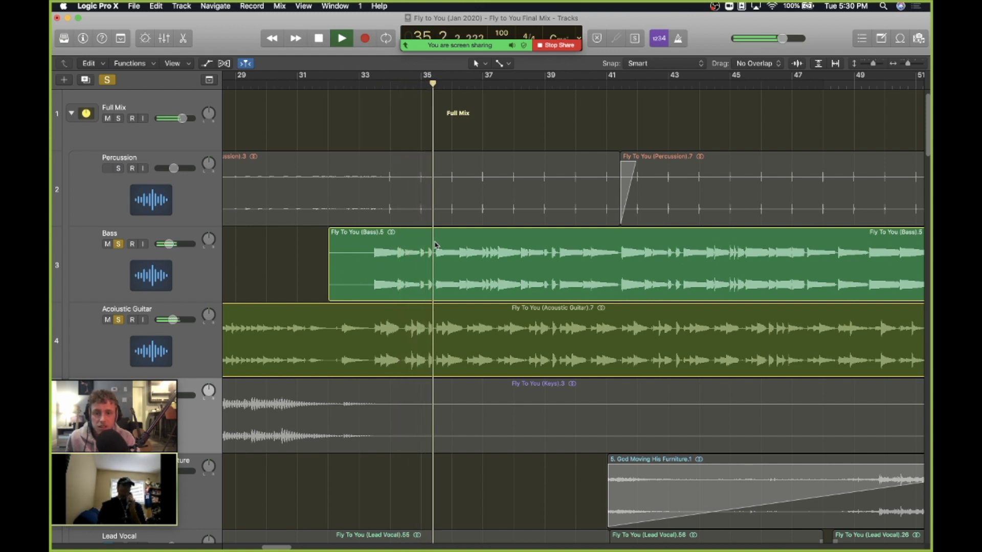
{"action": "scroll", "coordinate": [435, 244], "scroll_direction": "right", "scroll_amount": 3}
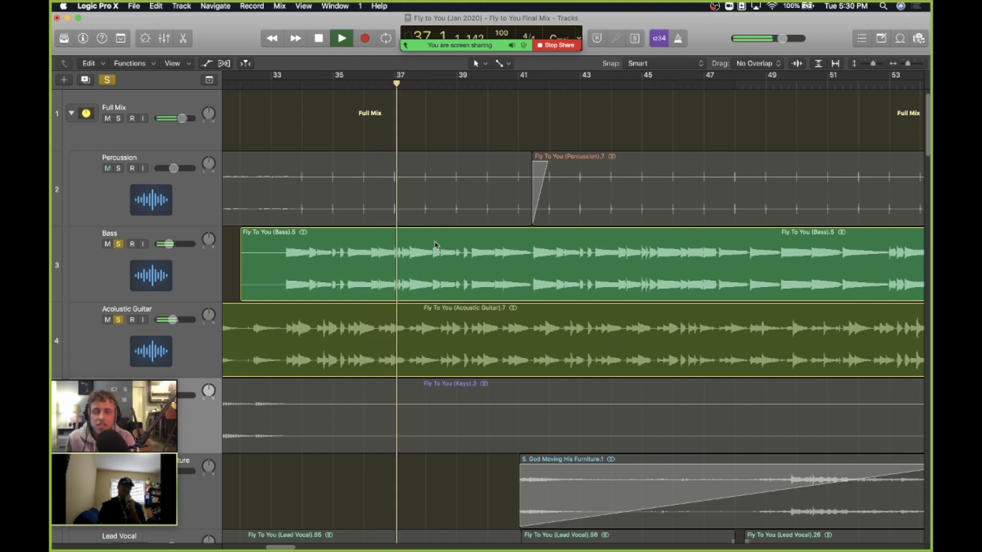
{"action": "scroll", "coordinate": [435, 245], "scroll_direction": "right", "scroll_amount": 3}
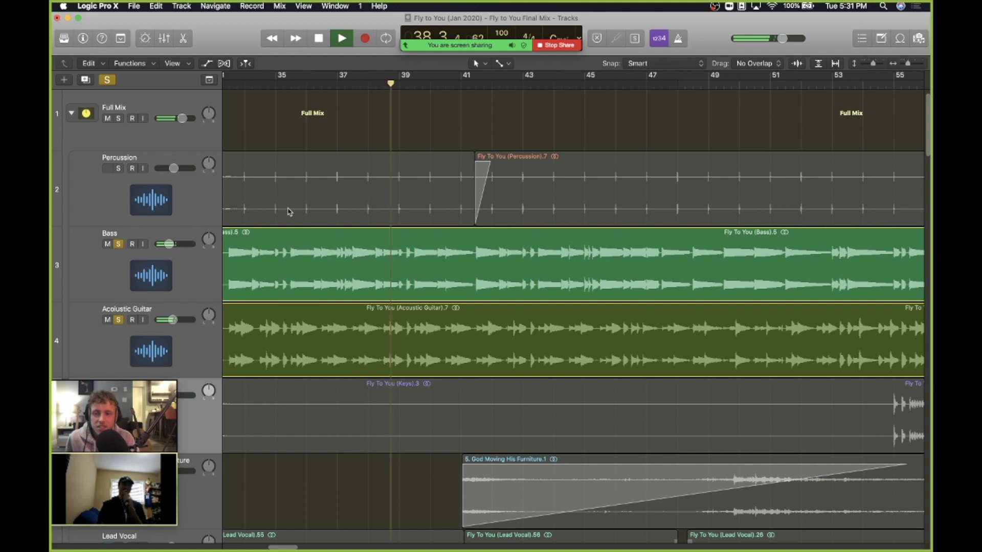
{"action": "scroll", "coordinate": [288, 211], "scroll_direction": "left", "scroll_amount": 3}
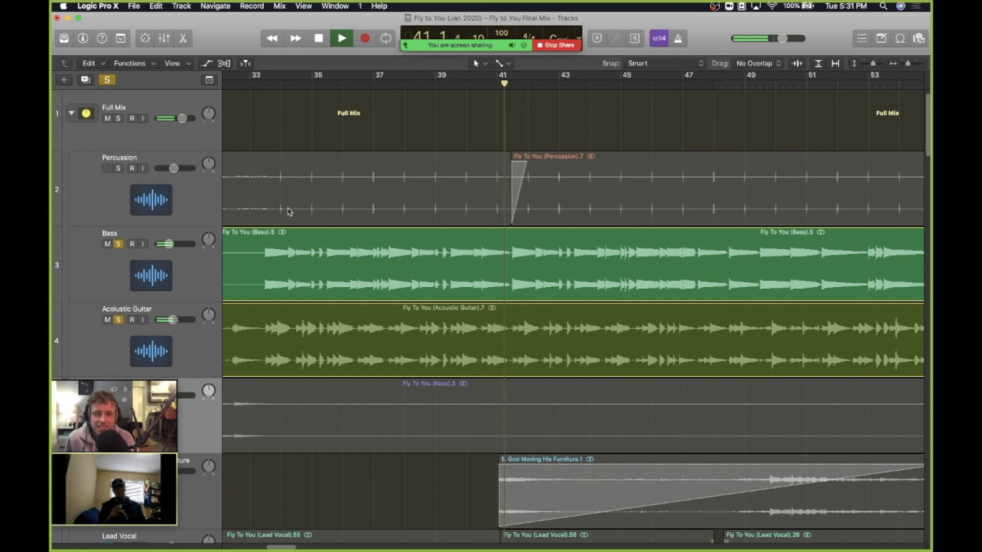
{"action": "key", "text": "space"}
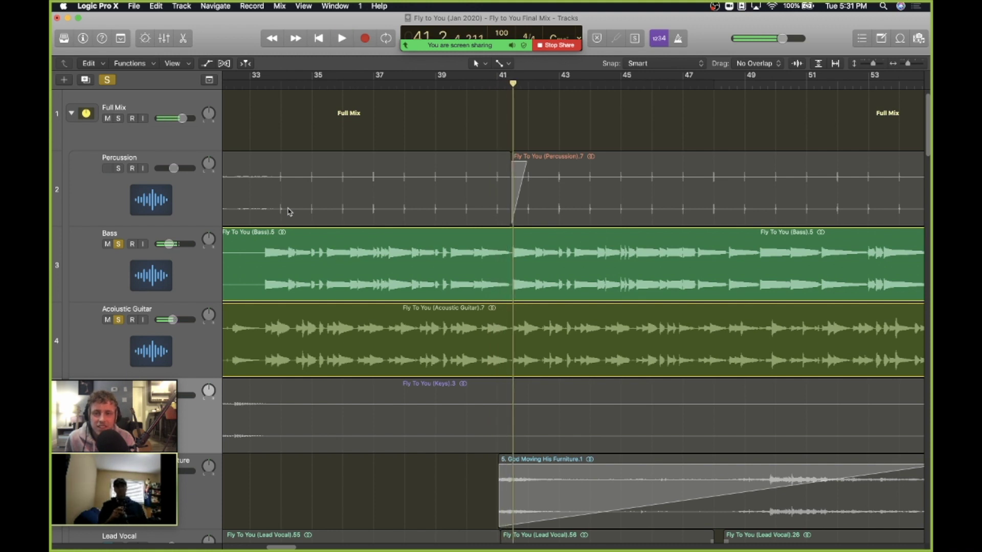
{"action": "left_click", "coordinate": [118, 320]}
{"action": "scroll", "coordinate": [428, 256], "scroll_direction": "left", "scroll_amount": 5}
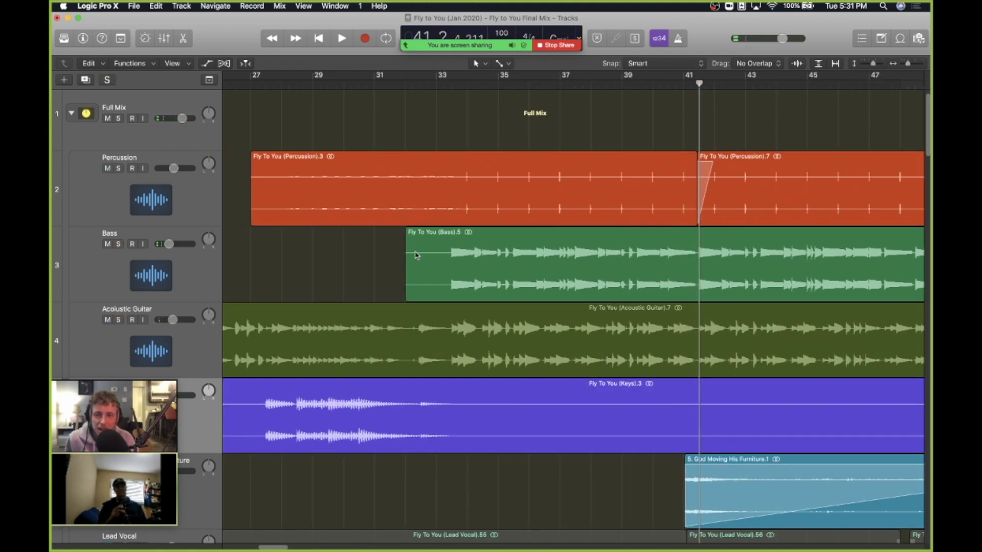
Step: Look over the parts from the Percussion track down to the Lead Vocal between about bars 27 and 53
{"action": "scroll", "coordinate": [273, 268], "scroll_direction": "down", "scroll_amount": 5}
{"action": "scroll", "coordinate": [418, 289], "scroll_direction": "up", "scroll_amount": 5}
{"action": "scroll", "coordinate": [420, 292], "scroll_direction": "left", "scroll_amount": 3}
{"action": "scroll", "coordinate": [419, 292], "scroll_direction": "right", "scroll_amount": 5}
{"action": "scroll", "coordinate": [419, 291], "scroll_direction": "down", "scroll_amount": 5}
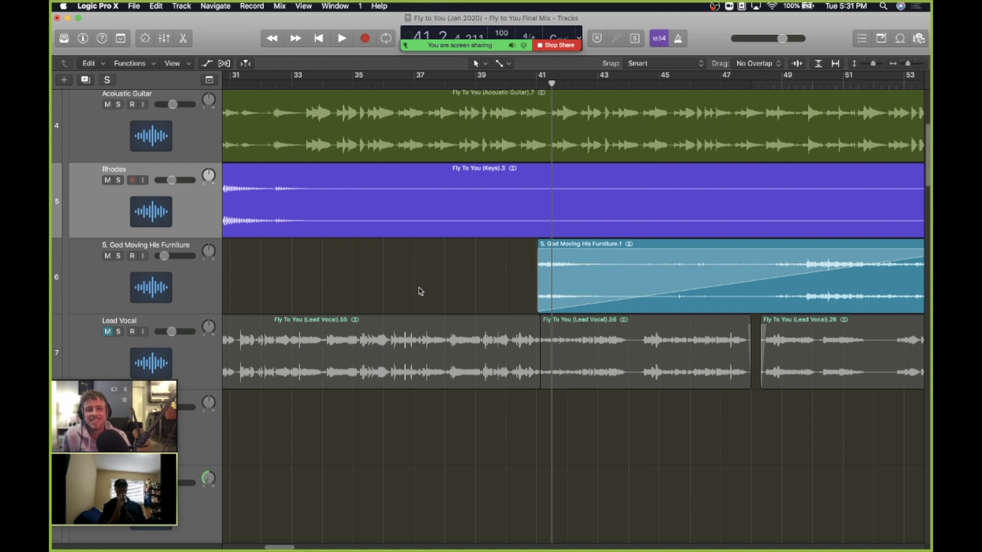
{"action": "scroll", "coordinate": [419, 291], "scroll_direction": "up", "scroll_amount": 2}
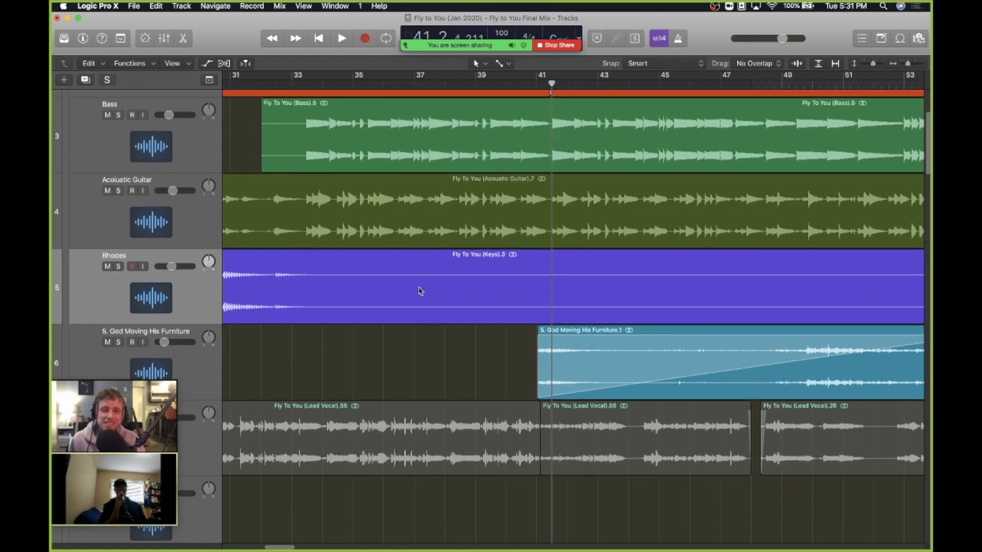
{"action": "scroll", "coordinate": [419, 290], "scroll_direction": "up", "scroll_amount": 1}
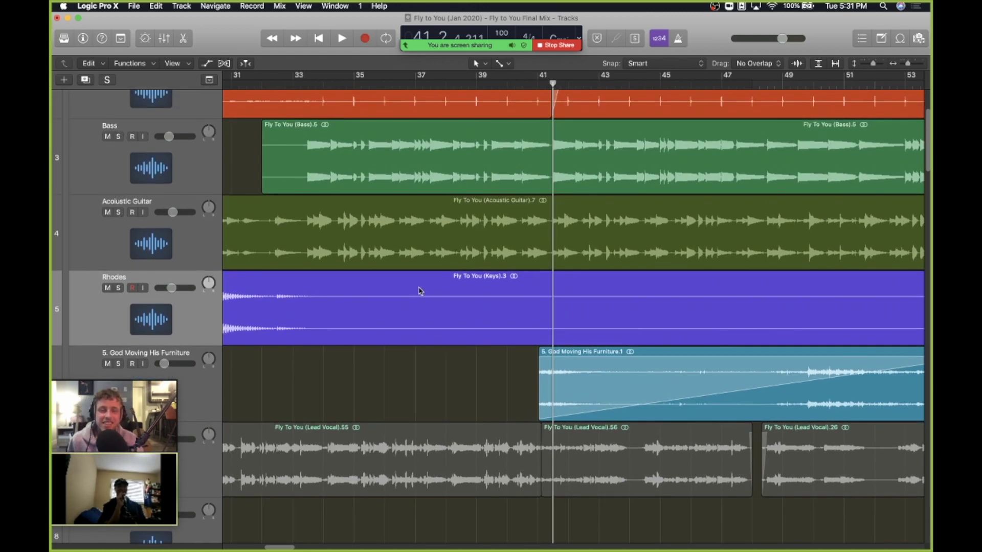
{"action": "scroll", "coordinate": [420, 291], "scroll_direction": "up", "scroll_amount": 4}
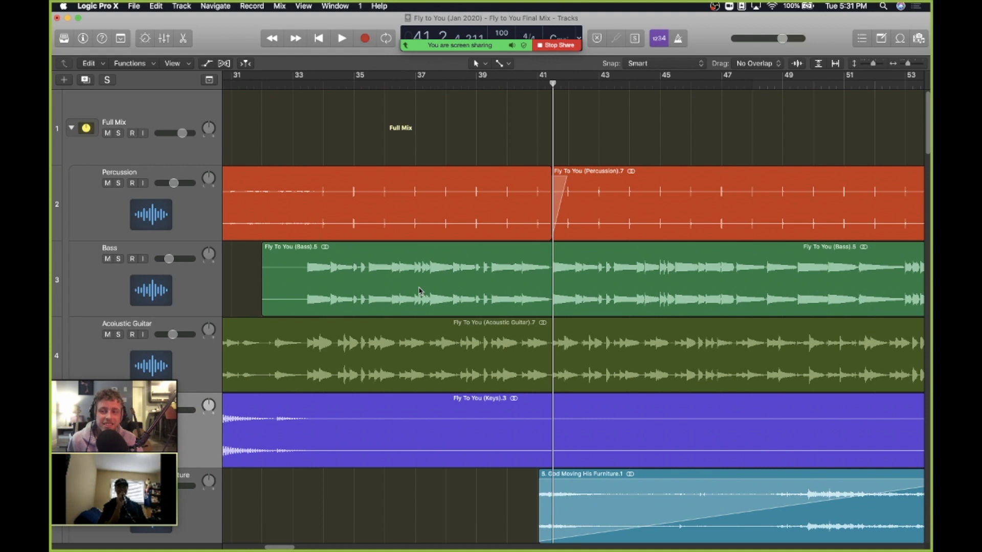
{"action": "scroll", "coordinate": [420, 292], "scroll_direction": "left", "scroll_amount": 3}
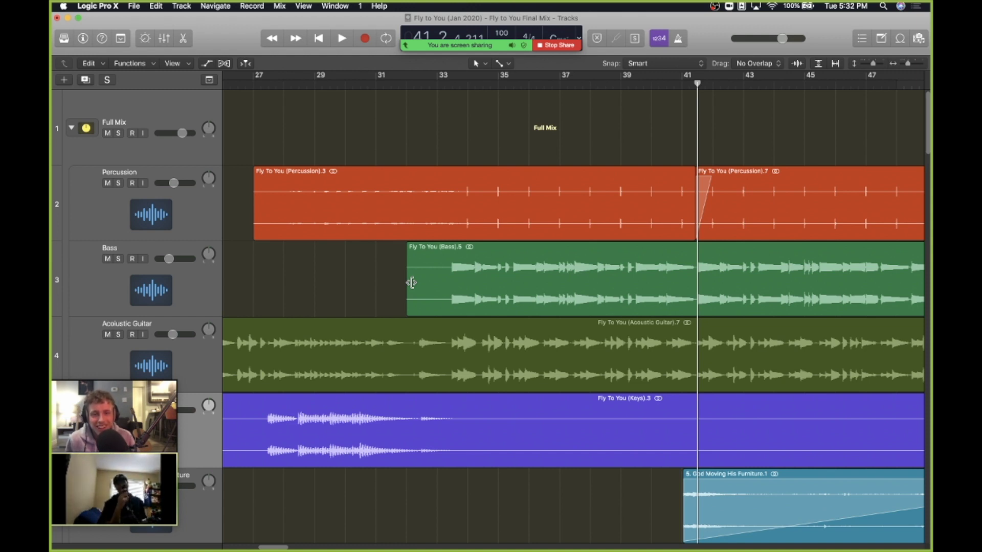
{"action": "scroll", "coordinate": [513, 290], "scroll_direction": "right", "scroll_amount": 3}
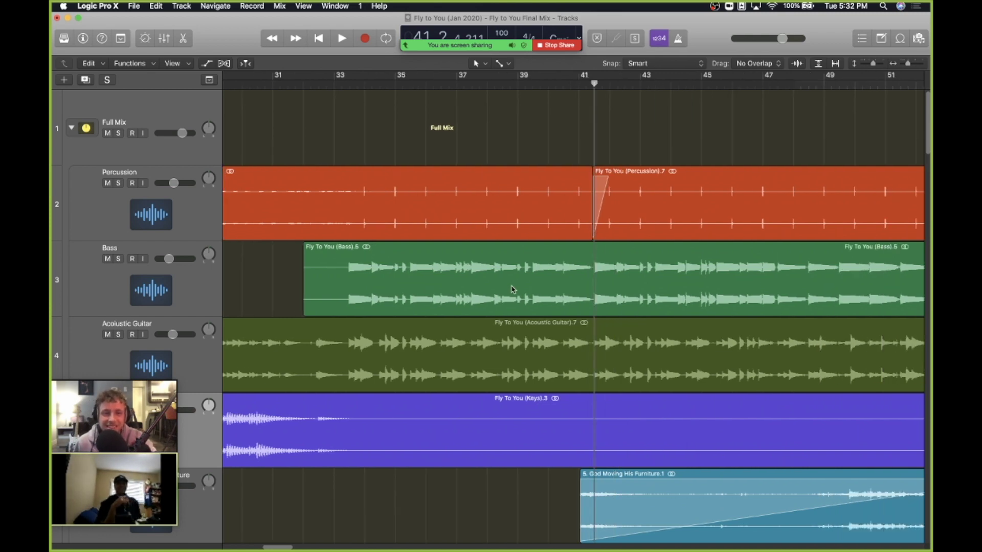
Step: Place the playhead late in bar 33 and solo the Percussion track
{"action": "key", "text": "super+Left"}
{"action": "key", "text": "super+Left"}
{"action": "scroll", "coordinate": [461, 203], "scroll_direction": "right", "scroll_amount": 2}
{"action": "left_click", "coordinate": [436, 80]}
{"action": "left_click", "coordinate": [117, 184]}
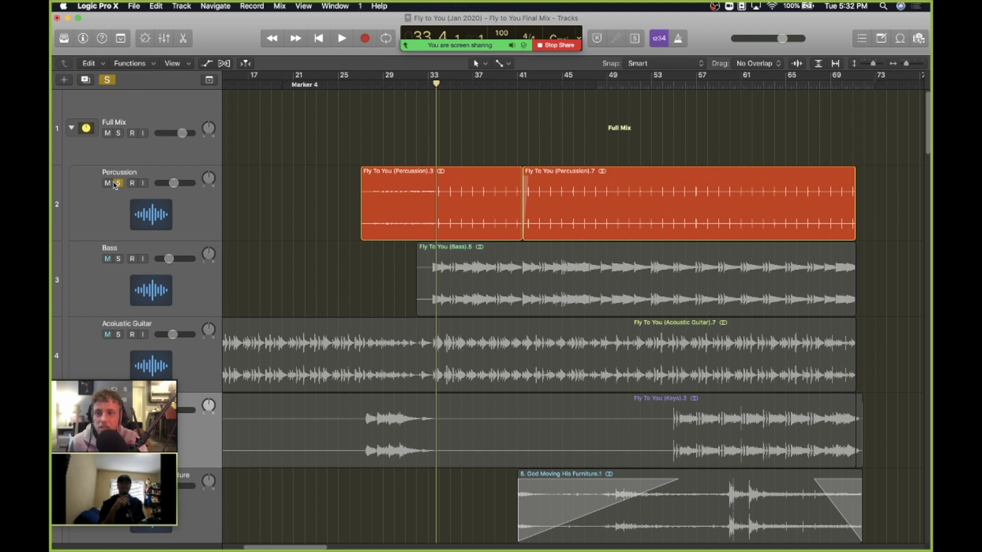
Step: Play the soloed percussion from late in bar 33 to past the middle of bar 37, and turn off its solo
{"action": "key", "text": "space"}
{"action": "key", "text": "super+Right"}
{"action": "key", "text": "super+Right"}
{"action": "key", "text": "super+Right"}
{"action": "key", "text": "super+Right"}
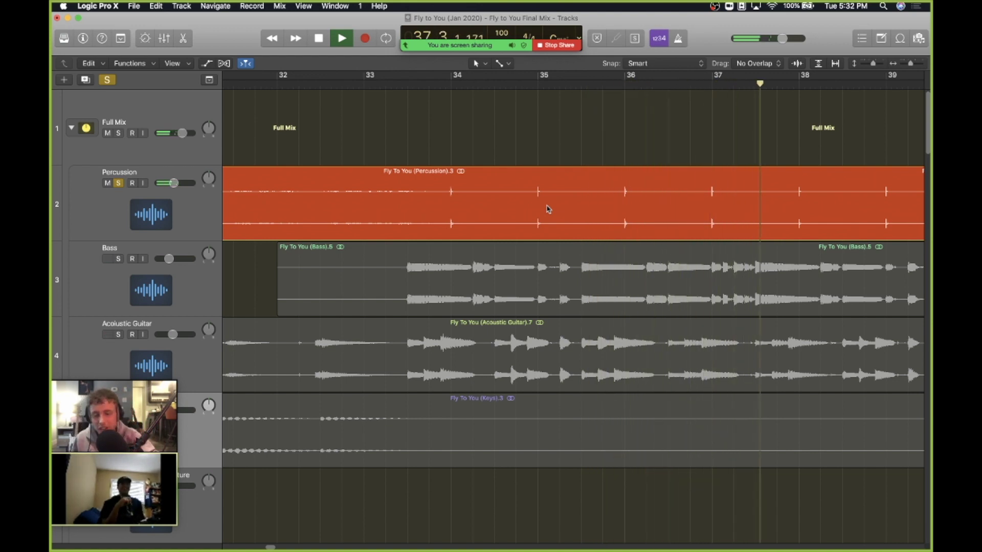
{"action": "key", "text": "super+Left"}
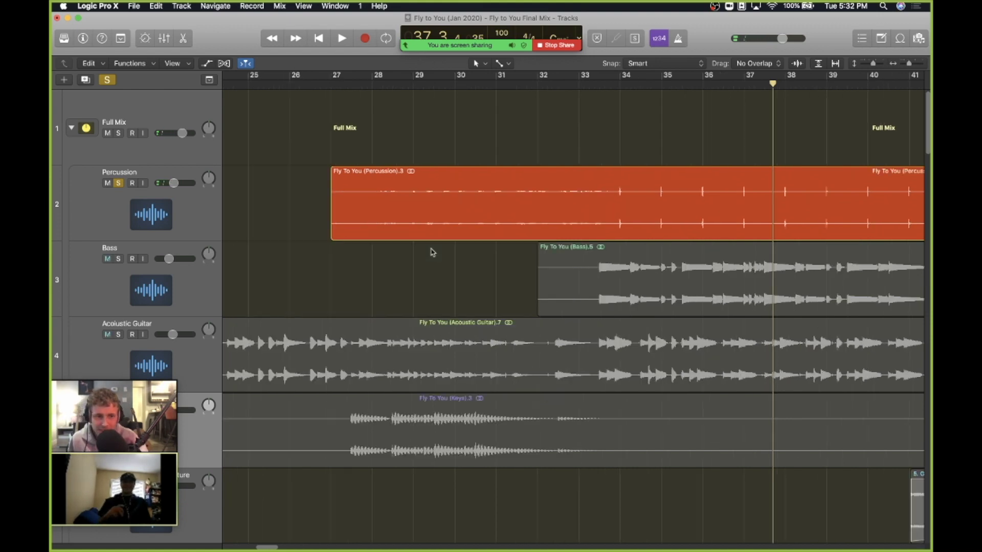
{"action": "left_click", "coordinate": [119, 183]}
Step: Play the unsoloed mix from early in bar 33 to bar 36
{"action": "scroll", "coordinate": [384, 252], "scroll_direction": "down", "scroll_amount": 5}
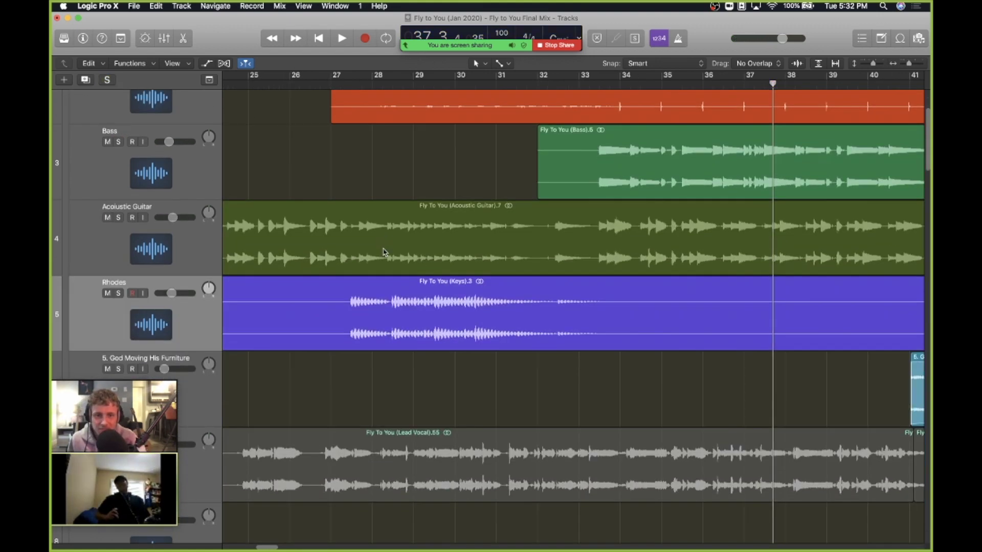
{"action": "scroll", "coordinate": [385, 252], "scroll_direction": "right", "scroll_amount": 5}
{"action": "scroll", "coordinate": [384, 251], "scroll_direction": "up", "scroll_amount": 2}
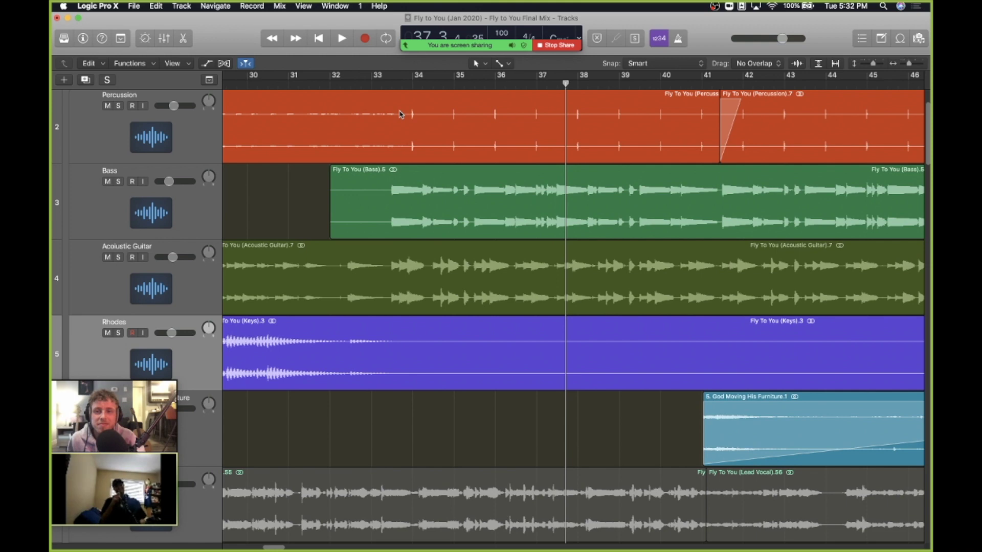
{"action": "left_click", "coordinate": [381, 83]}
{"action": "key", "text": "space"}
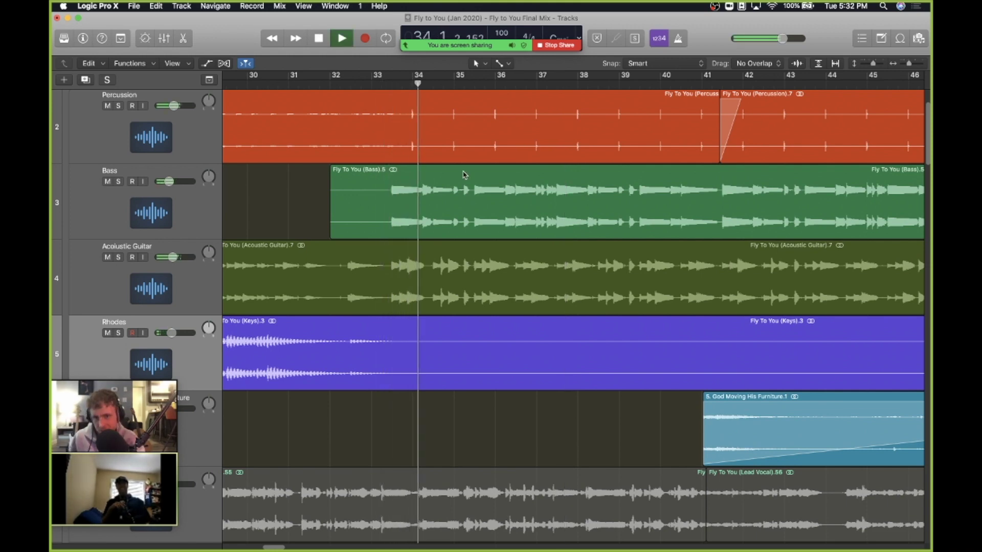
{"action": "scroll", "coordinate": [464, 174], "scroll_direction": "down", "scroll_amount": 15}
{"action": "scroll", "coordinate": [465, 175], "scroll_direction": "up", "scroll_amount": 14}
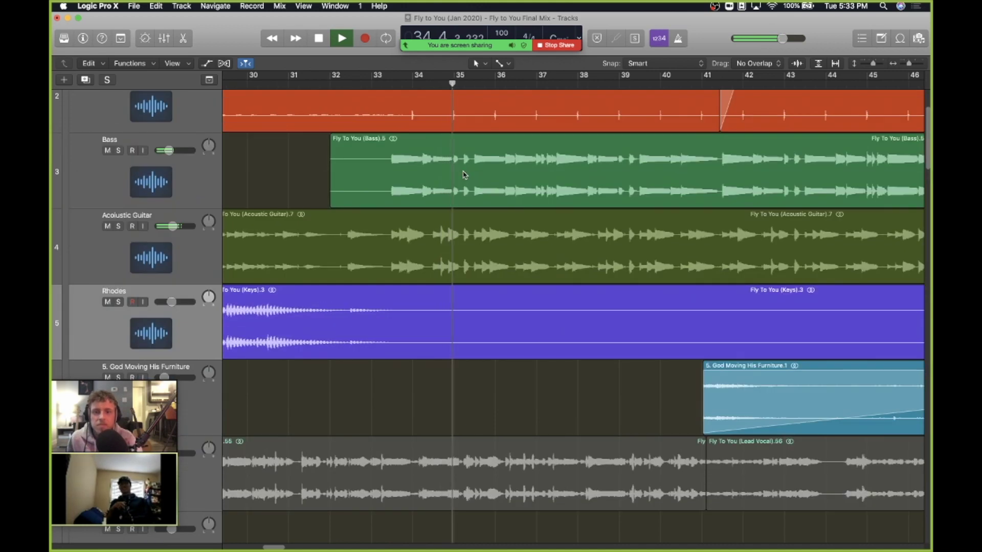
{"action": "scroll", "coordinate": [464, 175], "scroll_direction": "up", "scroll_amount": 3}
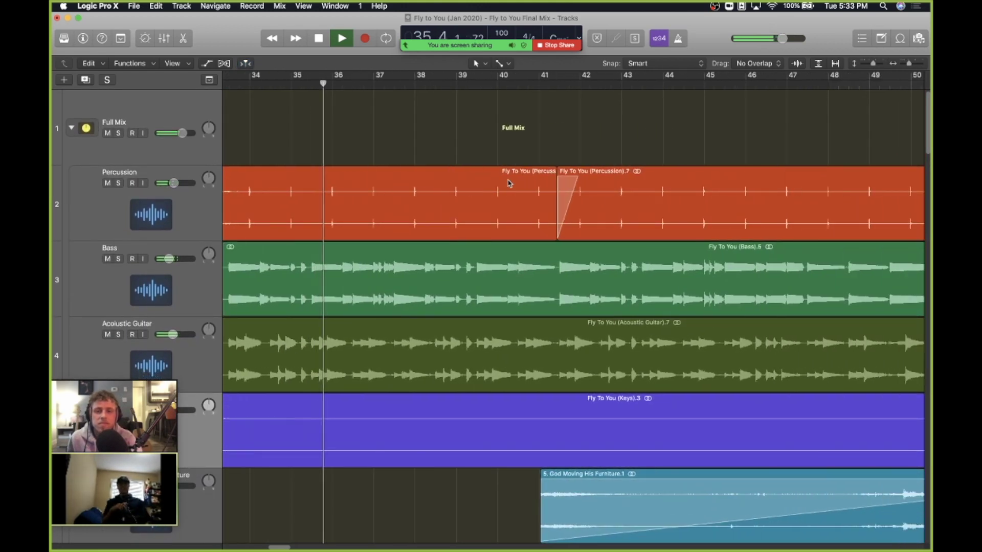
{"action": "key", "text": "space"}
Step: Solo the Audio 48 and Audio 49 tracks and place the playhead in bar 33, just before their regions start
{"action": "scroll", "coordinate": [509, 183], "scroll_direction": "down", "scroll_amount": 10}
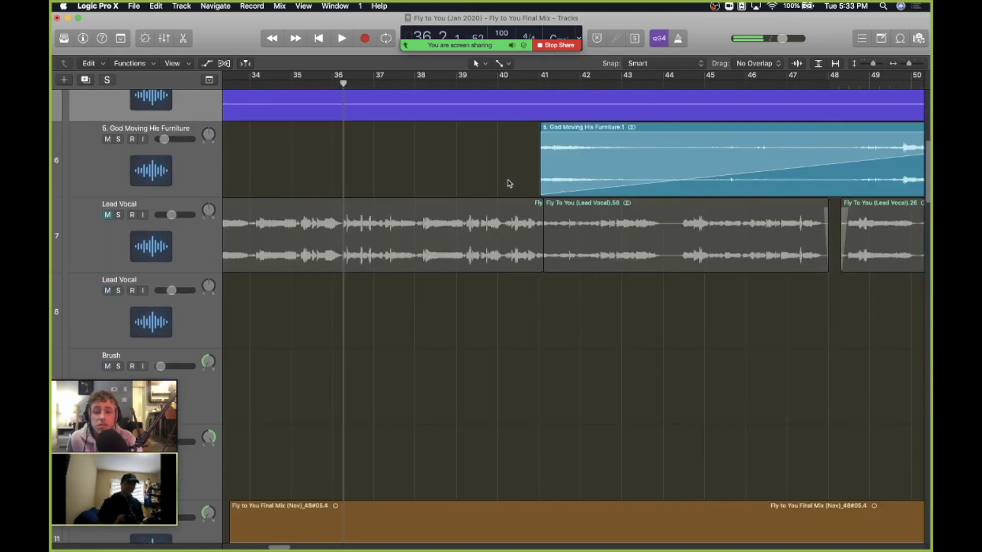
{"action": "scroll", "coordinate": [509, 184], "scroll_direction": "left", "scroll_amount": 5}
{"action": "left_click", "coordinate": [118, 261]}
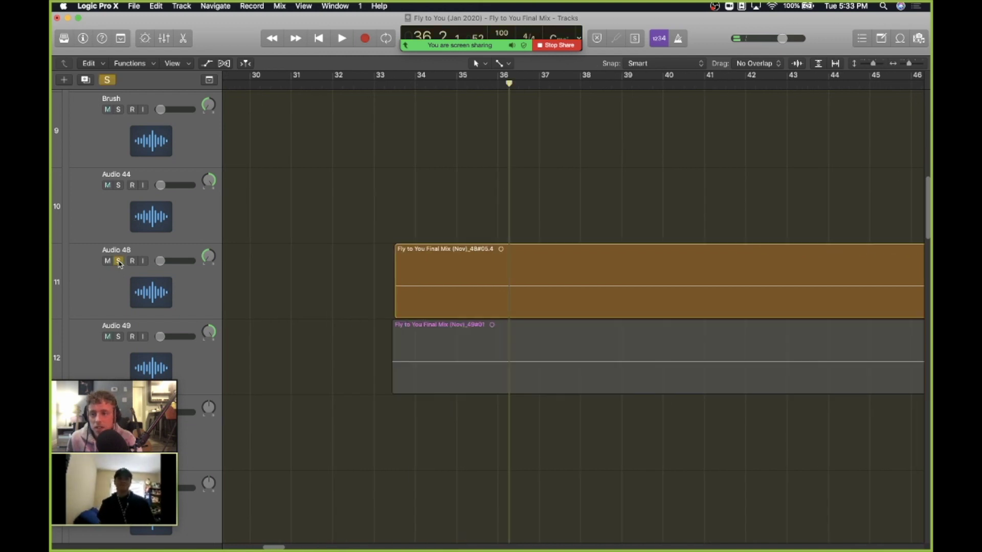
{"action": "left_click", "coordinate": [118, 336]}
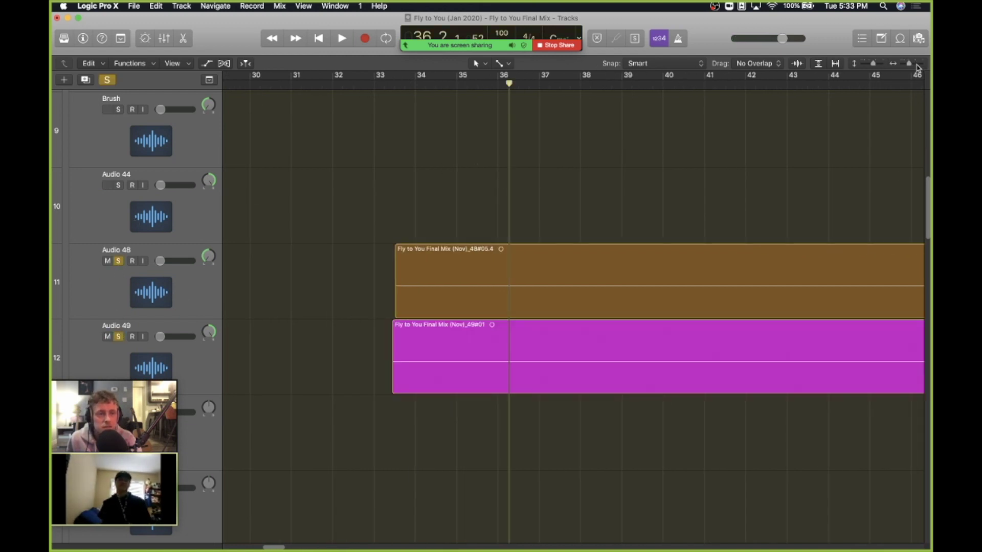
{"action": "left_click", "coordinate": [384, 81]}
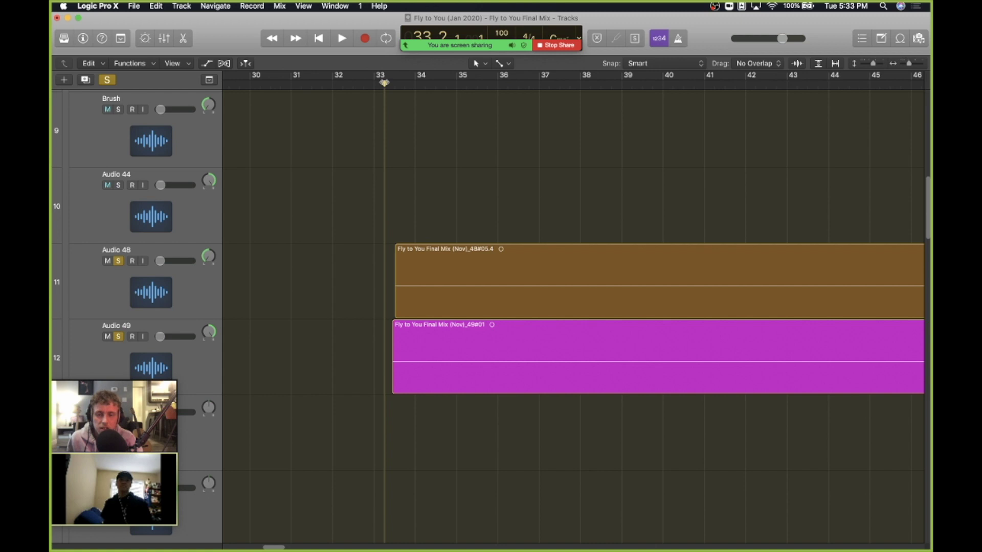
{"action": "left_click_drag", "start_coordinate": [386, 82], "coordinate": [388, 82]}
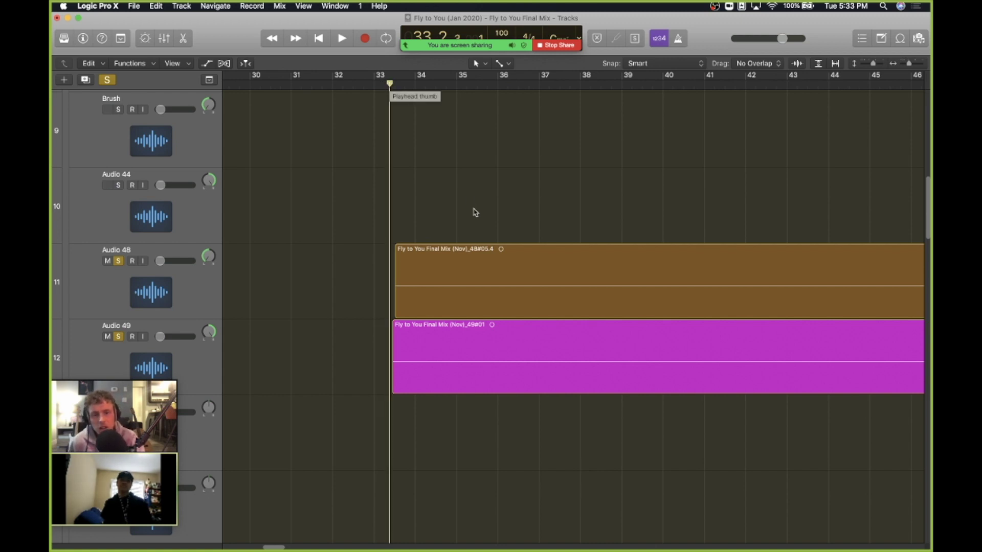
Step: Play the soloed Audio 48 and Audio 49 regions from bar 33 to bar 37
{"action": "scroll", "coordinate": [473, 213], "scroll_direction": "down", "scroll_amount": 10}
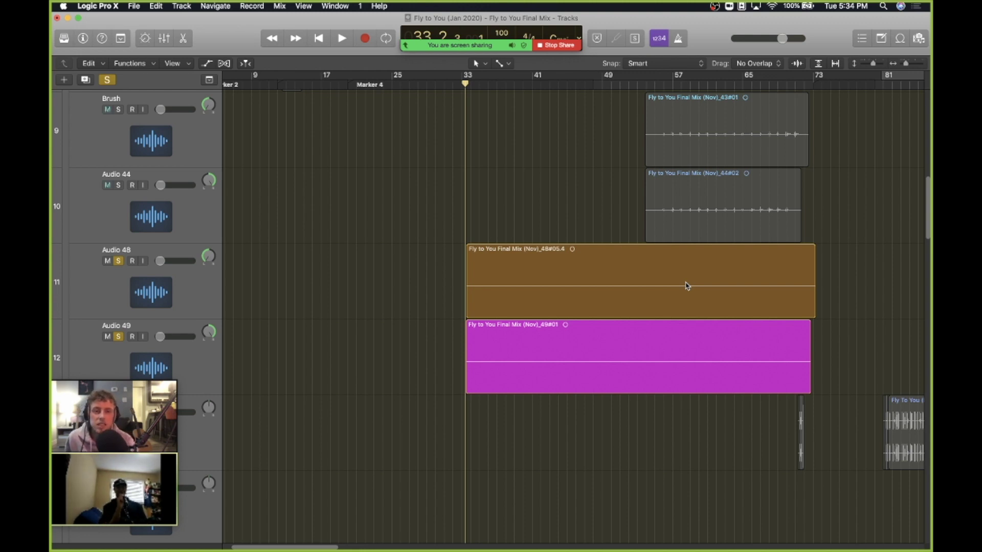
{"action": "scroll", "coordinate": [686, 286], "scroll_direction": "up", "scroll_amount": 2}
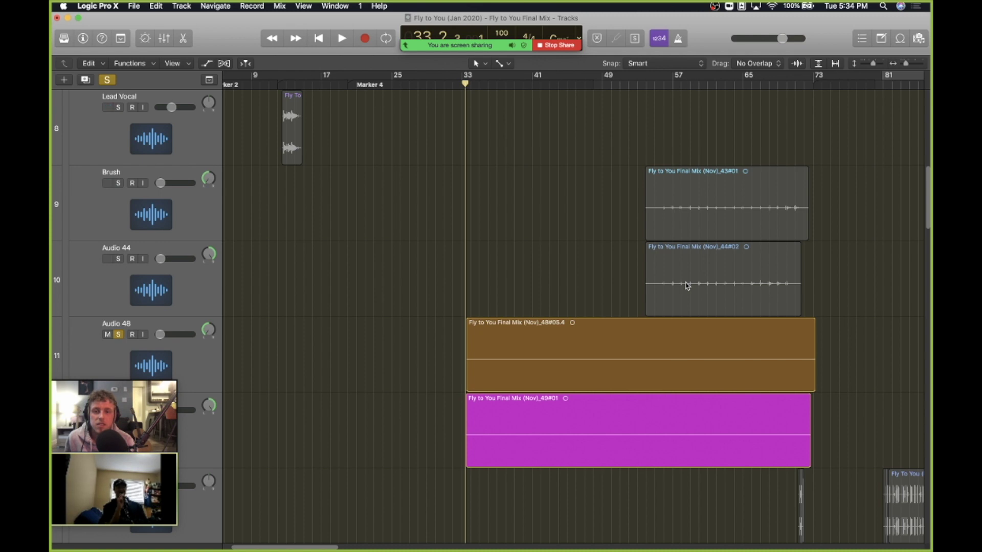
{"action": "key", "text": "space"}
{"action": "key", "text": "super+Right"}
{"action": "key", "text": "super+Right"}
{"action": "key", "text": "super+Right"}
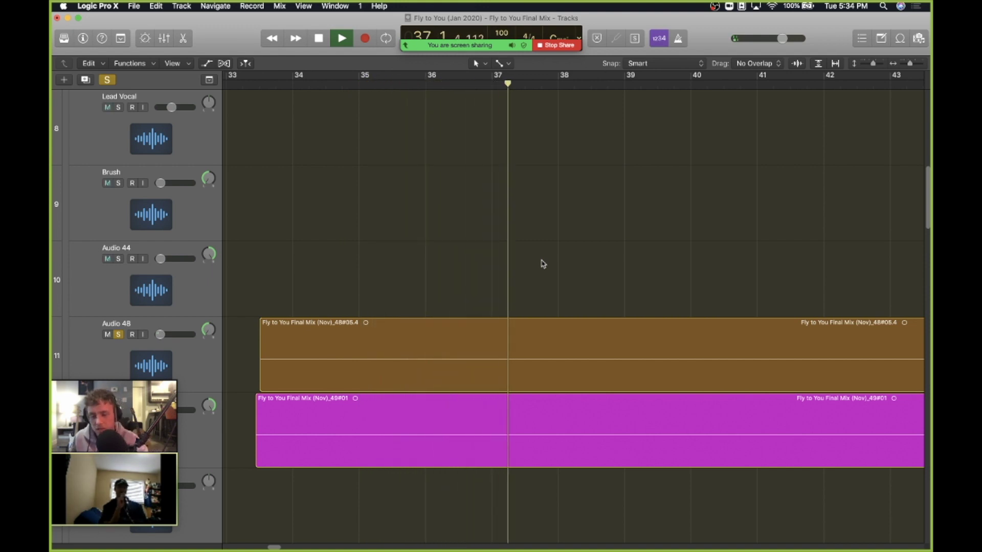
{"action": "key", "text": "space"}
Step: Move the Zoom video thumbnails off the track headers and turn off the Audio 48 and Audio 49 solos
{"action": "scroll", "coordinate": [519, 261], "scroll_direction": "down", "scroll_amount": 5}
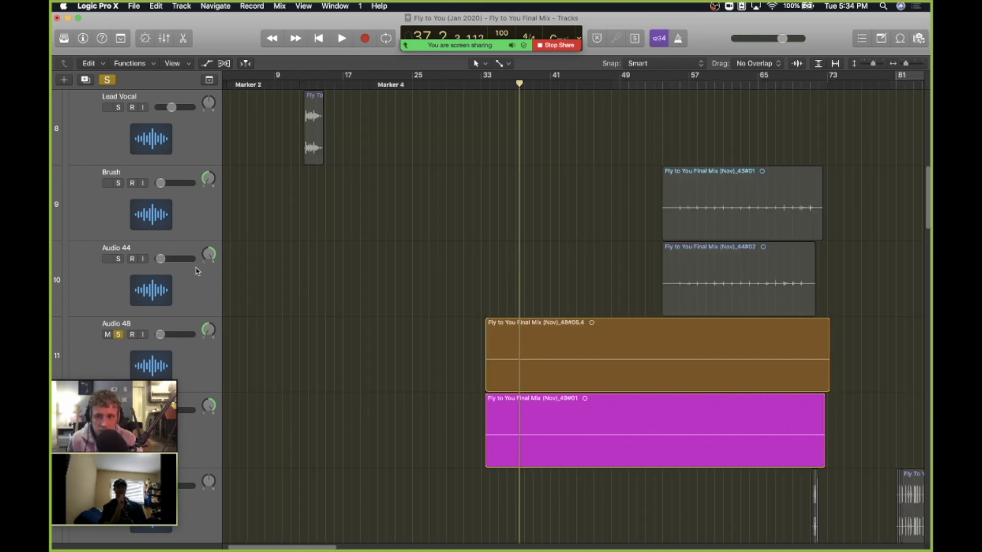
{"action": "left_click_drag", "start_coordinate": [113, 468], "coordinate": [299, 467]}
{"action": "left_click", "coordinate": [119, 410]}
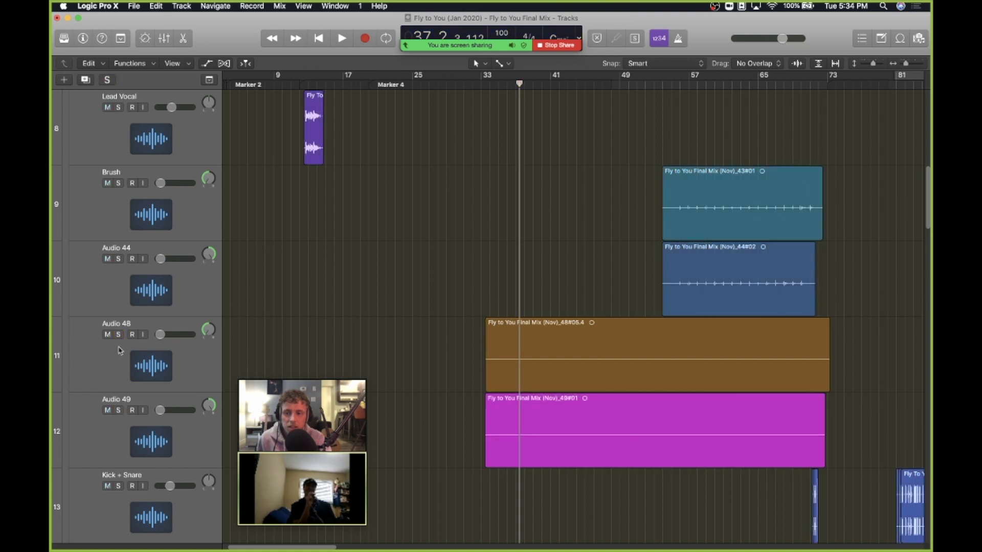
Step: Play the mix from about bar 33, muting and unmuting Audio 48 and Audio 49 to compare the sound with and without them
{"action": "left_click", "coordinate": [481, 85]}
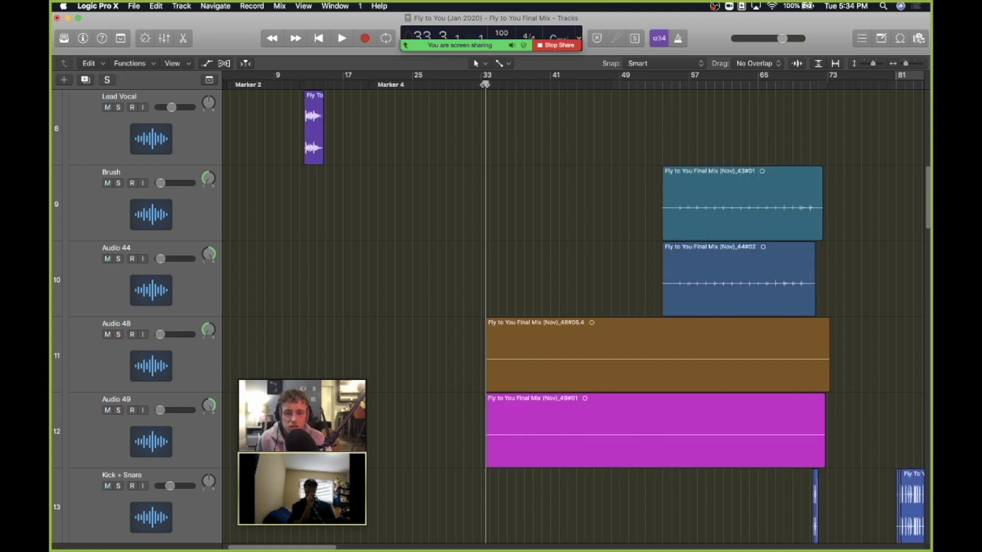
{"action": "key", "text": "space"}
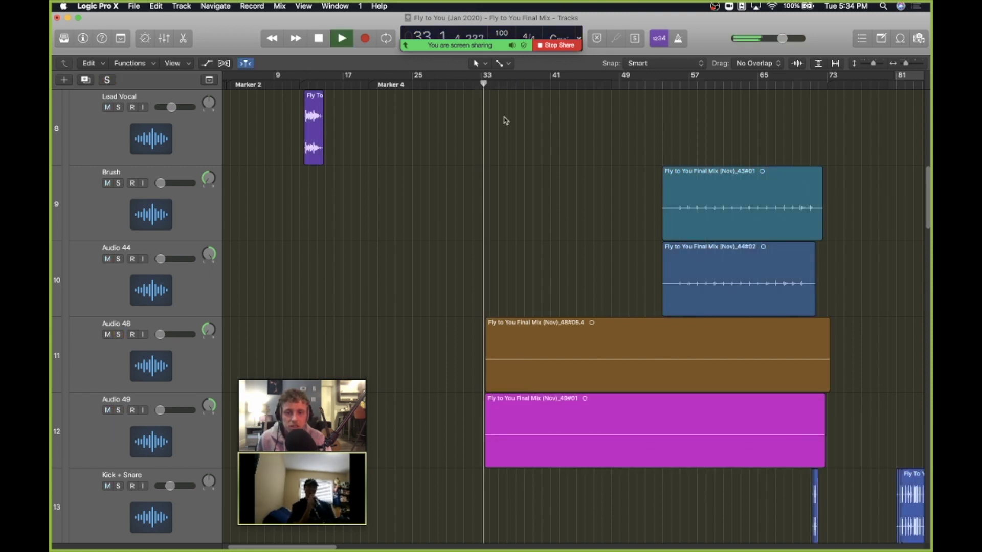
{"action": "scroll", "coordinate": [562, 219], "scroll_direction": "right", "scroll_amount": 2}
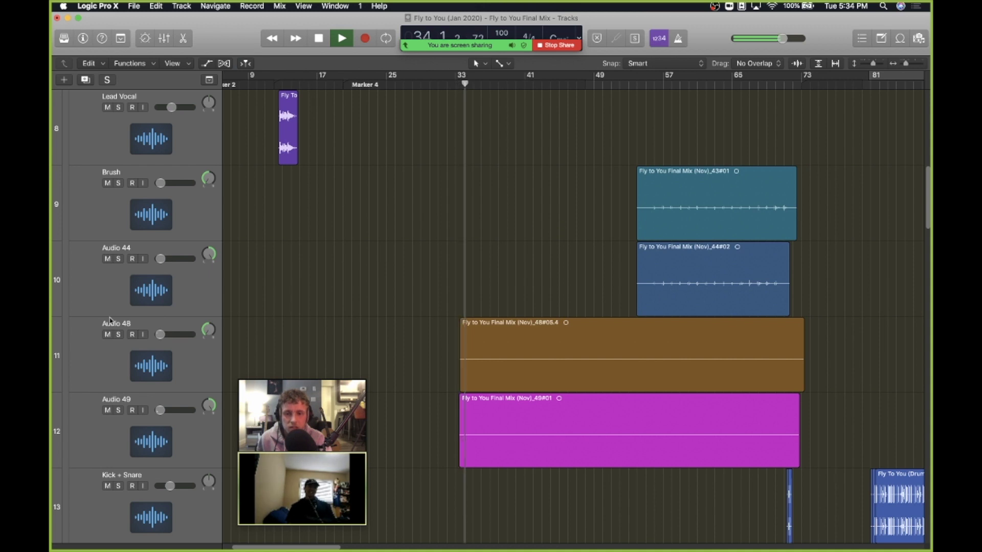
{"action": "left_click", "coordinate": [108, 335]}
{"action": "left_click", "coordinate": [107, 410]}
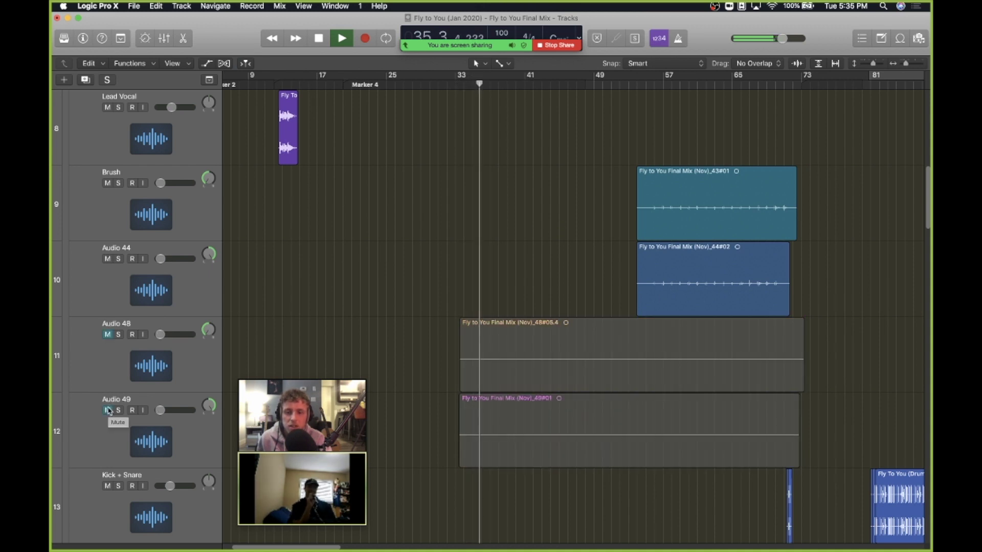
{"action": "left_click_drag", "start_coordinate": [107, 410], "coordinate": [108, 334]}
{"action": "scroll", "coordinate": [489, 268], "scroll_direction": "right", "scroll_amount": 5}
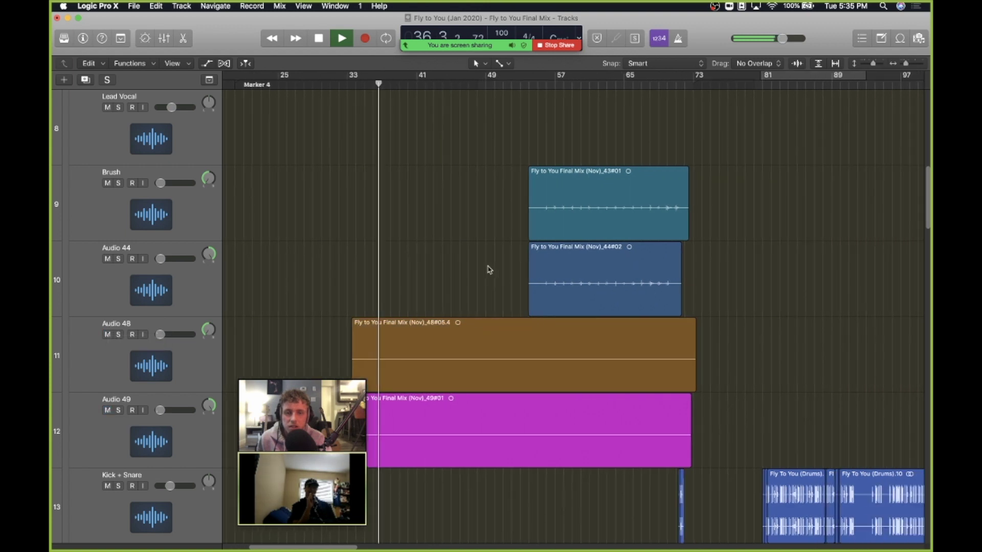
Step: Stop playback, place the playhead in bar 55 and solo the Audio 44 and Brush tracks
{"action": "key", "text": "space"}
{"action": "left_click", "coordinate": [542, 85]}
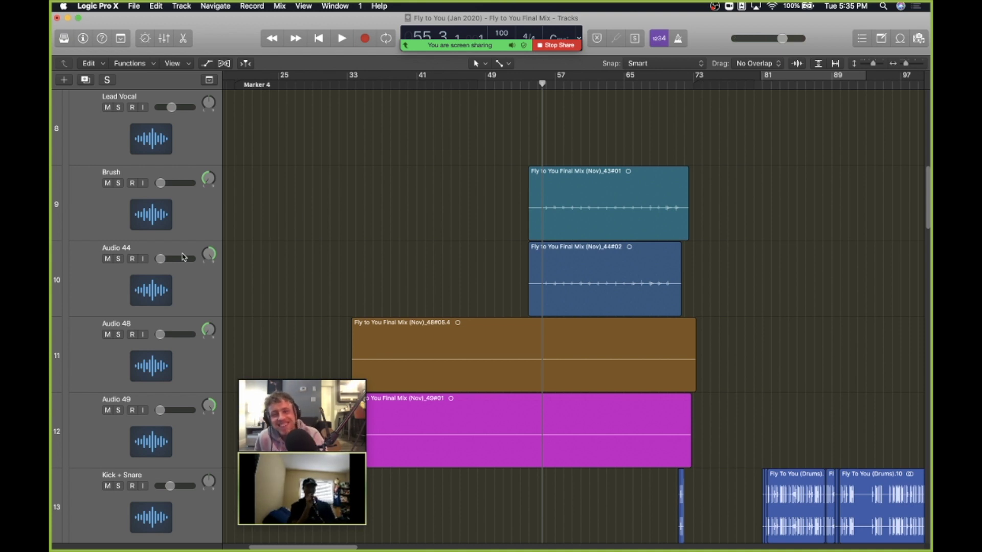
{"action": "left_click", "coordinate": [119, 259]}
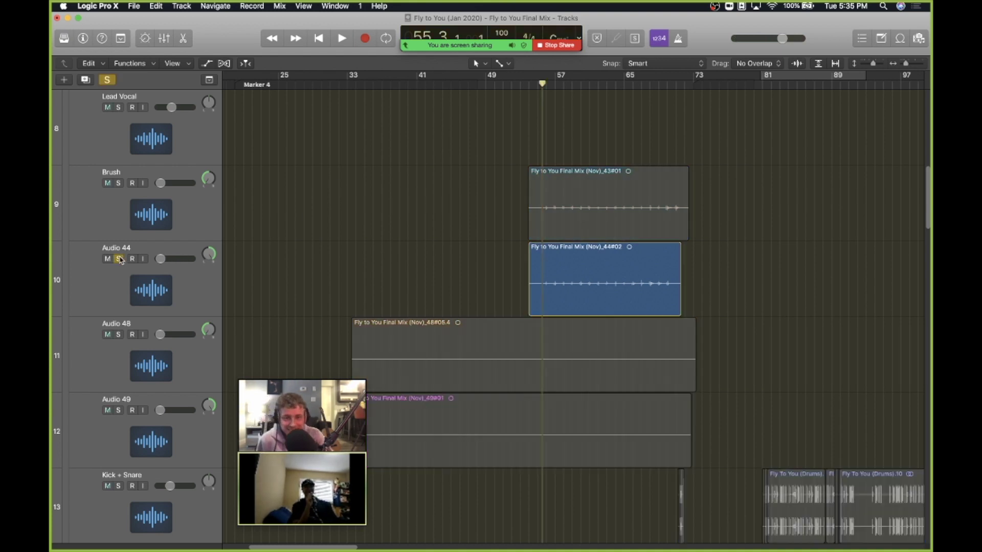
{"action": "left_click", "coordinate": [118, 183]}
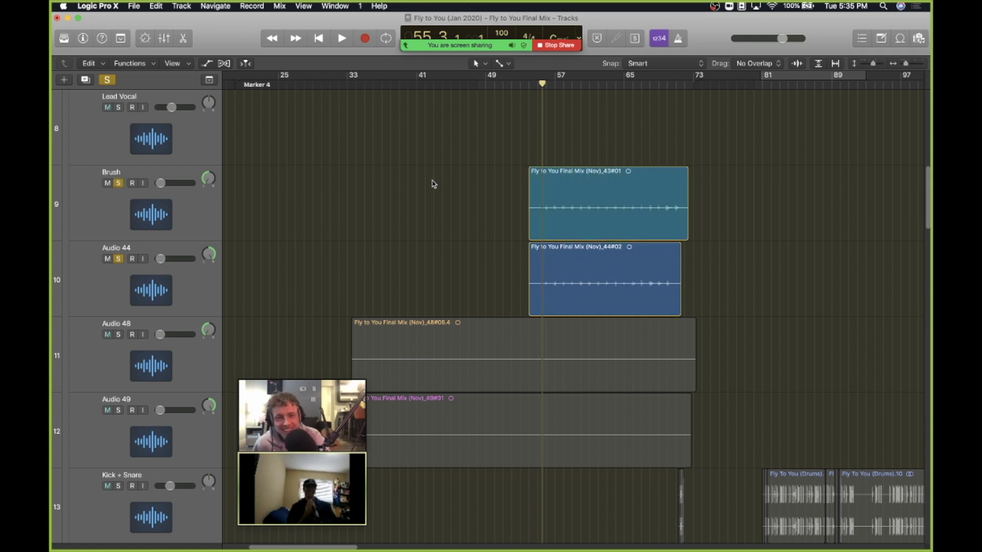
Step: Play the soloed Brush and Audio 44 regions from about bar 54, turn off both solos and stop in bar 59
{"action": "key", "text": "super+Right"}
{"action": "key", "text": "super+Right"}
{"action": "left_click_drag", "start_coordinate": [530, 83], "coordinate": [518, 83]}
{"action": "key", "text": "space"}
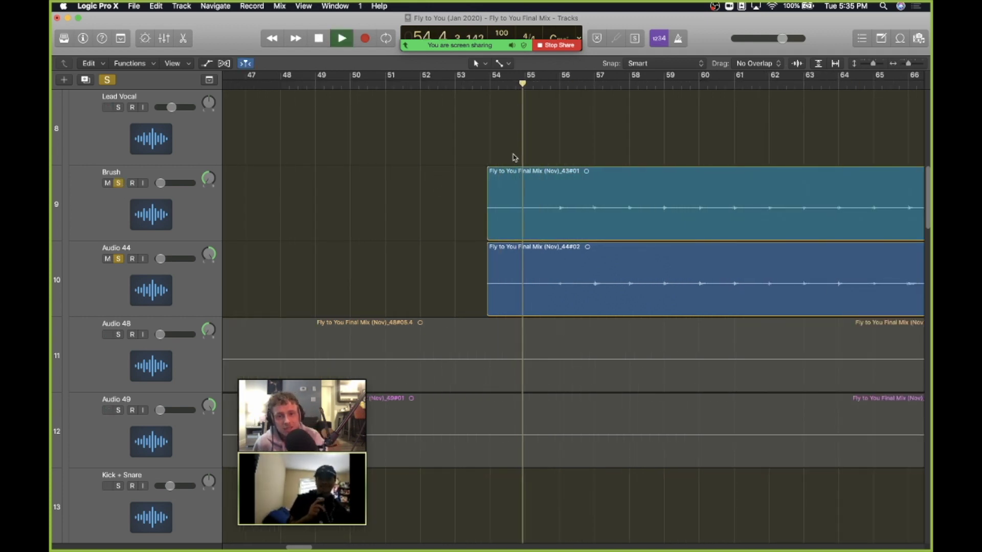
{"action": "scroll", "coordinate": [513, 156], "scroll_direction": "right", "scroll_amount": 5}
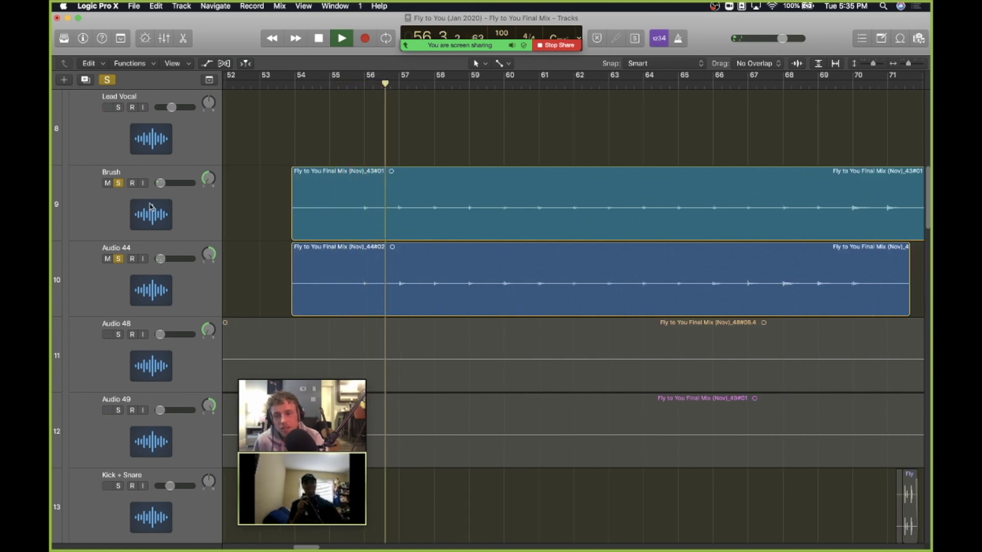
{"action": "left_click", "coordinate": [119, 259], "text": "alt"}
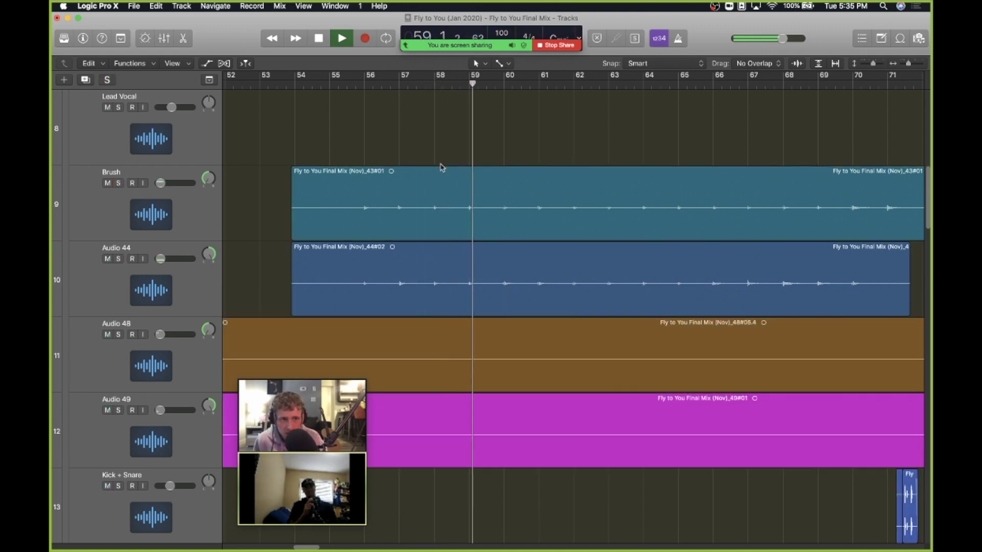
{"action": "key", "text": "space"}
Step: Reduce the track heights and zoom out the timeline to show tracks 1 to 22 from about bar 25 to bar 73
{"action": "scroll", "coordinate": [711, 127], "scroll_direction": "up", "scroll_amount": 10}
{"action": "left_click_drag", "start_coordinate": [875, 63], "coordinate": [867, 64]}
{"action": "scroll", "coordinate": [521, 137], "scroll_direction": "left", "scroll_amount": 5}
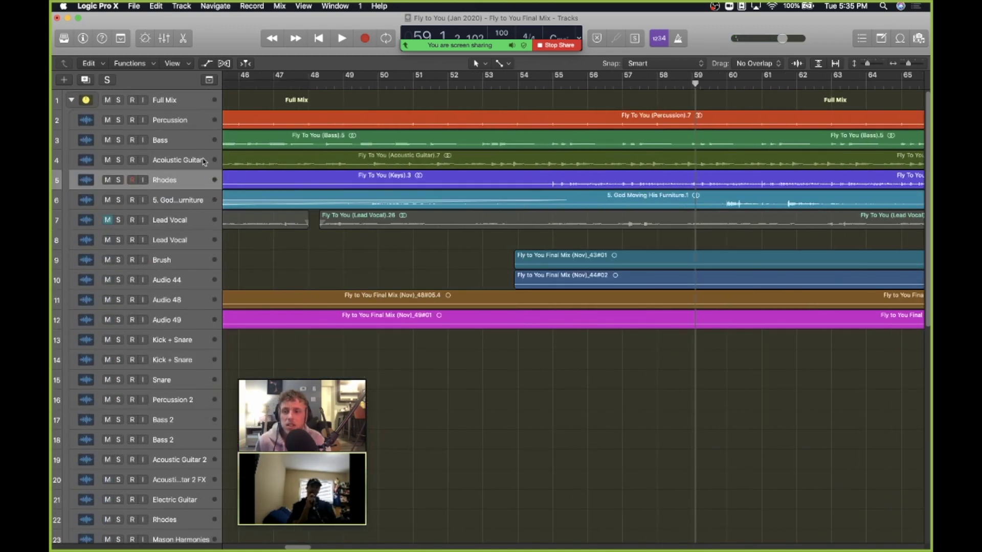
{"action": "key", "text": "super+Left"}
Step: Select the 5. God Moving His Furniture track and widen the track headers to show full names and volume sliders
{"action": "left_click", "coordinate": [190, 194]}
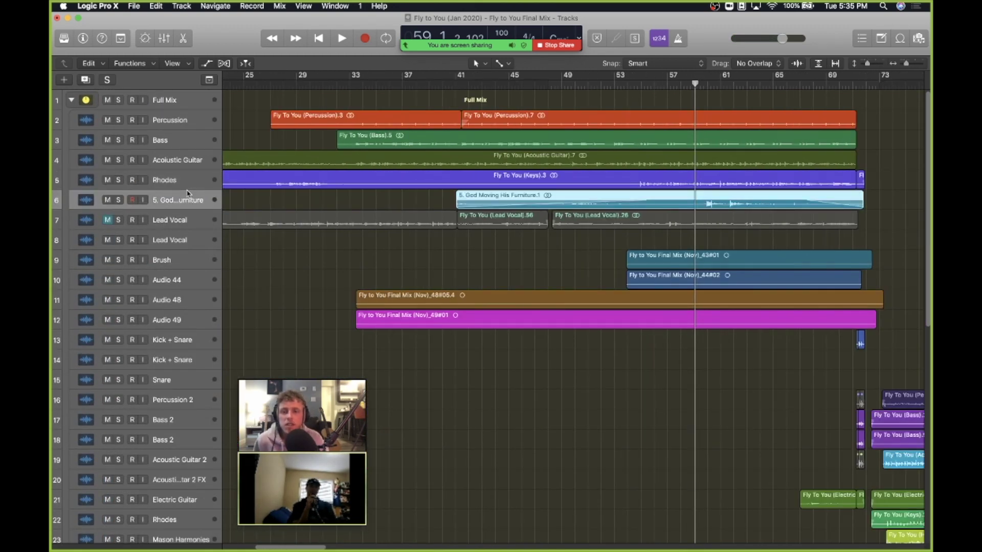
{"action": "left_click_drag", "start_coordinate": [221, 198], "coordinate": [321, 199]}
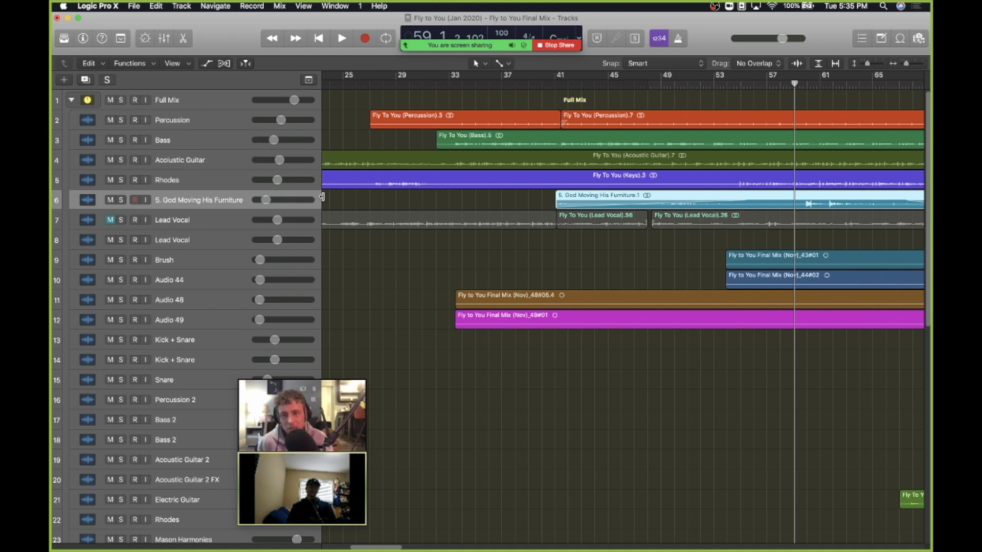
{"action": "left_click", "coordinate": [548, 280]}
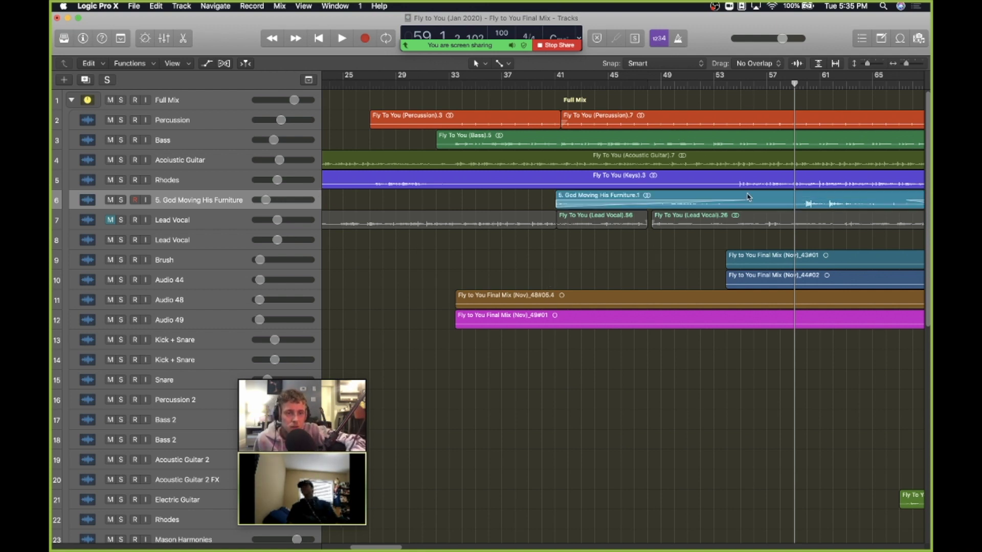
{"action": "scroll", "coordinate": [747, 197], "scroll_direction": "right", "scroll_amount": 4}
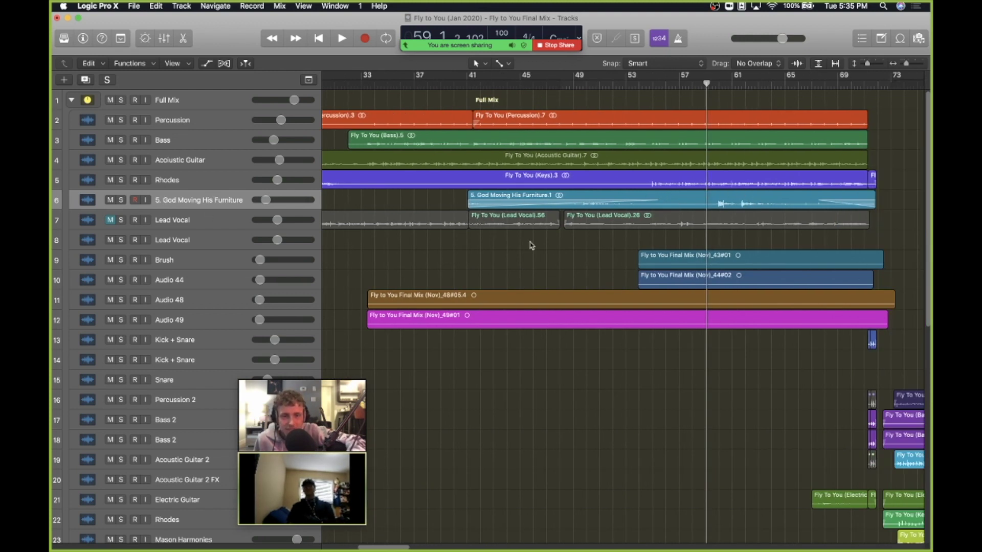
{"action": "scroll", "coordinate": [532, 245], "scroll_direction": "right", "scroll_amount": 2}
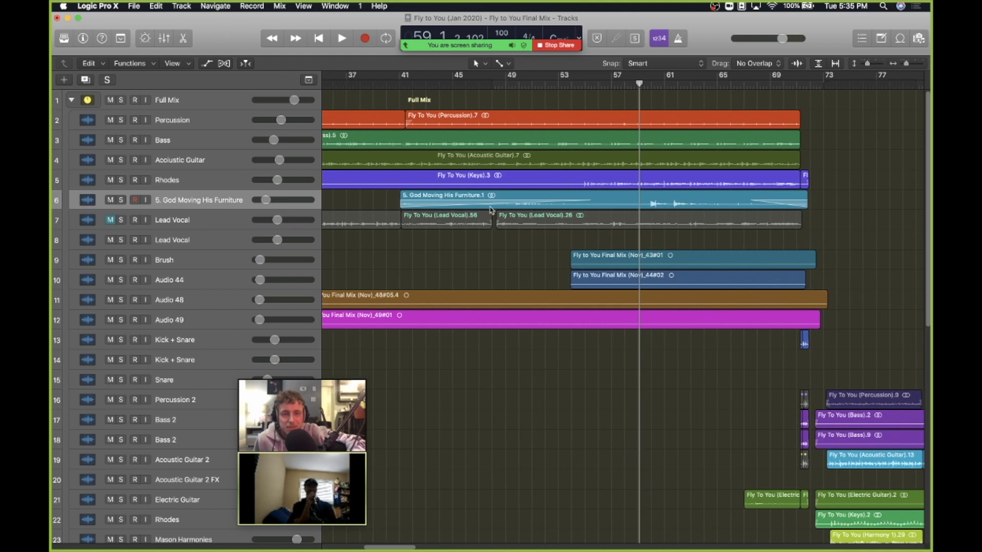
{"action": "scroll", "coordinate": [524, 289], "scroll_direction": "left", "scroll_amount": 4}
{"action": "scroll", "coordinate": [524, 289], "scroll_direction": "right", "scroll_amount": 6}
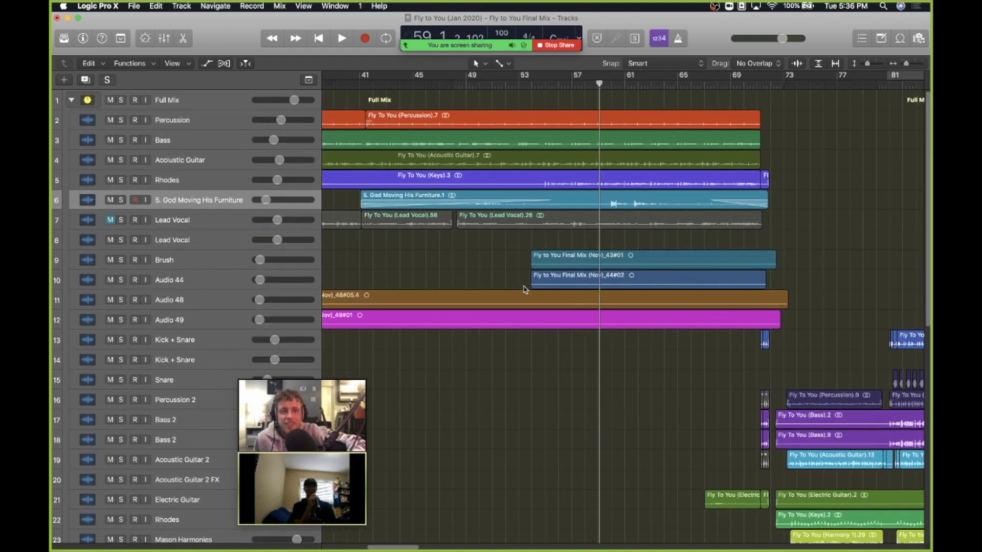
{"action": "scroll", "coordinate": [524, 289], "scroll_direction": "left", "scroll_amount": 2}
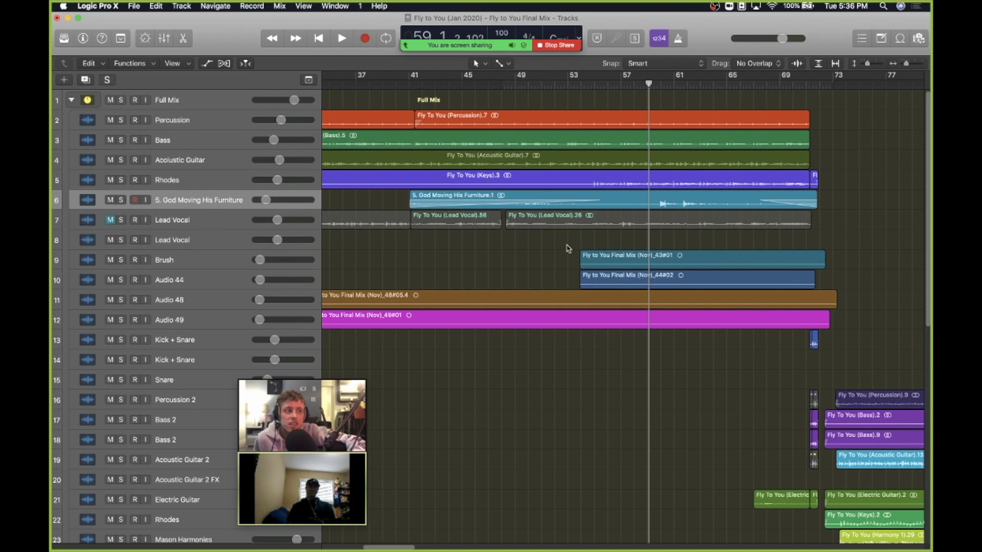
{"action": "scroll", "coordinate": [567, 249], "scroll_direction": "right", "scroll_amount": 5}
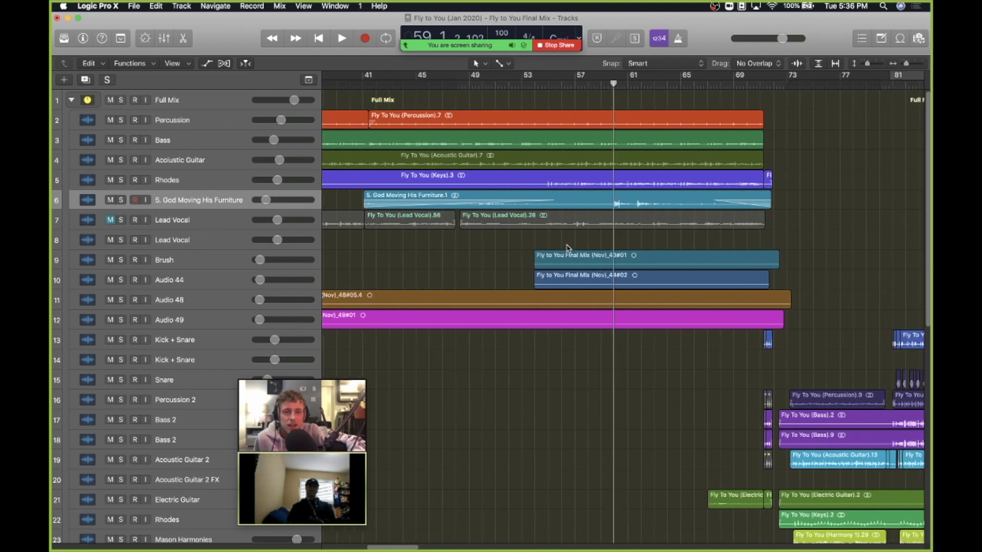
{"action": "scroll", "coordinate": [568, 248], "scroll_direction": "left", "scroll_amount": 5}
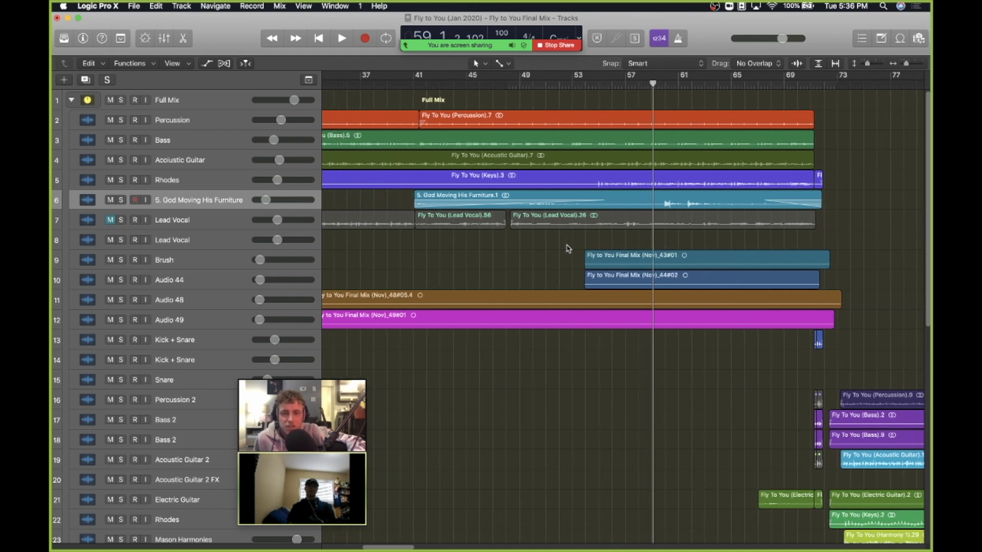
{"action": "scroll", "coordinate": [567, 248], "scroll_direction": "right", "scroll_amount": 3}
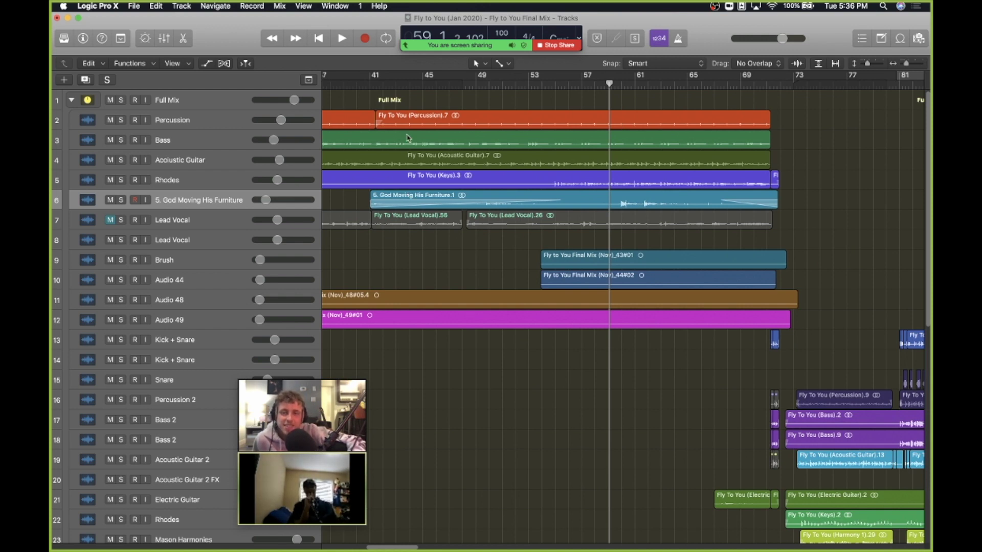
Step: Solo the 5. God Moving His Furniture track, play it from bar 59 to bar 64 and turn its solo off
{"action": "left_click", "coordinate": [120, 200]}
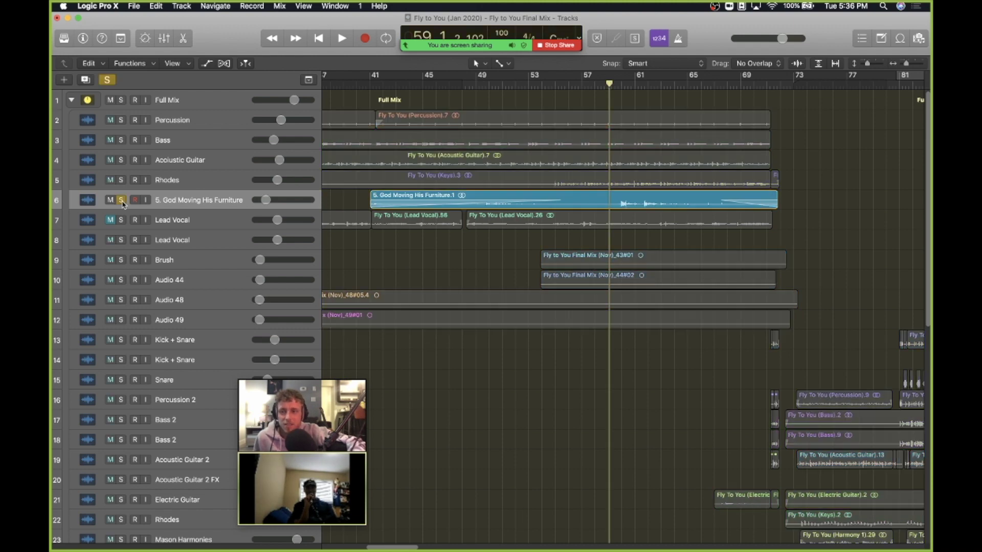
{"action": "key", "text": "space"}
{"action": "scroll", "coordinate": [501, 205], "scroll_direction": "up", "scroll_amount": 5}
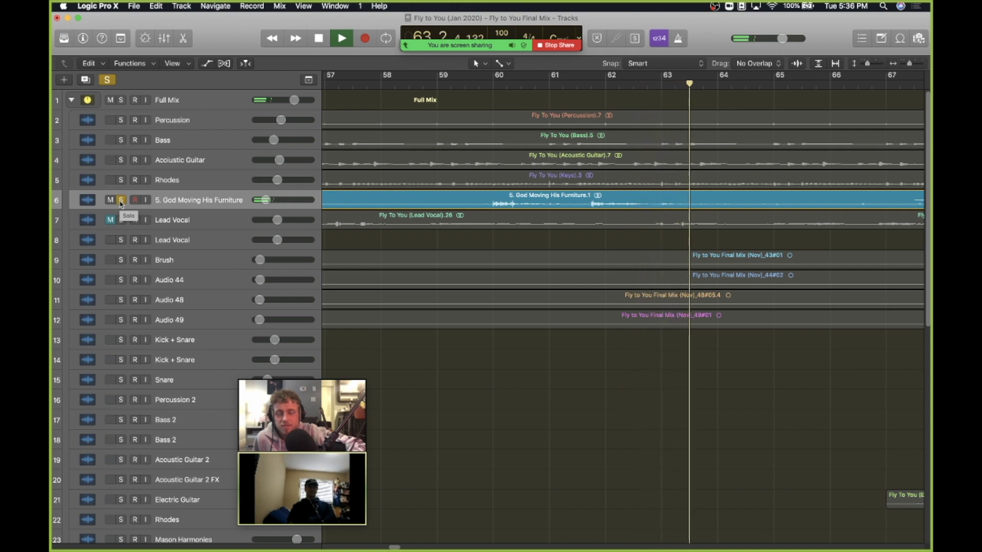
{"action": "mouse_move", "coordinate": [341, 387]}
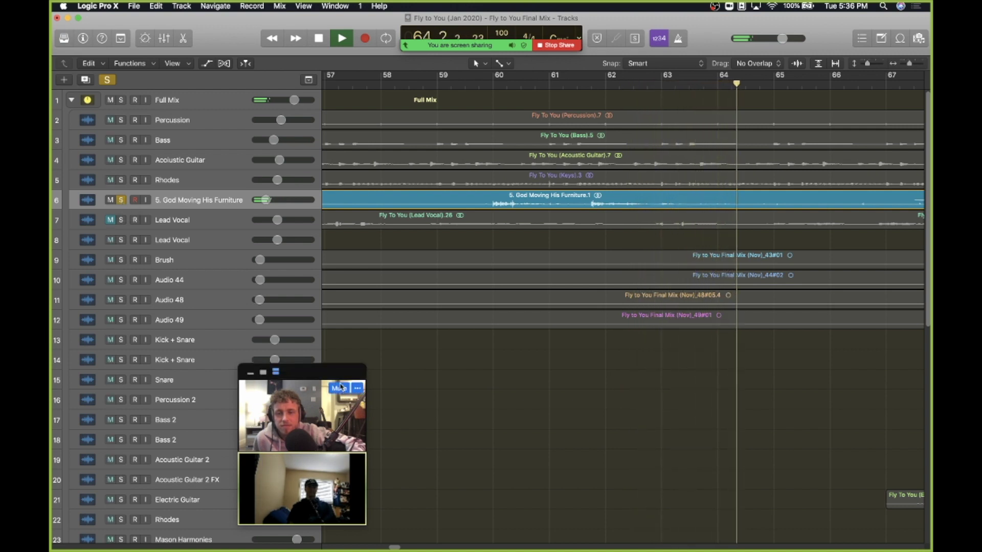
{"action": "key", "text": "space"}
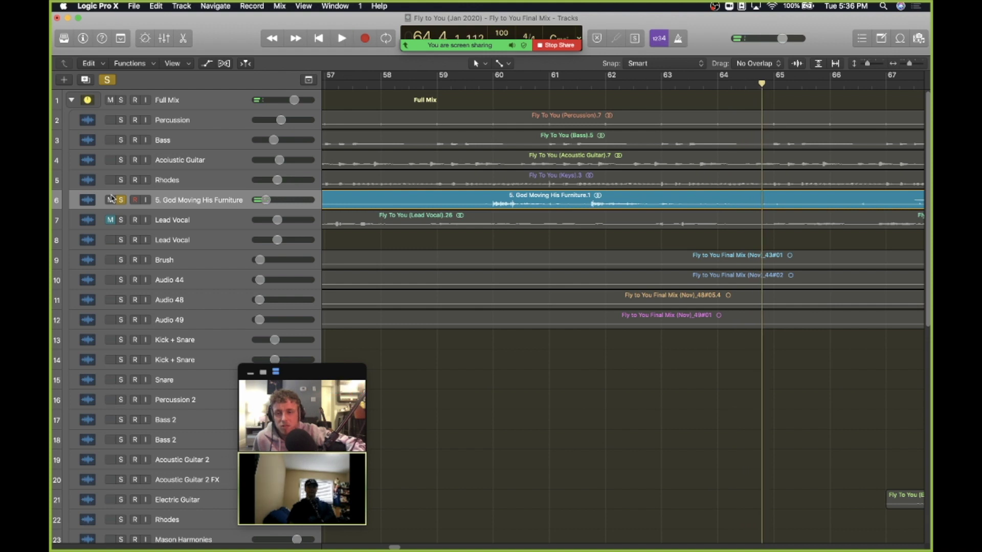
{"action": "left_click", "coordinate": [120, 200]}
Step: Move the Zoom video thumbnails off the volume sliders and place the playhead in bar 54, where the Brush region starts
{"action": "left_click_drag", "start_coordinate": [302, 387], "coordinate": [115, 388]}
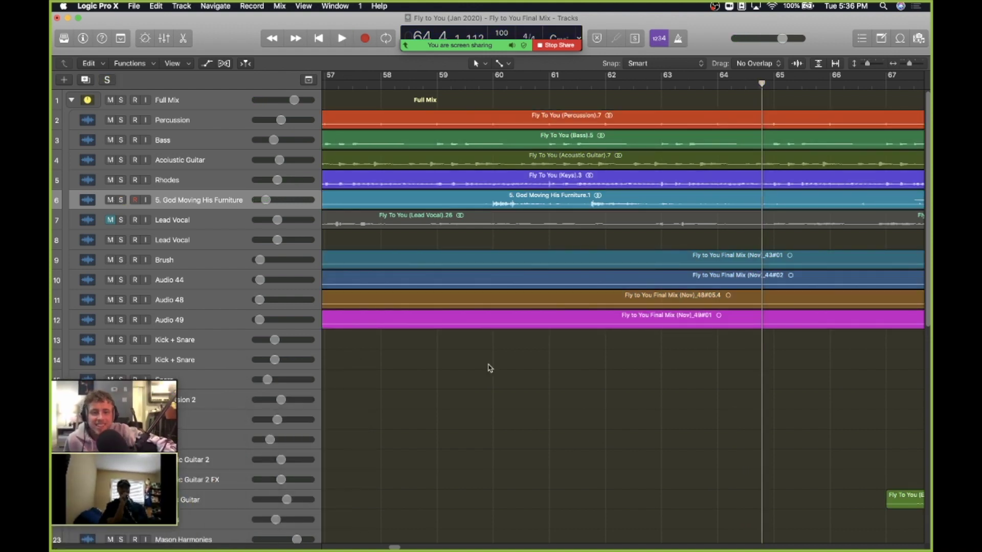
{"action": "scroll", "coordinate": [487, 366], "scroll_direction": "down", "scroll_amount": 5}
{"action": "scroll", "coordinate": [648, 229], "scroll_direction": "down", "scroll_amount": 1}
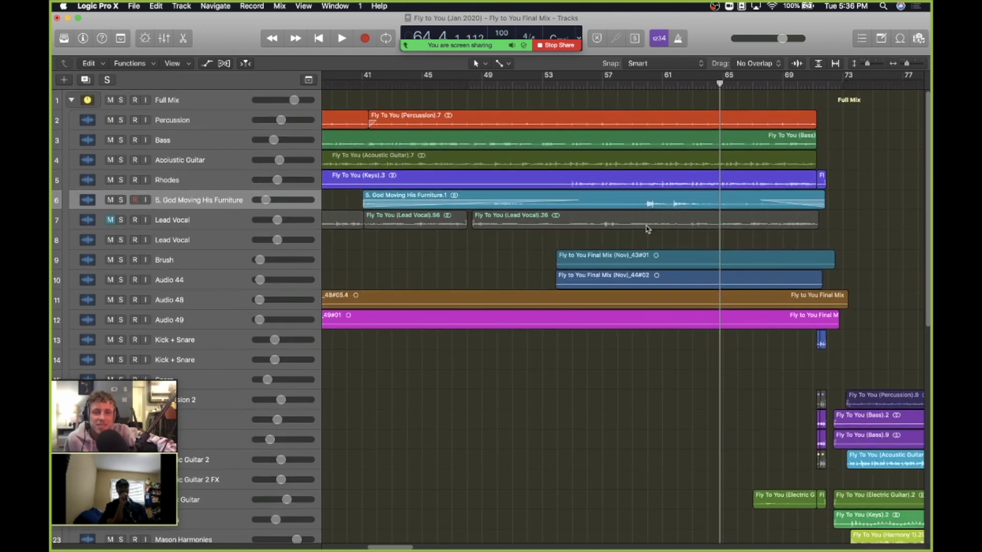
{"action": "left_click_drag", "start_coordinate": [569, 85], "coordinate": [562, 85]}
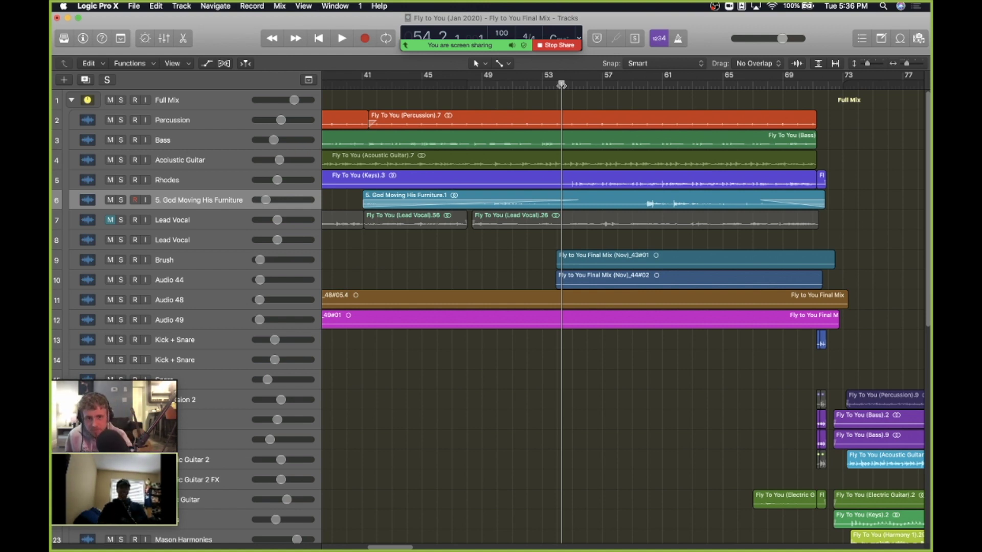
Step: Unmute the Lead Vocal on track 7 and play the full mix from bar 53, skipping ahead to bars 56 and 58
{"action": "left_click", "coordinate": [111, 220]}
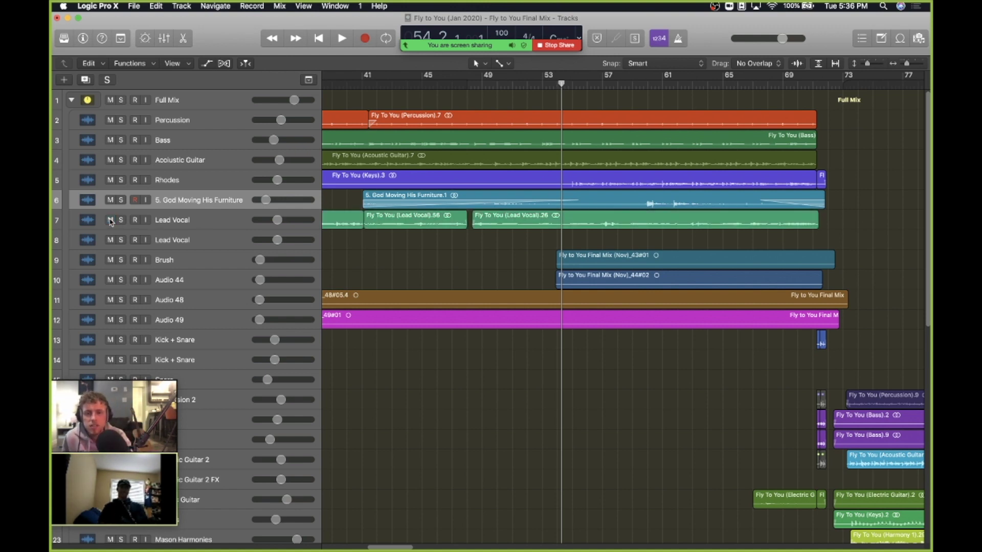
{"action": "left_click", "coordinate": [526, 82]}
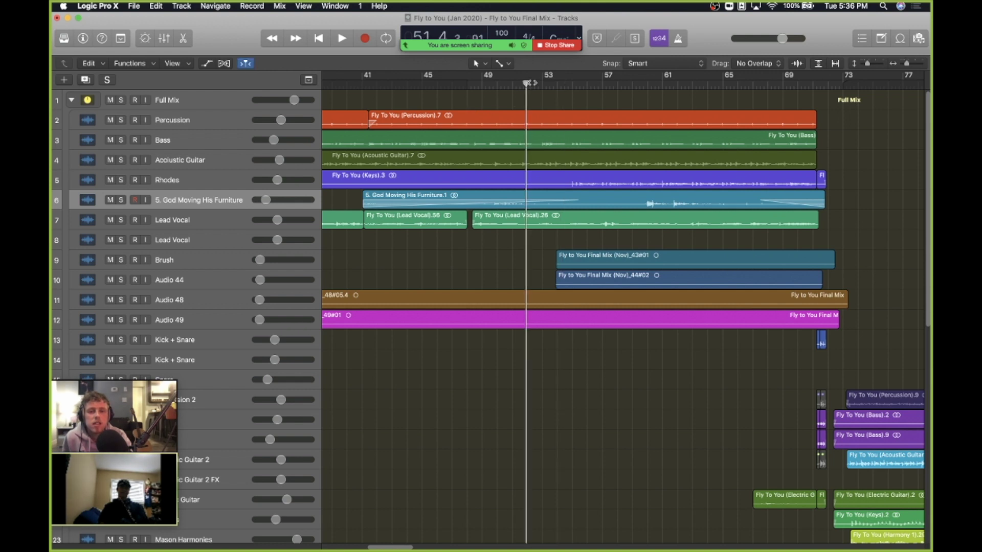
{"action": "left_click", "coordinate": [538, 87]}
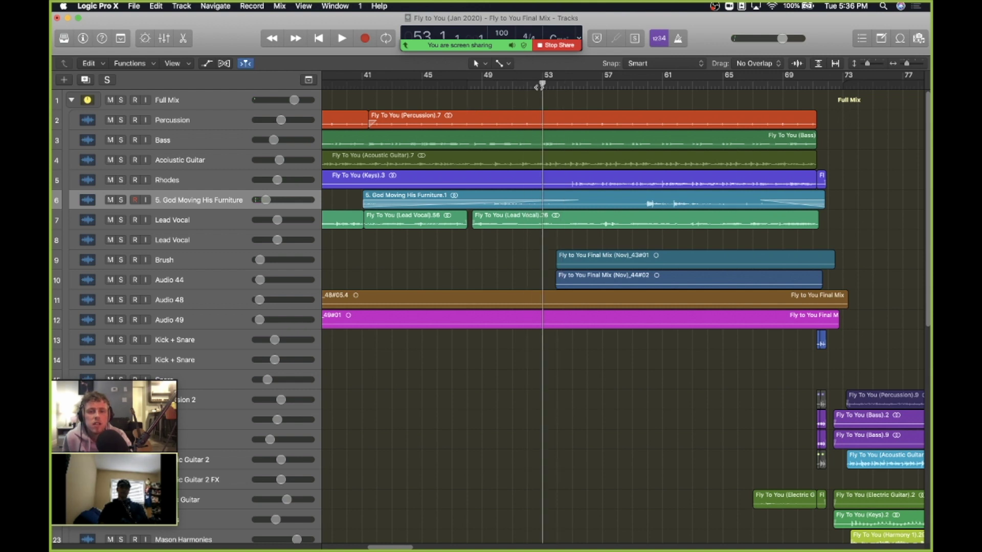
{"action": "key", "text": "space"}
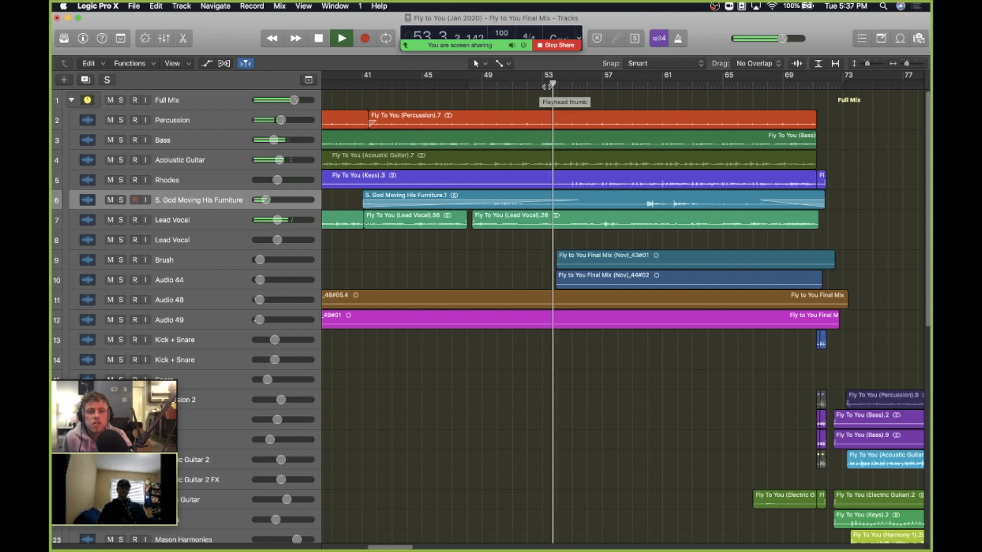
{"action": "left_click", "coordinate": [588, 87]}
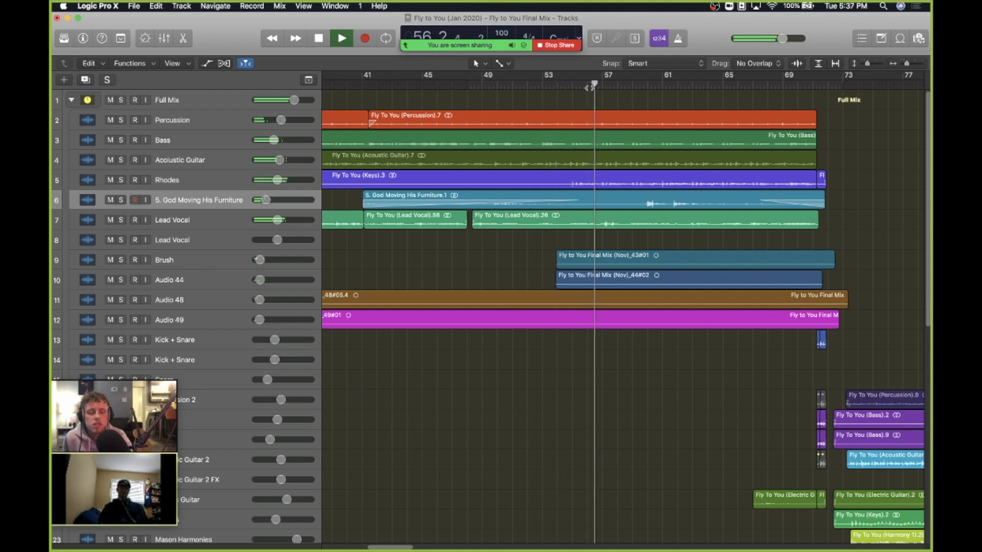
{"action": "left_click", "coordinate": [625, 86]}
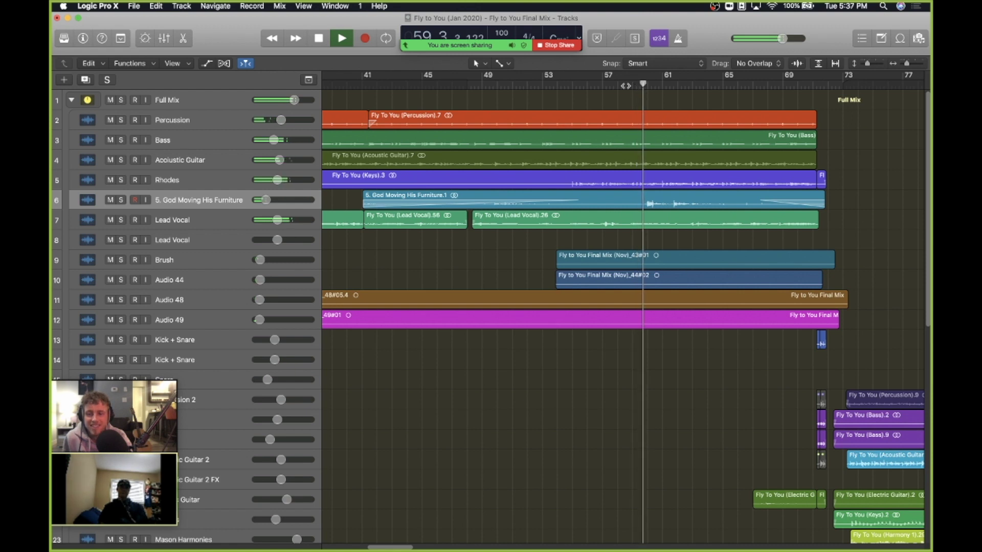
Step: Select and solo the Rhodes track on track 5
{"action": "scroll", "coordinate": [603, 198], "scroll_direction": "right", "scroll_amount": 3}
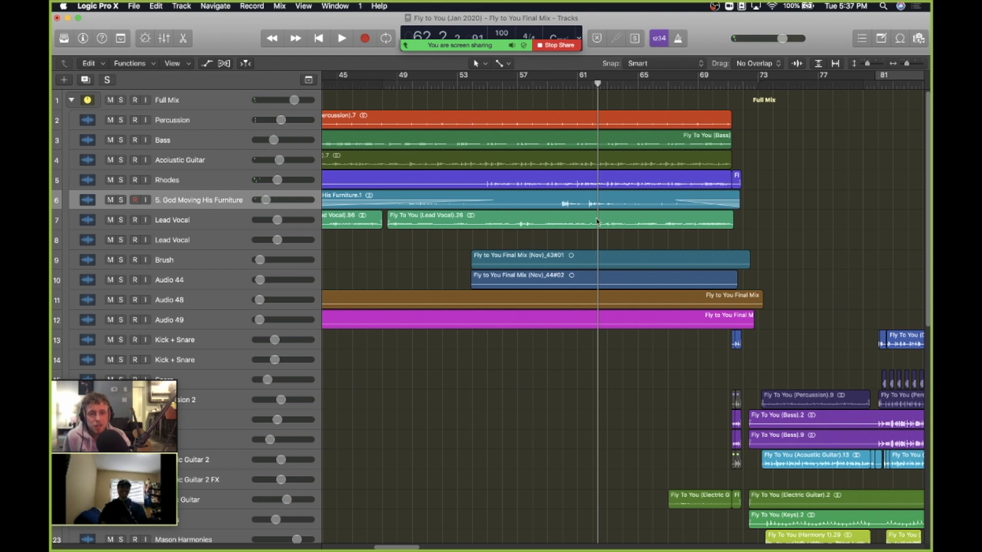
{"action": "scroll", "coordinate": [487, 183], "scroll_direction": "left", "scroll_amount": 5}
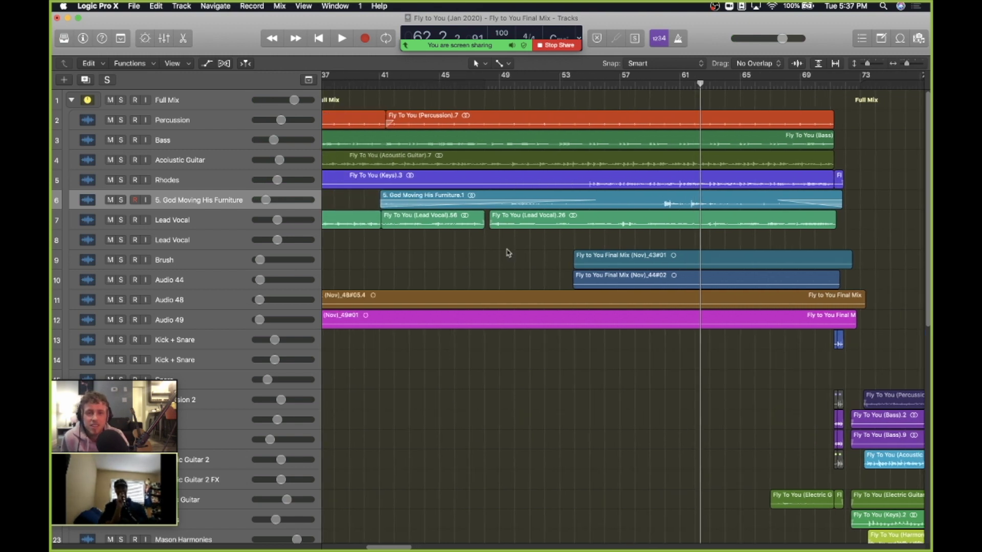
{"action": "scroll", "coordinate": [506, 252], "scroll_direction": "left", "scroll_amount": 3}
{"action": "scroll", "coordinate": [566, 274], "scroll_direction": "right", "scroll_amount": 4}
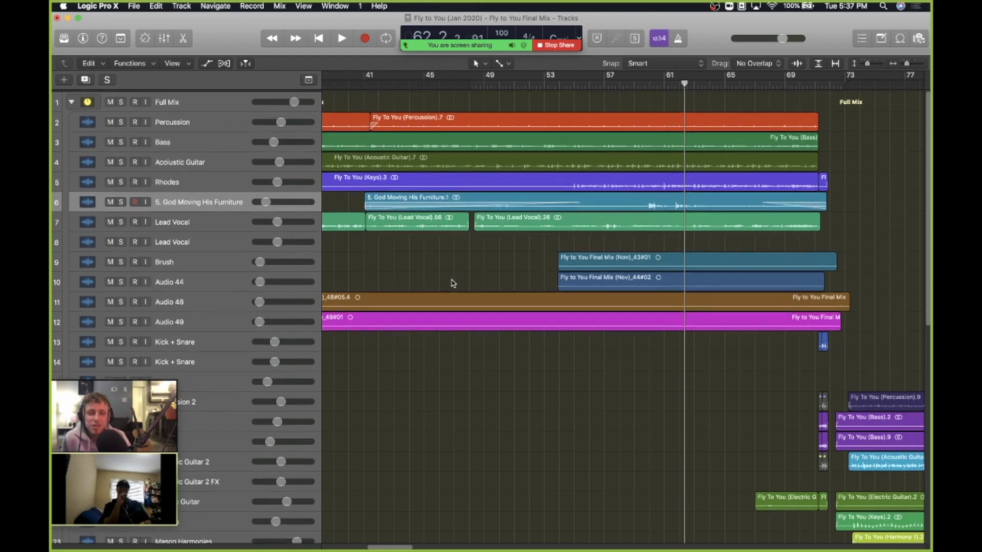
{"action": "left_click", "coordinate": [195, 185]}
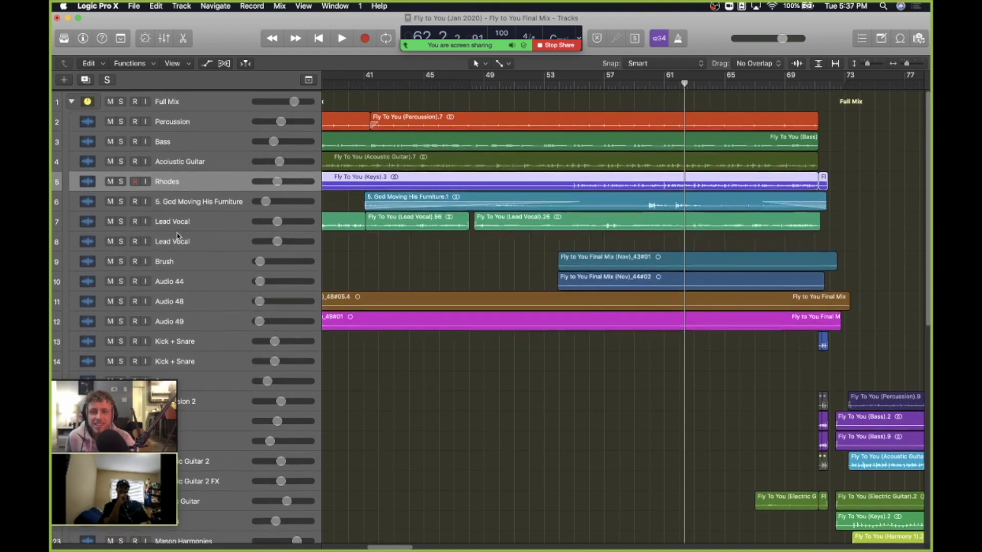
{"action": "left_click", "coordinate": [121, 183]}
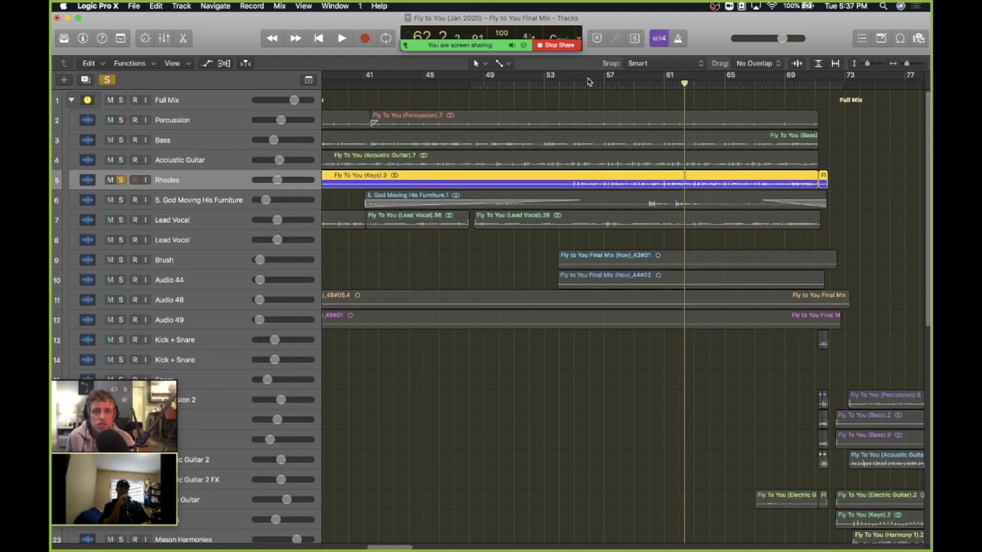
Step: Play the soloed Rhodes from bar 54 and add the 5. God Moving His Furniture track to the solo, stopping in bar 56
{"action": "key", "text": "space"}
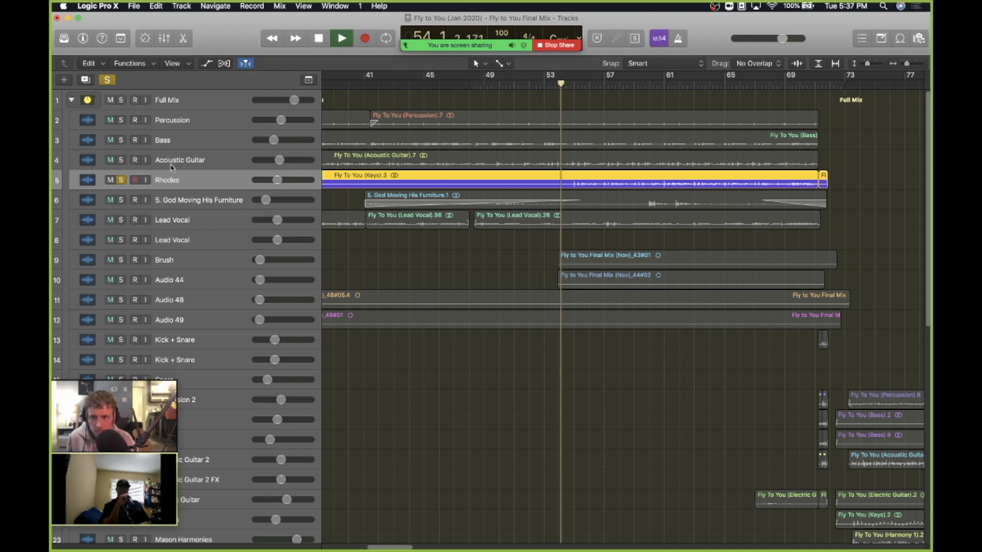
{"action": "left_click", "coordinate": [121, 200]}
{"action": "scroll", "coordinate": [449, 234], "scroll_direction": "up", "scroll_amount": 5}
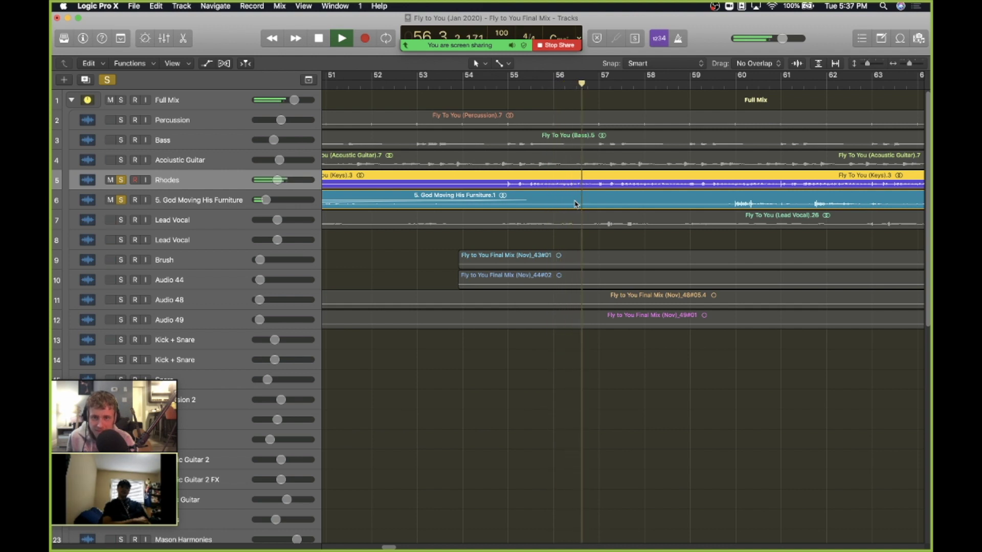
{"action": "key", "text": "space"}
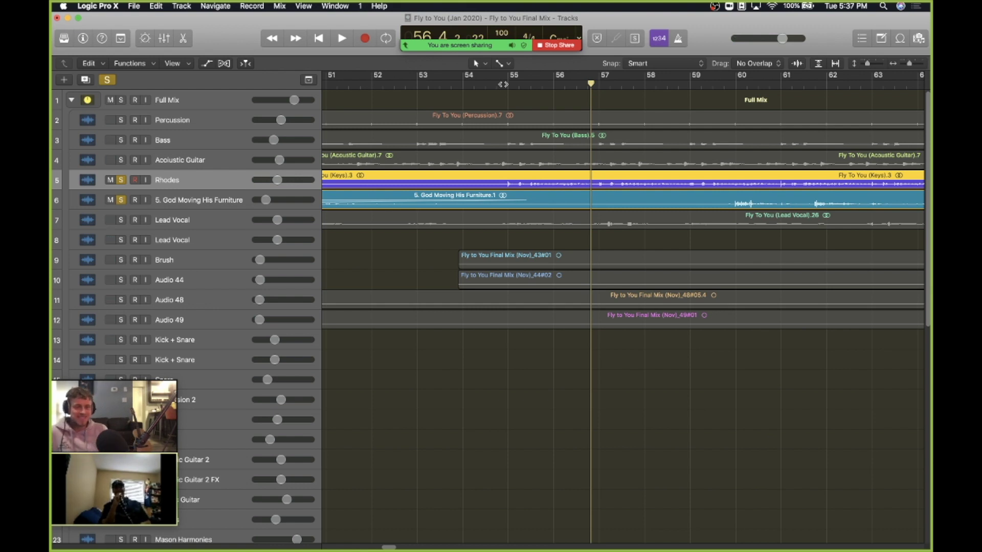
Step: Add the Lead Vocal on track 7 to the solo and play the three soloed tracks from bar 54 to bar 58
{"action": "left_click", "coordinate": [474, 82]}
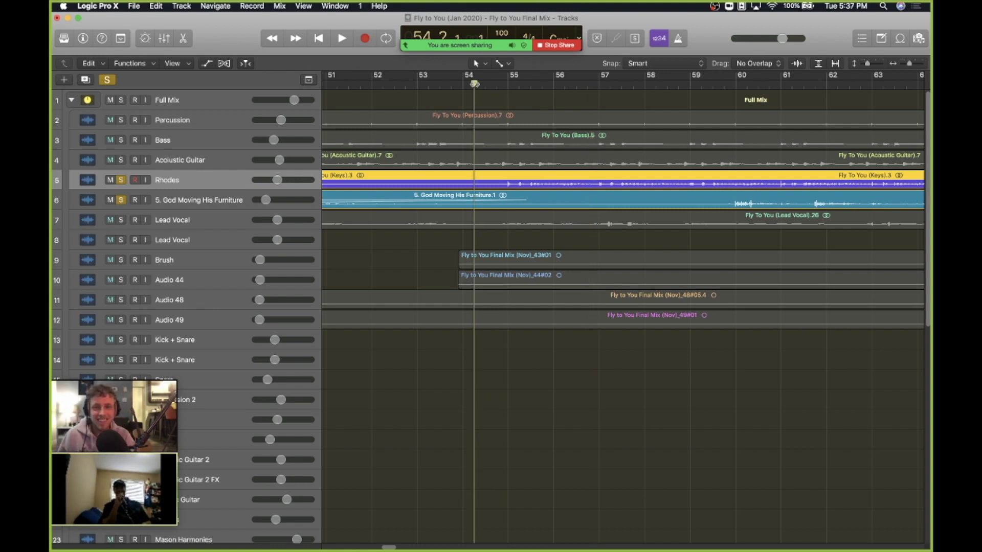
{"action": "left_click", "coordinate": [121, 220]}
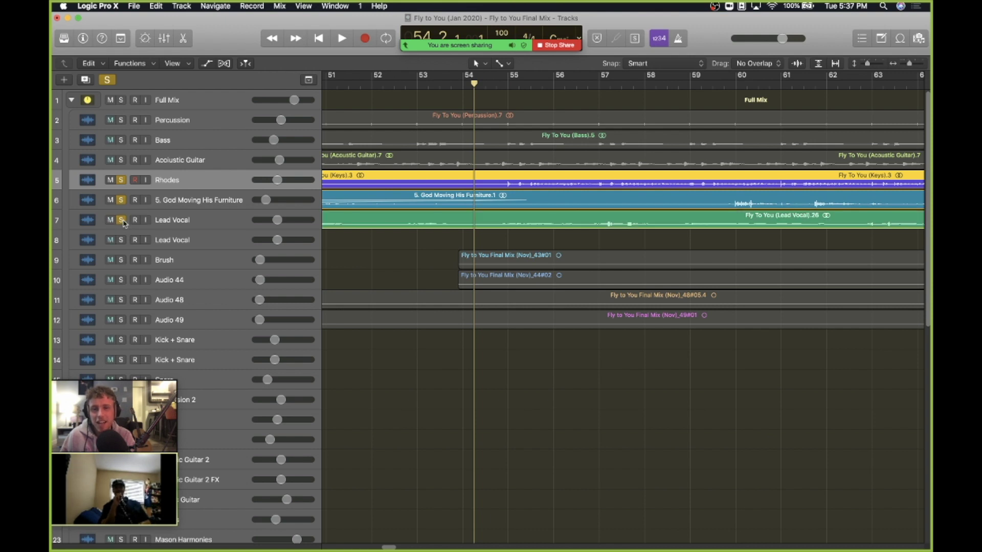
{"action": "key", "text": "space"}
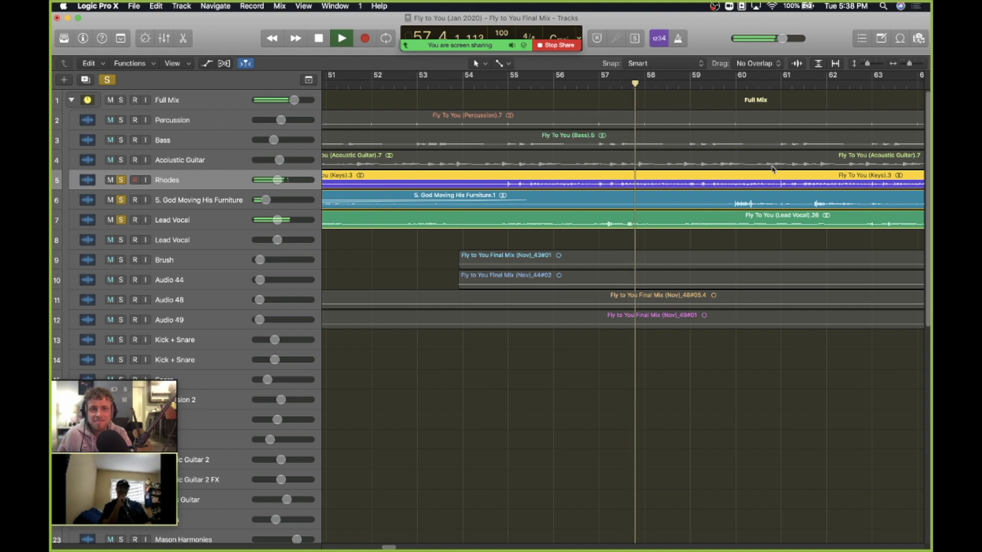
{"action": "scroll", "coordinate": [773, 168], "scroll_direction": "right", "scroll_amount": 3}
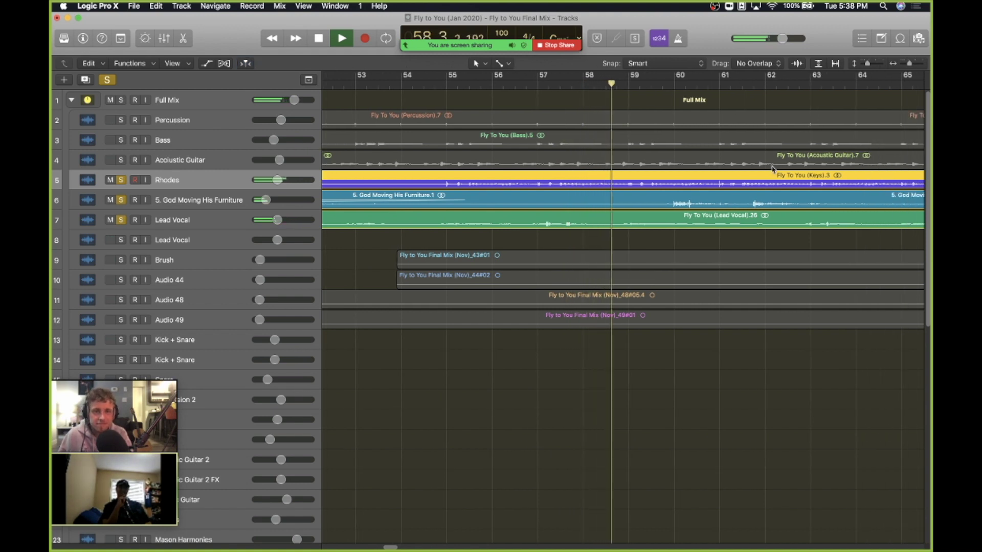
{"action": "key", "text": "space"}
{"action": "left_click", "coordinate": [773, 168]}
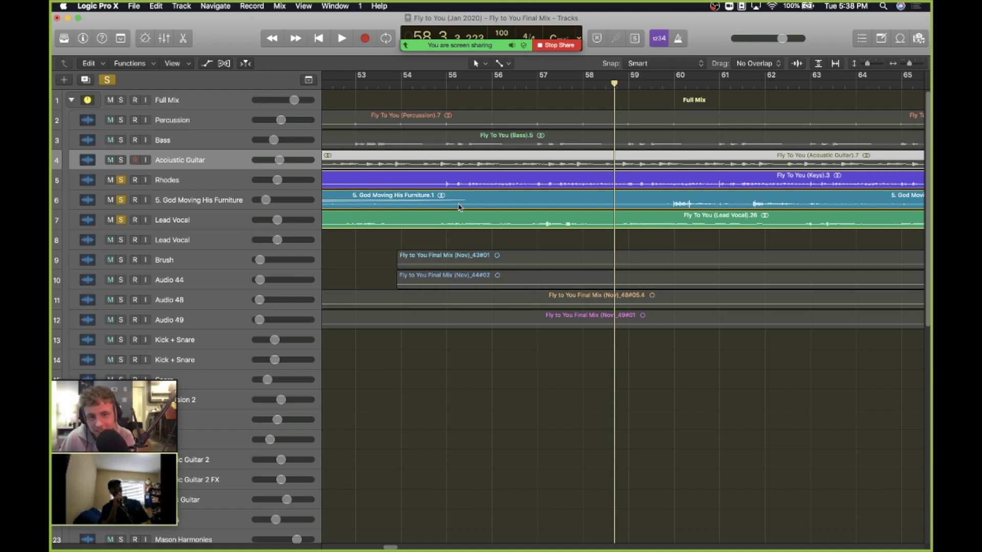
Step: Reselect the Rhodes track, replay the soloed tracks from bar 54 and add the Bass to the solo during playback
{"action": "left_click", "coordinate": [450, 82]}
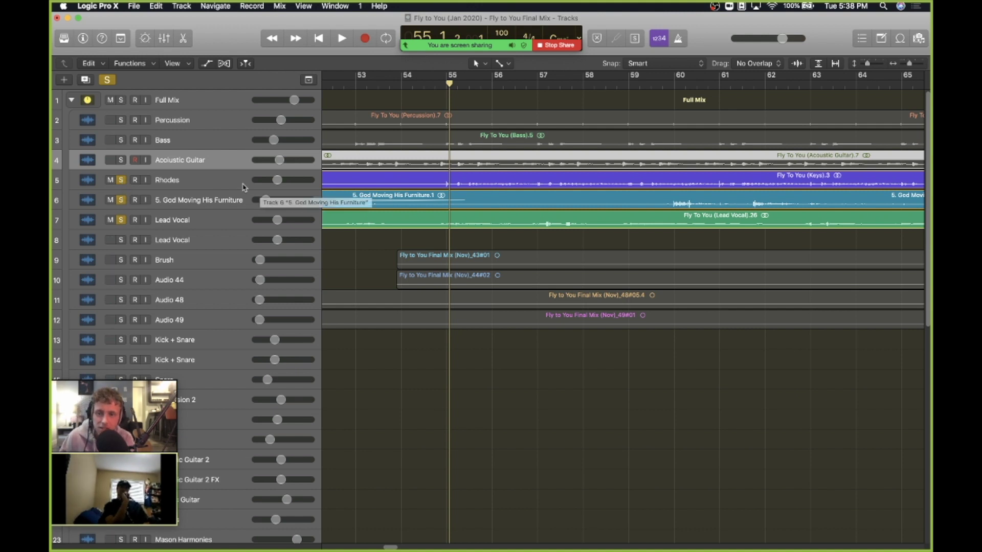
{"action": "left_click", "coordinate": [213, 180]}
{"action": "scroll", "coordinate": [381, 198], "scroll_direction": "left", "scroll_amount": 3}
{"action": "left_click", "coordinate": [446, 84]}
{"action": "key", "text": "space"}
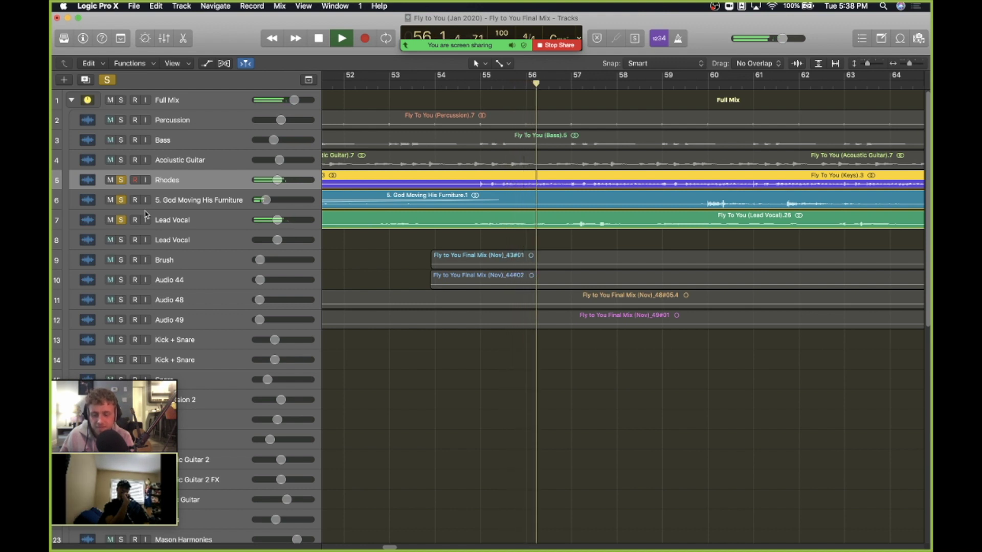
{"action": "left_click", "coordinate": [121, 141]}
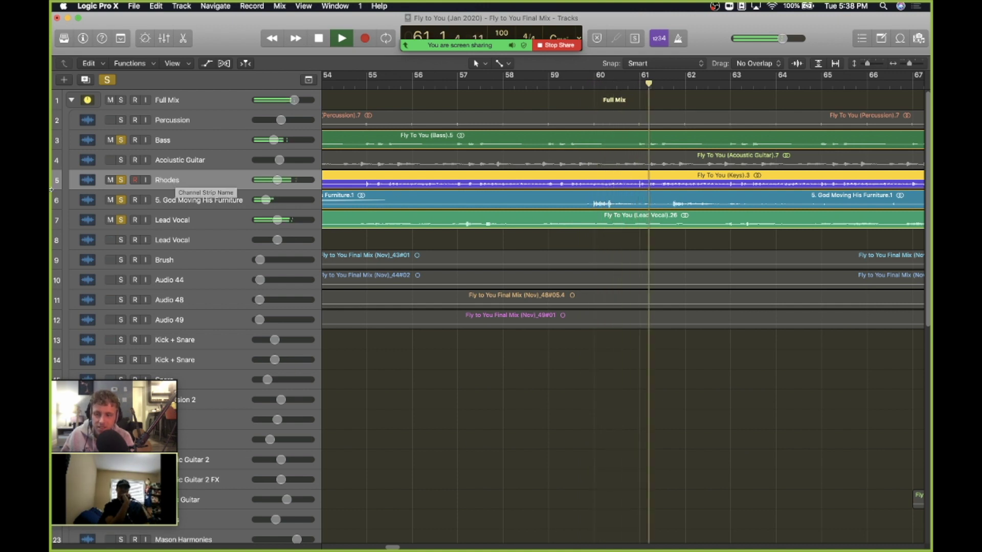
Step: Turn off the solos of Lead Vocal, 5. God Moving His Furniture and Bass during playback, leaving Rhodes soloed, and stop in bar 64
{"action": "left_click", "coordinate": [121, 220]}
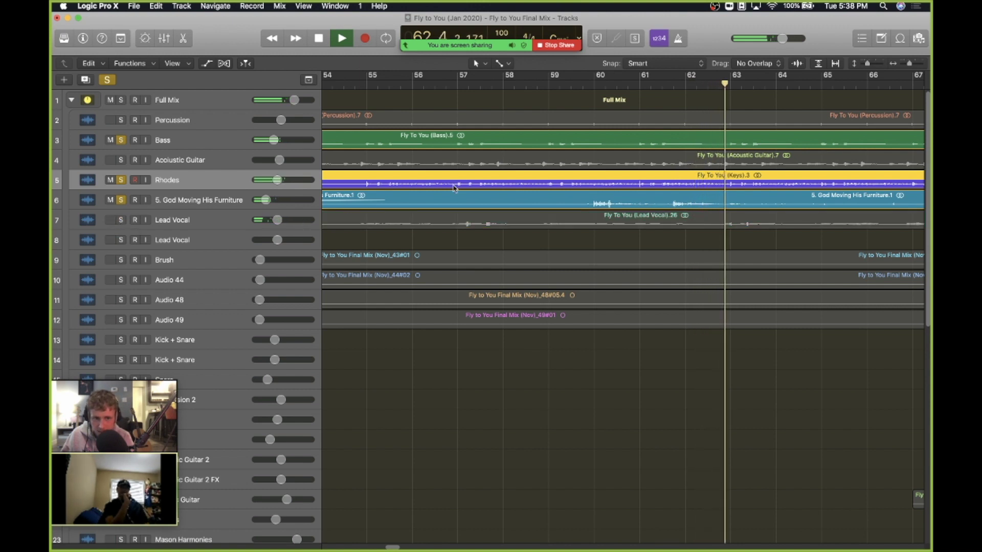
{"action": "left_click", "coordinate": [121, 200]}
{"action": "left_click", "coordinate": [121, 139]}
{"action": "key", "text": "space"}
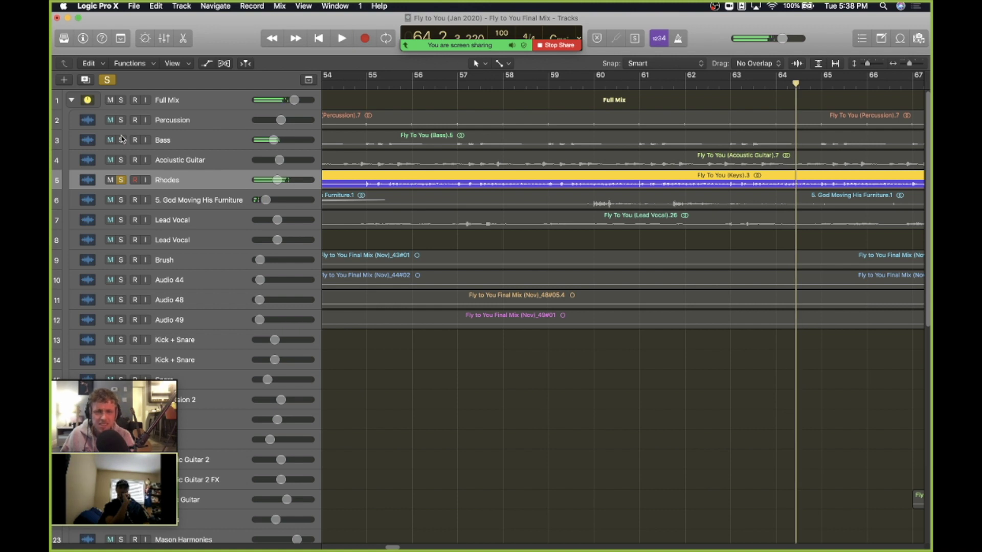
Step: Play the soloed Rhodes from bar 62, add the Bass to the solo and stop near the end of bar 63
{"action": "left_click_drag", "start_coordinate": [736, 85], "coordinate": [682, 85]}
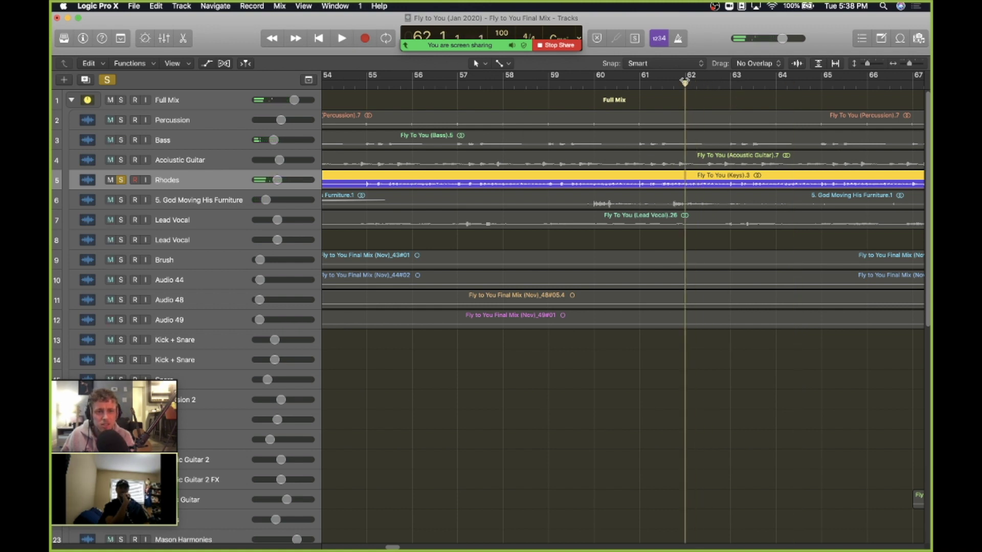
{"action": "key", "text": "space"}
{"action": "scroll", "coordinate": [460, 131], "scroll_direction": "right", "scroll_amount": 5}
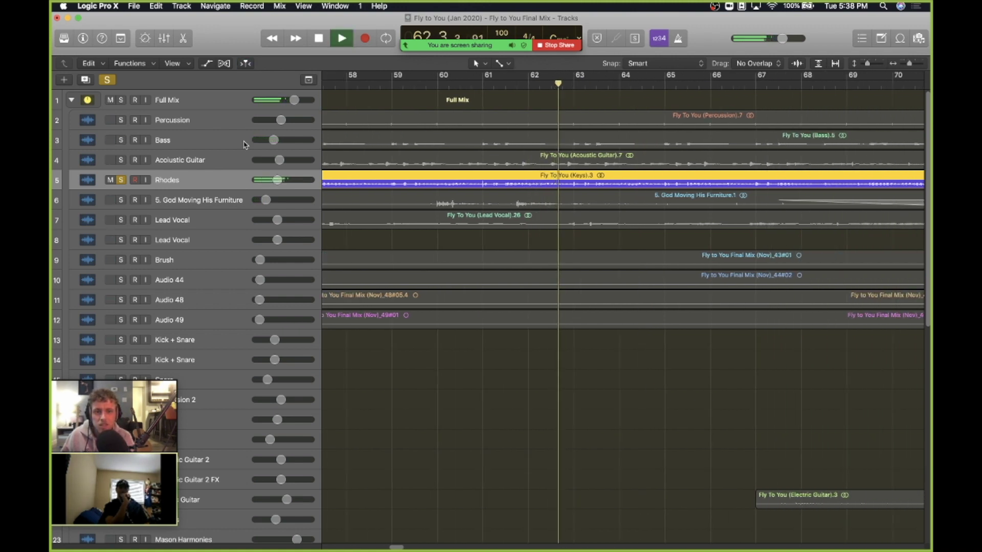
{"action": "left_click", "coordinate": [121, 140]}
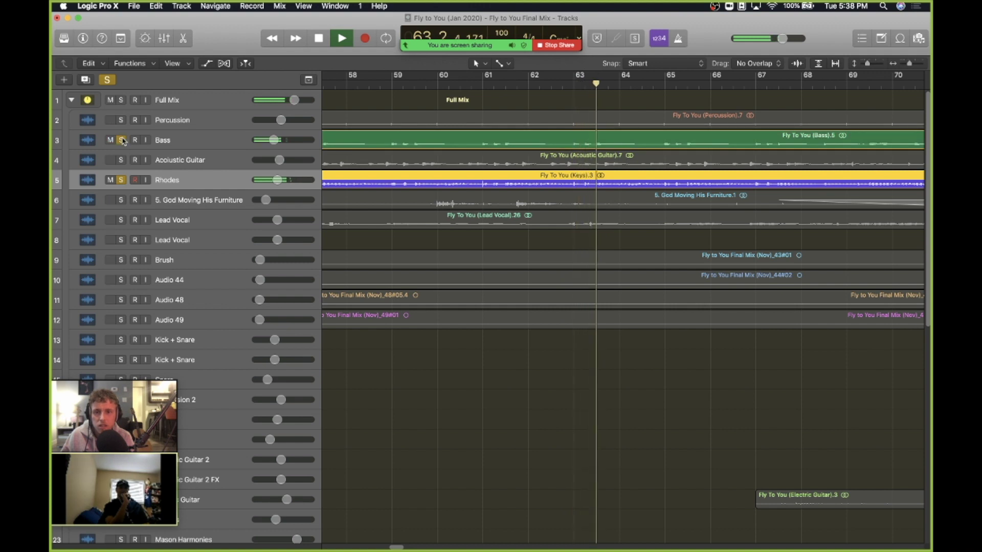
{"action": "key", "text": "space"}
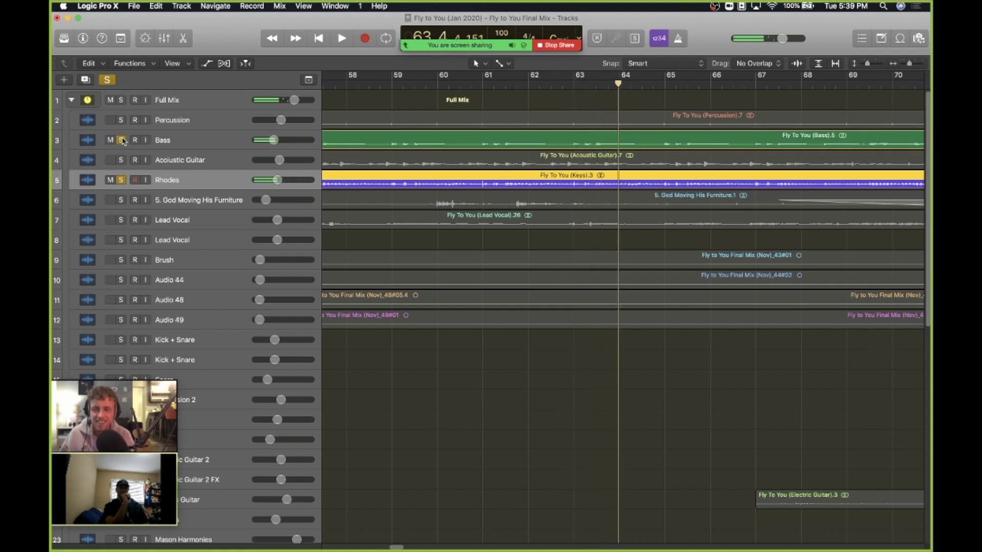
Step: Resume playing Bass and Rhodes together, stop in bar 65 and turn both solos off
{"action": "key", "text": "space"}
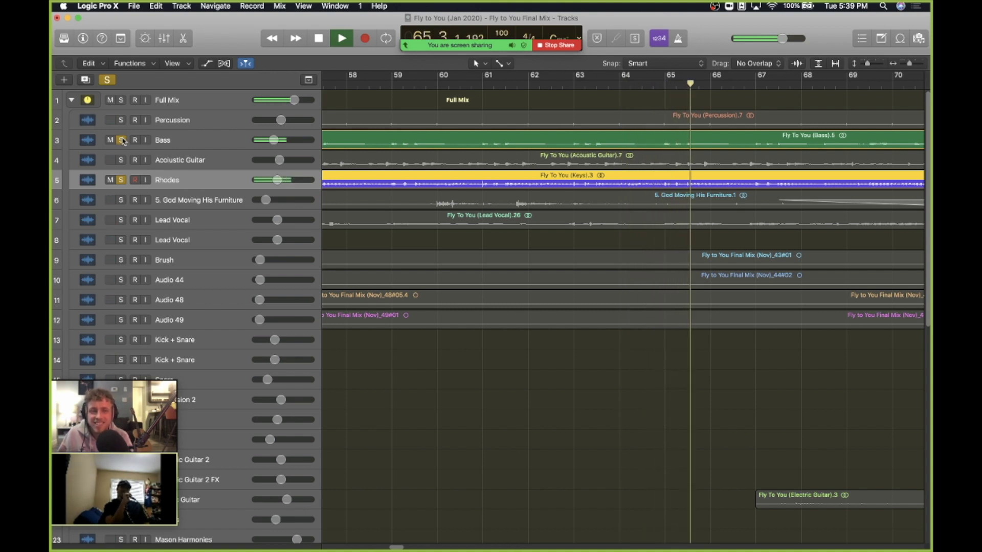
{"action": "key", "text": "space"}
{"action": "left_click", "coordinate": [122, 141]}
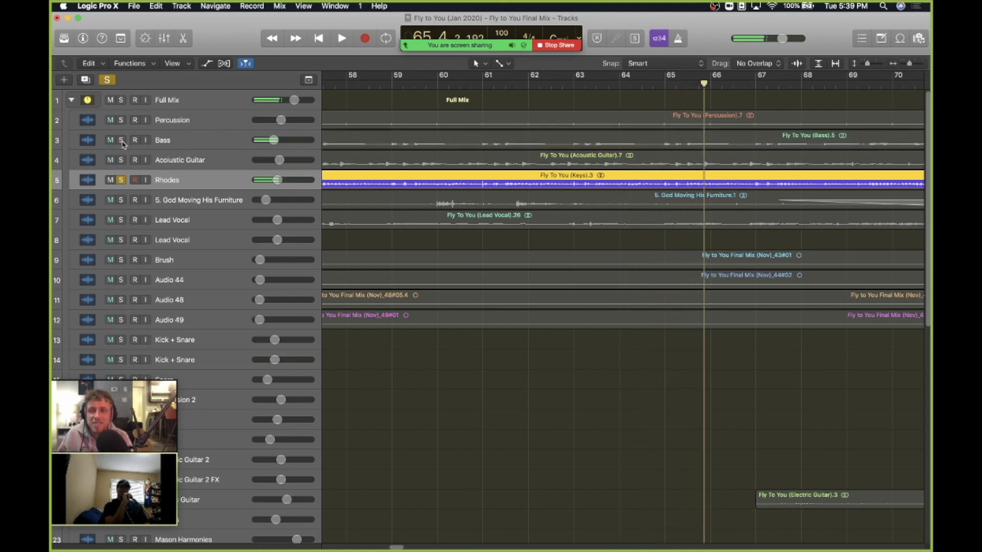
{"action": "left_click", "coordinate": [121, 180]}
{"action": "left_click", "coordinate": [453, 240]}
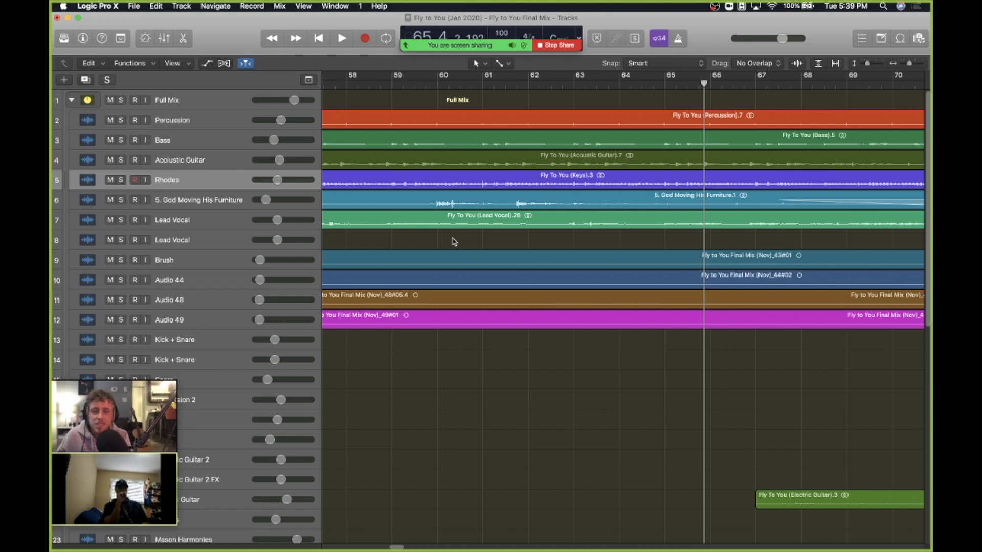
Step: Examine the arrangement after bar 65 with the playhead placed at bar 68, and review the full song's region layout
{"action": "key", "text": "super+Left"}
{"action": "scroll", "coordinate": [454, 241], "scroll_direction": "right", "scroll_amount": 3}
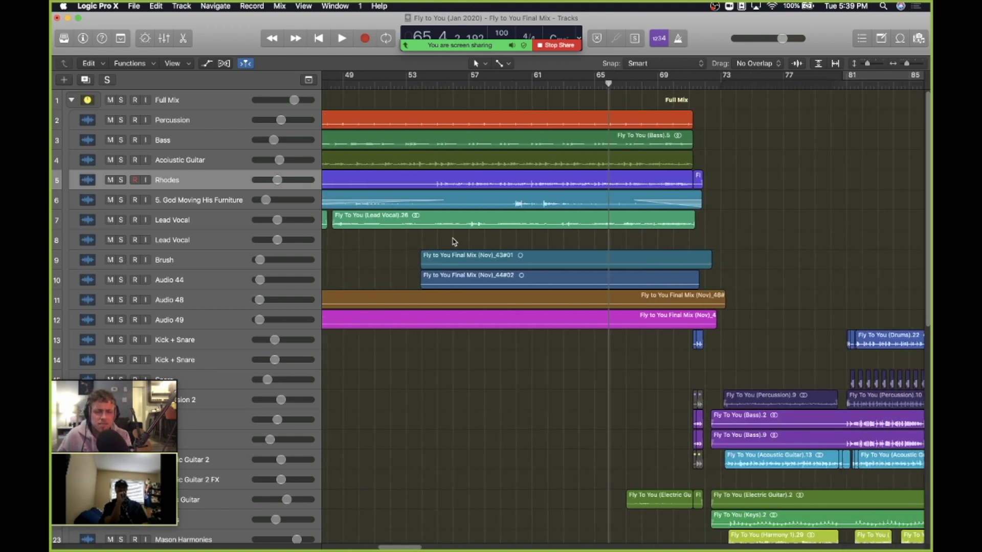
{"action": "scroll", "coordinate": [454, 242], "scroll_direction": "right", "scroll_amount": 6}
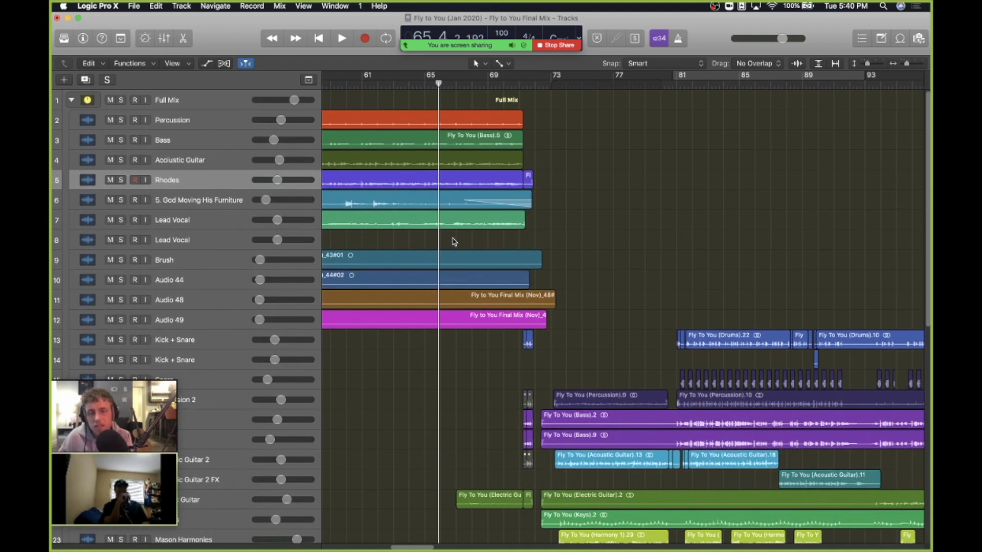
{"action": "left_click", "coordinate": [474, 83]}
{"action": "scroll", "coordinate": [490, 124], "scroll_direction": "right", "scroll_amount": 3}
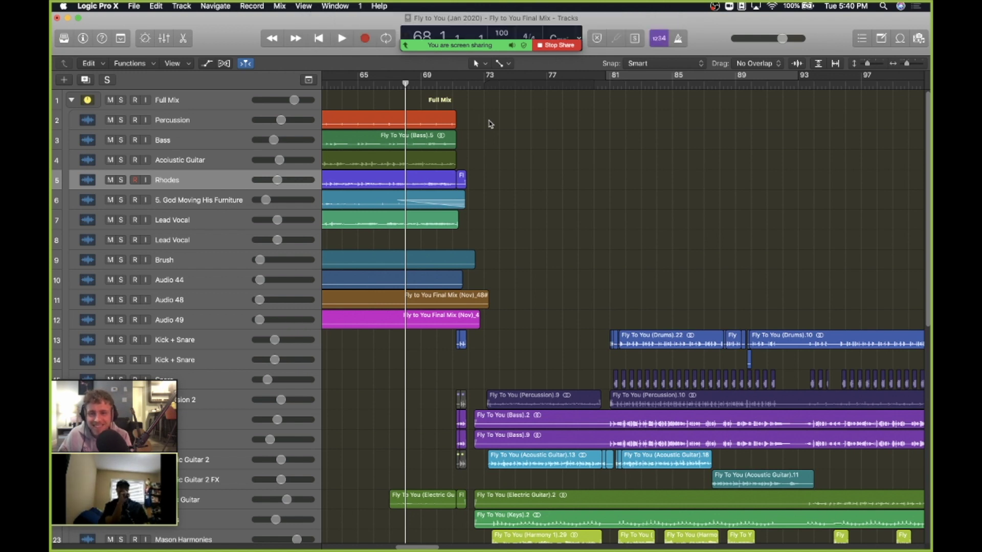
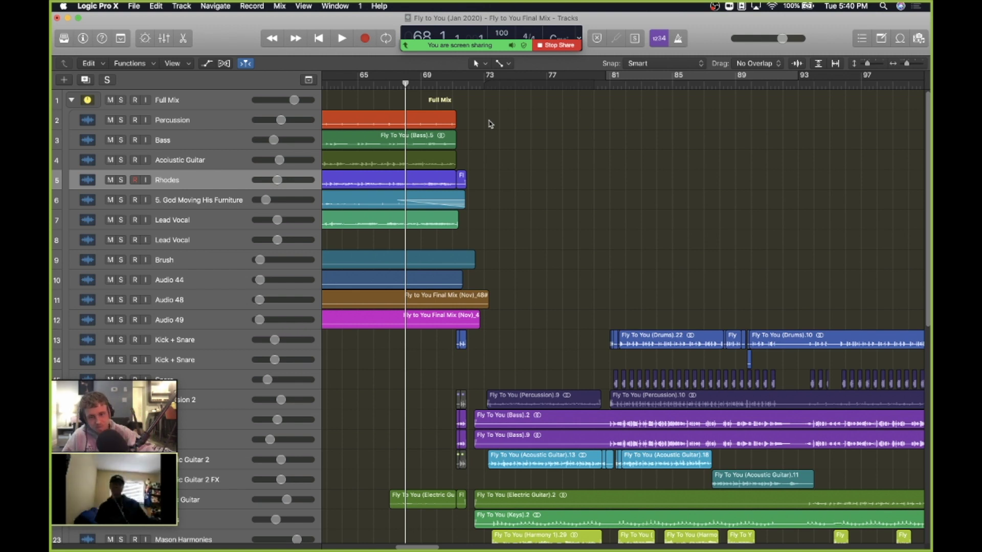
{"action": "scroll", "coordinate": [495, 159], "scroll_direction": "left", "scroll_amount": 3}
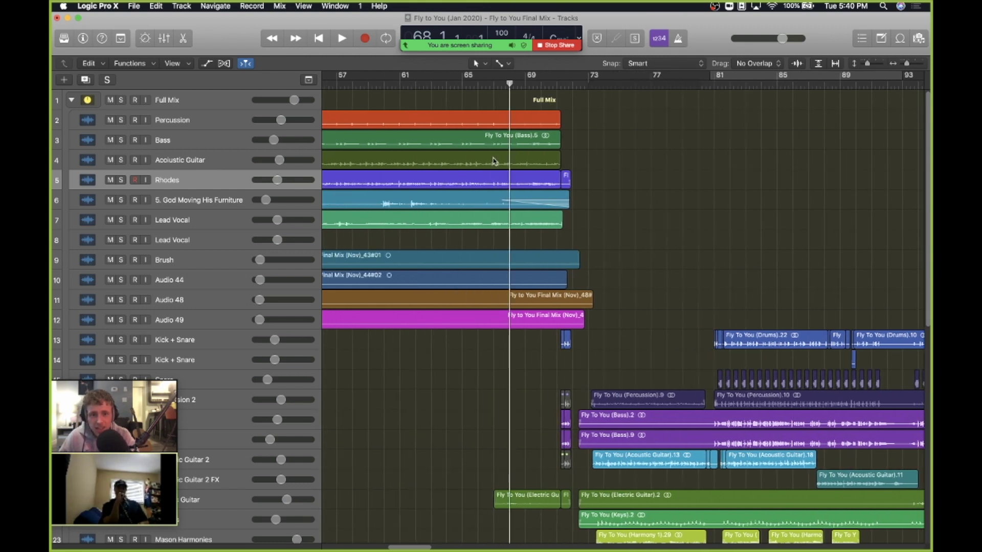
{"action": "scroll", "coordinate": [627, 164], "scroll_direction": "left", "scroll_amount": 10}
{"action": "scroll", "coordinate": [628, 163], "scroll_direction": "down", "scroll_amount": 5}
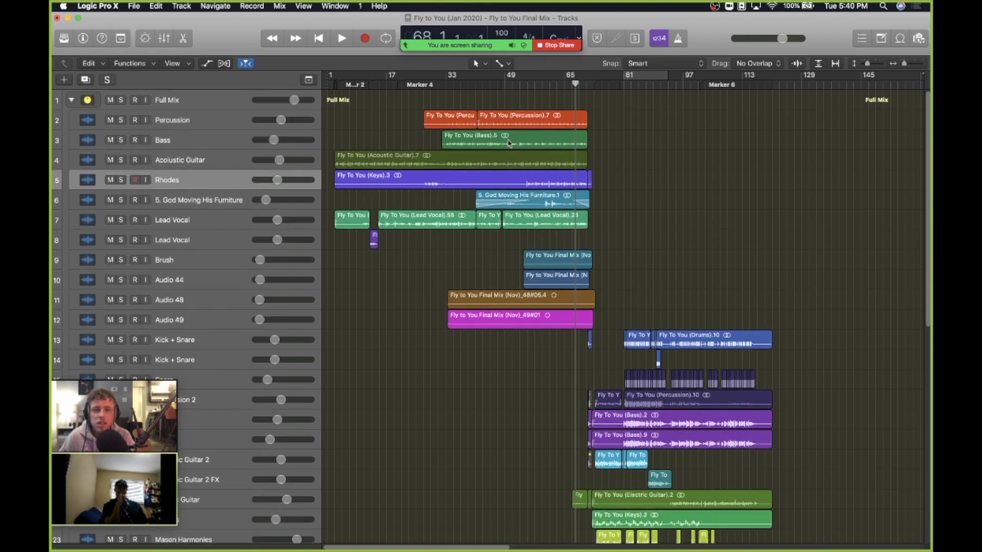
Step: Solo the Percussion track, play it with the playhead moved back to bar 54, stop and set the playhead to bar 53
{"action": "left_click", "coordinate": [120, 120]}
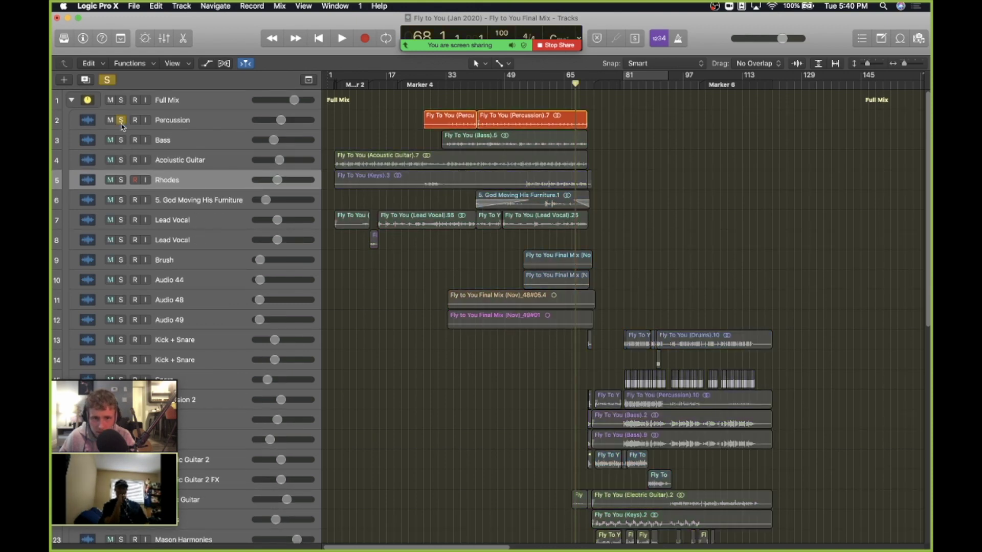
{"action": "key", "text": "space"}
{"action": "left_click_drag", "start_coordinate": [577, 82], "coordinate": [524, 79]}
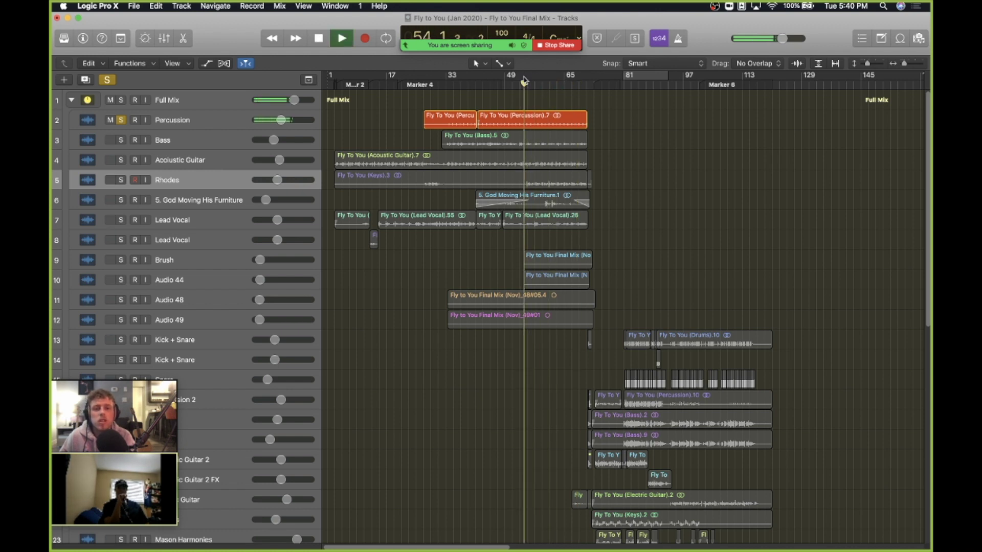
{"action": "key", "text": "space"}
{"action": "left_click_drag", "start_coordinate": [524, 84], "coordinate": [520, 84]}
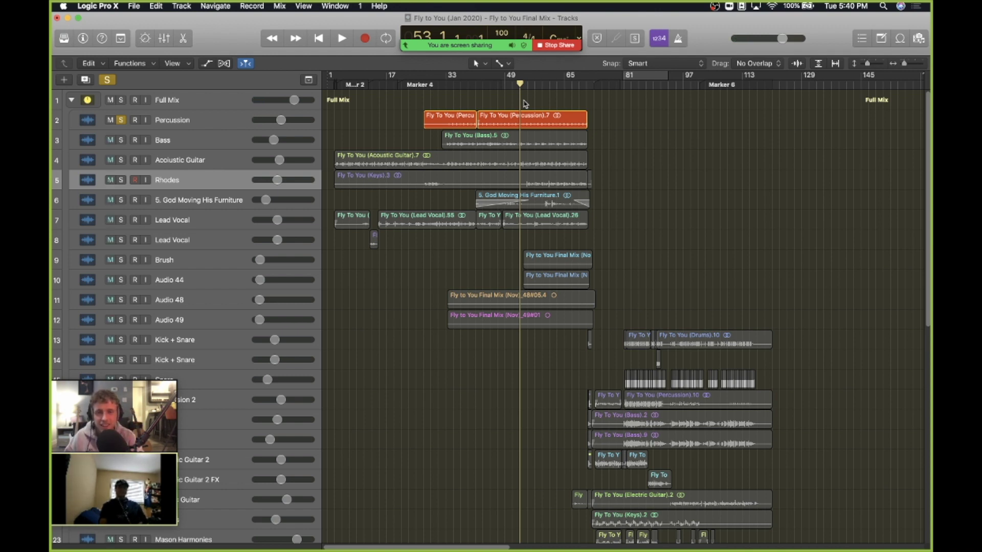
Step: Play the soloed Percussion from bar 53, turn its solo off during playback and let the full mix run to bar 57
{"action": "key", "text": "super+Right"}
{"action": "key", "text": "super+Right"}
{"action": "key", "text": "super+Right"}
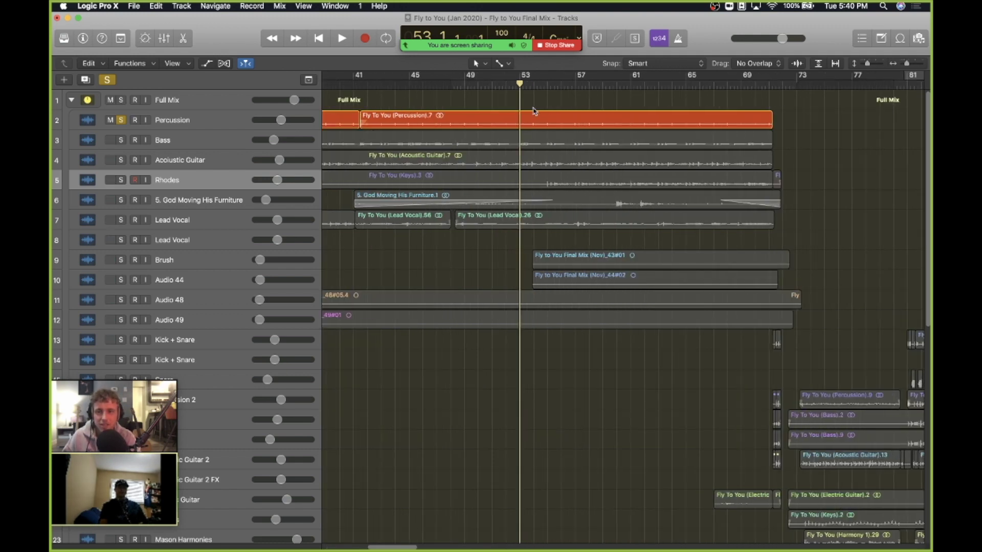
{"action": "key", "text": "space"}
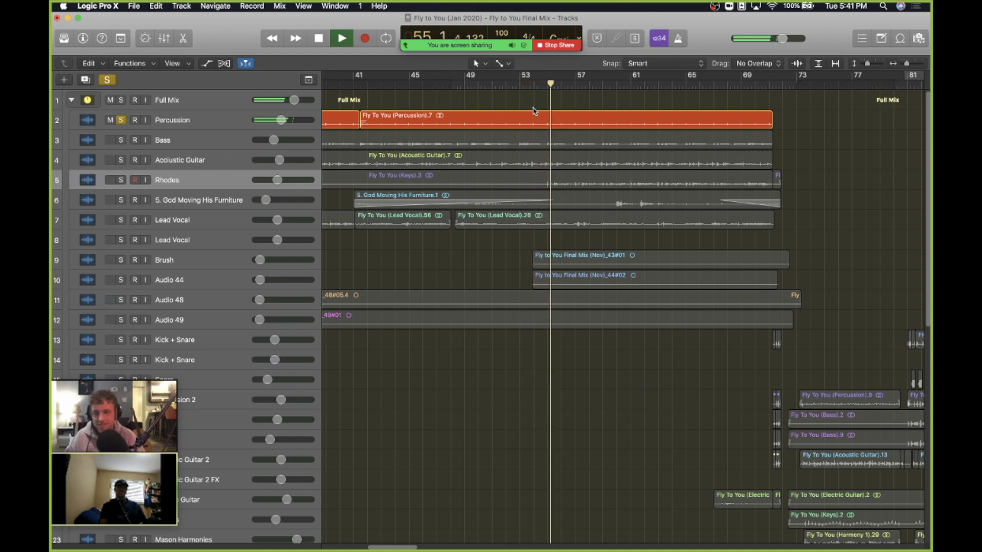
{"action": "left_click", "coordinate": [121, 119]}
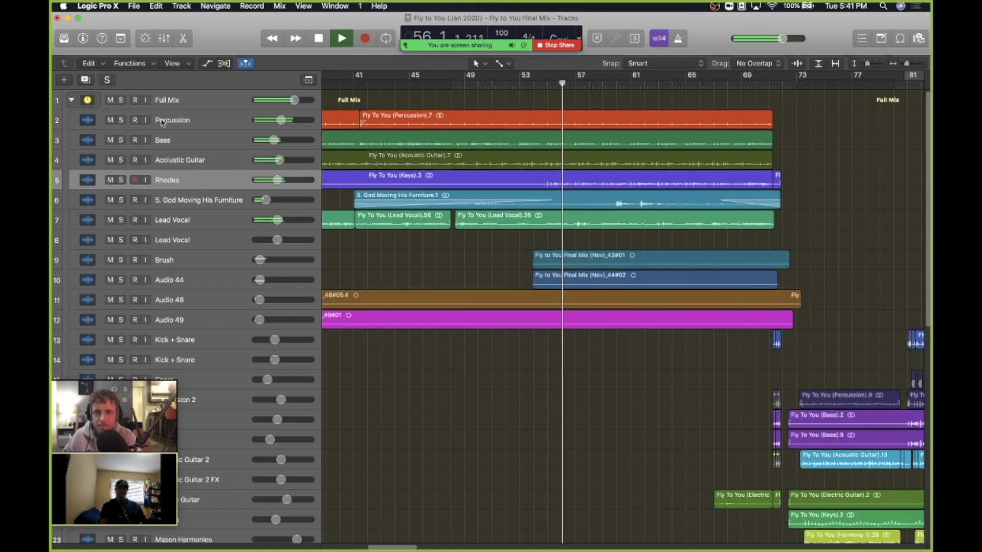
{"action": "scroll", "coordinate": [460, 208], "scroll_direction": "right", "scroll_amount": 3}
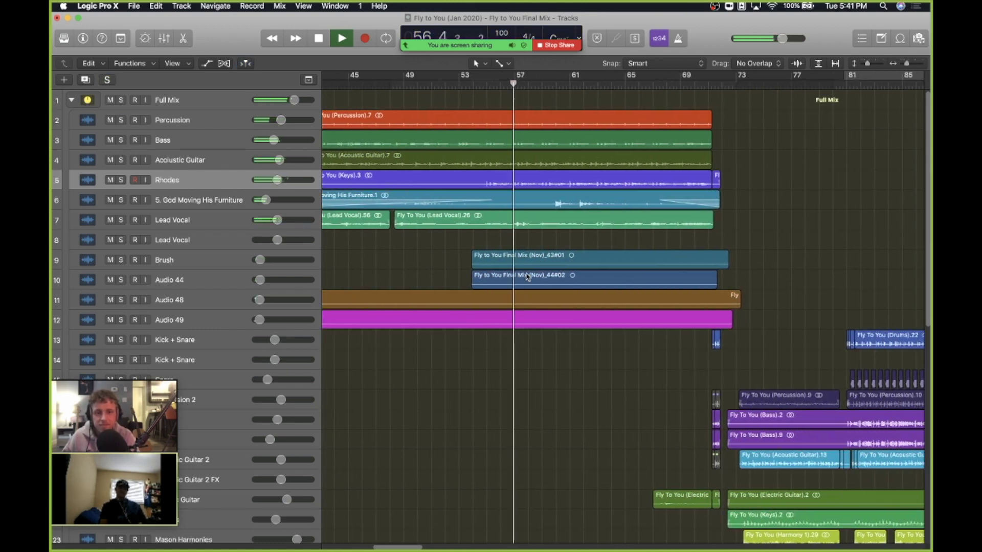
{"action": "key", "text": "space"}
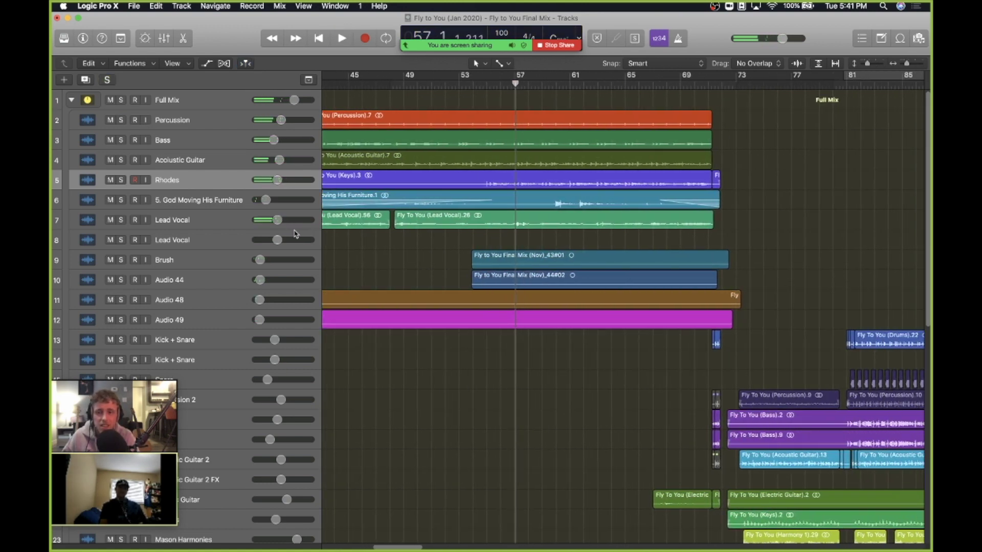
{"action": "scroll", "coordinate": [422, 248], "scroll_direction": "down", "scroll_amount": 10}
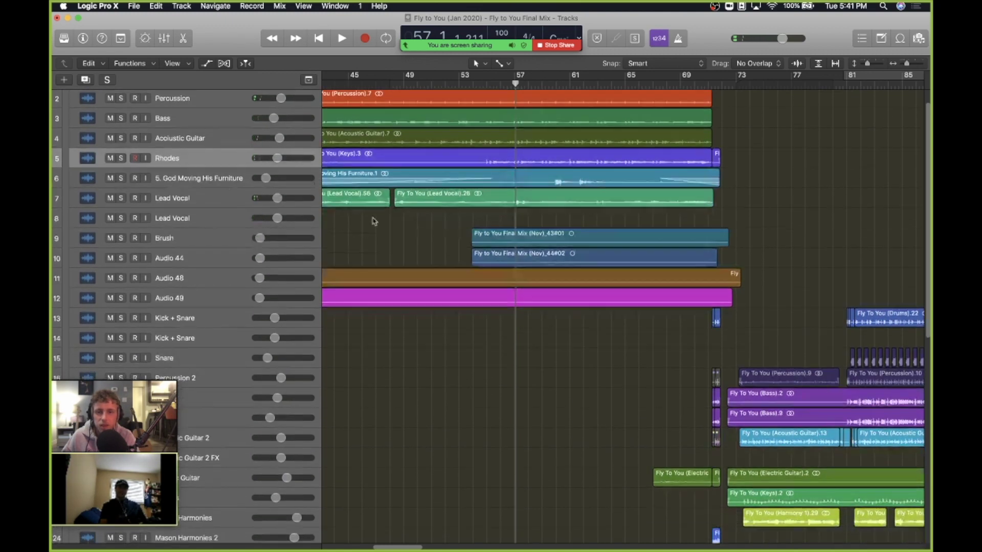
Step: Select the Fly To You Breathe Loop track and place the playhead at the start of its region in bar 54
{"action": "scroll", "coordinate": [371, 224], "scroll_direction": "down", "scroll_amount": 6}
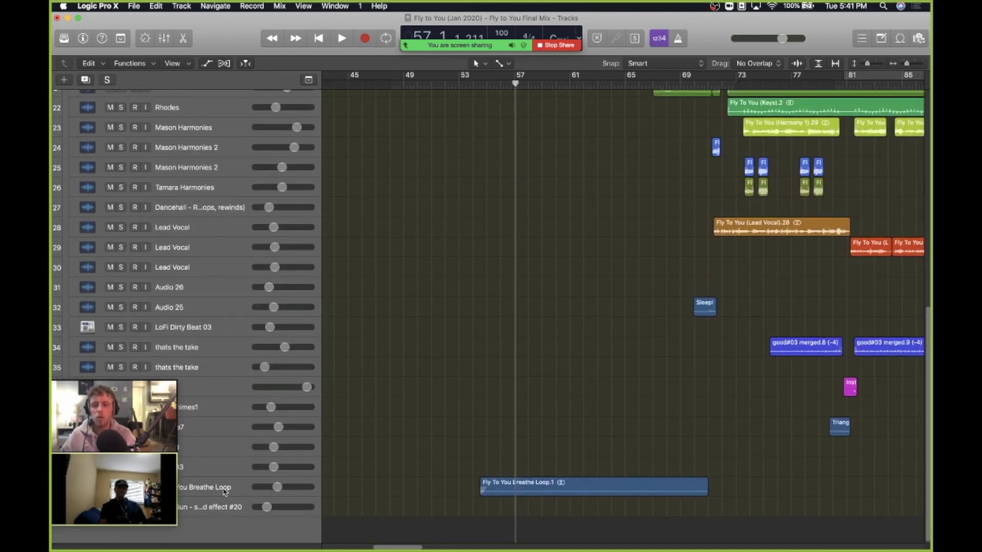
{"action": "left_click", "coordinate": [225, 492]}
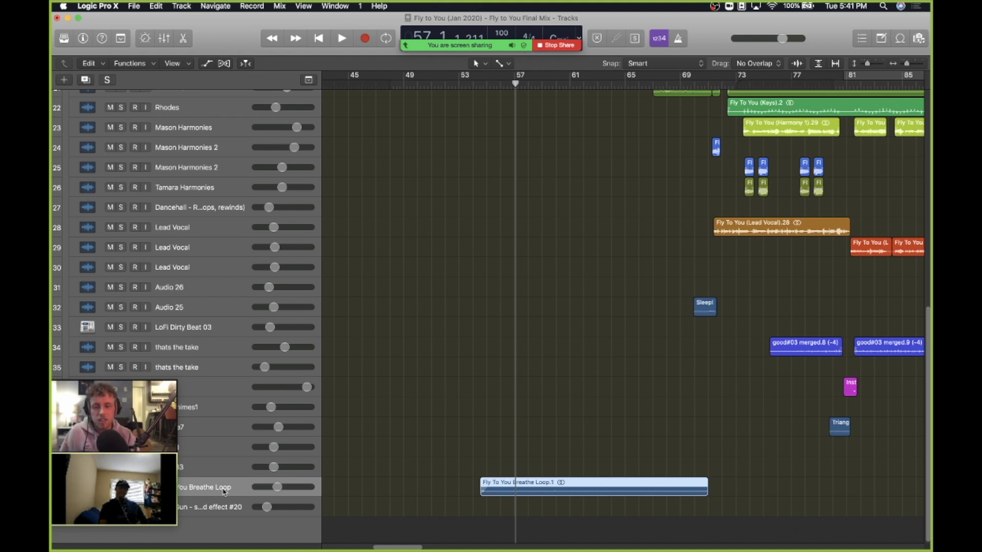
{"action": "scroll", "coordinate": [457, 488], "scroll_direction": "right", "scroll_amount": 4}
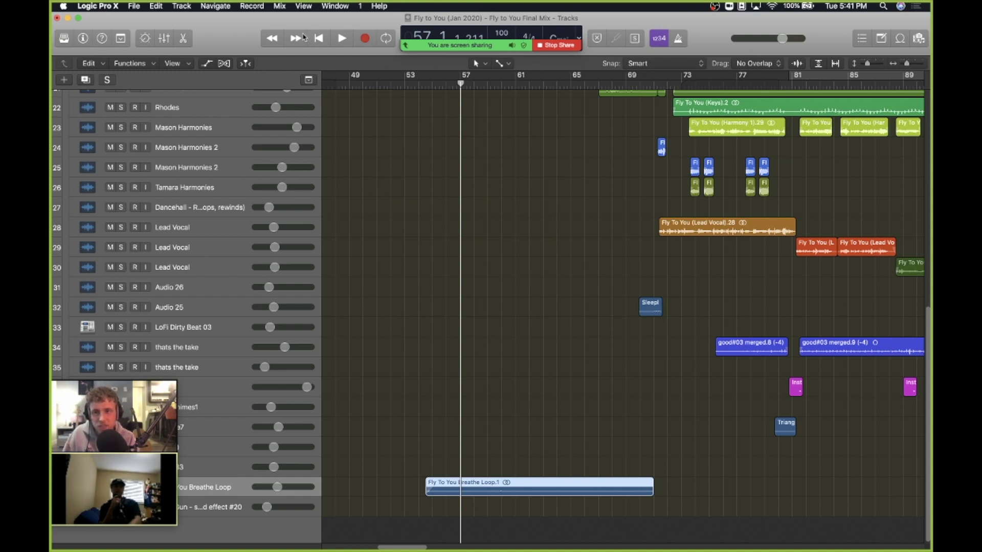
{"action": "scroll", "coordinate": [373, 253], "scroll_direction": "right", "scroll_amount": 3}
{"action": "mouse_move", "coordinate": [383, 85]}
{"action": "left_mouse_down"}
{"action": "mouse_move", "coordinate": [364, 84]}
{"action": "mouse_move", "coordinate": [374, 83]}
{"action": "left_mouse_up"}
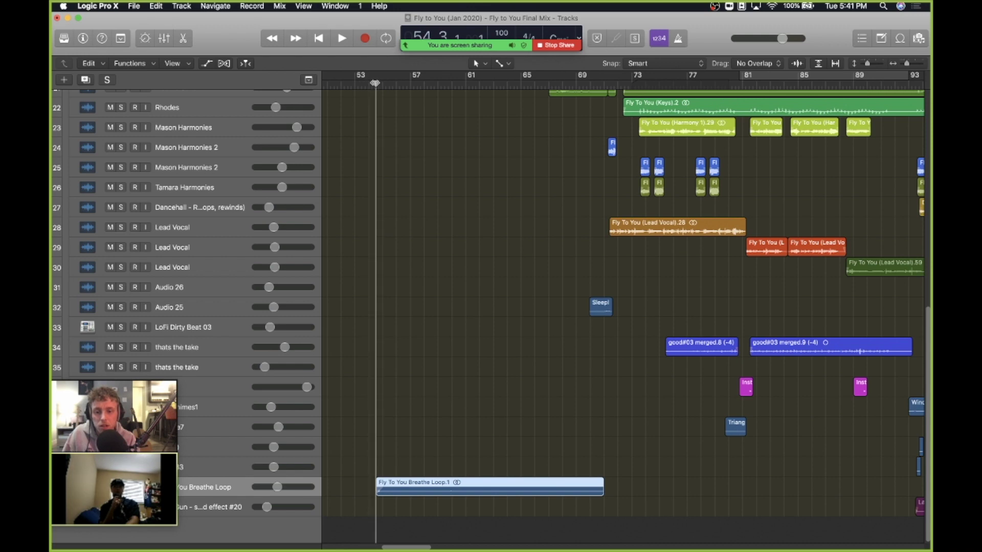
Step: Play the full mix from bar 54 and move the floating video thumbnails clear of the lower track headers
{"action": "scroll", "coordinate": [489, 329], "scroll_direction": "up", "scroll_amount": 10}
{"action": "scroll", "coordinate": [490, 328], "scroll_direction": "down", "scroll_amount": 10}
{"action": "scroll", "coordinate": [347, 428], "scroll_direction": "left", "scroll_amount": 5}
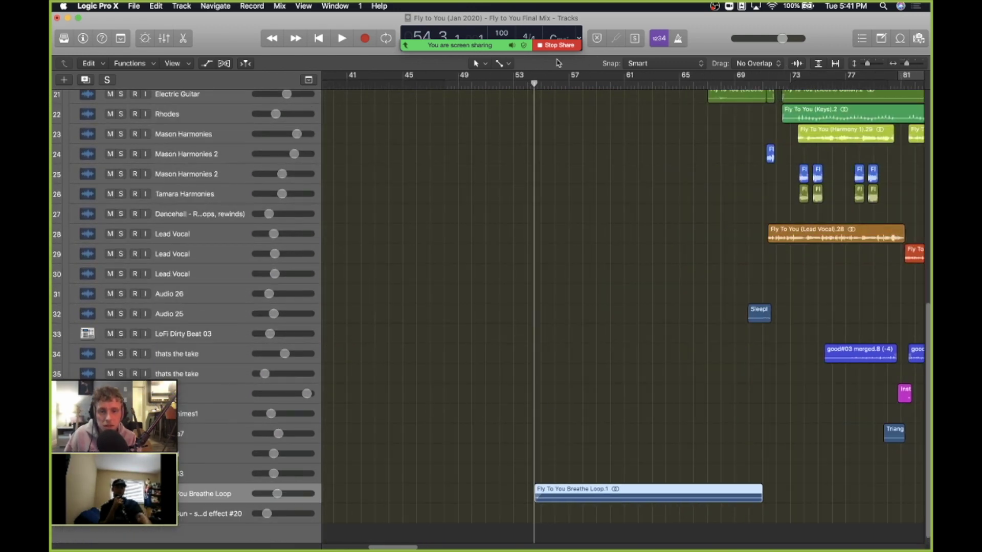
{"action": "left_click", "coordinate": [527, 84]}
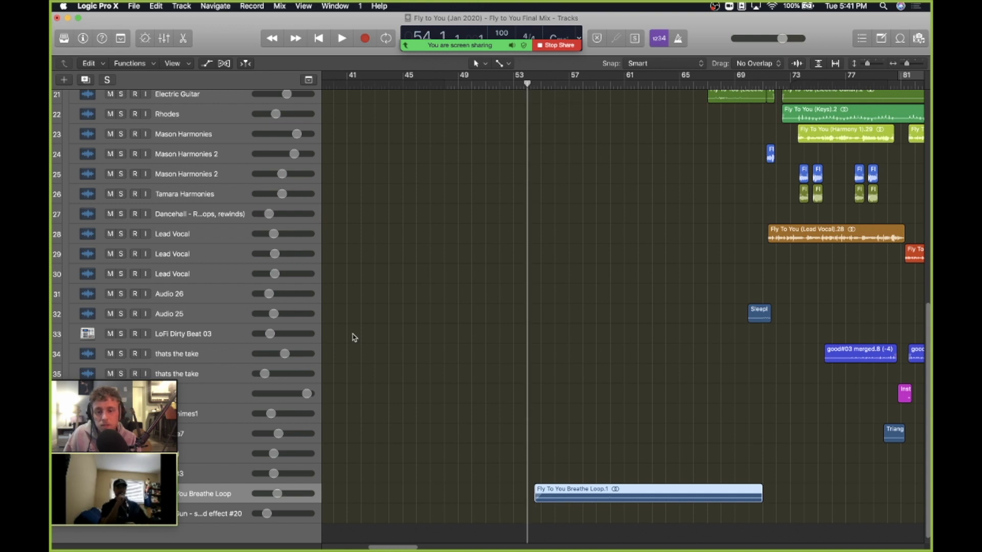
{"action": "key", "text": "space"}
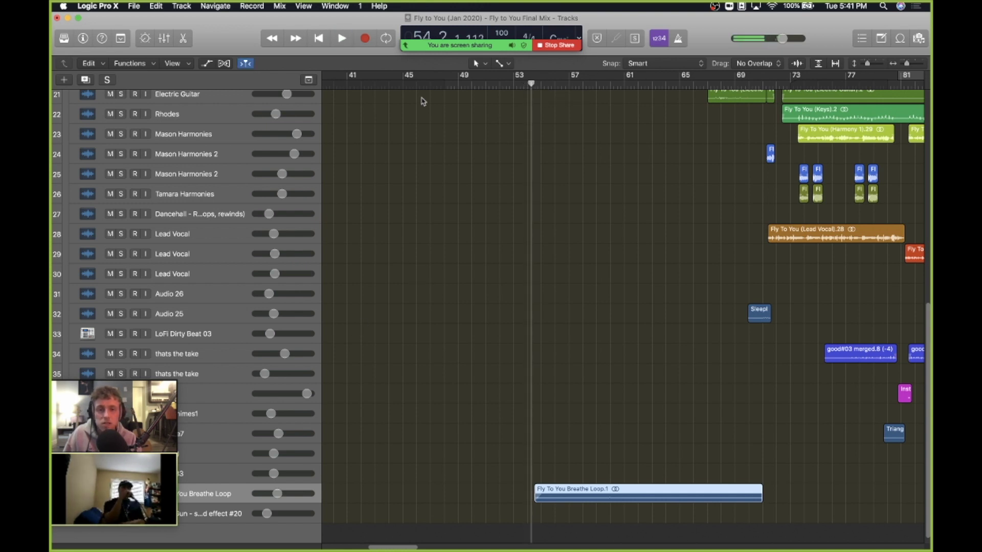
{"action": "mouse_move", "coordinate": [133, 384]}
{"action": "left_click_drag", "start_coordinate": [133, 385], "coordinate": [110, 215]}
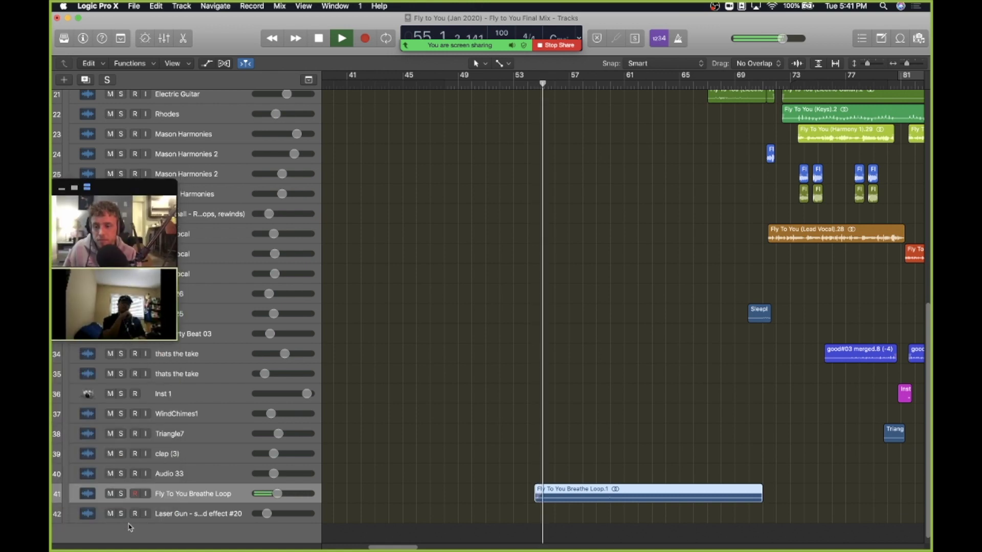
Step: Solo the Breathe Loop during playback, stop in bar 66, and replay it from its region start to bar 57
{"action": "left_click", "coordinate": [121, 494]}
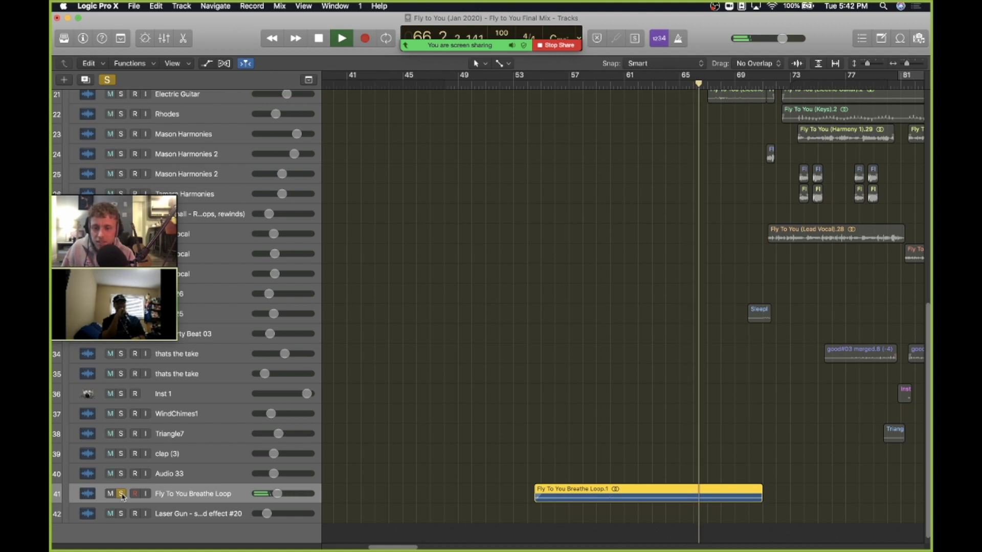
{"action": "key", "text": "space"}
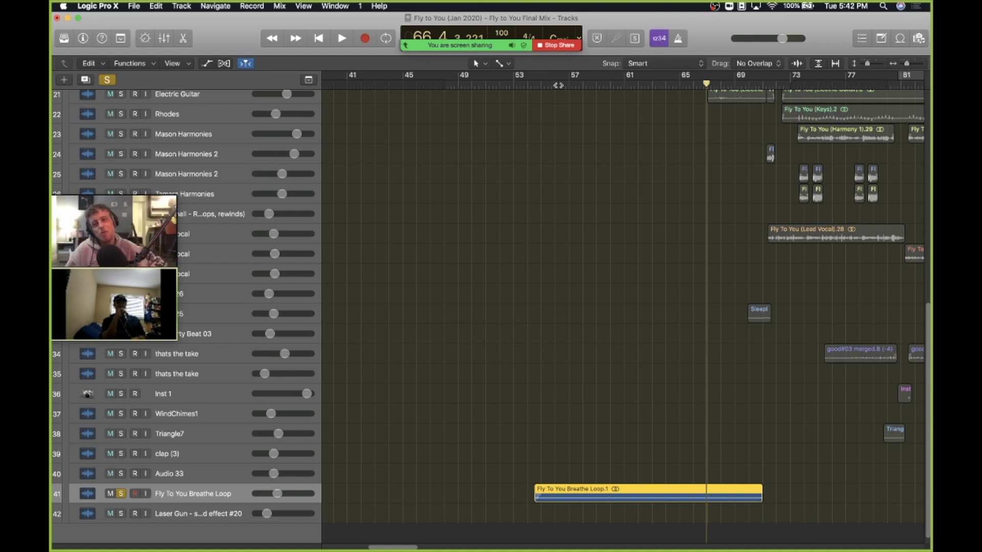
{"action": "left_click_drag", "start_coordinate": [558, 86], "coordinate": [533, 84]}
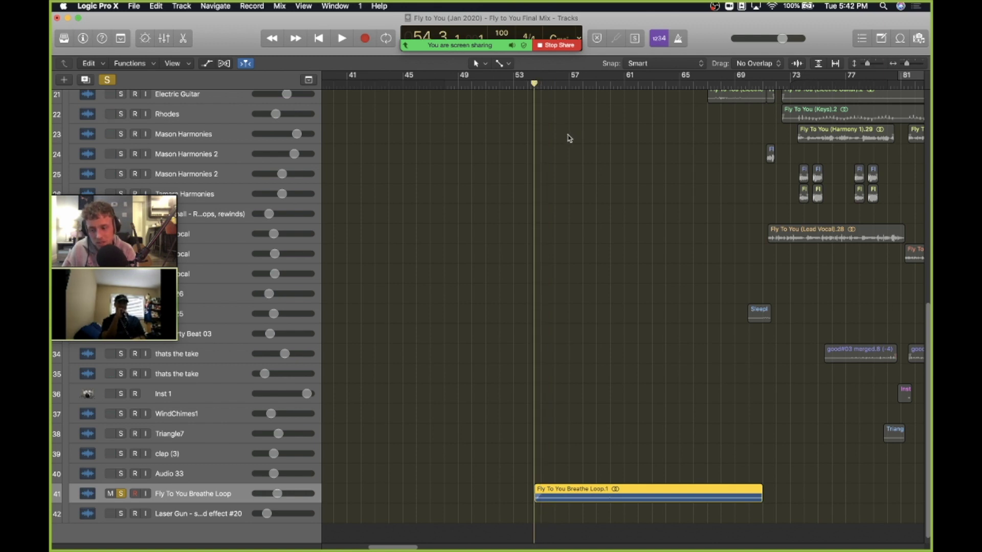
{"action": "key", "text": "space"}
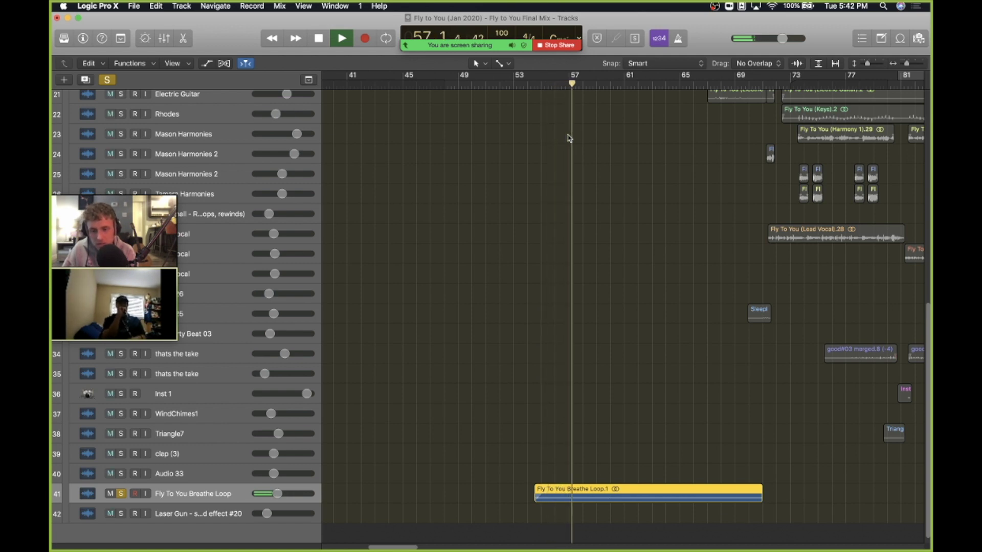
{"action": "key", "text": "space"}
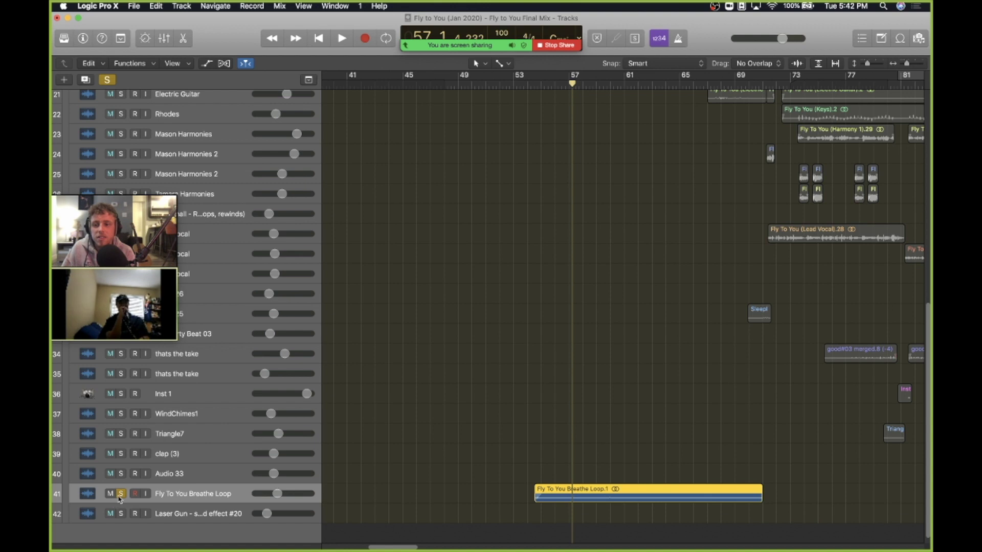
Step: Return the playhead to bar 54, turn off the Breathe Loop's solo and play the full mix
{"action": "left_click", "coordinate": [524, 83]}
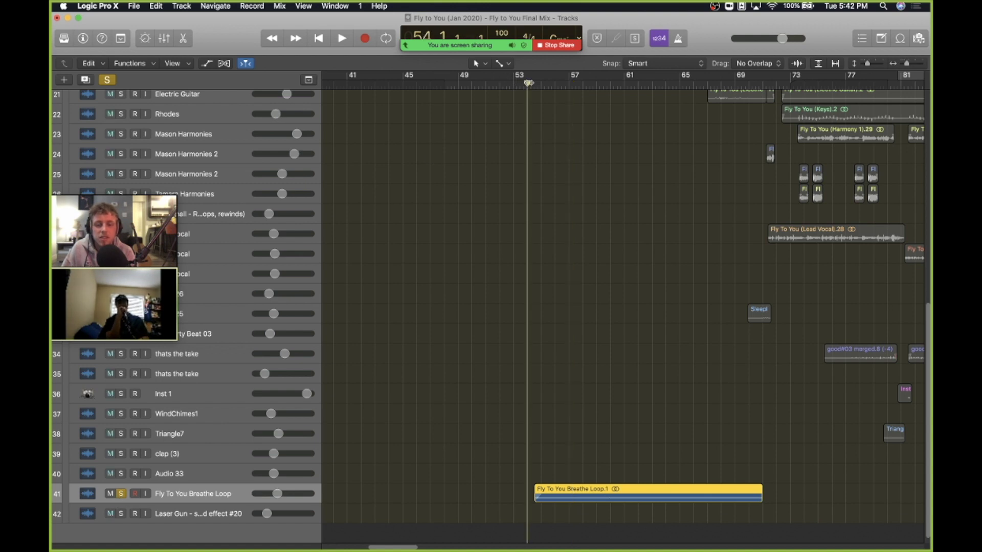
{"action": "left_click", "coordinate": [122, 493]}
{"action": "left_click", "coordinate": [627, 305]}
{"action": "key", "text": "space"}
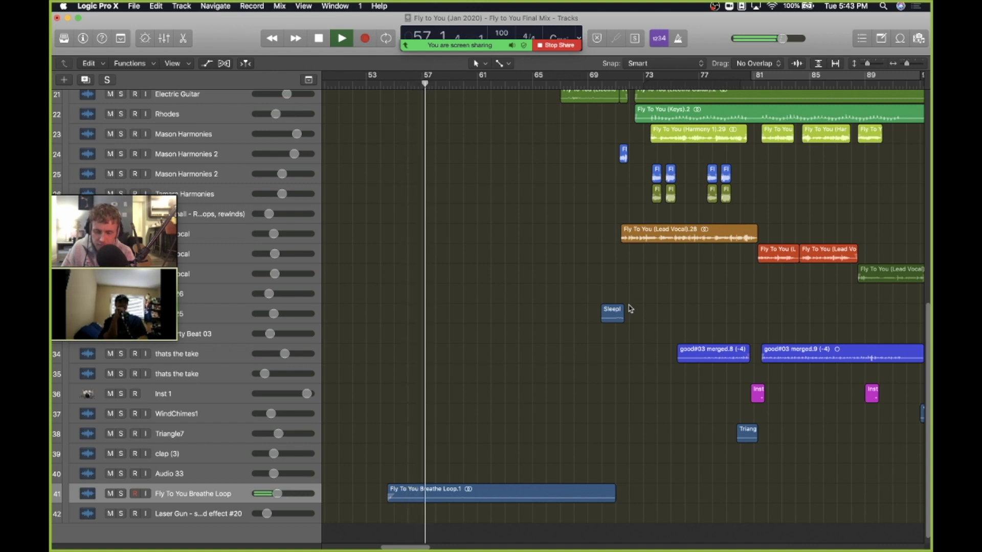
Step: Mute and unmute the Breathe Loop during playback to compare the mix, and stop in bar 63
{"action": "left_click", "coordinate": [110, 494]}
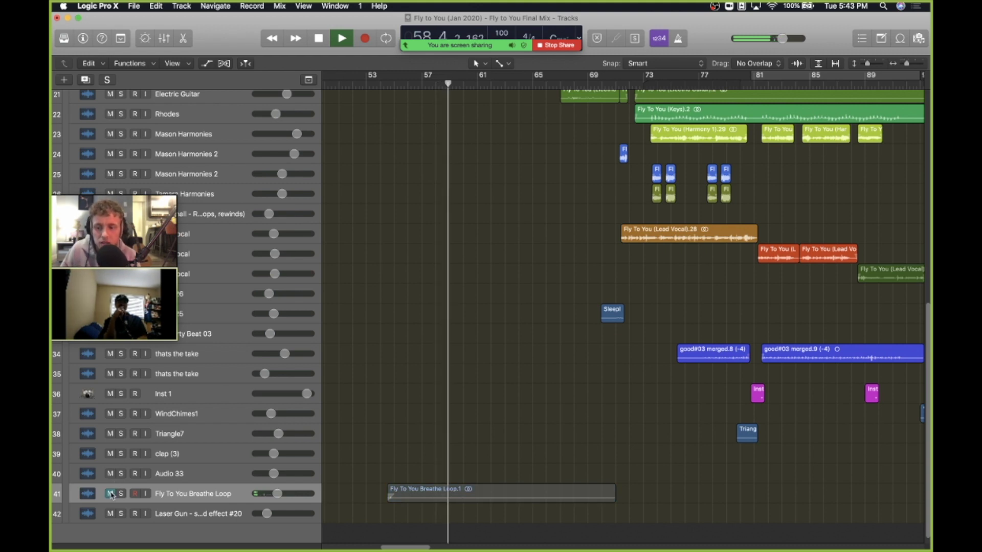
{"action": "left_click", "coordinate": [110, 494]}
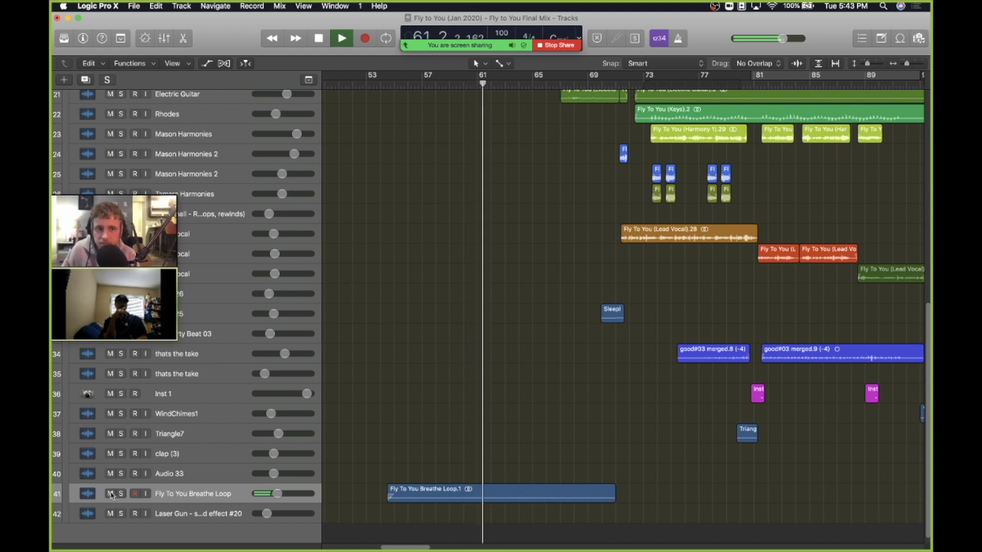
{"action": "mouse_move", "coordinate": [149, 208]}
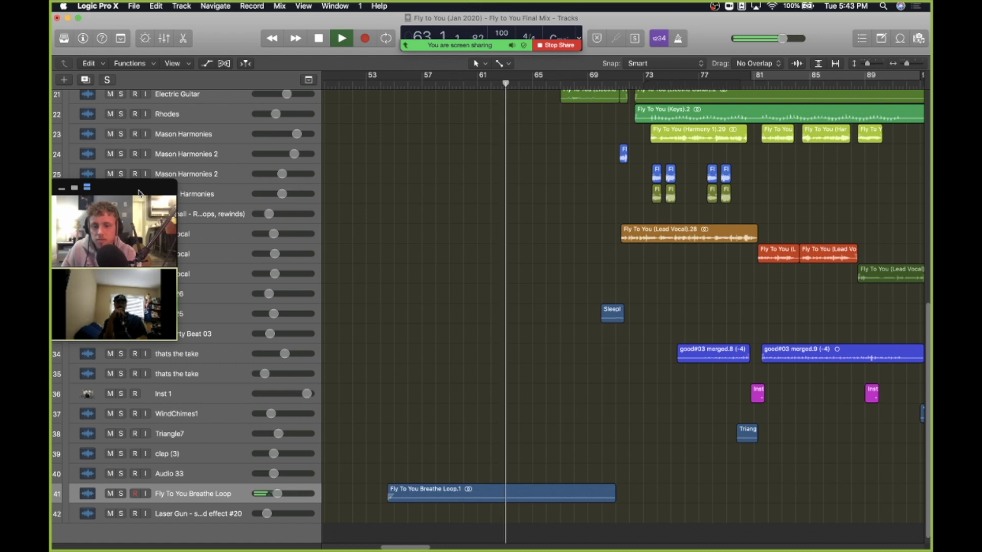
{"action": "key", "text": "space"}
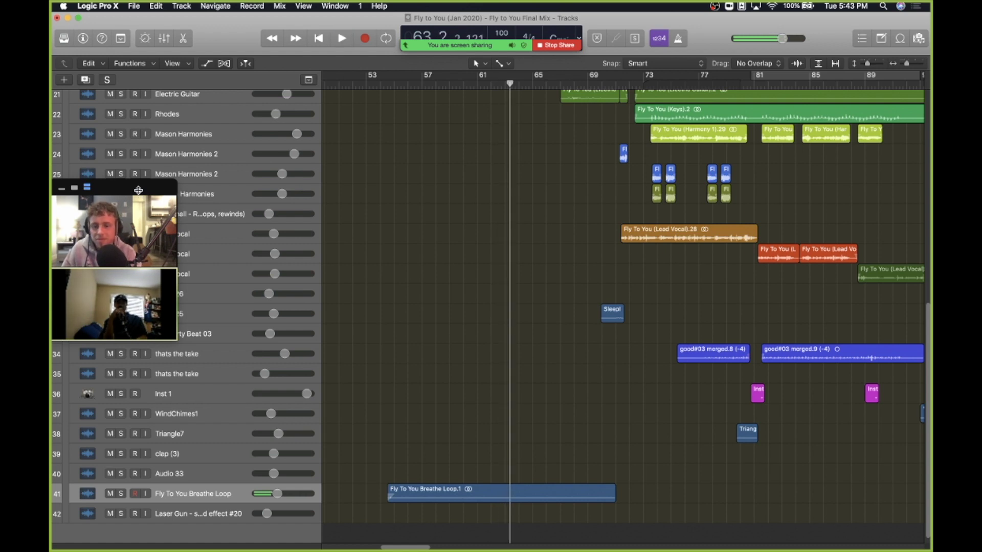
Step: Solo the Breathe Loop, play it briefly from bar 63, stop and turn the solo off
{"action": "left_click", "coordinate": [122, 493]}
{"action": "key", "text": "space"}
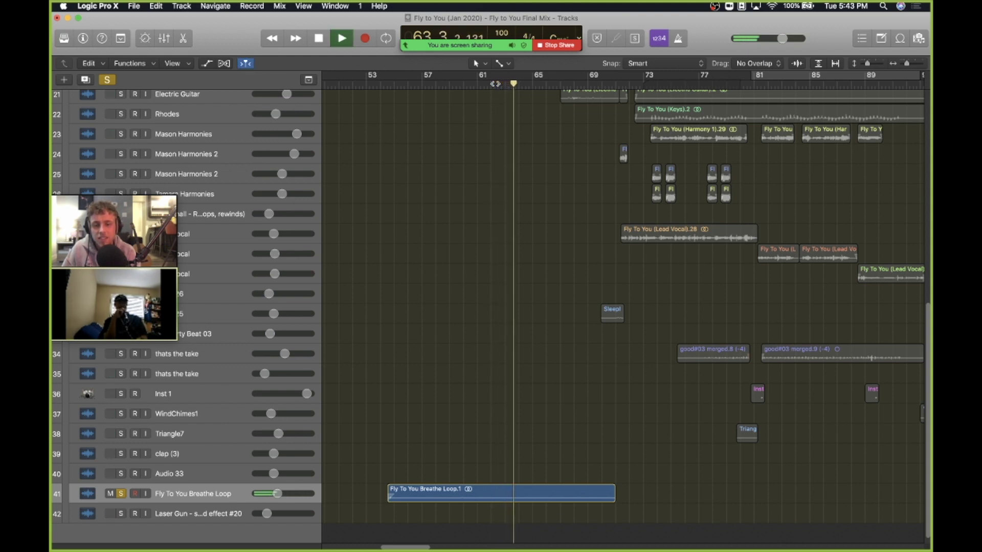
{"action": "key", "text": "space"}
{"action": "left_click", "coordinate": [121, 493]}
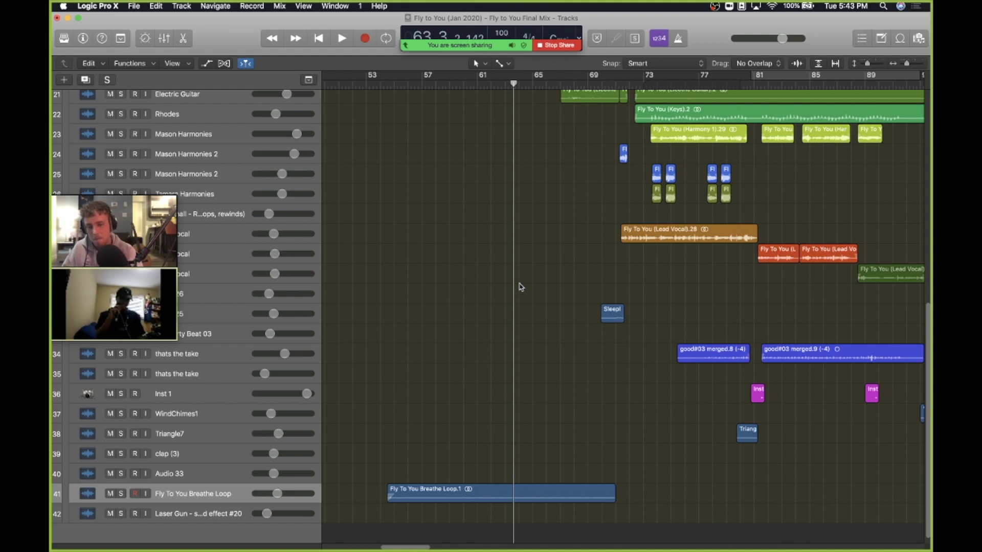
Step: Examine the region layout of the whole arrangement, from the Full Mix track down to the Breathe Loop and Laser Gun tracks
{"action": "scroll", "coordinate": [385, 402], "scroll_direction": "down", "scroll_amount": 1}
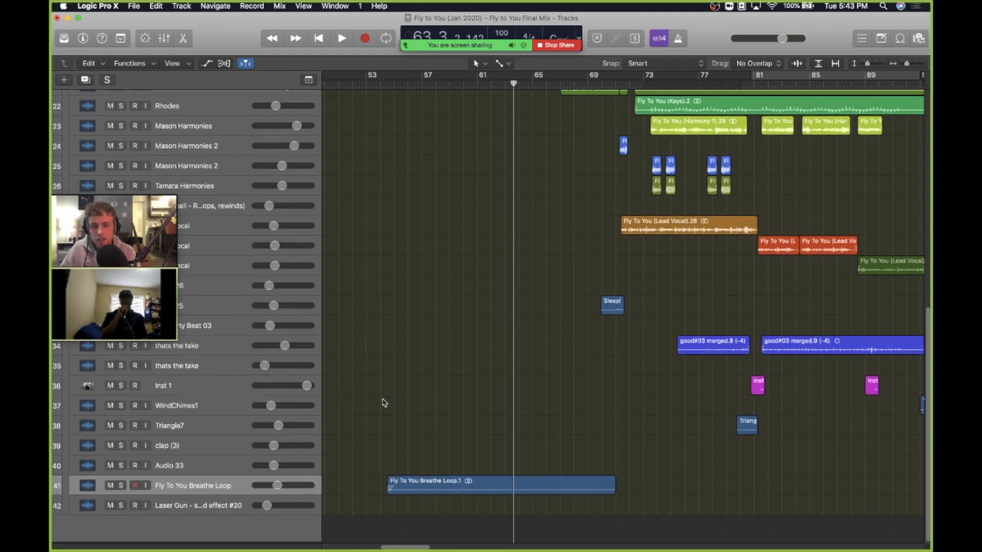
{"action": "scroll", "coordinate": [382, 401], "scroll_direction": "down", "scroll_amount": 5}
{"action": "scroll", "coordinate": [460, 326], "scroll_direction": "up", "scroll_amount": 10}
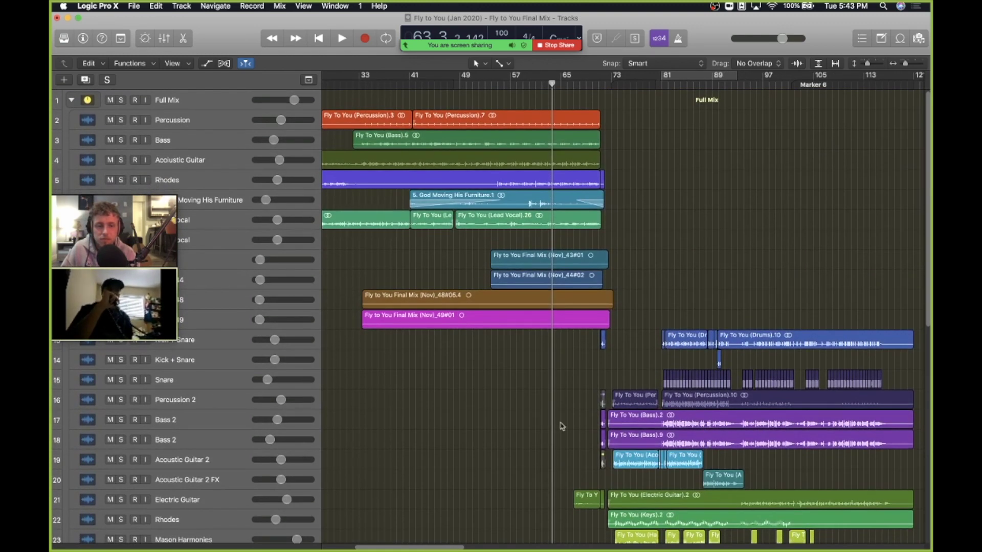
{"action": "scroll", "coordinate": [561, 425], "scroll_direction": "down", "scroll_amount": 10}
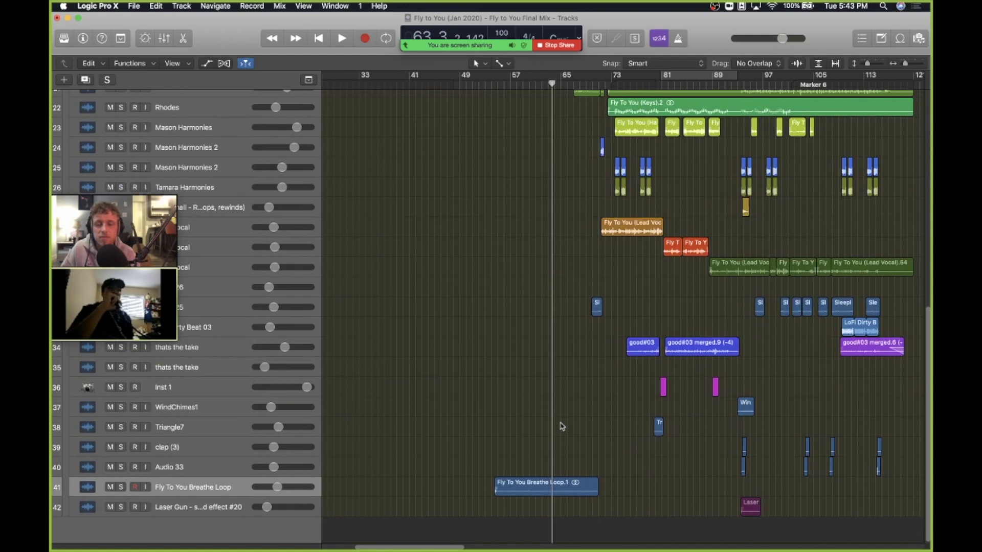
{"action": "scroll", "coordinate": [405, 458], "scroll_direction": "right", "scroll_amount": 3}
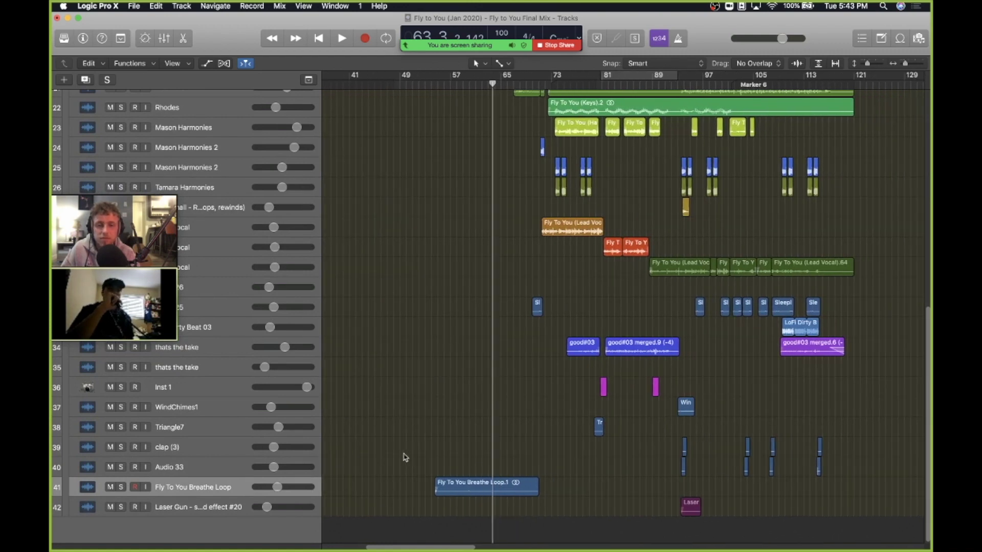
{"action": "scroll", "coordinate": [406, 458], "scroll_direction": "up", "scroll_amount": 10}
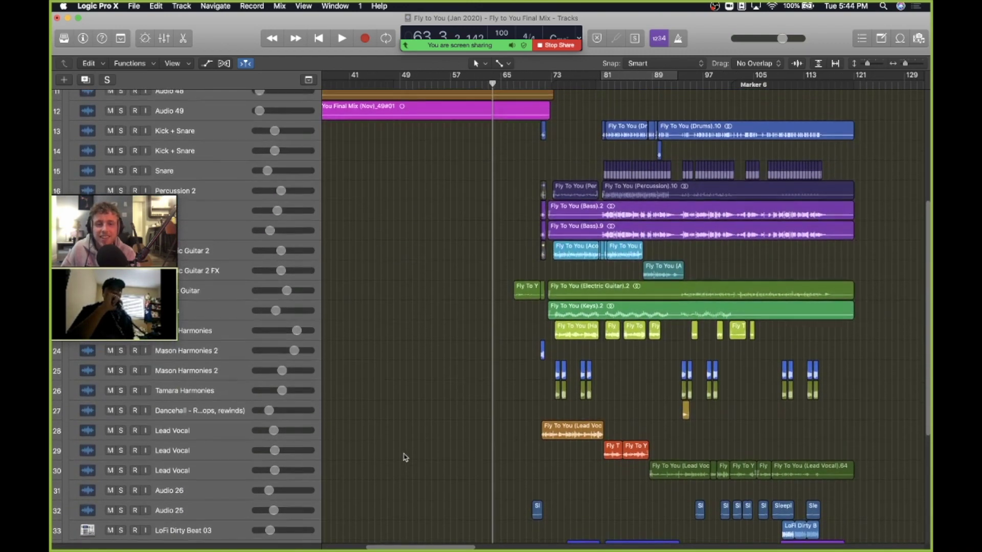
{"action": "scroll", "coordinate": [405, 457], "scroll_direction": "left", "scroll_amount": 10}
{"action": "scroll", "coordinate": [405, 457], "scroll_direction": "right", "scroll_amount": 2}
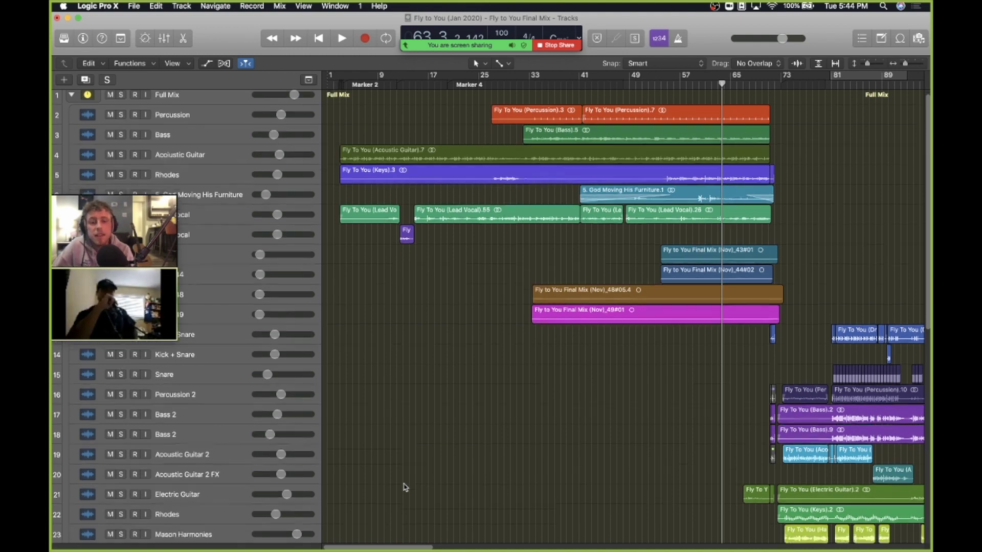
{"action": "scroll", "coordinate": [403, 486], "scroll_direction": "down", "scroll_amount": 10}
{"action": "scroll", "coordinate": [404, 486], "scroll_direction": "right", "scroll_amount": 5}
{"action": "scroll", "coordinate": [621, 427], "scroll_direction": "right", "scroll_amount": 1}
{"action": "scroll", "coordinate": [639, 424], "scroll_direction": "left", "scroll_amount": 5}
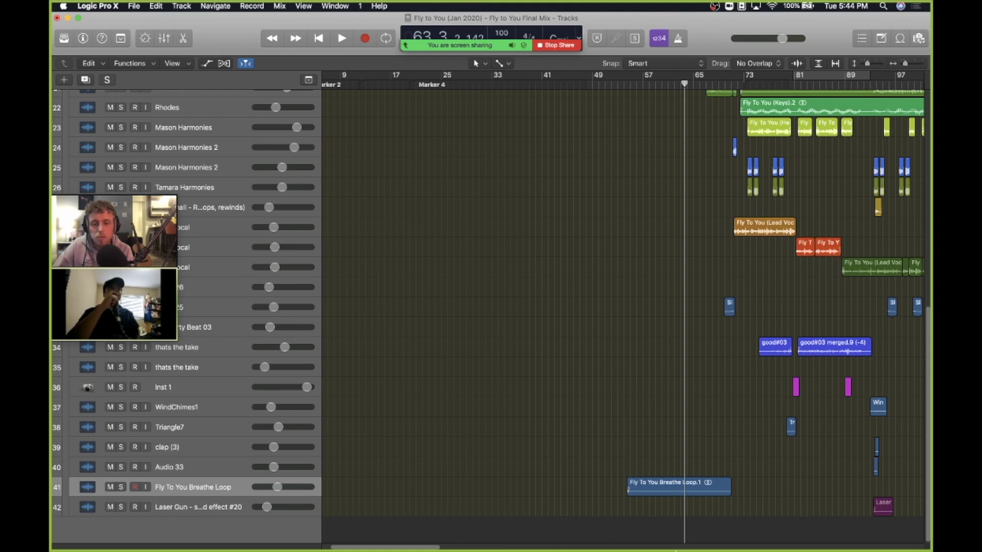
Step: Bring up the minimized "Fly To You New Mix copy" project window and enlarge it to fill the screen
{"action": "mouse_move", "coordinate": [679, 543]}
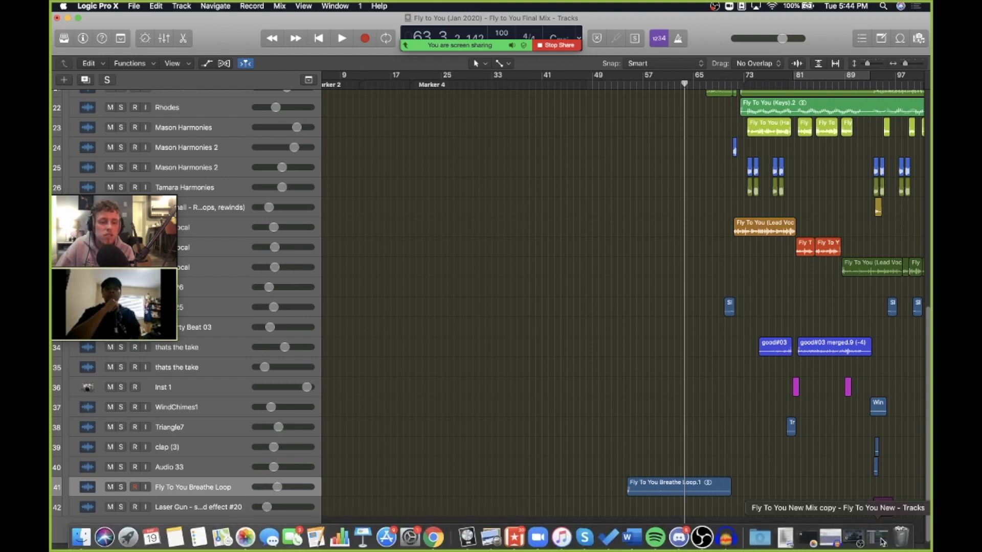
{"action": "left_click", "coordinate": [881, 542]}
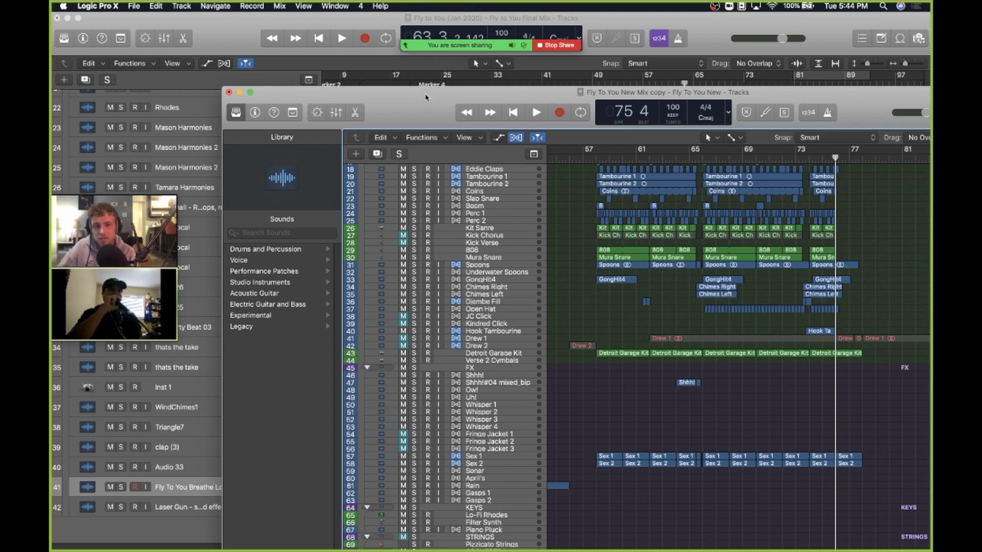
{"action": "double_click", "coordinate": [425, 95]}
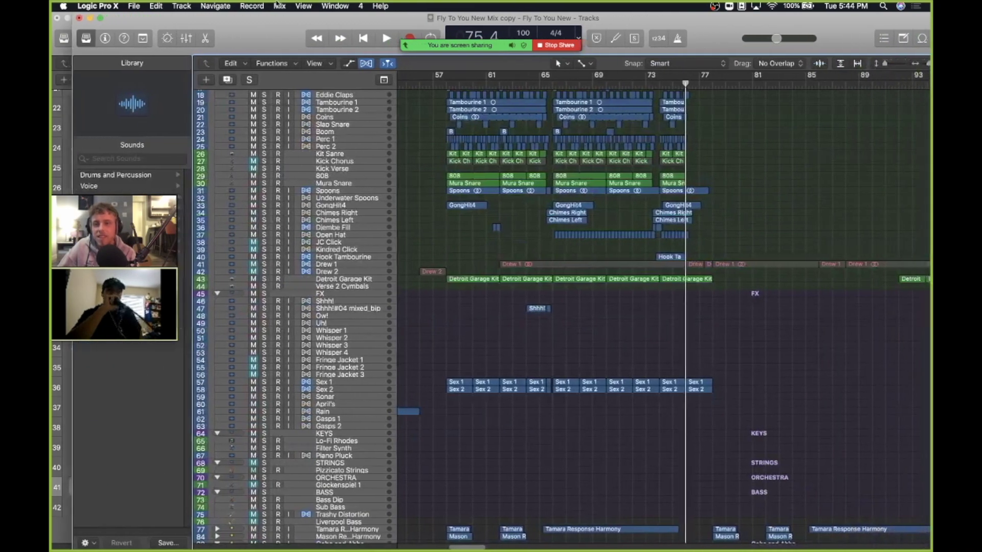
Step: Examine the New Mix copy arrangement from bar 1, reviewing its tracks from the drums down to Orchestral Kit
{"action": "scroll", "coordinate": [380, 150], "scroll_direction": "left", "scroll_amount": 15}
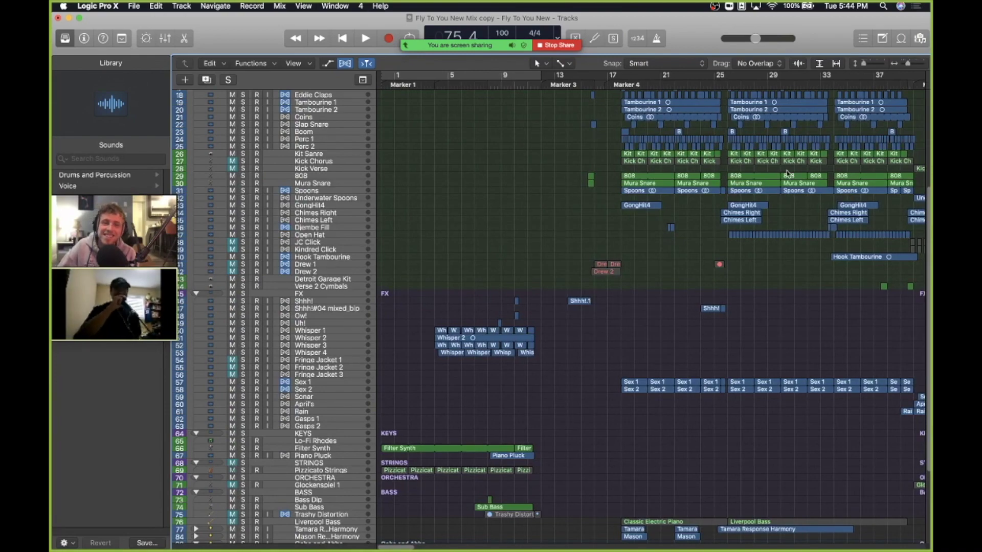
{"action": "scroll", "coordinate": [787, 172], "scroll_direction": "down", "scroll_amount": 8}
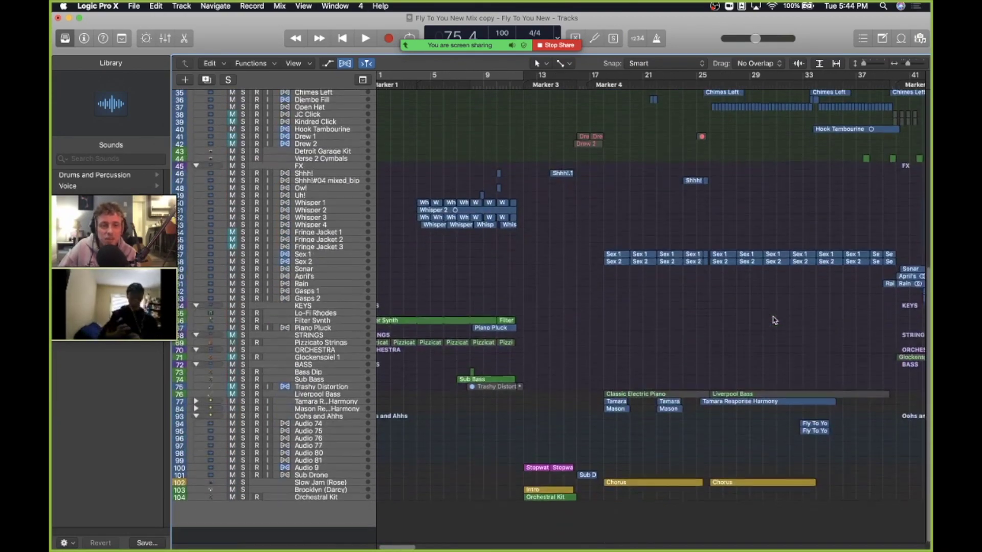
{"action": "scroll", "coordinate": [774, 320], "scroll_direction": "up", "scroll_amount": 10}
{"action": "scroll", "coordinate": [501, 201], "scroll_direction": "up", "scroll_amount": 5}
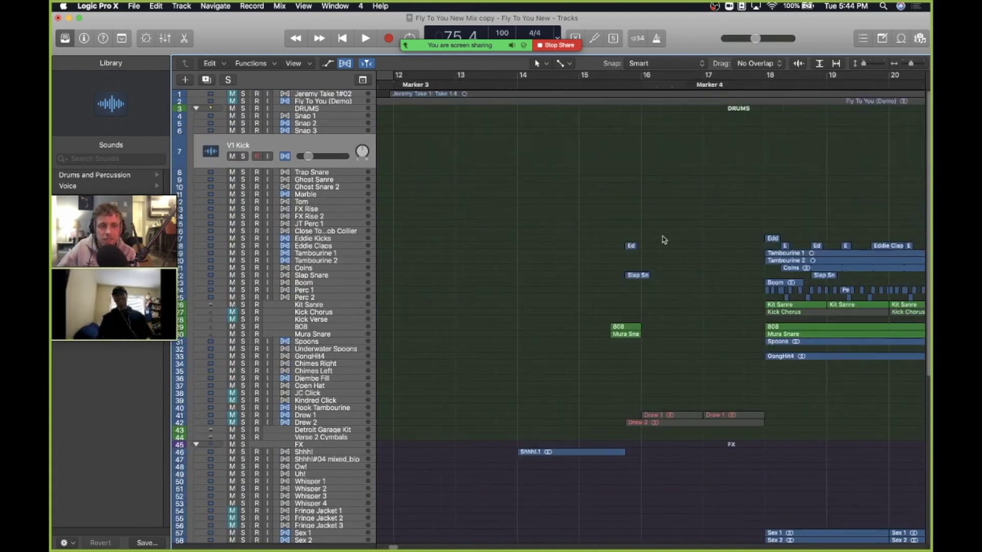
{"action": "scroll", "coordinate": [663, 240], "scroll_direction": "down", "scroll_amount": 8}
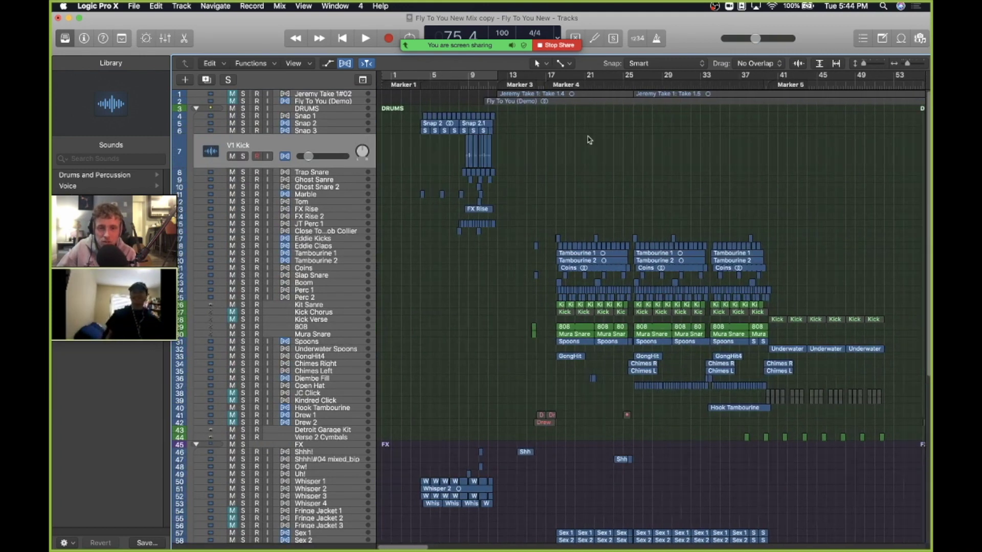
Step: Return the playhead to the project start and examine the whole arrangement from the drums down to Orchestral Kit
{"action": "left_click", "coordinate": [570, 84]}
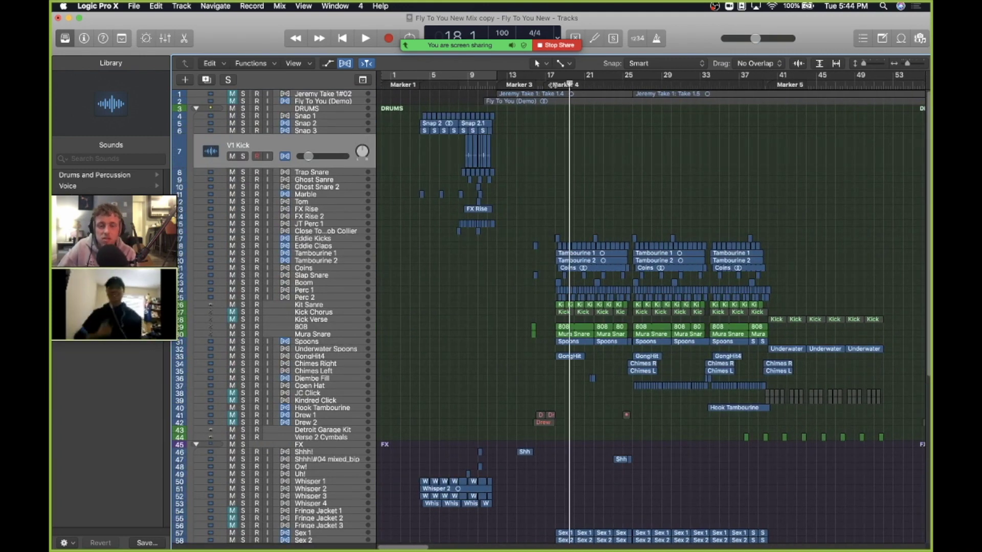
{"action": "scroll", "coordinate": [563, 158], "scroll_direction": "down", "scroll_amount": 15}
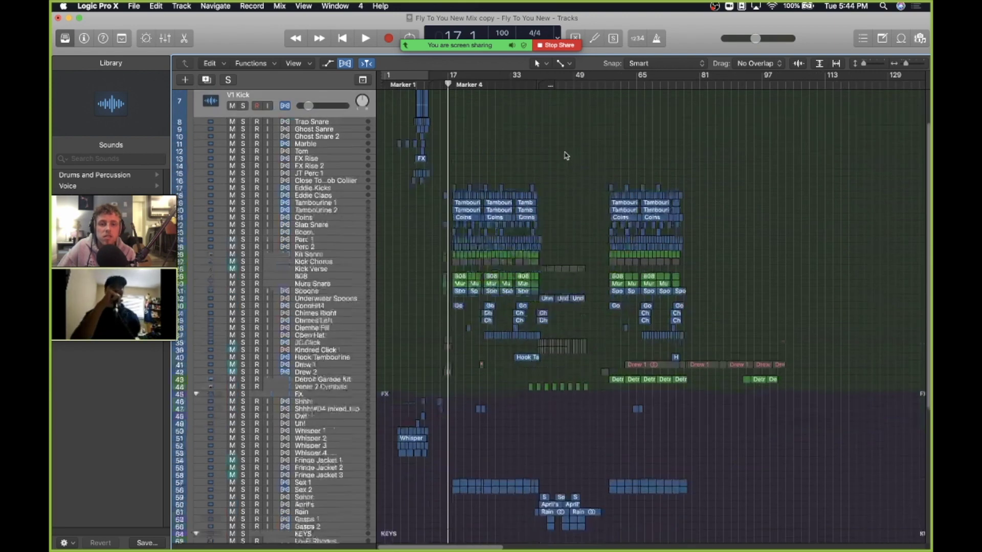
{"action": "scroll", "coordinate": [569, 210], "scroll_direction": "up", "scroll_amount": 3}
{"action": "key", "text": "Return"}
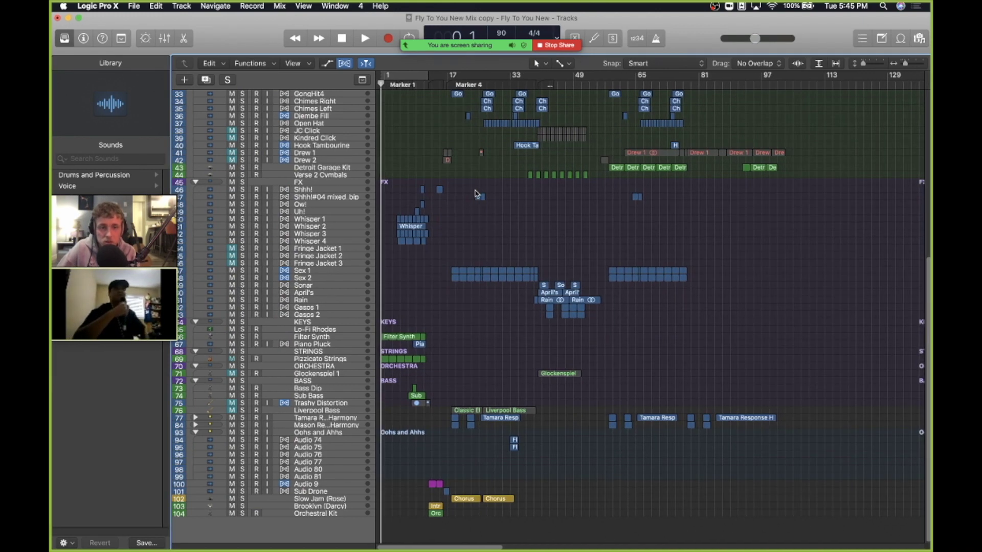
{"action": "scroll", "coordinate": [475, 194], "scroll_direction": "up", "scroll_amount": 10}
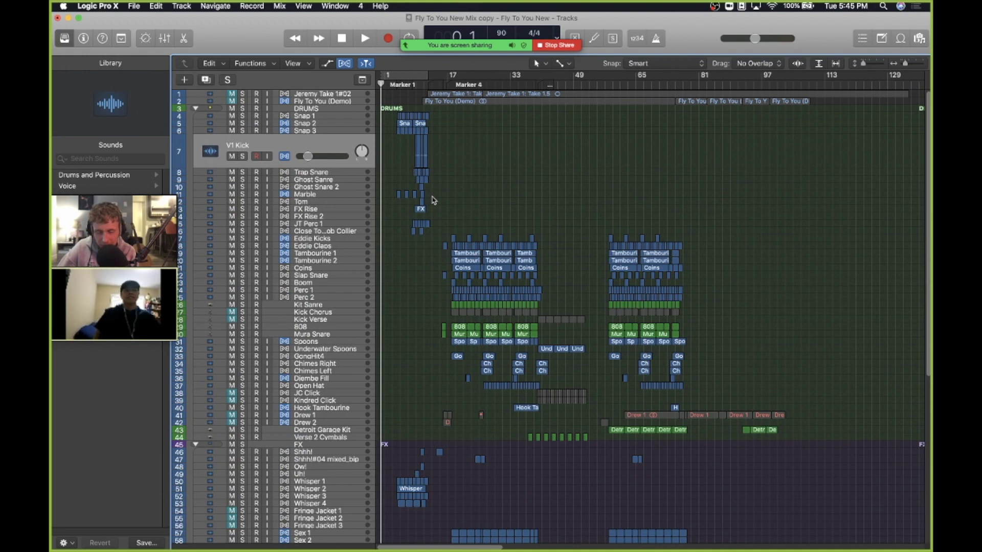
{"action": "scroll", "coordinate": [432, 199], "scroll_direction": "down", "scroll_amount": 8}
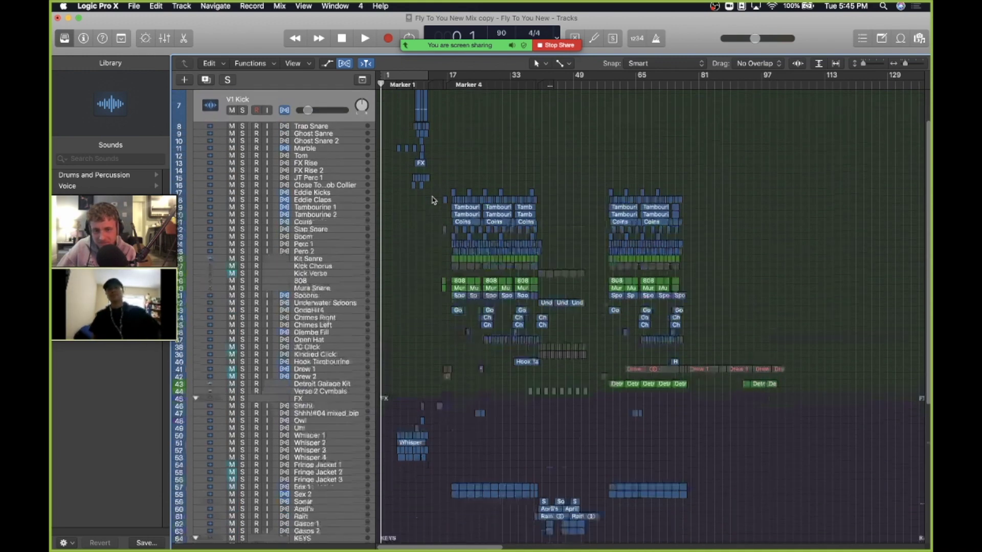
Step: Play the intro from bar 1, raise the master volume in small increments while listening, and stop around bar 12
{"action": "key", "text": "space"}
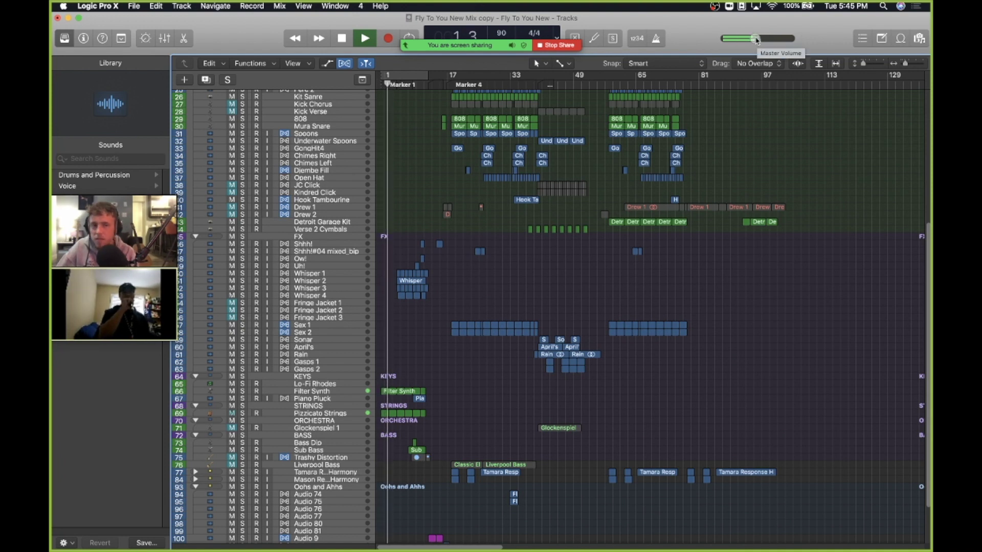
{"action": "left_click_drag", "start_coordinate": [756, 41], "coordinate": [764, 41]}
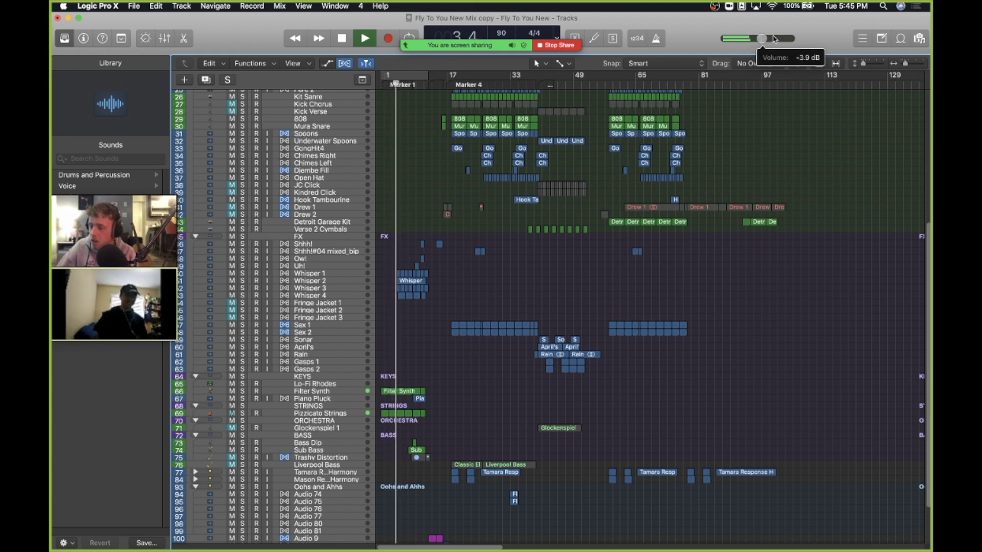
{"action": "left_click_drag", "start_coordinate": [776, 39], "coordinate": [776, 40]}
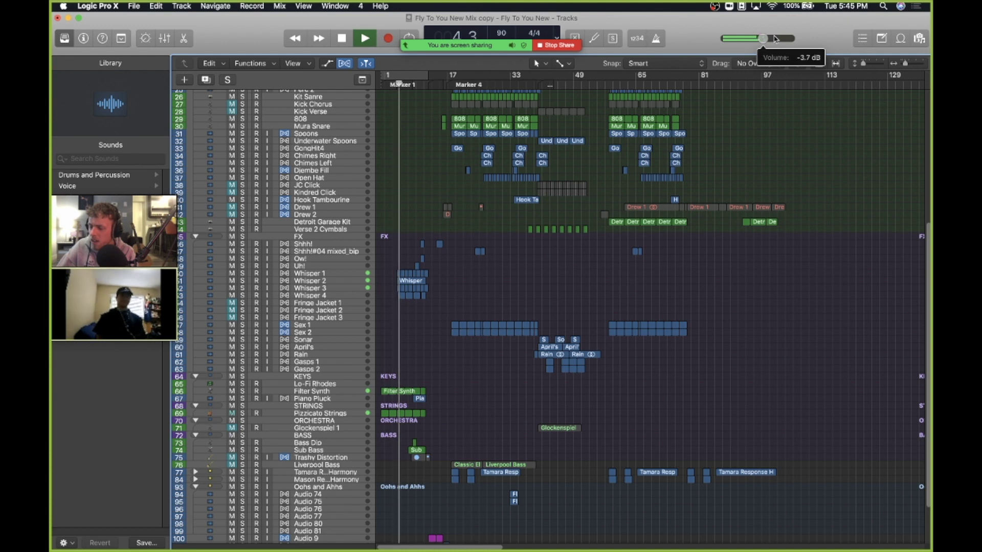
{"action": "left_click_drag", "start_coordinate": [777, 39], "coordinate": [778, 40]}
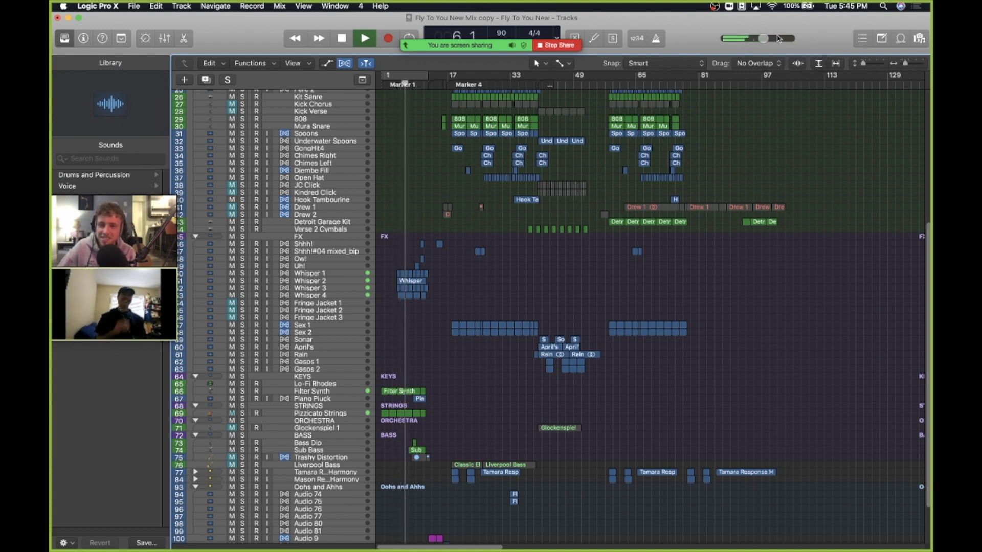
{"action": "left_click_drag", "start_coordinate": [767, 40], "coordinate": [773, 40]}
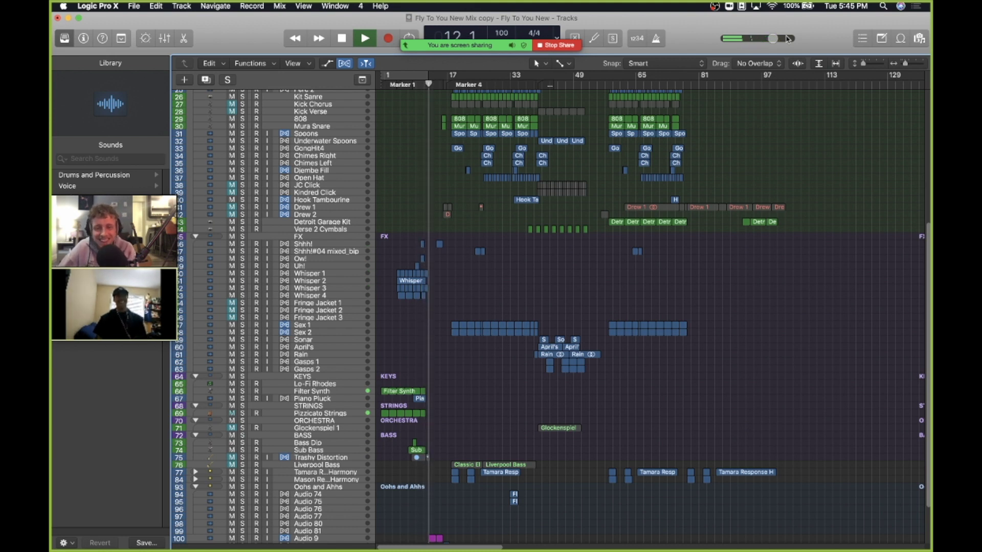
{"action": "key", "text": "space"}
Step: Play from bar 10 on a closer timeline view and raise the master volume a little further
{"action": "key", "text": "super+Right"}
{"action": "key", "text": "super+Right"}
{"action": "key", "text": "super+Right"}
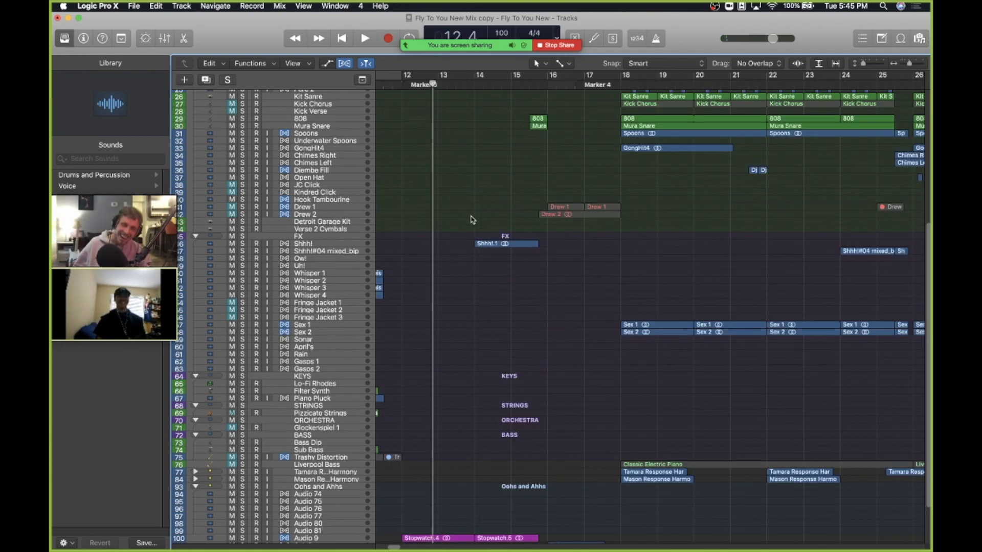
{"action": "scroll", "coordinate": [495, 296], "scroll_direction": "down", "scroll_amount": 5}
{"action": "scroll", "coordinate": [495, 296], "scroll_direction": "left", "scroll_amount": 5}
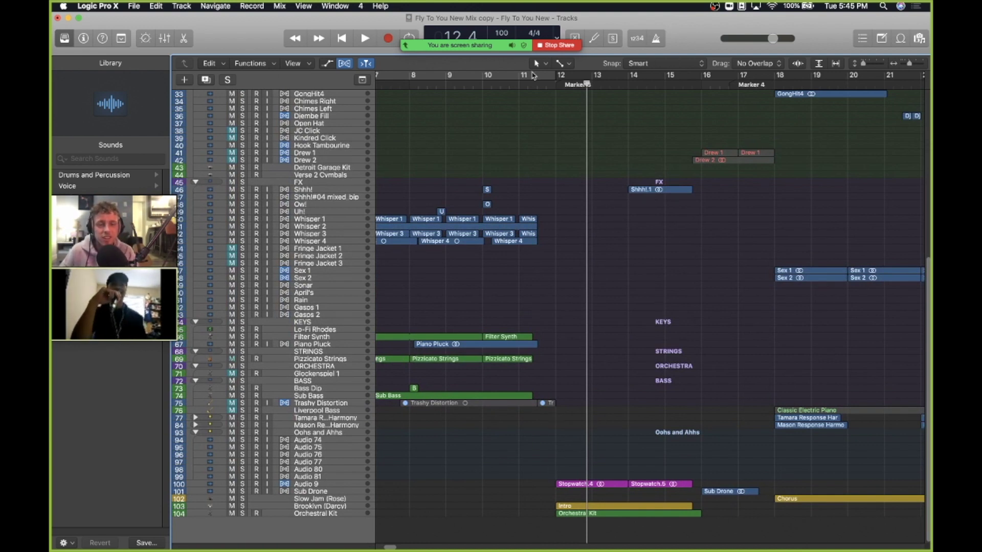
{"action": "left_click", "coordinate": [501, 82]}
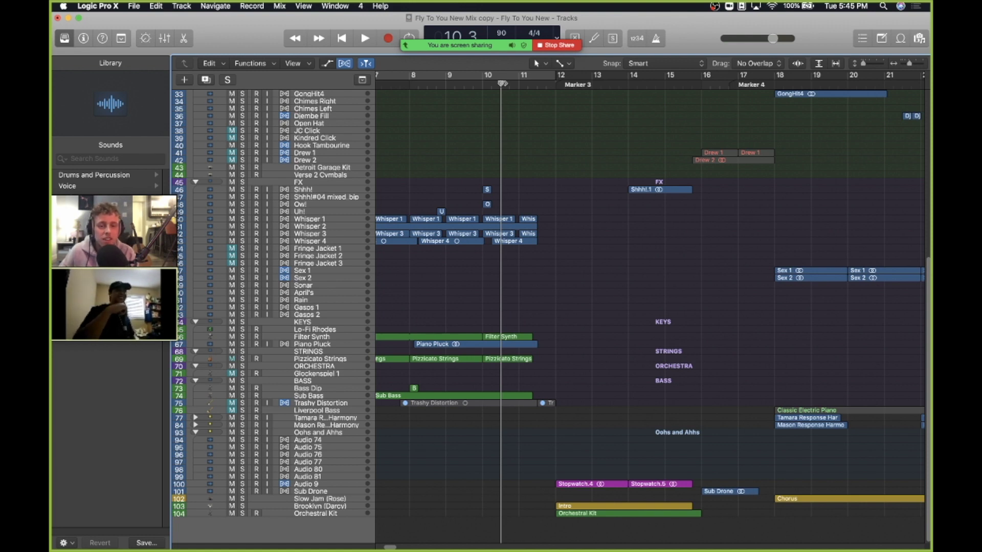
{"action": "left_click_drag", "start_coordinate": [501, 84], "coordinate": [482, 85]}
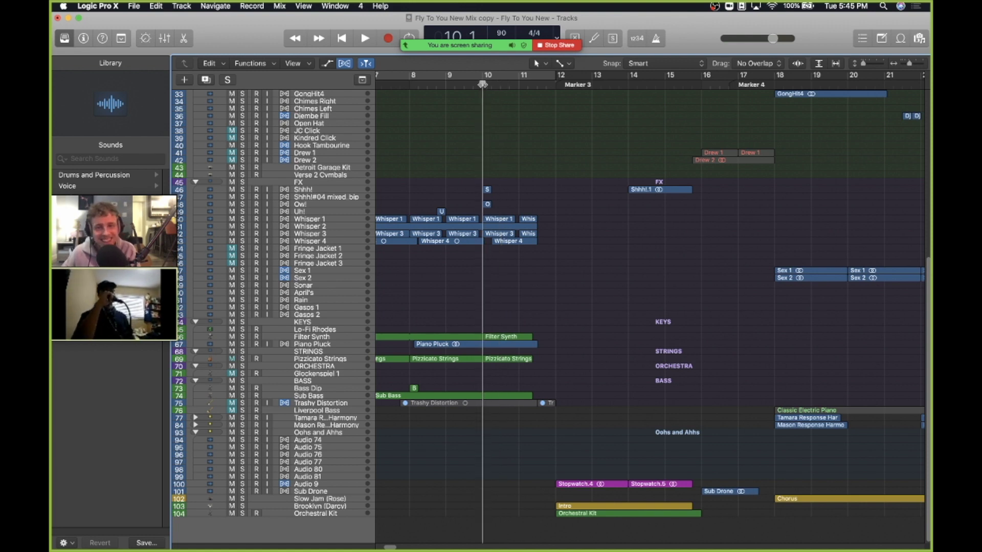
{"action": "key", "text": "space"}
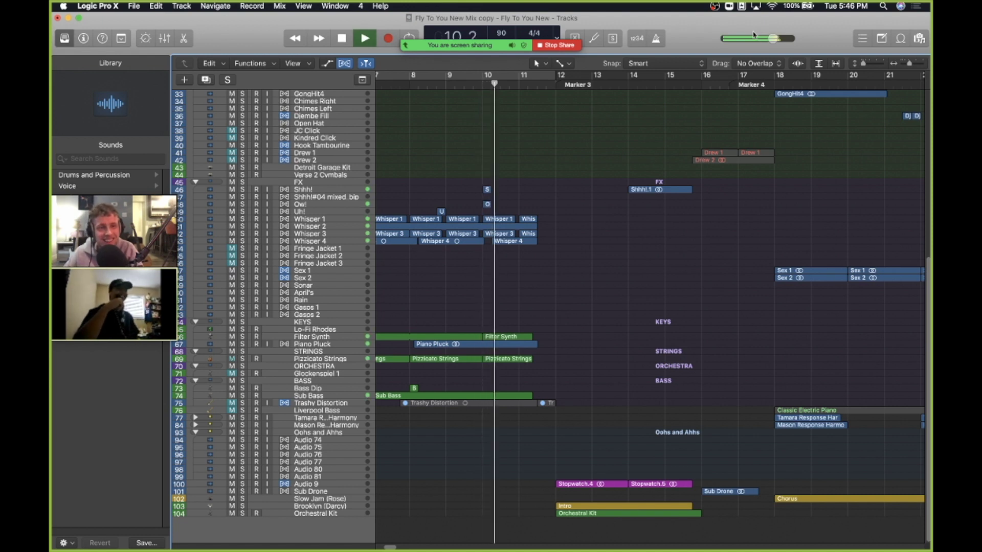
{"action": "mouse_move", "coordinate": [775, 41]}
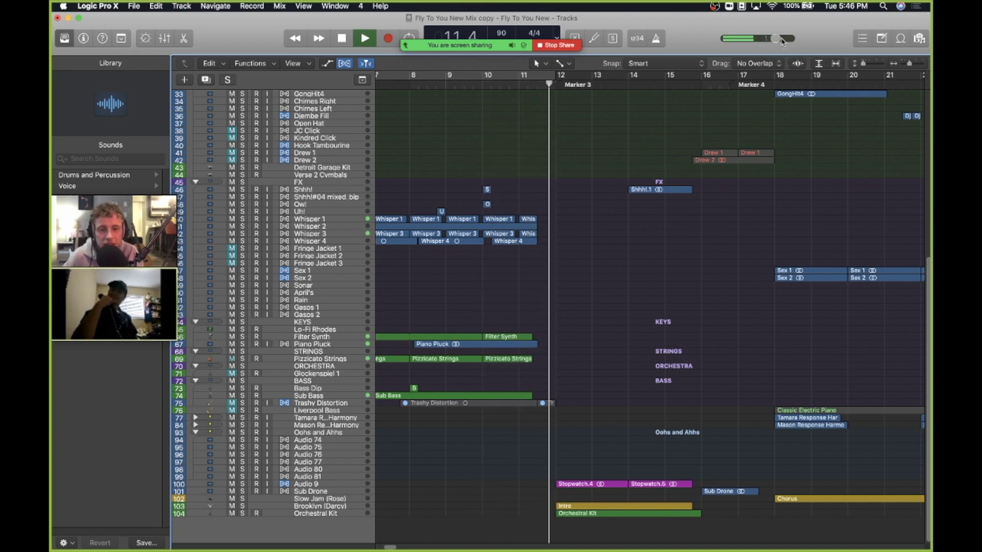
{"action": "left_click_drag", "start_coordinate": [783, 41], "coordinate": [790, 41]}
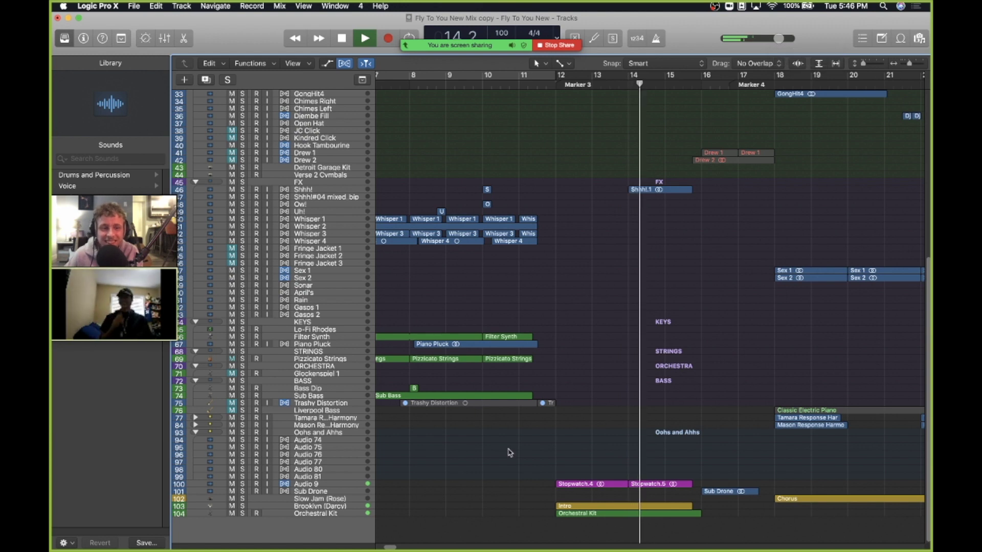
Step: Follow playback past Marker 4 to about bar 22, reviewing the lower tracks and the drum regions, and stop it
{"action": "scroll", "coordinate": [508, 452], "scroll_direction": "right", "scroll_amount": 5}
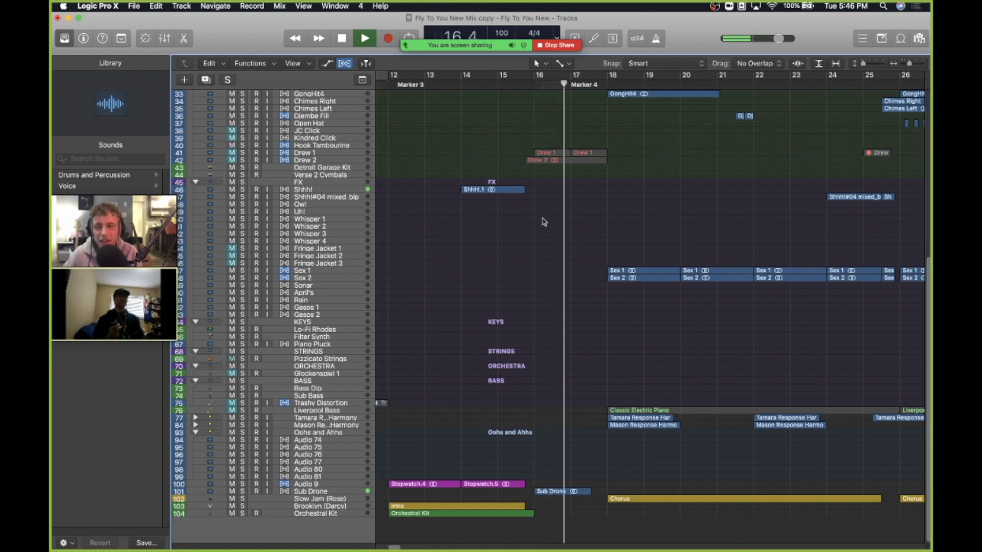
{"action": "scroll", "coordinate": [586, 257], "scroll_direction": "right", "scroll_amount": 3}
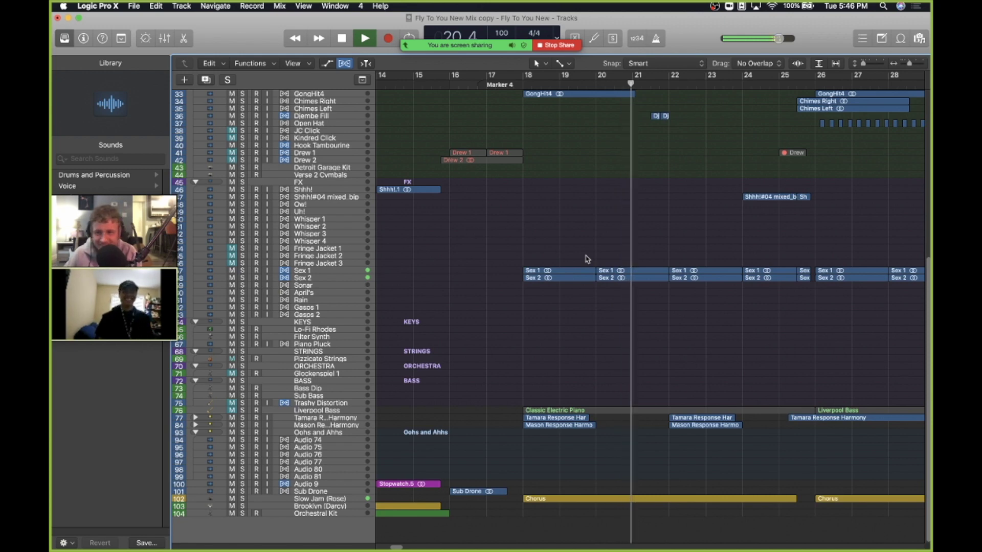
{"action": "scroll", "coordinate": [587, 259], "scroll_direction": "up", "scroll_amount": 10}
{"action": "scroll", "coordinate": [587, 259], "scroll_direction": "right", "scroll_amount": 5}
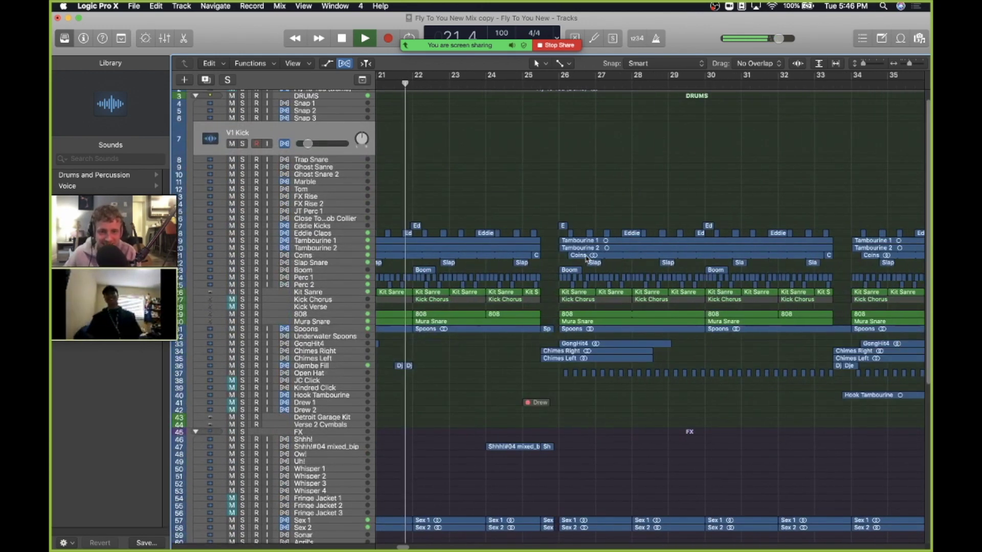
{"action": "scroll", "coordinate": [587, 259], "scroll_direction": "left", "scroll_amount": 4}
{"action": "scroll", "coordinate": [320, 122], "scroll_direction": "up", "scroll_amount": 1}
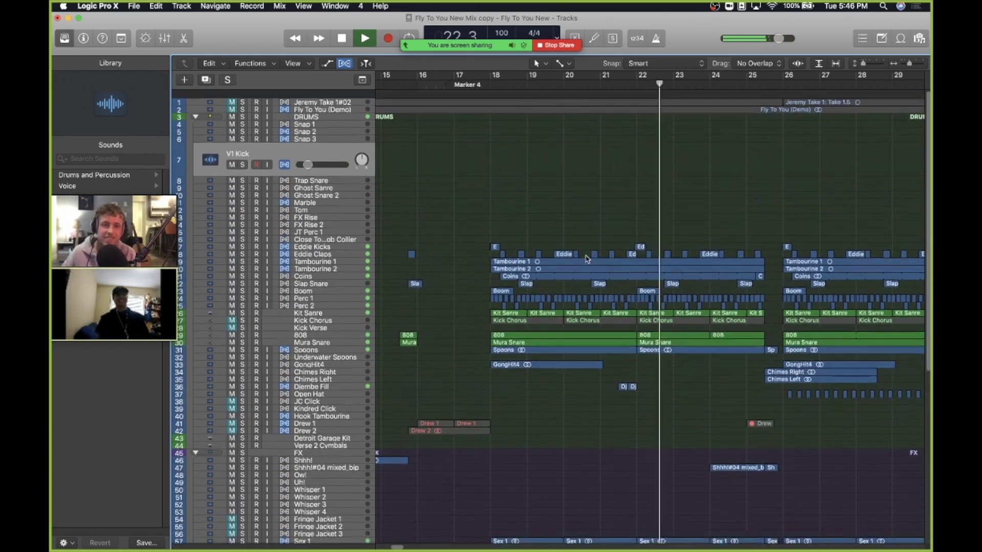
{"action": "key", "text": "space"}
Step: Unmute the Fly To You (Demo) track, restart playback from just before bar 16, and unmute the vocal take on track 1
{"action": "left_click", "coordinate": [303, 101]}
{"action": "double_click", "coordinate": [414, 77]}
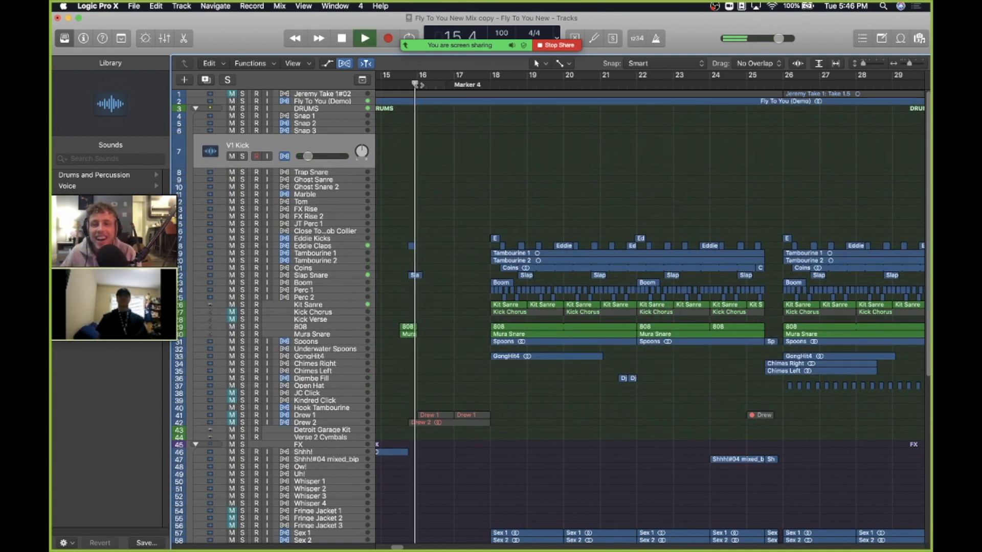
{"action": "left_click", "coordinate": [233, 94]}
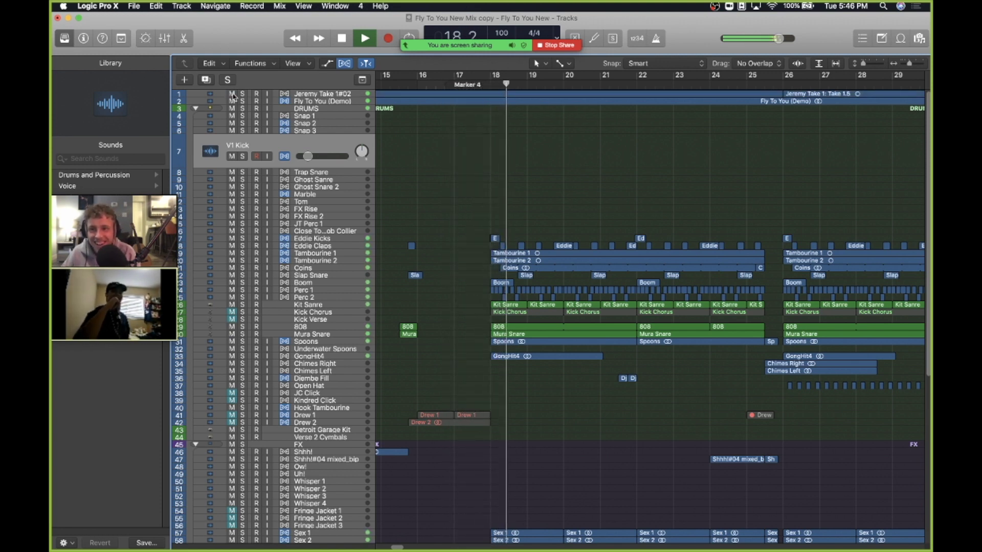
Step: Select the Fly To You (Demo) track and adjust its volume while the chorus plays
{"action": "scroll", "coordinate": [632, 195], "scroll_direction": "right", "scroll_amount": 5}
{"action": "scroll", "coordinate": [632, 195], "scroll_direction": "left", "scroll_amount": 6}
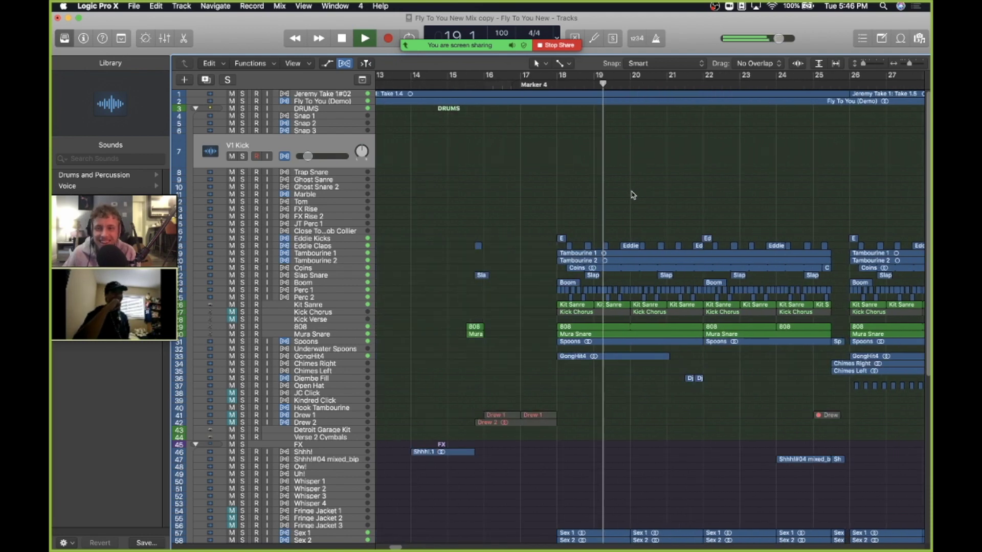
{"action": "scroll", "coordinate": [633, 195], "scroll_direction": "right", "scroll_amount": 4}
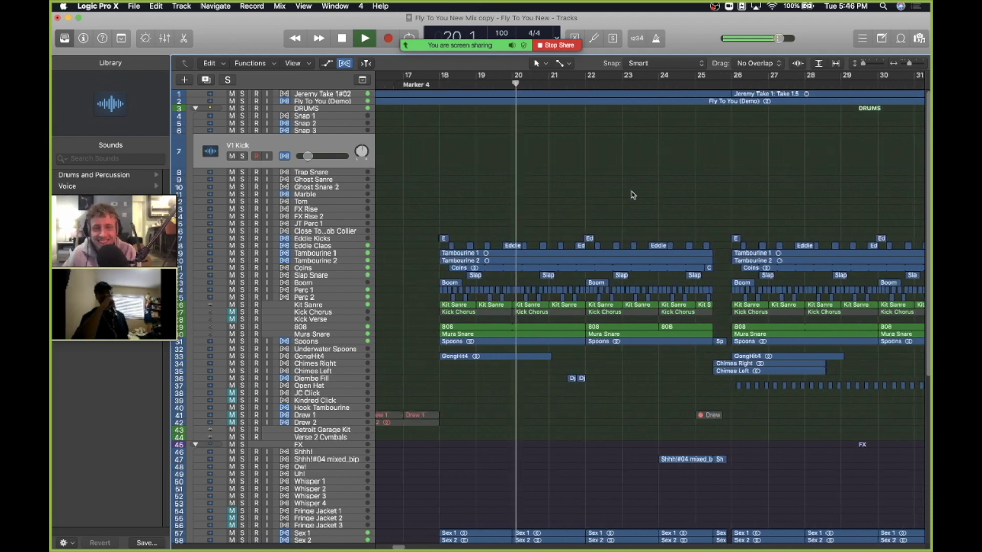
{"action": "left_click", "coordinate": [328, 101]}
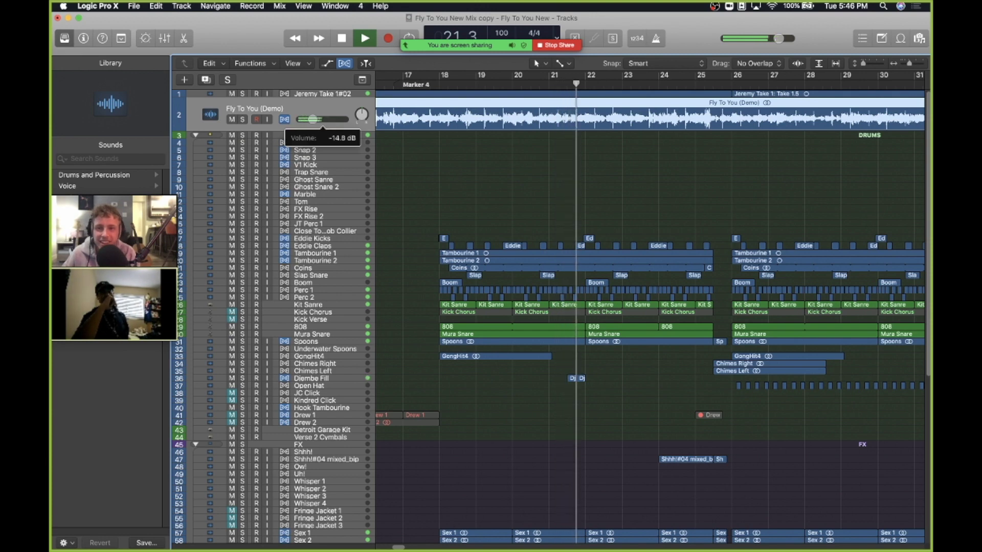
{"action": "left_click_drag", "start_coordinate": [310, 119], "coordinate": [331, 122]}
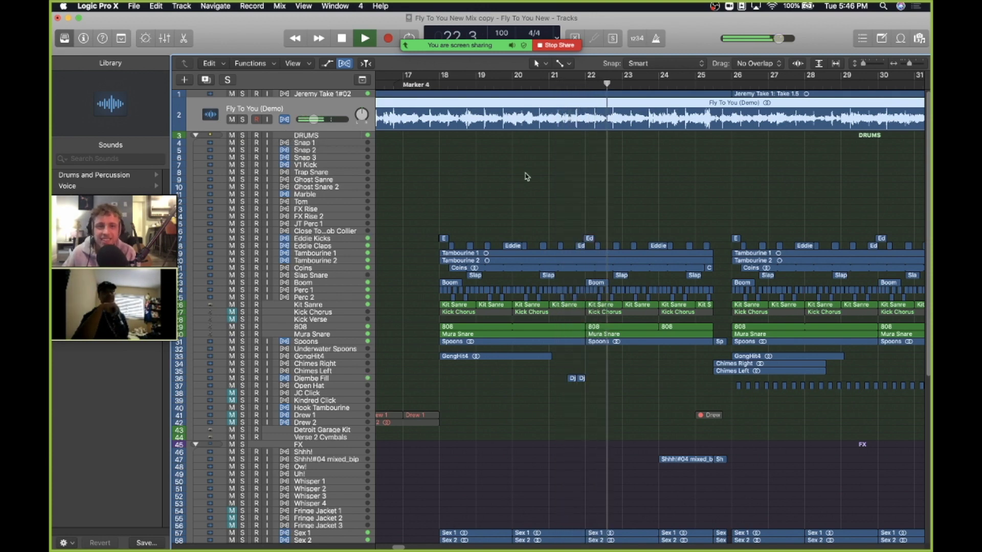
Step: Follow chorus playback through bars 23 to 27, reviewing the drum, FX and harmony tracks, and stop it
{"action": "scroll", "coordinate": [727, 187], "scroll_direction": "right", "scroll_amount": 5}
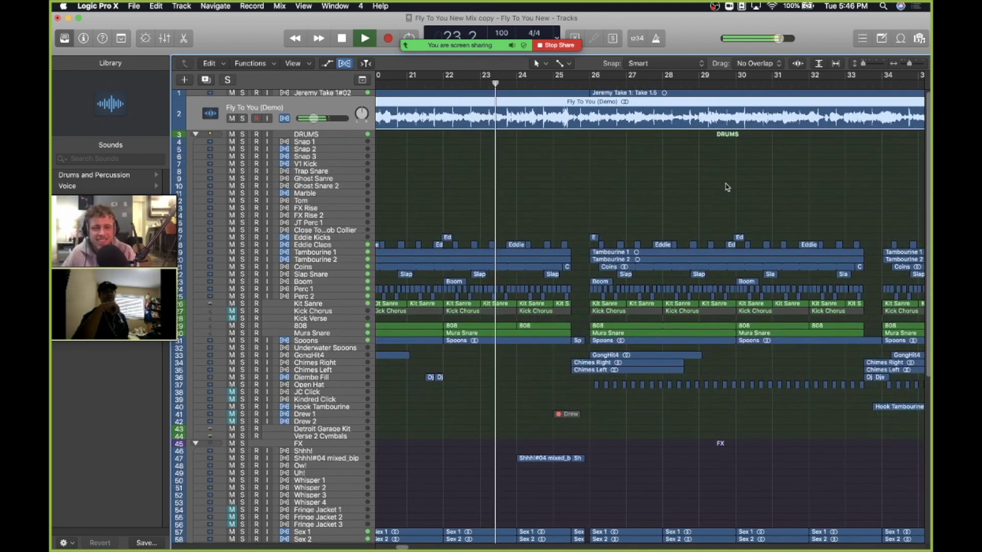
{"action": "scroll", "coordinate": [716, 260], "scroll_direction": "down", "scroll_amount": 10}
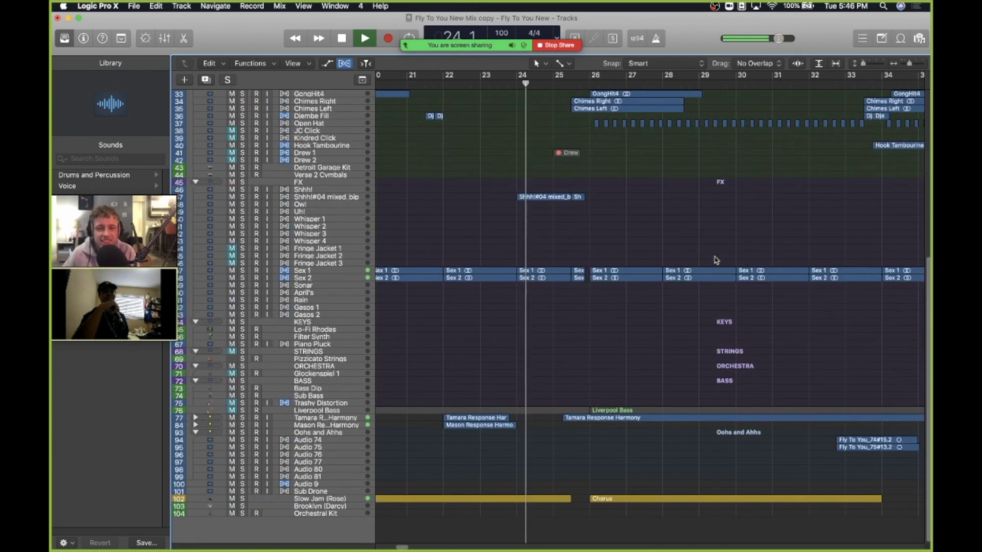
{"action": "scroll", "coordinate": [716, 260], "scroll_direction": "up", "scroll_amount": 5}
{"action": "scroll", "coordinate": [716, 260], "scroll_direction": "right", "scroll_amount": 4}
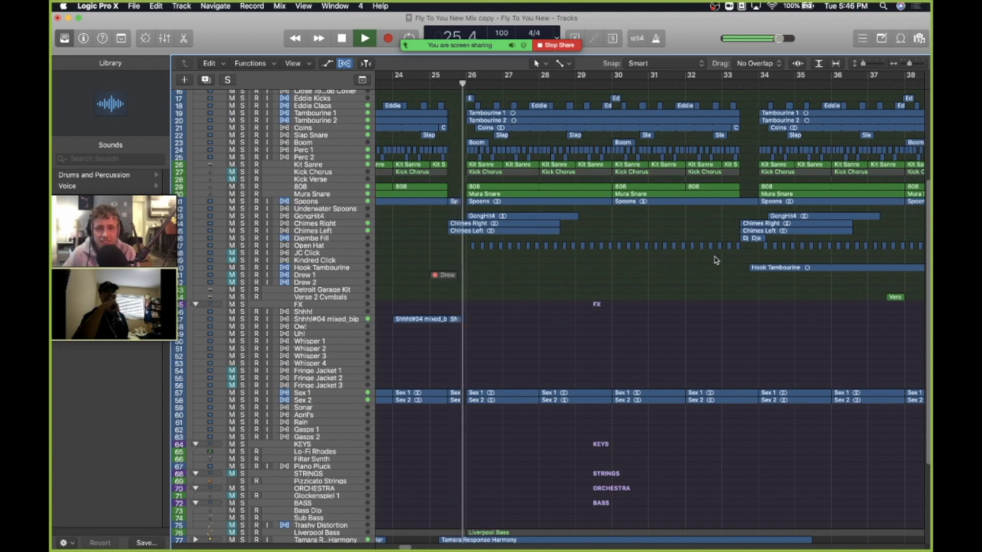
{"action": "scroll", "coordinate": [531, 214], "scroll_direction": "up", "scroll_amount": 6}
{"action": "scroll", "coordinate": [607, 221], "scroll_direction": "down", "scroll_amount": 1}
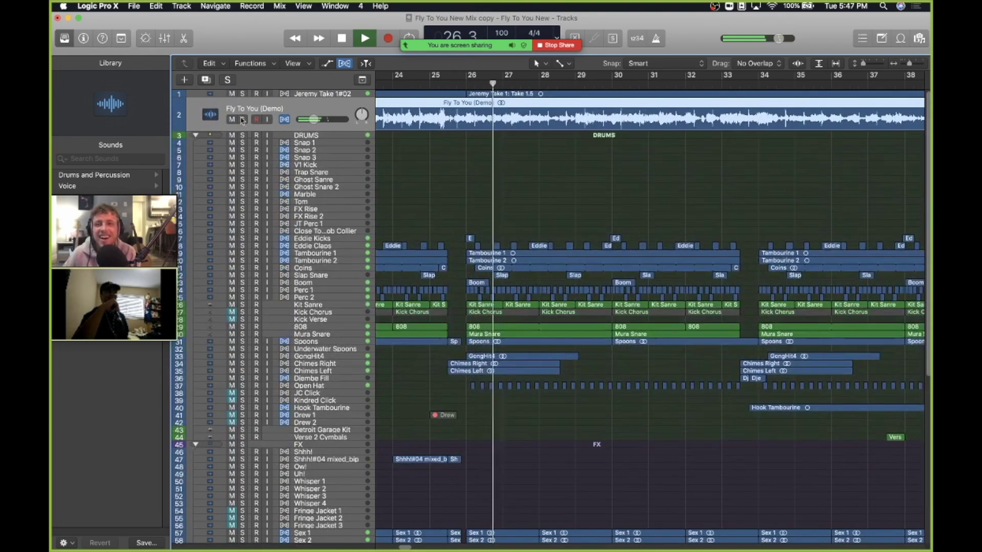
{"action": "key", "text": "ctrl+m"}
{"action": "scroll", "coordinate": [606, 222], "scroll_direction": "down", "scroll_amount": 10}
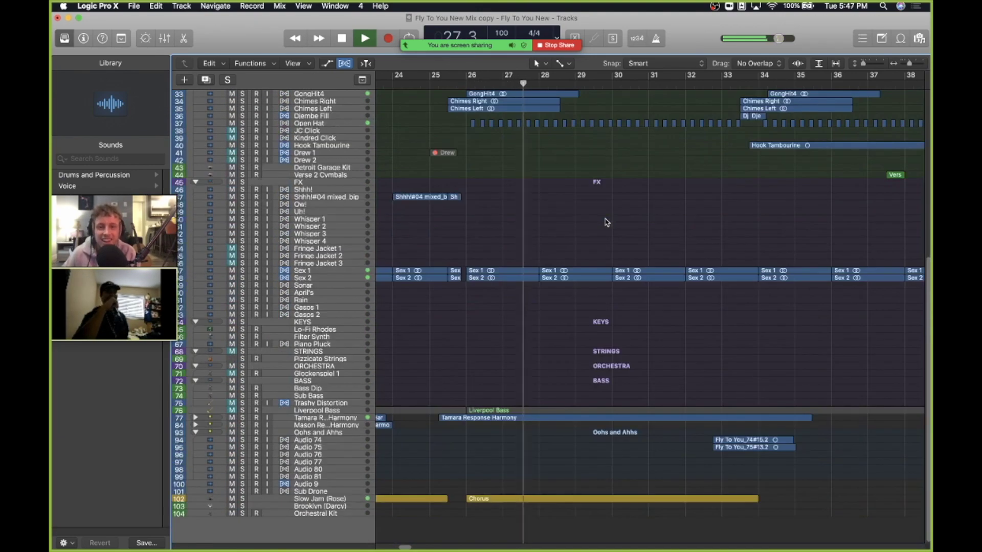
{"action": "key", "text": "space"}
Step: Examine the regions around bars 20 to 43, from the drum tracks down to Orchestral Kit
{"action": "scroll", "coordinate": [472, 441], "scroll_direction": "left", "scroll_amount": 5}
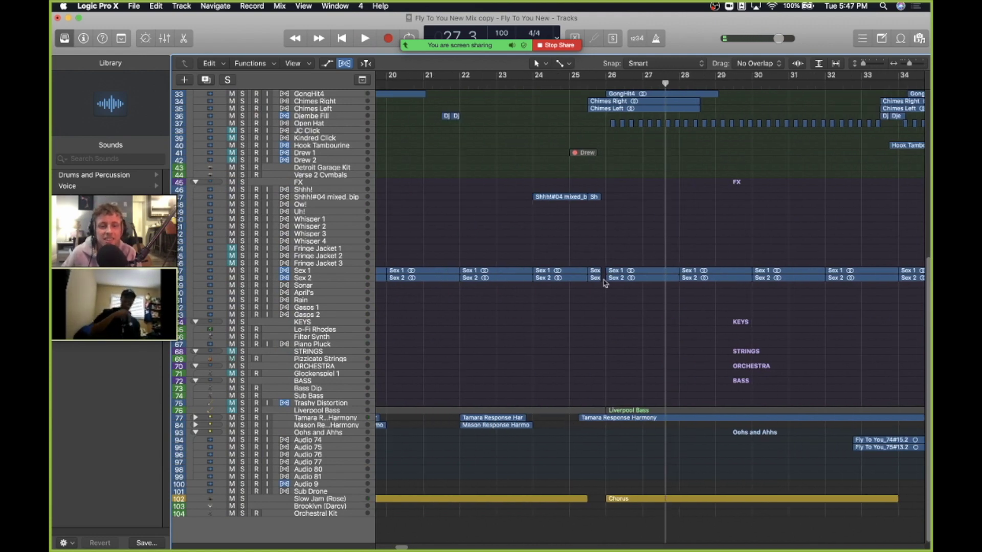
{"action": "scroll", "coordinate": [605, 284], "scroll_direction": "up", "scroll_amount": 8}
{"action": "scroll", "coordinate": [672, 231], "scroll_direction": "right", "scroll_amount": 3}
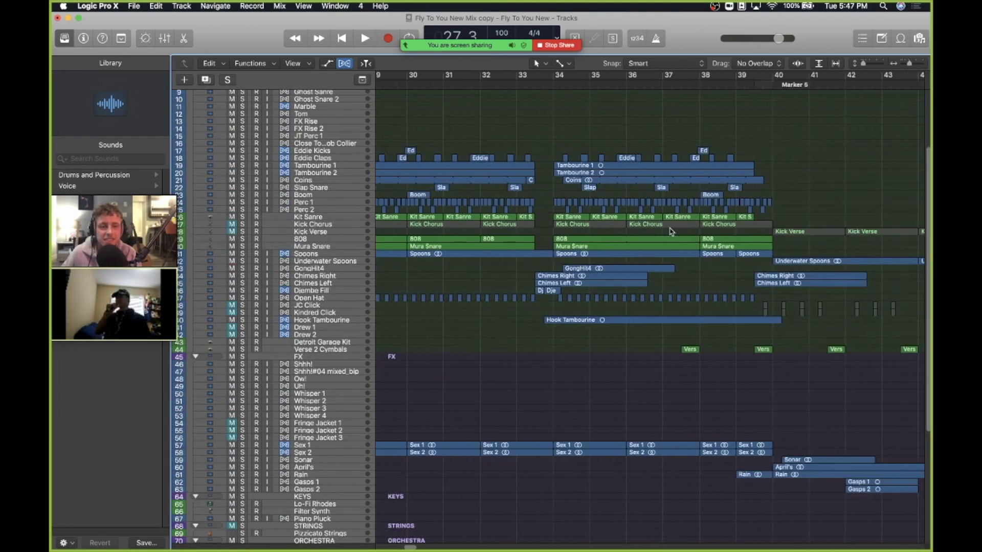
{"action": "scroll", "coordinate": [492, 254], "scroll_direction": "down", "scroll_amount": 8}
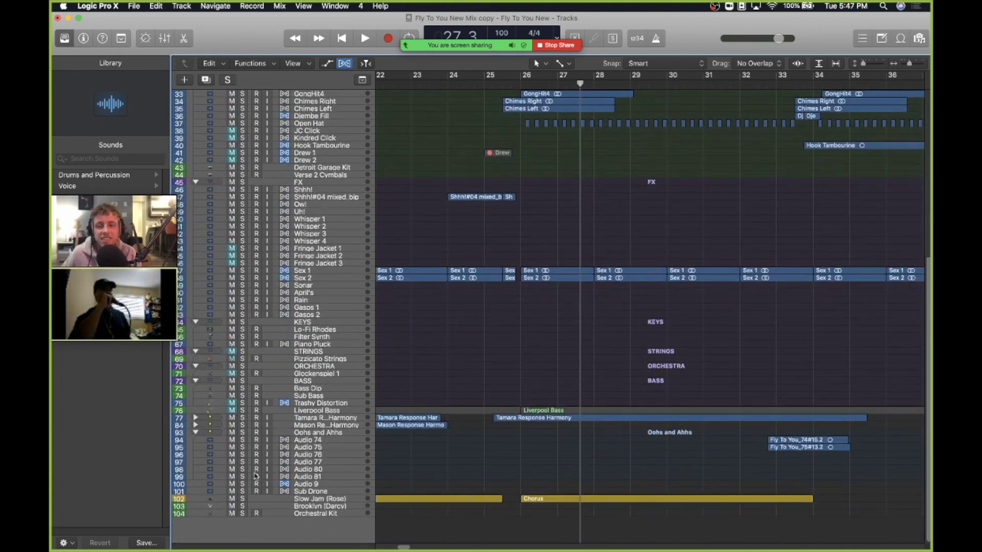
Step: Look over the regions across the song, from the drum tracks down to Orchestral Kit, and return the playhead to the project start
{"action": "scroll", "coordinate": [502, 306], "scroll_direction": "up", "scroll_amount": 15}
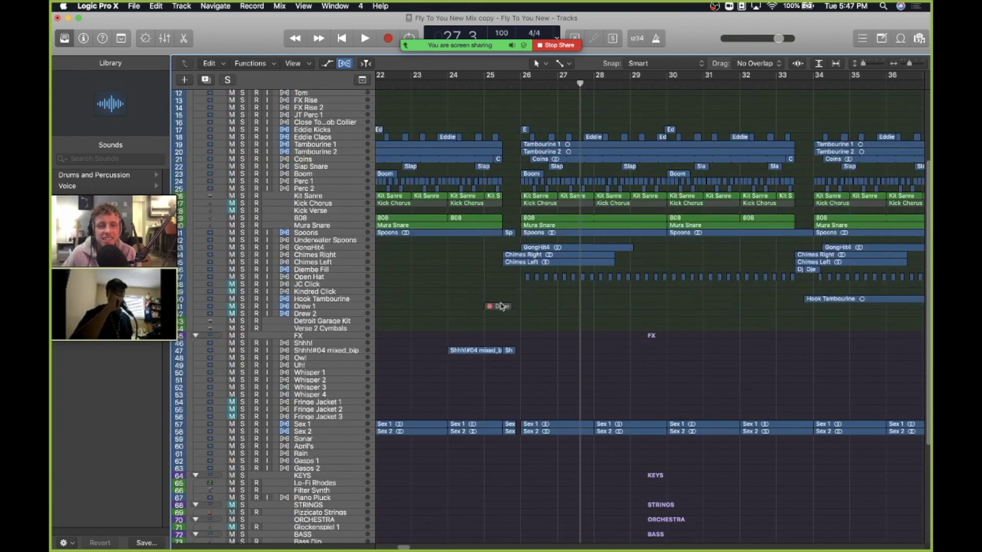
{"action": "scroll", "coordinate": [614, 281], "scroll_direction": "down", "scroll_amount": 6}
{"action": "scroll", "coordinate": [686, 265], "scroll_direction": "left", "scroll_amount": 10}
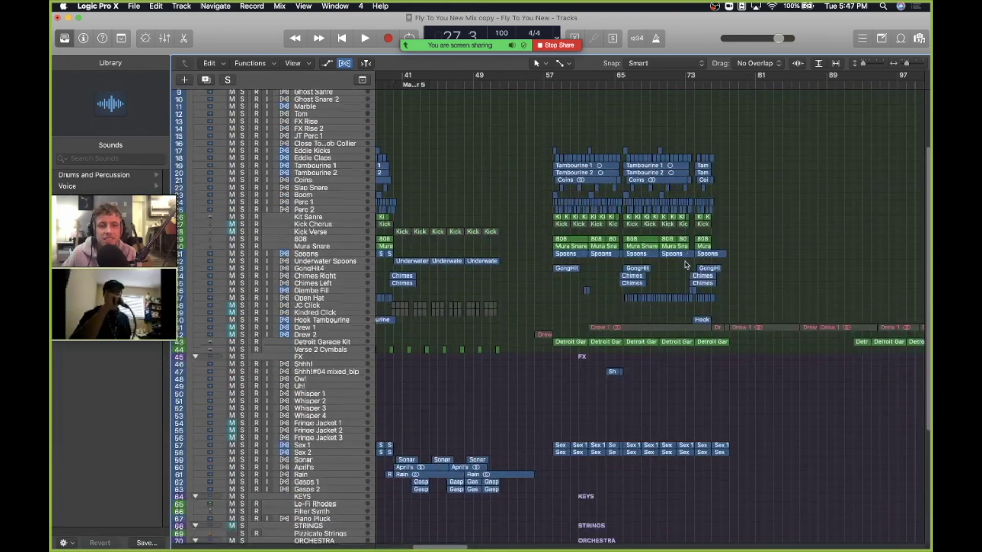
{"action": "scroll", "coordinate": [686, 265], "scroll_direction": "down", "scroll_amount": 3}
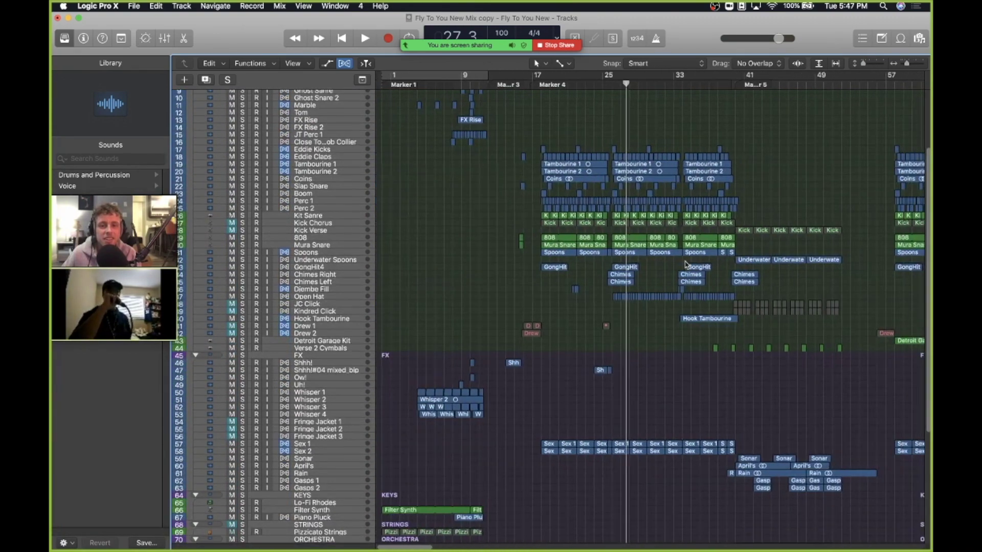
{"action": "key", "text": "Return"}
{"action": "scroll", "coordinate": [686, 264], "scroll_direction": "down", "scroll_amount": 8}
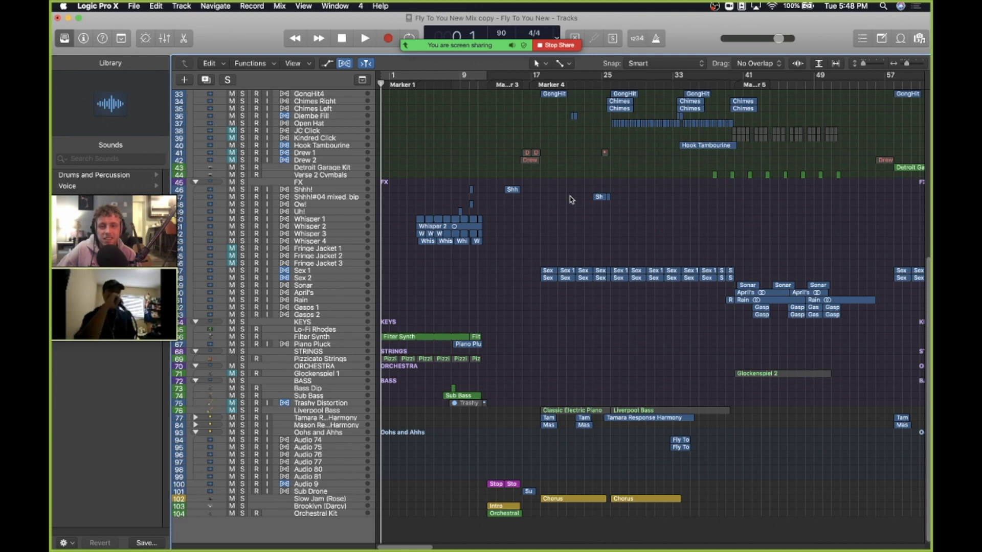
Step: Start playback from bar 11 and unmute the Fly To You (Demo) track
{"action": "scroll", "coordinate": [471, 236], "scroll_direction": "up", "scroll_amount": 10}
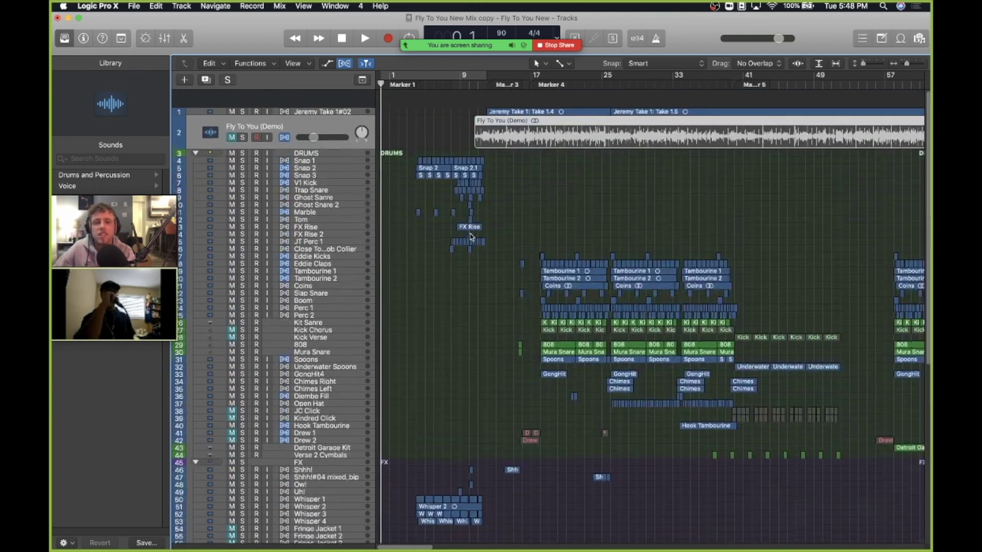
{"action": "left_click", "coordinate": [478, 85]}
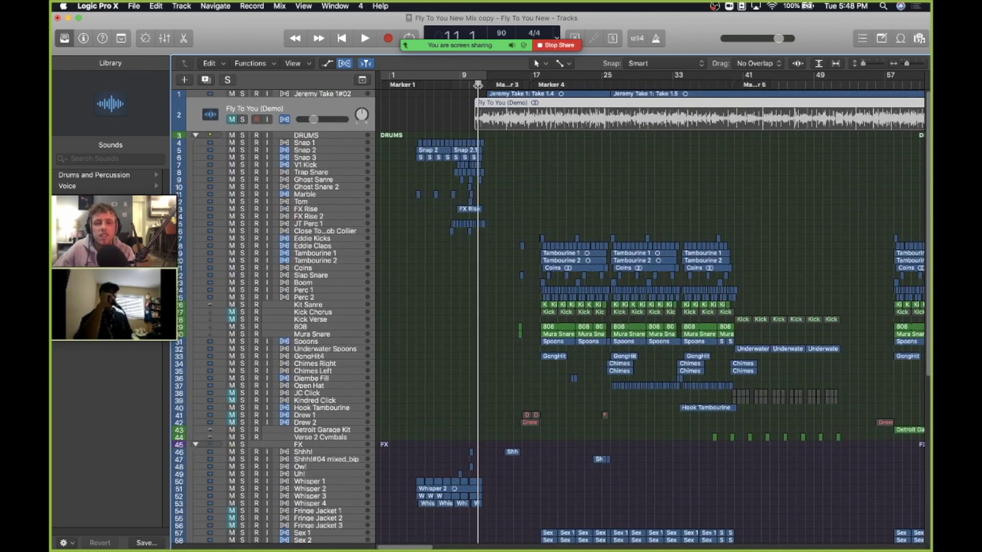
{"action": "scroll", "coordinate": [477, 85], "scroll_direction": "up", "scroll_amount": 2}
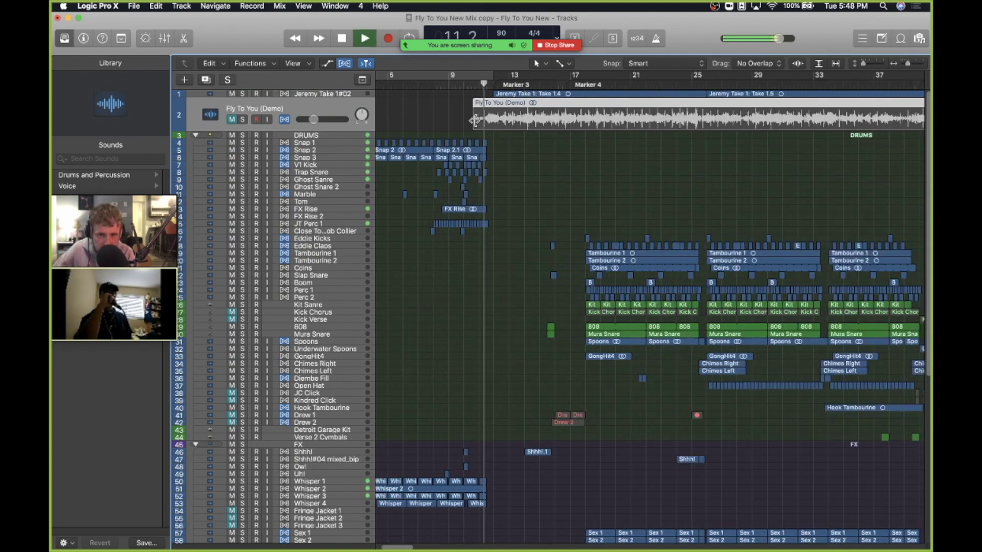
{"action": "left_click", "coordinate": [232, 119]}
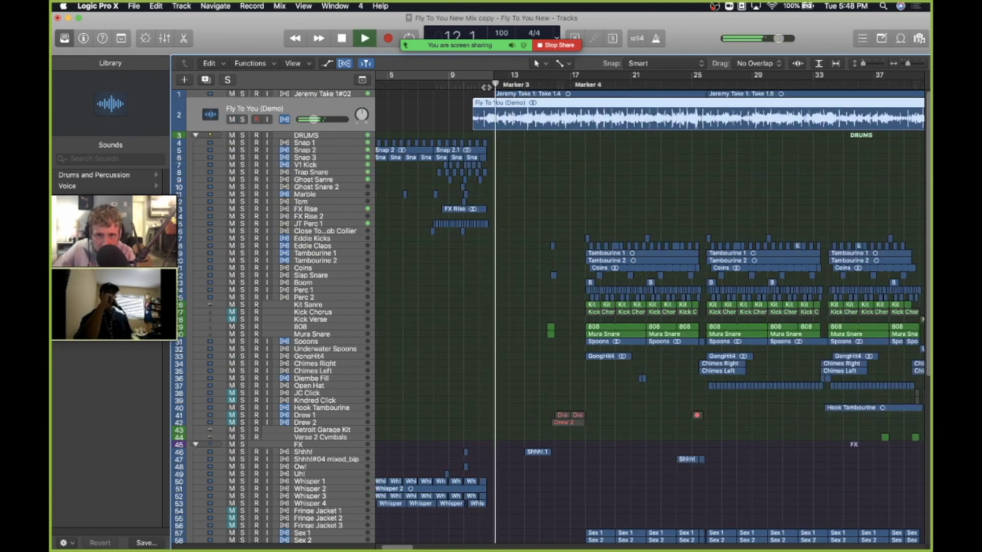
Step: Extend the Fly To You (Demo) region back to the project start, play it from the beginning, and mute its track
{"action": "left_click", "coordinate": [434, 83]}
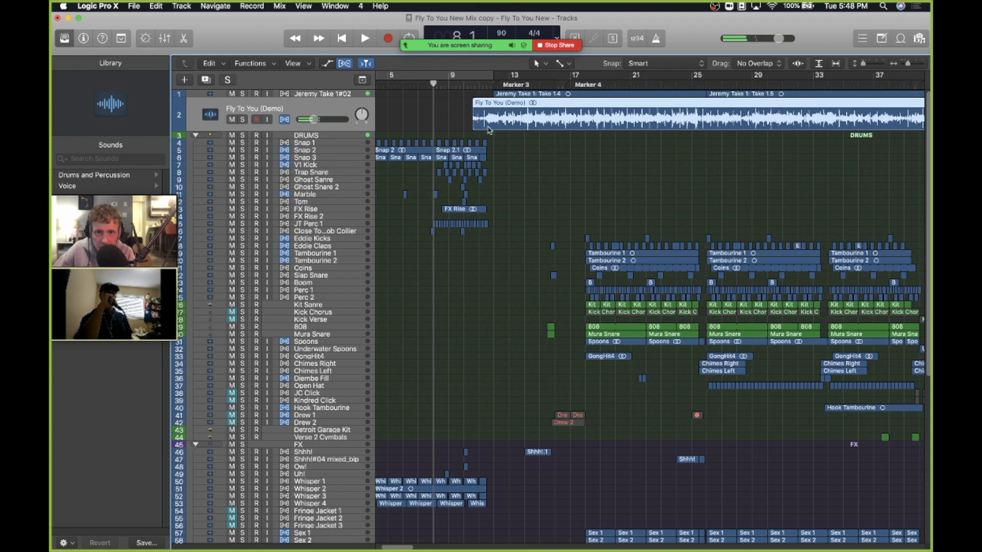
{"action": "left_click_drag", "start_coordinate": [475, 122], "coordinate": [382, 121]}
{"action": "key", "text": "Return"}
{"action": "key", "text": "space"}
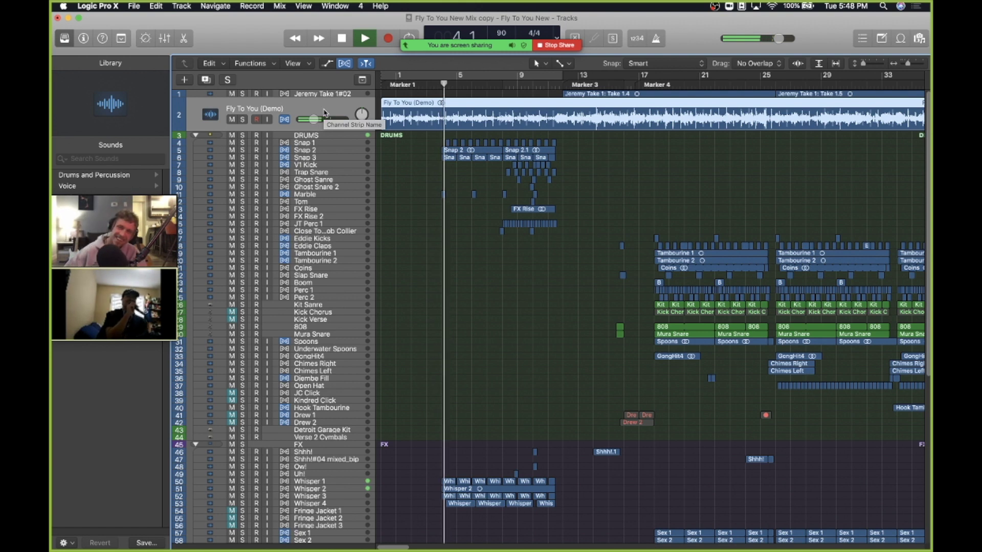
{"action": "left_click", "coordinate": [231, 119]}
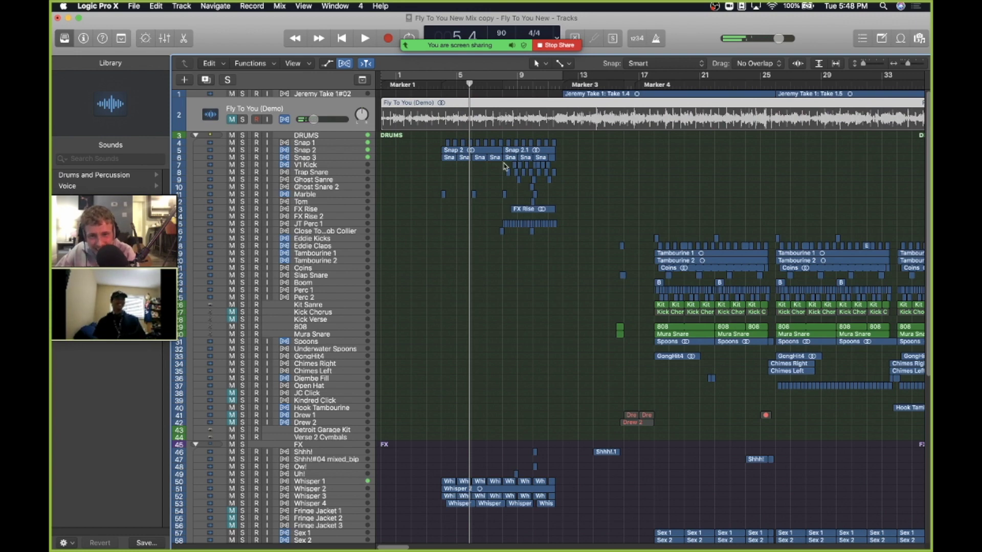
Step: Solo the Whisper 1 through Whisper 4 tracks and play them from bar 4 with the master volume raised
{"action": "left_click", "coordinate": [441, 83]}
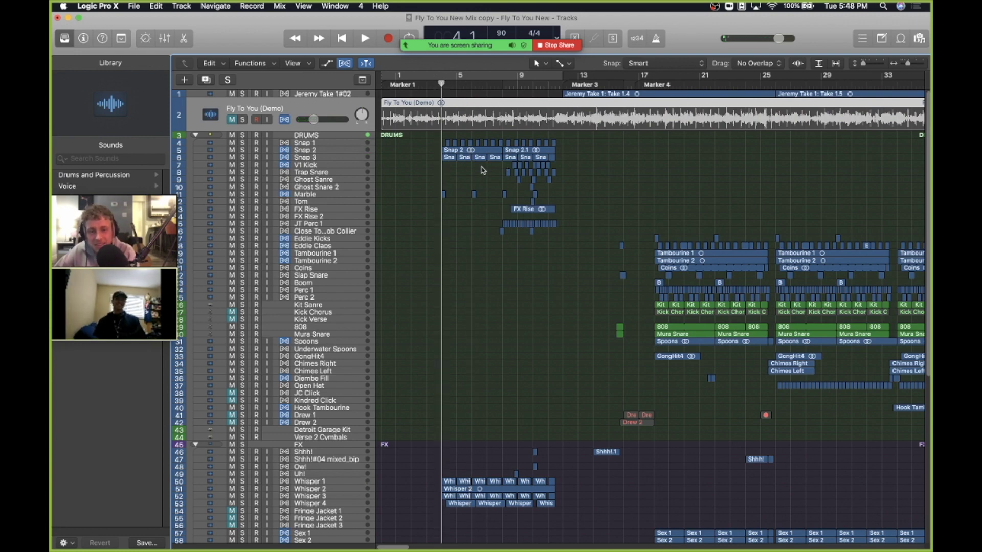
{"action": "scroll", "coordinate": [482, 170], "scroll_direction": "down", "scroll_amount": 3}
{"action": "left_click_drag", "start_coordinate": [243, 411], "coordinate": [244, 429]}
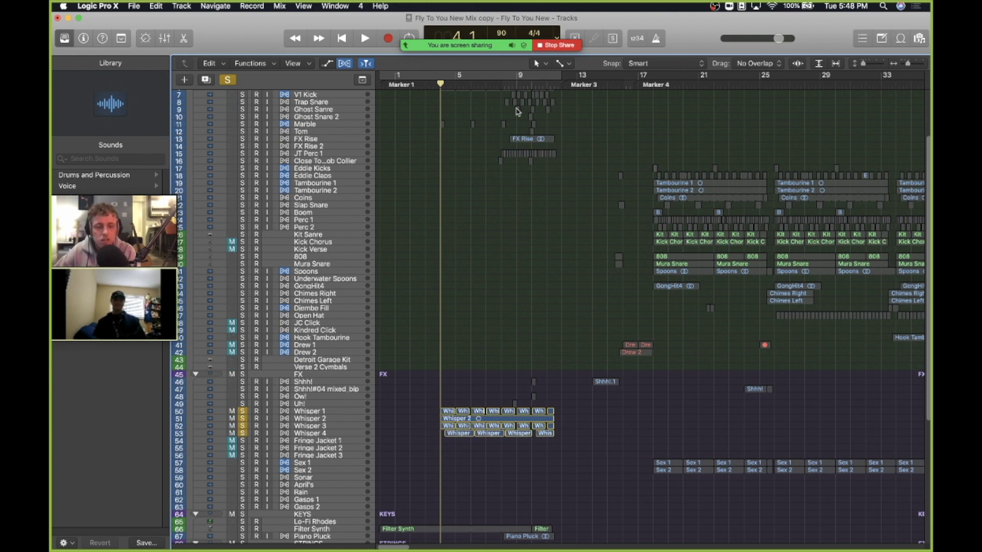
{"action": "key", "text": "space"}
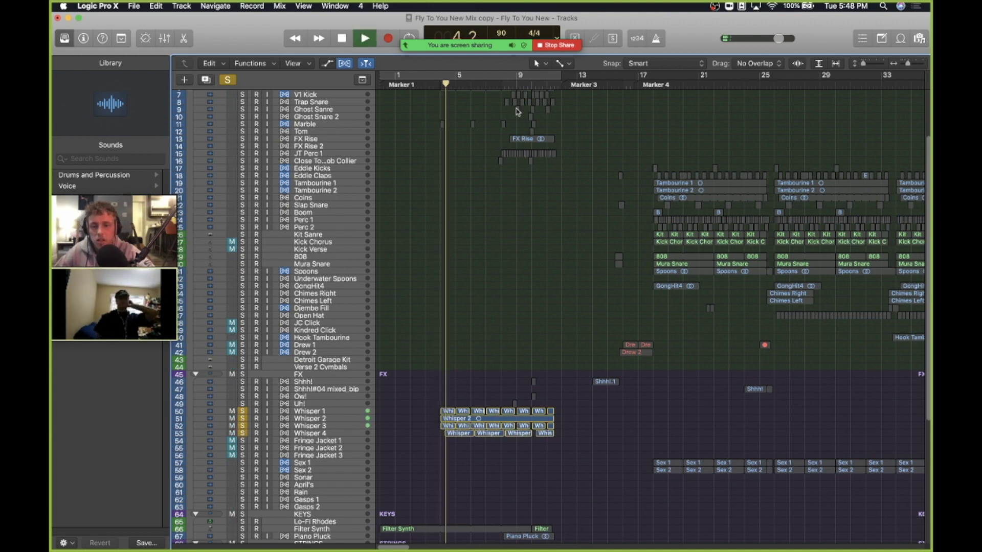
{"action": "left_click_drag", "start_coordinate": [786, 38], "coordinate": [791, 38]}
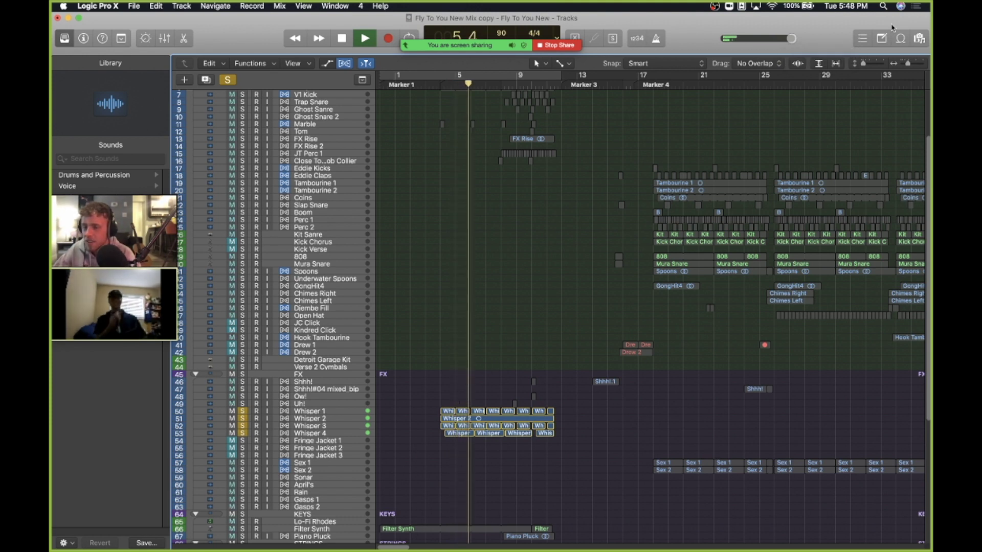
{"action": "key", "text": "space"}
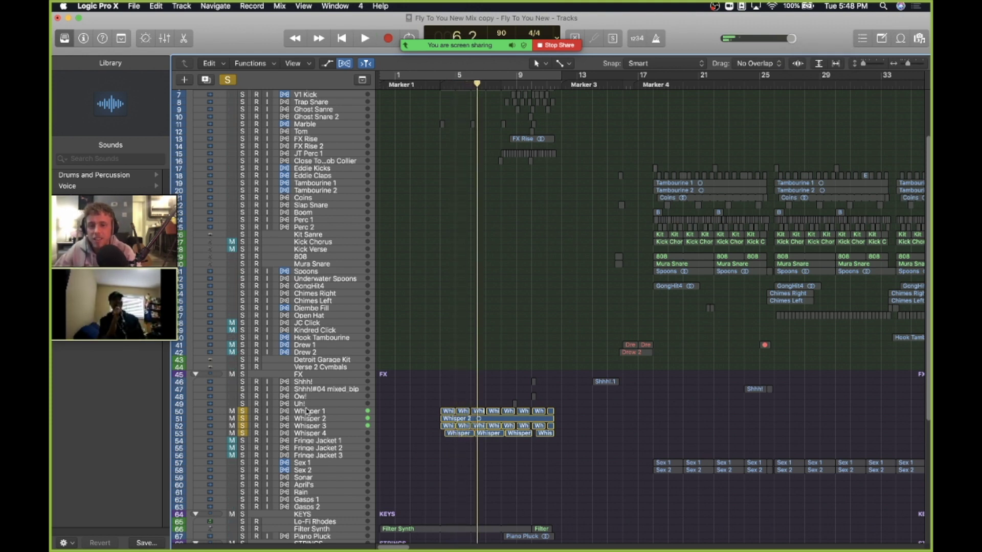
Step: Unsolo Whisper 2, 3 and 4 and listen to Whisper 1 alone from bar 4
{"action": "left_click_drag", "start_coordinate": [242, 419], "coordinate": [241, 432]}
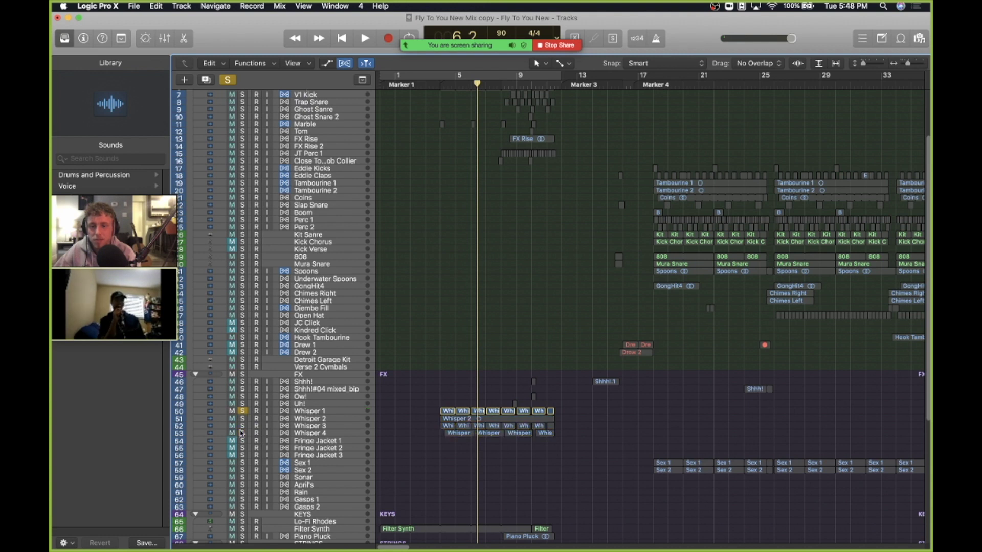
{"action": "left_click", "coordinate": [440, 84]}
{"action": "key", "text": "space"}
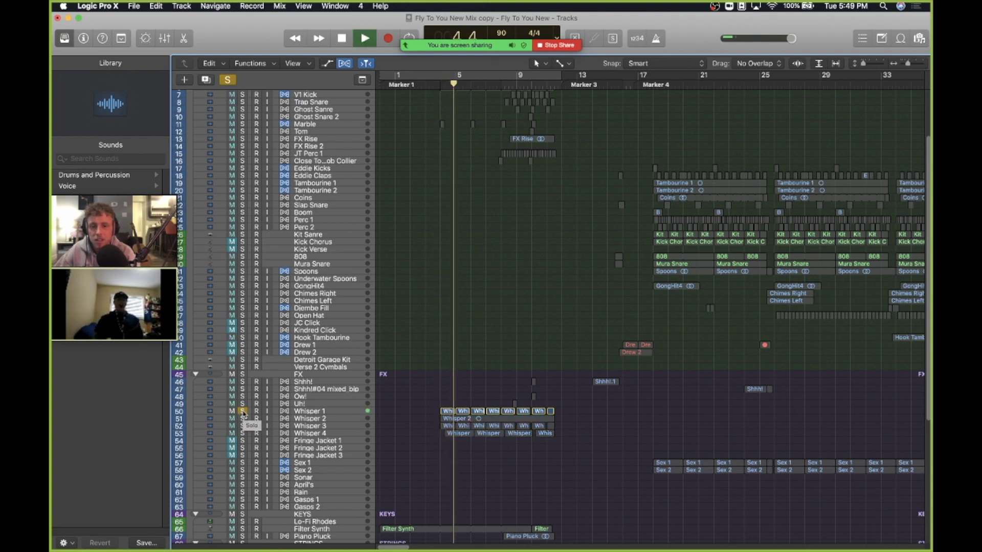
{"action": "key", "text": "space"}
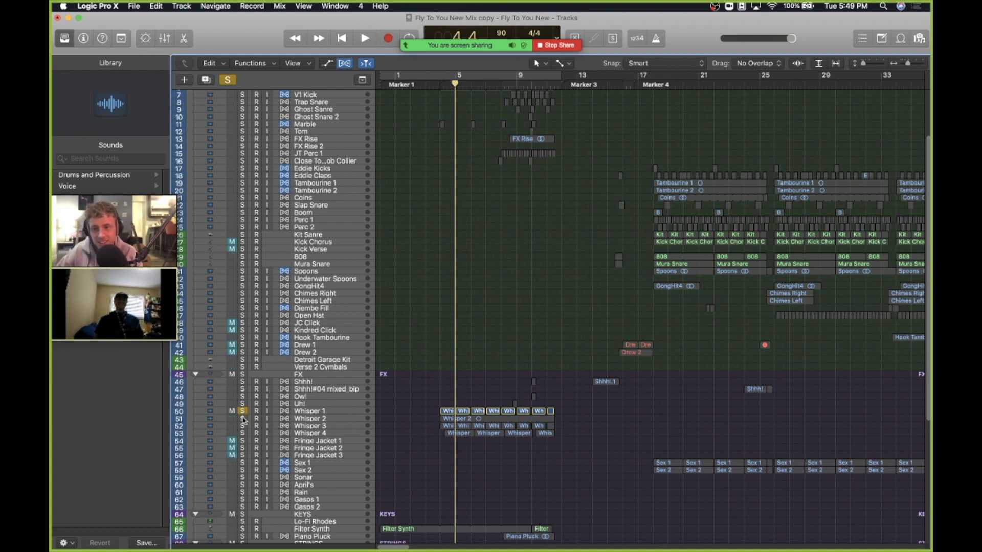
Step: Solo Whisper 2, play from bar 4, and unsolo Whisper 1 to hear Whisper 2 by itself
{"action": "left_click", "coordinate": [243, 419]}
{"action": "left_click", "coordinate": [439, 85]}
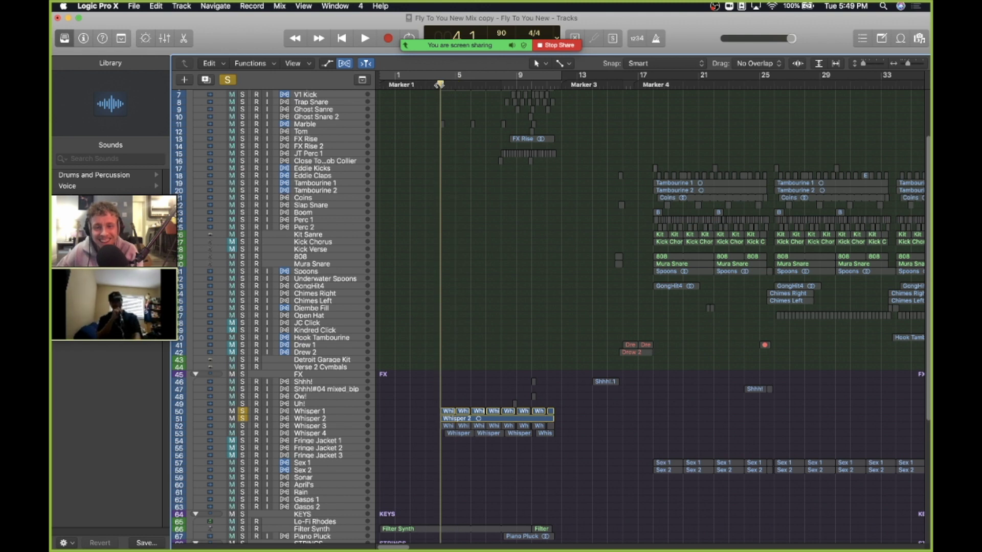
{"action": "key", "text": "space"}
{"action": "left_click", "coordinate": [243, 411]}
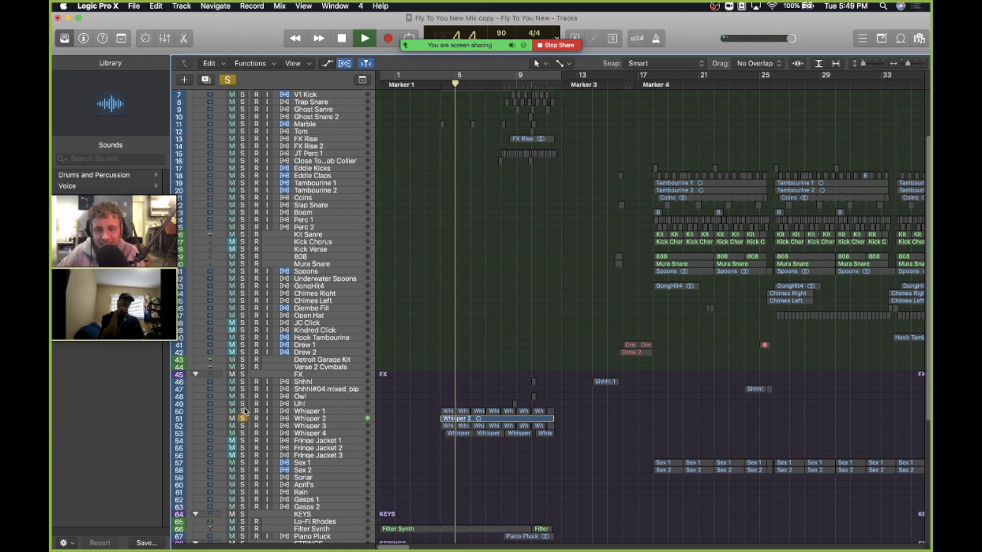
{"action": "key", "text": "space"}
Step: Solo Whisper 1, 3 and 4 alongside Whisper 2, play all four together from bar 4, and clear their solos
{"action": "left_click", "coordinate": [243, 411]}
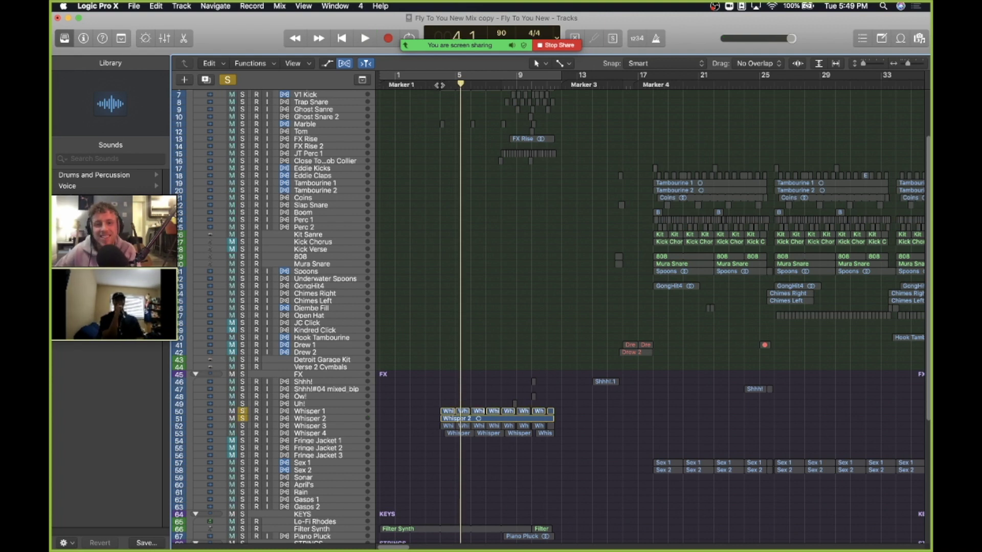
{"action": "left_click", "coordinate": [439, 85]}
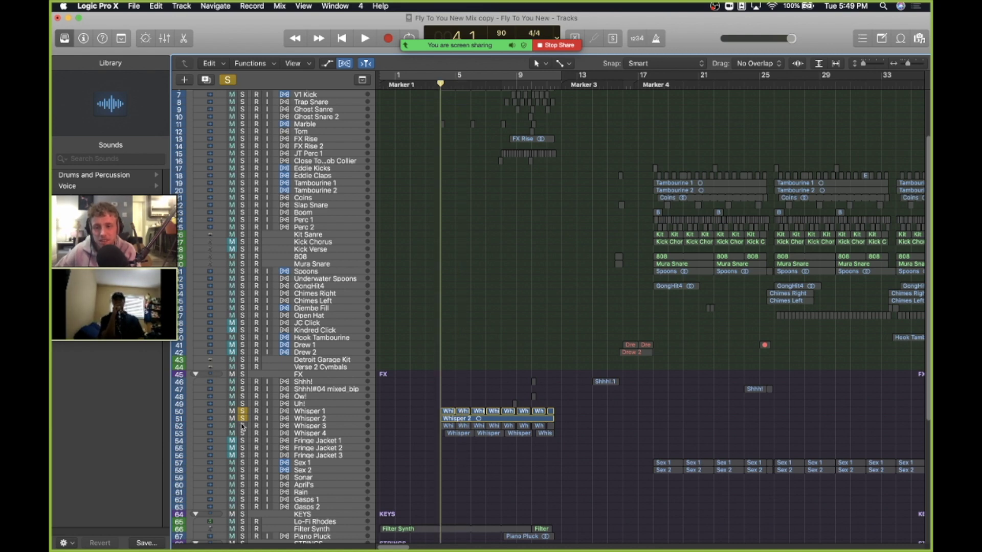
{"action": "left_click", "coordinate": [242, 426]}
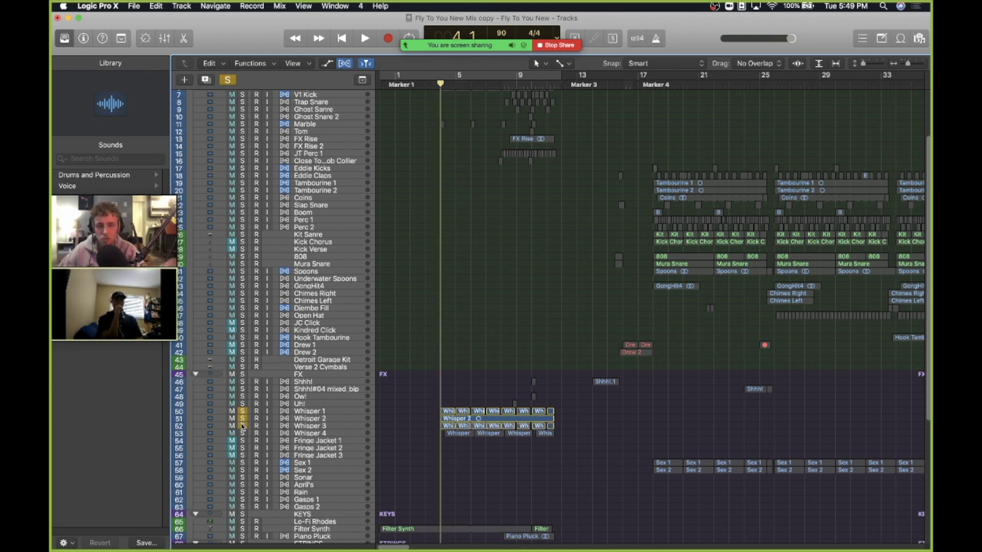
{"action": "scroll", "coordinate": [485, 397], "scroll_direction": "down", "scroll_amount": 2}
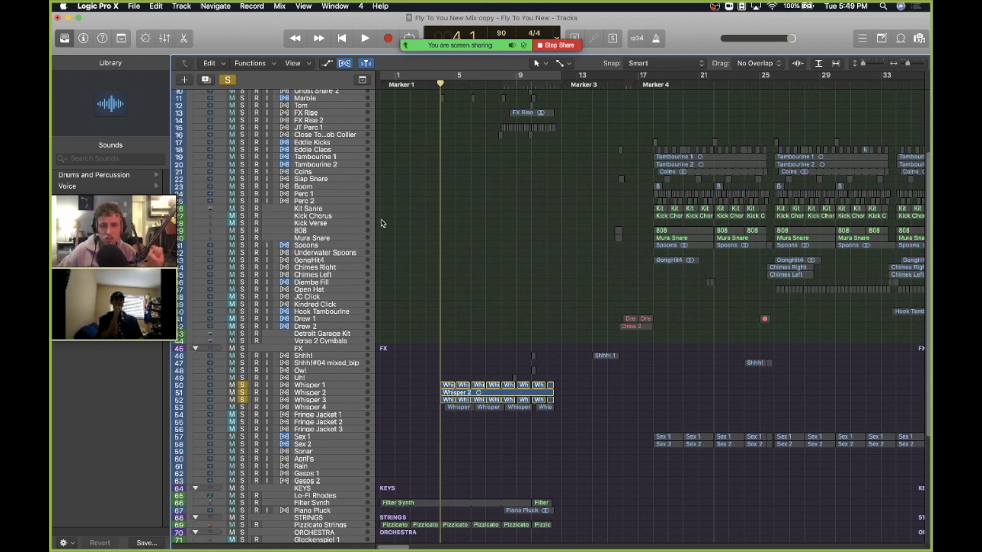
{"action": "left_click", "coordinate": [242, 407]}
{"action": "scroll", "coordinate": [517, 272], "scroll_direction": "right", "scroll_amount": 3}
{"action": "scroll", "coordinate": [517, 273], "scroll_direction": "left", "scroll_amount": 3}
{"action": "key", "text": "space"}
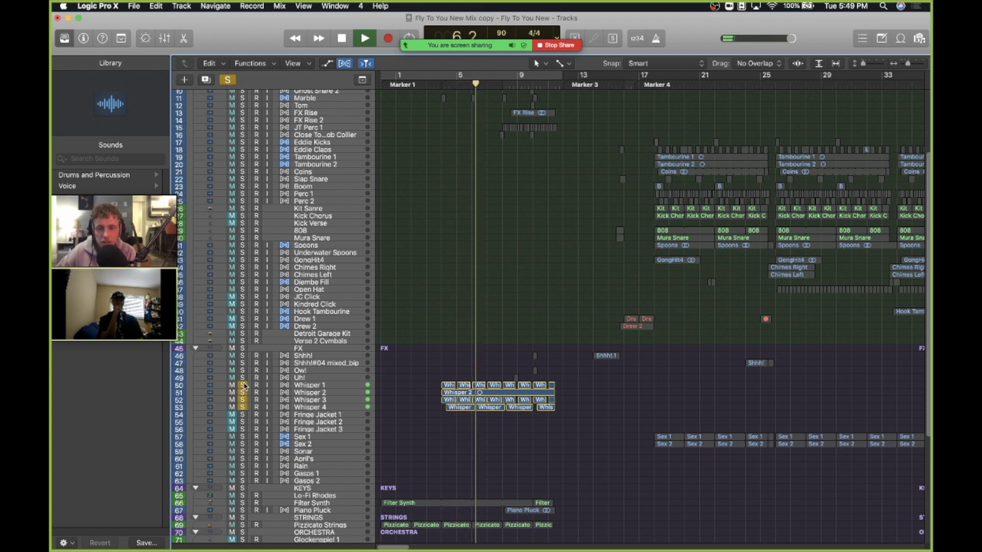
{"action": "key", "text": "space"}
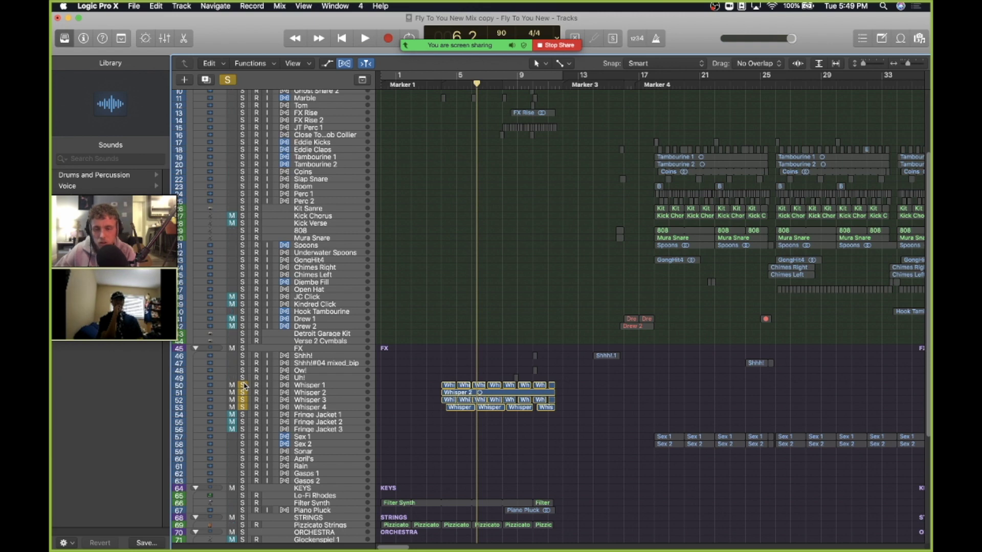
{"action": "left_click_drag", "start_coordinate": [245, 386], "coordinate": [244, 408]}
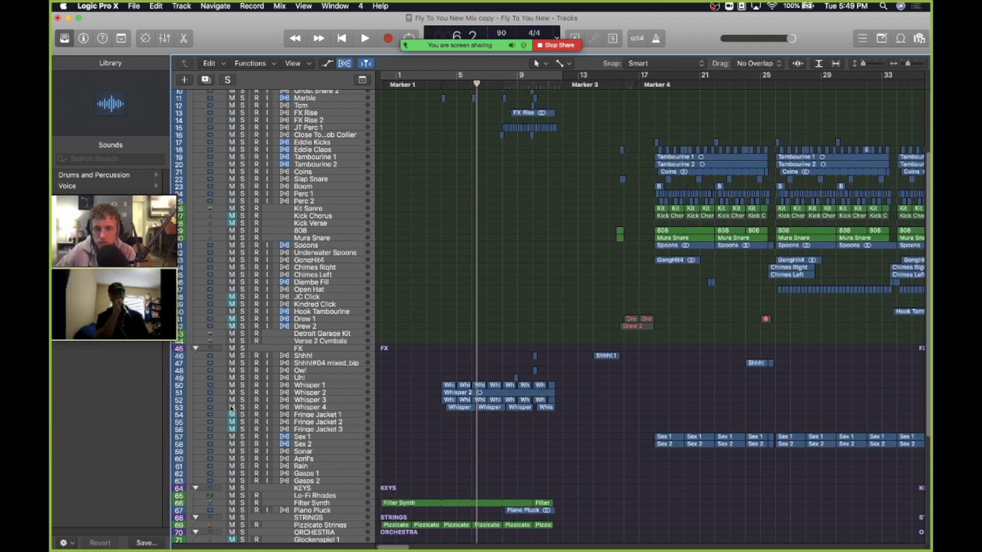
Step: Review the regions from bar 25 onward and start playback from bar 38, just before Marker 5
{"action": "scroll", "coordinate": [499, 256], "scroll_direction": "down", "scroll_amount": 7}
{"action": "scroll", "coordinate": [717, 327], "scroll_direction": "right", "scroll_amount": 10}
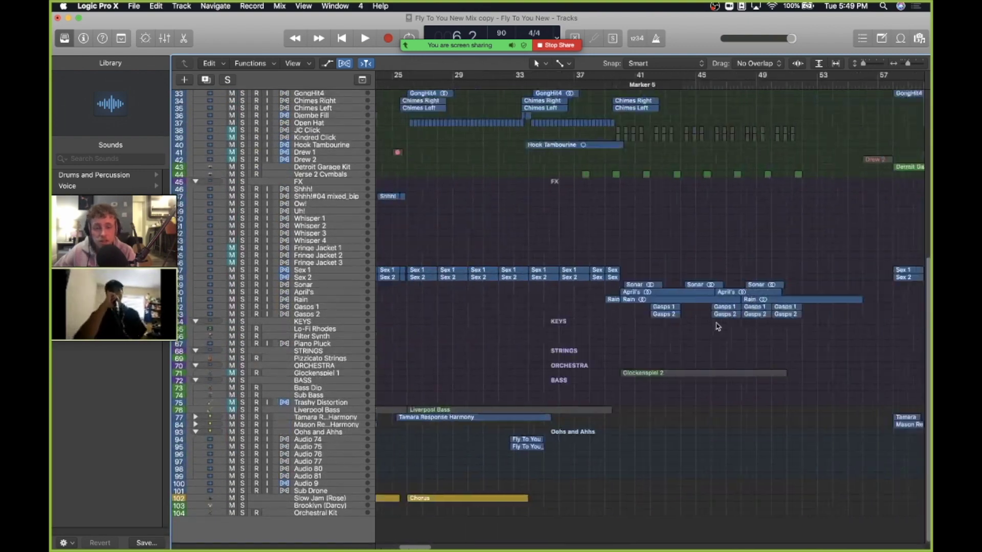
{"action": "scroll", "coordinate": [717, 326], "scroll_direction": "right", "scroll_amount": 10}
{"action": "scroll", "coordinate": [721, 338], "scroll_direction": "up", "scroll_amount": 4}
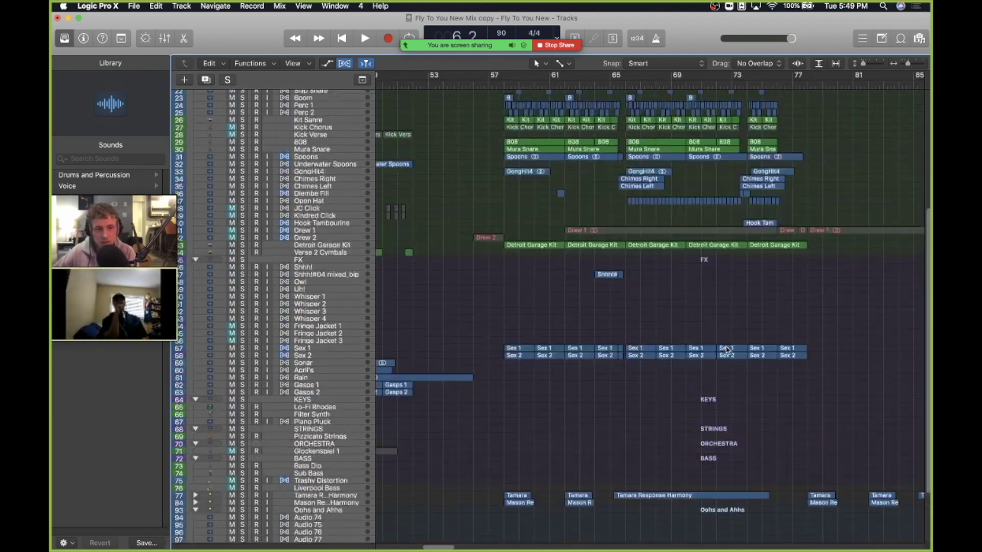
{"action": "scroll", "coordinate": [727, 350], "scroll_direction": "up", "scroll_amount": 5}
{"action": "scroll", "coordinate": [728, 350], "scroll_direction": "left", "scroll_amount": 10}
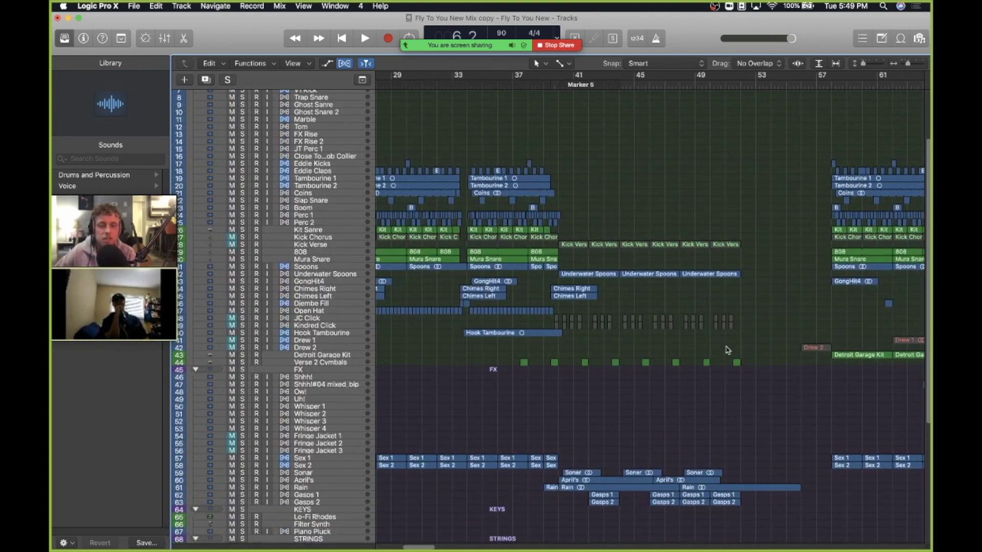
{"action": "left_click_drag", "start_coordinate": [562, 86], "coordinate": [536, 84]}
{"action": "scroll", "coordinate": [605, 292], "scroll_direction": "down", "scroll_amount": 5}
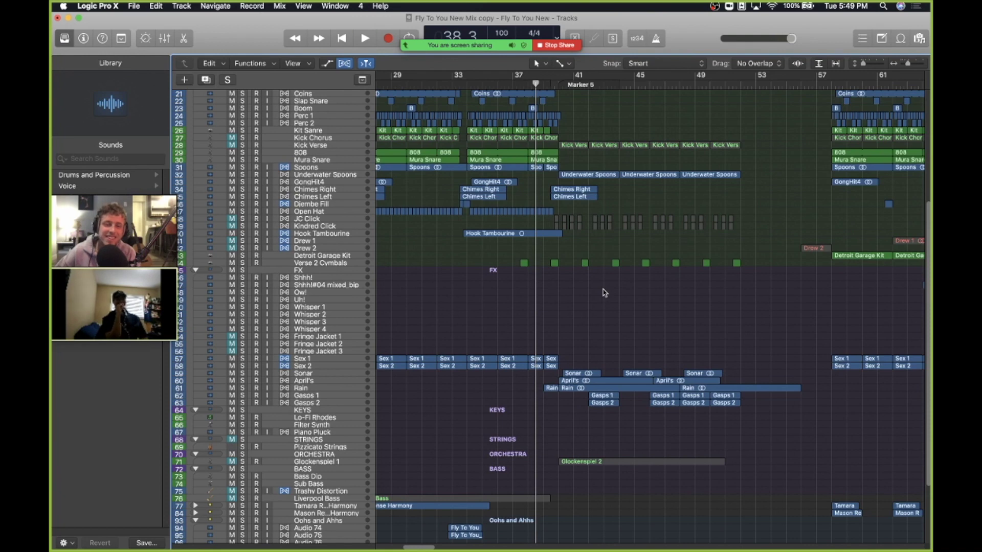
{"action": "key", "text": "space"}
Step: Mute the vocal take on track 1, unmute Fly To You (Demo), and lower its volume to -25.5 dB
{"action": "scroll", "coordinate": [604, 292], "scroll_direction": "up", "scroll_amount": 3}
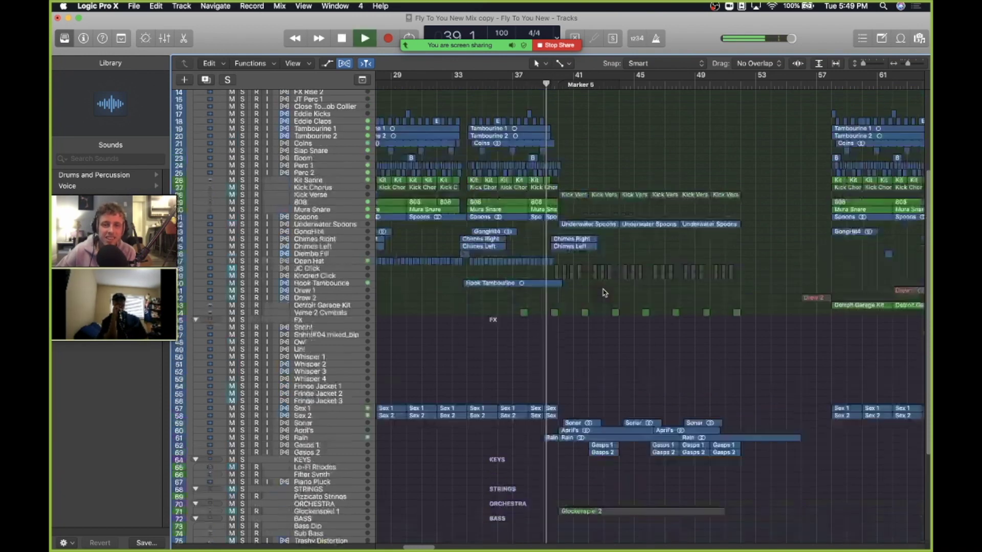
{"action": "scroll", "coordinate": [605, 292], "scroll_direction": "up", "scroll_amount": 5}
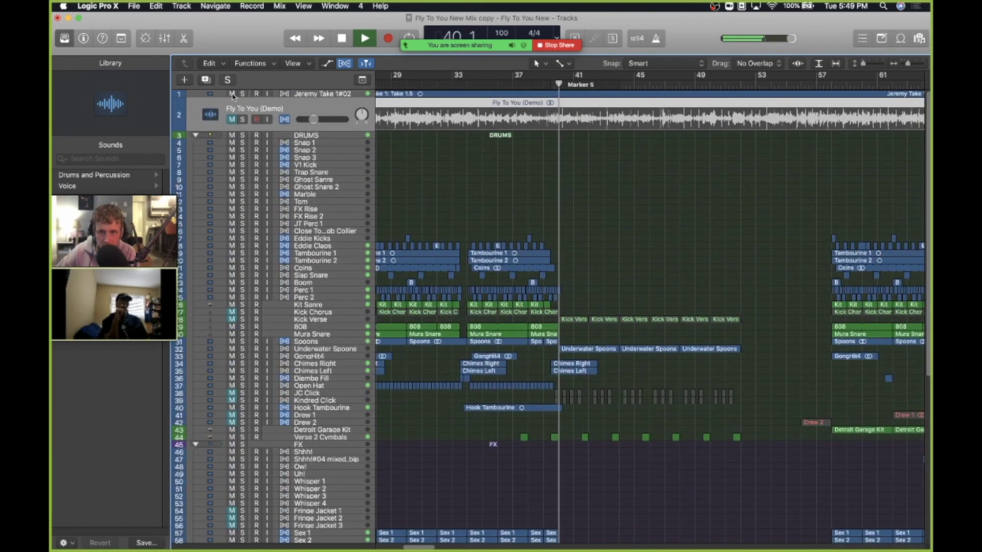
{"action": "left_click", "coordinate": [232, 94]}
{"action": "left_click", "coordinate": [232, 119]}
{"action": "mouse_move", "coordinate": [314, 119]}
{"action": "left_click_drag", "start_coordinate": [312, 119], "coordinate": [306, 119]}
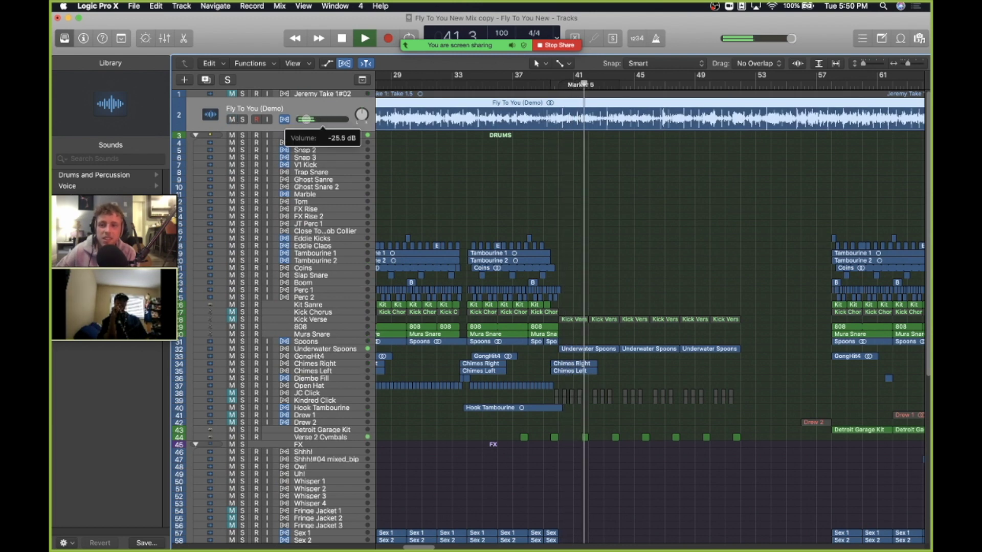
Step: Review the layers around Marker 5 during playback, stop, and mute Fly To You (Demo)
{"action": "scroll", "coordinate": [596, 293], "scroll_direction": "down", "scroll_amount": 5}
{"action": "scroll", "coordinate": [596, 293], "scroll_direction": "right", "scroll_amount": 3}
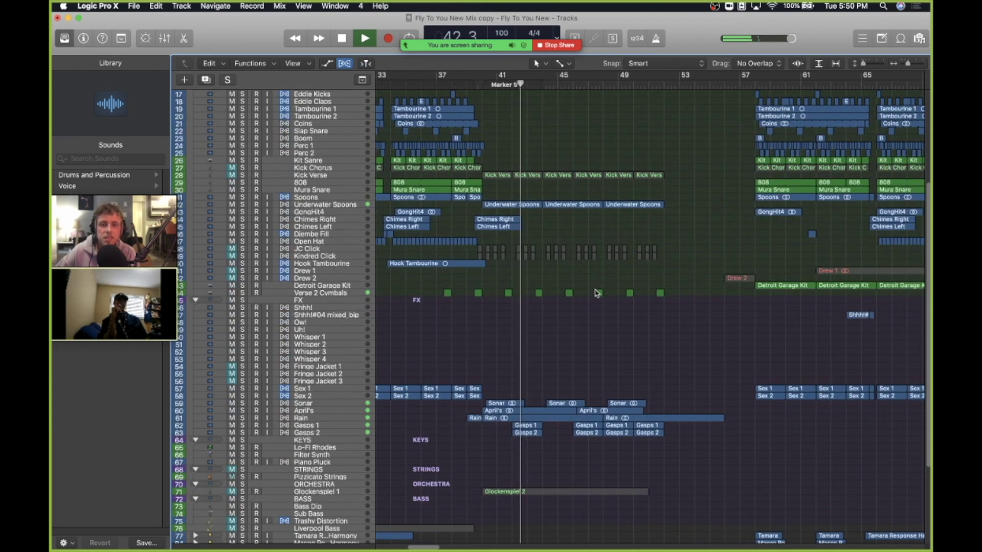
{"action": "scroll", "coordinate": [596, 293], "scroll_direction": "up", "scroll_amount": 5}
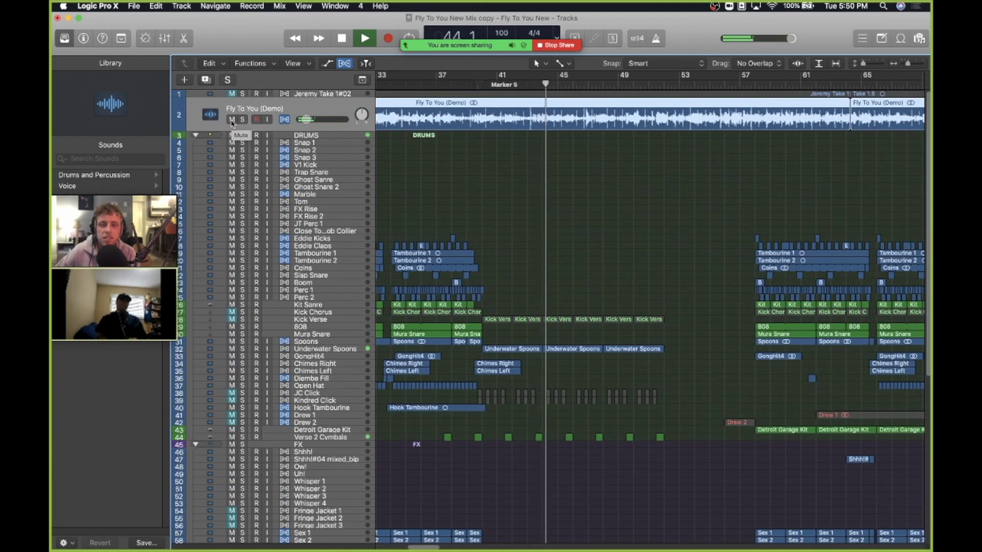
{"action": "key", "text": "space"}
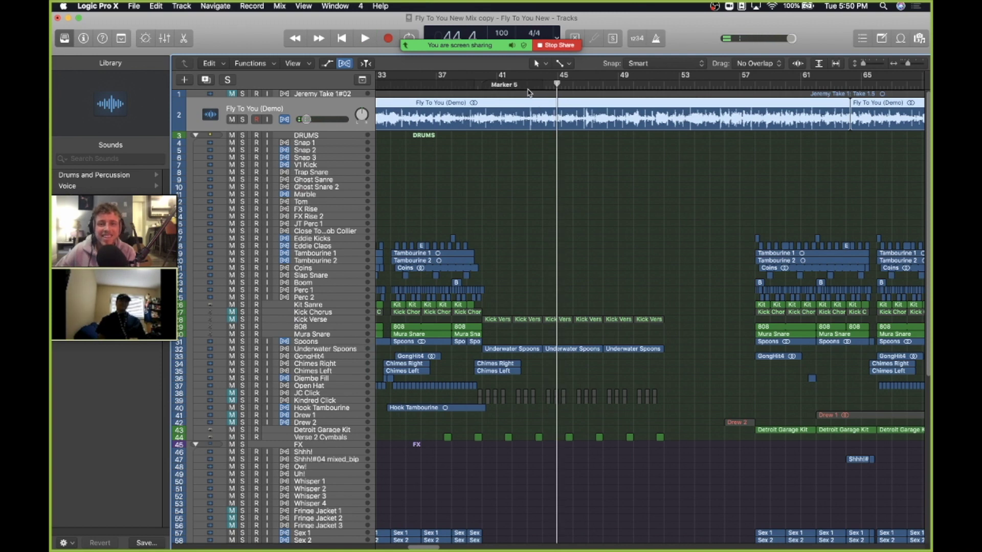
{"action": "key", "text": "comma"}
{"action": "left_click", "coordinate": [231, 120]}
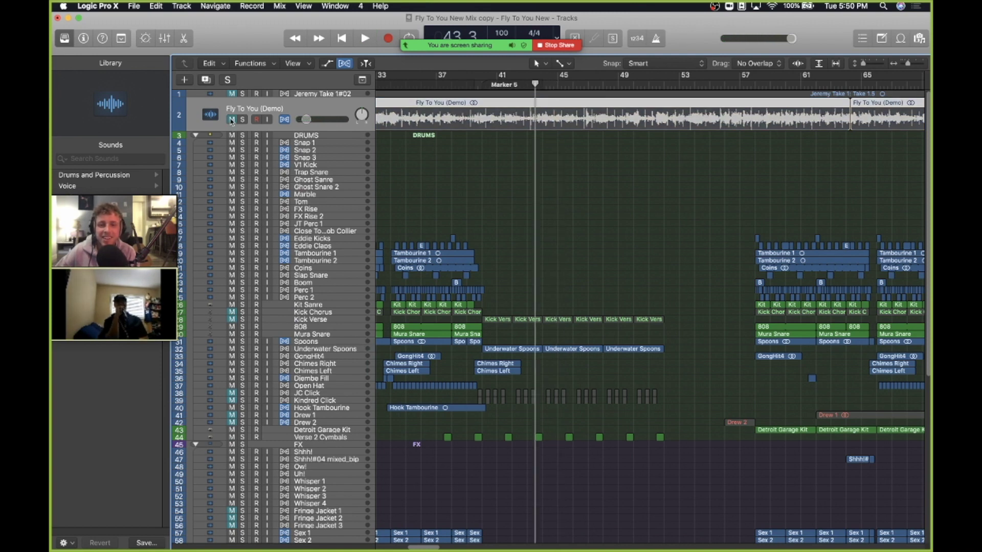
Step: Play the section from bar 40 without the demo vocal, solo Underwater Spoons, and stop playback
{"action": "key", "text": "space"}
{"action": "scroll", "coordinate": [305, 238], "scroll_direction": "down", "scroll_amount": 5}
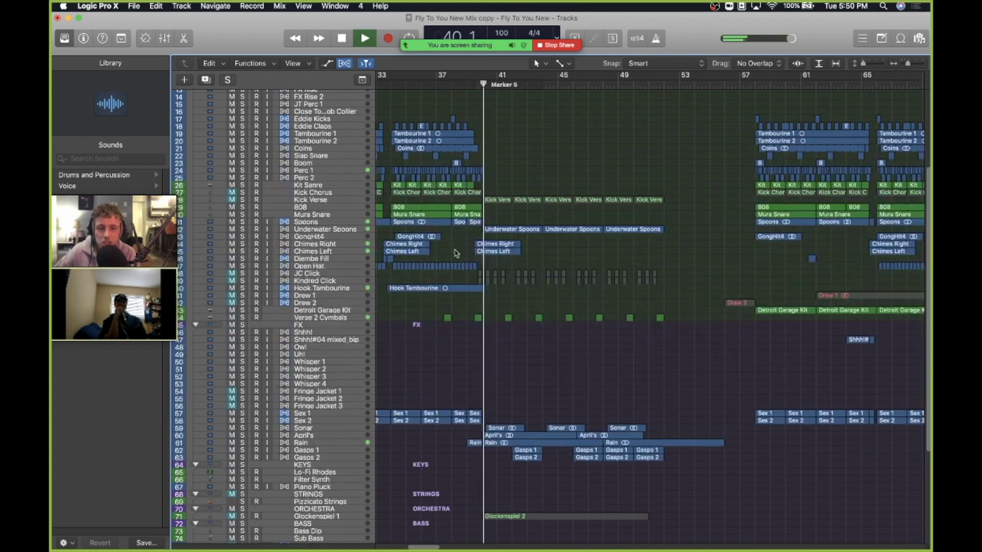
{"action": "left_click", "coordinate": [306, 235]}
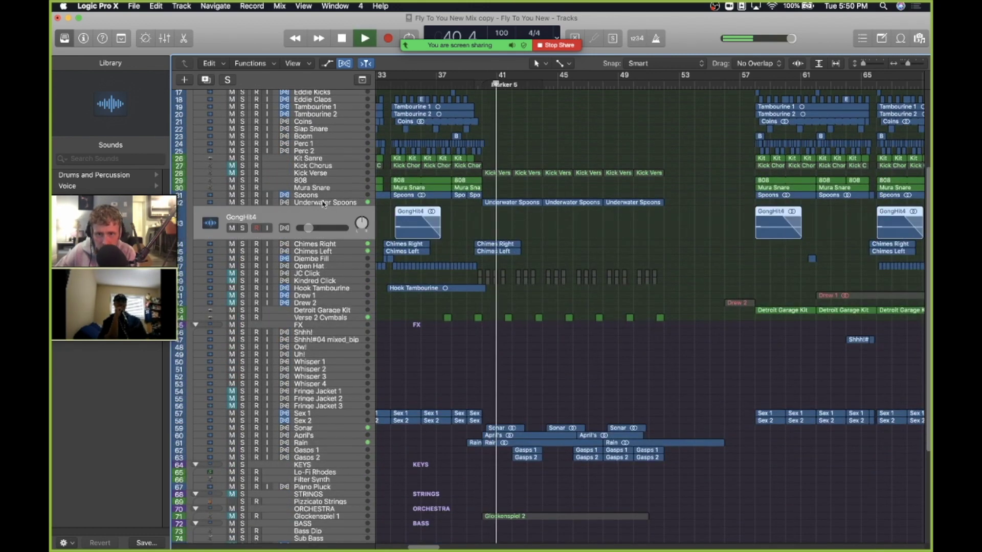
{"action": "left_click", "coordinate": [325, 204]}
{"action": "left_click", "coordinate": [242, 221]}
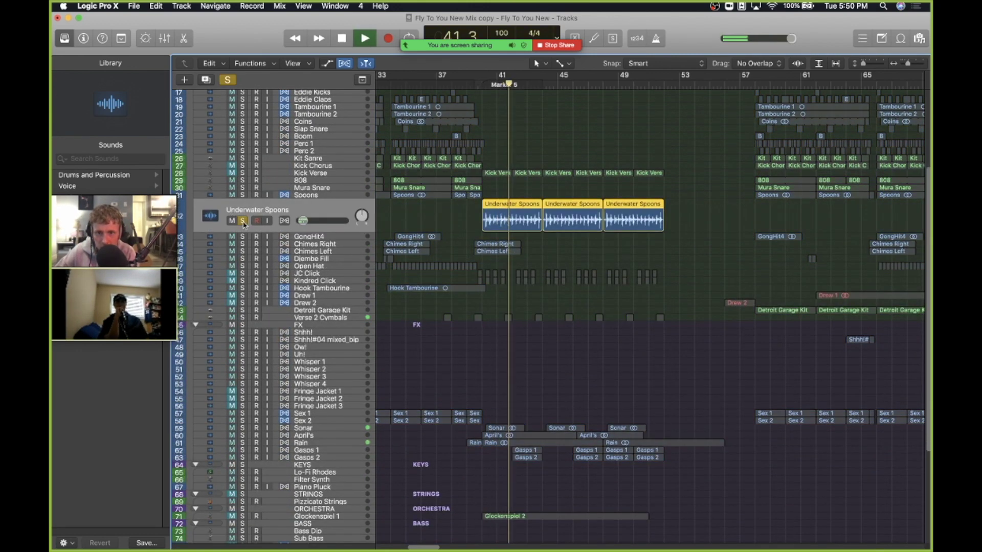
{"action": "key", "text": "space"}
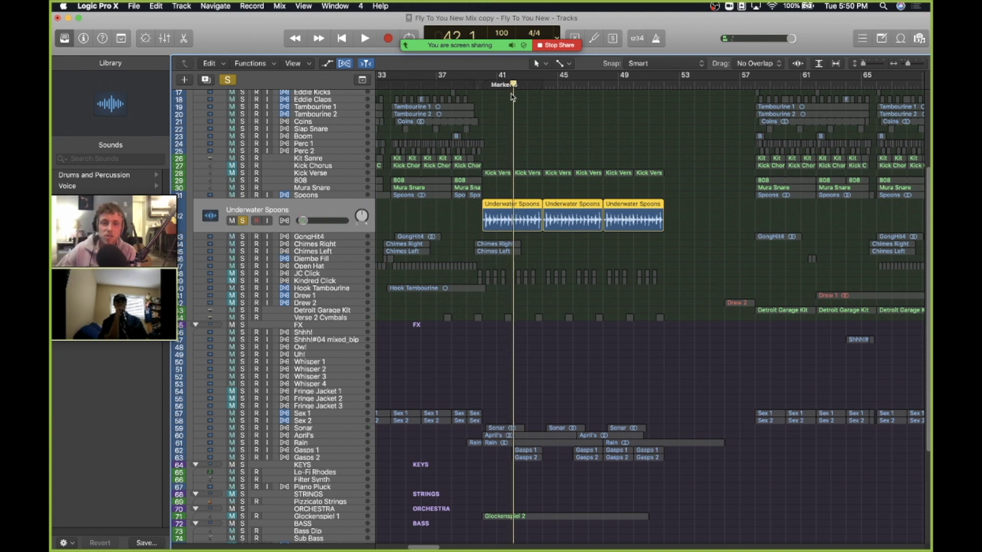
Step: Replay the soloed Underwater Spoons from bar 40, stop, and clear its solo
{"action": "left_click", "coordinate": [489, 84]}
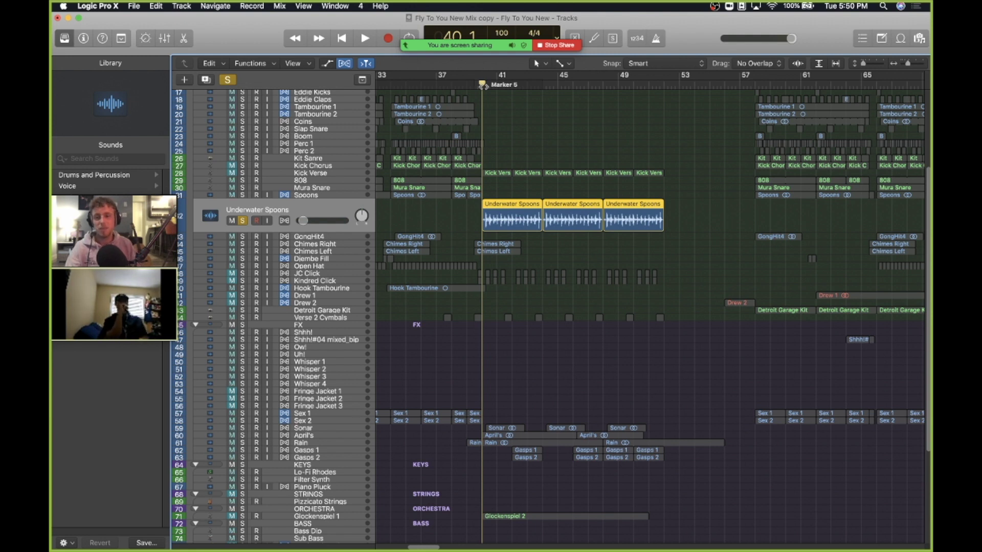
{"action": "key", "text": "space"}
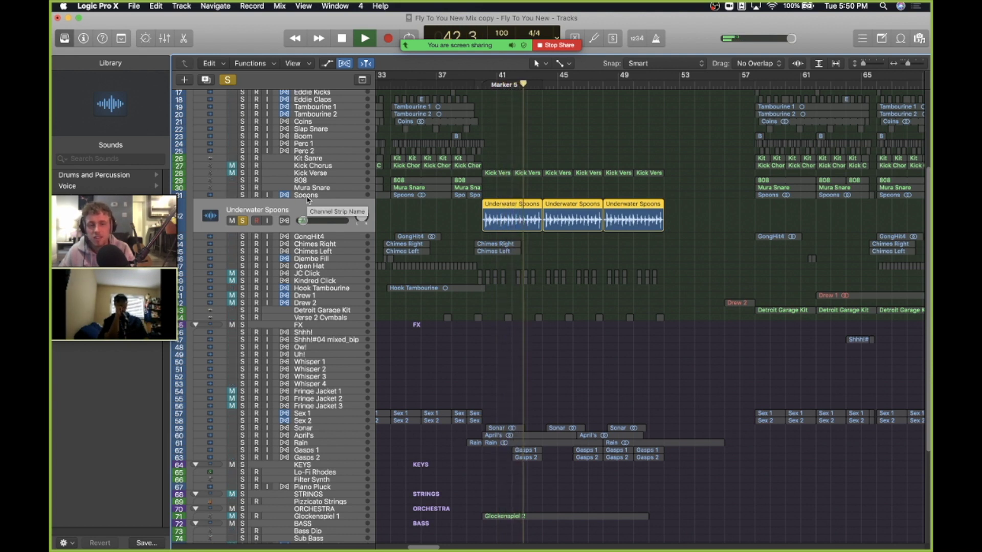
{"action": "key", "text": "space"}
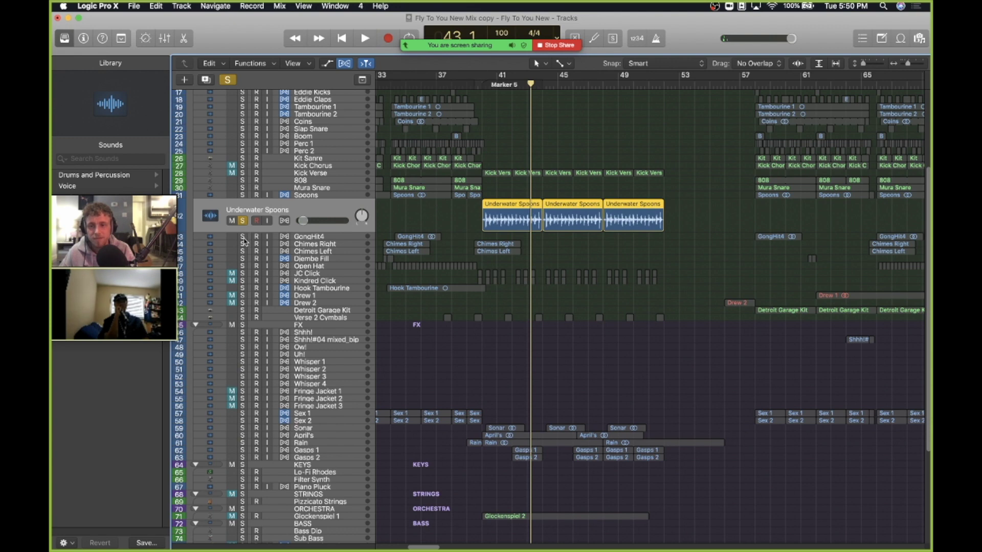
{"action": "key", "text": "s"}
Step: Play all layers from bar 40 at Marker 5, then stop and solo the Sonar track
{"action": "left_click", "coordinate": [481, 85]}
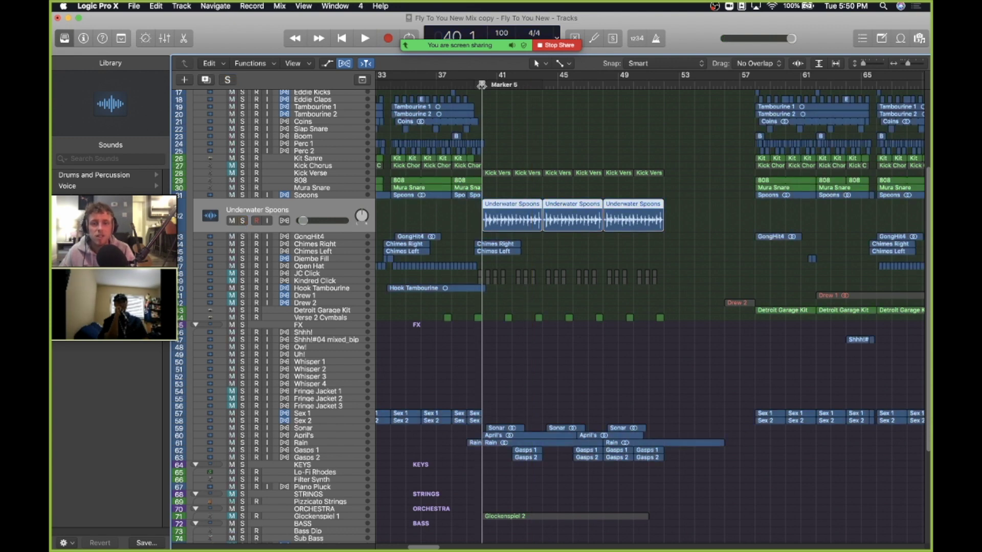
{"action": "key", "text": "space"}
{"action": "scroll", "coordinate": [460, 235], "scroll_direction": "down", "scroll_amount": 5}
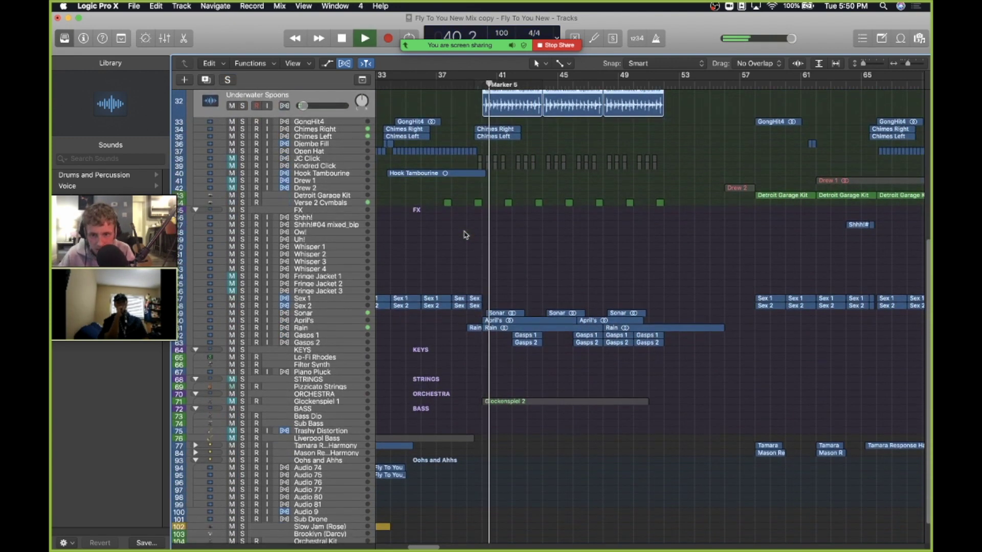
{"action": "left_click", "coordinate": [305, 299]}
{"action": "scroll", "coordinate": [317, 294], "scroll_direction": "left", "scroll_amount": 2}
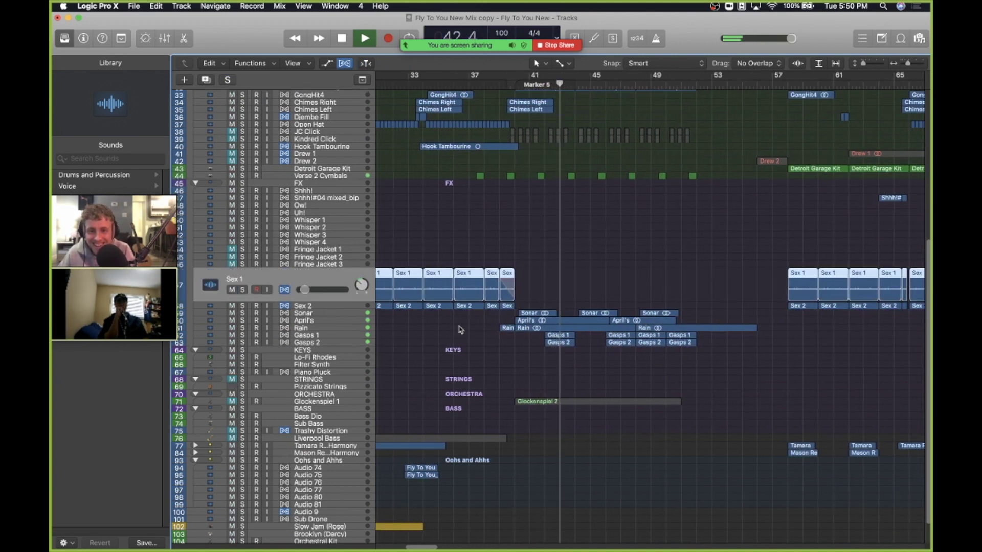
{"action": "left_click", "coordinate": [307, 313]}
{"action": "key", "text": "space"}
{"action": "left_click", "coordinate": [242, 304]}
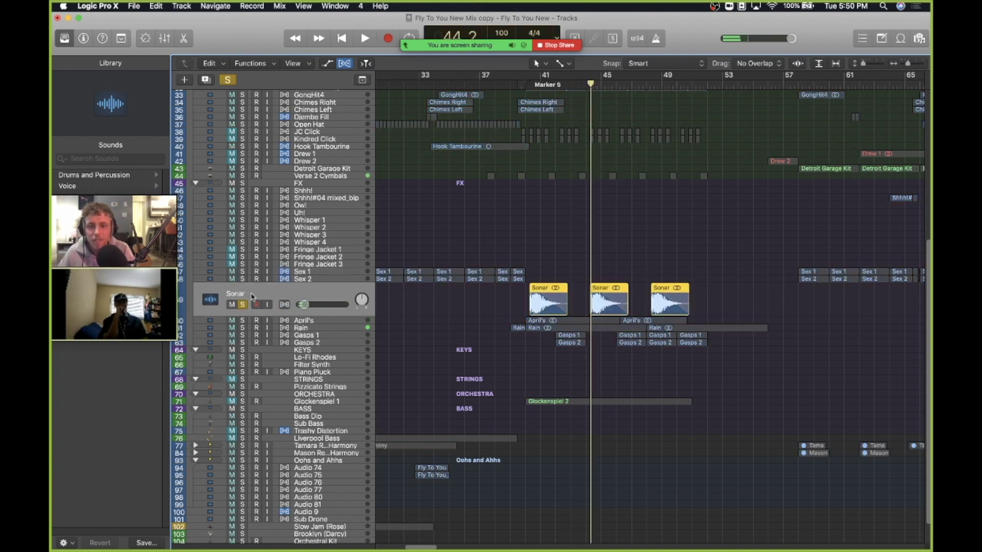
Step: Play the soloed Sonar from bar 39, add Rain to the solo, and stop playback
{"action": "left_click", "coordinate": [540, 85]}
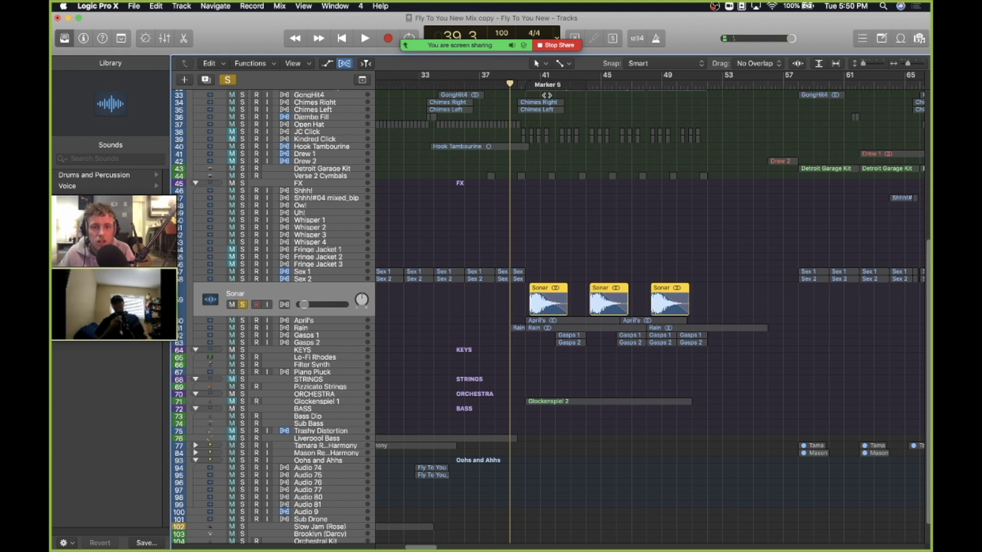
{"action": "key", "text": "space"}
{"action": "key", "text": "super+Right"}
{"action": "key", "text": "super+Right"}
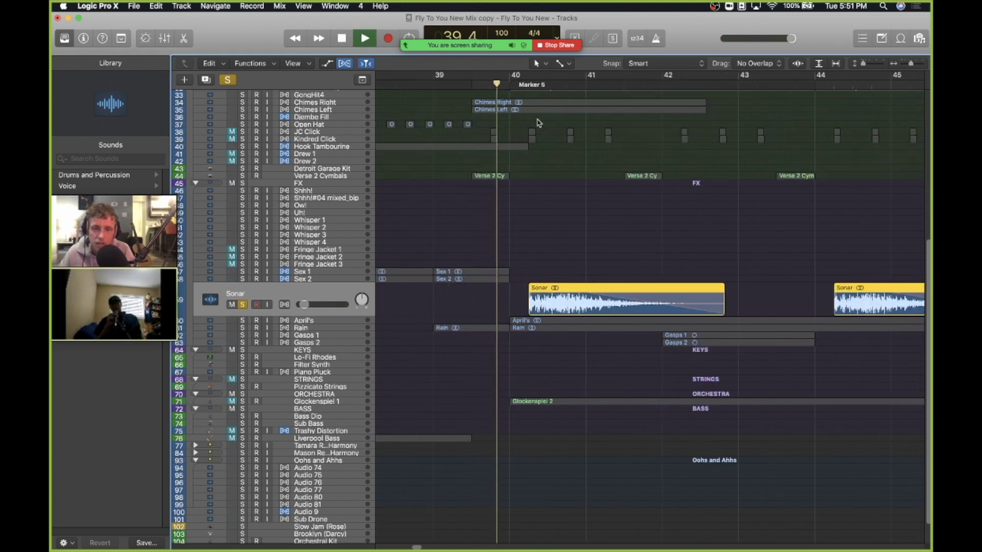
{"action": "left_click", "coordinate": [243, 328]}
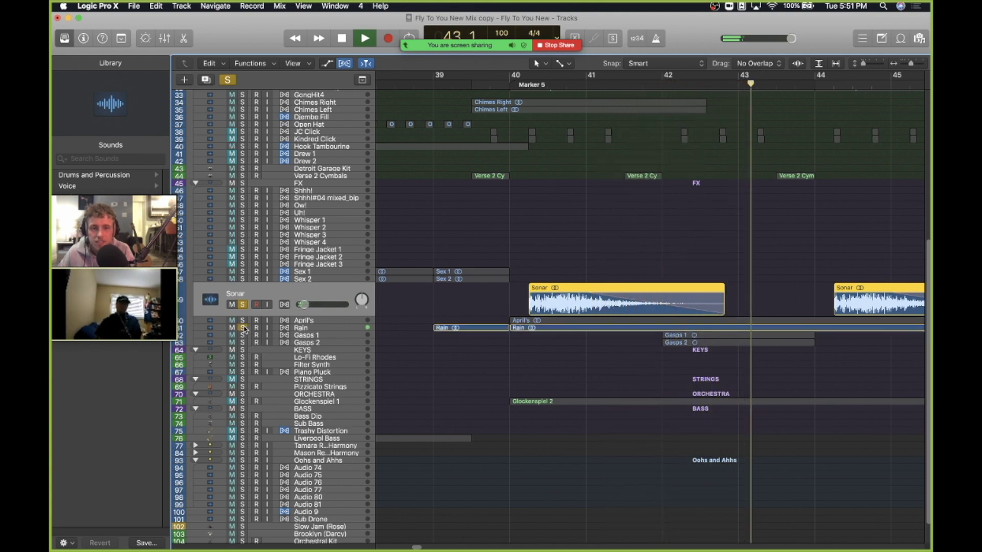
{"action": "key", "text": "space"}
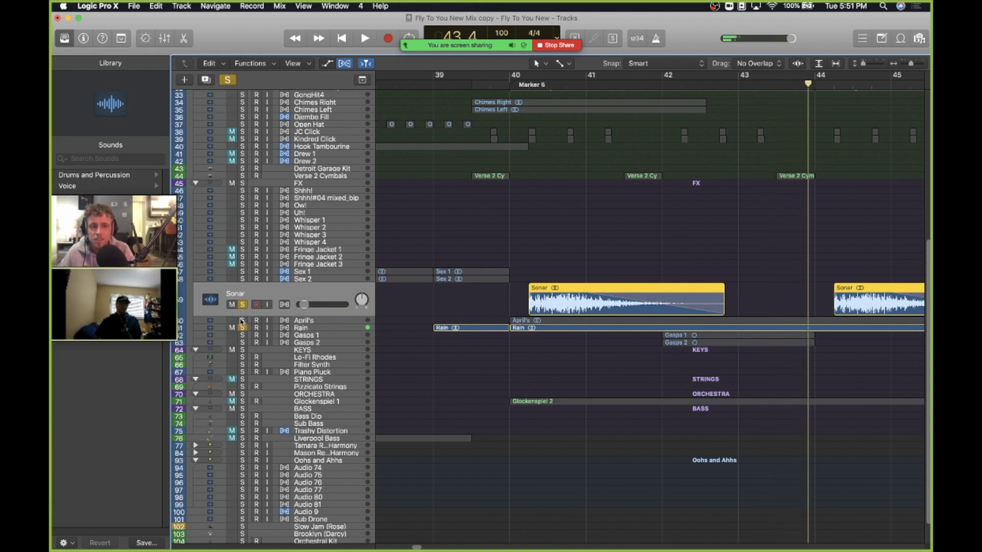
Step: Resume playback just before bar 44, solo Gasps 1 and Gasps 2 alongside Sonar and Rain, and stop
{"action": "scroll", "coordinate": [389, 326], "scroll_direction": "right", "scroll_amount": 5}
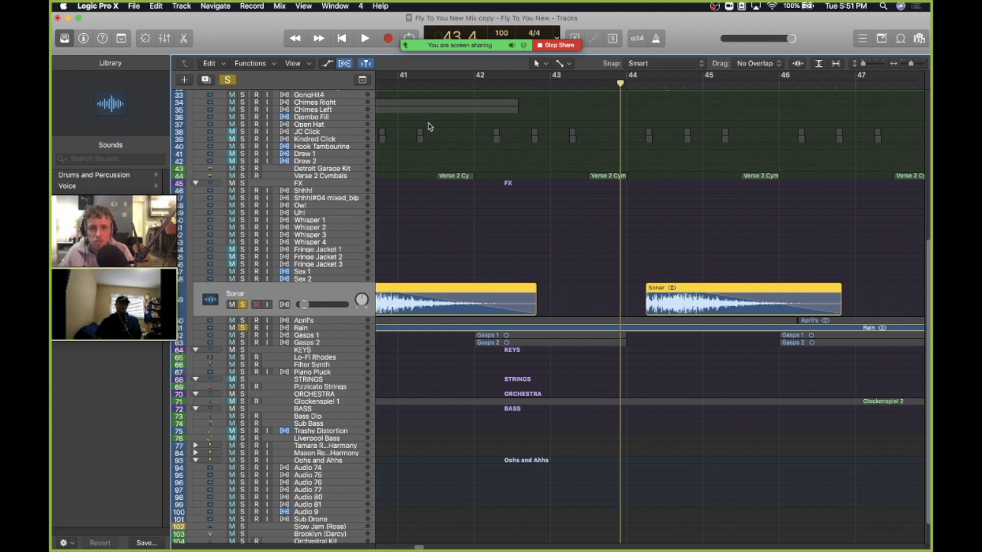
{"action": "mouse_move", "coordinate": [509, 54]}
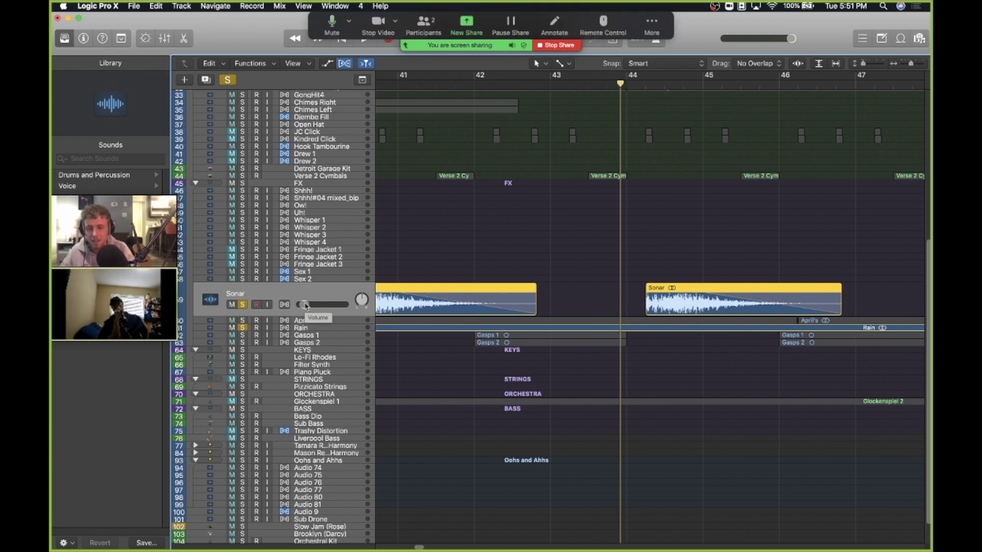
{"action": "key", "text": "space"}
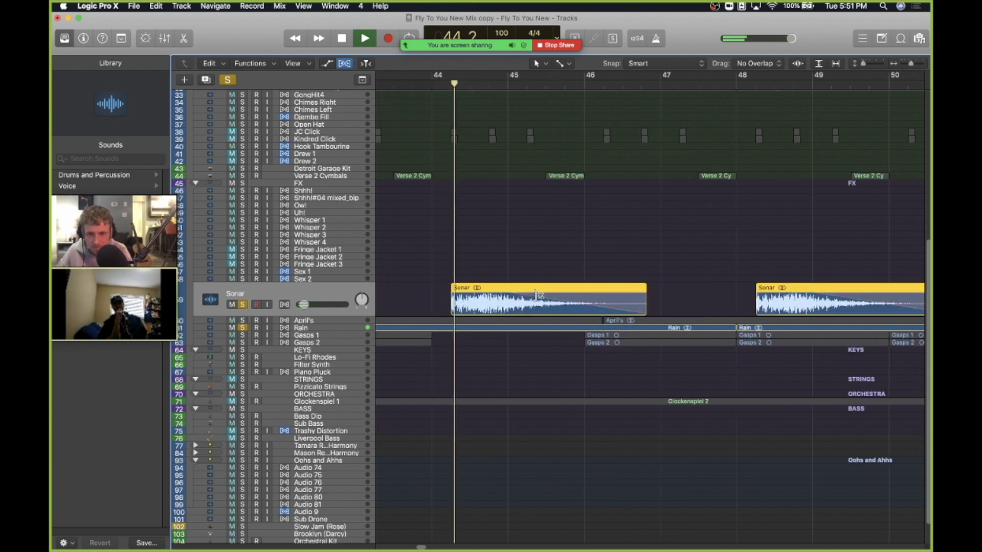
{"action": "left_click", "coordinate": [242, 335]}
{"action": "left_click", "coordinate": [242, 342]}
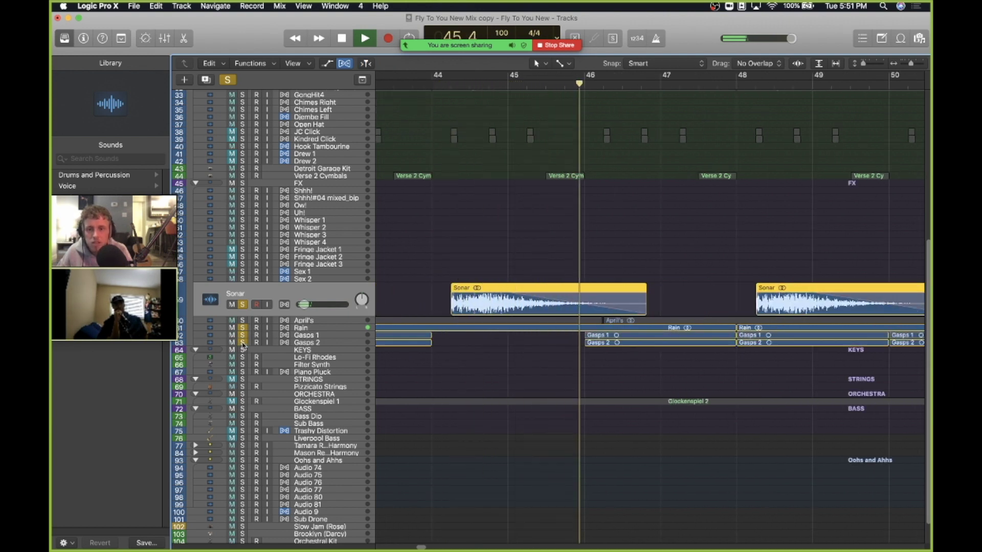
{"action": "left_click", "coordinate": [242, 305]}
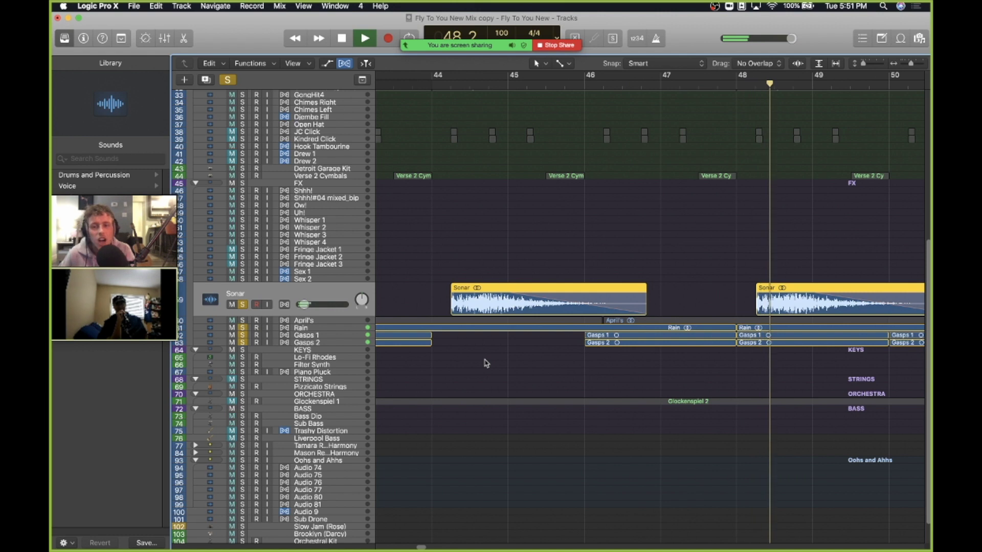
{"action": "key", "text": "space"}
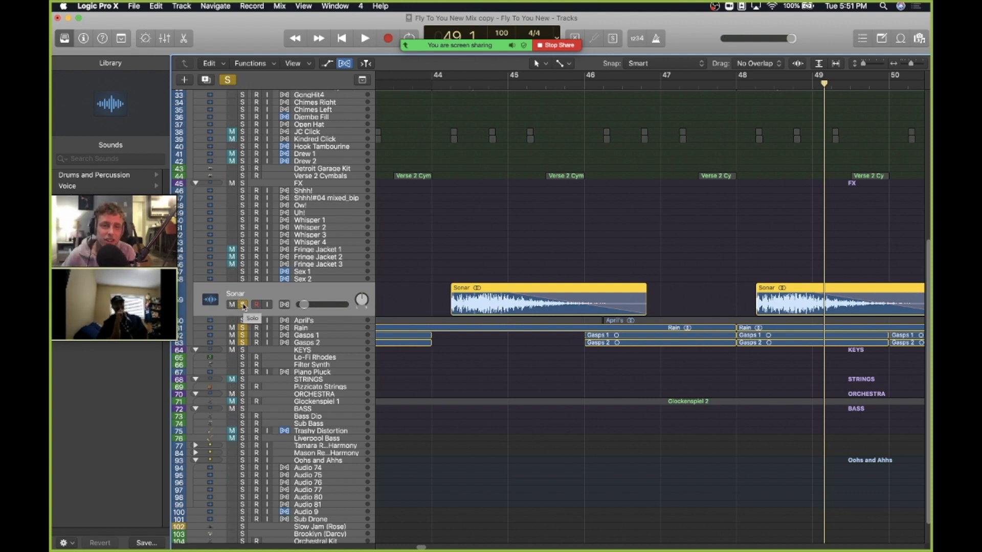
Step: Clear the solos on Sonar, Rain, Gasps 1 and Gasps 2
{"action": "scroll", "coordinate": [359, 319], "scroll_direction": "down", "scroll_amount": 2}
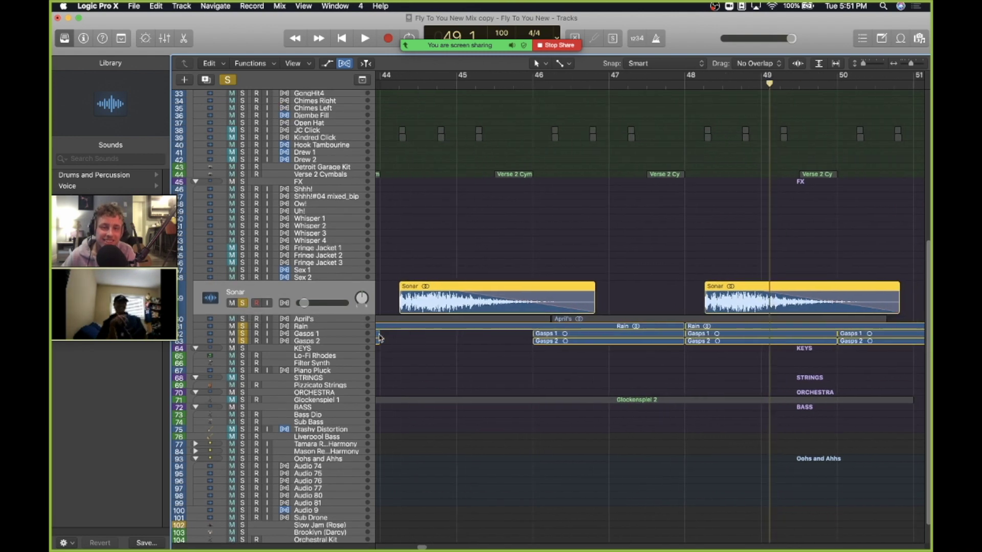
{"action": "scroll", "coordinate": [379, 336], "scroll_direction": "down", "scroll_amount": 5}
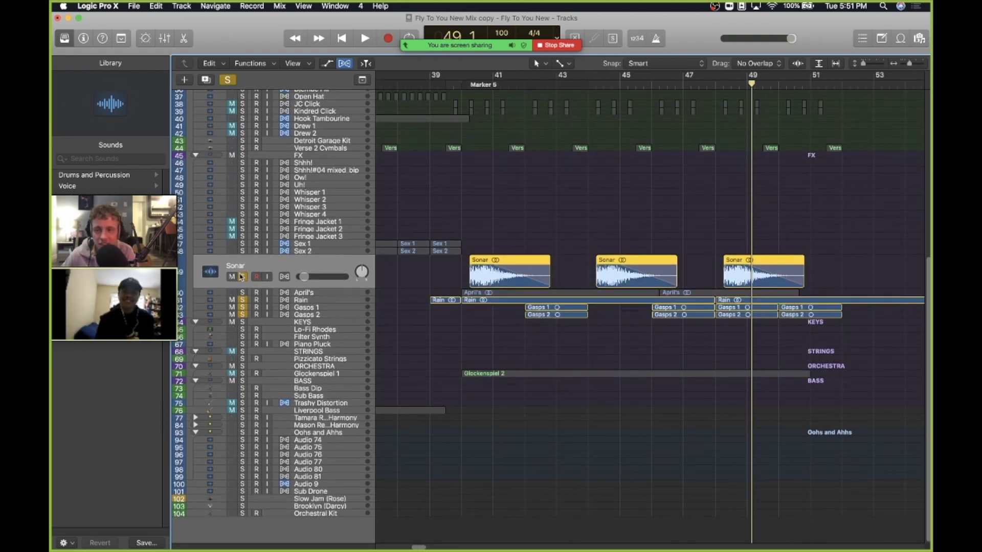
{"action": "left_click", "coordinate": [243, 276]}
{"action": "left_click", "coordinate": [242, 301]}
{"action": "left_click", "coordinate": [242, 307]}
{"action": "left_click", "coordinate": [242, 314]}
Step: Review the arrangement from bar 49 onward and place the playhead at bar 56, ahead of the next drum section
{"action": "scroll", "coordinate": [394, 333], "scroll_direction": "down", "scroll_amount": 4}
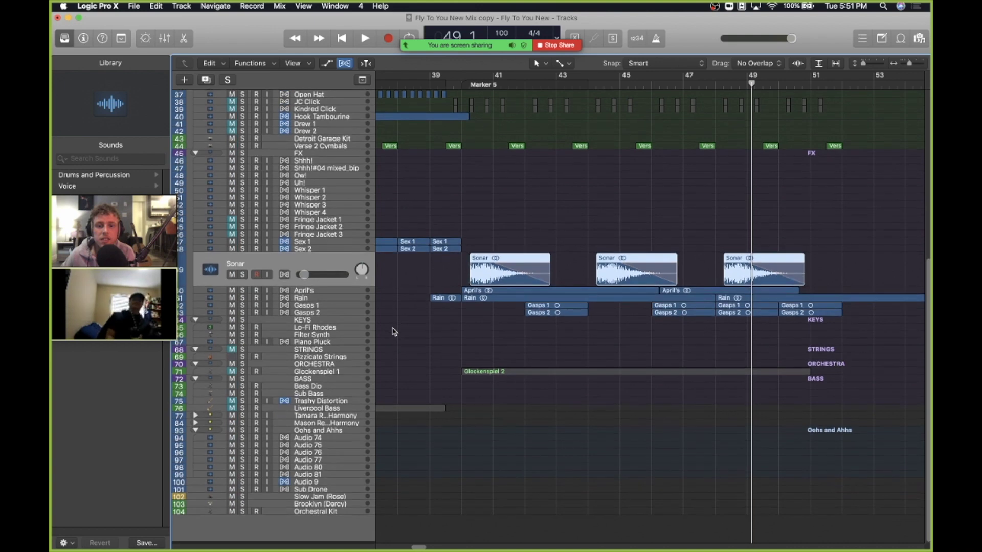
{"action": "scroll", "coordinate": [562, 359], "scroll_direction": "right", "scroll_amount": 5}
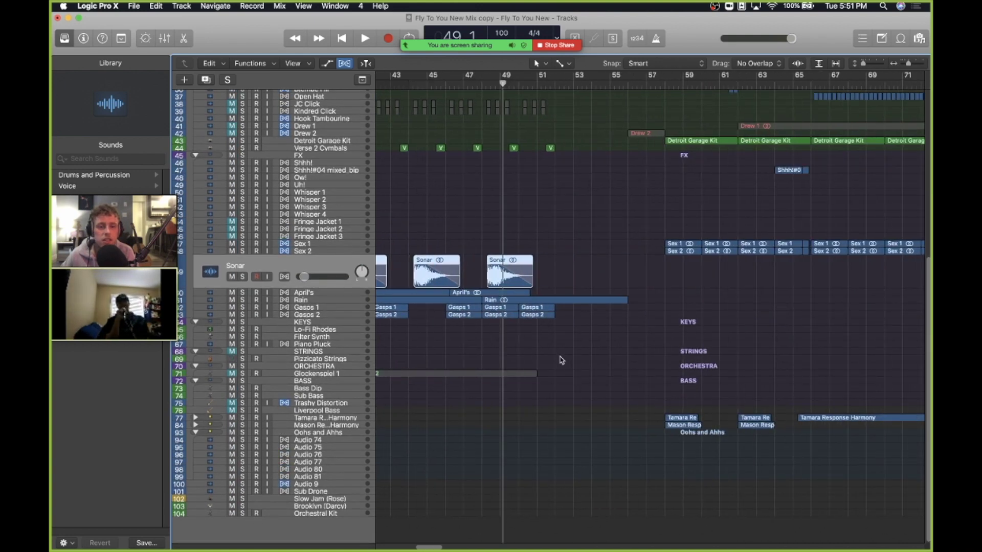
{"action": "scroll", "coordinate": [409, 232], "scroll_direction": "up", "scroll_amount": 10}
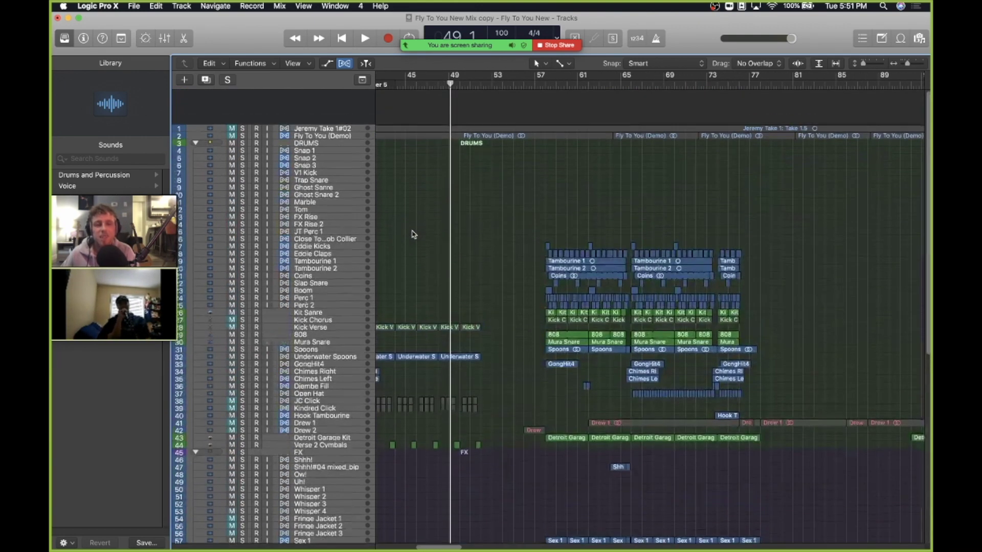
{"action": "scroll", "coordinate": [511, 255], "scroll_direction": "down", "scroll_amount": 3}
{"action": "scroll", "coordinate": [582, 278], "scroll_direction": "right", "scroll_amount": 4}
{"action": "scroll", "coordinate": [582, 278], "scroll_direction": "right", "scroll_amount": 3}
{"action": "scroll", "coordinate": [582, 278], "scroll_direction": "left", "scroll_amount": 8}
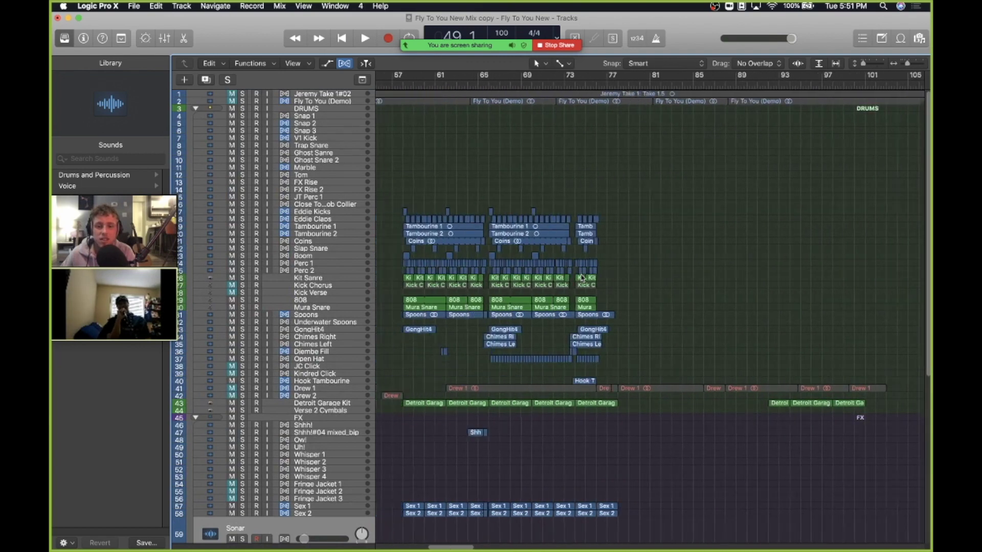
{"action": "left_click", "coordinate": [417, 82]}
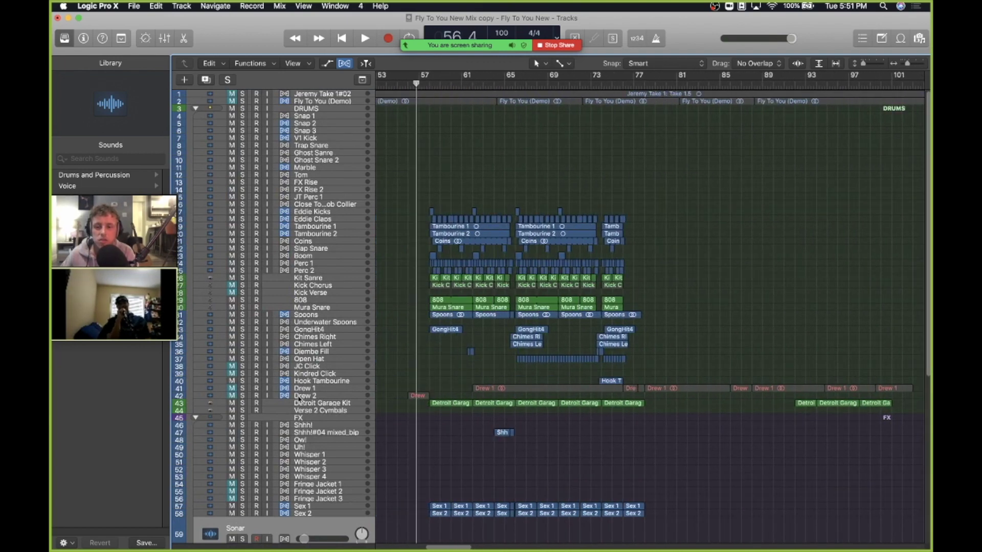
Step: Unmute tracks 41 and 42 and Fly To You (Demo), and play from bar 56
{"action": "left_click", "coordinate": [232, 389]}
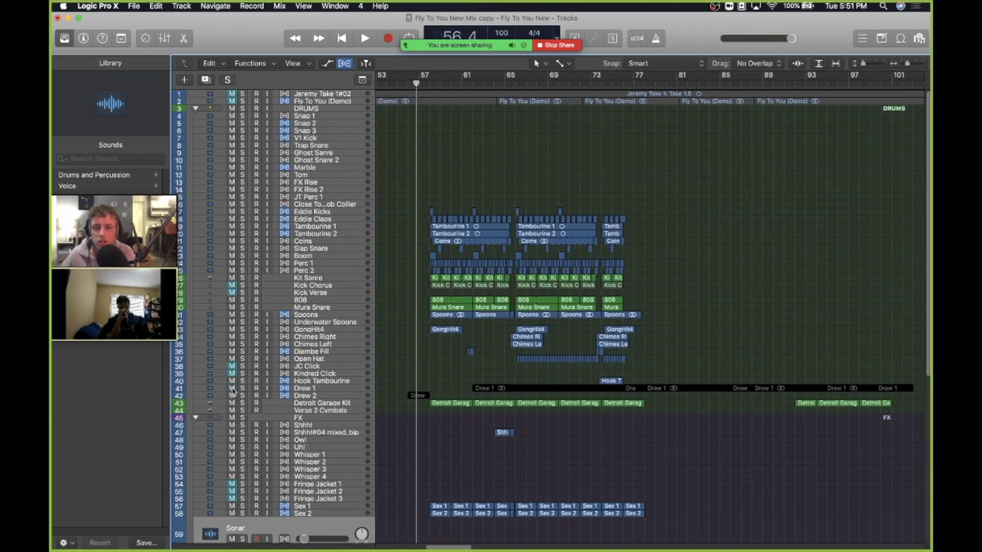
{"action": "key", "text": "space"}
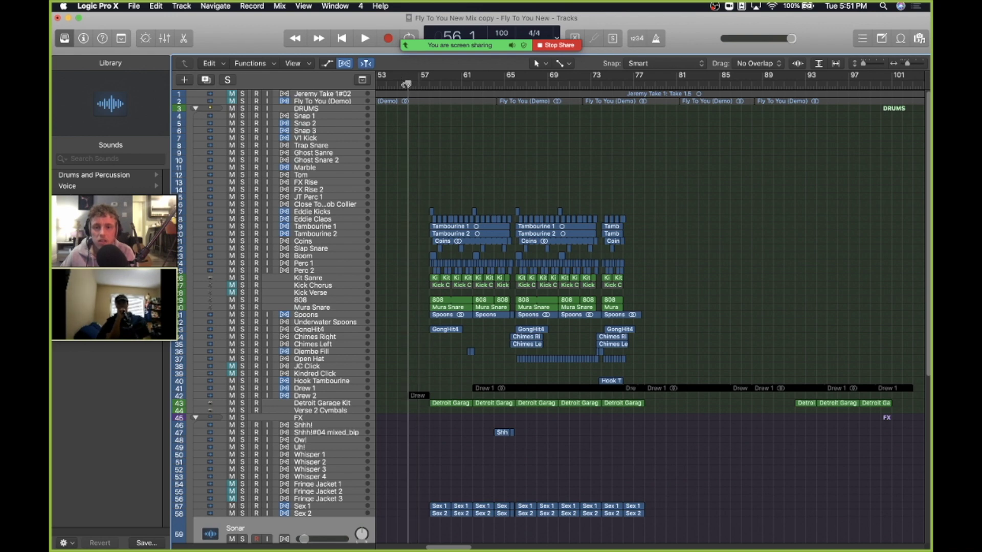
{"action": "left_click", "coordinate": [242, 101]}
{"action": "left_click", "coordinate": [243, 101]}
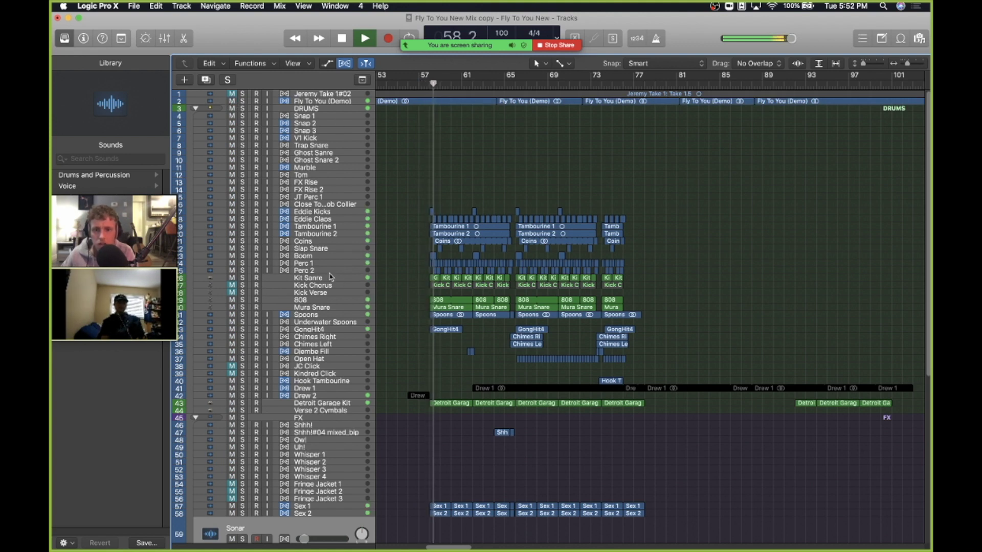
Step: Solo track 41 and Fly To You (Demo) while playback continues toward bar 64
{"action": "left_click", "coordinate": [243, 382]}
{"action": "left_click", "coordinate": [244, 381]}
{"action": "left_click", "coordinate": [242, 388]}
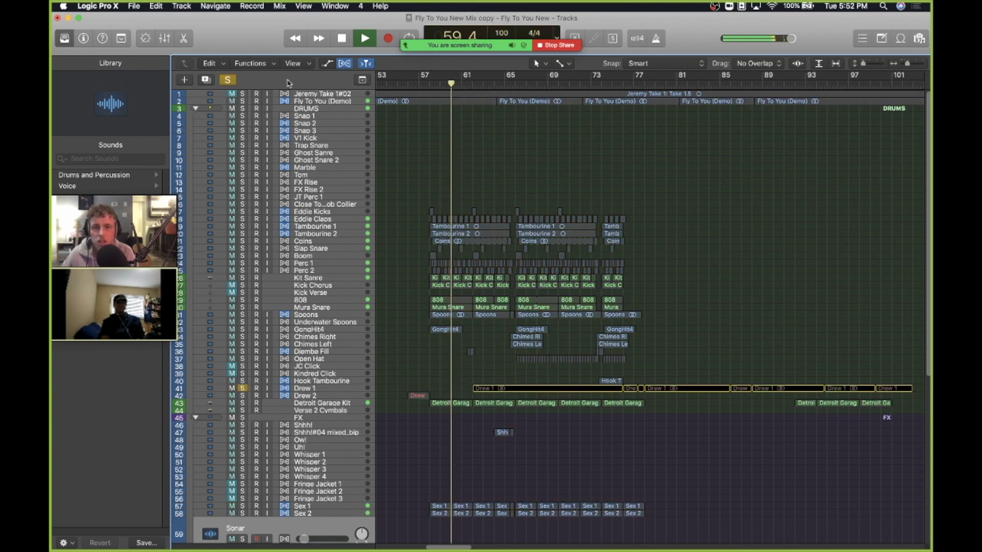
{"action": "left_click", "coordinate": [243, 101]}
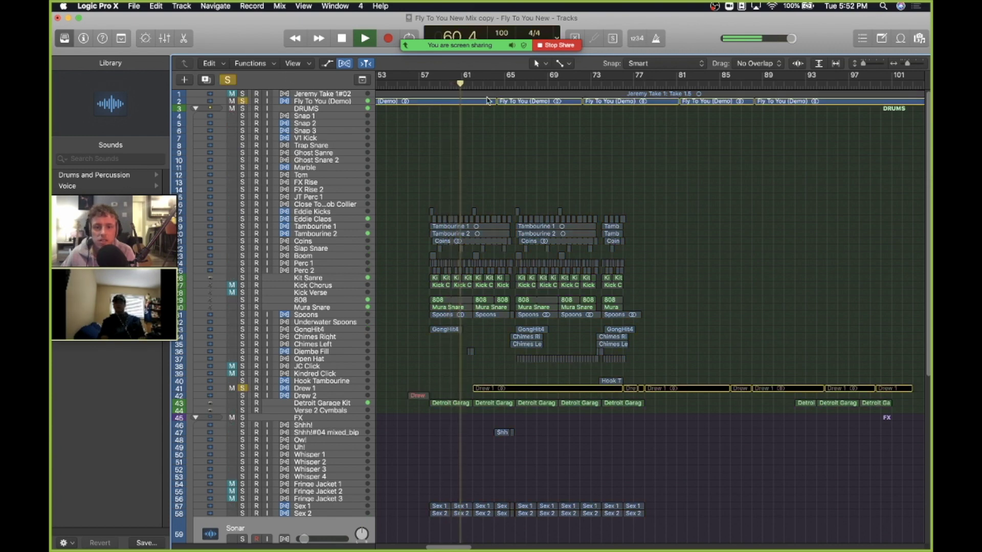
{"action": "key", "text": "super+Right"}
{"action": "key", "text": "super+Right"}
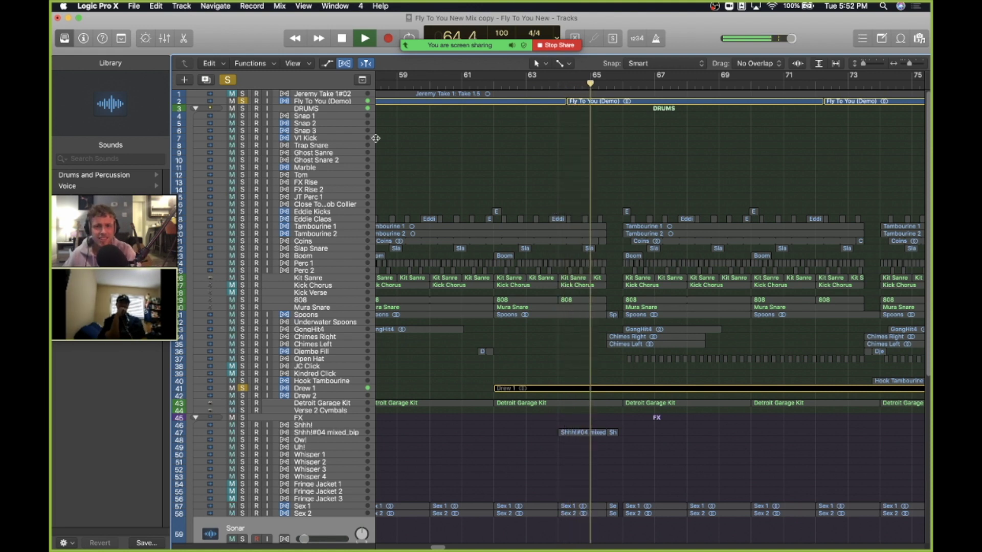
Step: Mute Fly To You (Demo), add track 1 to the solos, and play on until stopping at bar 83
{"action": "left_click", "coordinate": [232, 101]}
{"action": "left_click", "coordinate": [242, 93]}
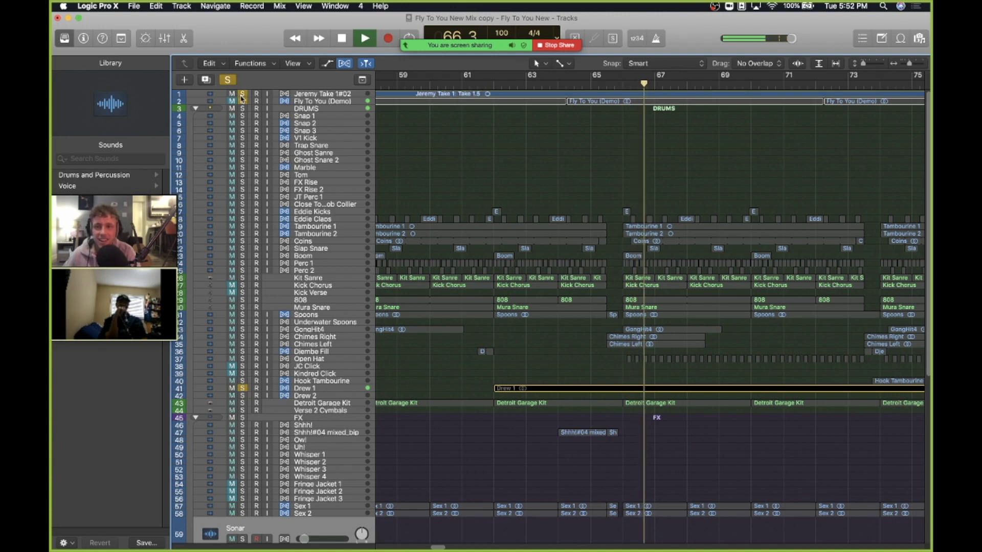
{"action": "scroll", "coordinate": [618, 208], "scroll_direction": "right", "scroll_amount": 5}
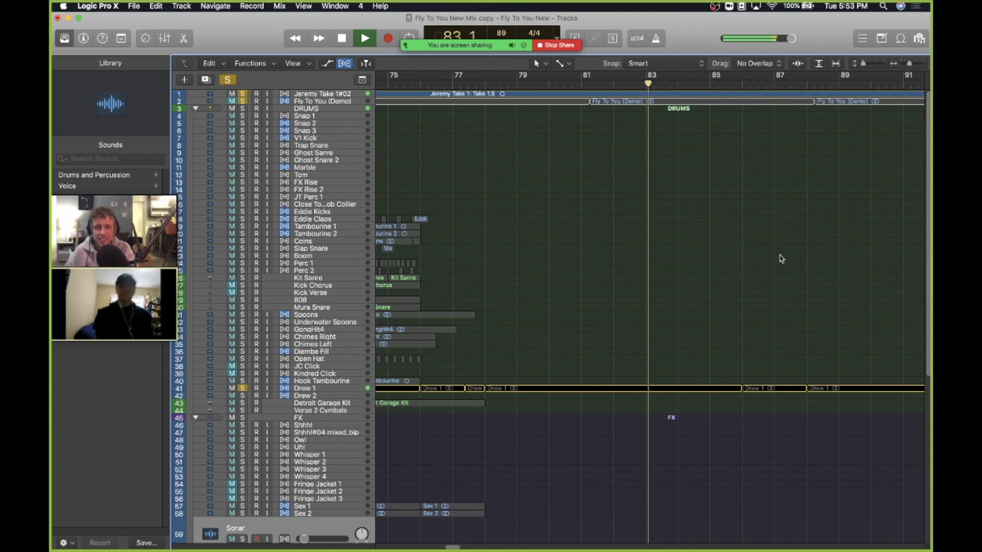
{"action": "key", "text": "space"}
Step: Clear the solo on track 41 and show the global tracks to examine the tempo curve from bar 76 onward
{"action": "left_click", "coordinate": [242, 389]}
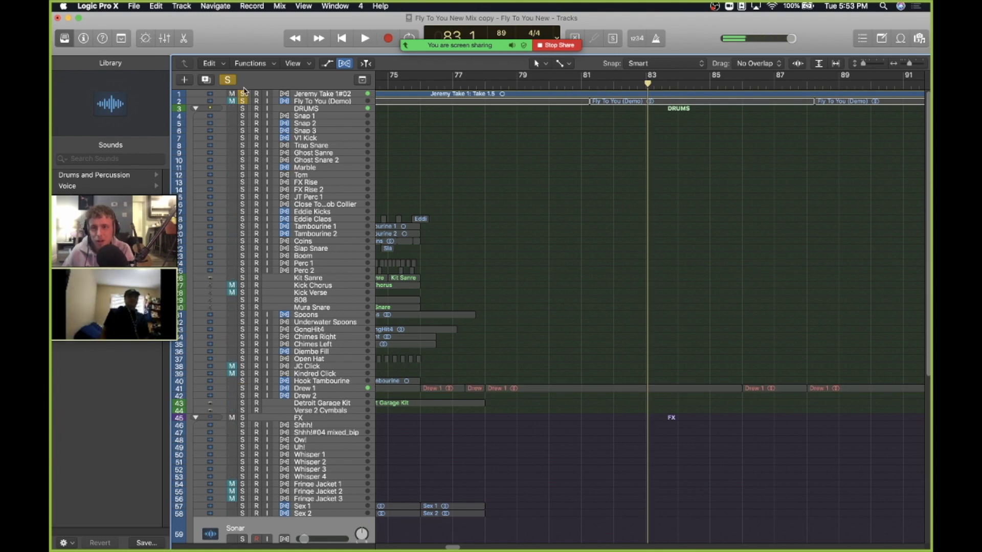
{"action": "left_click", "coordinate": [362, 80]}
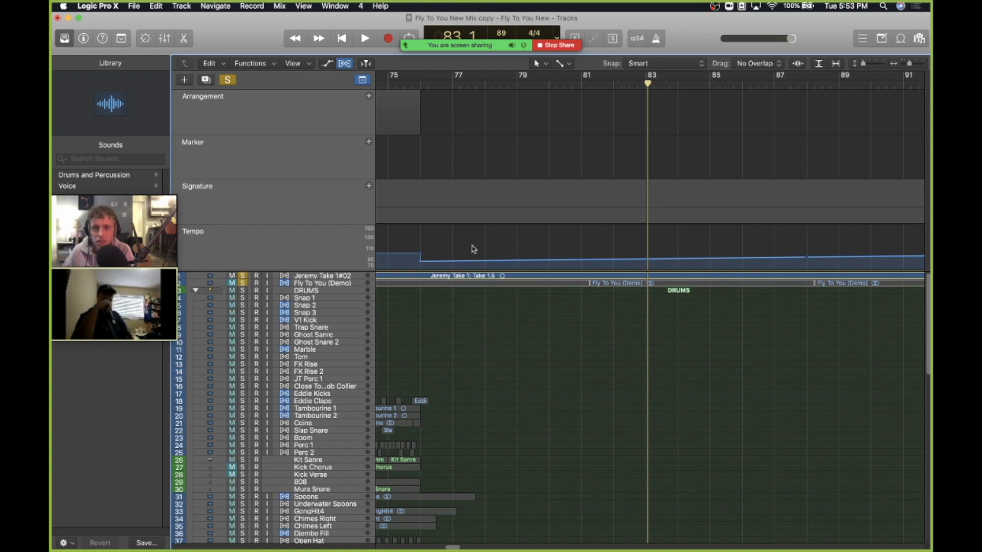
{"action": "left_click_drag", "start_coordinate": [452, 235], "coordinate": [453, 233]}
{"action": "scroll", "coordinate": [708, 259], "scroll_direction": "right", "scroll_amount": 10}
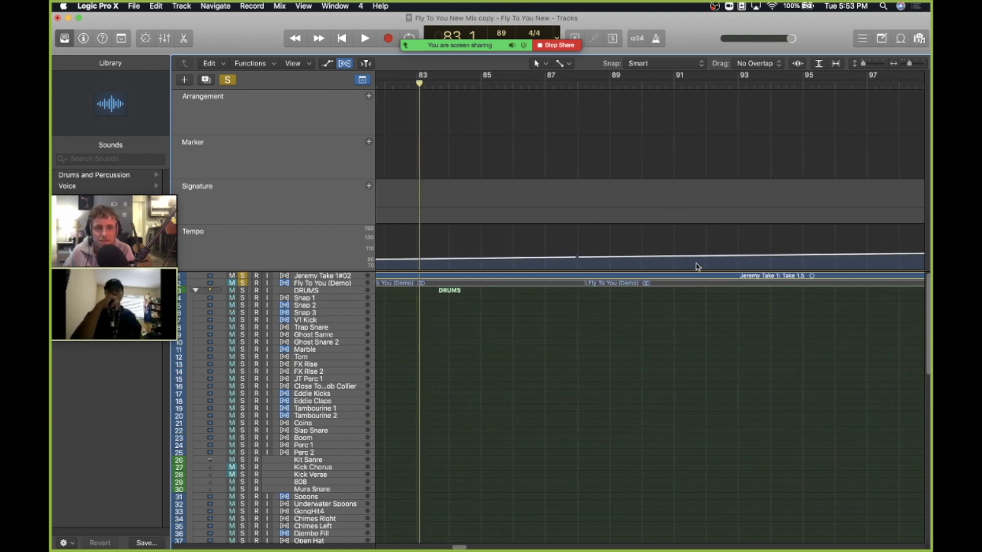
{"action": "scroll", "coordinate": [697, 267], "scroll_direction": "left", "scroll_amount": 9}
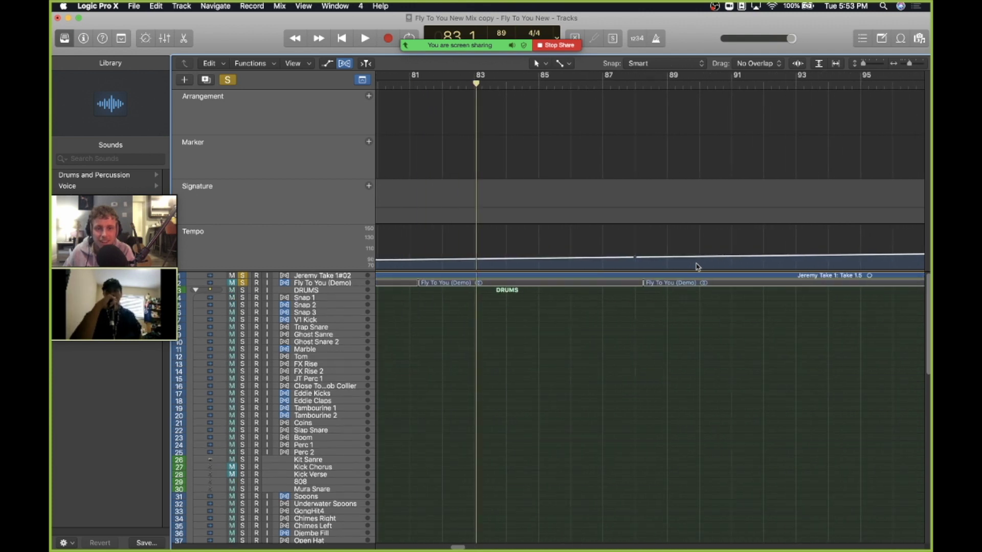
{"action": "scroll", "coordinate": [450, 293], "scroll_direction": "left", "scroll_amount": 2}
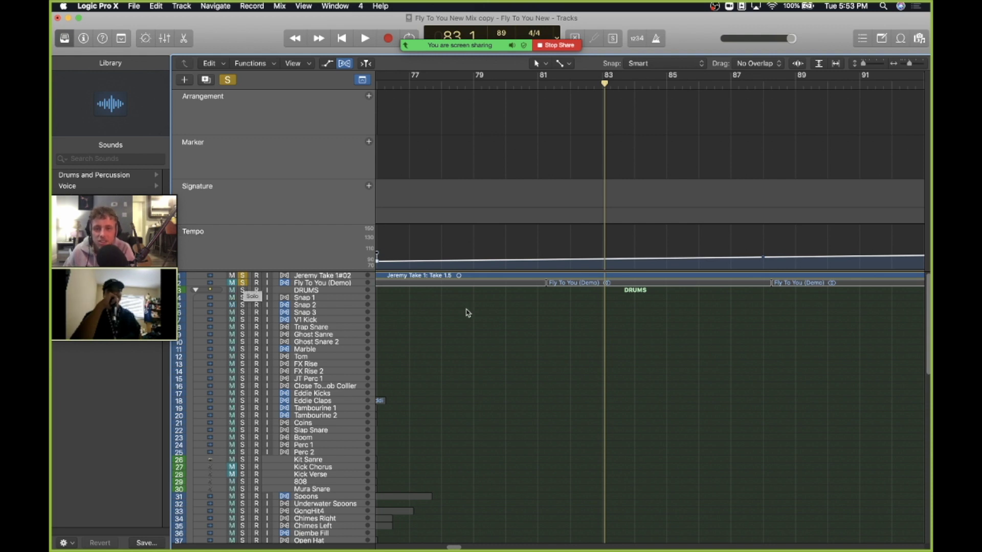
{"action": "scroll", "coordinate": [467, 313], "scroll_direction": "left", "scroll_amount": 4}
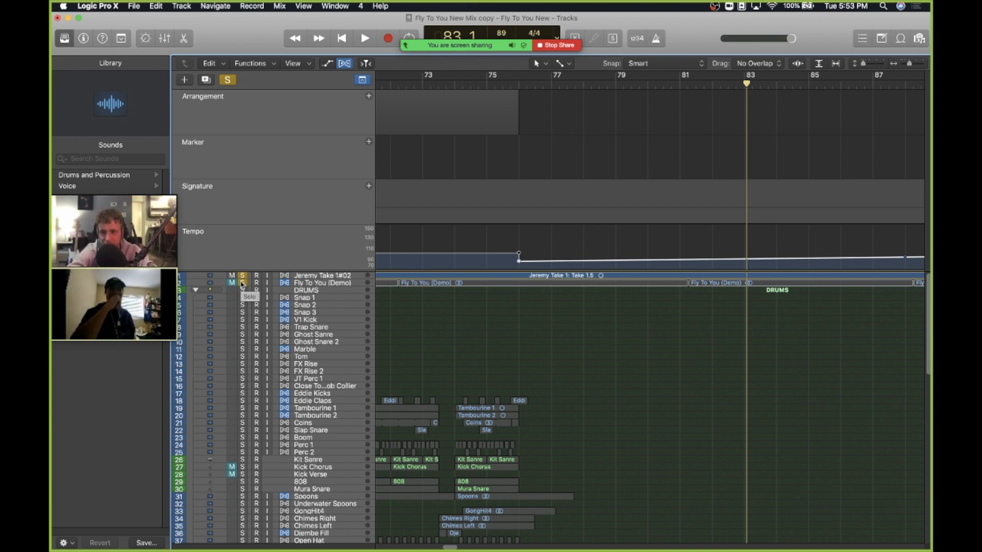
Step: Clear the solos on tracks 1 and 2, and shrink the global tracks area to review the whole arrangement down to track 104
{"action": "left_click", "coordinate": [242, 283]}
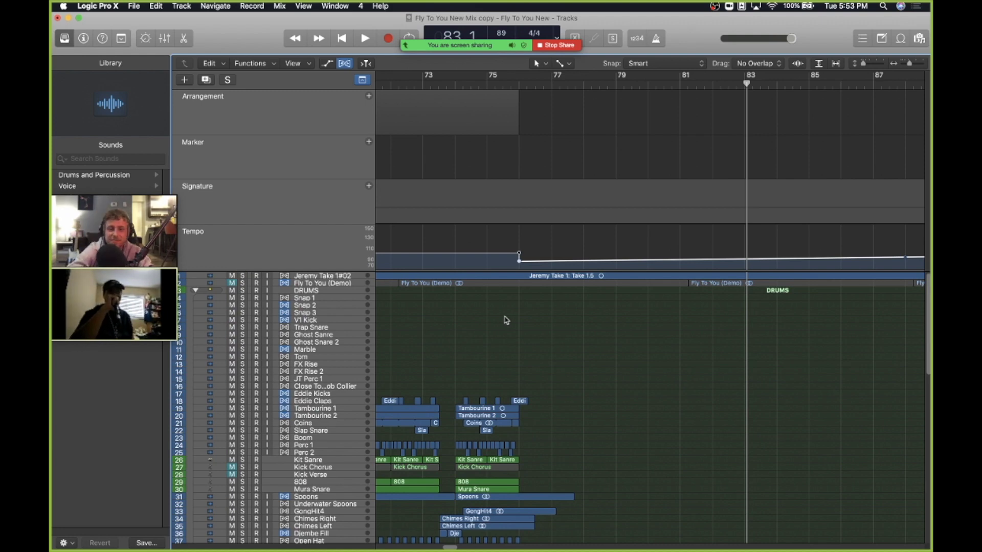
{"action": "scroll", "coordinate": [506, 320], "scroll_direction": "down", "scroll_amount": 5}
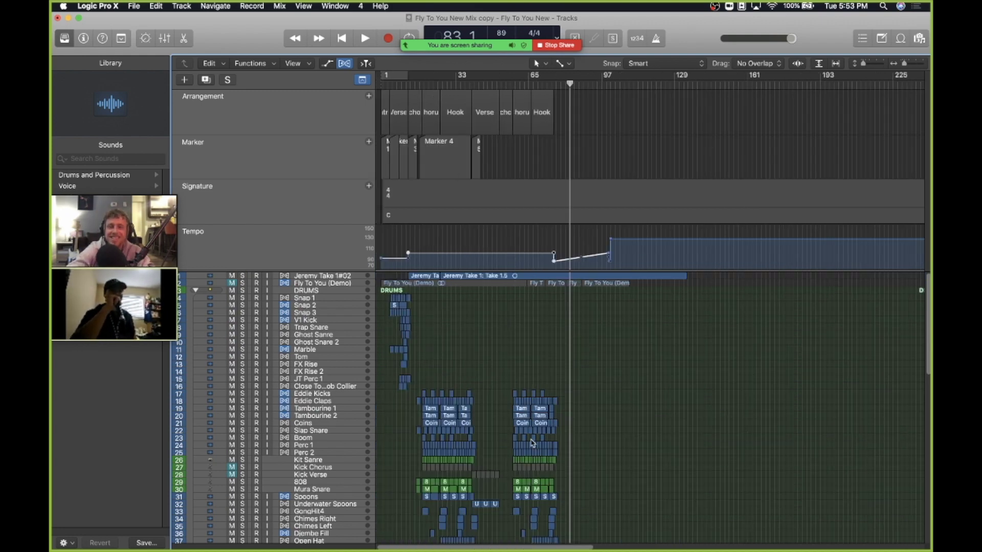
{"action": "left_click_drag", "start_coordinate": [492, 269], "coordinate": [490, 221]}
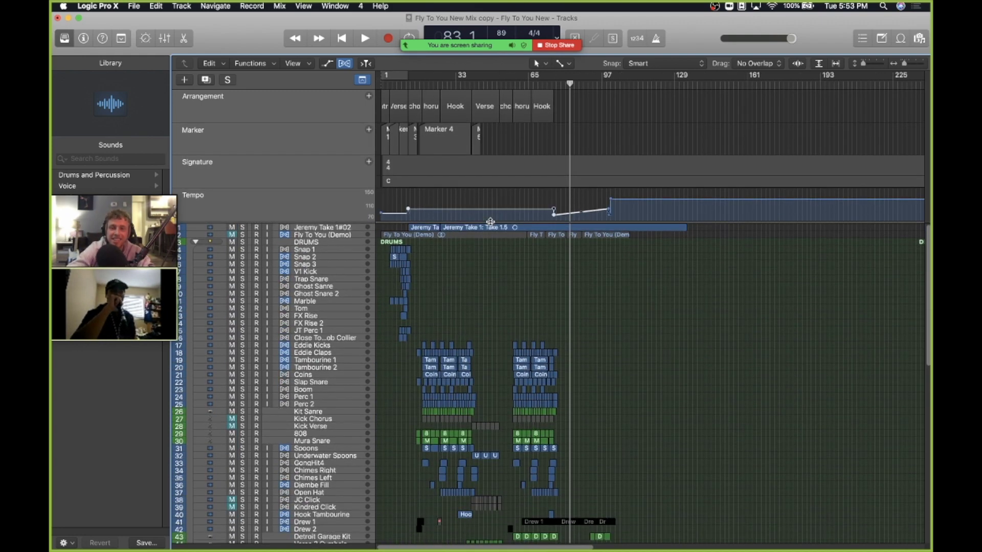
{"action": "scroll", "coordinate": [521, 304], "scroll_direction": "down", "scroll_amount": 5}
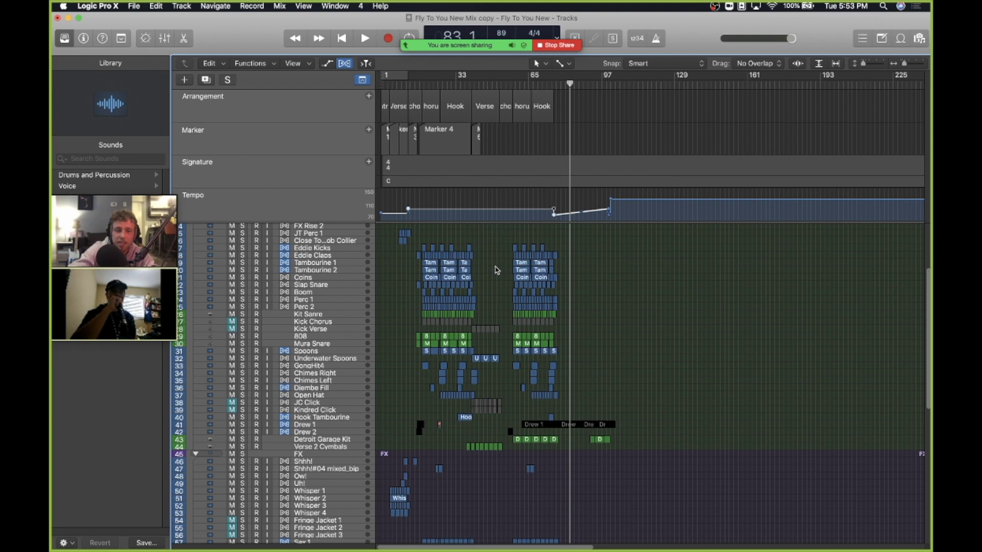
{"action": "scroll", "coordinate": [501, 316], "scroll_direction": "down", "scroll_amount": 15}
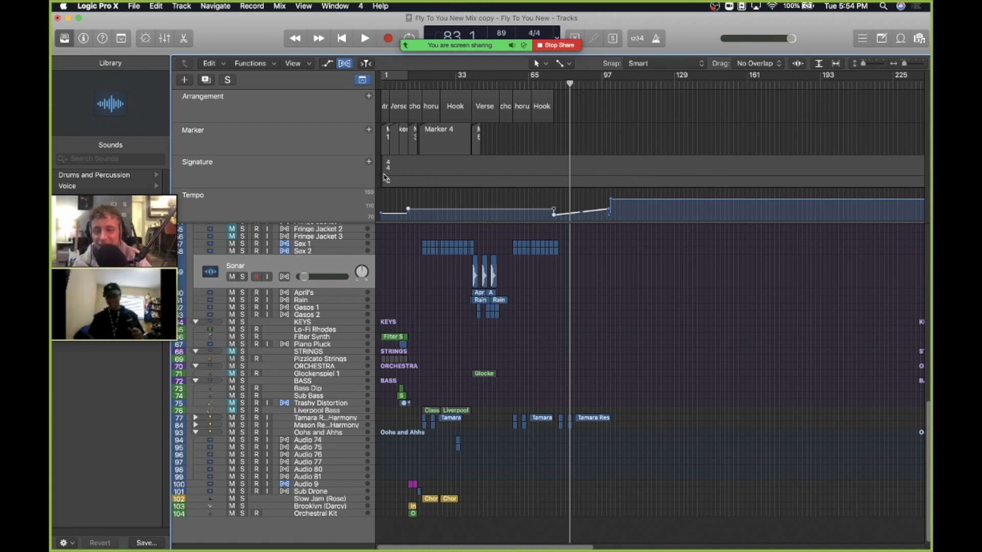
{"action": "scroll", "coordinate": [628, 228], "scroll_direction": "up", "scroll_amount": 15}
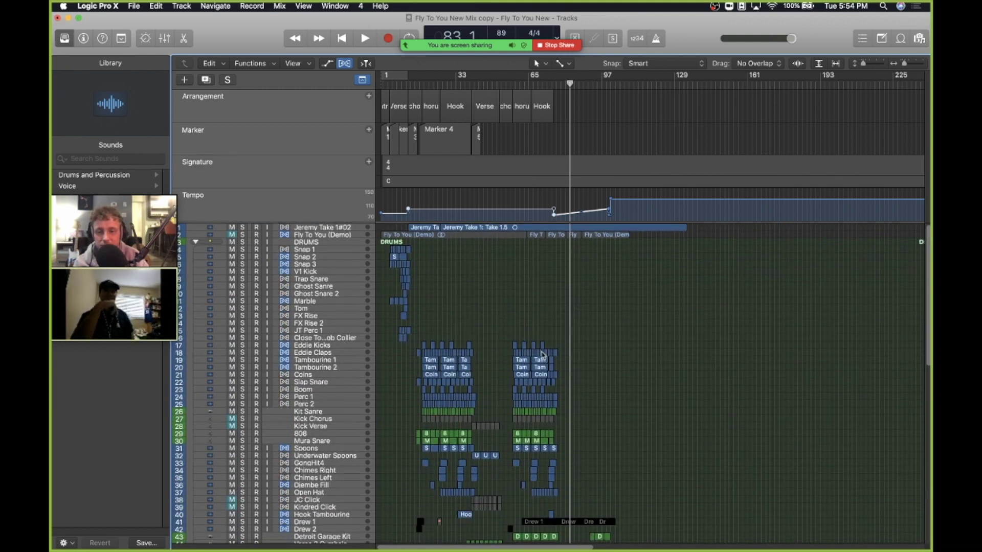
Step: Close the Fly To You New Mix copy project
{"action": "left_click", "coordinate": [58, 18]}
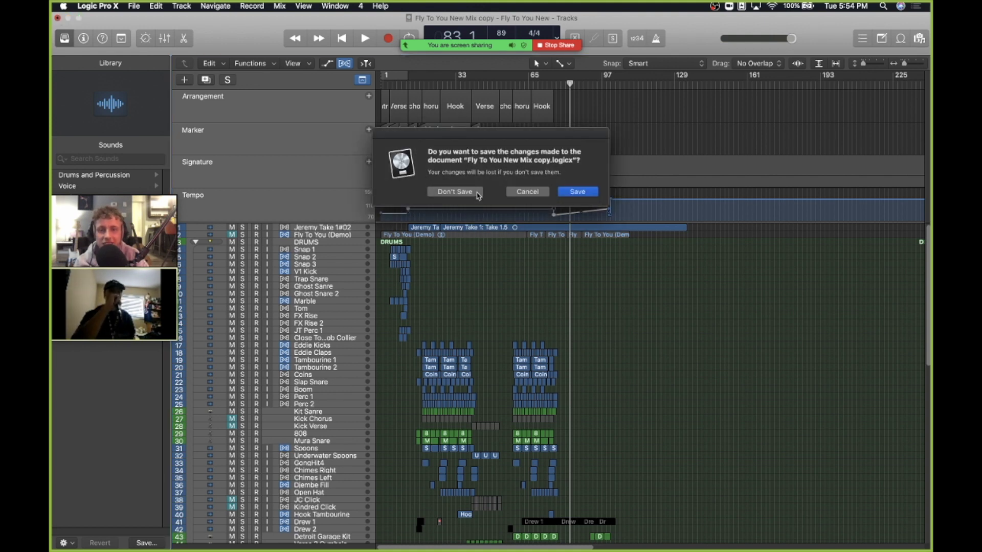
Step: Discard the changes to "Fly To You New Mix copy.logicx" and look over the arrangement of the Fly to You Final Mix project
{"action": "left_click", "coordinate": [455, 192]}
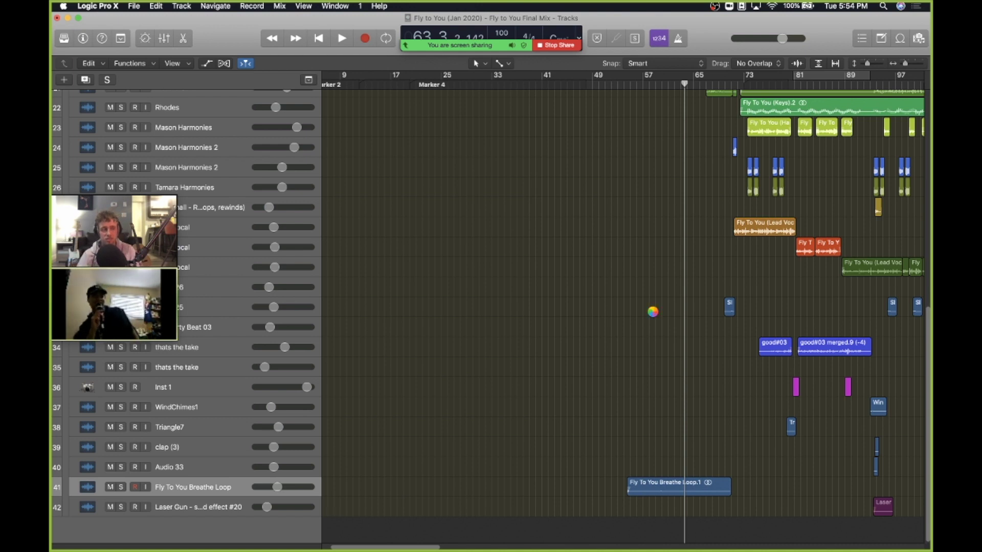
{"action": "scroll", "coordinate": [654, 316], "scroll_direction": "right", "scroll_amount": 10}
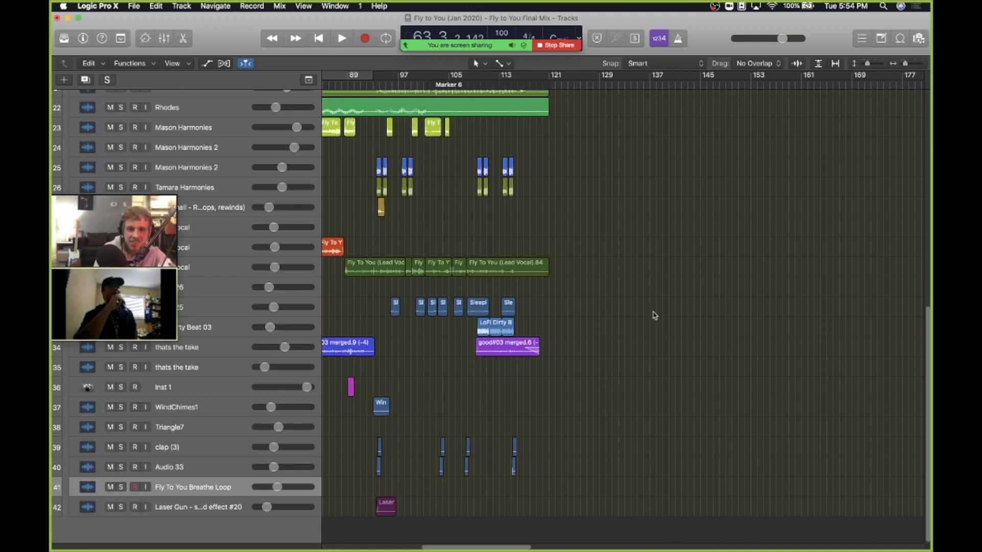
{"action": "scroll", "coordinate": [566, 309], "scroll_direction": "left", "scroll_amount": 10}
{"action": "scroll", "coordinate": [512, 281], "scroll_direction": "up", "scroll_amount": 15}
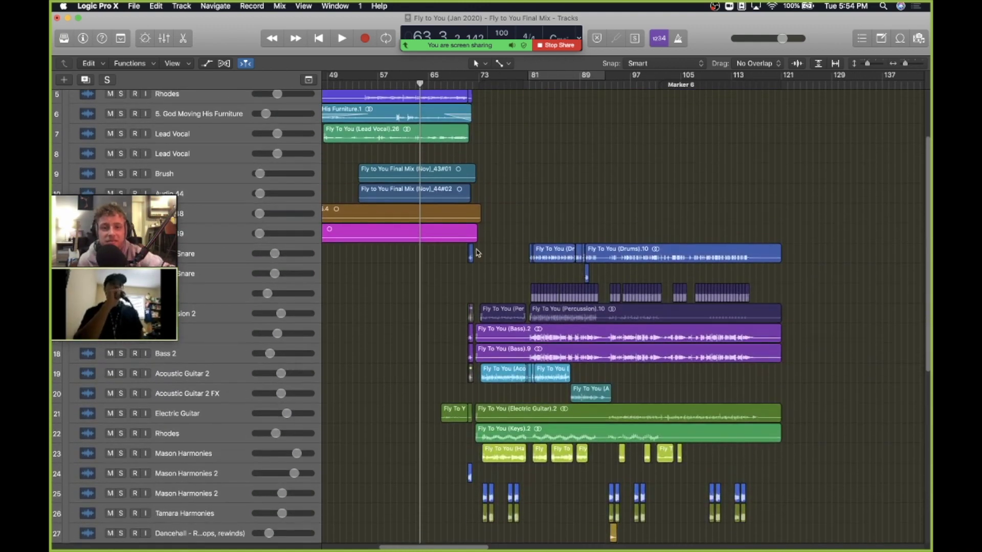
Step: Play the second half of the song from about bar 67 to about bar 118
{"action": "left_click", "coordinate": [467, 82]}
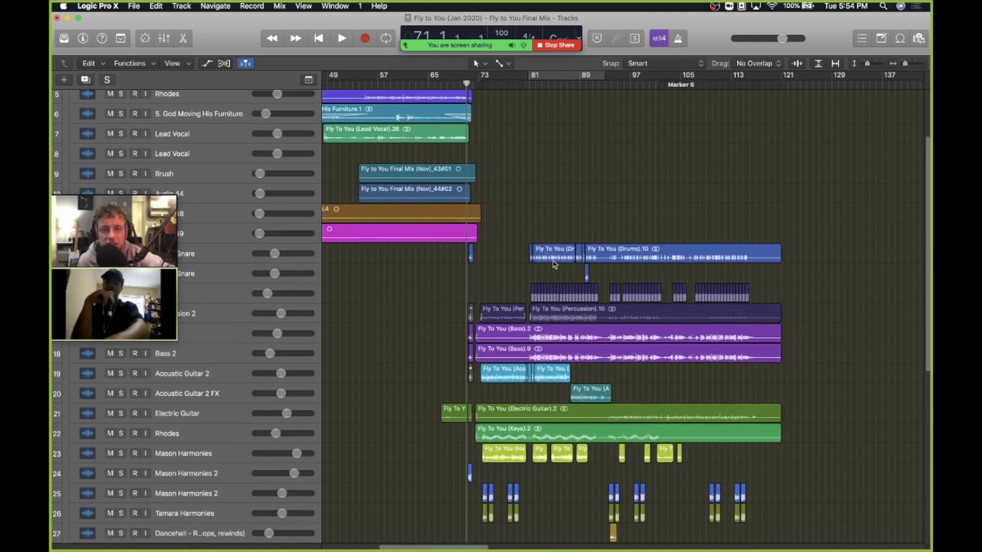
{"action": "scroll", "coordinate": [555, 265], "scroll_direction": "down", "scroll_amount": 10}
{"action": "scroll", "coordinate": [555, 265], "scroll_direction": "up", "scroll_amount": 7}
{"action": "scroll", "coordinate": [555, 265], "scroll_direction": "down", "scroll_amount": 3}
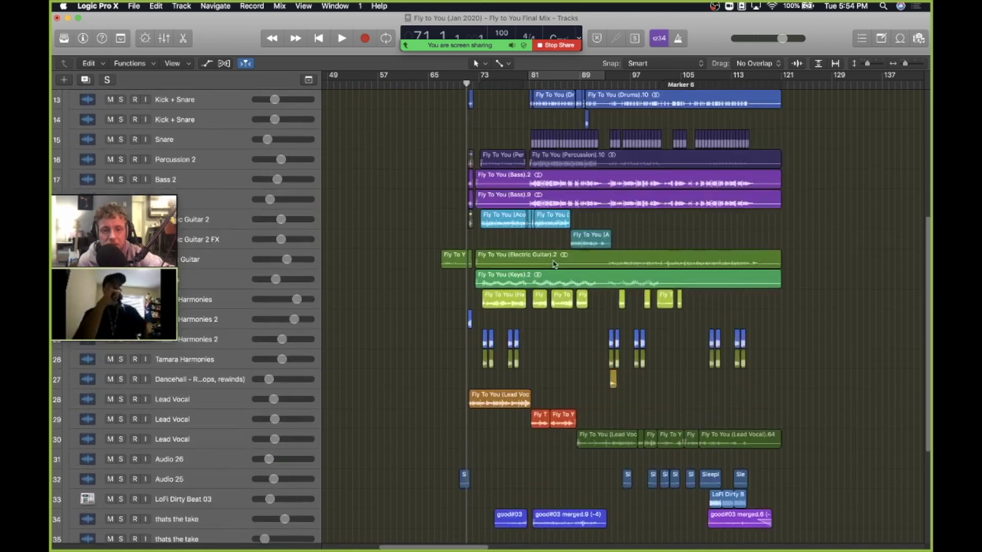
{"action": "scroll", "coordinate": [555, 264], "scroll_direction": "up", "scroll_amount": 1}
{"action": "scroll", "coordinate": [553, 263], "scroll_direction": "up", "scroll_amount": 8}
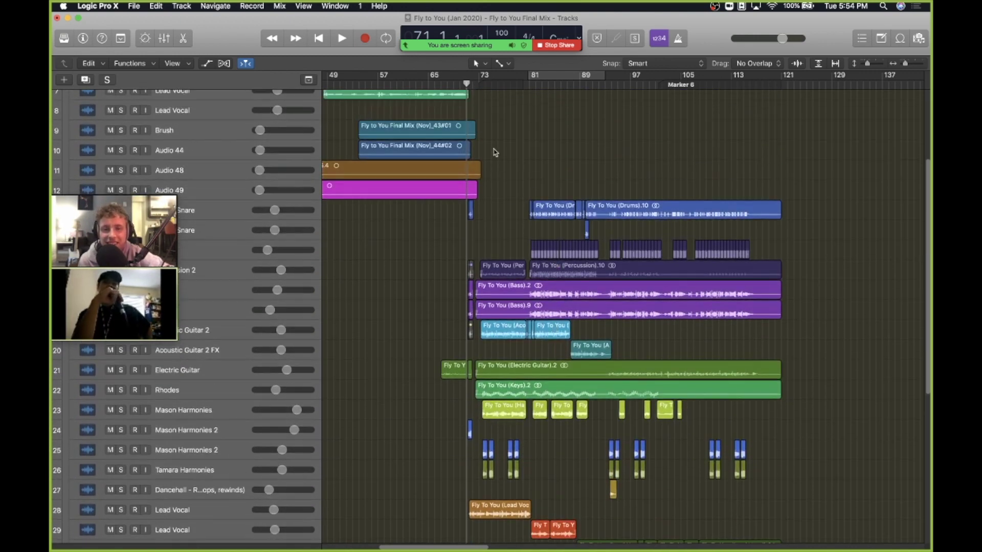
{"action": "scroll", "coordinate": [495, 152], "scroll_direction": "left", "scroll_amount": 2}
{"action": "scroll", "coordinate": [495, 152], "scroll_direction": "left", "scroll_amount": 1}
{"action": "left_click", "coordinate": [503, 84]}
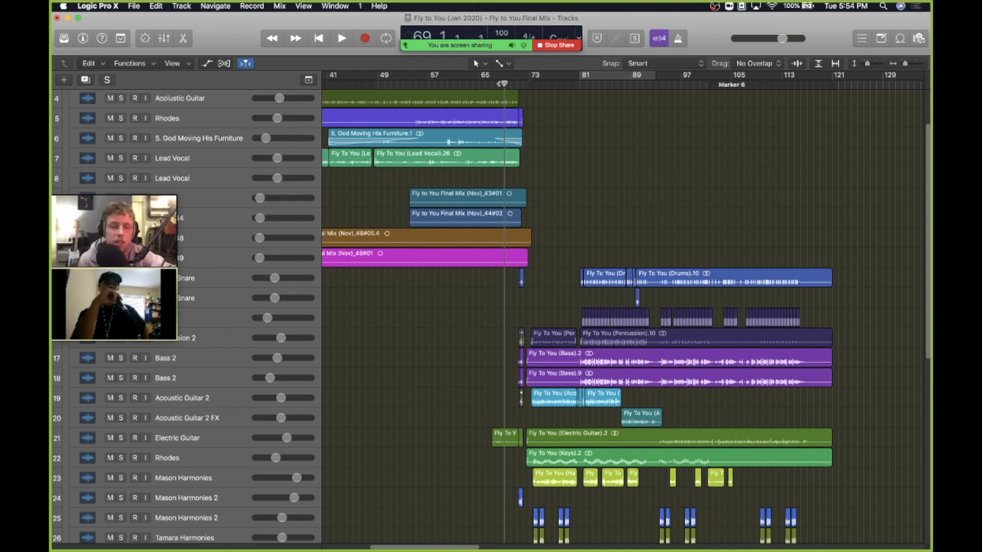
{"action": "left_click", "coordinate": [492, 85]}
{"action": "key", "text": "space"}
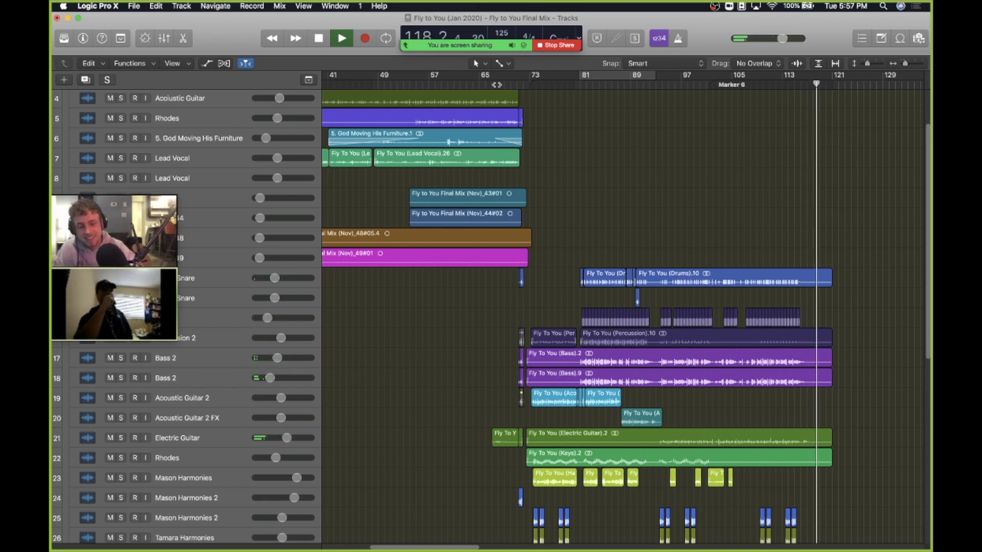
{"action": "key", "text": "space"}
Step: Solo the harmony track 25 and audition its first two regions from just before bar 73
{"action": "scroll", "coordinate": [594, 142], "scroll_direction": "down", "scroll_amount": 3}
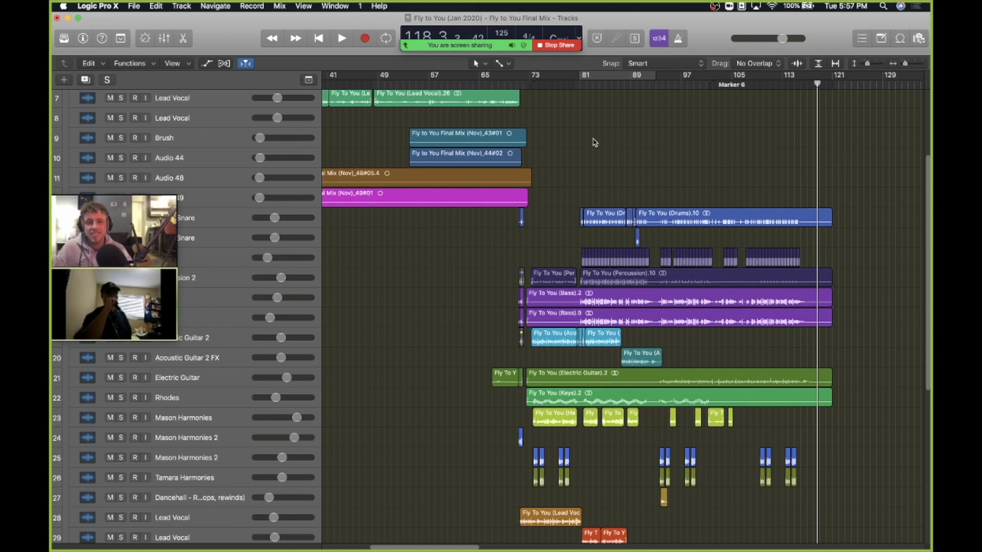
{"action": "left_click", "coordinate": [531, 85]}
{"action": "scroll", "coordinate": [208, 474], "scroll_direction": "down", "scroll_amount": 7}
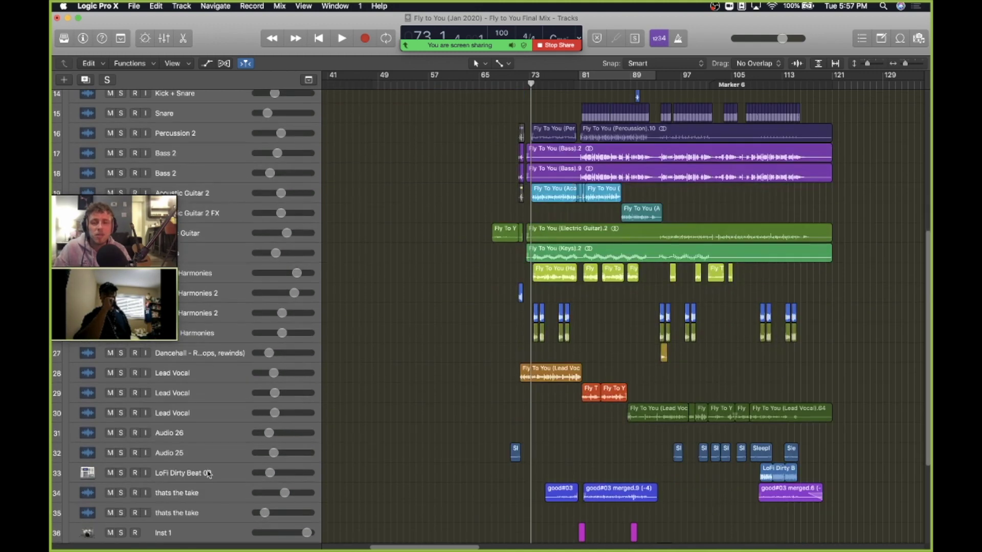
{"action": "scroll", "coordinate": [198, 317], "scroll_direction": "up", "scroll_amount": 2}
{"action": "left_click", "coordinate": [197, 362]}
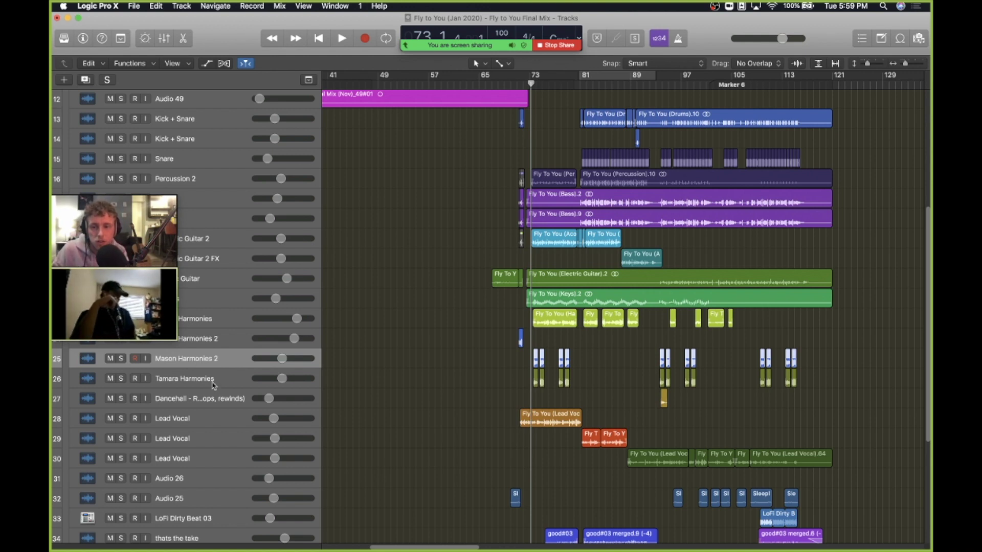
{"action": "left_click", "coordinate": [121, 359]}
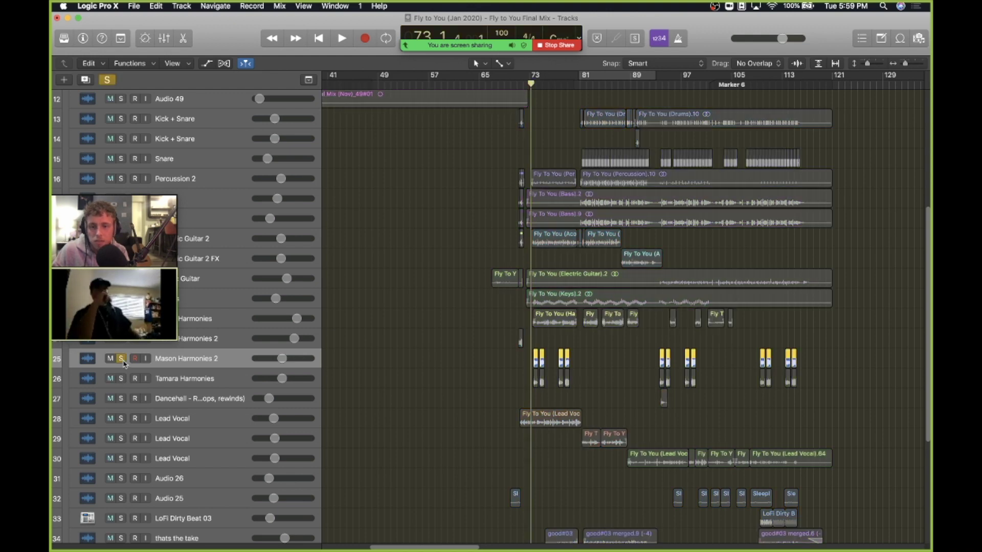
{"action": "key", "text": "super+Right"}
{"action": "key", "text": "super+Right"}
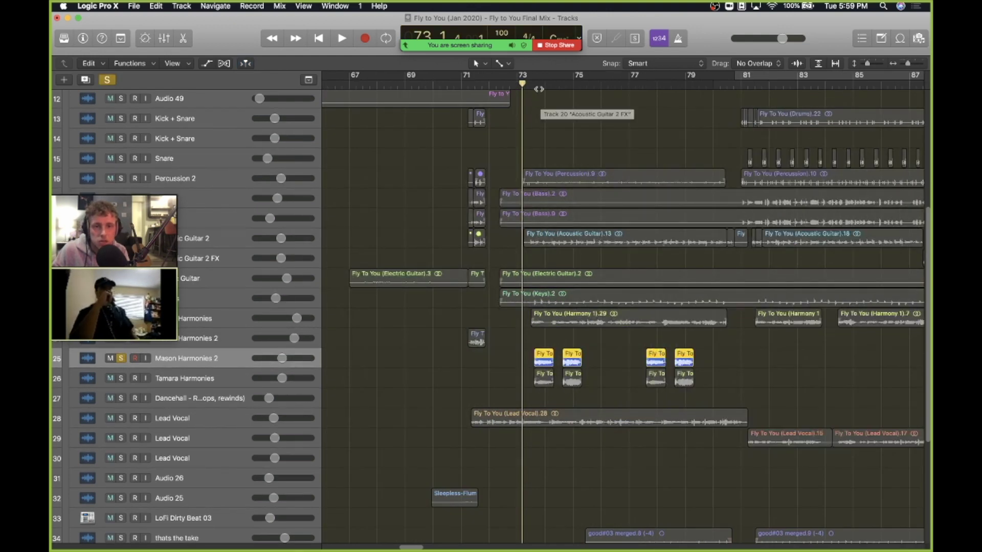
{"action": "left_click", "coordinate": [516, 89]}
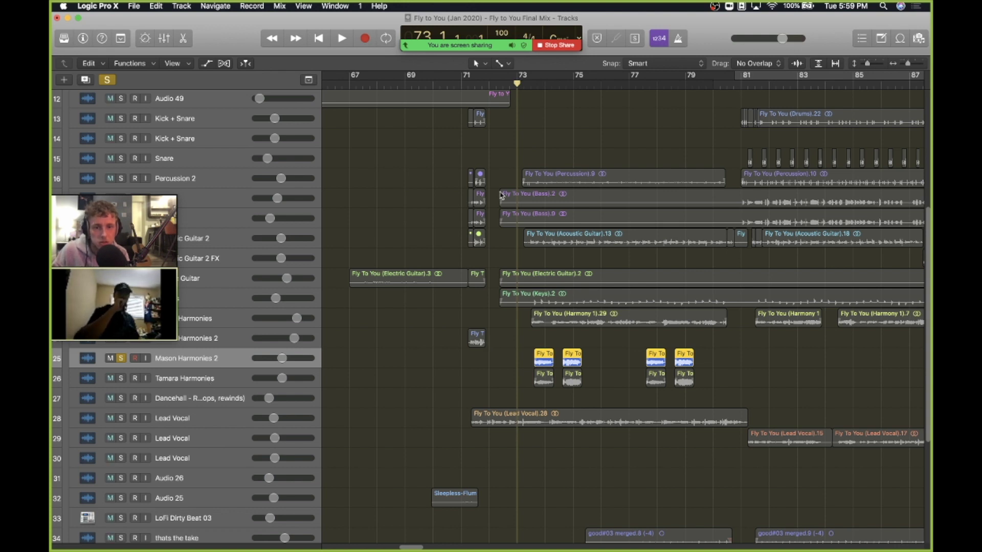
{"action": "key", "text": "space"}
{"action": "scroll", "coordinate": [501, 195], "scroll_direction": "right", "scroll_amount": 3}
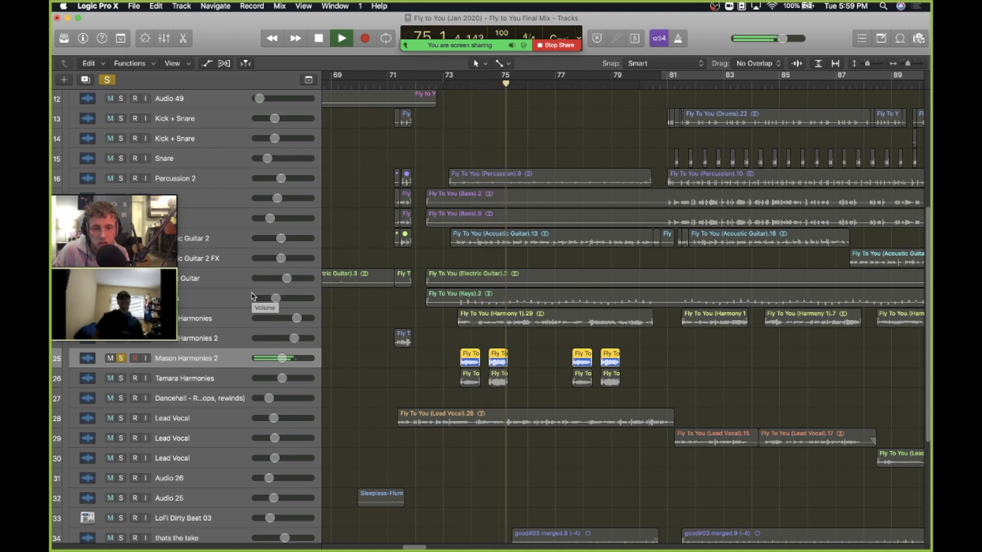
{"action": "key", "text": "space"}
Step: Switch the solo from track 25 to the harmony track 26 and audition its first two regions
{"action": "left_click", "coordinate": [121, 378]}
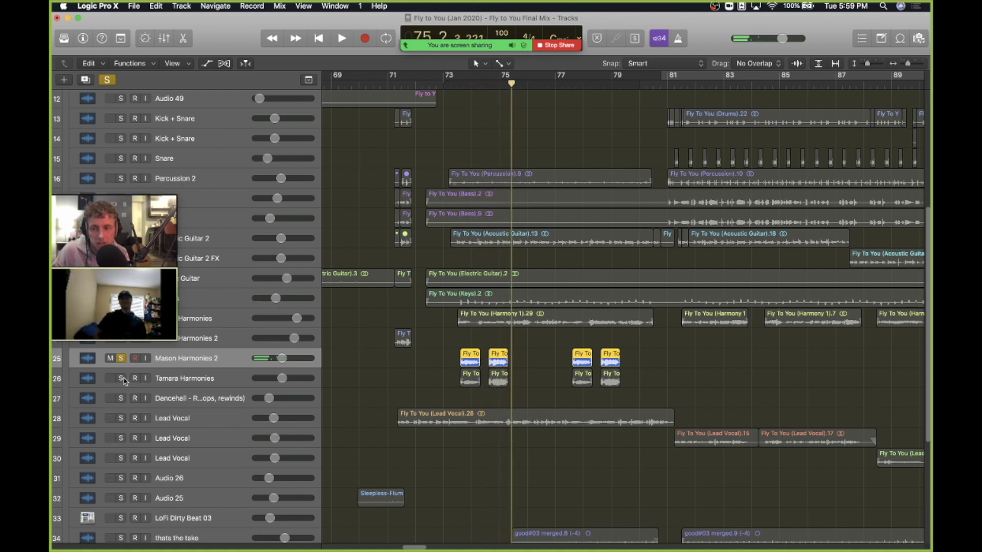
{"action": "left_click", "coordinate": [122, 358]}
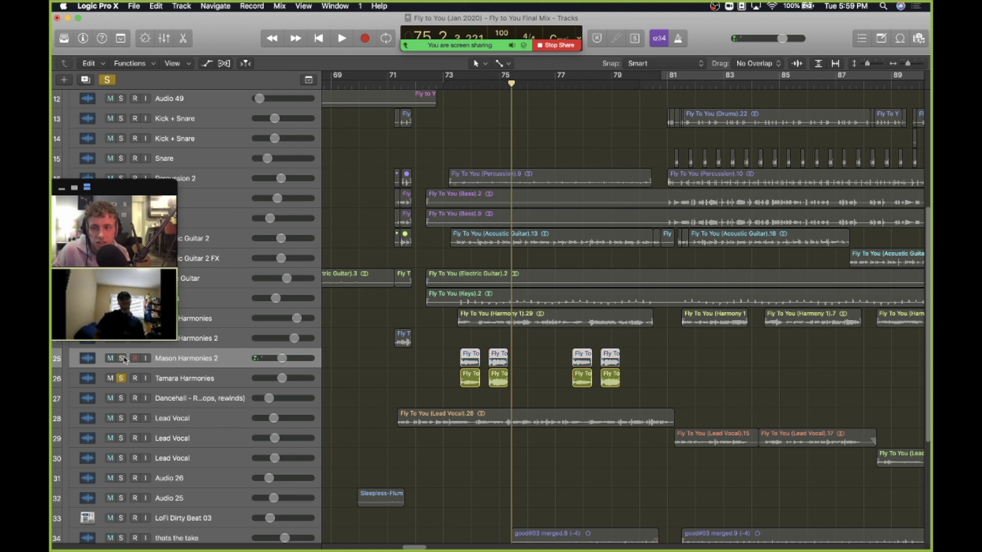
{"action": "left_click", "coordinate": [443, 82]}
{"action": "key", "text": "space"}
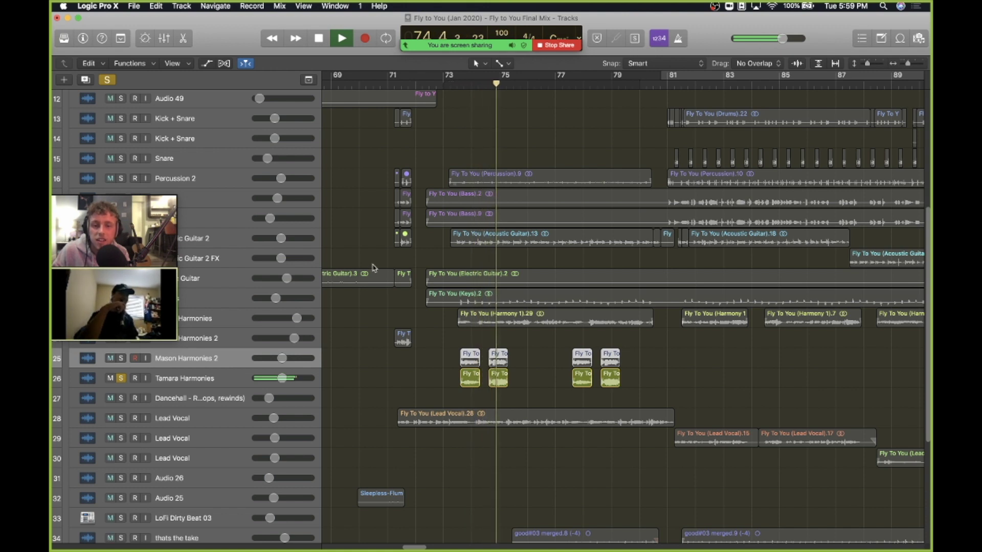
{"action": "key", "text": "space"}
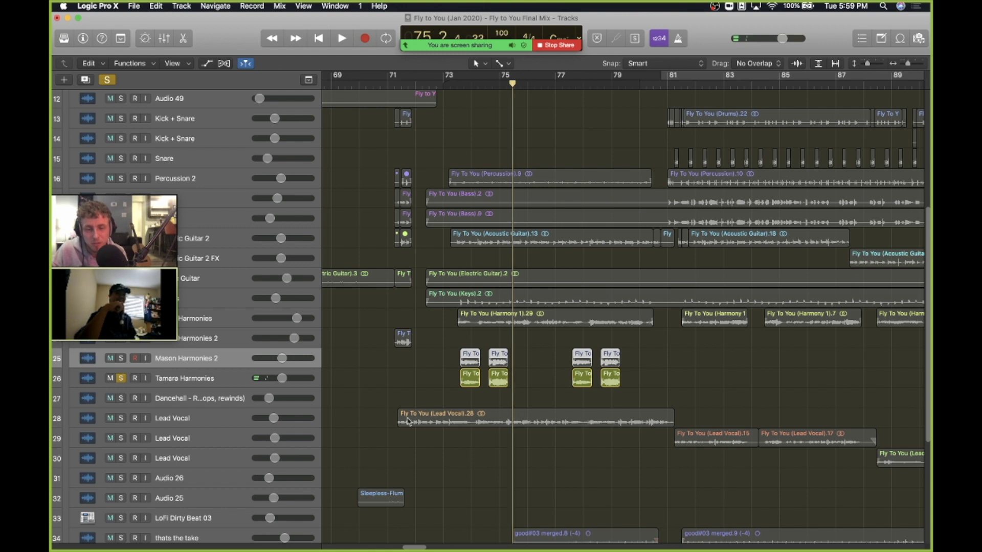
Step: Solo harmony track 25 together with track 26 and audition both from about bar 73
{"action": "key", "text": "super+Right"}
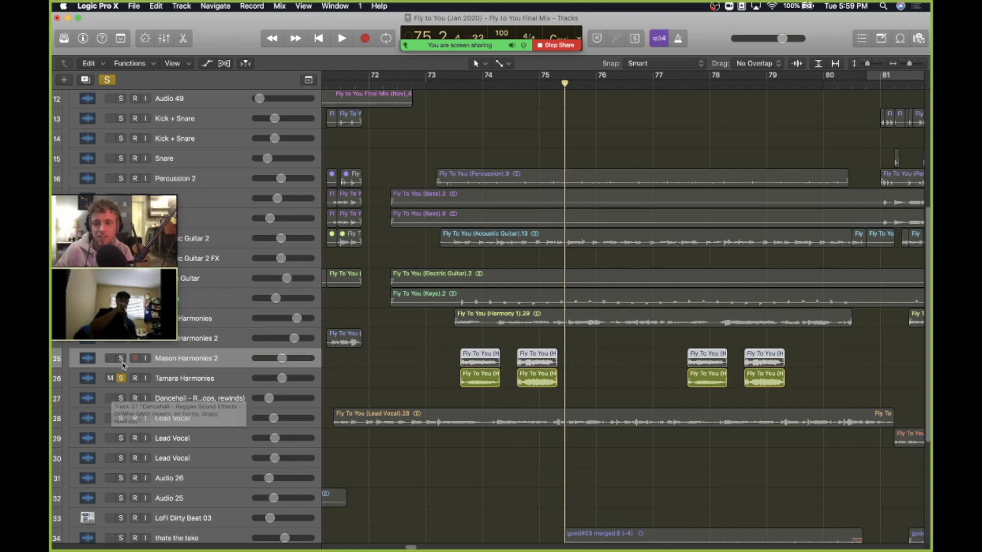
{"action": "left_click", "coordinate": [220, 358]}
{"action": "scroll", "coordinate": [406, 336], "scroll_direction": "up", "scroll_amount": 2}
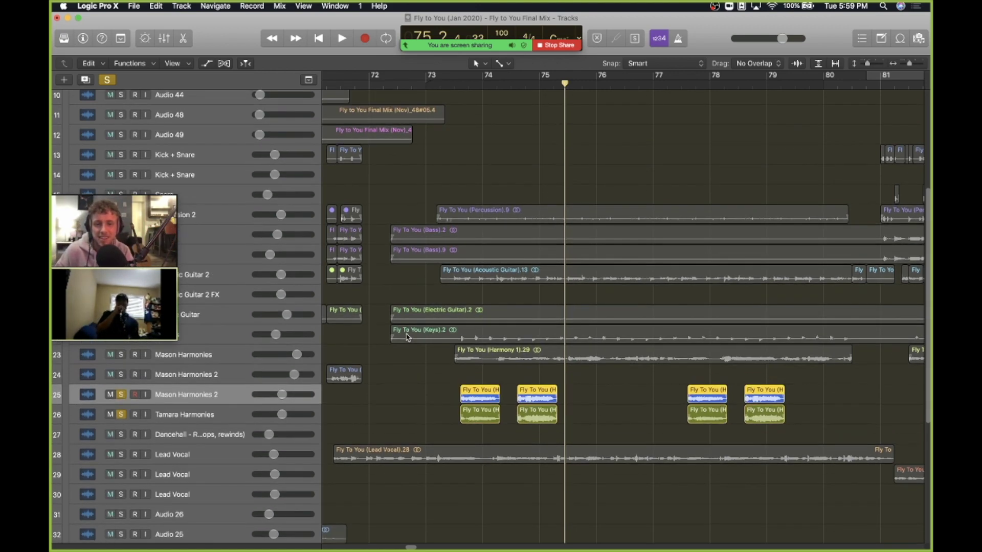
{"action": "scroll", "coordinate": [430, 251], "scroll_direction": "left", "scroll_amount": 2}
{"action": "left_click", "coordinate": [482, 83]}
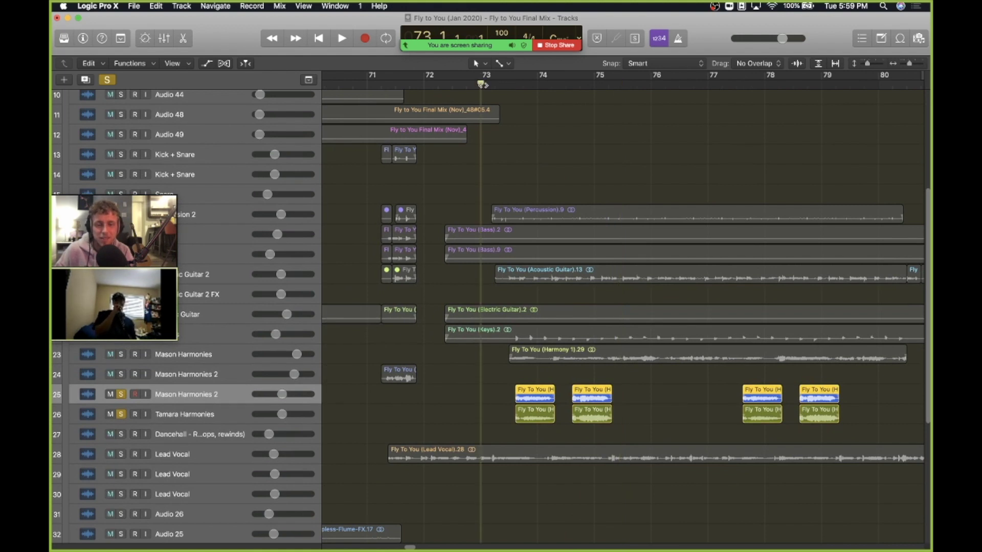
{"action": "key", "text": "space"}
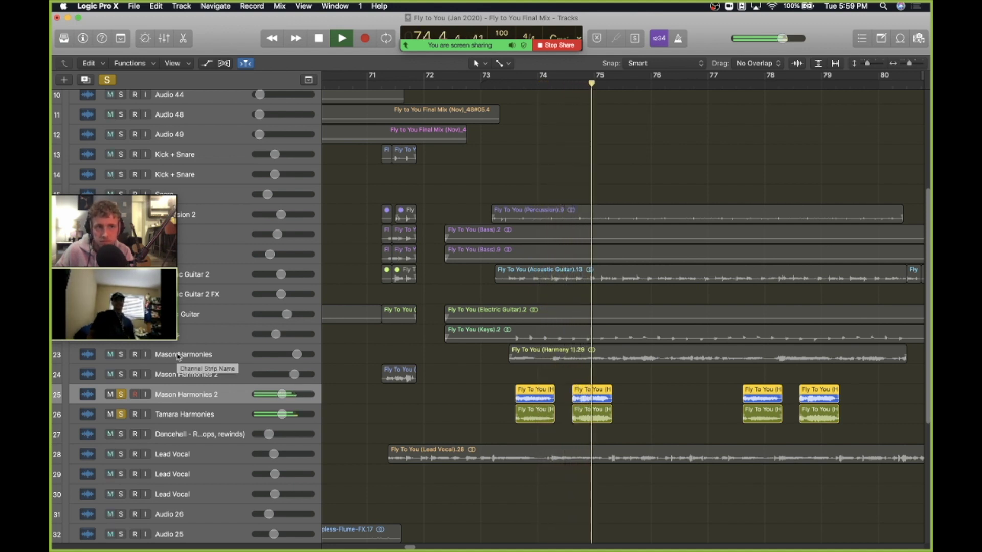
{"action": "key", "text": "space"}
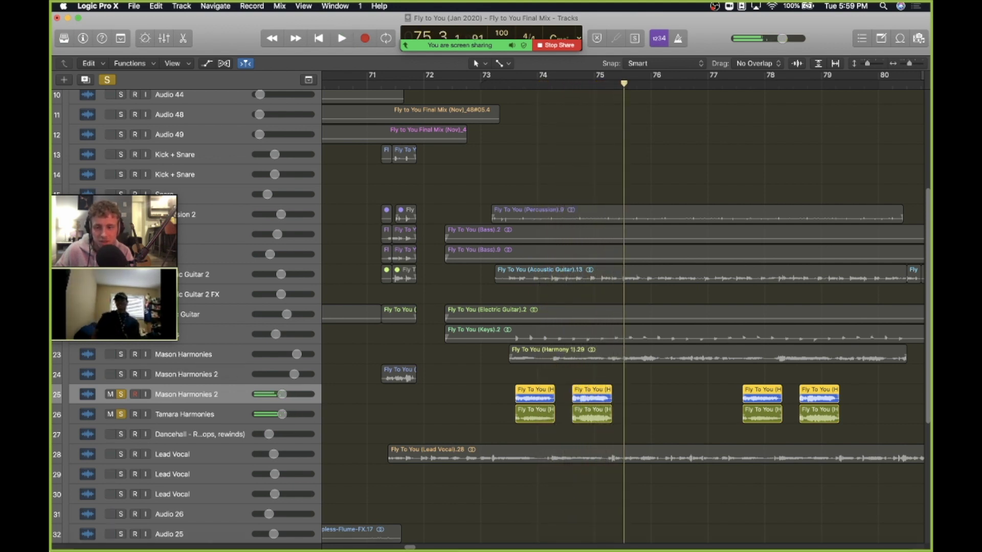
Step: Turn off solo on harmony tracks 25 and 26 and place the playhead just before bar 73
{"action": "left_click", "coordinate": [123, 416]}
{"action": "left_click", "coordinate": [121, 394]}
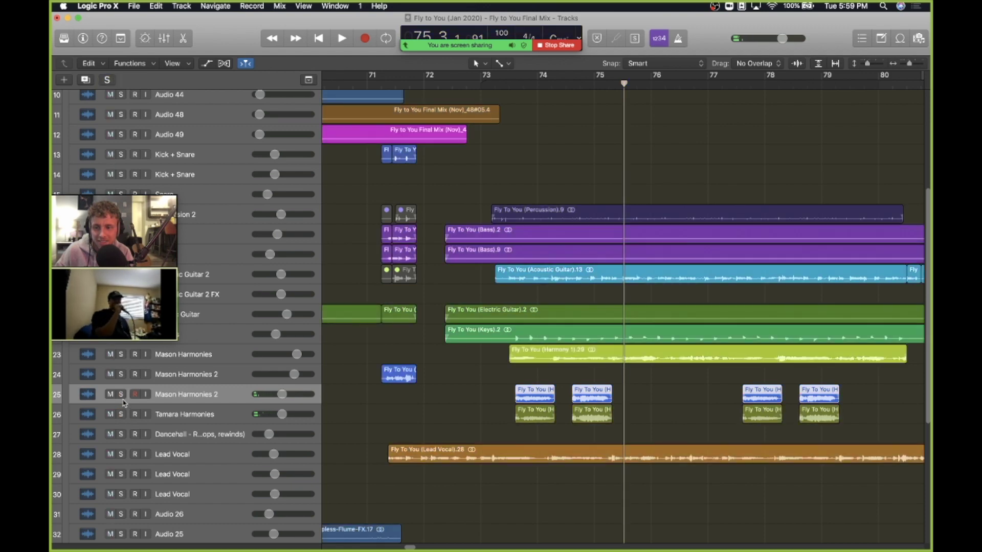
{"action": "scroll", "coordinate": [366, 329], "scroll_direction": "up", "scroll_amount": 1}
{"action": "scroll", "coordinate": [366, 330], "scroll_direction": "up", "scroll_amount": 2}
{"action": "left_click_drag", "start_coordinate": [478, 84], "coordinate": [469, 85]}
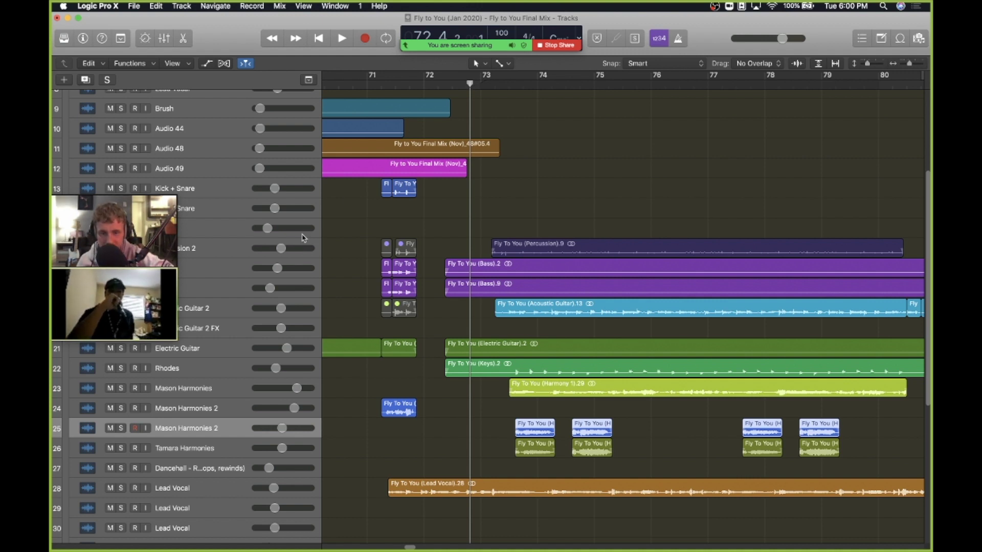
Step: Play the full mix from bar 70 to about bar 73 and move the video-call window off the Lead Vocal to Percussion 2 track names
{"action": "scroll", "coordinate": [481, 256], "scroll_direction": "up", "scroll_amount": 8}
{"action": "scroll", "coordinate": [488, 93], "scroll_direction": "left", "scroll_amount": 5}
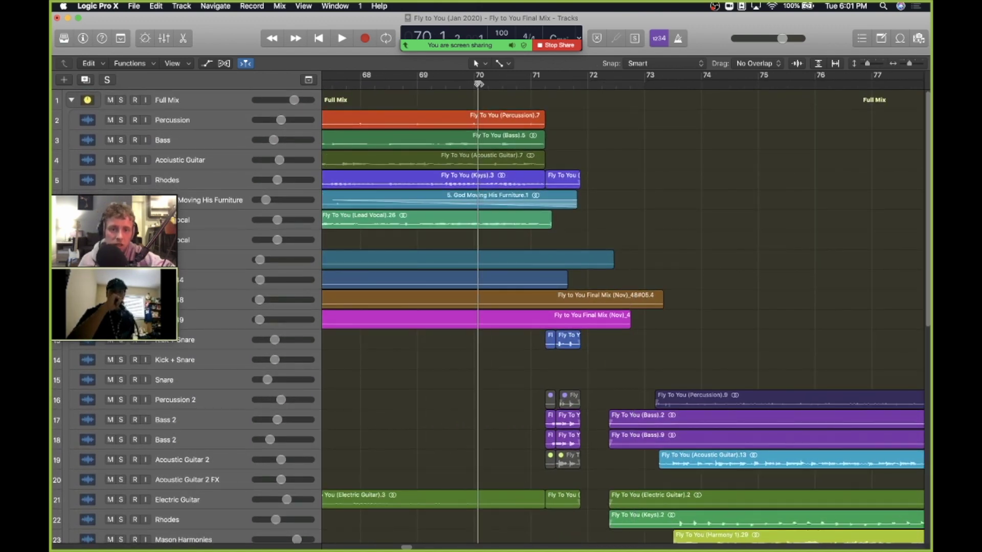
{"action": "scroll", "coordinate": [572, 241], "scroll_direction": "down", "scroll_amount": 1}
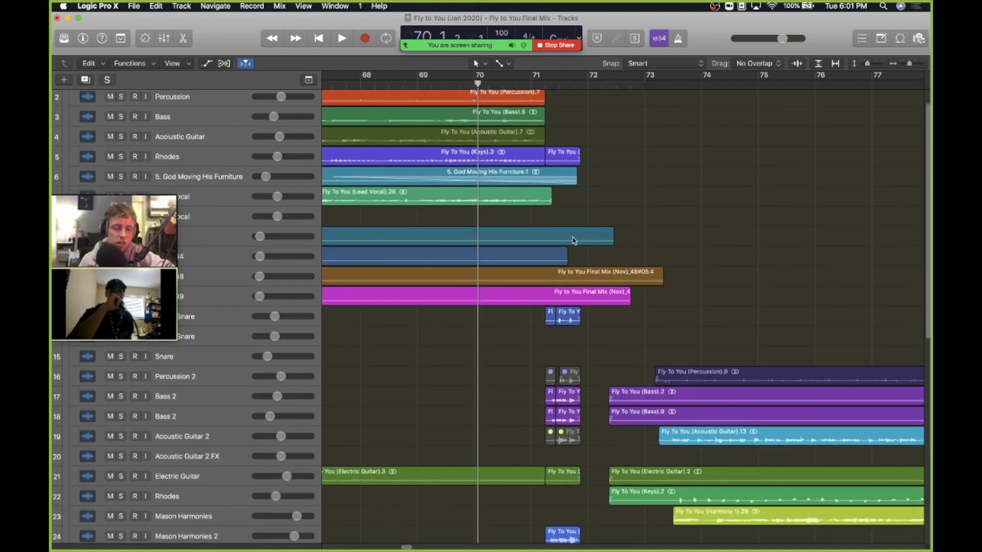
{"action": "key", "text": "space"}
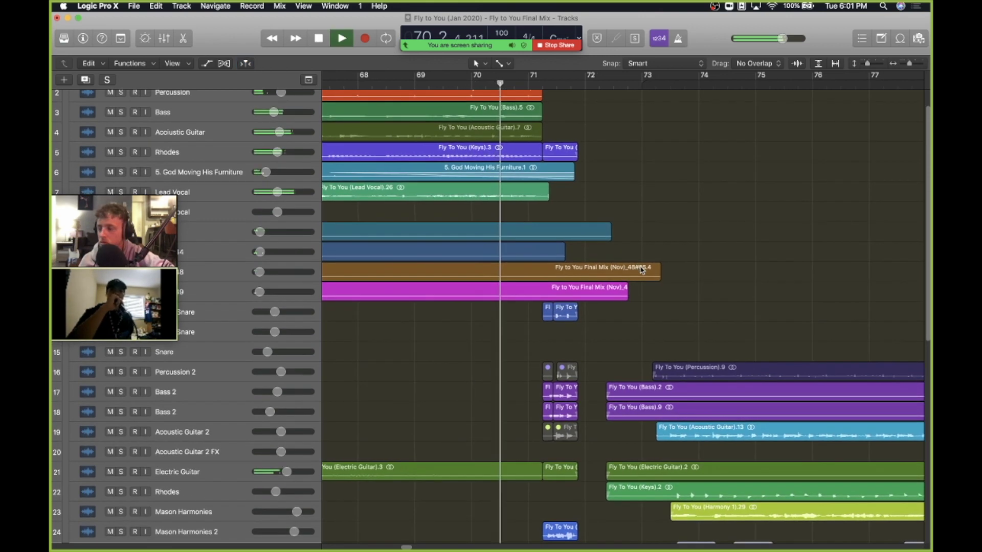
{"action": "scroll", "coordinate": [511, 230], "scroll_direction": "down", "scroll_amount": 1}
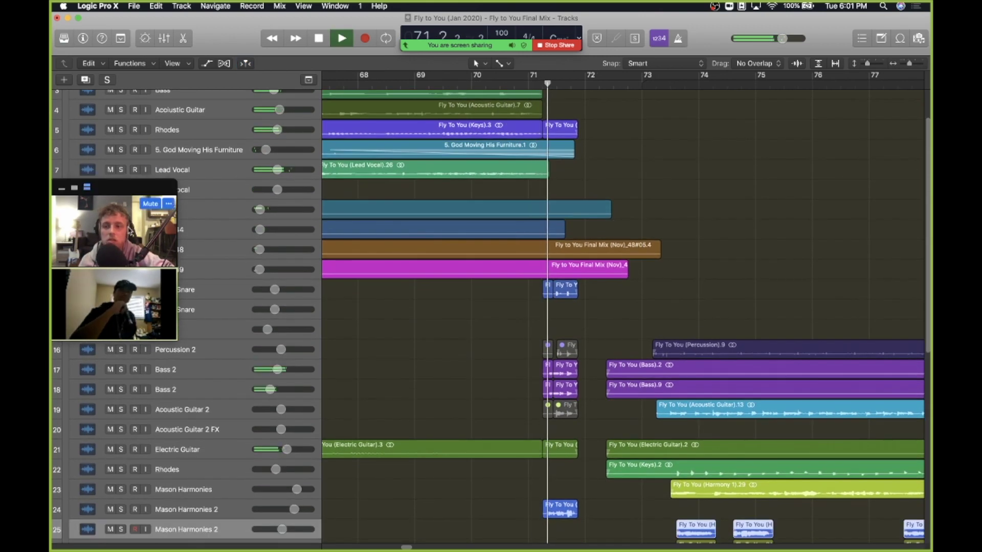
{"action": "left_click_drag", "start_coordinate": [123, 193], "coordinate": [123, 376]}
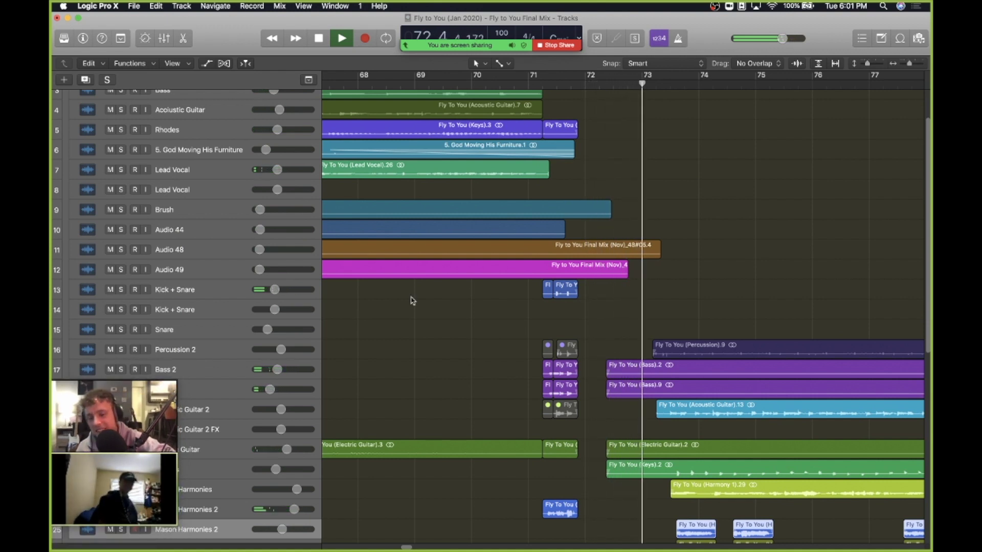
{"action": "key", "text": "space"}
Step: Place the playhead just before bar 71 and play the full mix to about bar 72
{"action": "left_click_drag", "start_coordinate": [542, 85], "coordinate": [506, 85]}
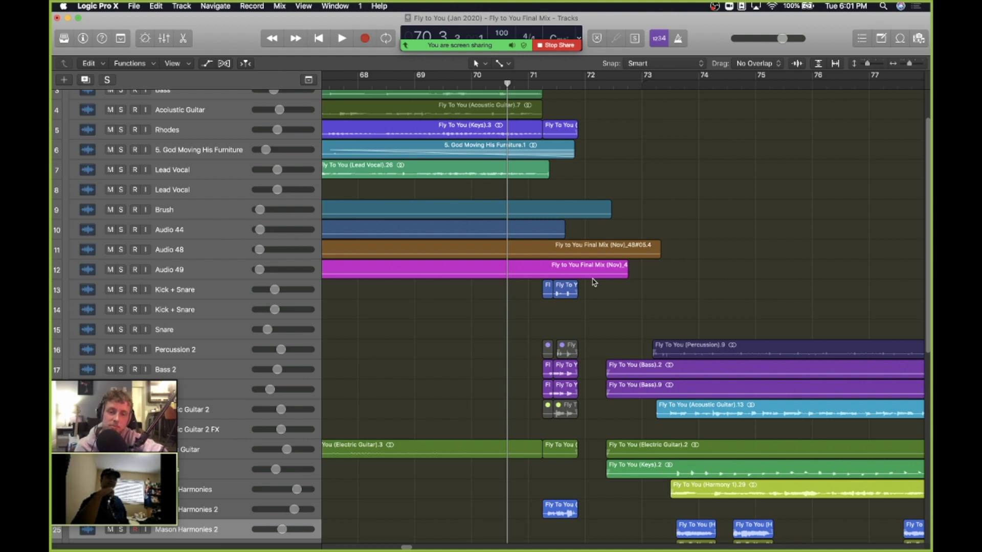
{"action": "scroll", "coordinate": [552, 376], "scroll_direction": "down", "scroll_amount": 2}
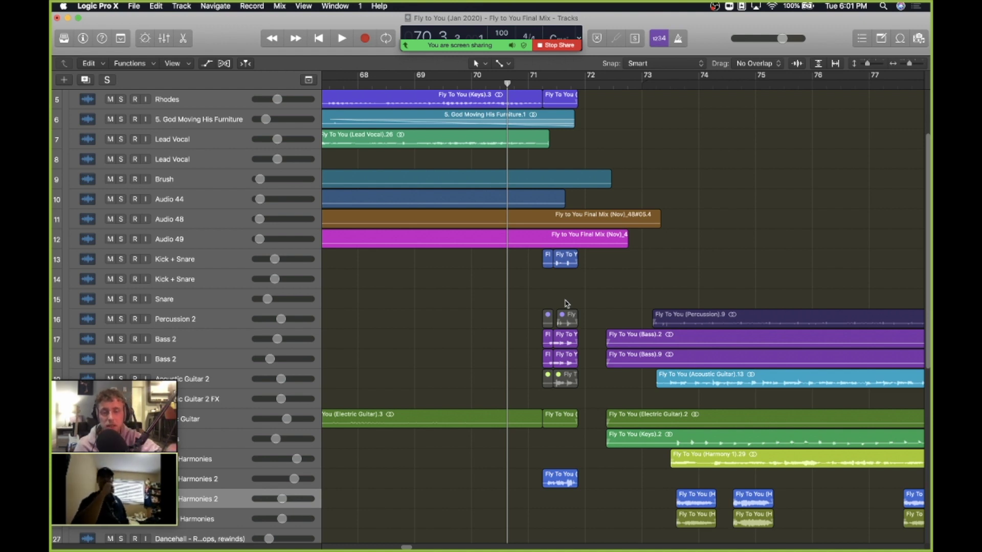
{"action": "left_click", "coordinate": [522, 84]}
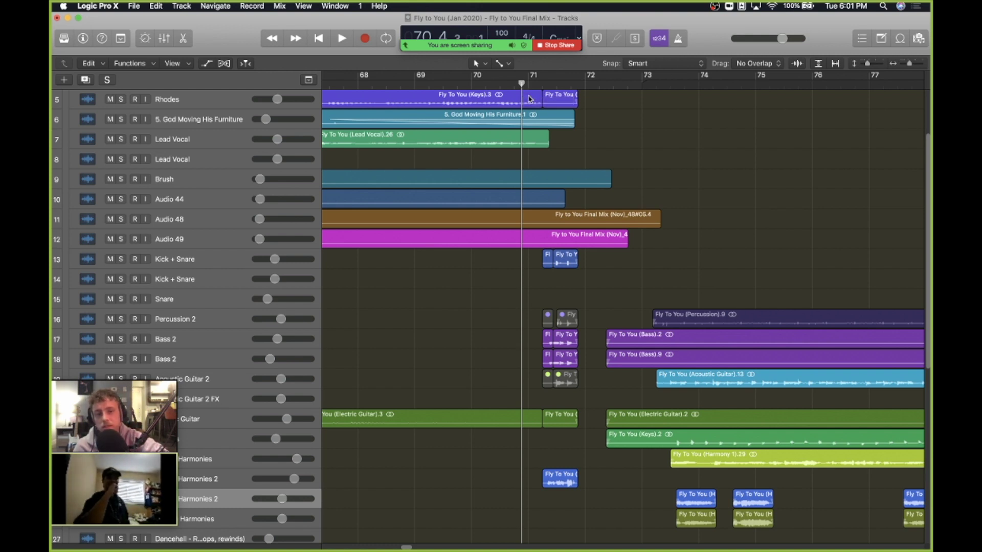
{"action": "key", "text": "space"}
{"action": "scroll", "coordinate": [443, 278], "scroll_direction": "down", "scroll_amount": 3}
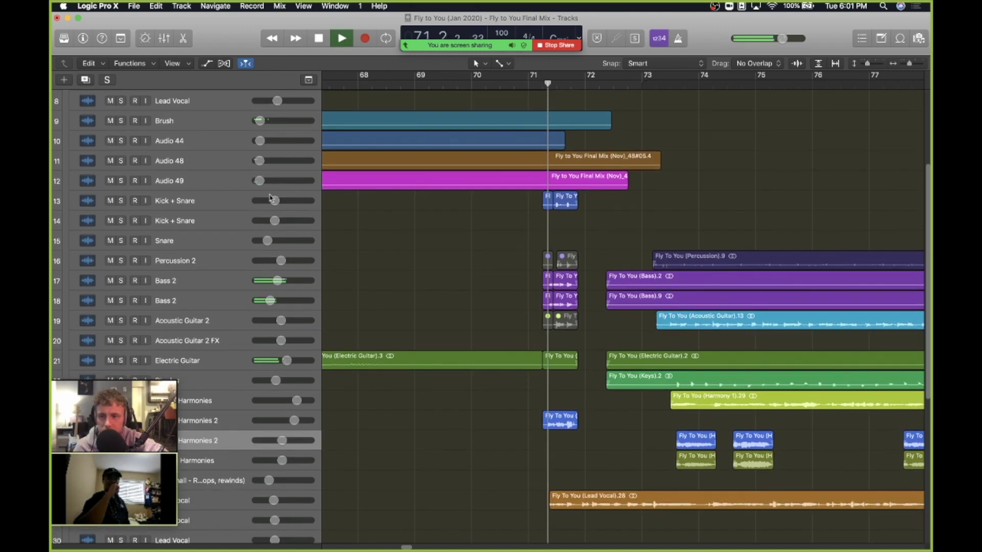
{"action": "key", "text": "space"}
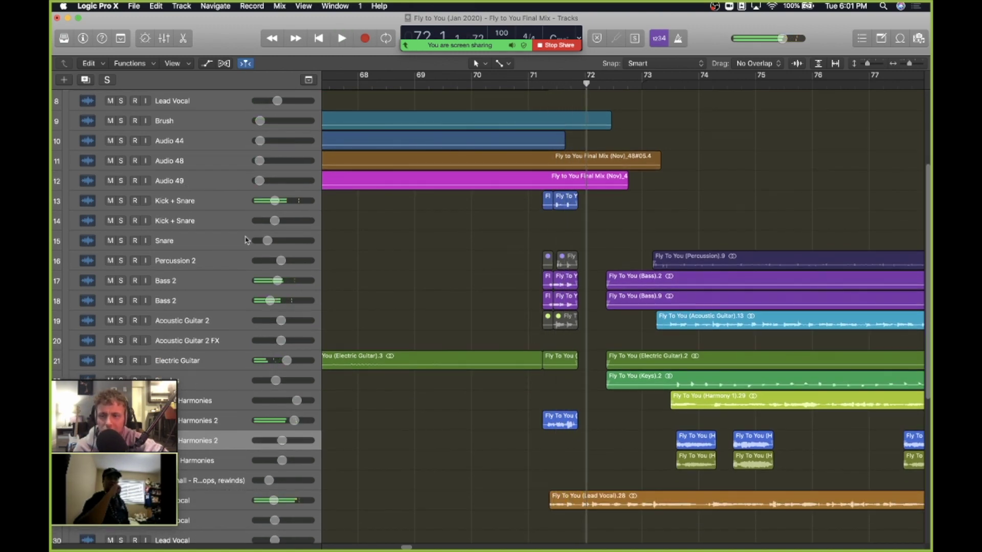
{"action": "scroll", "coordinate": [385, 298], "scroll_direction": "down", "scroll_amount": 4}
{"action": "left_click", "coordinate": [121, 338]}
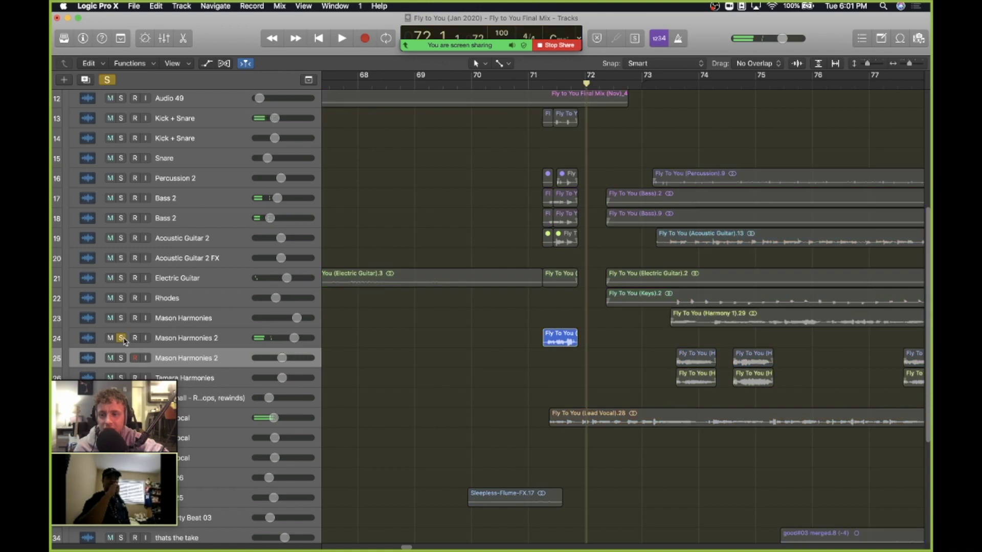
{"action": "scroll", "coordinate": [481, 273], "scroll_direction": "down", "scroll_amount": 2}
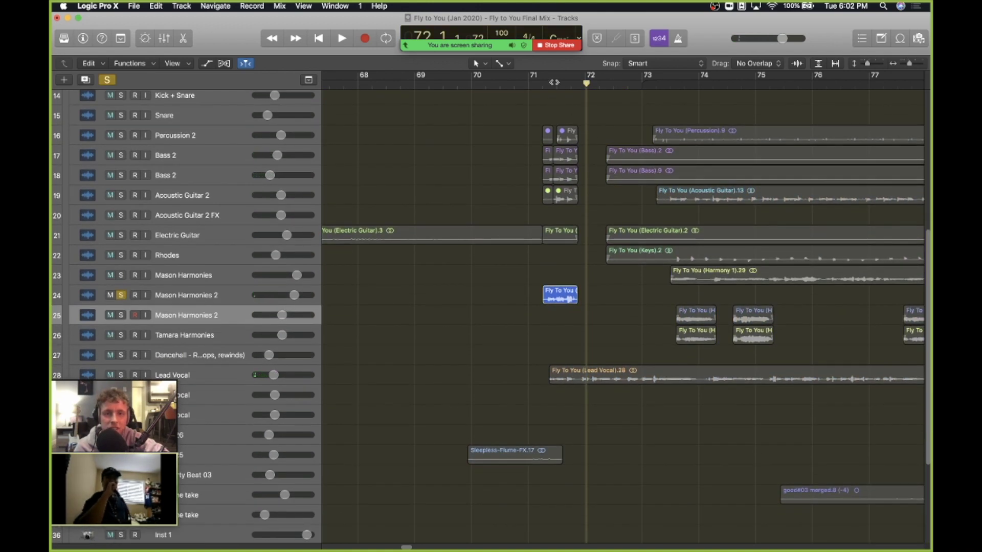
{"action": "left_click", "coordinate": [121, 295]}
{"action": "scroll", "coordinate": [169, 150], "scroll_direction": "up", "scroll_amount": 4}
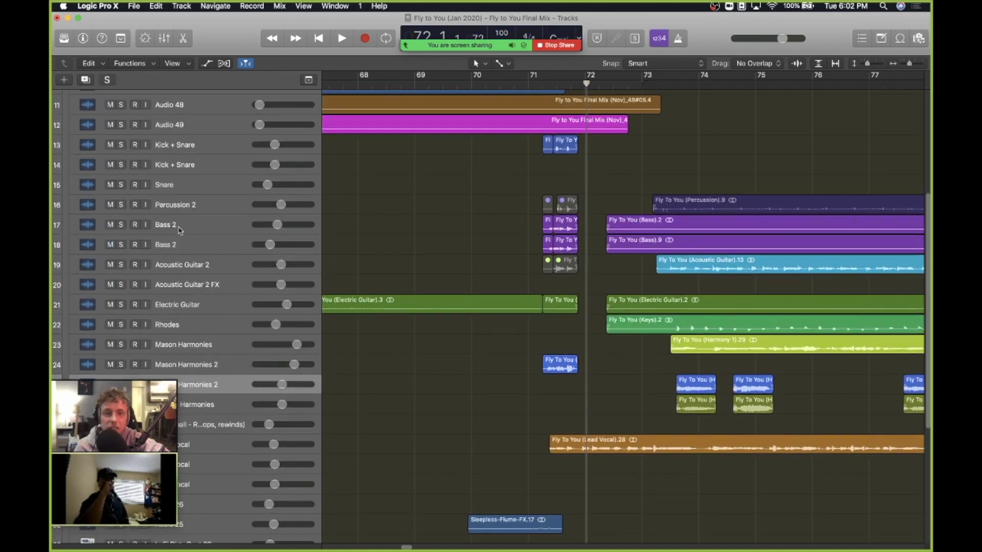
Step: Solo Kick + Snare track 13, Percussion 2, both Bass 2 tracks and Acoustic Guitar 2, and audition them from about bar 70 to bar 72
{"action": "left_click", "coordinate": [121, 147]}
{"action": "left_click", "coordinate": [492, 77]}
{"action": "left_click", "coordinate": [120, 206]}
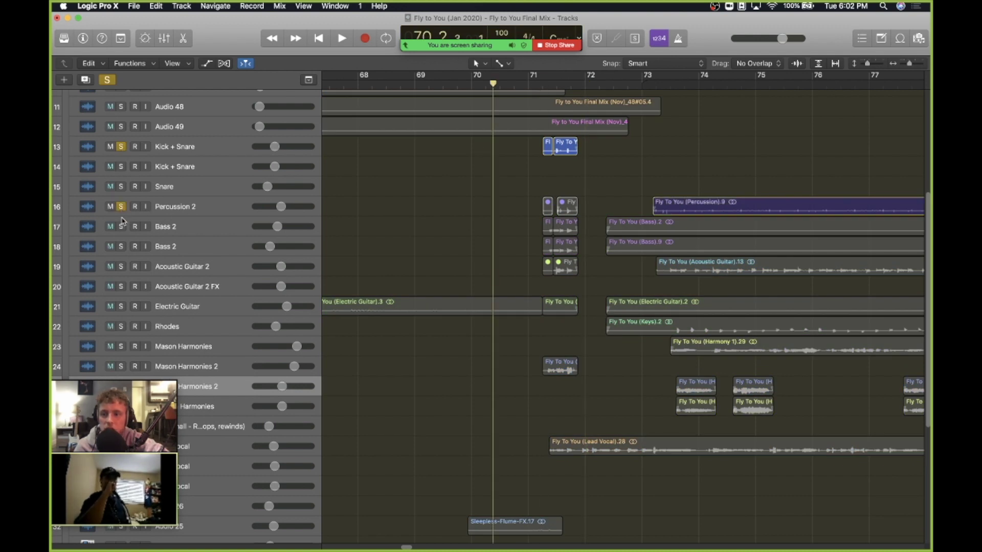
{"action": "left_click", "coordinate": [121, 226]}
{"action": "left_click", "coordinate": [122, 247]}
{"action": "left_click", "coordinate": [121, 266]}
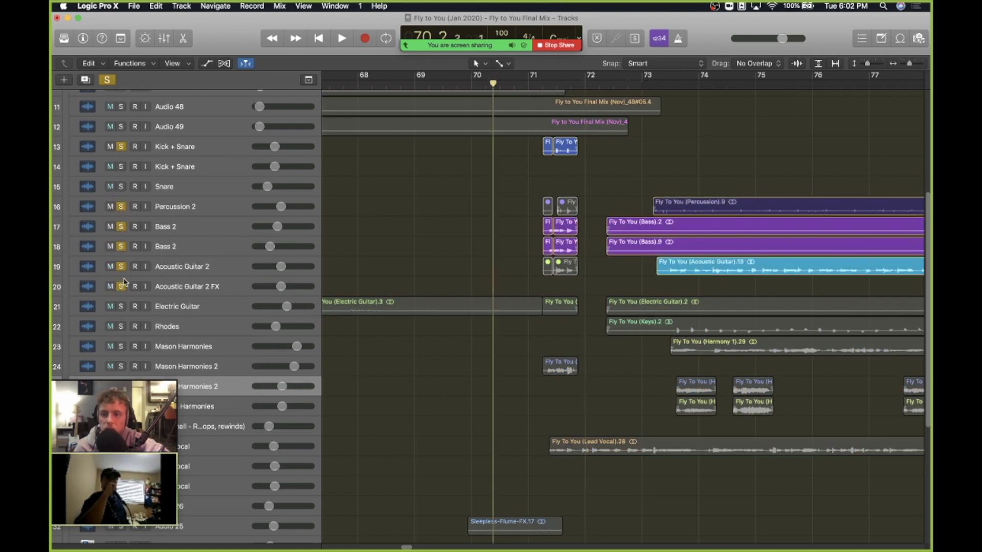
{"action": "key", "text": "space"}
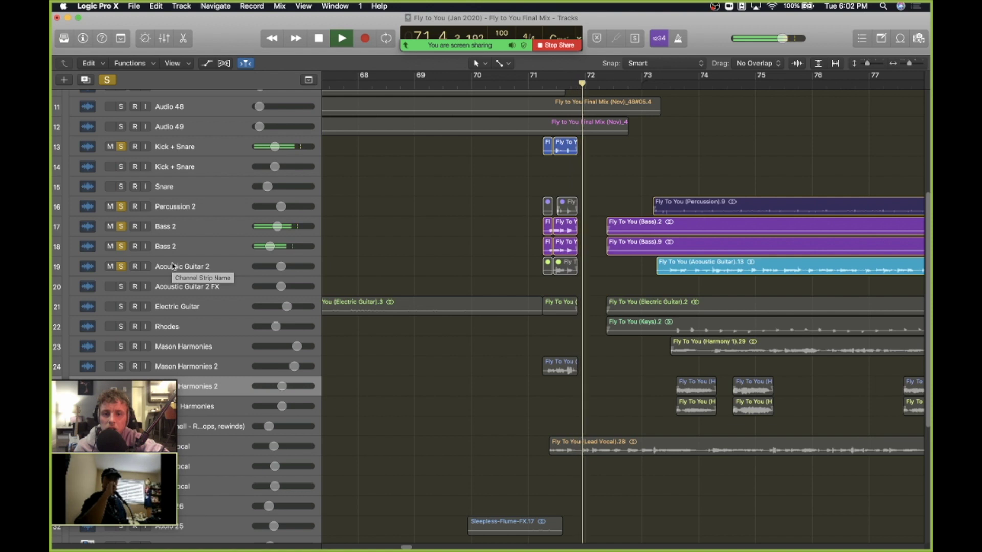
{"action": "key", "text": "space"}
Step: Turn off solo on tracks 13 and 16 to 19 and place the playhead at bar 71
{"action": "left_click_drag", "start_coordinate": [121, 265], "coordinate": [121, 206]}
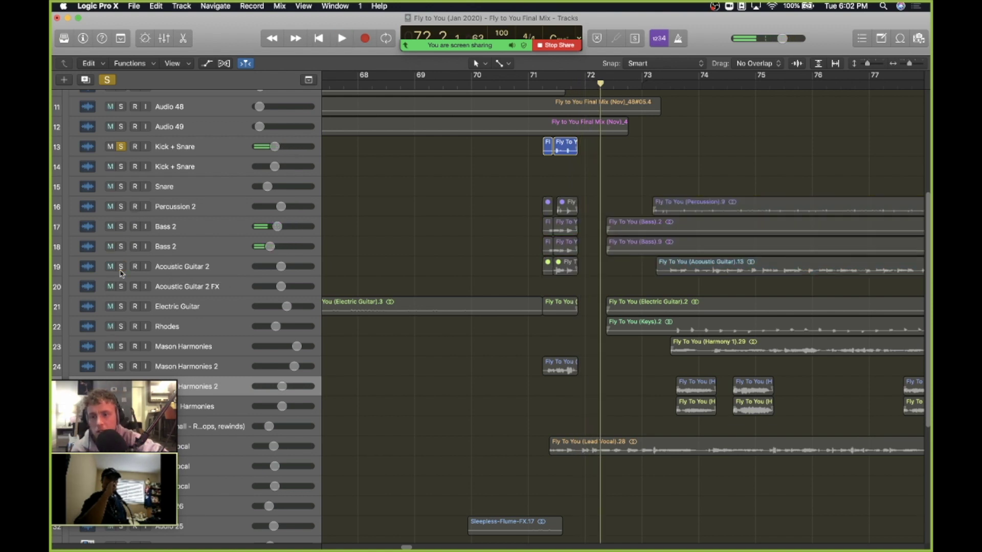
{"action": "left_click", "coordinate": [121, 146]}
{"action": "left_click", "coordinate": [542, 82]}
{"action": "left_click", "coordinate": [530, 82]}
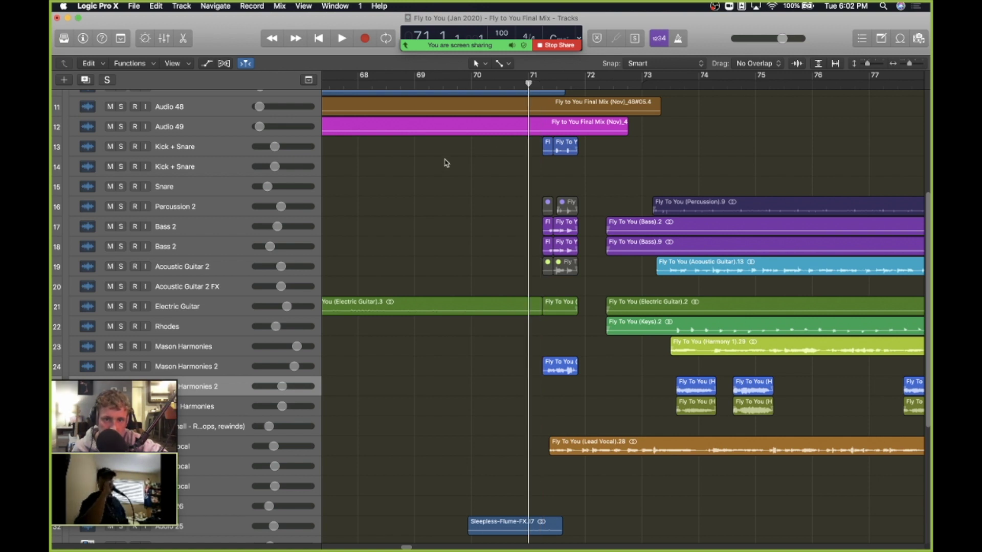
Step: Solo Kick + Snare track 13 and both Bass 2 tracks, audition them from bar 71 and clear all solos
{"action": "left_click", "coordinate": [122, 147]}
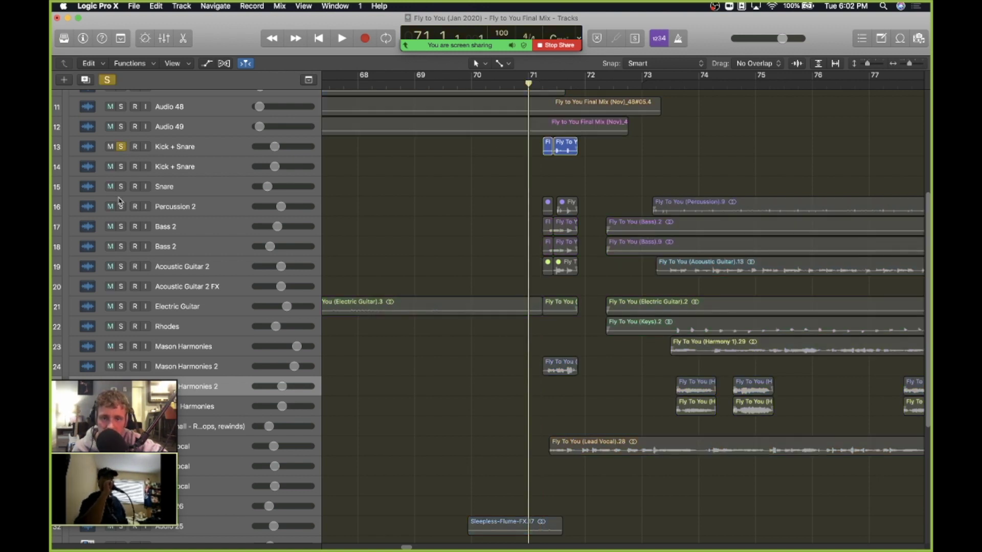
{"action": "left_click", "coordinate": [121, 226]}
{"action": "left_click", "coordinate": [121, 246]}
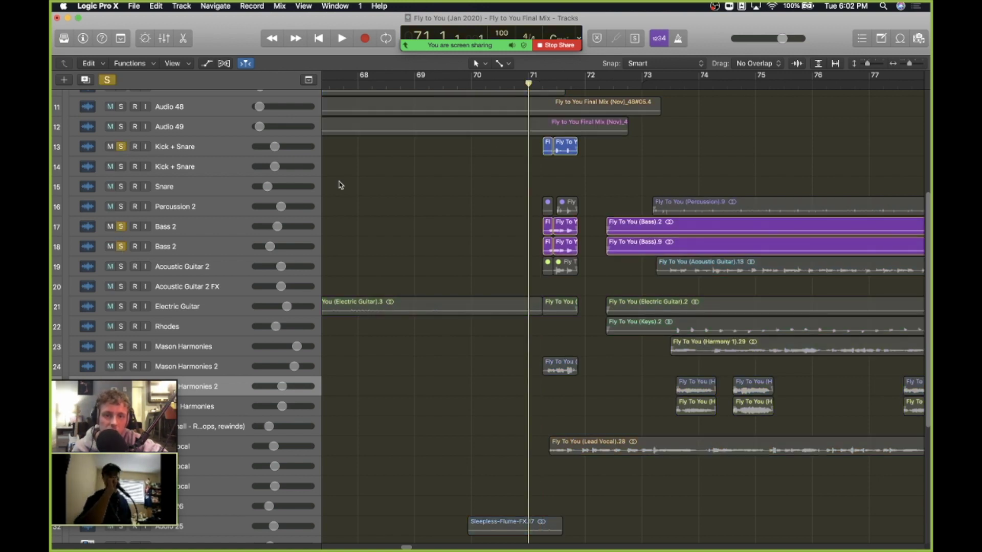
{"action": "key", "text": "space"}
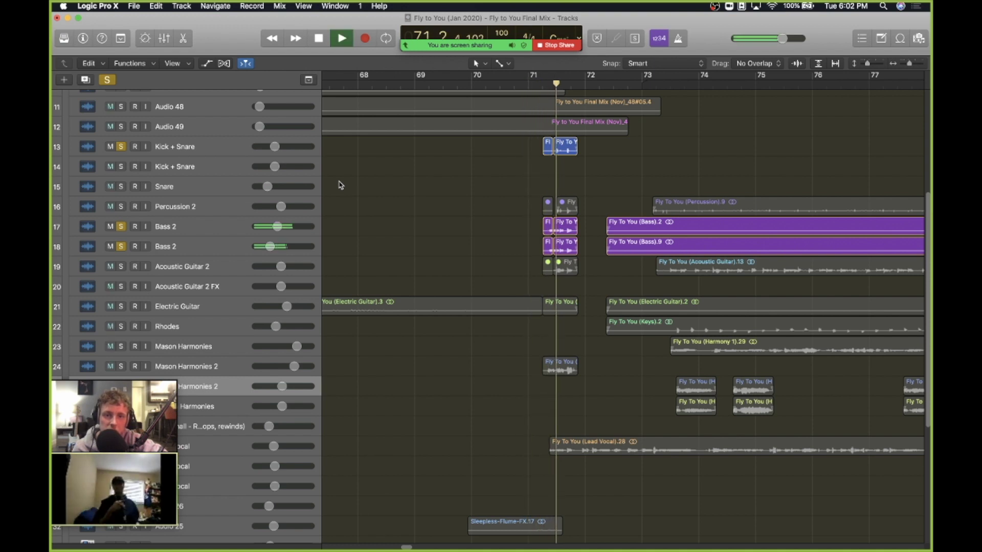
{"action": "key", "text": "space"}
{"action": "left_click", "coordinate": [121, 247]}
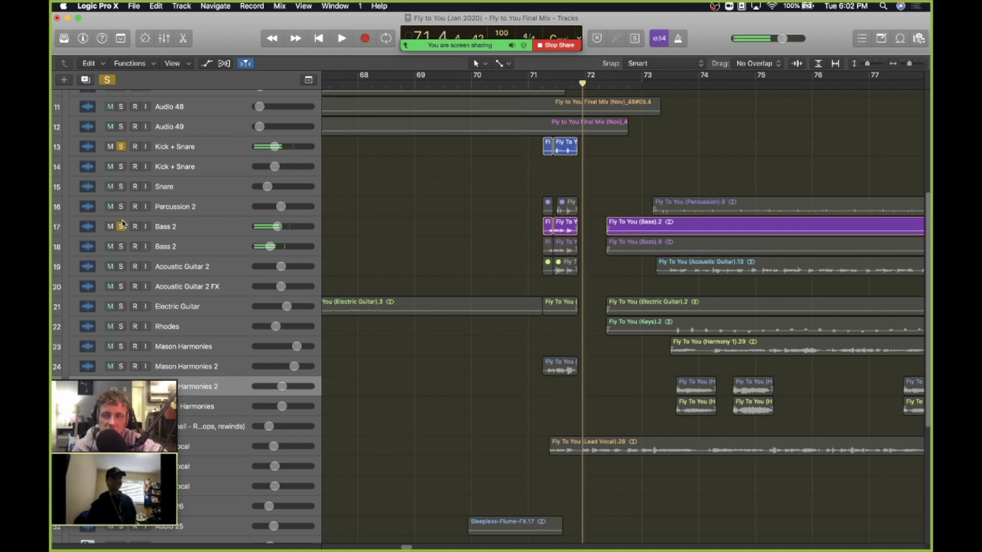
{"action": "left_click", "coordinate": [121, 226], "text": "alt"}
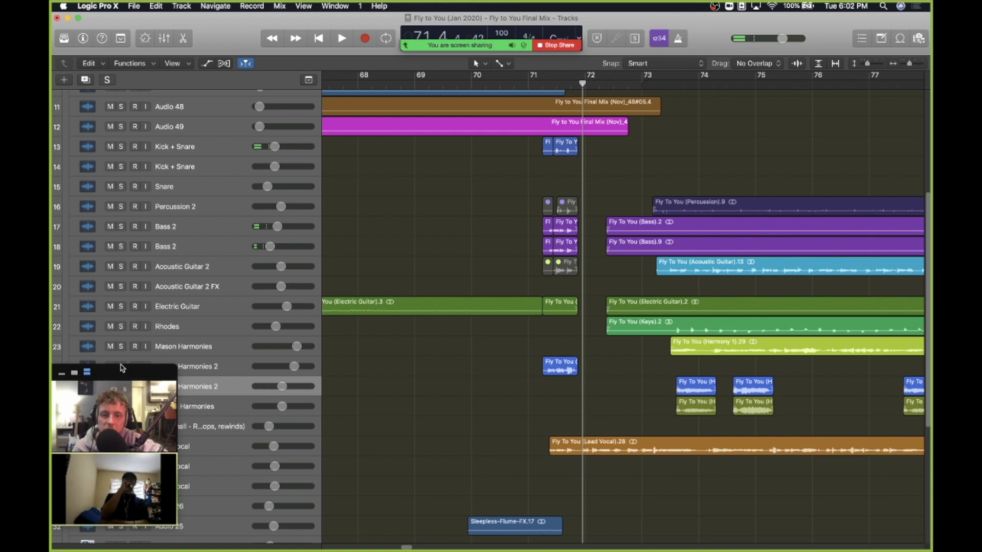
Step: Solo and select harmony track 24 and audition its region from just after bar 71
{"action": "left_click", "coordinate": [121, 367]}
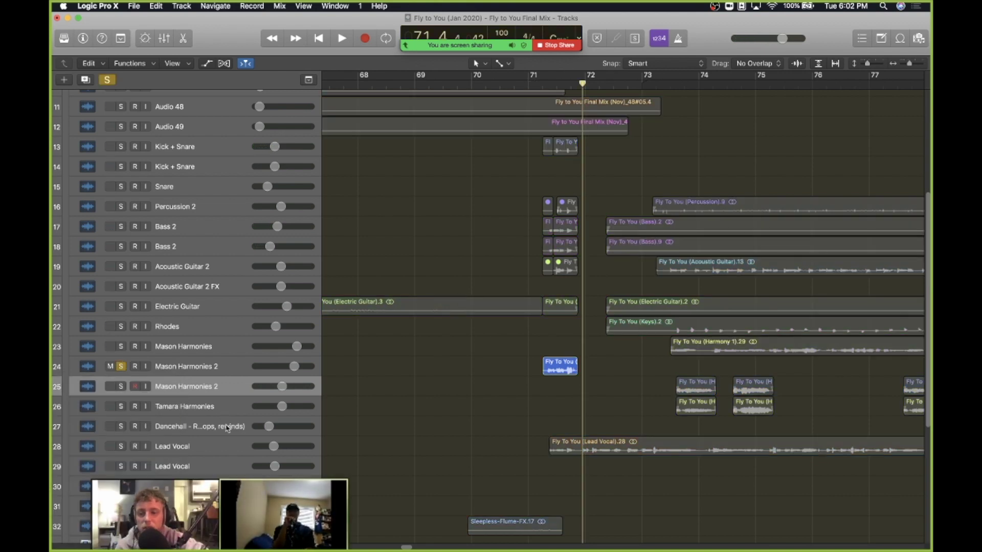
{"action": "mouse_move", "coordinate": [97, 487]}
{"action": "left_click_drag", "start_coordinate": [97, 487], "coordinate": [110, 333]}
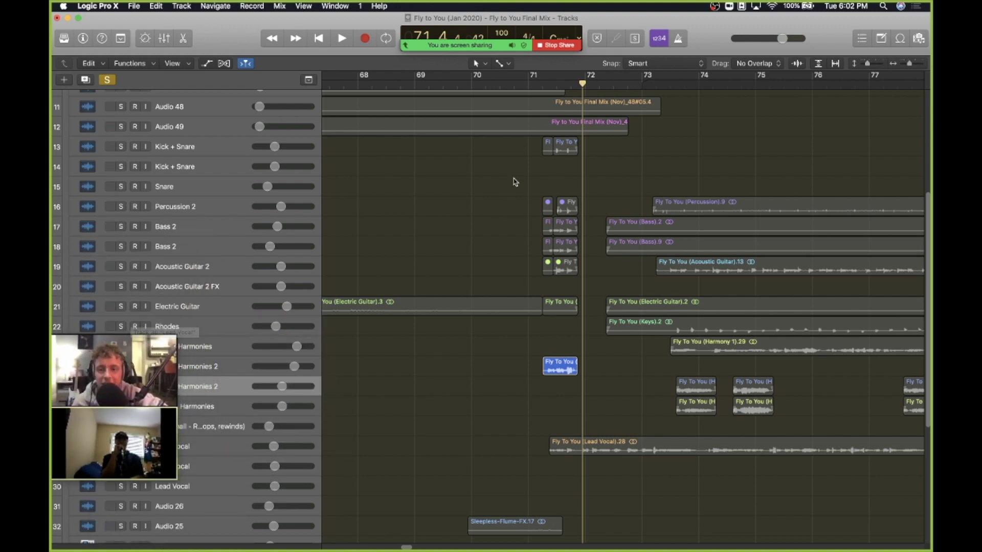
{"action": "left_click", "coordinate": [218, 370]}
{"action": "left_click", "coordinate": [541, 84]}
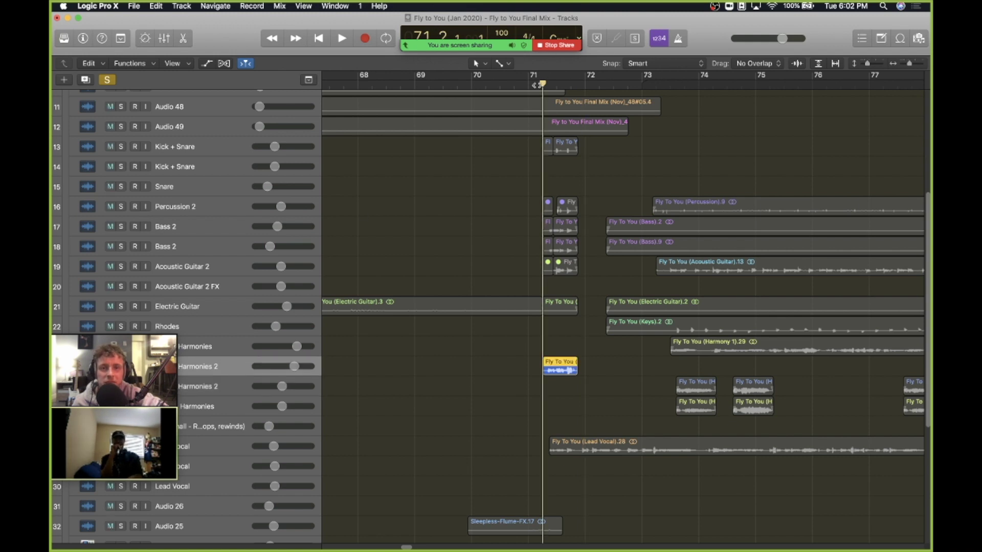
{"action": "key", "text": "space"}
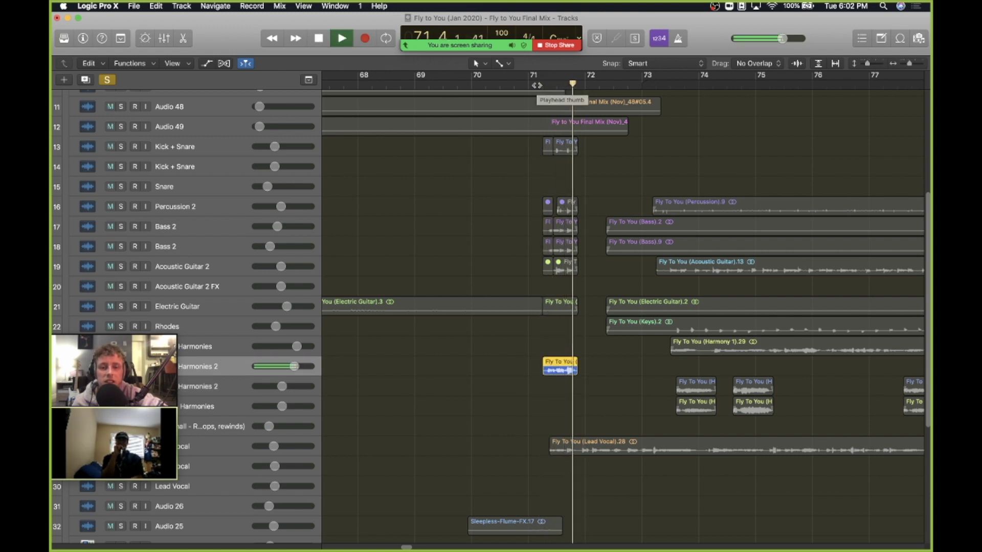
{"action": "key", "text": "space"}
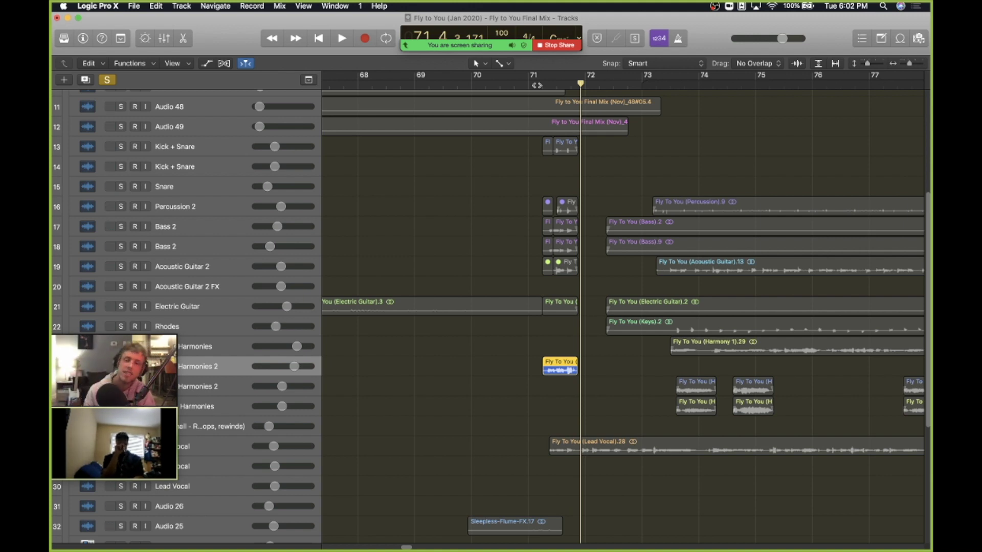
Step: Replay the soloed harmony region on track 24 twice, starting from about bar 71 each time
{"action": "key", "text": "comma"}
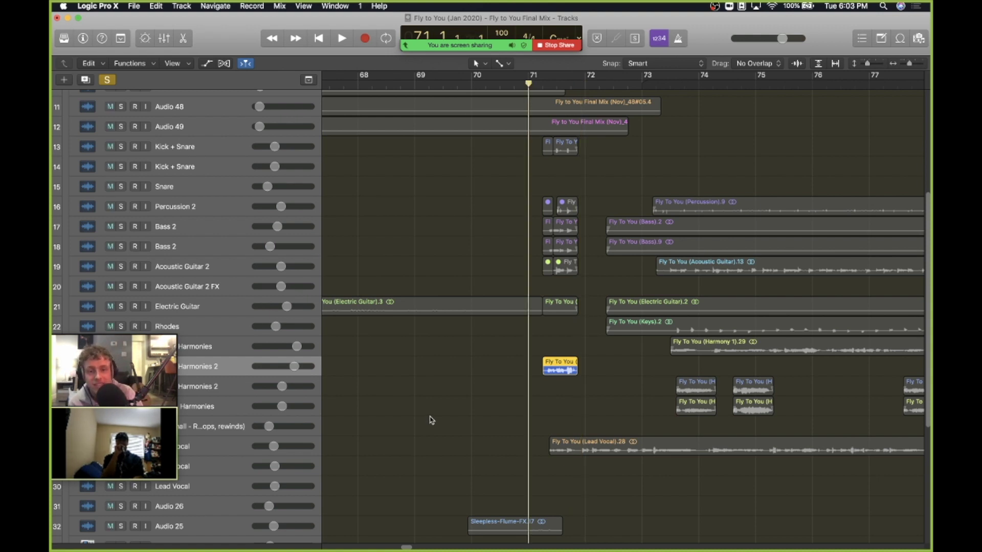
{"action": "key", "text": "space"}
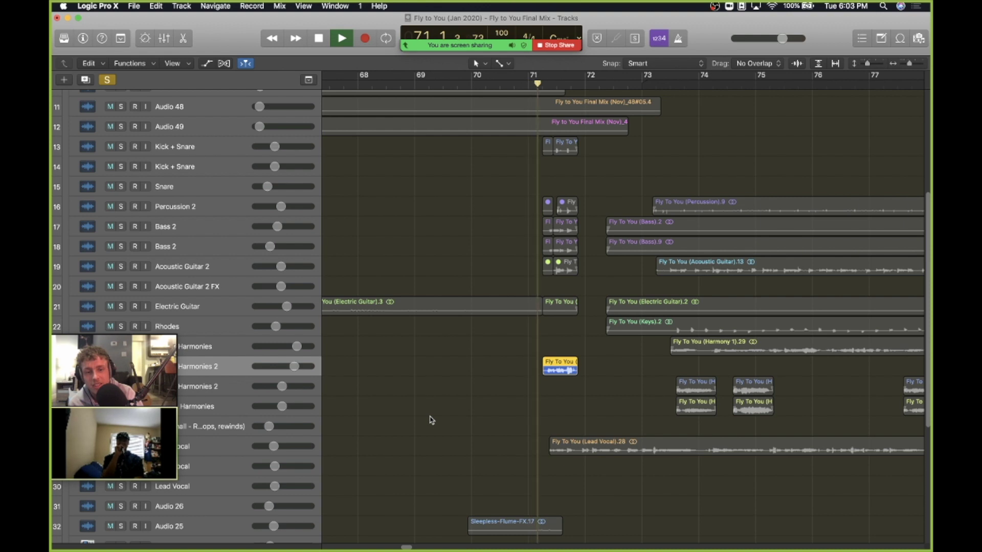
{"action": "key", "text": "space"}
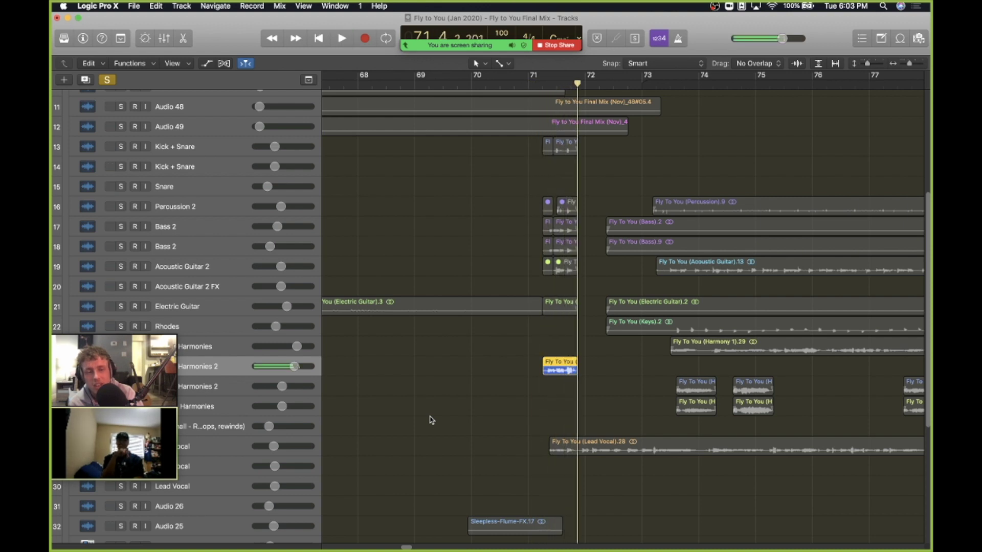
{"action": "left_click_drag", "start_coordinate": [573, 78], "coordinate": [535, 83]}
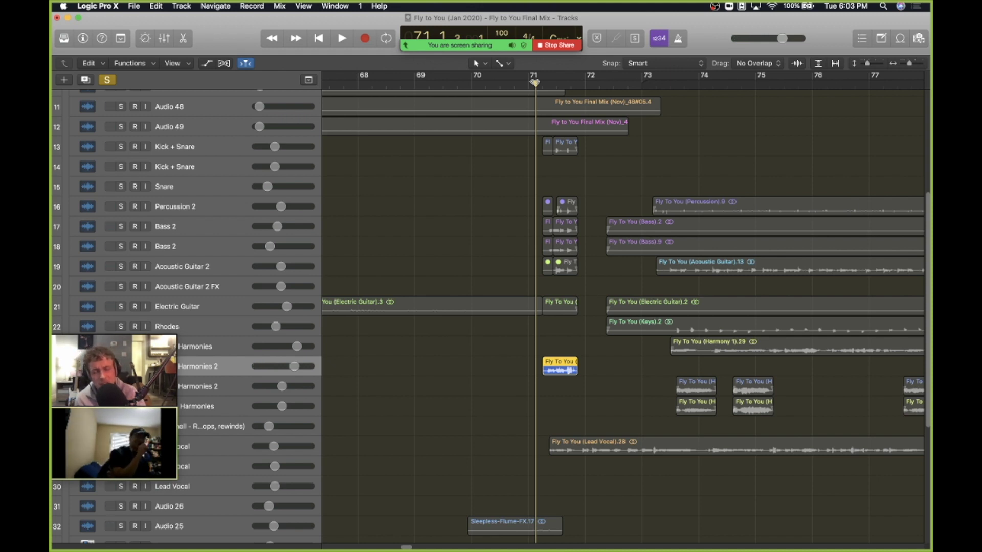
{"action": "key", "text": "space"}
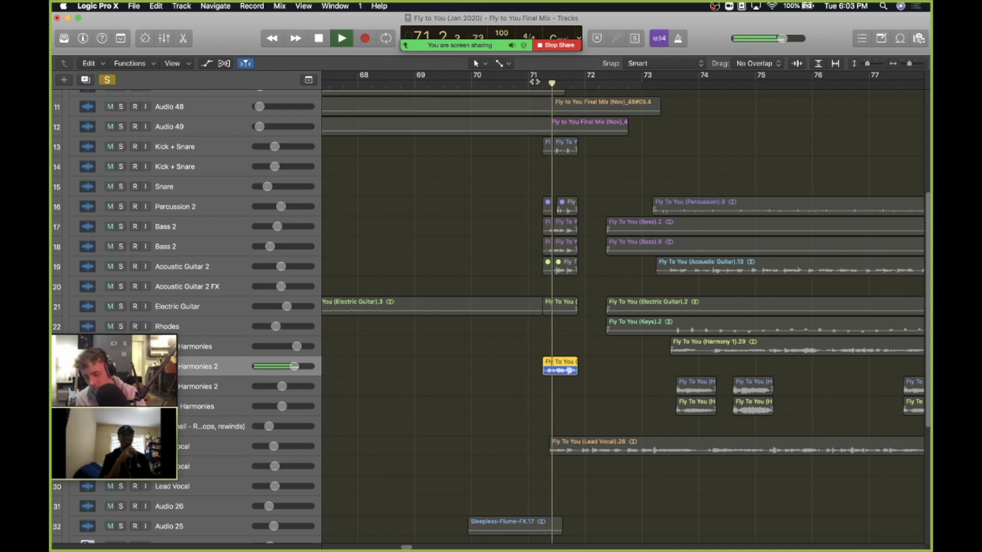
{"action": "key", "text": "space"}
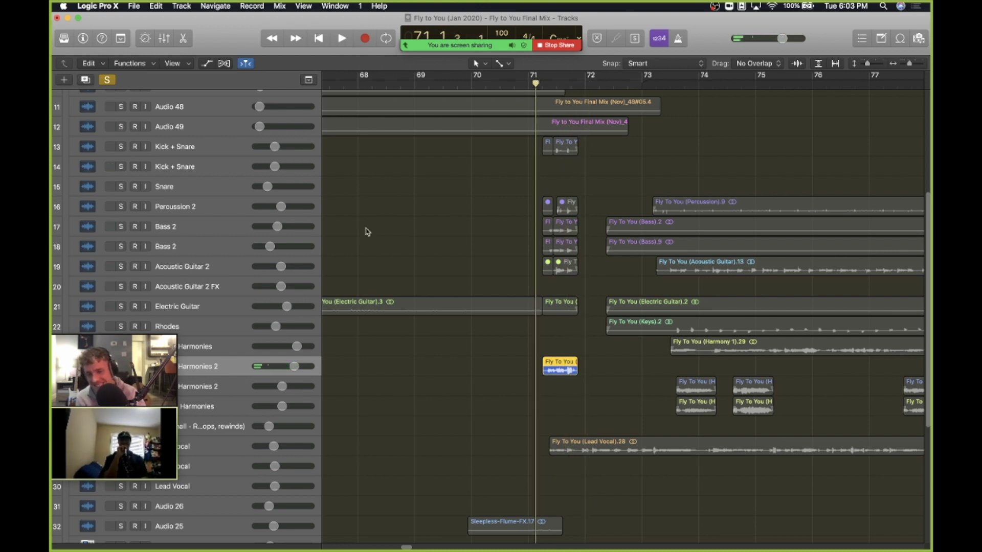
Step: Solo Lead Vocal track 28 together with harmony track 24 and audition both from about bar 71 to bar 72
{"action": "left_click_drag", "start_coordinate": [128, 332], "coordinate": [126, 364]}
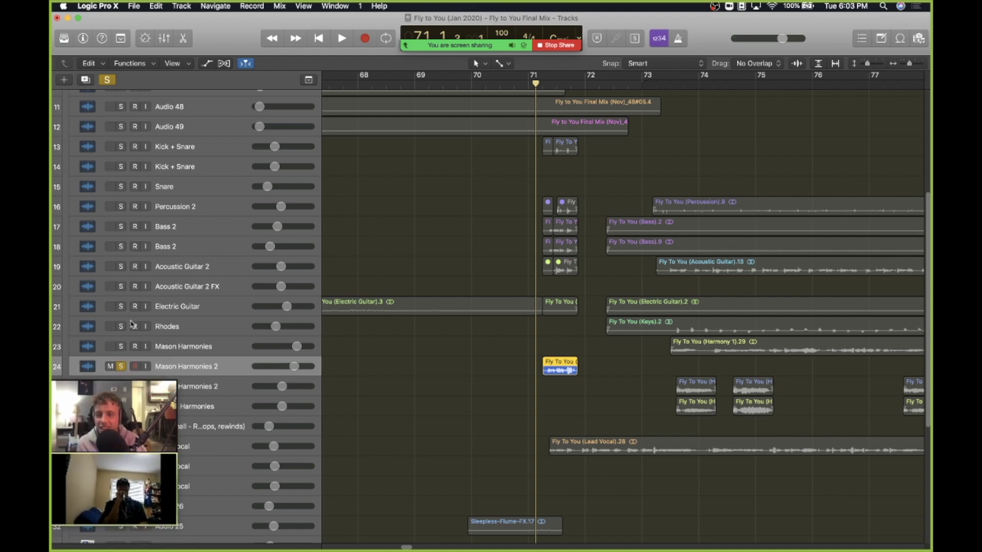
{"action": "scroll", "coordinate": [136, 259], "scroll_direction": "up", "scroll_amount": 5}
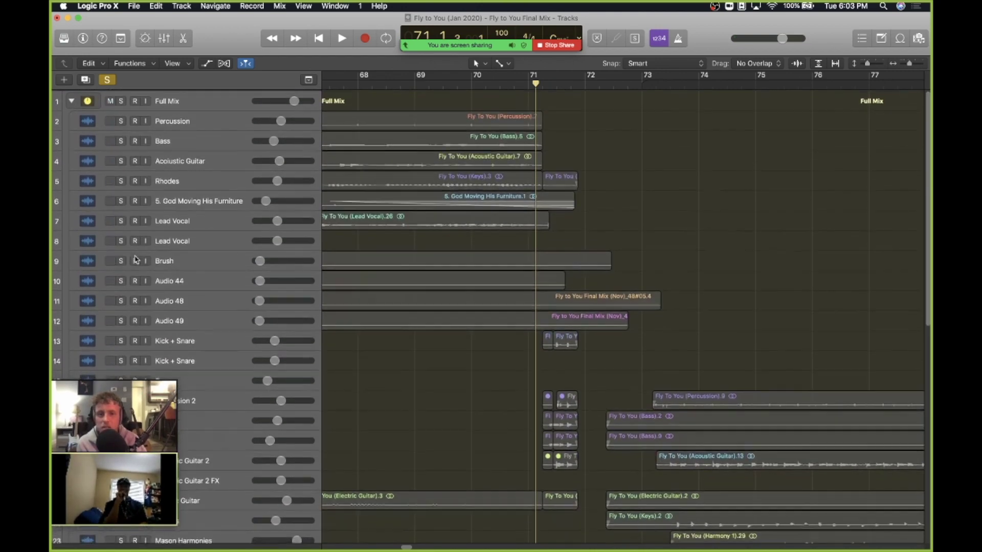
{"action": "scroll", "coordinate": [134, 247], "scroll_direction": "down", "scroll_amount": 5}
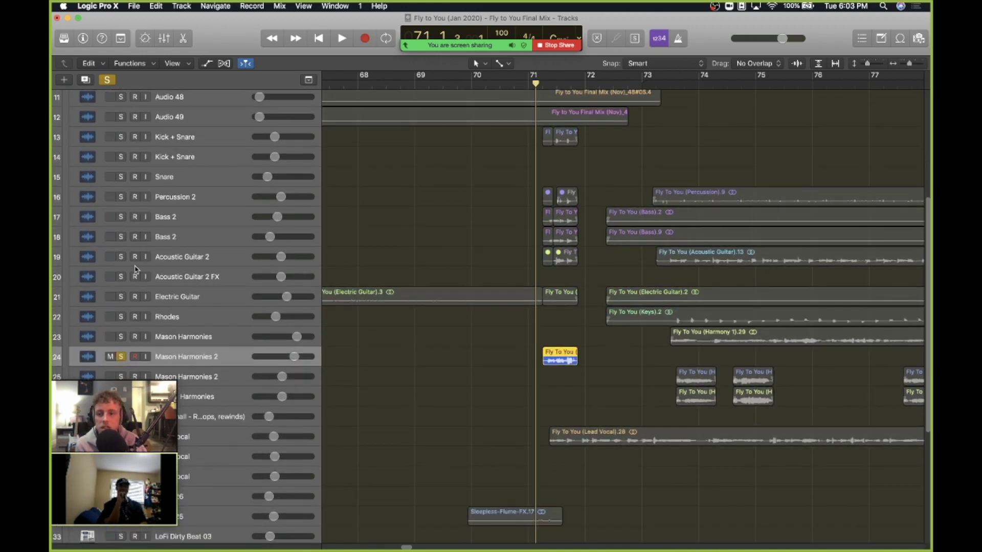
{"action": "scroll", "coordinate": [136, 269], "scroll_direction": "down", "scroll_amount": 5}
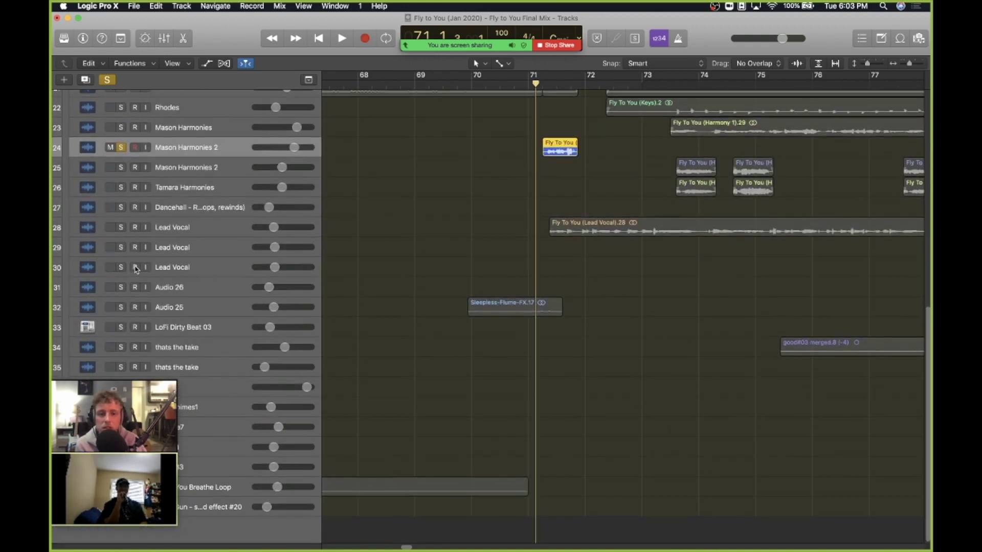
{"action": "left_click", "coordinate": [121, 227]}
{"action": "key", "text": "space"}
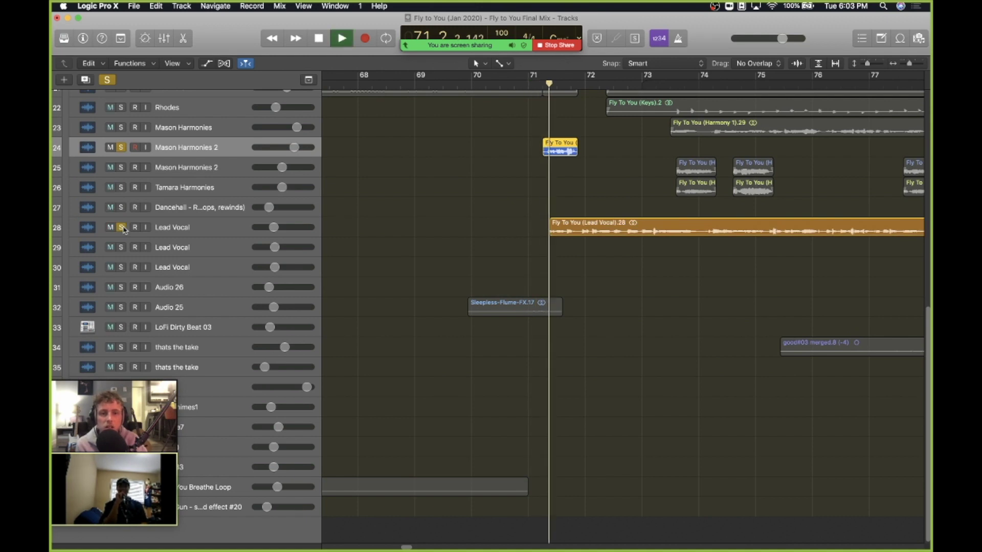
{"action": "key", "text": "space"}
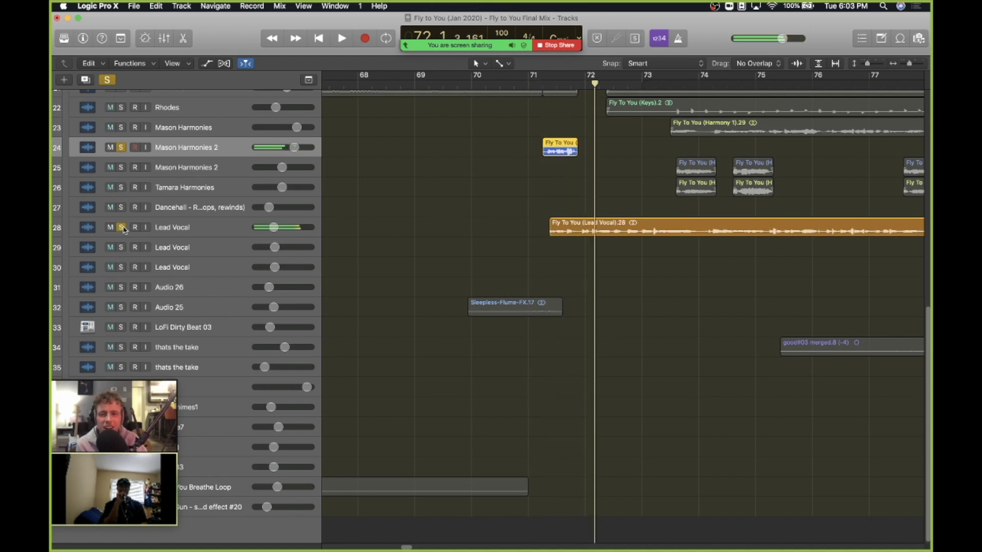
Step: Clear the solos on Lead Vocal track 28 and harmony track 24, and play the full mix from about bar 69 to bar 71
{"action": "left_click", "coordinate": [122, 228]}
{"action": "left_click", "coordinate": [121, 147]}
{"action": "scroll", "coordinate": [599, 182], "scroll_direction": "up", "scroll_amount": 3}
{"action": "left_click", "coordinate": [528, 85]}
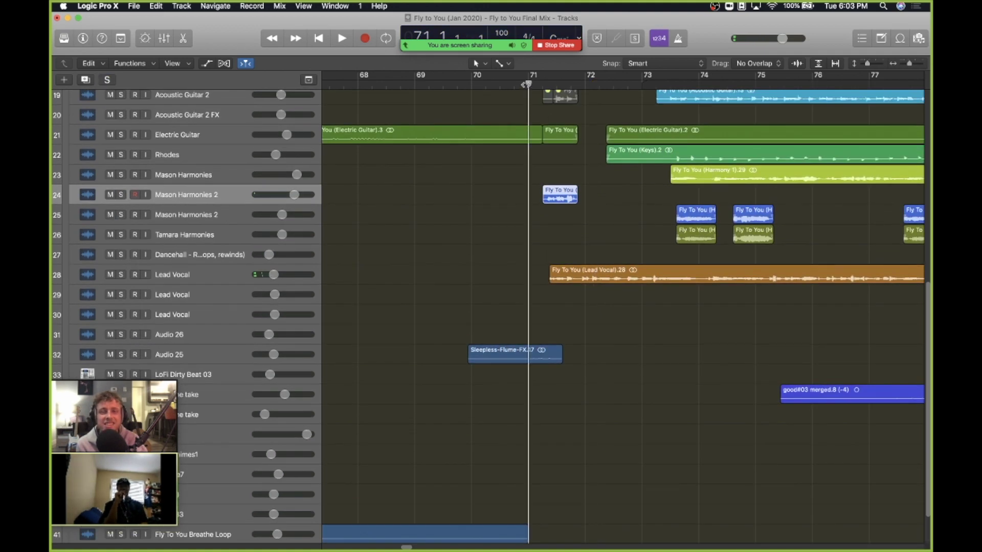
{"action": "left_click", "coordinate": [449, 85]}
{"action": "left_click", "coordinate": [444, 84]}
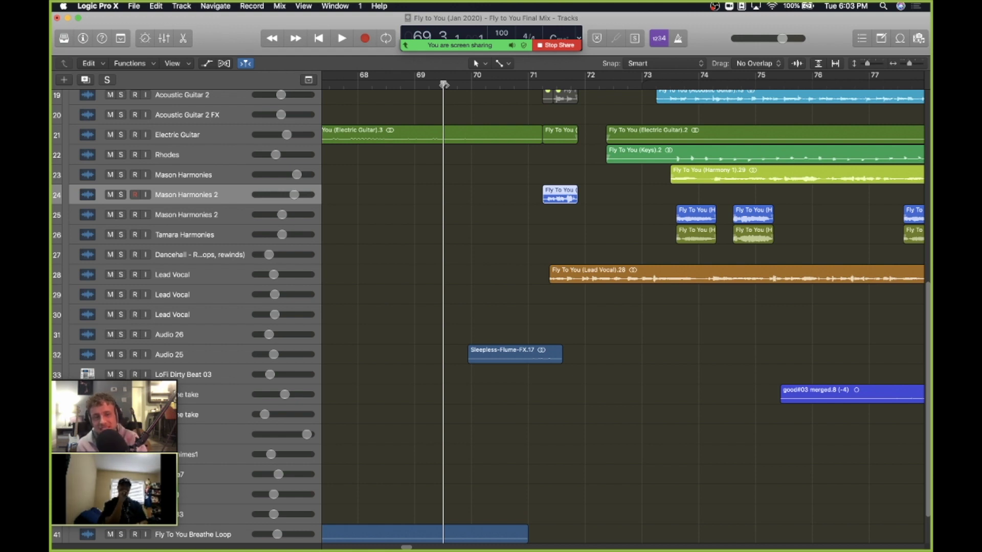
{"action": "key", "text": "space"}
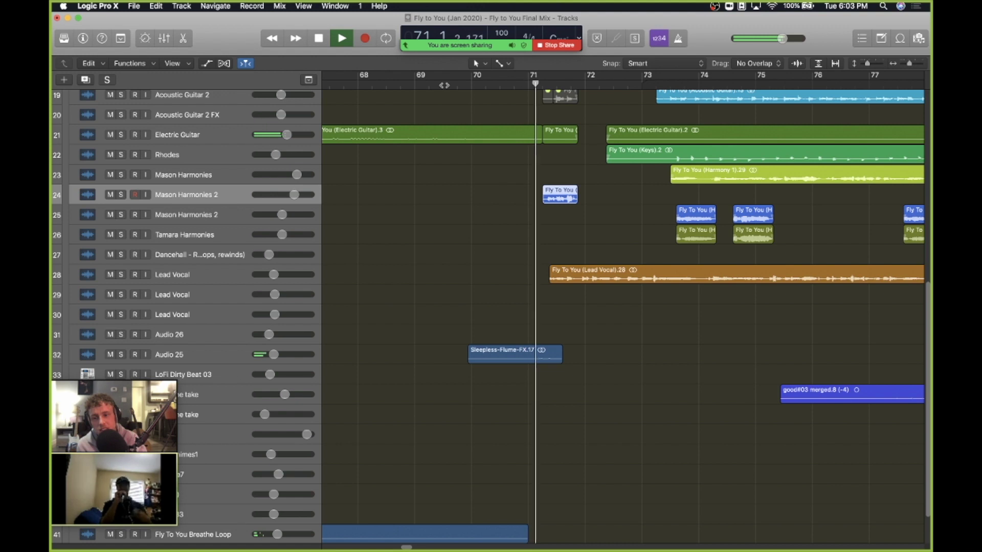
{"action": "key", "text": "space"}
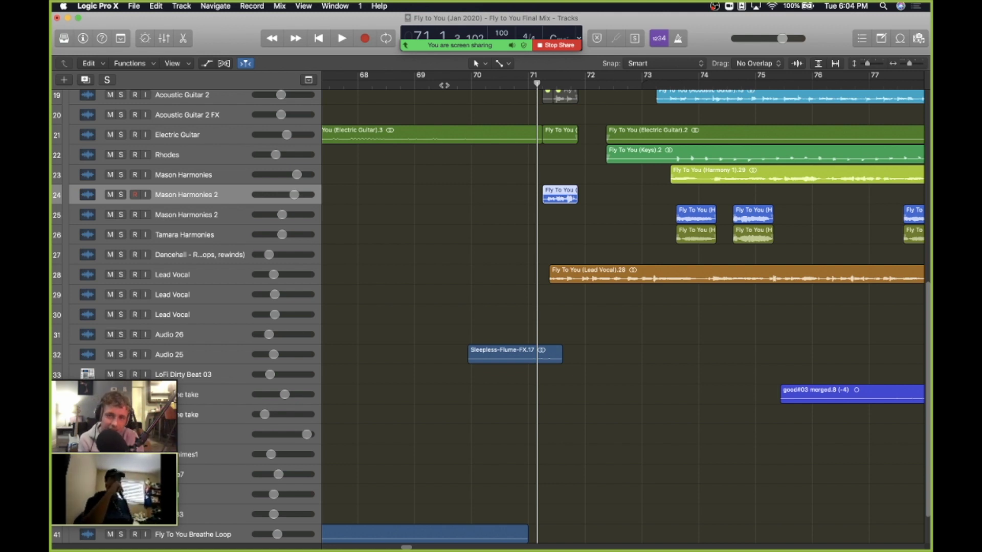
Step: Replay the full mix from about bar 69 through the transition to bar 75
{"action": "left_click_drag", "start_coordinate": [444, 85], "coordinate": [381, 85]}
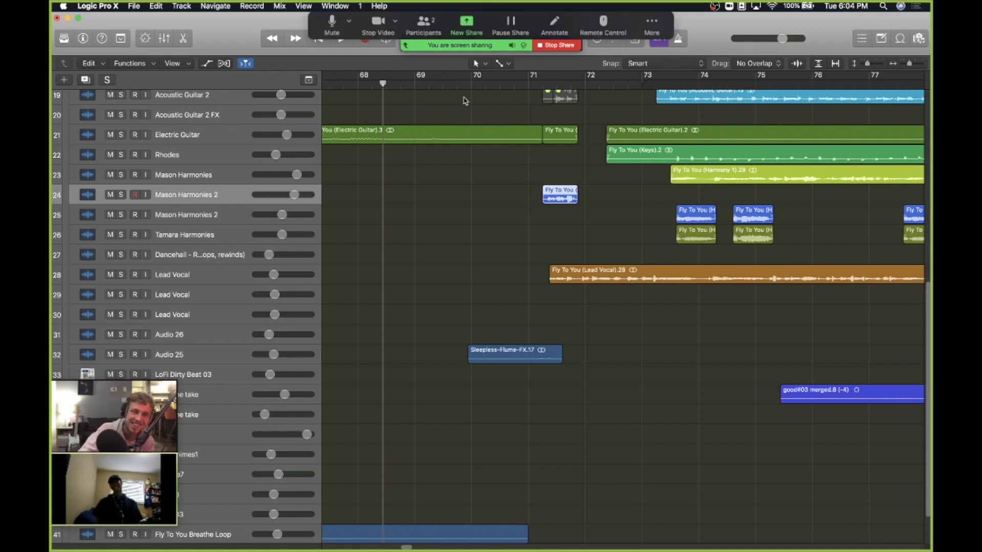
{"action": "left_click", "coordinate": [457, 84]}
{"action": "key", "text": "space"}
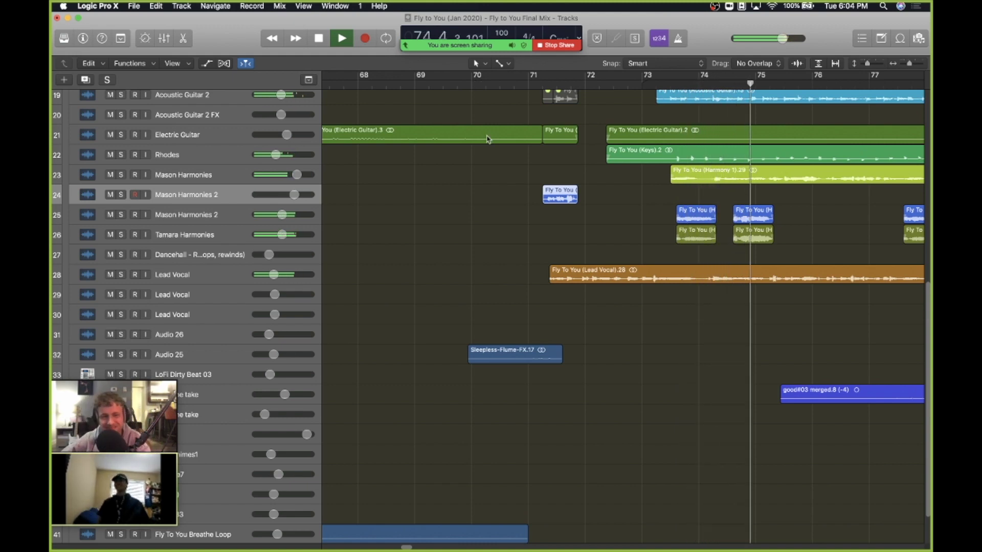
{"action": "key", "text": "space"}
Step: Solo Percussion 2 track 16 and audition it from bar 73 to about bar 85
{"action": "scroll", "coordinate": [483, 136], "scroll_direction": "up", "scroll_amount": 5}
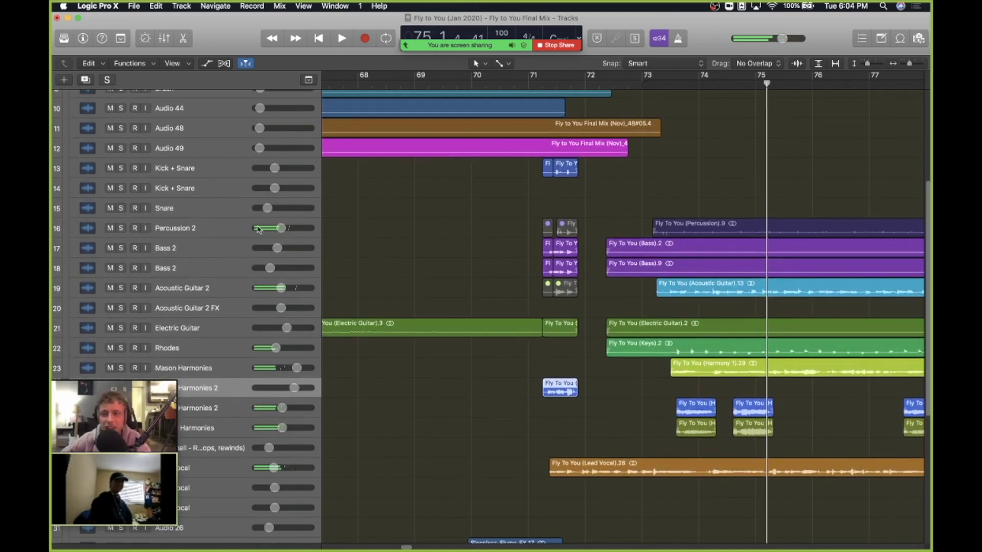
{"action": "left_click", "coordinate": [121, 228]}
{"action": "left_click", "coordinate": [647, 77]}
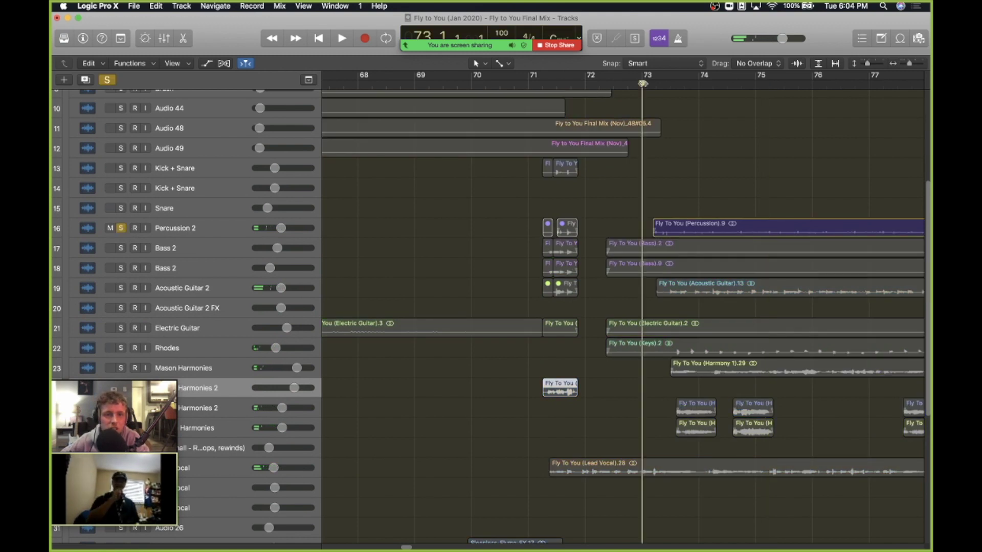
{"action": "key", "text": "space"}
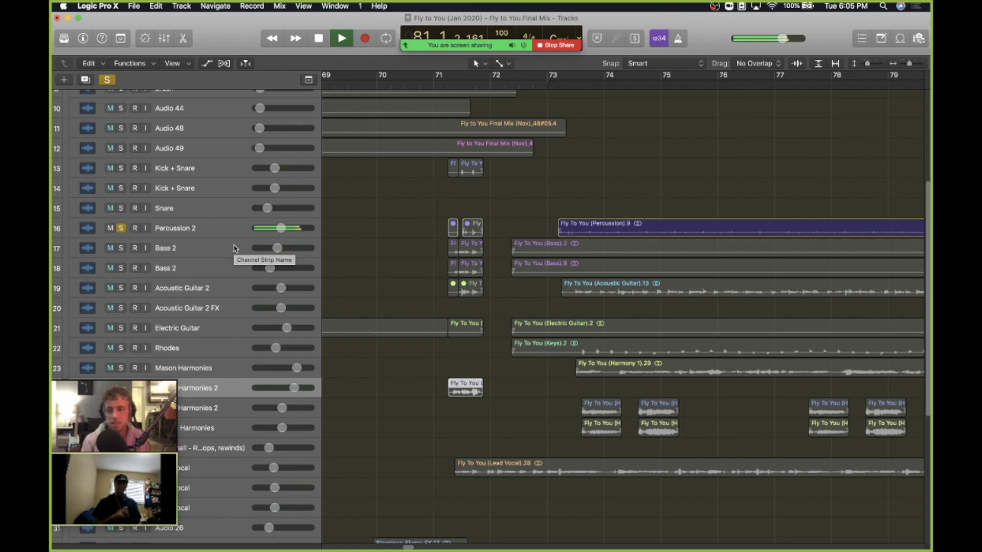
{"action": "scroll", "coordinate": [547, 246], "scroll_direction": "right", "scroll_amount": 10}
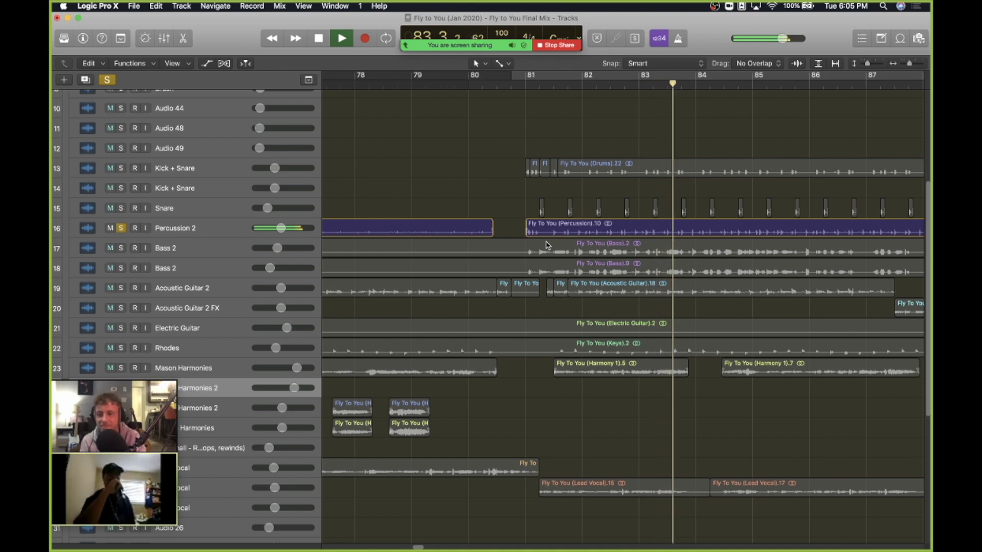
{"action": "scroll", "coordinate": [547, 246], "scroll_direction": "right", "scroll_amount": 5}
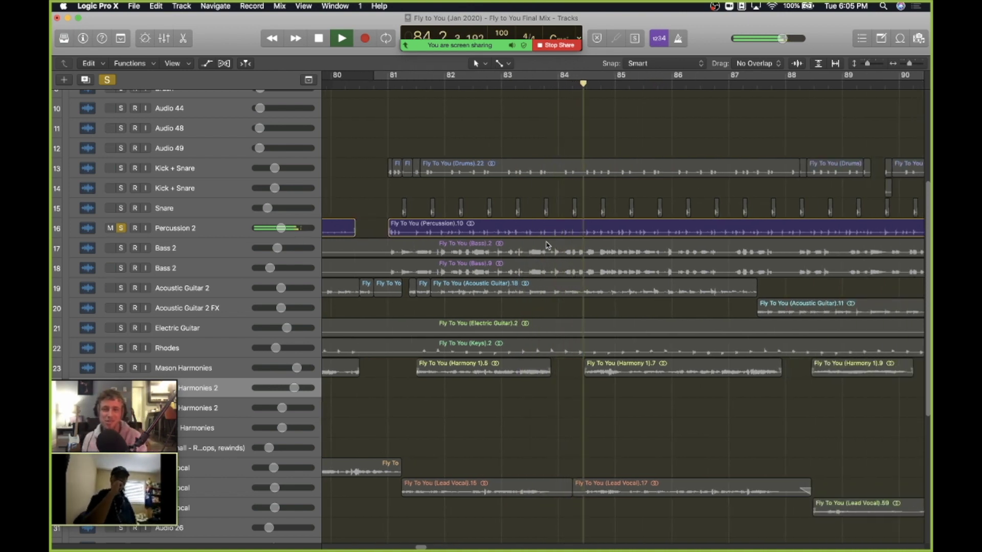
{"action": "mouse_move", "coordinate": [170, 171]}
{"action": "key", "text": "space"}
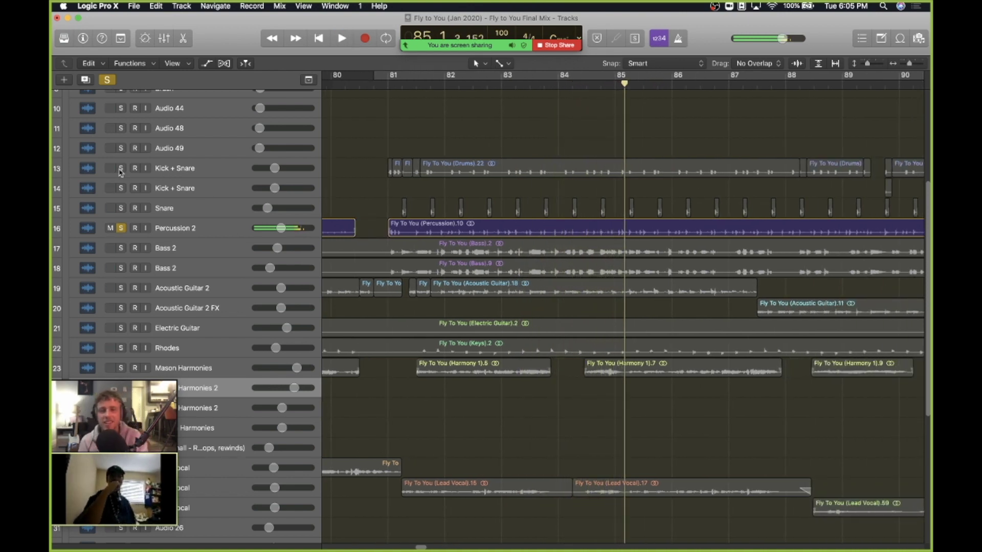
Step: Solo Kick + Snare track 13 and Snare track 15 alongside Percussion 2, and audition them from about bar 80 to bar 88
{"action": "scroll", "coordinate": [392, 99], "scroll_direction": "left", "scroll_amount": 2}
{"action": "left_click", "coordinate": [392, 83]}
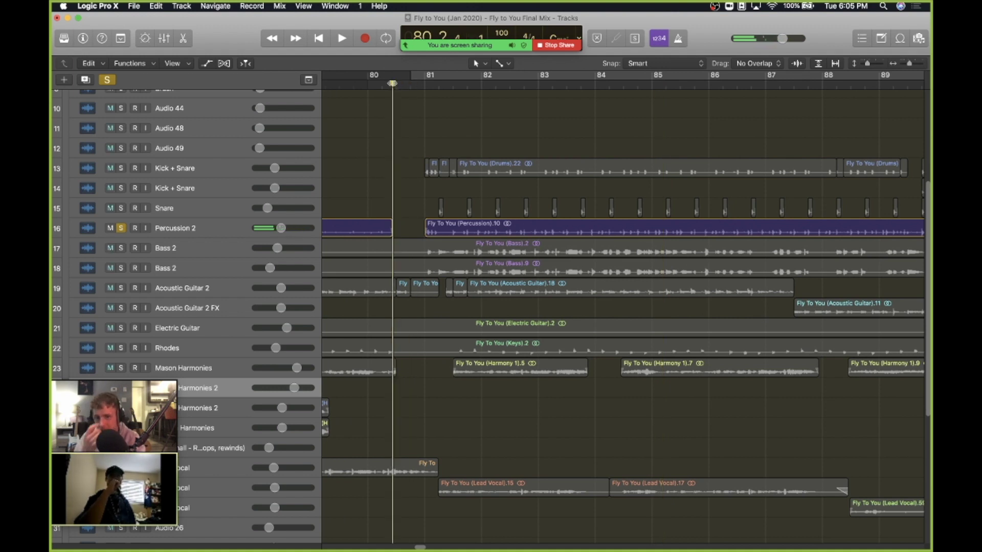
{"action": "left_click", "coordinate": [120, 169]}
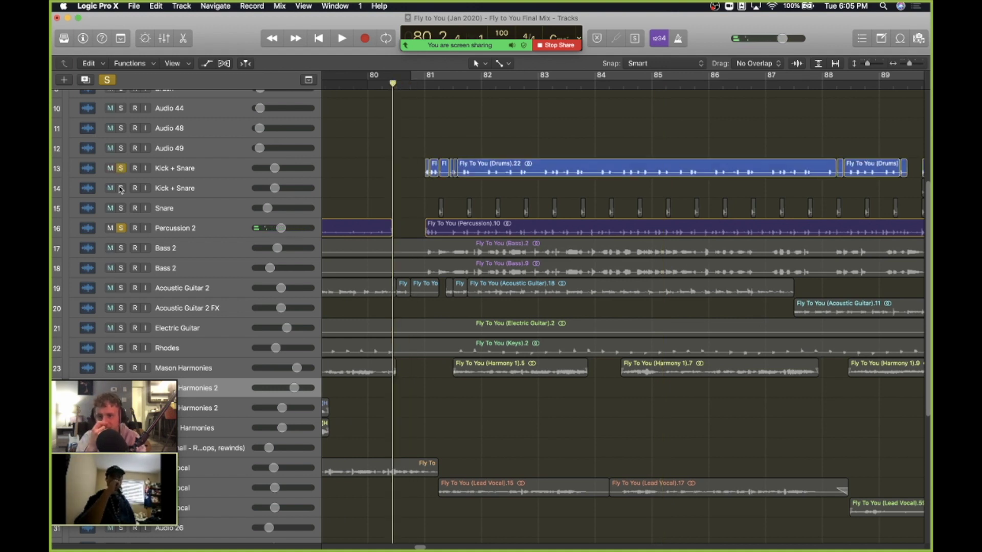
{"action": "left_click", "coordinate": [122, 215]}
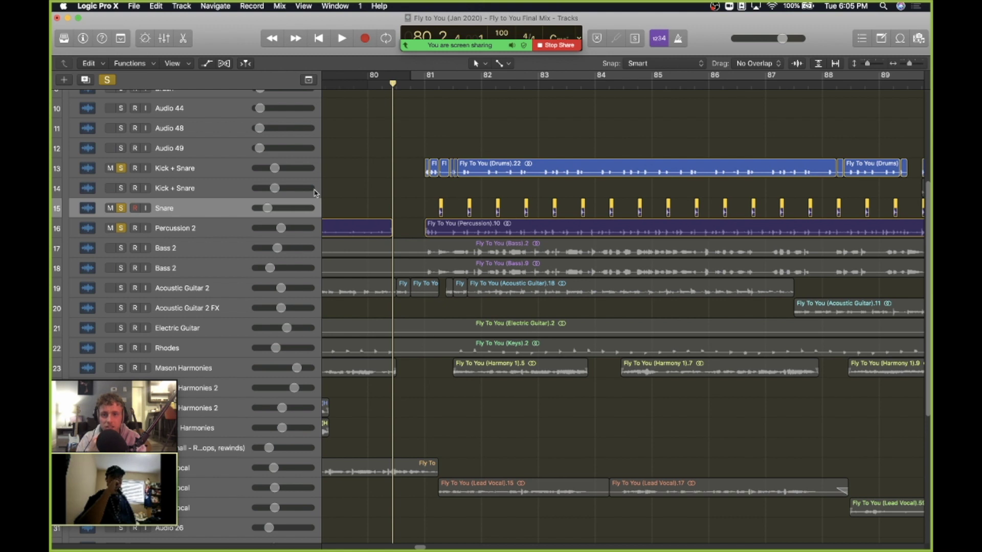
{"action": "key", "text": "space"}
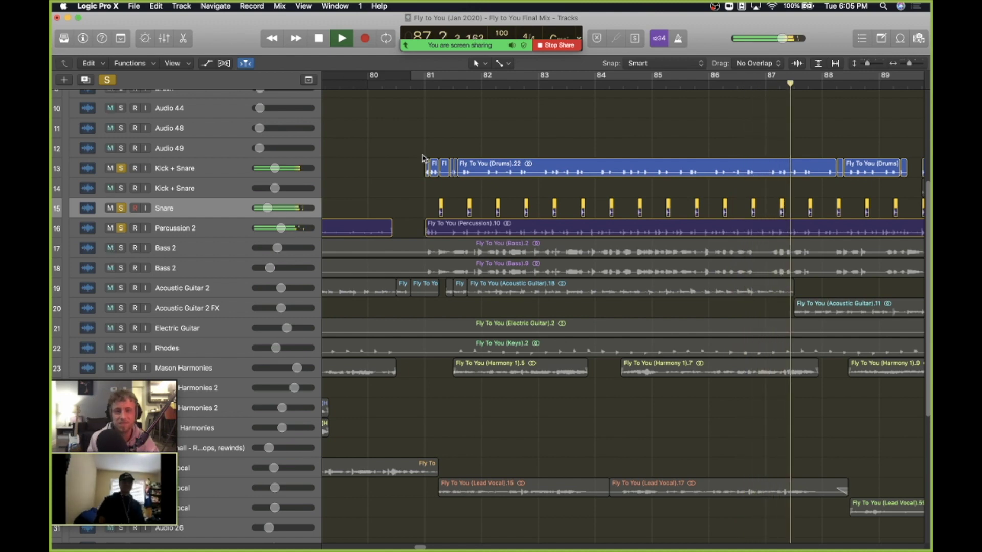
{"action": "scroll", "coordinate": [470, 278], "scroll_direction": "down", "scroll_amount": 10}
{"action": "scroll", "coordinate": [450, 280], "scroll_direction": "right", "scroll_amount": 4}
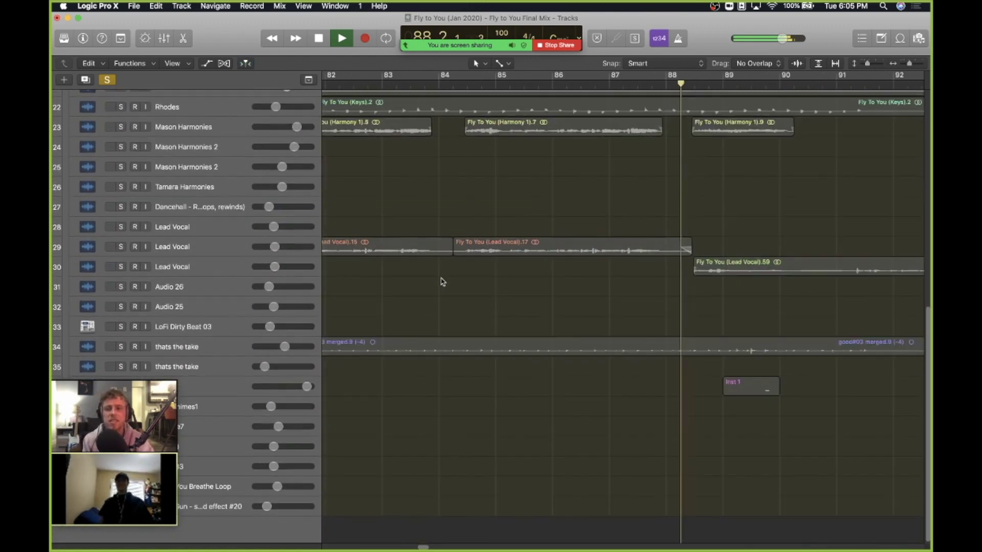
{"action": "key", "text": "space"}
Step: Add "thats the take" track 34 to the soloed drums and audition from bar 81 to bar 86, muted at first and then unmuted
{"action": "scroll", "coordinate": [443, 282], "scroll_direction": "left", "scroll_amount": 8}
{"action": "left_click_drag", "start_coordinate": [568, 75], "coordinate": [521, 76]}
{"action": "left_click", "coordinate": [121, 348]}
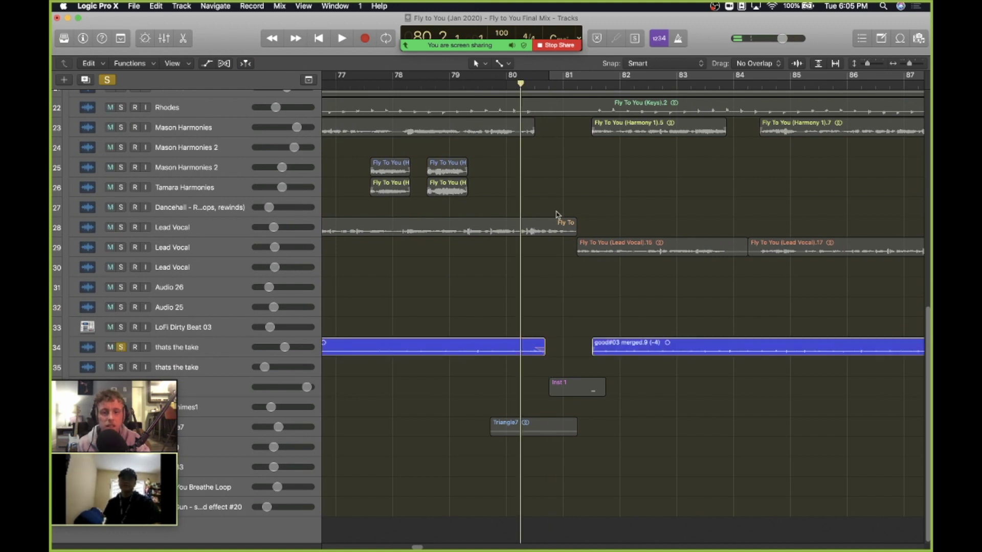
{"action": "left_click", "coordinate": [562, 84]}
{"action": "key", "text": "ctrl+m"}
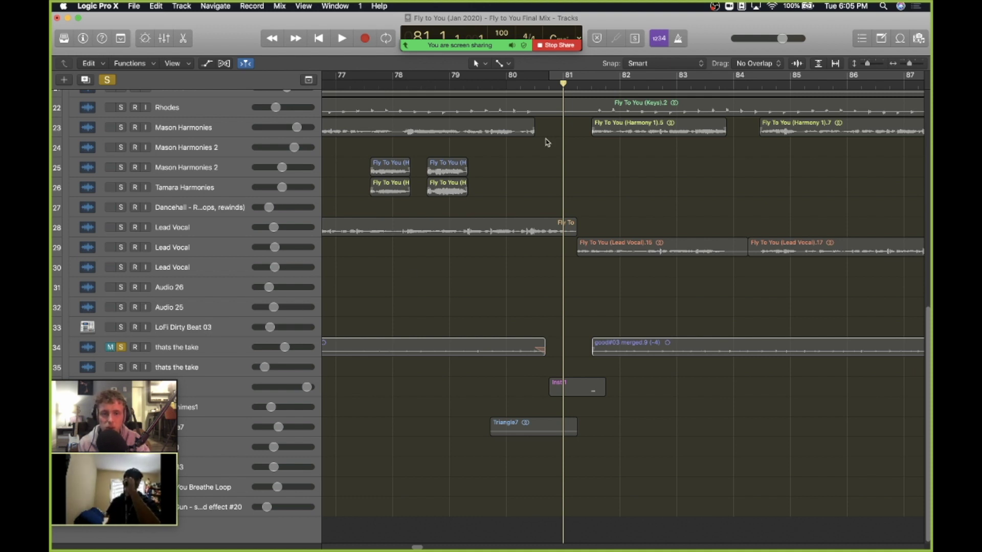
{"action": "key", "text": "space"}
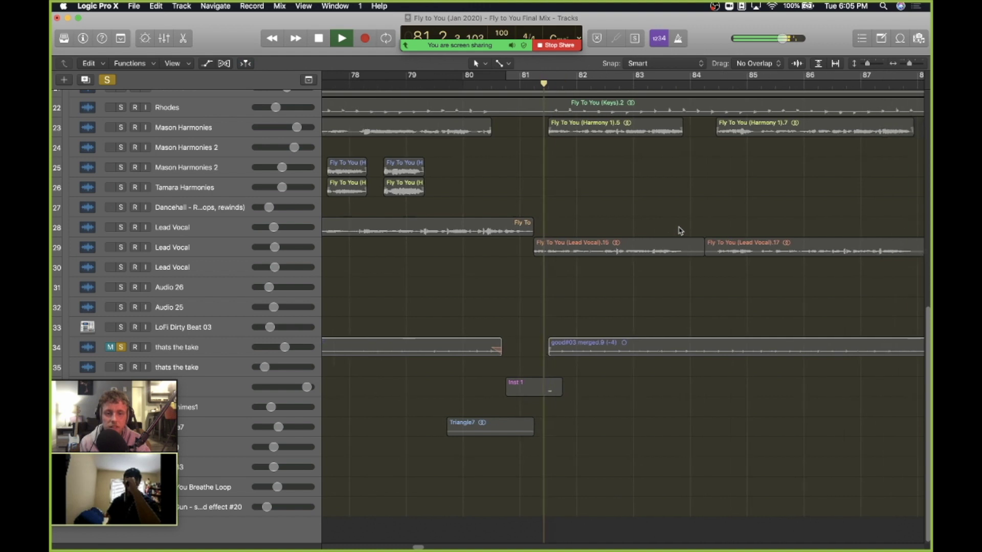
{"action": "key", "text": "ctrl+m"}
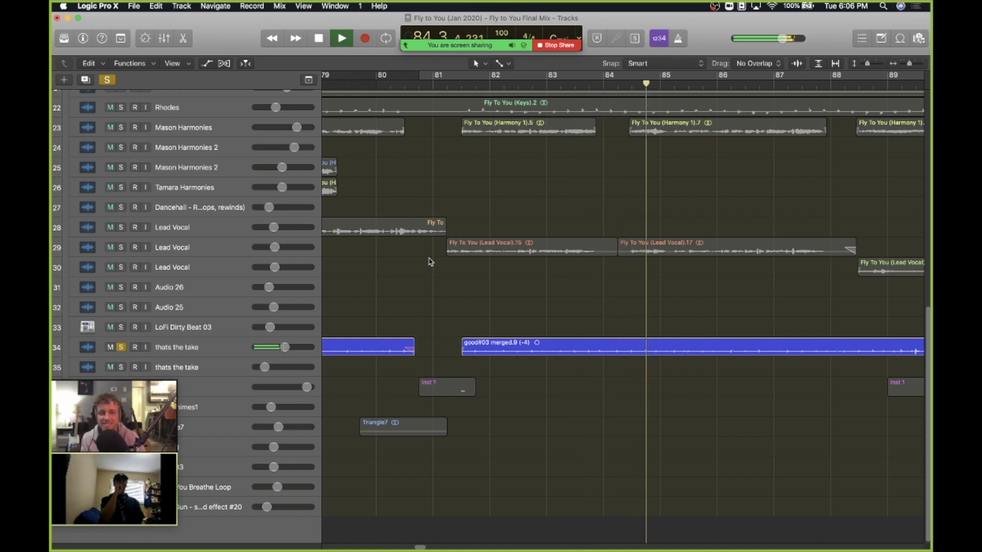
{"action": "scroll", "coordinate": [528, 281], "scroll_direction": "down", "scroll_amount": 5}
{"action": "scroll", "coordinate": [528, 280], "scroll_direction": "up", "scroll_amount": 8}
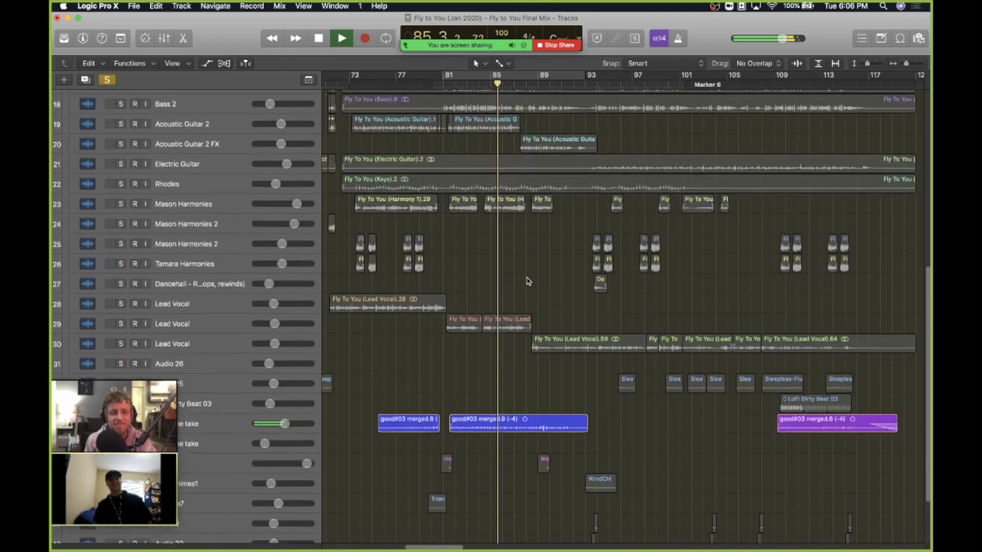
{"action": "scroll", "coordinate": [529, 281], "scroll_direction": "up", "scroll_amount": 1}
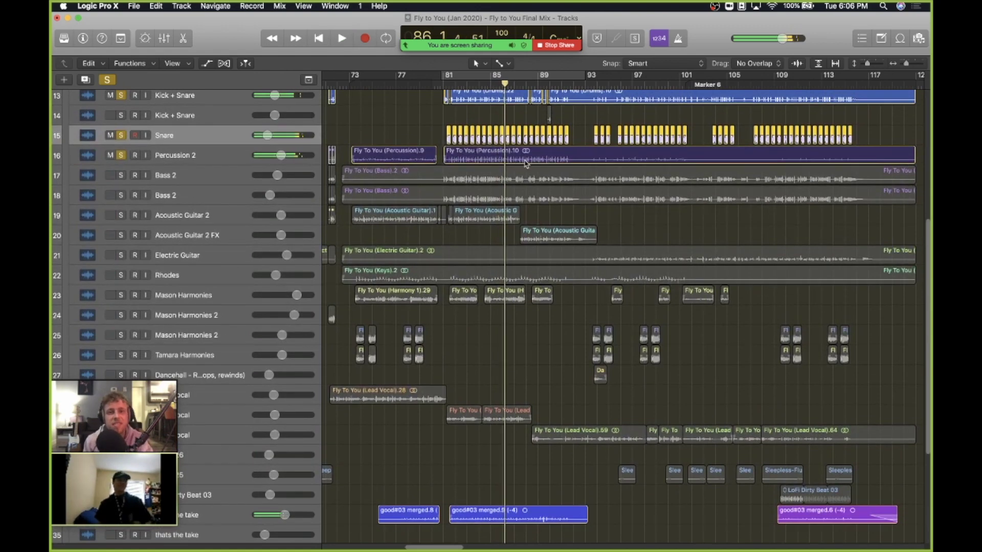
Step: Solo Inst 1 track 36 as well and audition the soloed tracks from bar 88 to about bar 90
{"action": "scroll", "coordinate": [526, 162], "scroll_direction": "down", "scroll_amount": 10}
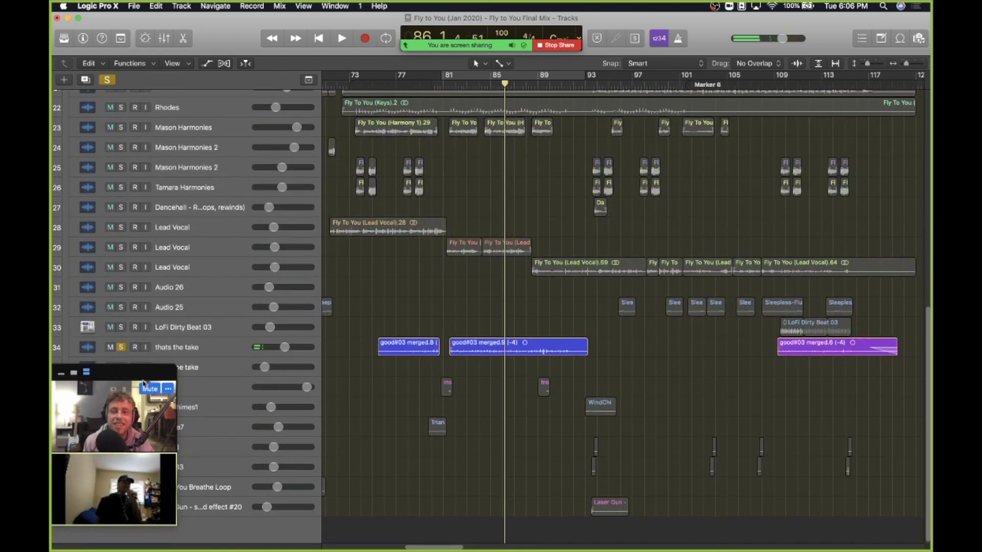
{"action": "left_click", "coordinate": [121, 388]}
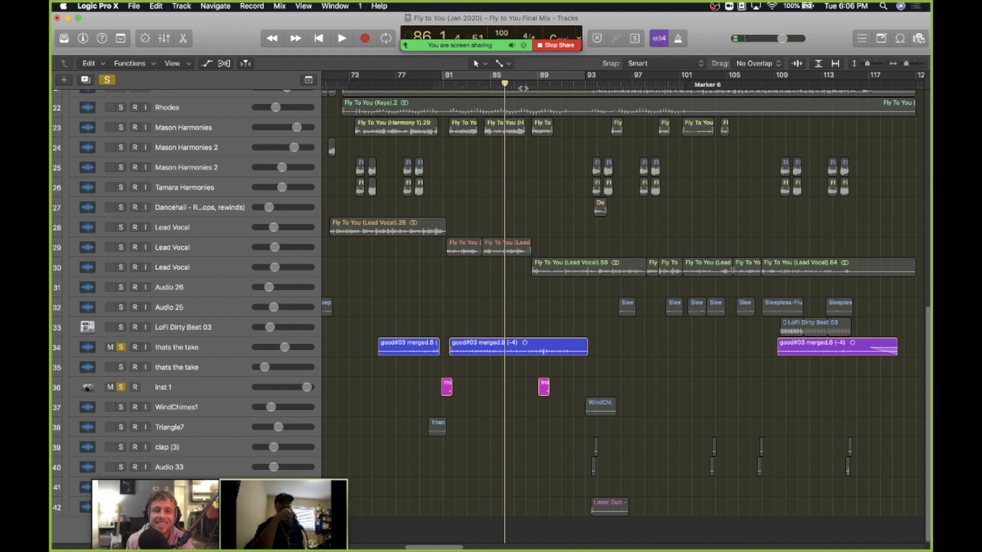
{"action": "left_click", "coordinate": [537, 85]}
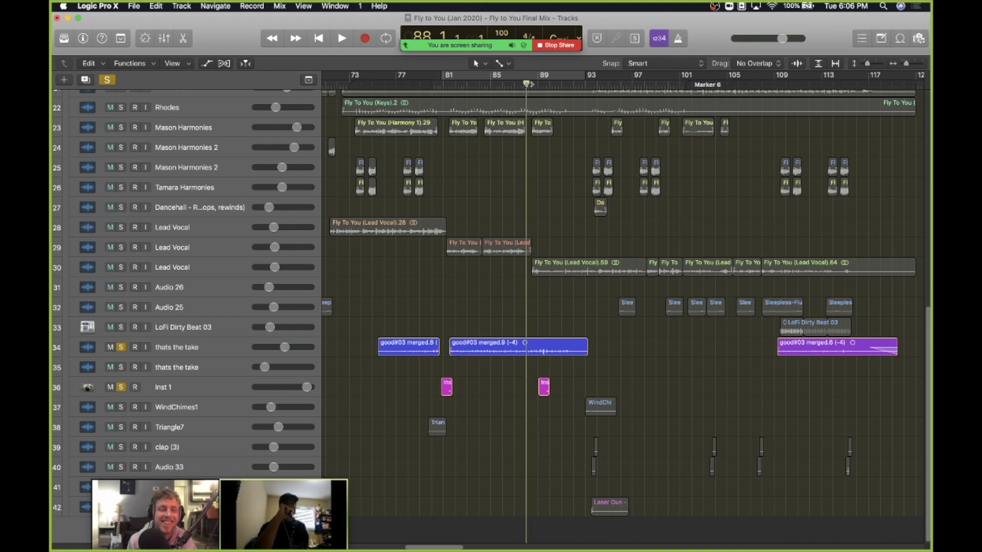
{"action": "key", "text": "space"}
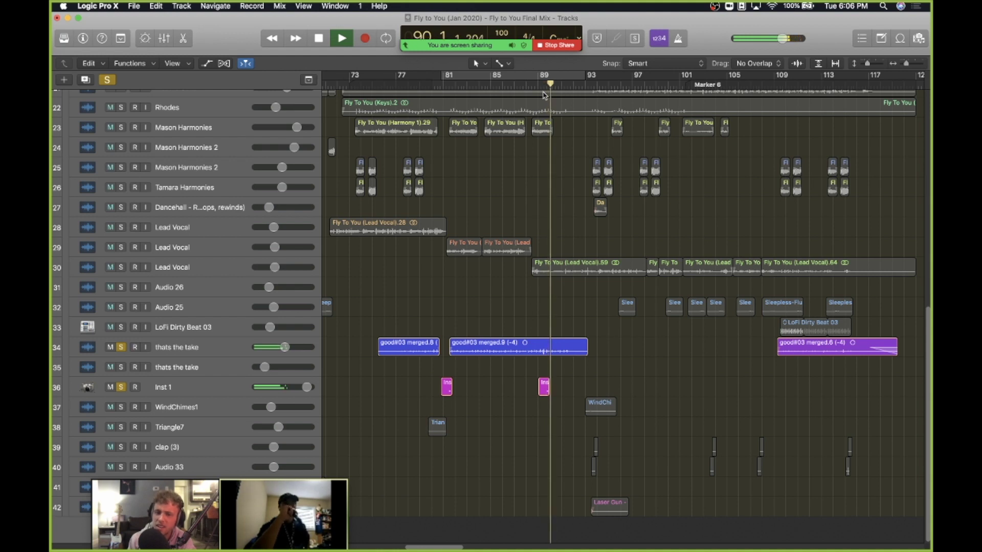
{"action": "key", "text": "space"}
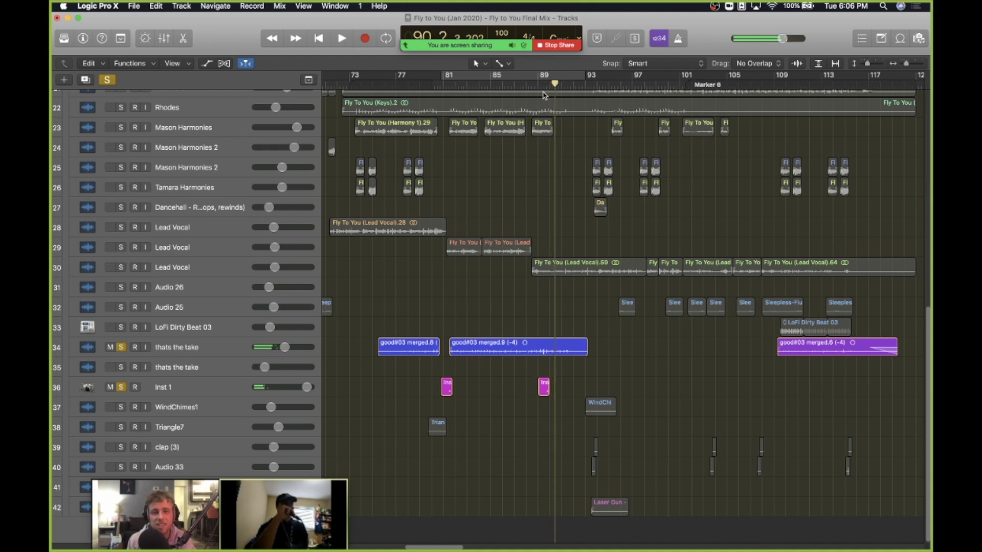
Step: Solo Lead Vocal tracks 28, 29 and 30 with the drum layers and audition them from bar 89 to about bar 91
{"action": "left_click", "coordinate": [529, 84]}
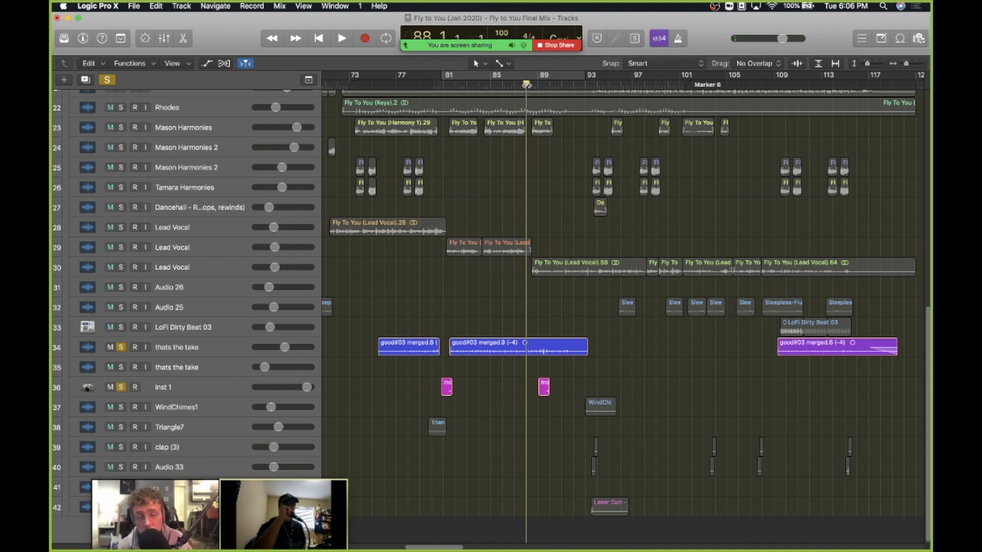
{"action": "left_click", "coordinate": [515, 85]}
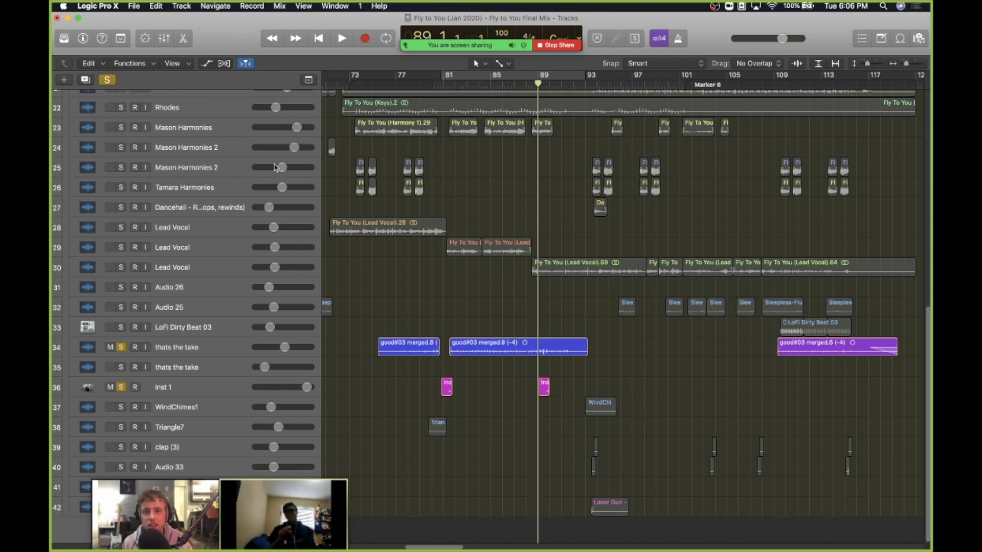
{"action": "scroll", "coordinate": [276, 167], "scroll_direction": "up", "scroll_amount": 5}
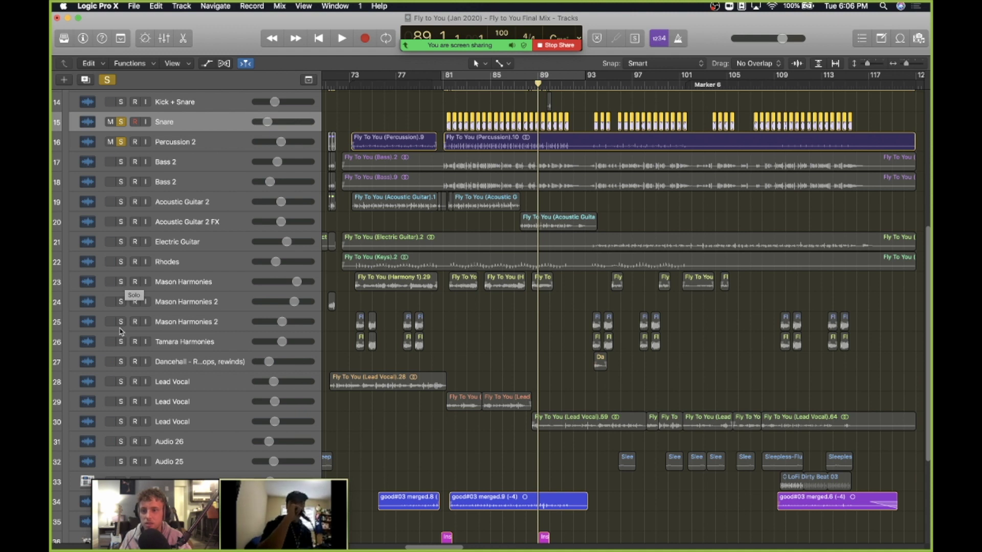
{"action": "left_click", "coordinate": [121, 382]}
{"action": "left_click", "coordinate": [121, 422]}
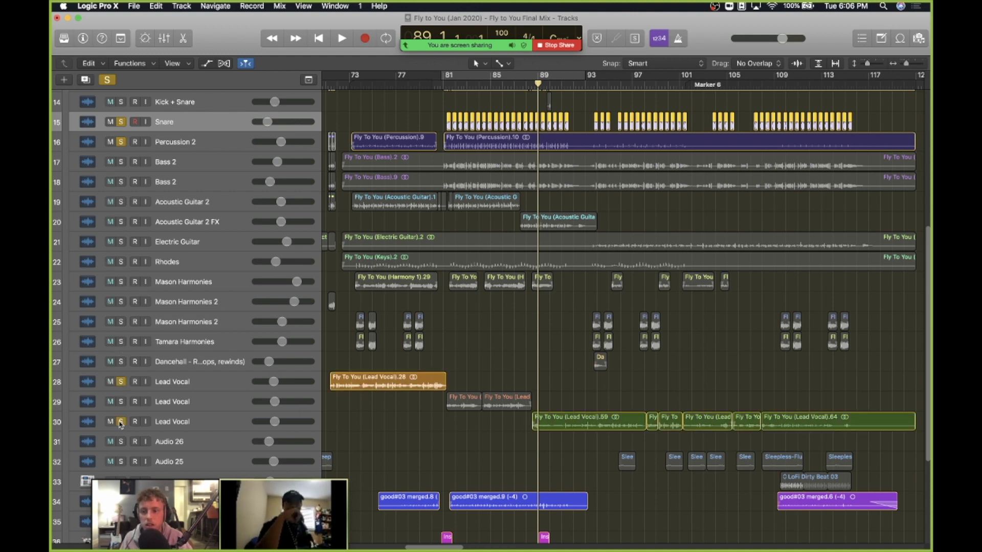
{"action": "left_click", "coordinate": [122, 402]}
{"action": "key", "text": "space"}
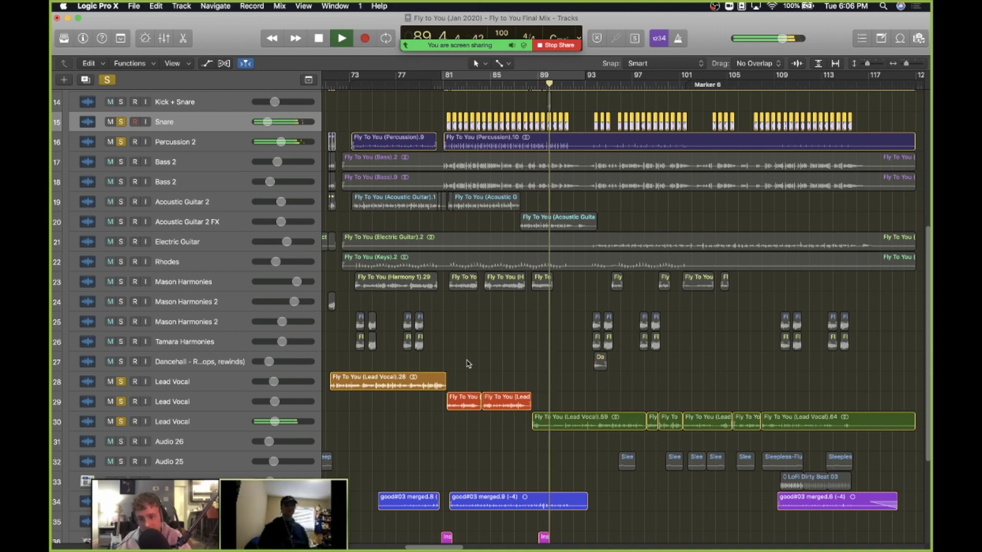
{"action": "scroll", "coordinate": [175, 378], "scroll_direction": "down", "scroll_amount": 1}
{"action": "scroll", "coordinate": [175, 378], "scroll_direction": "down", "scroll_amount": 3}
{"action": "key", "text": "space"}
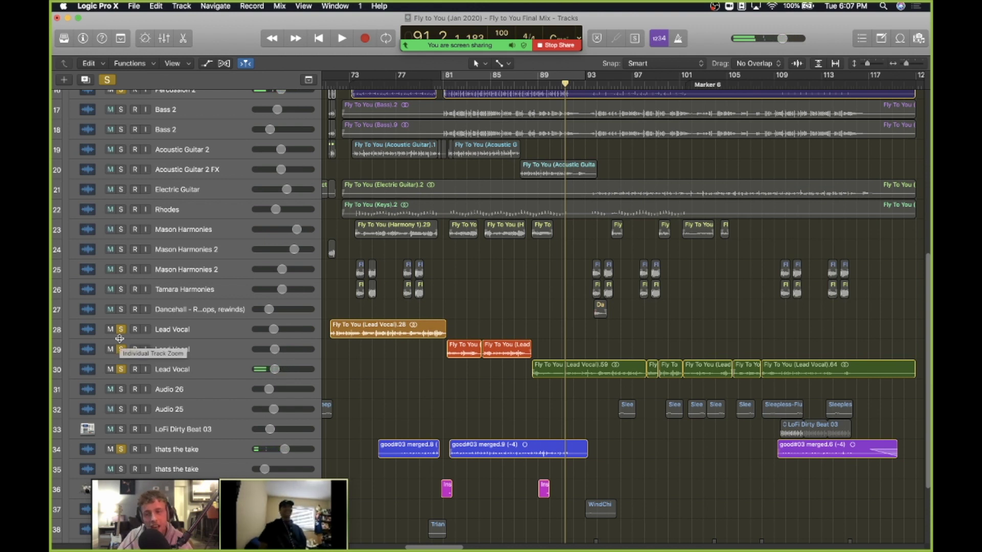
Step: Clear the solos on Lead Vocal tracks 28 to 30, "thats the take" track 34 and Inst 1 track 36
{"action": "left_click_drag", "start_coordinate": [122, 330], "coordinate": [121, 371]}
{"action": "left_click", "coordinate": [121, 449]}
{"action": "scroll", "coordinate": [307, 404], "scroll_direction": "down", "scroll_amount": 5}
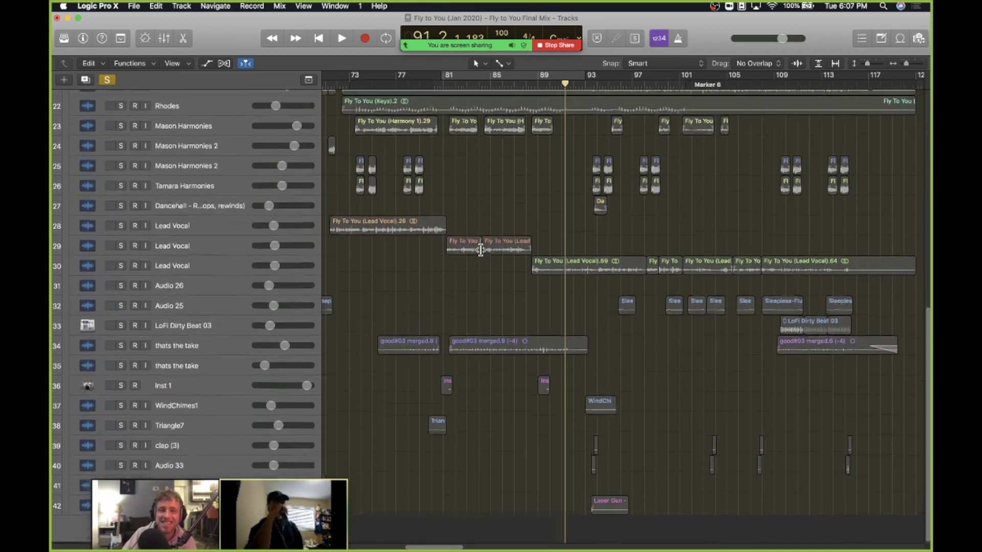
Step: Clear the remaining solos on the Kick + Snare, Snare and Percussion 2 tracks 13 to 16
{"action": "scroll", "coordinate": [129, 278], "scroll_direction": "up", "scroll_amount": 10}
{"action": "left_click_drag", "start_coordinate": [121, 272], "coordinate": [121, 225]}
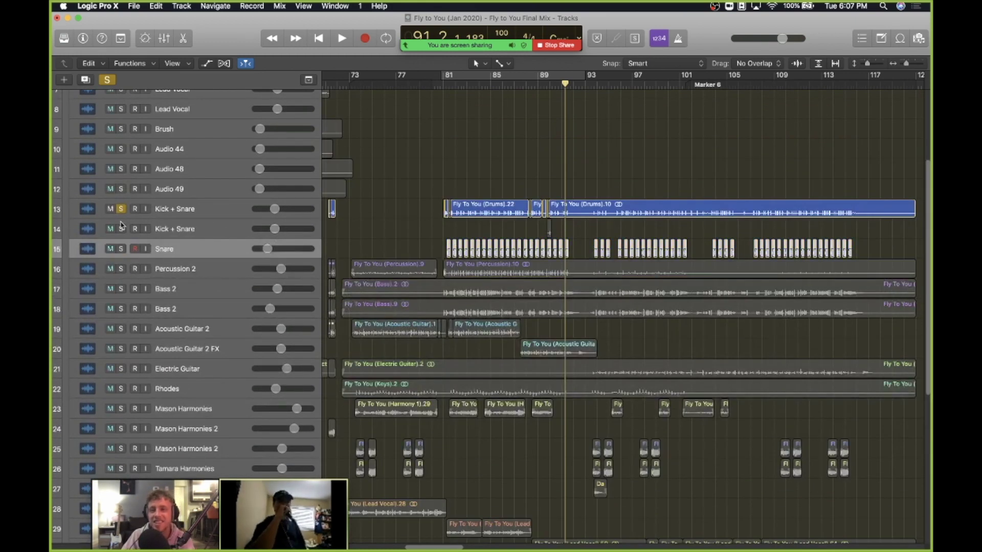
{"action": "left_click", "coordinate": [120, 208]}
{"action": "scroll", "coordinate": [439, 193], "scroll_direction": "left", "scroll_amount": 3}
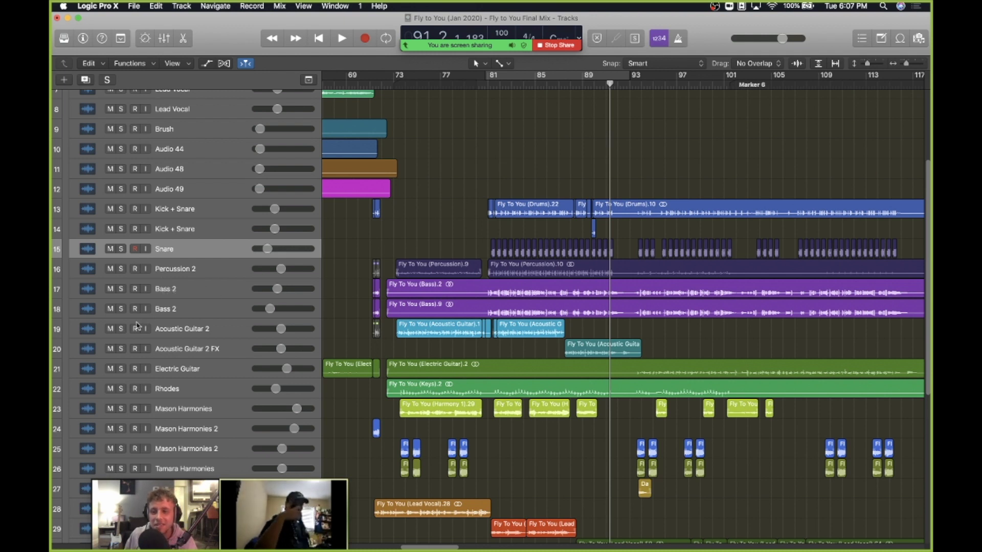
Step: Solo Acoustic Guitar 2 track 19 and Acoustic Guitar 2 FX track 20 and audition them from bar 73 to about bar 80
{"action": "left_click", "coordinate": [121, 328]}
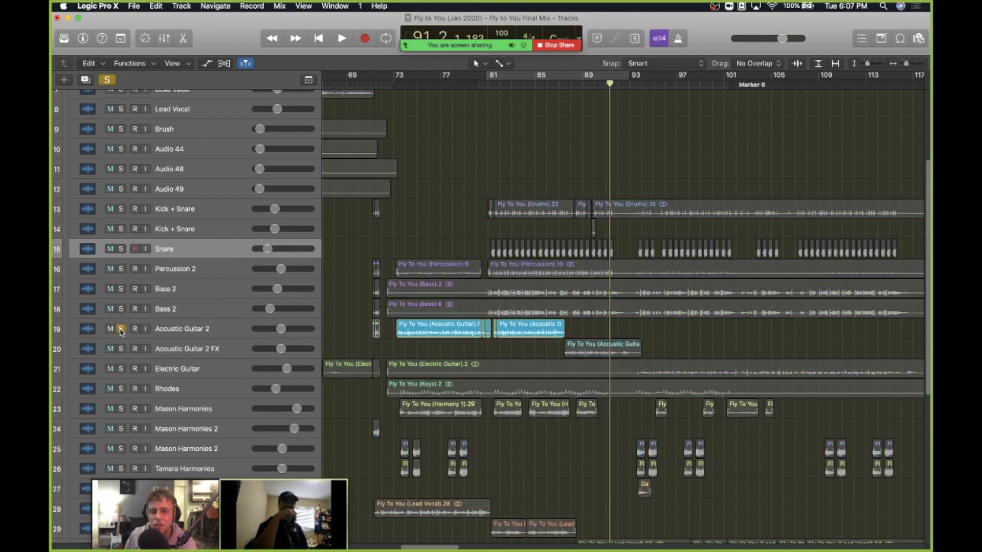
{"action": "left_click", "coordinate": [395, 85]}
{"action": "left_click", "coordinate": [122, 349]}
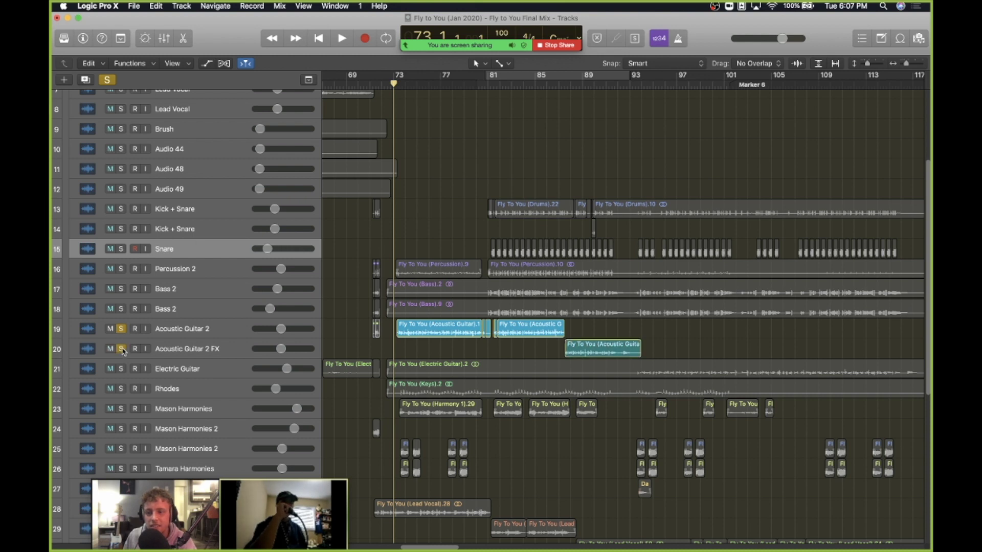
{"action": "key", "text": "space"}
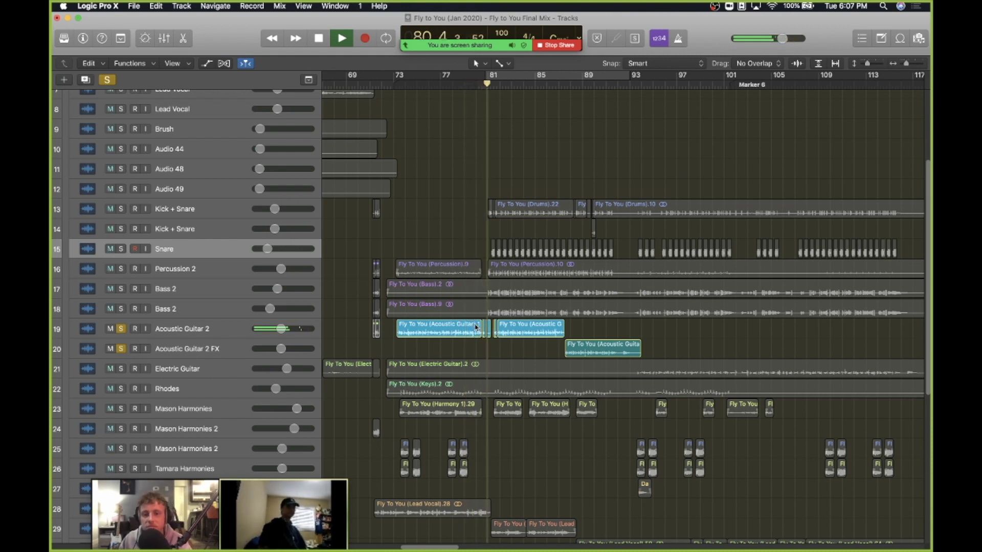
{"action": "key", "text": "space"}
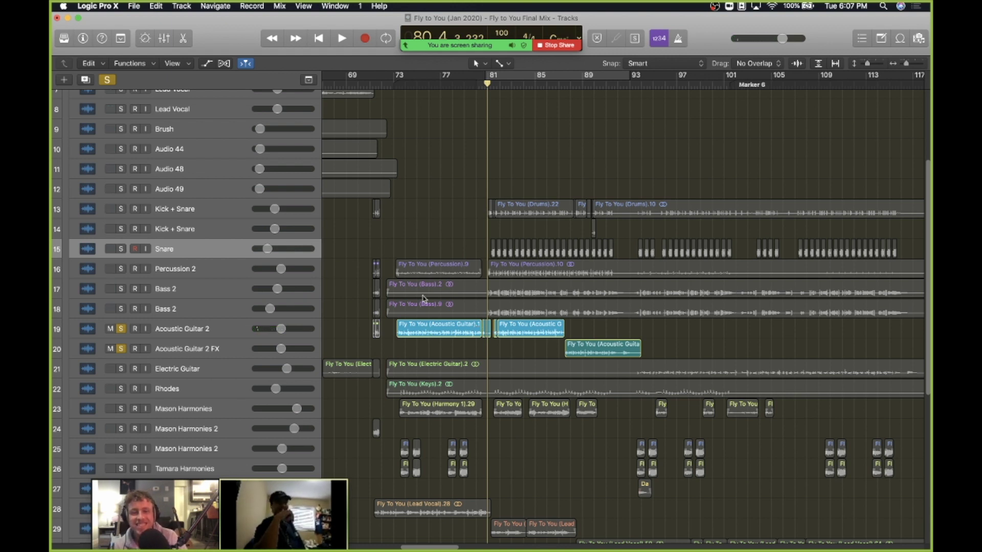
Step: Audition the soloed acoustic guitars across the edits around bar 81, from about bar 80 to about bar 82
{"action": "key", "text": "space"}
{"action": "key", "text": "super+Right"}
{"action": "key", "text": "super+Right"}
{"action": "key", "text": "super+Right"}
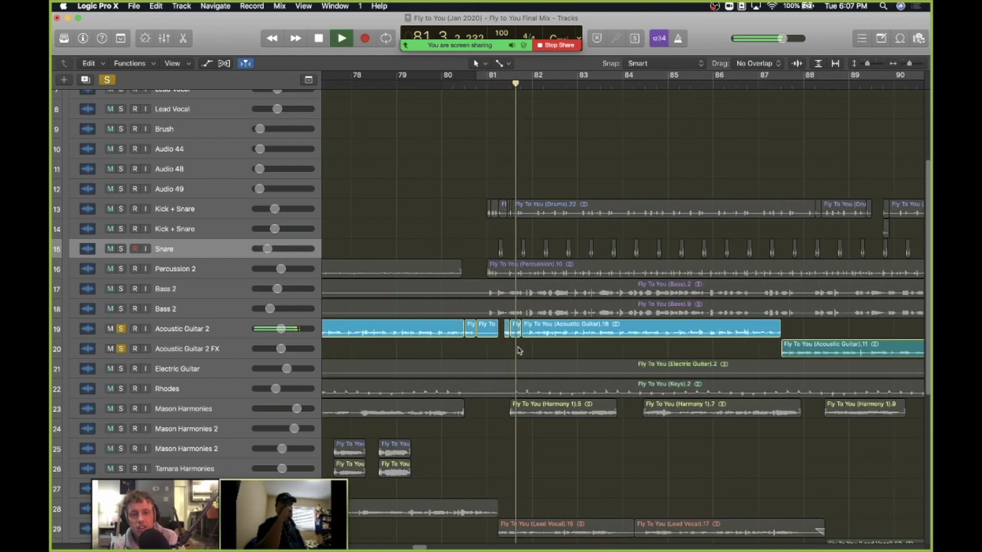
{"action": "key", "text": "super+Left"}
{"action": "key", "text": "super+Left"}
{"action": "key", "text": "space"}
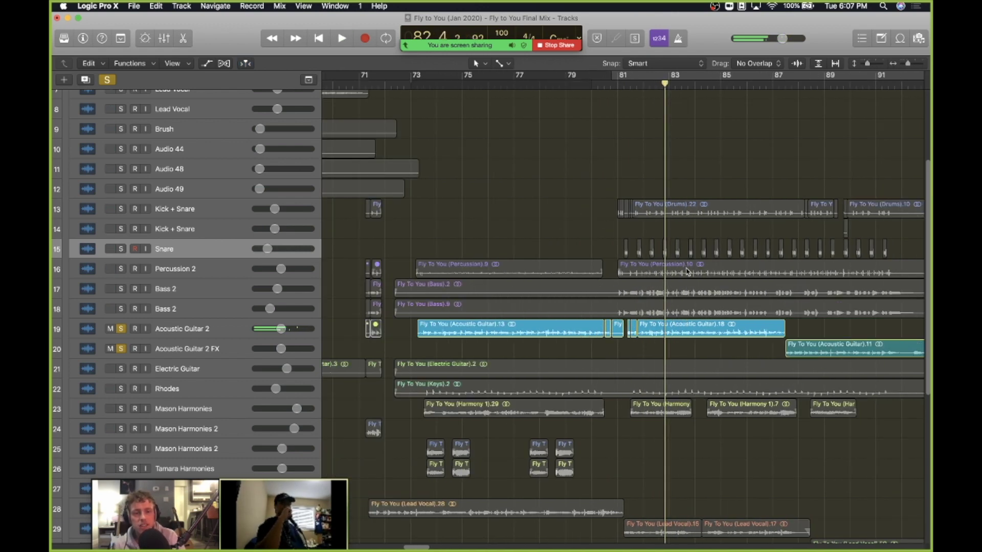
{"action": "scroll", "coordinate": [686, 271], "scroll_direction": "right", "scroll_amount": 5}
{"action": "scroll", "coordinate": [683, 271], "scroll_direction": "left", "scroll_amount": 7}
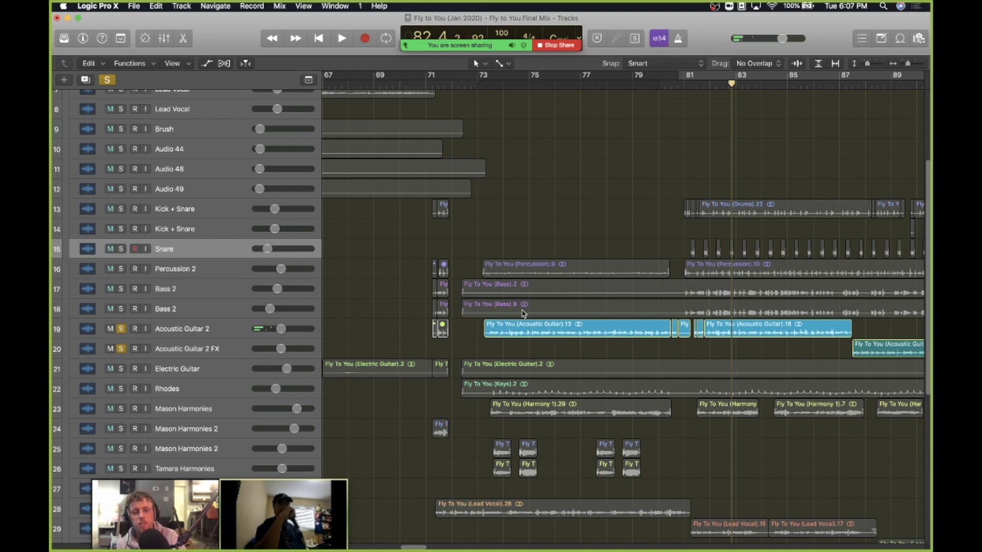
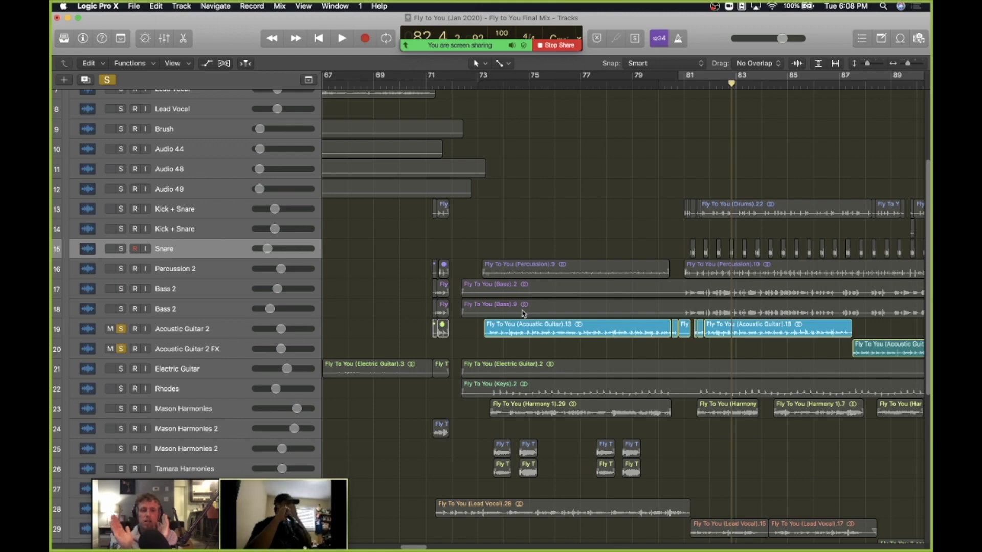
Step: Resume the acoustic guitar audition from about bar 82 through the FX region to bar 91
{"action": "scroll", "coordinate": [523, 313], "scroll_direction": "right", "scroll_amount": 8}
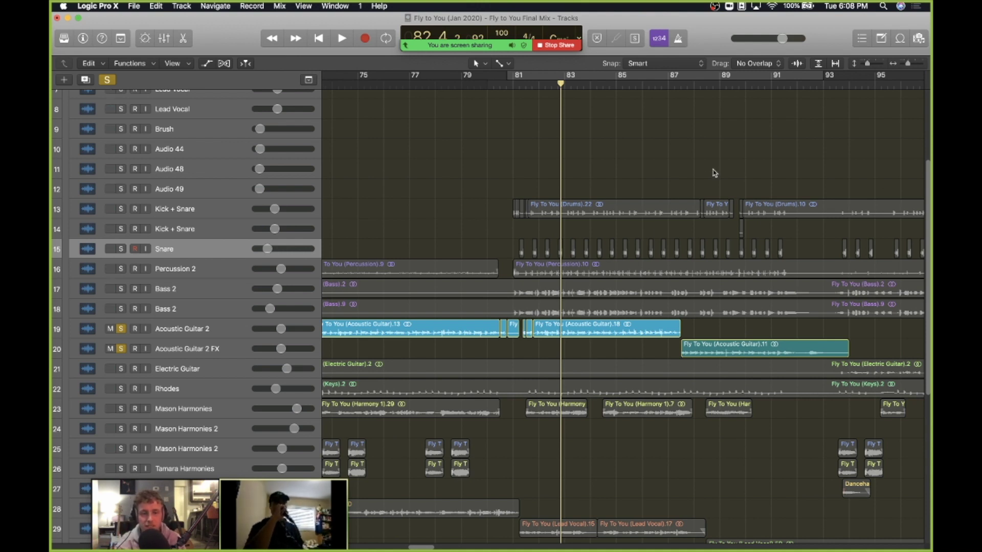
{"action": "key", "text": "space"}
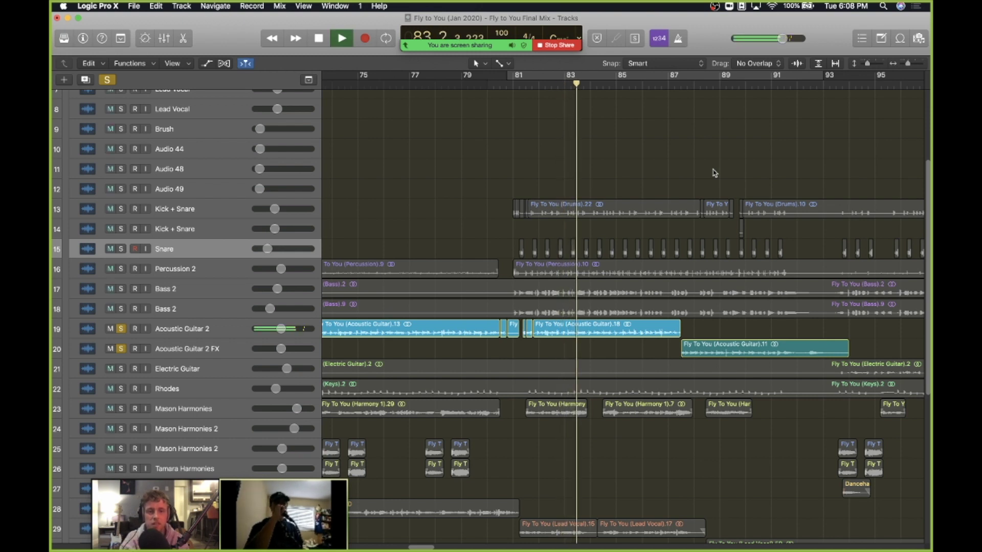
{"action": "scroll", "coordinate": [714, 174], "scroll_direction": "right", "scroll_amount": 4}
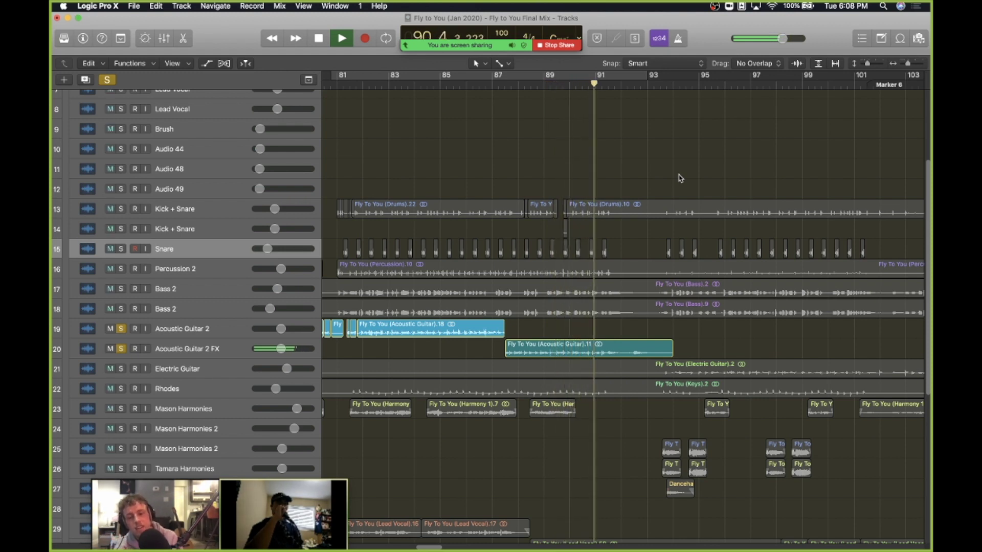
{"action": "key", "text": "space"}
Step: Clear the solos on Acoustic Guitar 2 track 19 and Acoustic Guitar 2 FX track 20
{"action": "left_click", "coordinate": [528, 353]}
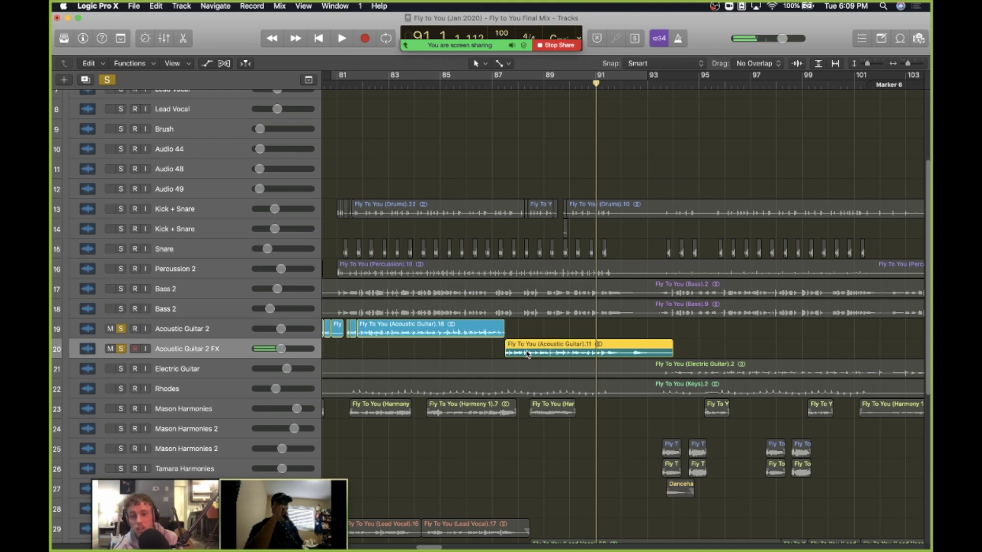
{"action": "scroll", "coordinate": [527, 353], "scroll_direction": "left", "scroll_amount": 1}
{"action": "left_click", "coordinate": [417, 350]}
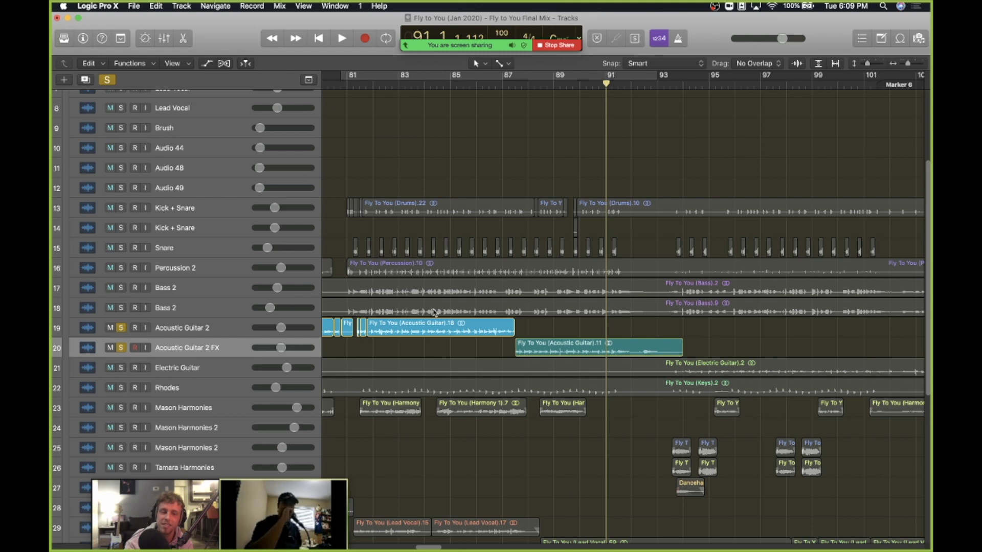
{"action": "scroll", "coordinate": [434, 313], "scroll_direction": "left", "scroll_amount": 2}
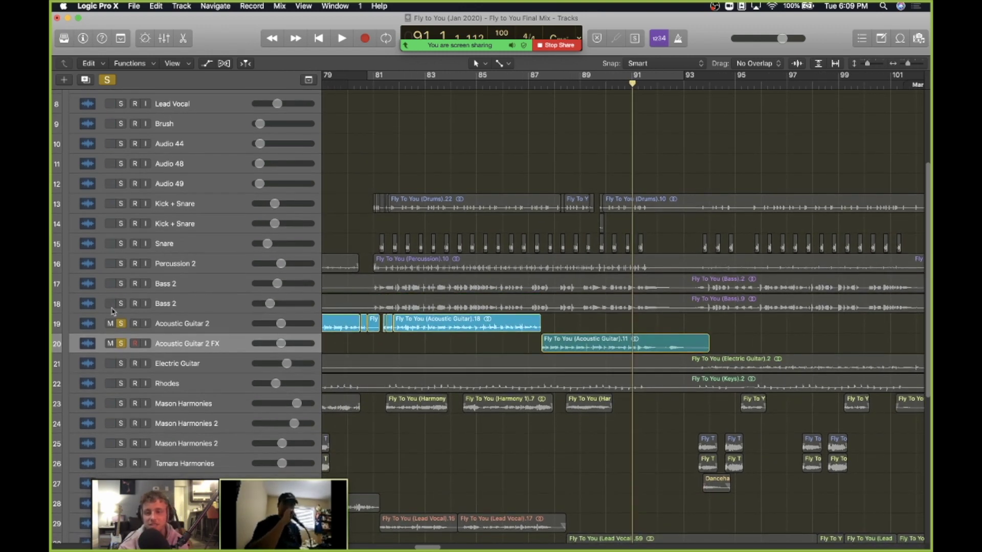
{"action": "left_click", "coordinate": [125, 343]}
{"action": "left_click", "coordinate": [122, 324]}
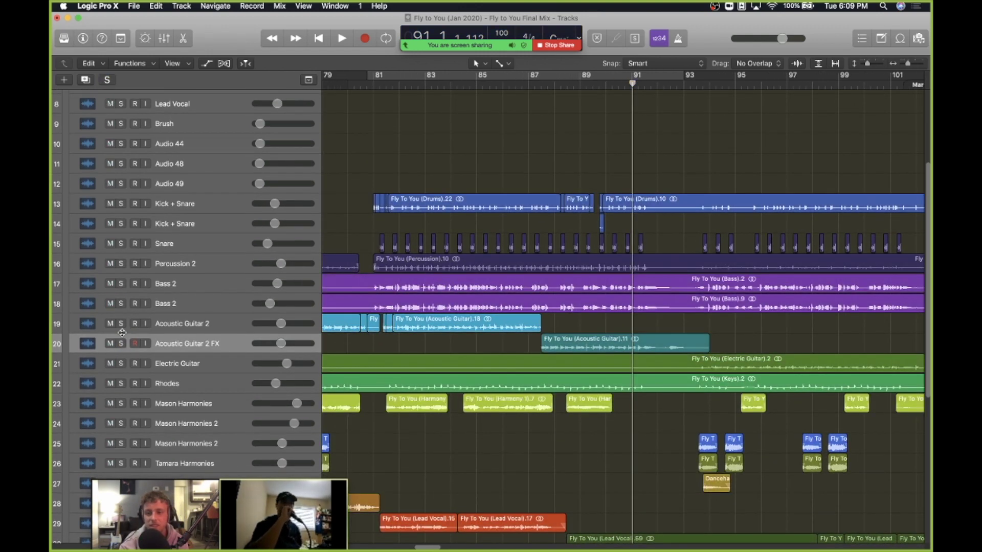
Step: Review the whole arrangement, looking at the Electric Guitar track 21 and Rhodes track 22 regions among the other parts
{"action": "scroll", "coordinate": [372, 295], "scroll_direction": "left", "scroll_amount": 4}
{"action": "key", "text": "super+Left"}
{"action": "key", "text": "super+Left"}
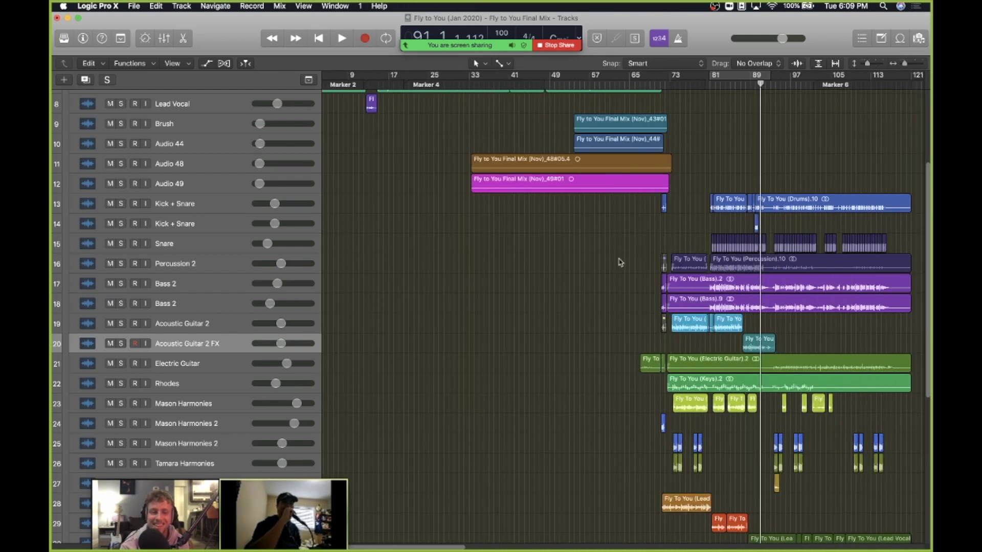
{"action": "scroll", "coordinate": [620, 262], "scroll_direction": "right", "scroll_amount": 10}
{"action": "scroll", "coordinate": [438, 250], "scroll_direction": "down", "scroll_amount": 5}
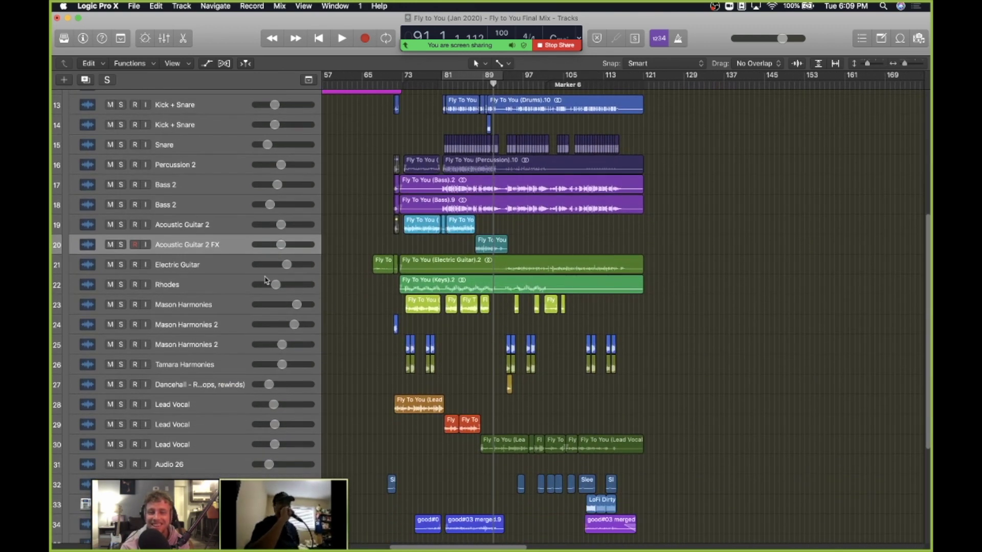
{"action": "left_click", "coordinate": [217, 266]}
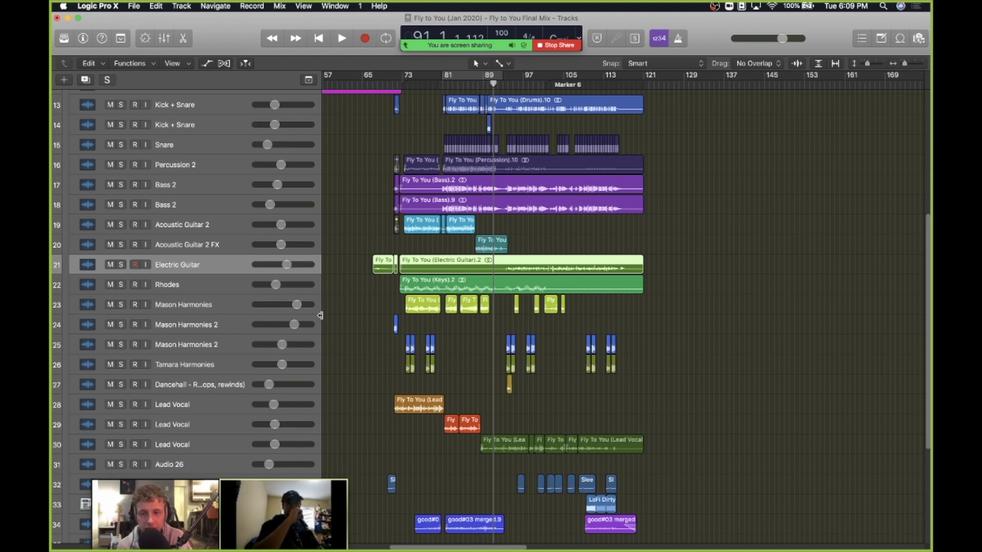
{"action": "left_click", "coordinate": [385, 322]}
{"action": "scroll", "coordinate": [458, 292], "scroll_direction": "down", "scroll_amount": 4}
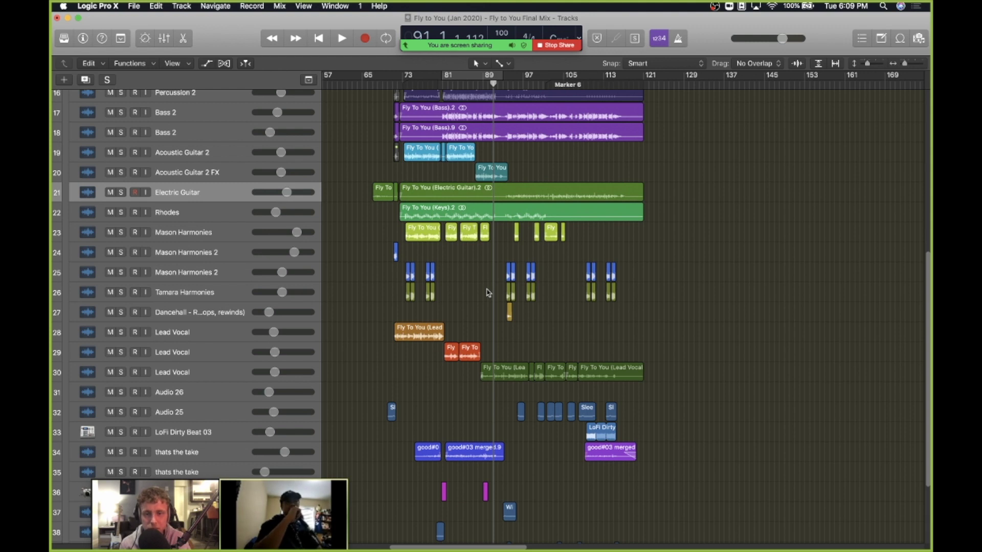
{"action": "left_click", "coordinate": [176, 220]}
{"action": "scroll", "coordinate": [415, 250], "scroll_direction": "up", "scroll_amount": 1}
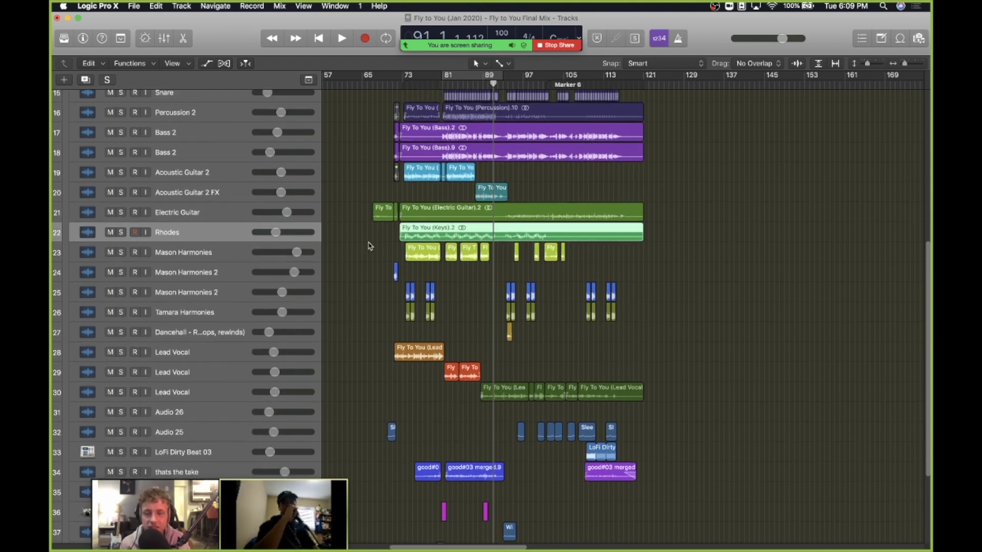
{"action": "left_click", "coordinate": [239, 213]}
{"action": "scroll", "coordinate": [494, 219], "scroll_direction": "up", "scroll_amount": 2}
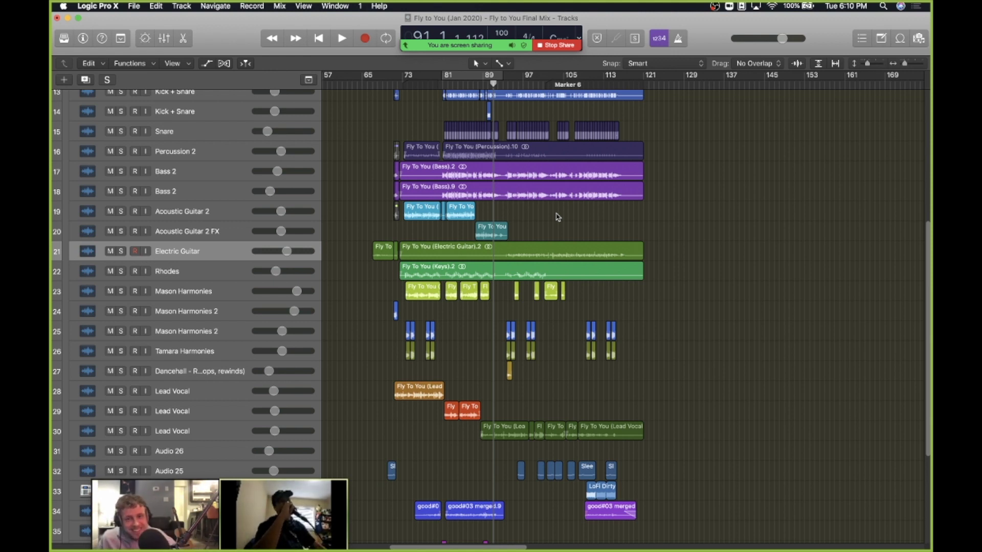
Step: Place the playhead at bar 80 and briefly toggle the solo on Rhodes track 22
{"action": "scroll", "coordinate": [532, 212], "scroll_direction": "right", "scroll_amount": 3}
{"action": "scroll", "coordinate": [515, 213], "scroll_direction": "up", "scroll_amount": 3}
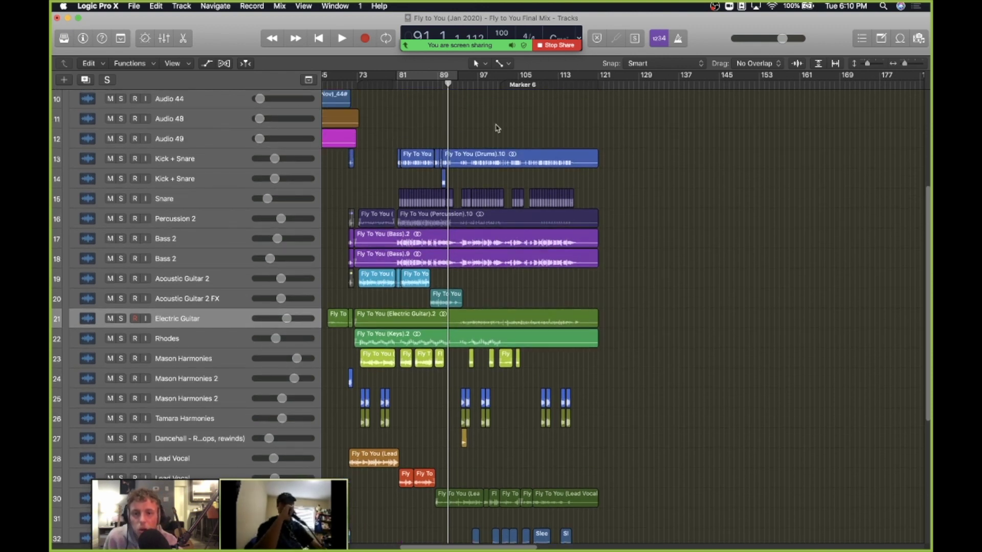
{"action": "left_click", "coordinate": [394, 83]}
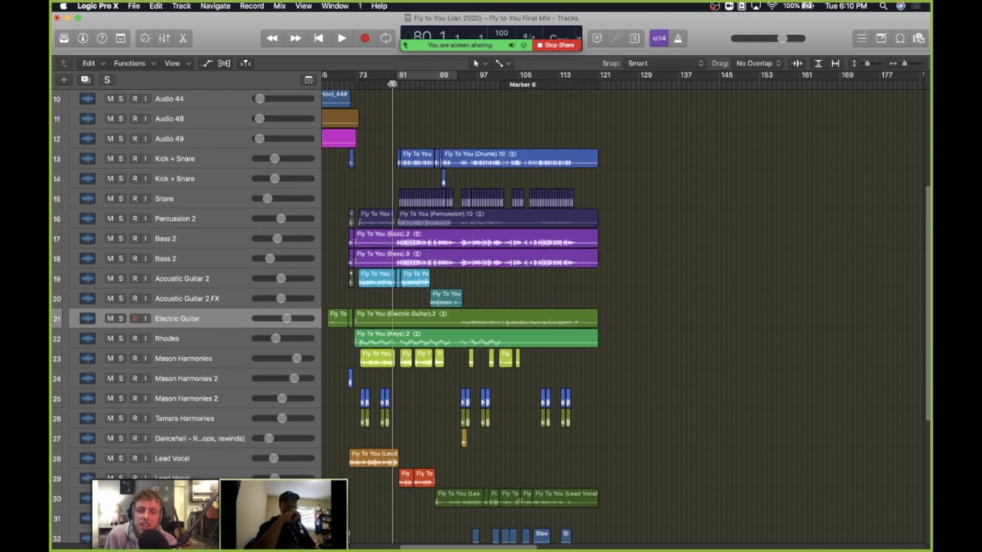
{"action": "left_click", "coordinate": [121, 339]}
{"action": "left_click", "coordinate": [121, 338]}
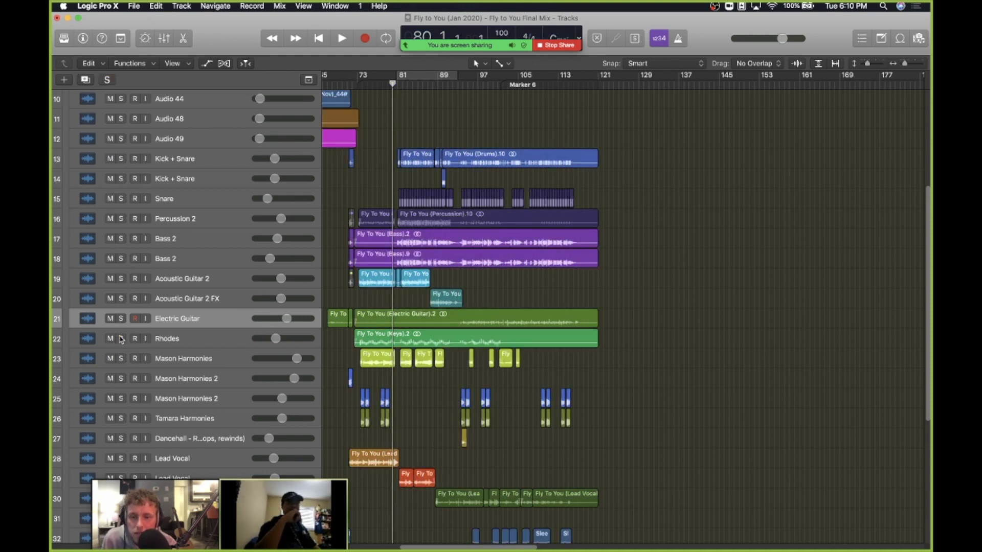
Step: Solo Acoustic Guitar 2 track 19, Acoustic Guitar 2 FX track 20 and both Bass 2 tracks, then select Bass 2 track 18
{"action": "left_click", "coordinate": [121, 279]}
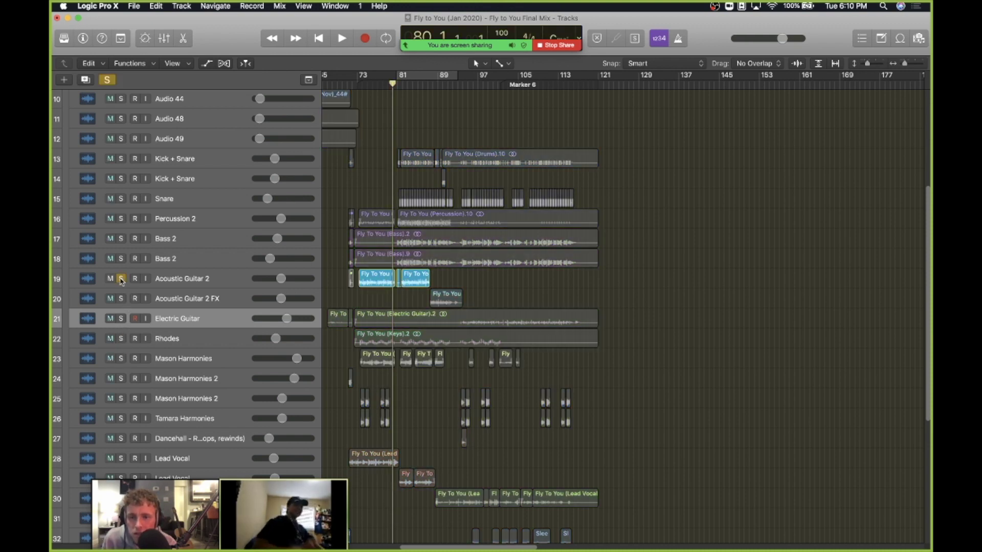
{"action": "left_click", "coordinate": [121, 298]}
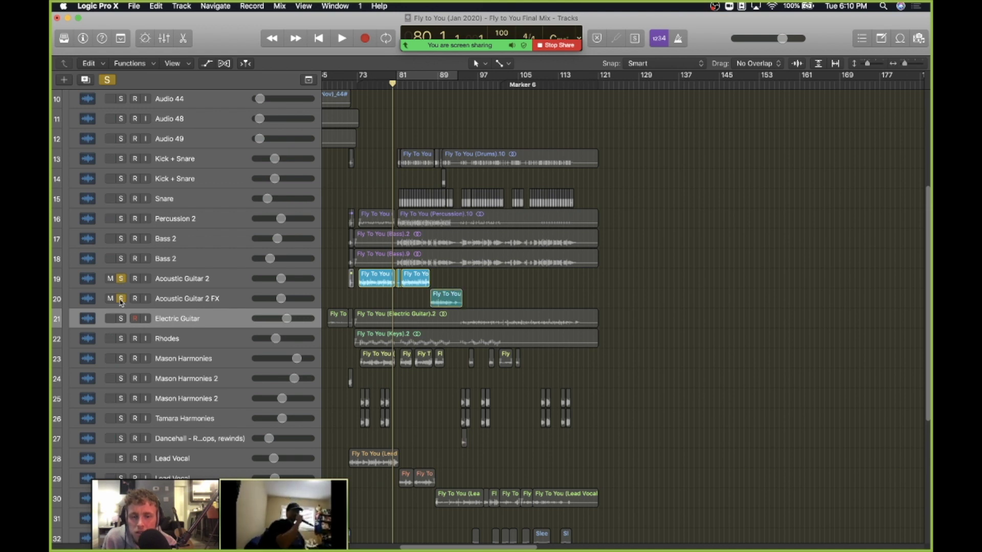
{"action": "left_click", "coordinate": [120, 259]}
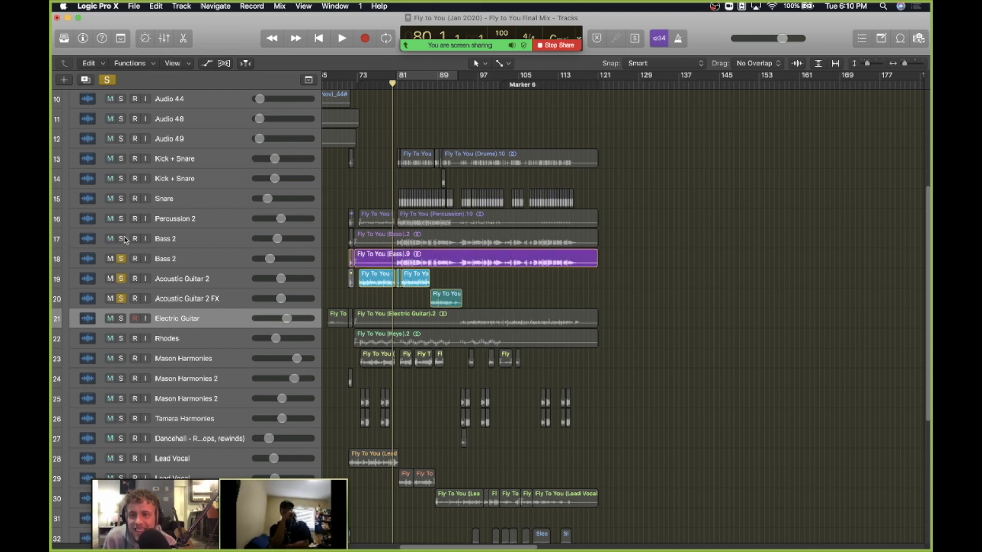
{"action": "left_click", "coordinate": [122, 239]}
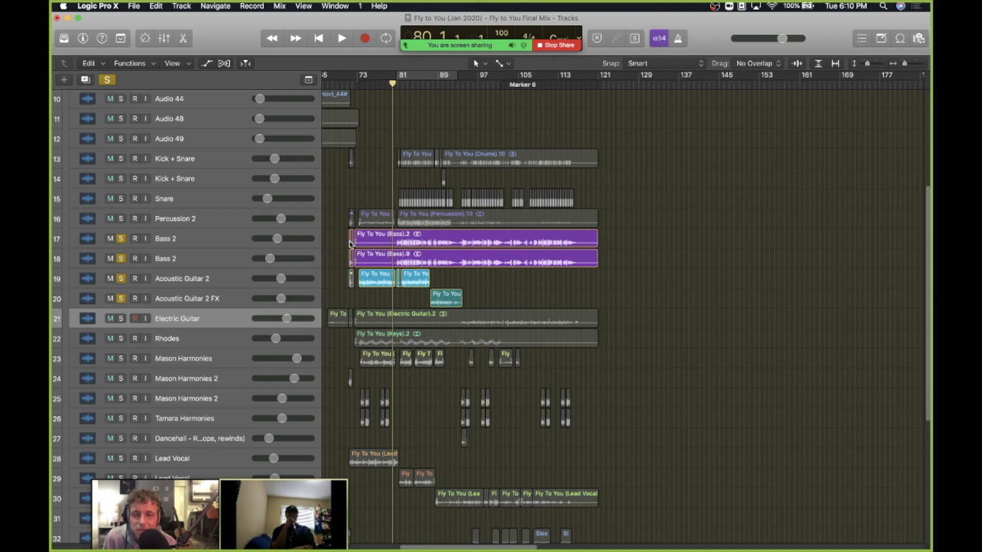
{"action": "left_click", "coordinate": [193, 243]}
{"action": "left_click", "coordinate": [182, 261]}
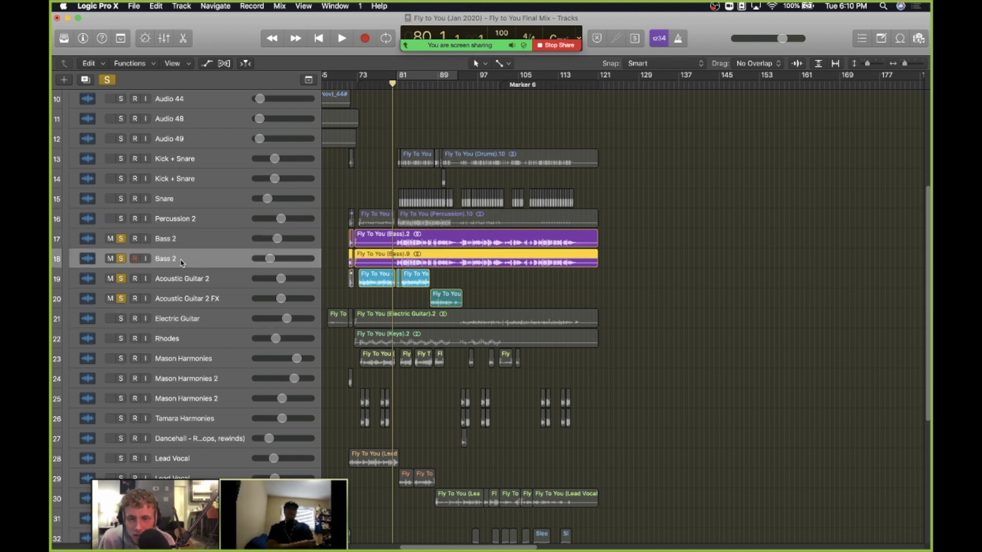
Step: Add both Kick + Snare tracks, Snare and Percussion 2 to the solos and play the section from bar 80
{"action": "left_click_drag", "start_coordinate": [124, 163], "coordinate": [120, 219]}
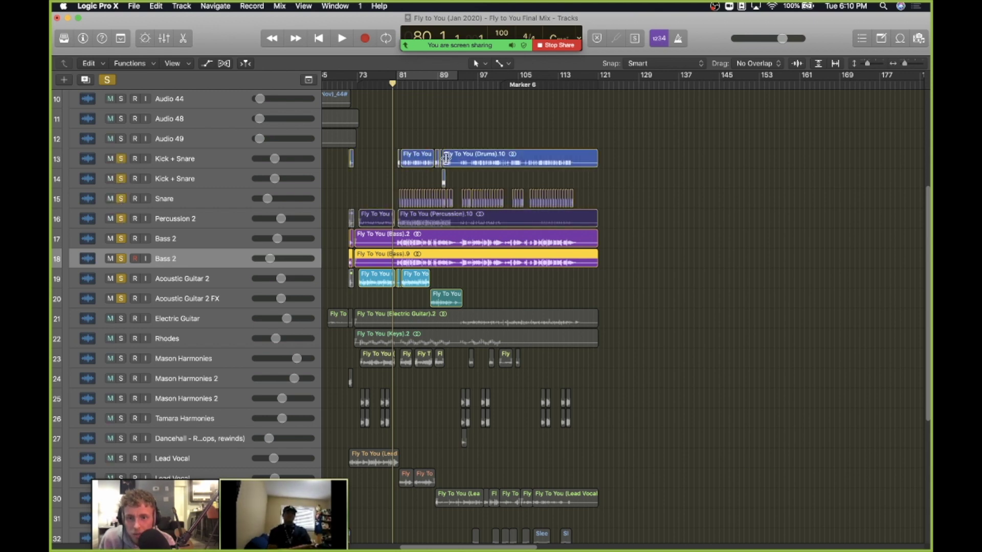
{"action": "key", "text": "super+Right"}
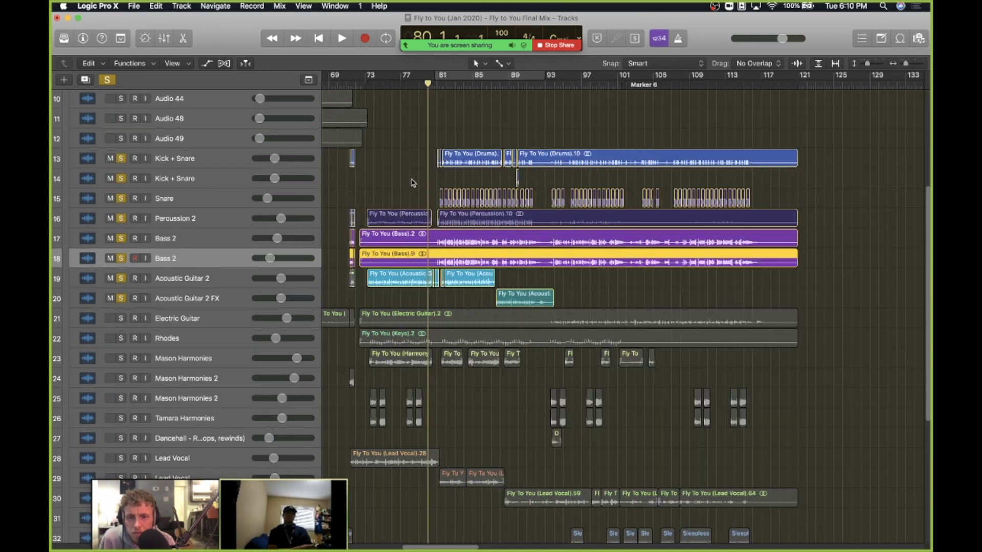
{"action": "key", "text": "space"}
{"action": "key", "text": "super+Right"}
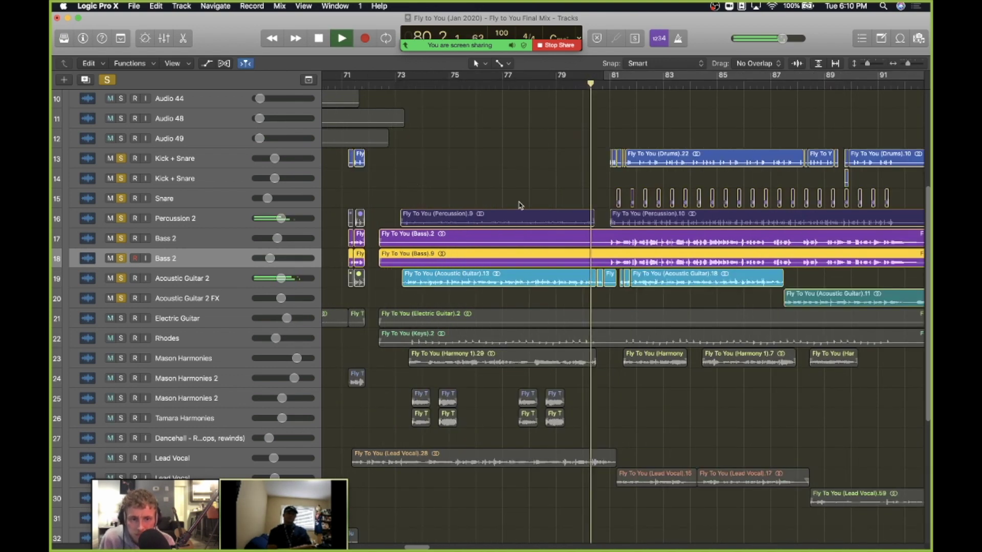
{"action": "key", "text": "super+Right"}
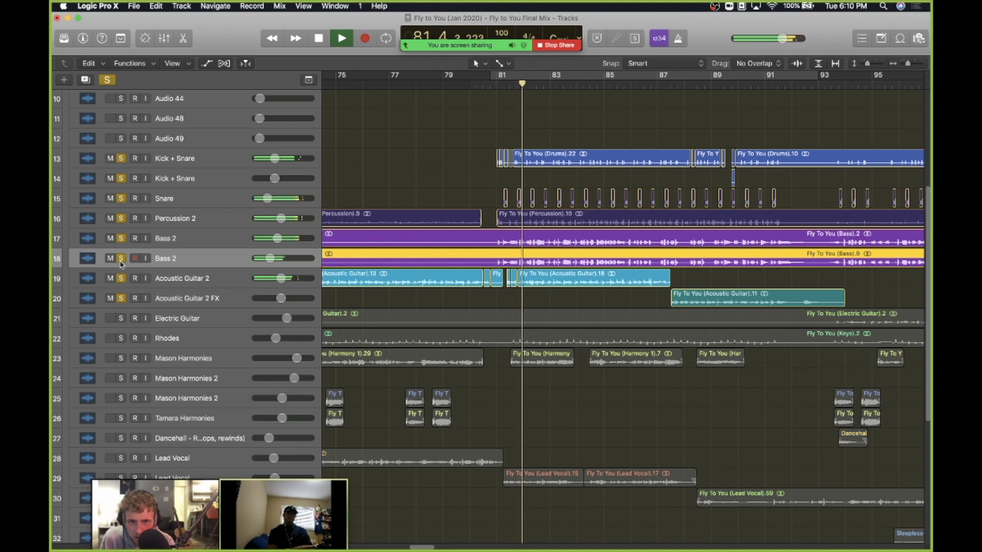
Step: Compare the groove without and with Acoustic Guitar 2 track 19 by toggling its solo during playback
{"action": "left_click", "coordinate": [121, 278]}
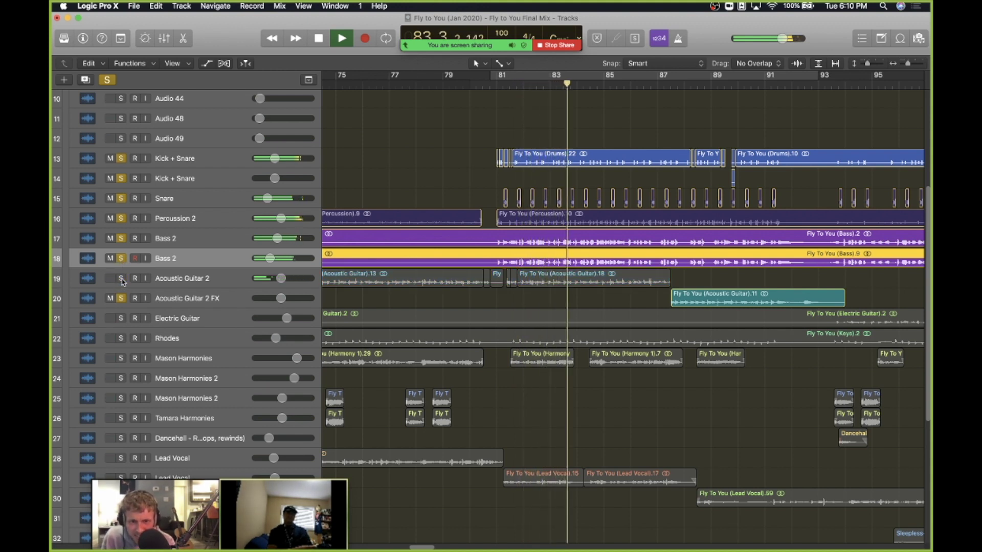
{"action": "left_click", "coordinate": [121, 279]}
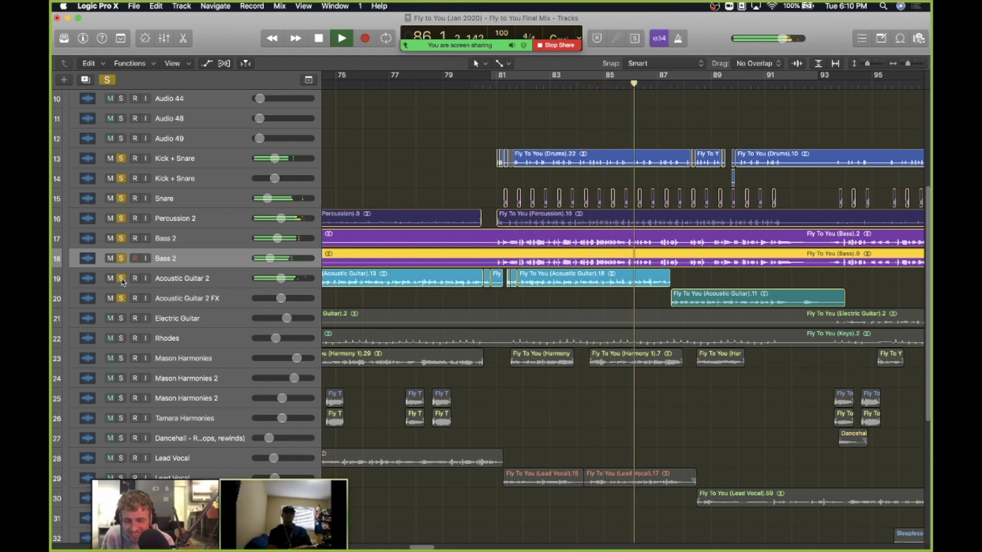
{"action": "left_click", "coordinate": [121, 279]}
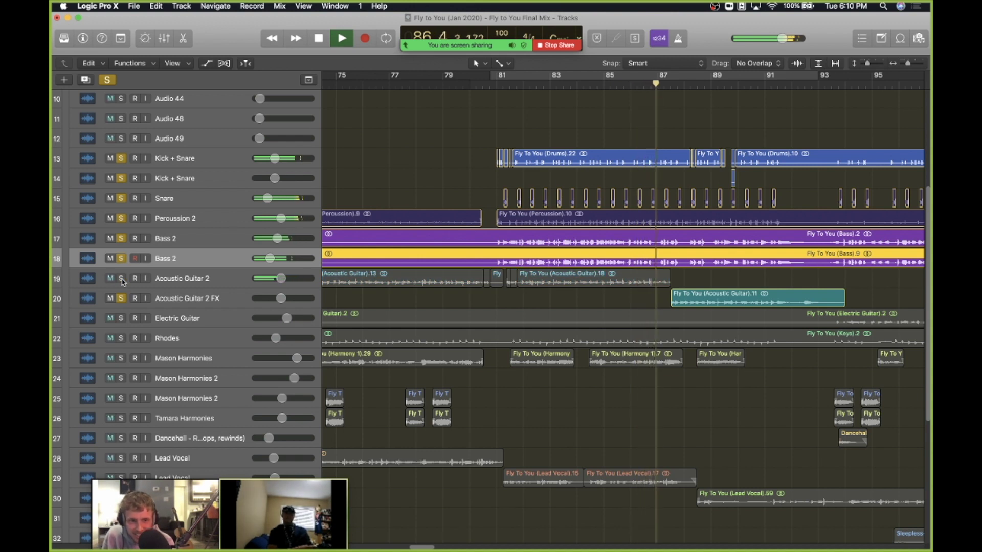
{"action": "left_click", "coordinate": [121, 279]}
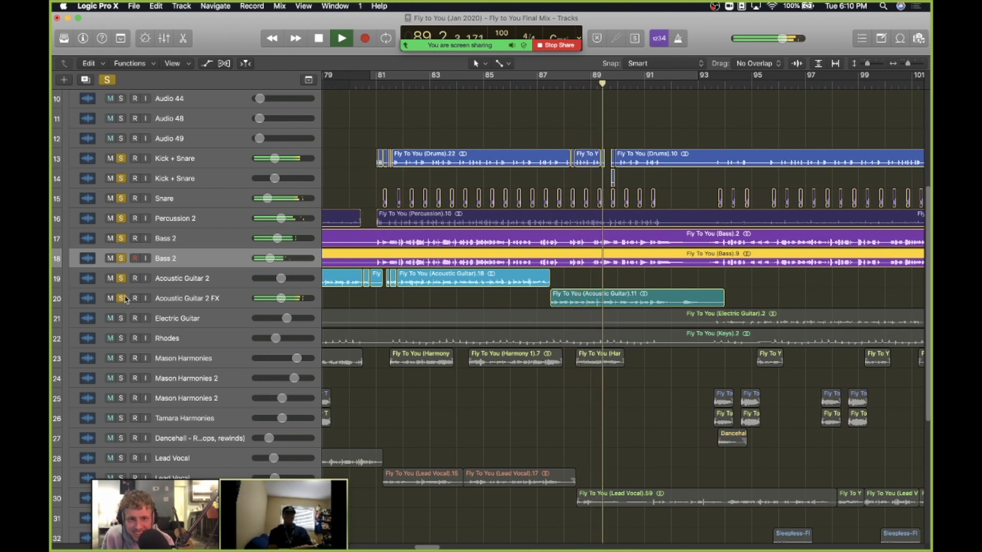
Step: Return the playhead to bar 87, clear the solo on Acoustic Guitar 2 FX track 20 and play the section
{"action": "key", "text": "space"}
{"action": "left_click", "coordinate": [537, 83]}
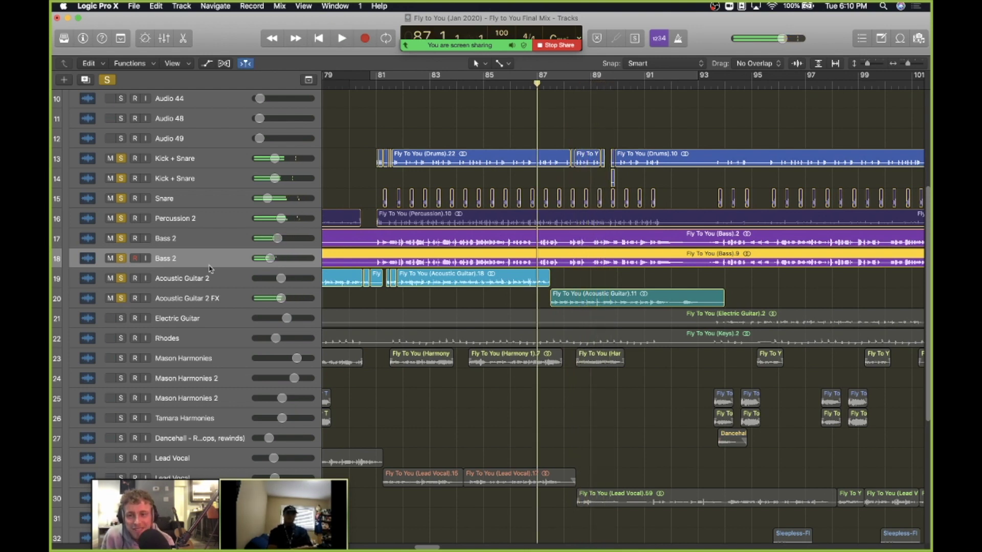
{"action": "left_click", "coordinate": [121, 299]}
{"action": "key", "text": "space"}
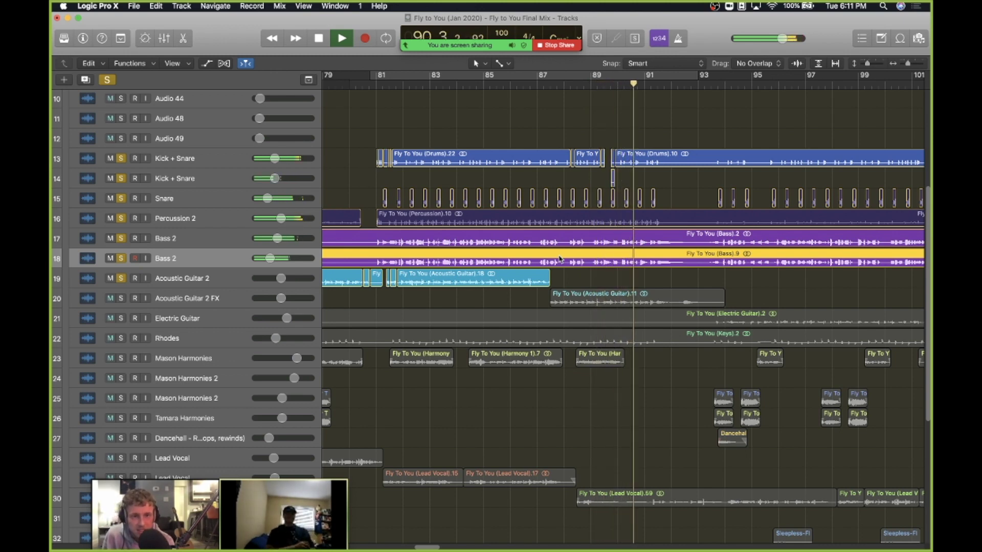
{"action": "scroll", "coordinate": [560, 259], "scroll_direction": "right", "scroll_amount": 8}
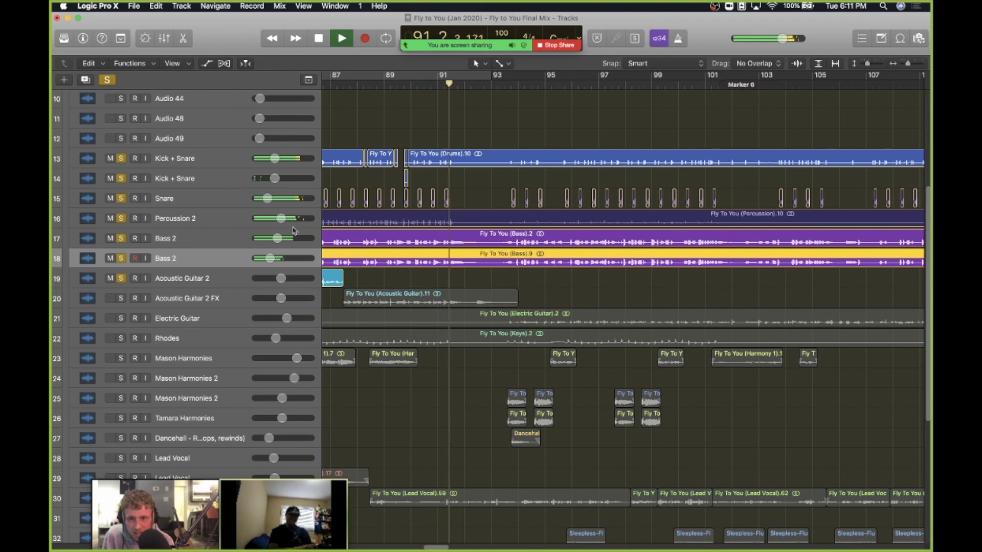
Step: Stop playback and clear the drum, percussion and Acoustic Guitar 2 solos, leaving only the two Bass 2 tracks soloed
{"action": "key", "text": "space"}
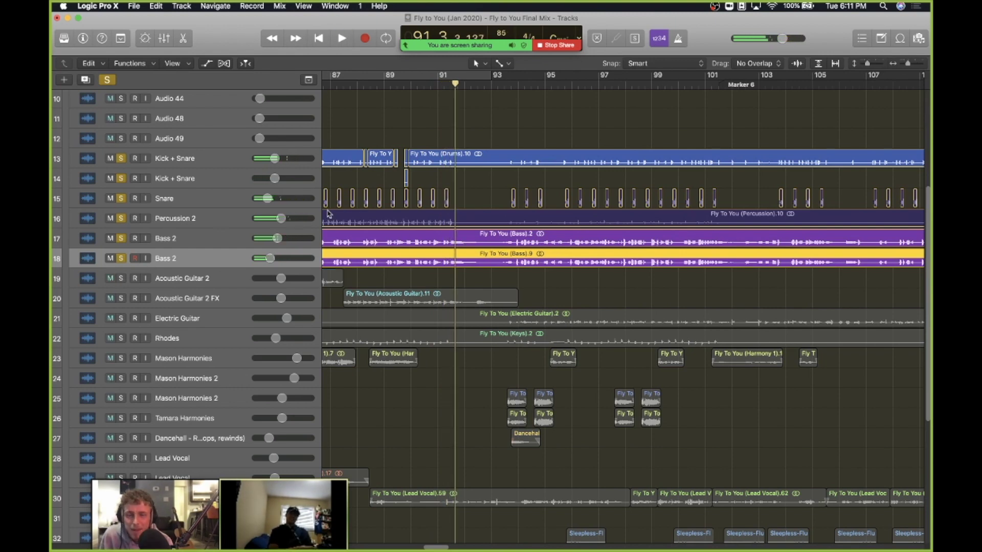
{"action": "key", "text": "super+Left"}
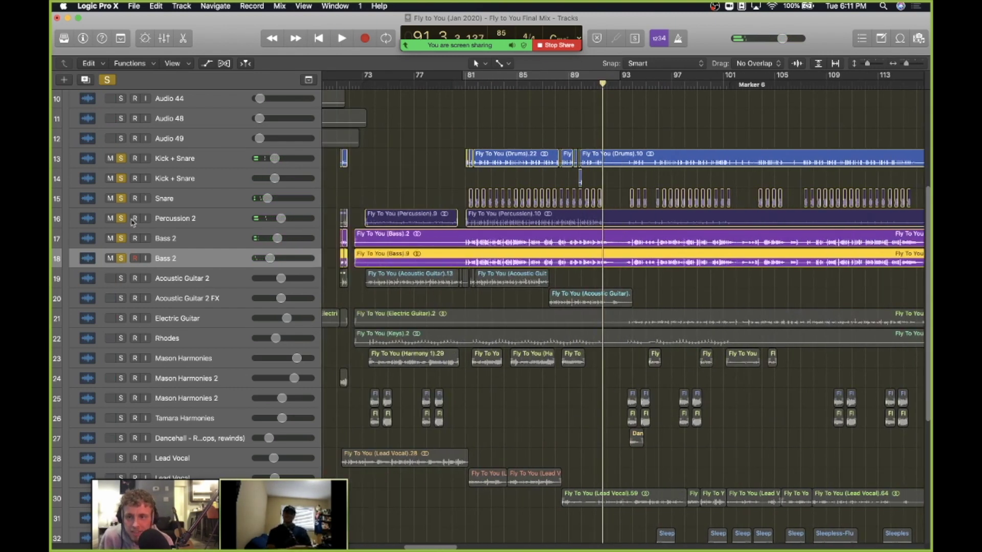
{"action": "left_click_drag", "start_coordinate": [121, 218], "coordinate": [125, 167]}
{"action": "left_click", "coordinate": [123, 161]}
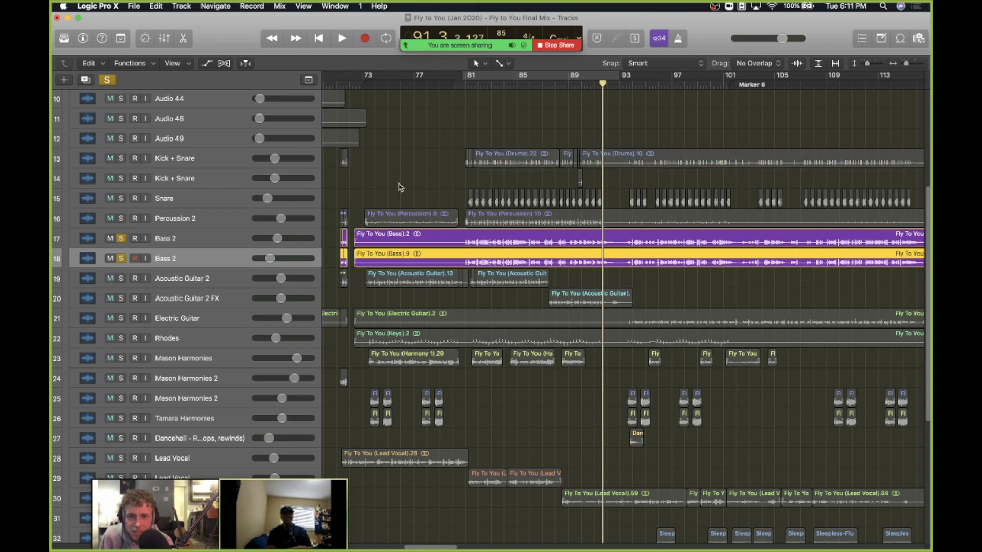
Step: Place the playhead in bar 80 and select Bass 2 track 17, then Bass 2 track 18
{"action": "scroll", "coordinate": [401, 188], "scroll_direction": "left", "scroll_amount": 3}
{"action": "left_click", "coordinate": [484, 165]}
{"action": "left_click_drag", "start_coordinate": [516, 83], "coordinate": [505, 84]}
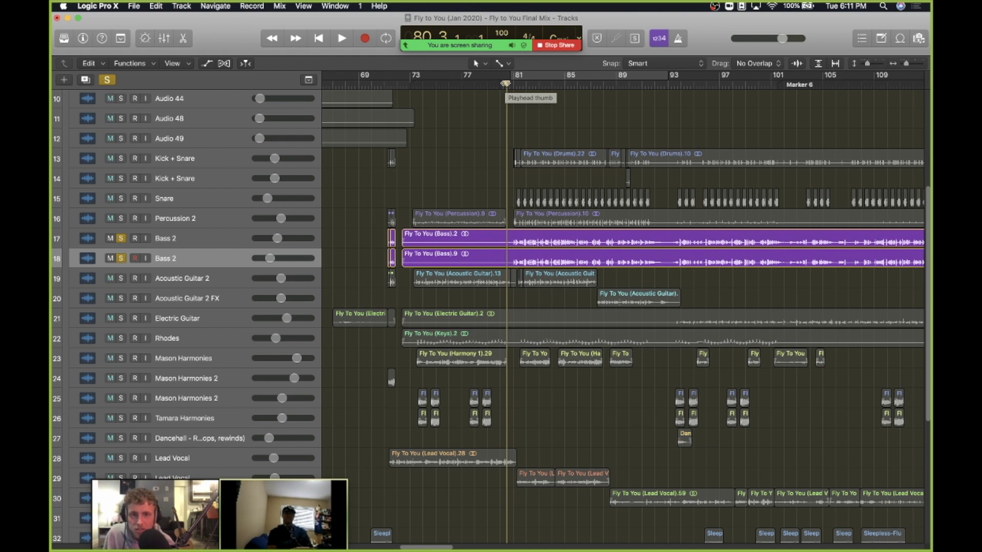
{"action": "left_click", "coordinate": [177, 239]}
{"action": "scroll", "coordinate": [500, 222], "scroll_direction": "right", "scroll_amount": 3}
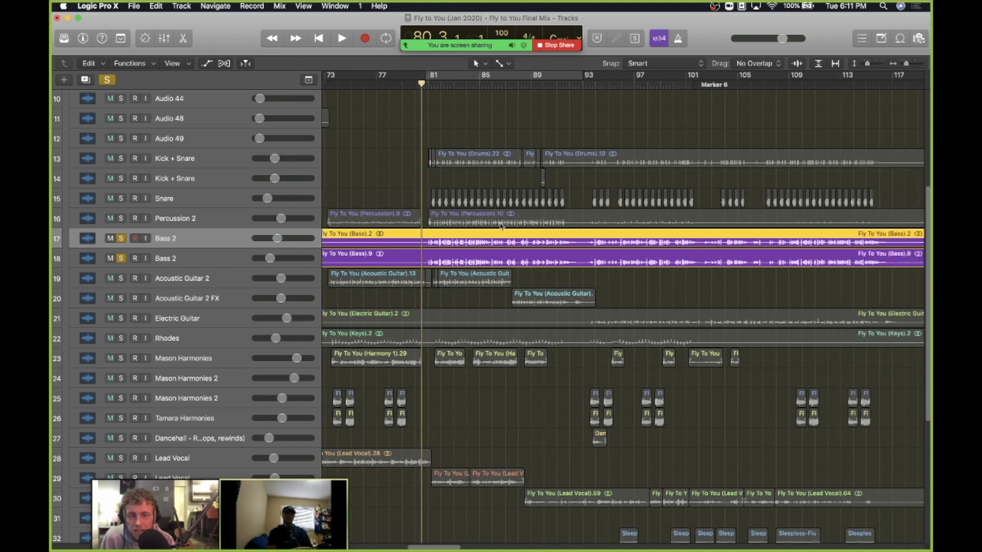
{"action": "left_click", "coordinate": [470, 297]}
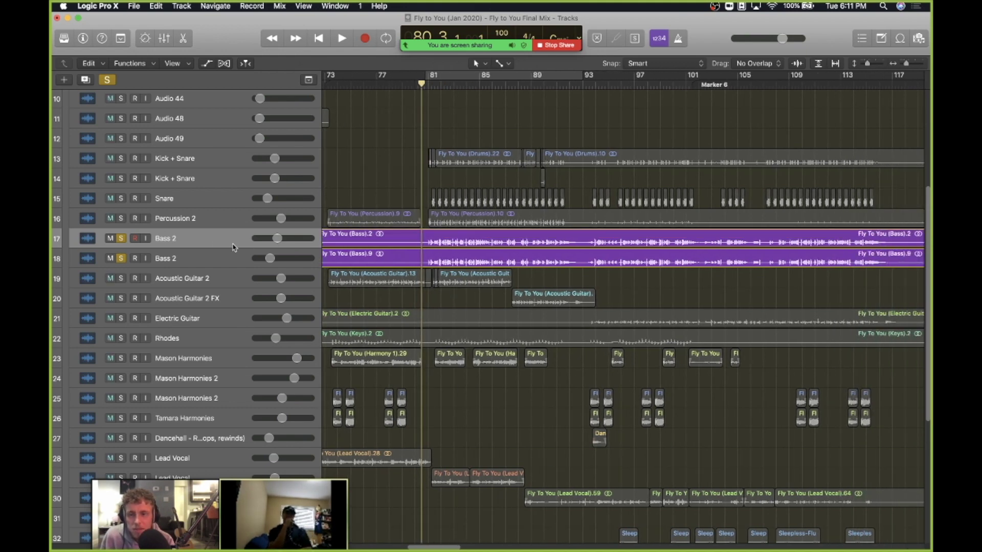
{"action": "left_click", "coordinate": [187, 258]}
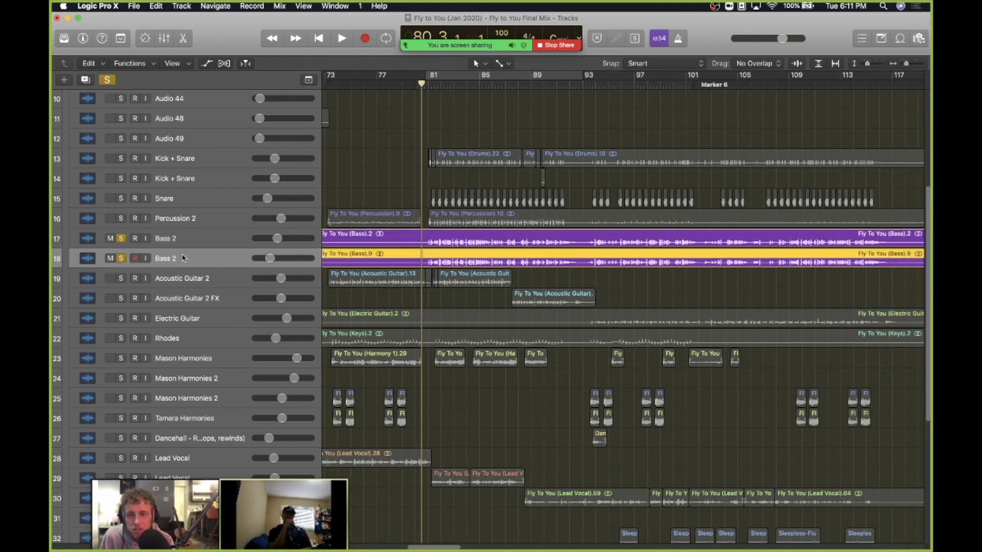
Step: Show the mixer and bring the Bass 2 track 18 channel strip and its audio effects into view
{"action": "left_click", "coordinate": [164, 37]}
{"action": "scroll", "coordinate": [535, 349], "scroll_direction": "down", "scroll_amount": 5}
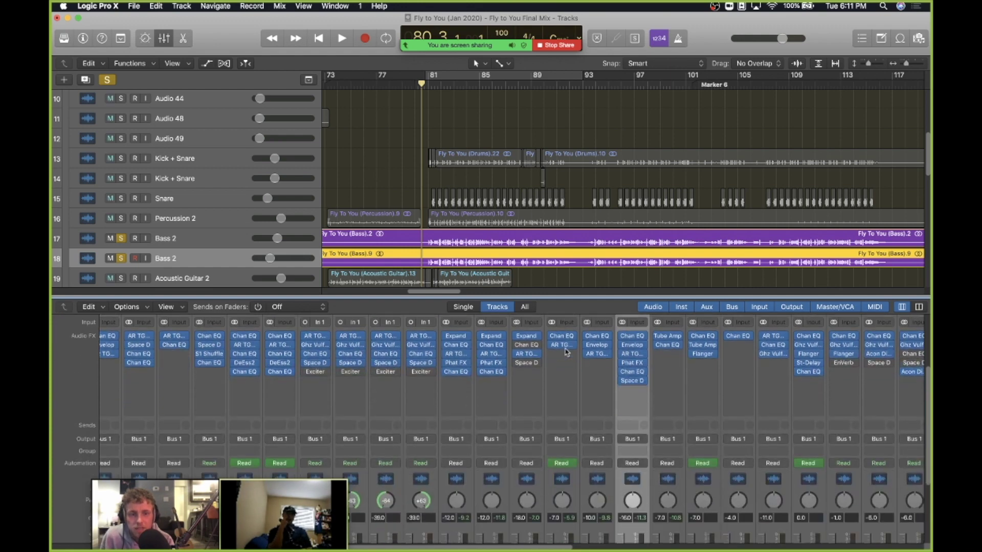
{"action": "scroll", "coordinate": [535, 350], "scroll_direction": "right", "scroll_amount": 3}
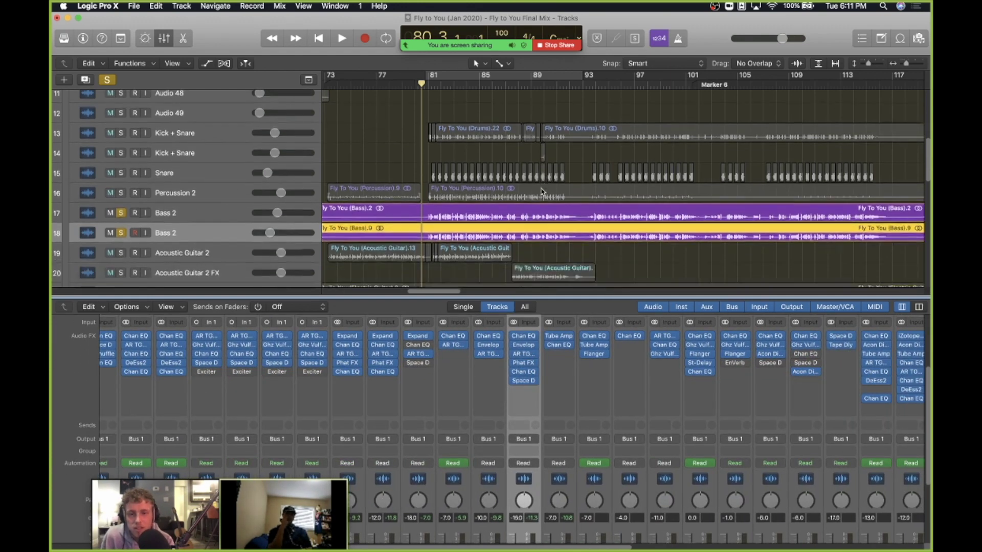
{"action": "scroll", "coordinate": [537, 374], "scroll_direction": "down", "scroll_amount": 5}
{"action": "scroll", "coordinate": [540, 395], "scroll_direction": "up", "scroll_amount": 5}
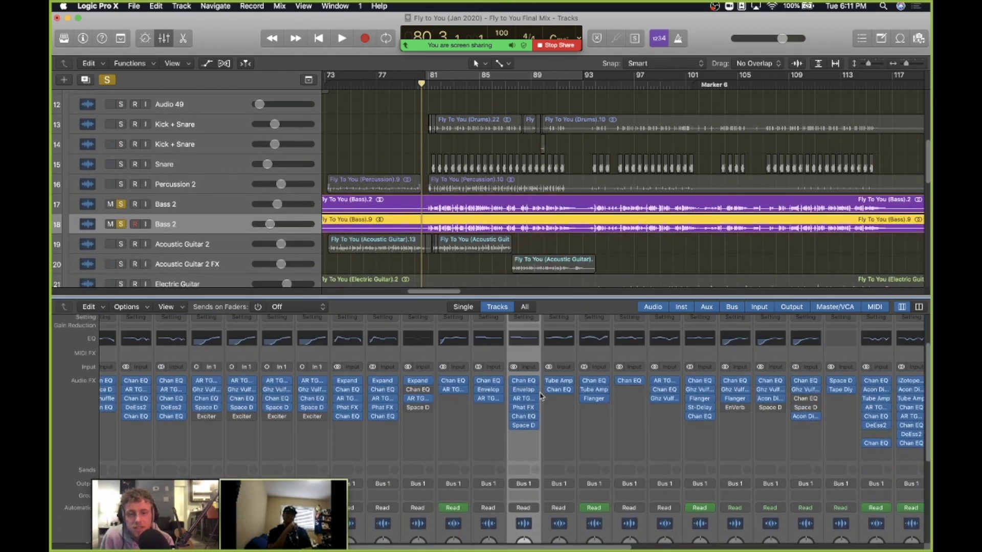
Step: Clear the solo on Bass 2 track 18, play Bass 2 track 17 alone and examine its channel strip
{"action": "left_click", "coordinate": [121, 224]}
{"action": "key", "text": "space"}
{"action": "key", "text": "Up"}
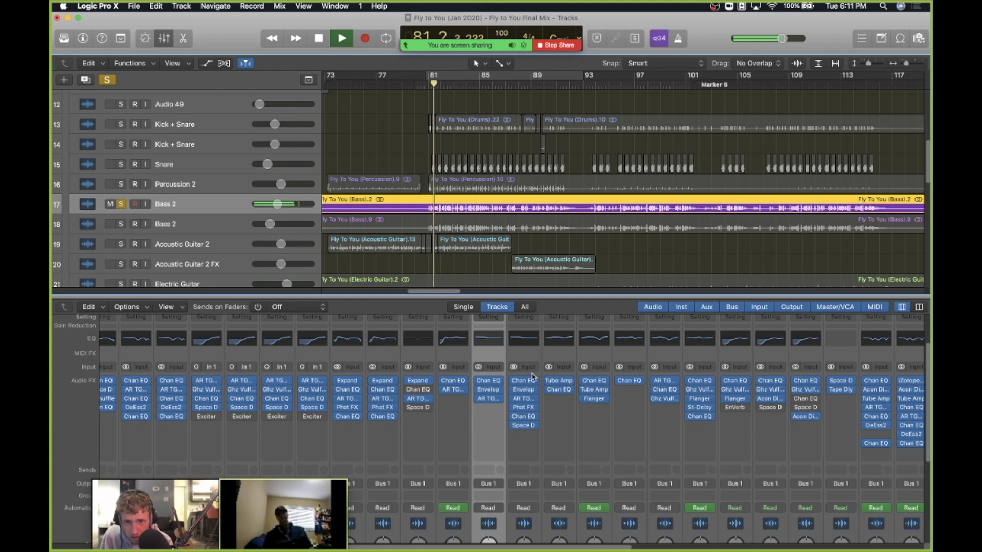
{"action": "scroll", "coordinate": [500, 397], "scroll_direction": "down", "scroll_amount": 3}
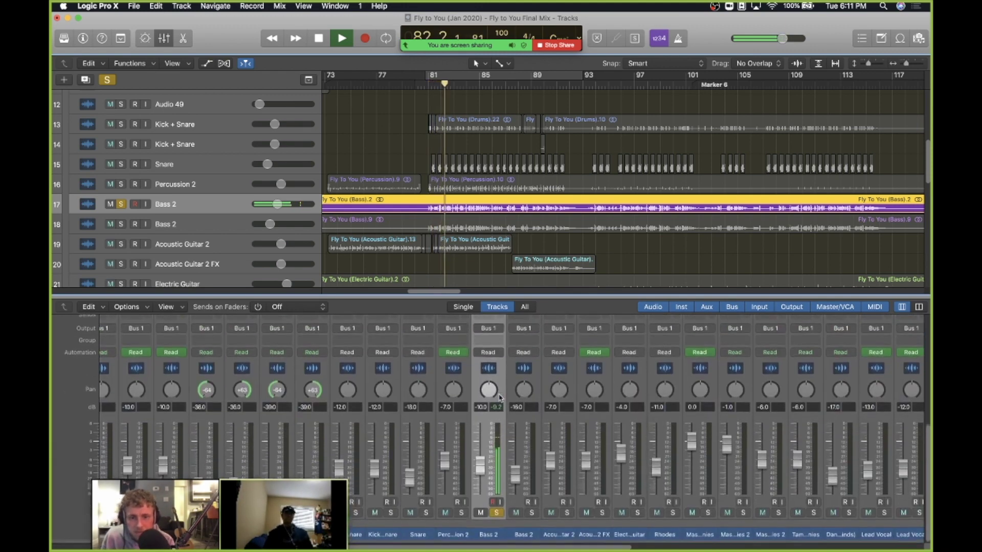
{"action": "scroll", "coordinate": [500, 398], "scroll_direction": "up", "scroll_amount": 2}
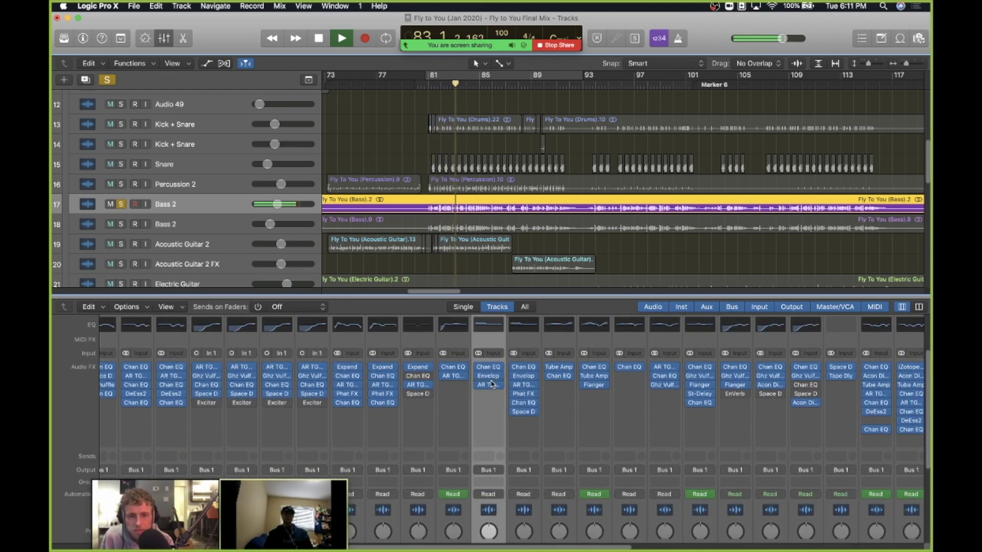
{"action": "scroll", "coordinate": [490, 393], "scroll_direction": "down", "scroll_amount": 8}
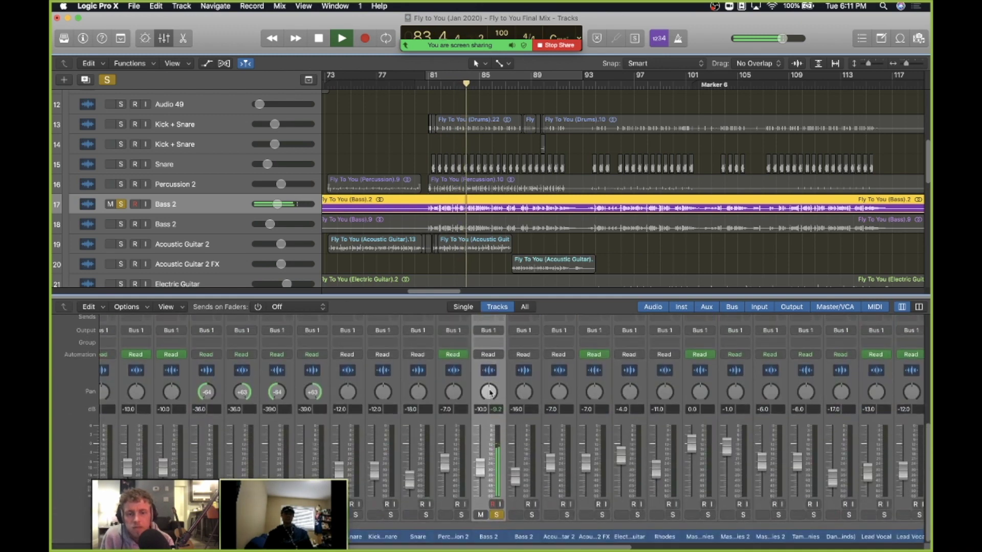
Step: Stop playback and switch the solo from Bass 2 track 17 to Bass 2 track 18
{"action": "key", "text": "space"}
{"action": "left_click", "coordinate": [495, 516]}
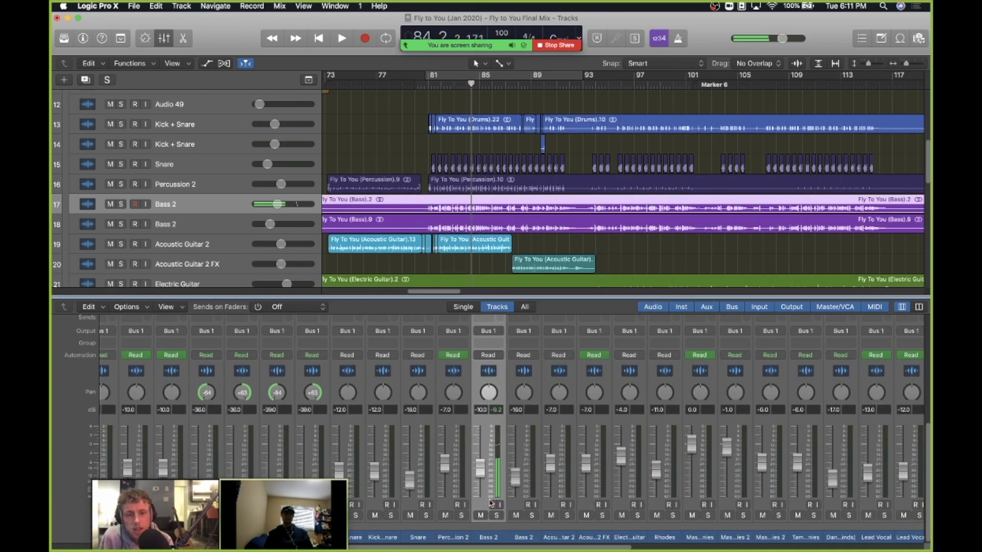
{"action": "left_click", "coordinate": [445, 225]}
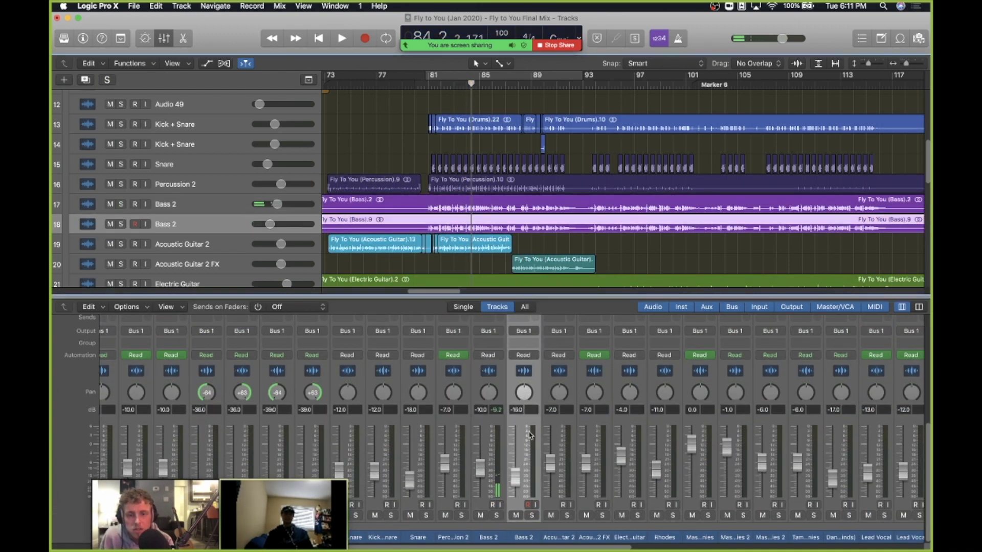
{"action": "left_click", "coordinate": [531, 516]}
{"action": "scroll", "coordinate": [555, 389], "scroll_direction": "up", "scroll_amount": 5}
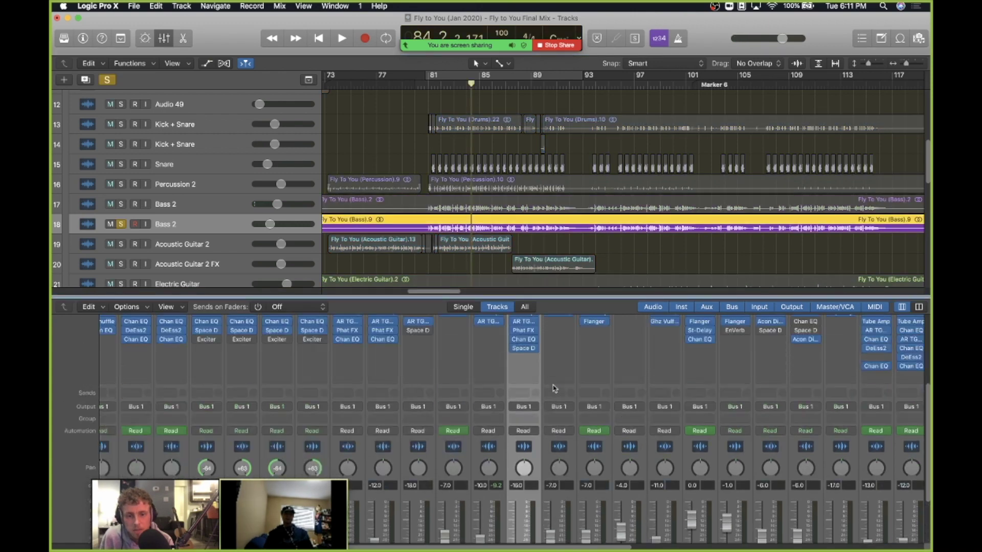
Step: Place the playhead at bar 81 and inspect the first Channel EQ on Bass 2 track 18, then close it
{"action": "left_click", "coordinate": [430, 84]}
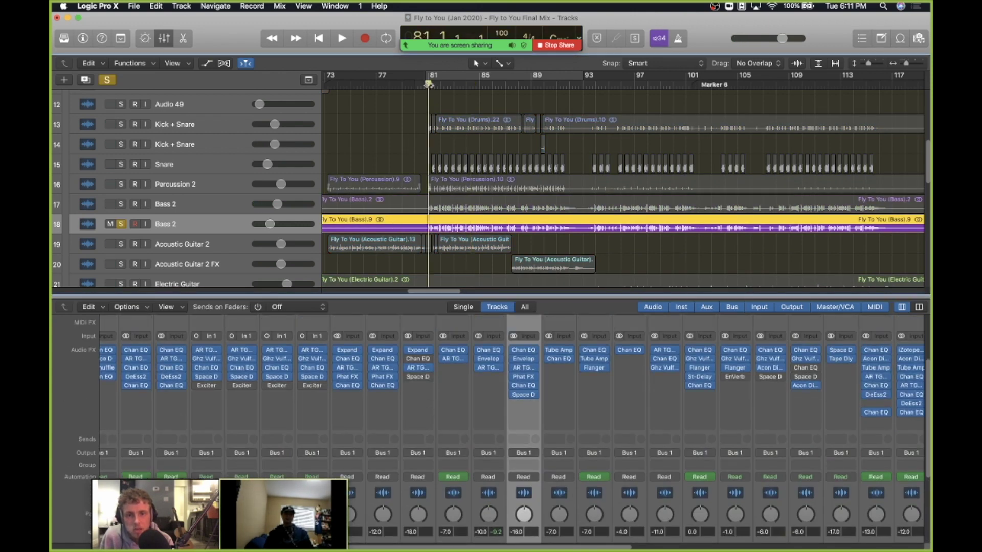
{"action": "scroll", "coordinate": [525, 427], "scroll_direction": "up", "scroll_amount": 3}
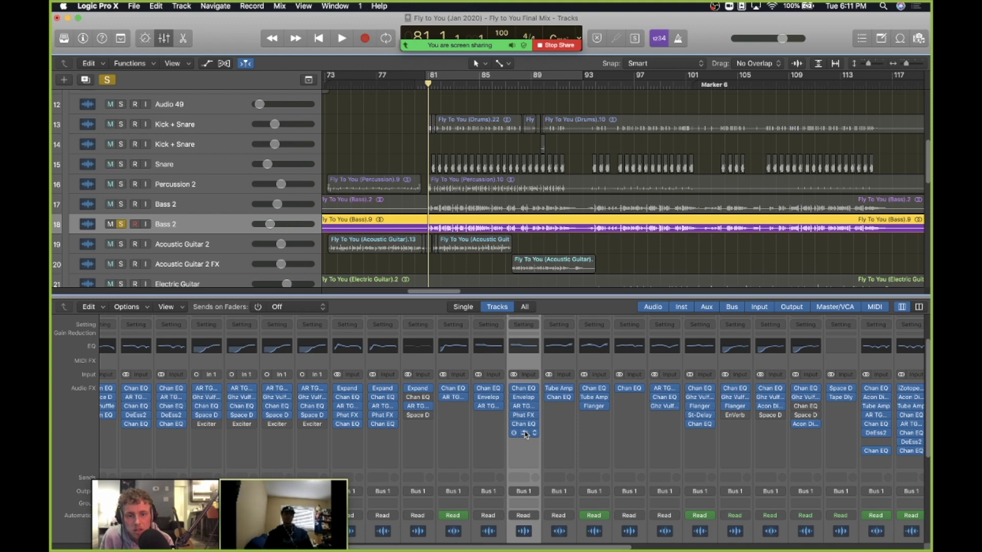
{"action": "left_click", "coordinate": [523, 388]}
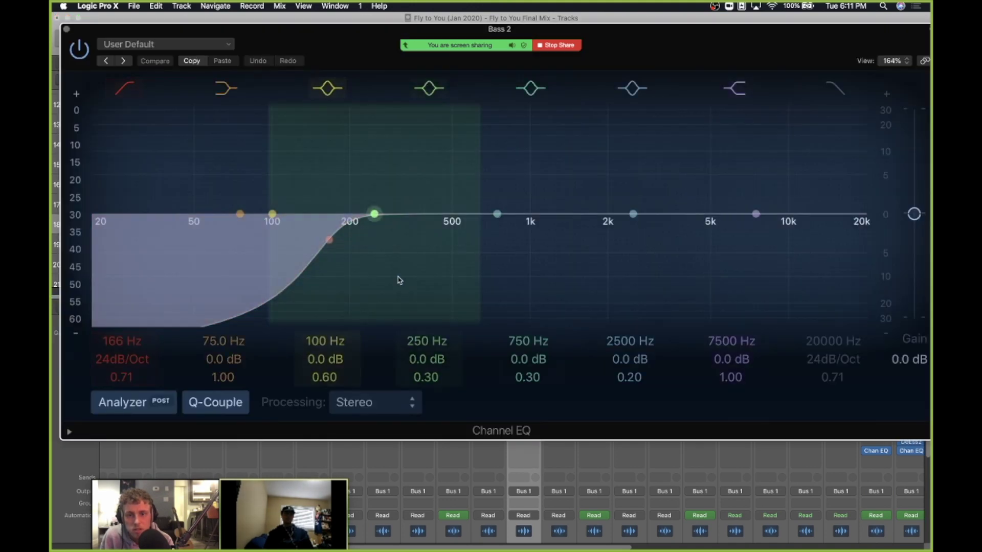
{"action": "left_click", "coordinate": [67, 30]}
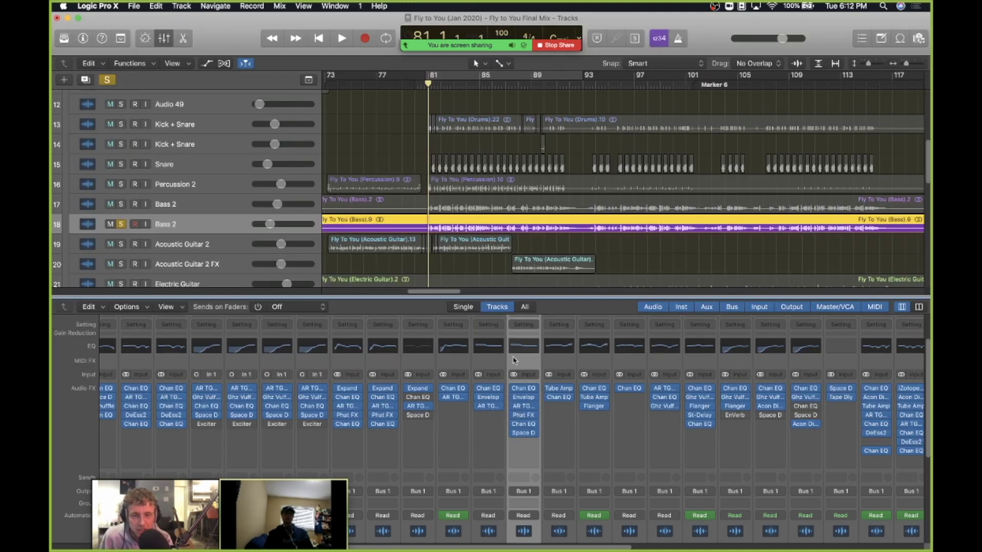
Step: Play the soloed Bass 2 track 18 from just before bar 81 and look over its channel strip
{"action": "scroll", "coordinate": [524, 440], "scroll_direction": "down", "scroll_amount": 5}
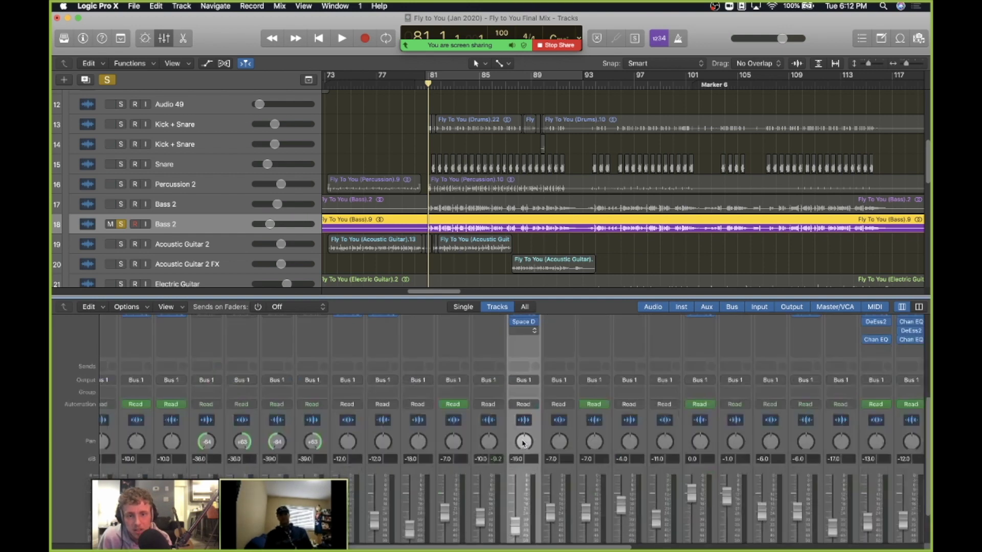
{"action": "key", "text": "space"}
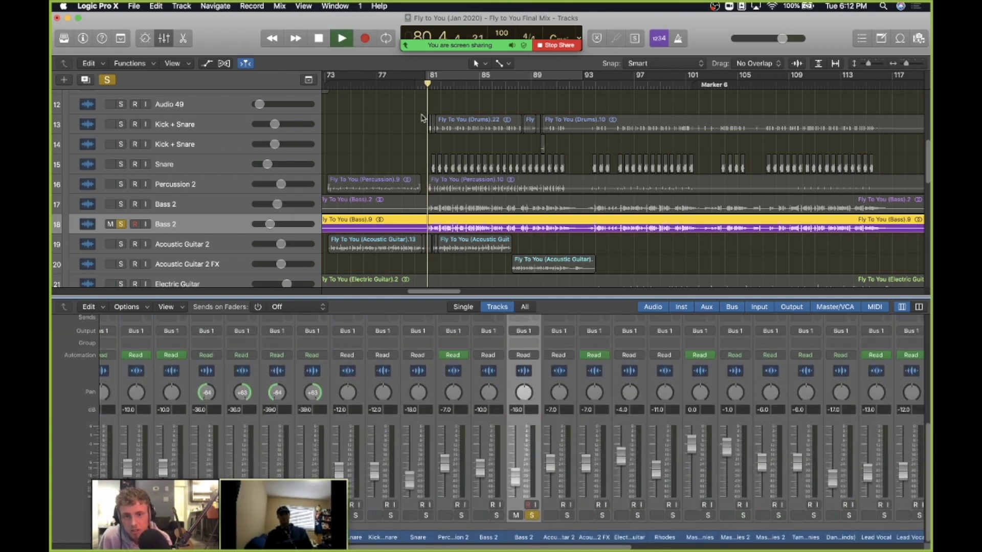
{"action": "scroll", "coordinate": [490, 399], "scroll_direction": "up", "scroll_amount": 4}
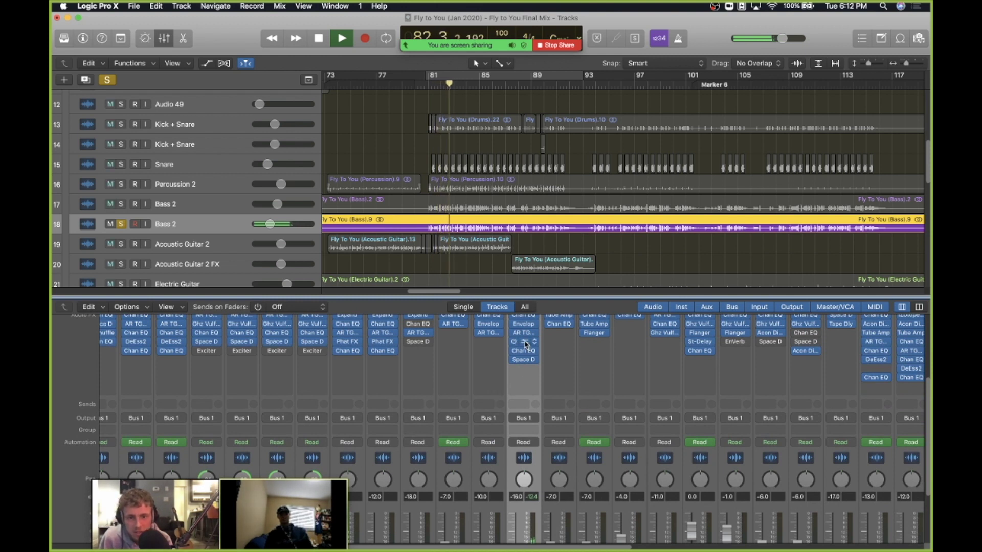
{"action": "scroll", "coordinate": [525, 345], "scroll_direction": "up", "scroll_amount": 1}
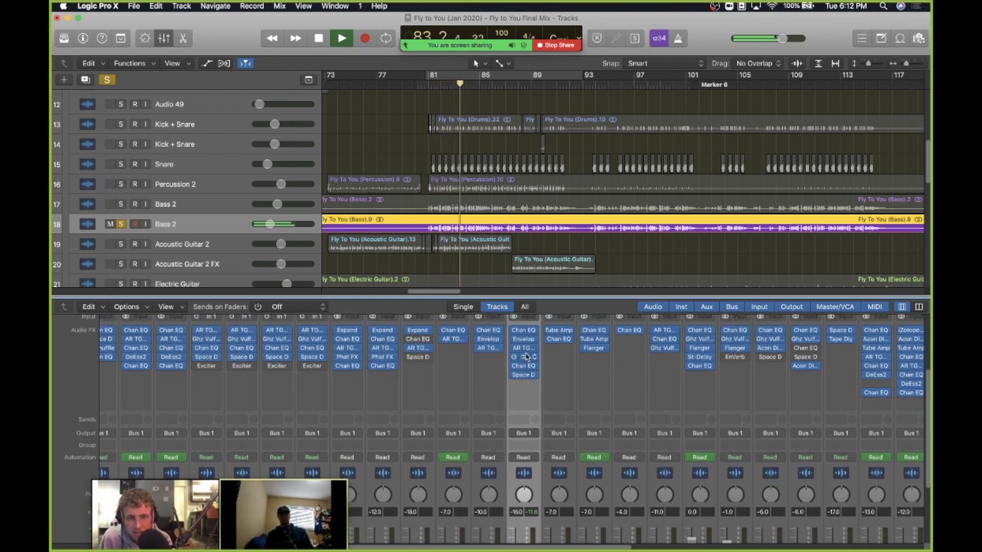
Step: Open the Phat FX on Bass 2 track 18, examine its Dirty Tube Wobble settings and close it
{"action": "left_click", "coordinate": [524, 357]}
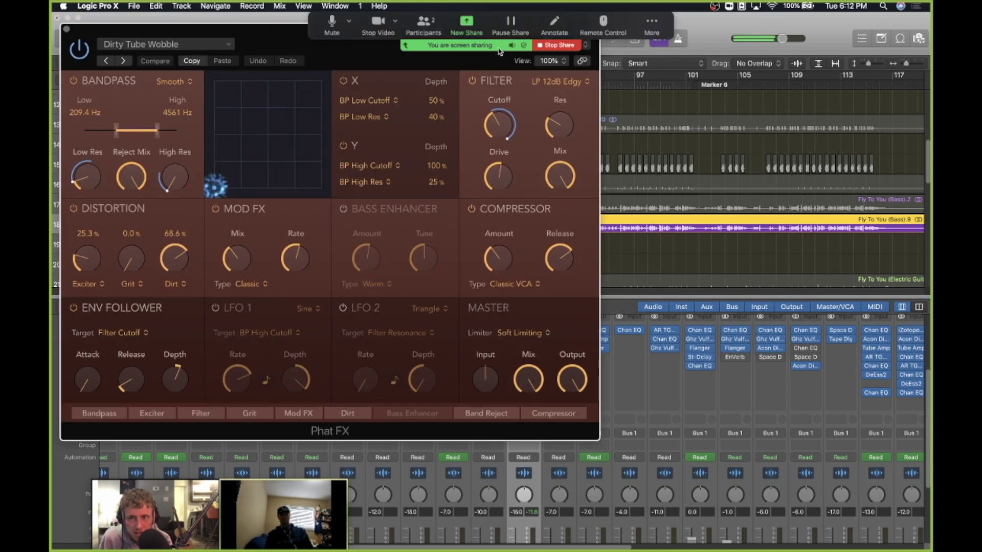
{"action": "left_click_drag", "start_coordinate": [258, 37], "coordinate": [399, 144]}
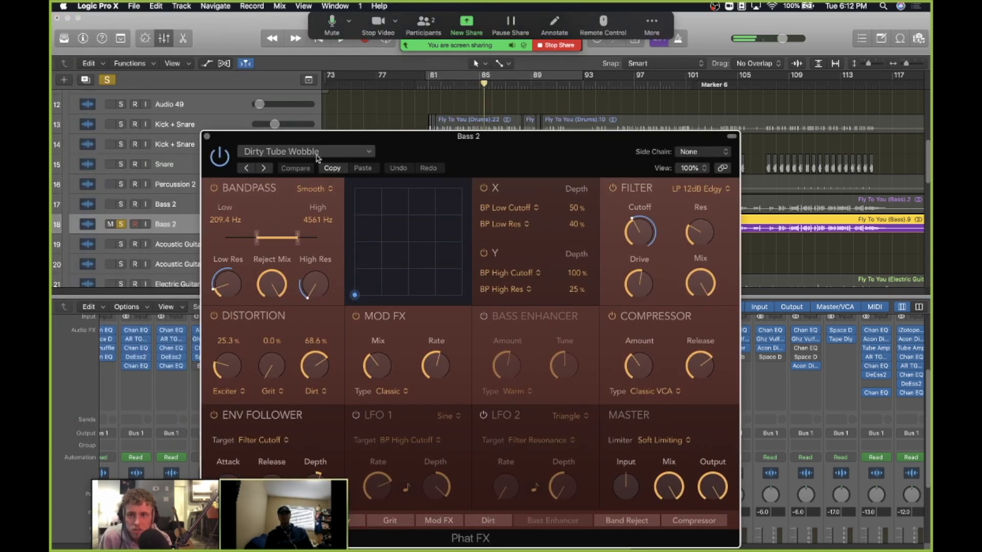
{"action": "left_click_drag", "start_coordinate": [459, 137], "coordinate": [457, 95]}
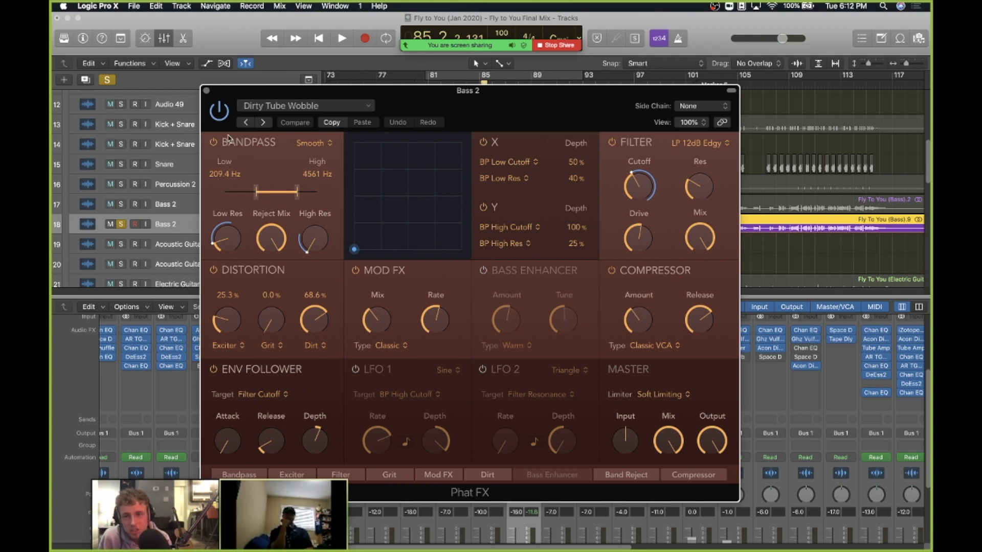
{"action": "left_click", "coordinate": [206, 92]}
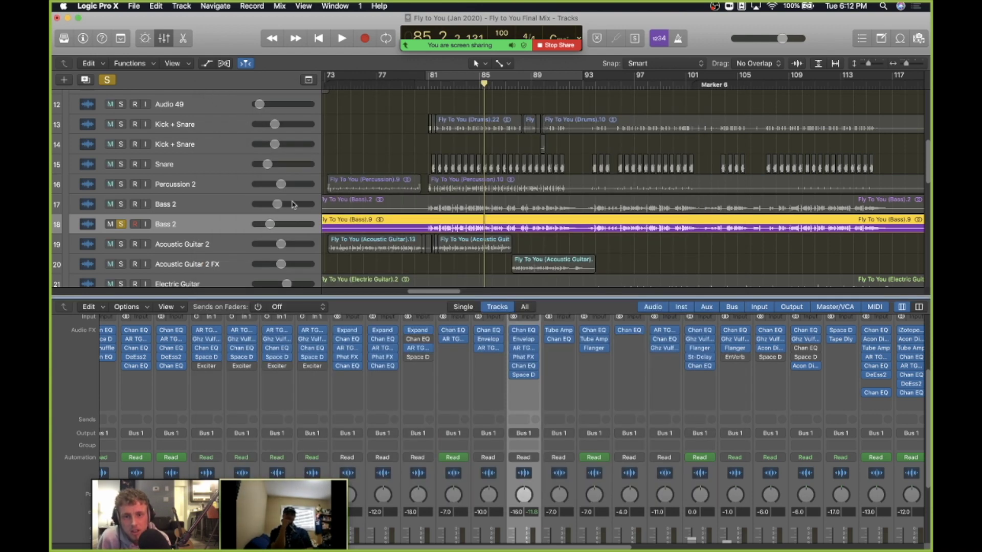
Step: Solo Bass 2 track 17 together with track 18, audition both from bar 80 and stop playback
{"action": "left_click", "coordinate": [122, 204]}
{"action": "left_click", "coordinate": [423, 84]}
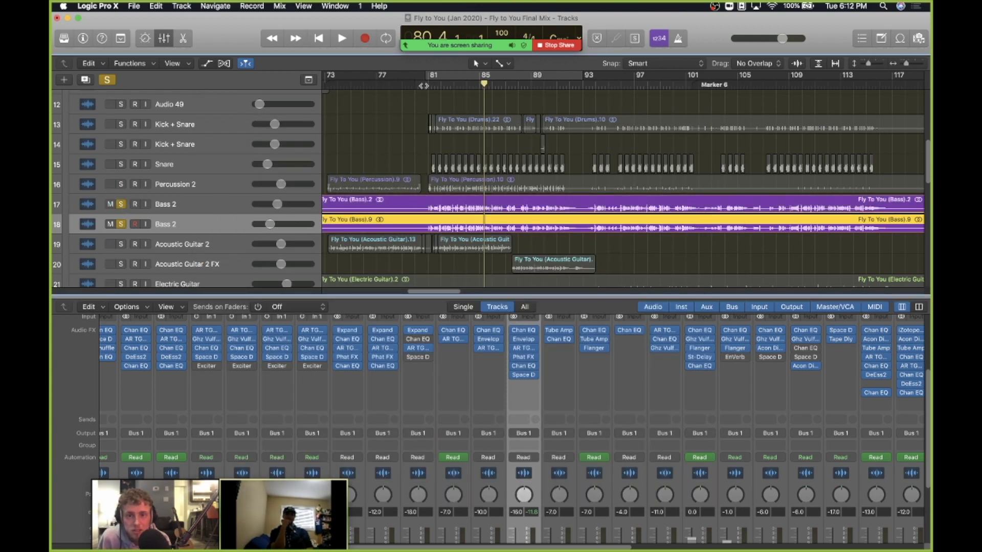
{"action": "key", "text": "space"}
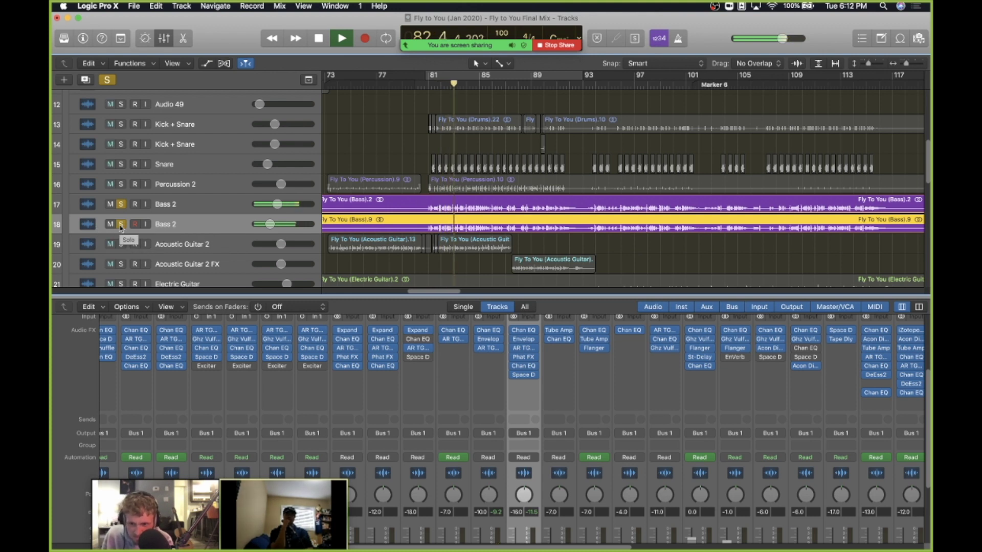
{"action": "key", "text": "space"}
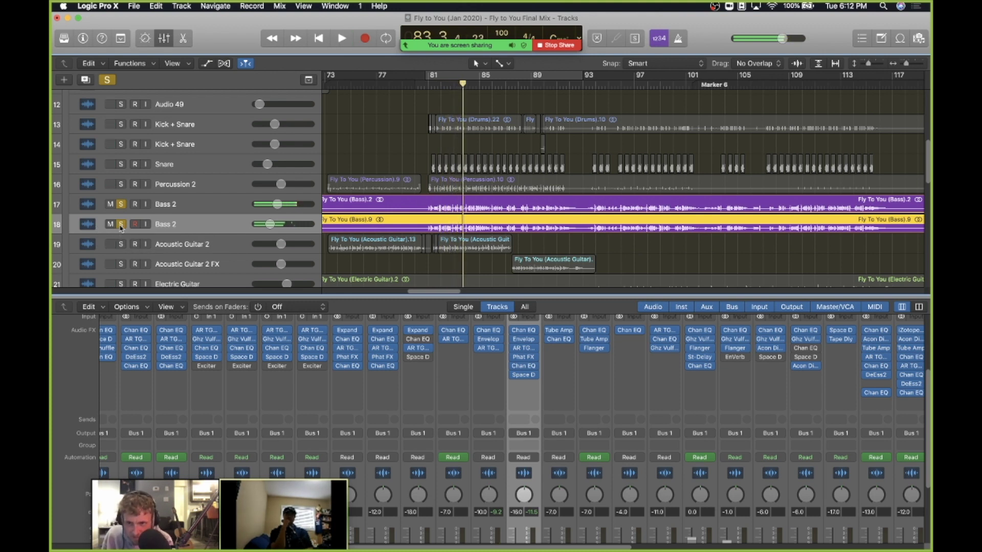
Step: Clear the solos on both Bass 2 tracks and place the playhead at bar 80, beat 3
{"action": "left_click", "coordinate": [121, 228]}
{"action": "scroll", "coordinate": [457, 167], "scroll_direction": "right", "scroll_amount": 2}
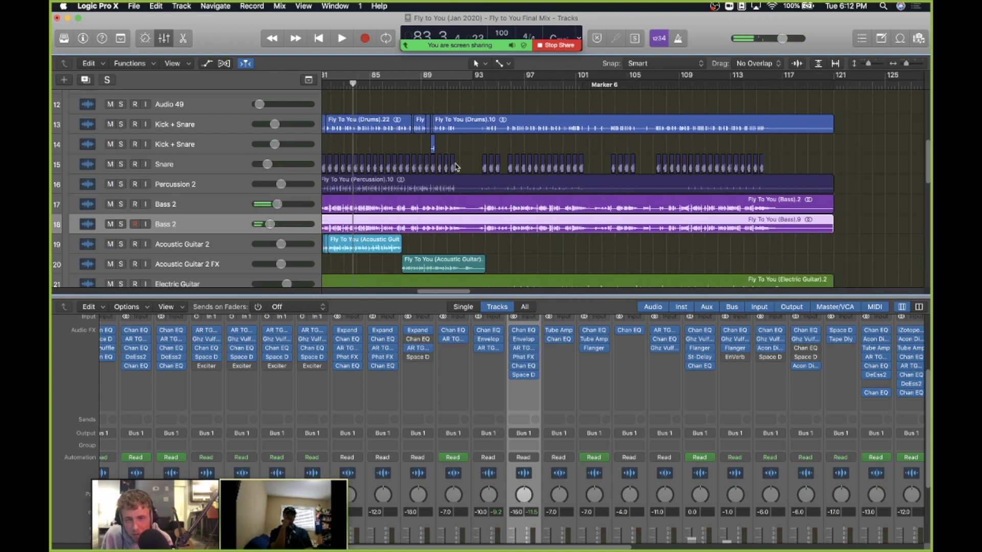
{"action": "left_click", "coordinate": [409, 83]}
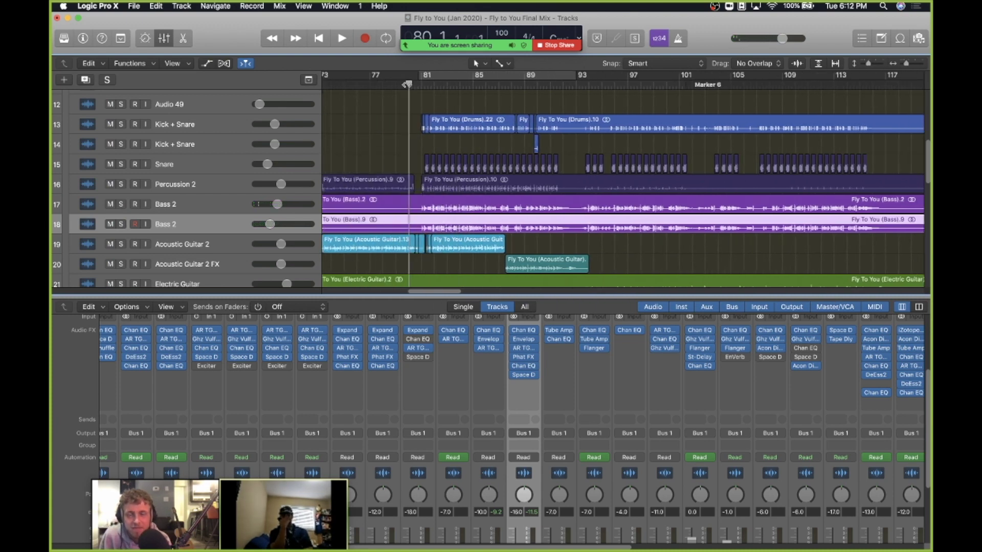
{"action": "left_click_drag", "start_coordinate": [411, 83], "coordinate": [415, 83]}
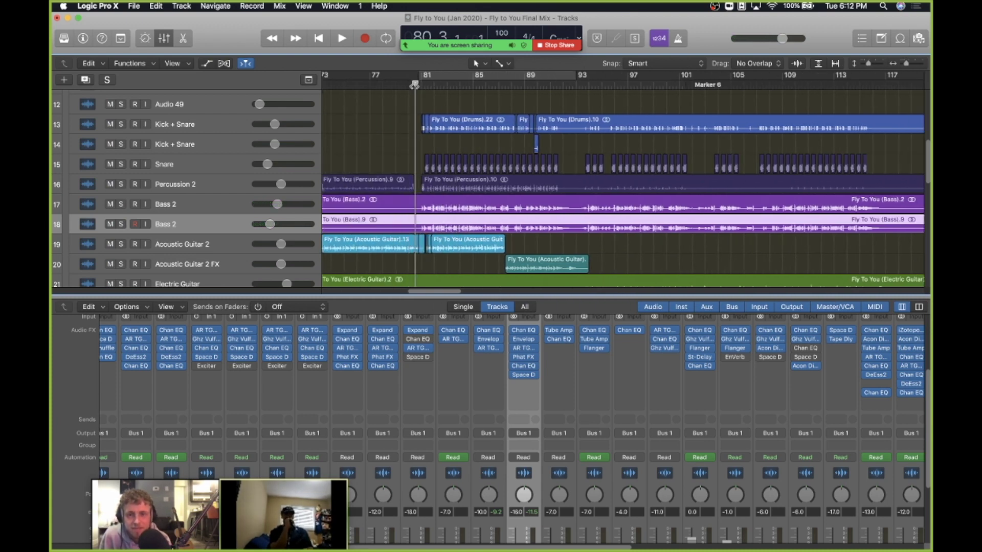
Step: Look over the bass, guitar, keys and harmony tracks around the playhead and select the Rhodes track
{"action": "scroll", "coordinate": [452, 148], "scroll_direction": "down", "scroll_amount": 4}
{"action": "scroll", "coordinate": [453, 148], "scroll_direction": "down", "scroll_amount": 1}
{"action": "scroll", "coordinate": [504, 209], "scroll_direction": "right", "scroll_amount": 5}
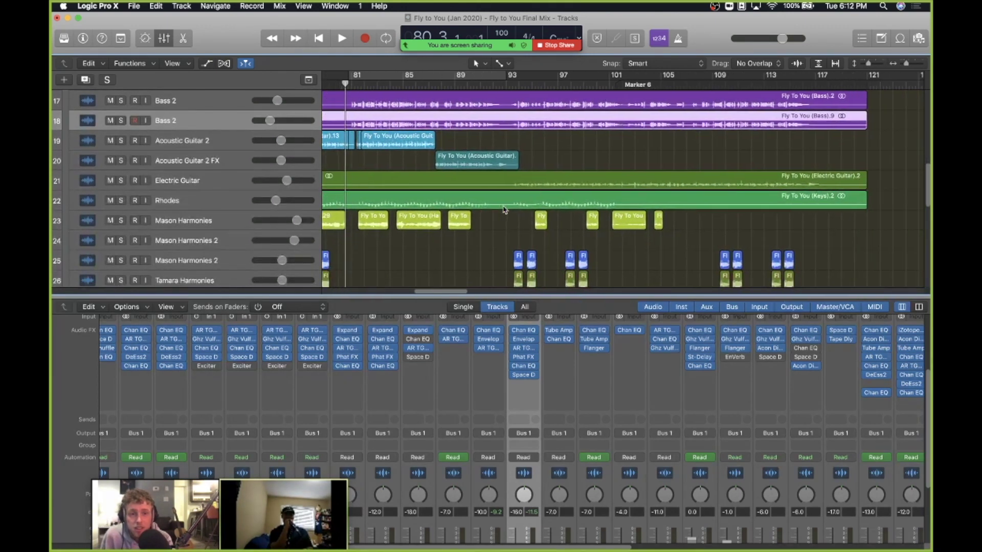
{"action": "scroll", "coordinate": [504, 209], "scroll_direction": "up", "scroll_amount": 2}
{"action": "scroll", "coordinate": [504, 209], "scroll_direction": "left", "scroll_amount": 5}
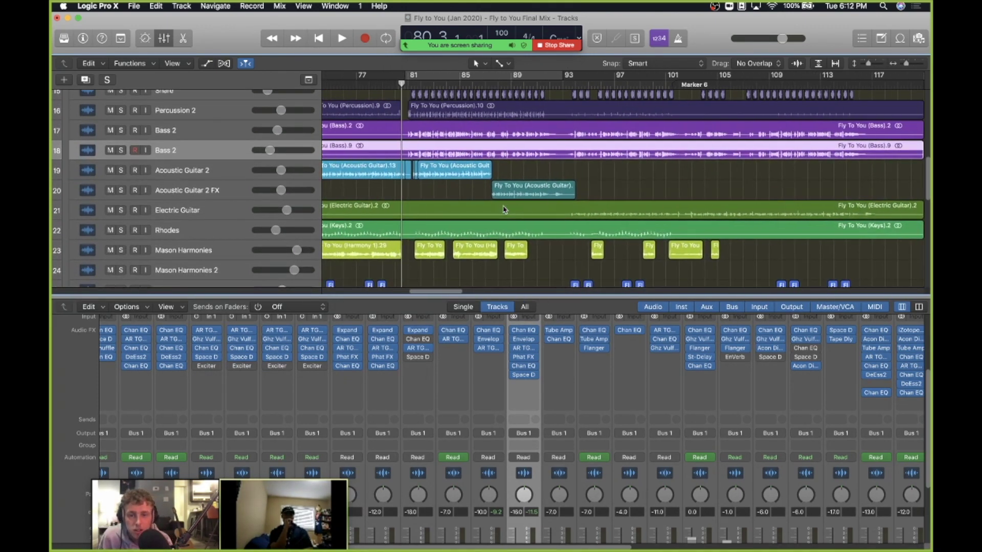
{"action": "scroll", "coordinate": [504, 210], "scroll_direction": "left", "scroll_amount": 6}
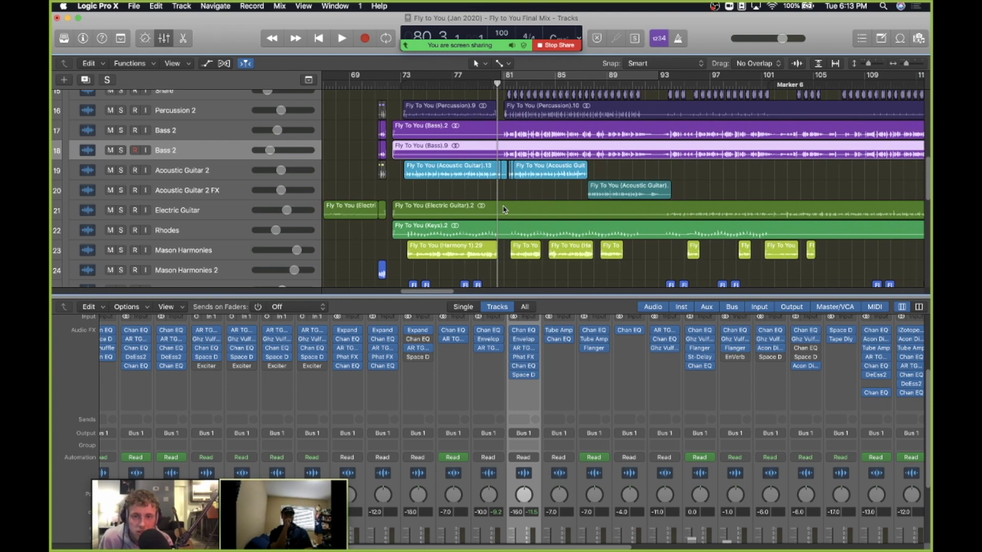
{"action": "scroll", "coordinate": [620, 228], "scroll_direction": "right", "scroll_amount": 6}
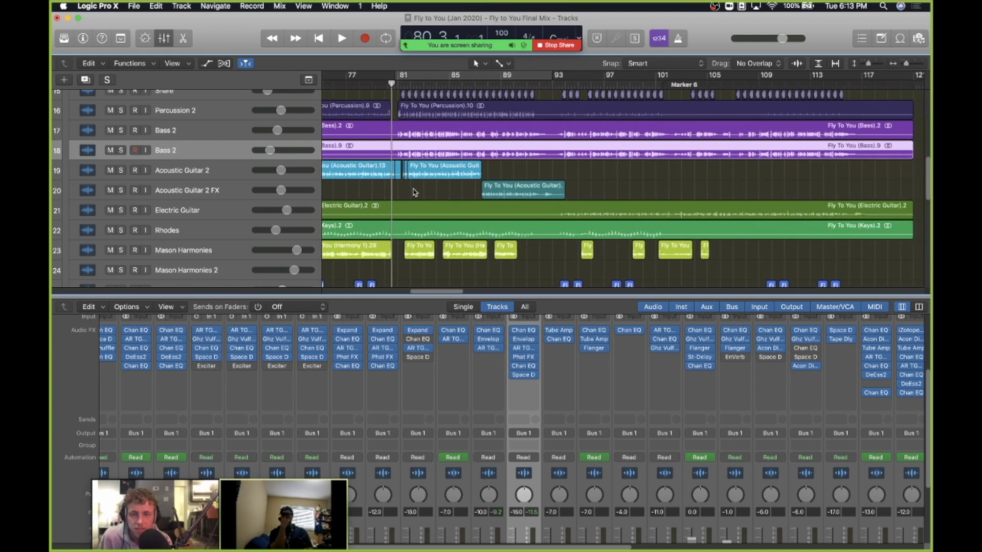
{"action": "left_click", "coordinate": [213, 233]}
Step: Deselect the Rhodes region and survey the instrument and harmony tracks between bars 69 and 121
{"action": "scroll", "coordinate": [450, 211], "scroll_direction": "left", "scroll_amount": 3}
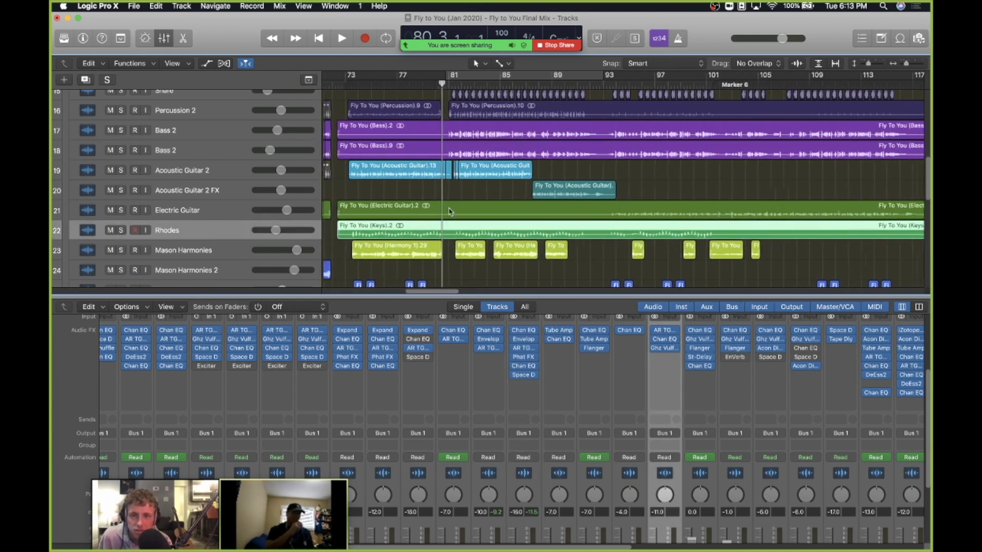
{"action": "scroll", "coordinate": [450, 211], "scroll_direction": "down", "scroll_amount": 3}
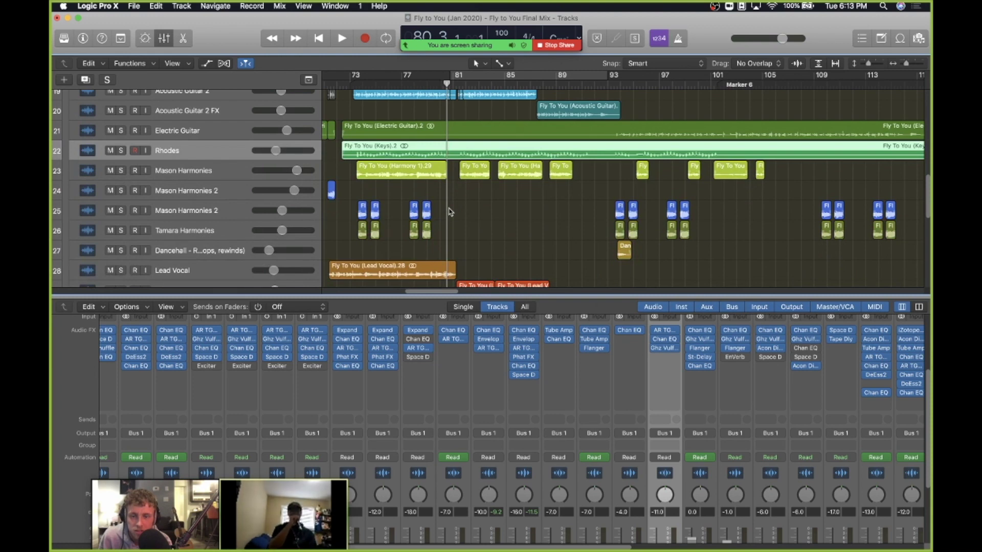
{"action": "scroll", "coordinate": [450, 211], "scroll_direction": "up", "scroll_amount": 2}
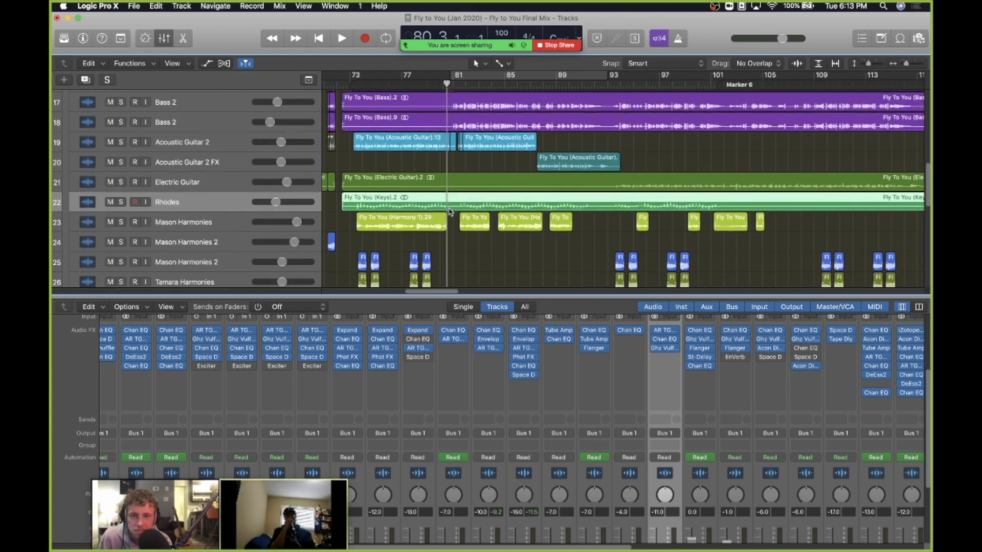
{"action": "scroll", "coordinate": [450, 211], "scroll_direction": "up", "scroll_amount": 1}
{"action": "scroll", "coordinate": [450, 207], "scroll_direction": "right", "scroll_amount": 1}
{"action": "left_click", "coordinate": [443, 185]}
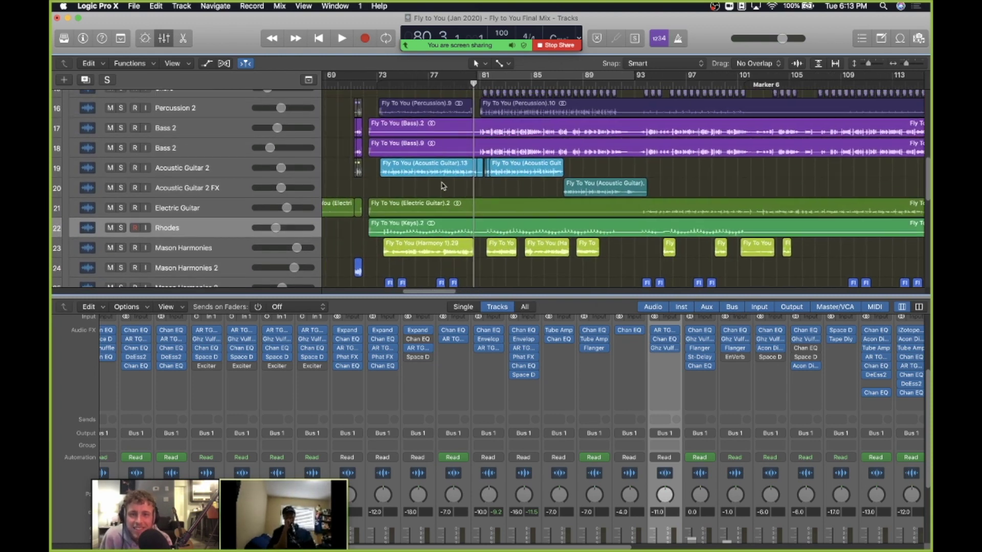
{"action": "scroll", "coordinate": [534, 198], "scroll_direction": "right", "scroll_amount": 2}
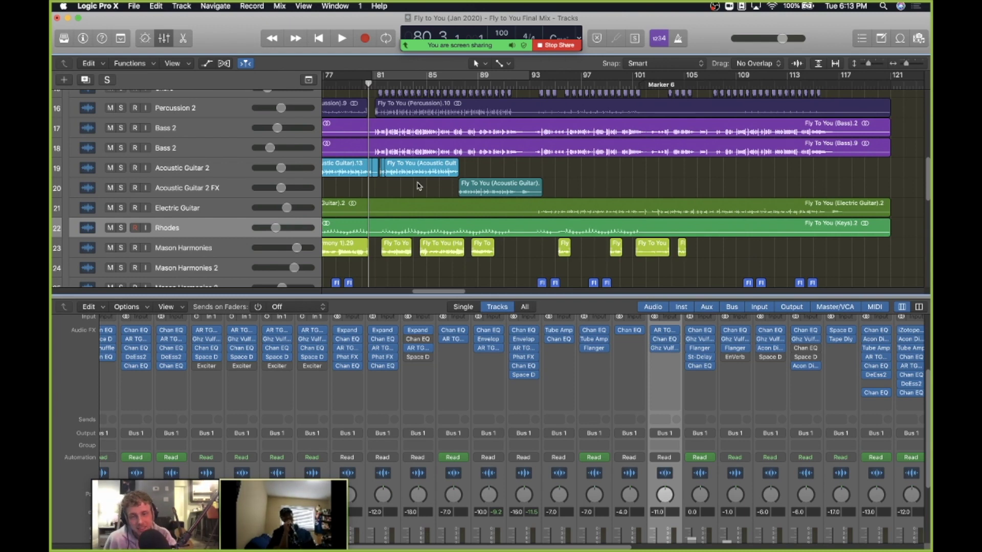
{"action": "scroll", "coordinate": [404, 188], "scroll_direction": "left", "scroll_amount": 5}
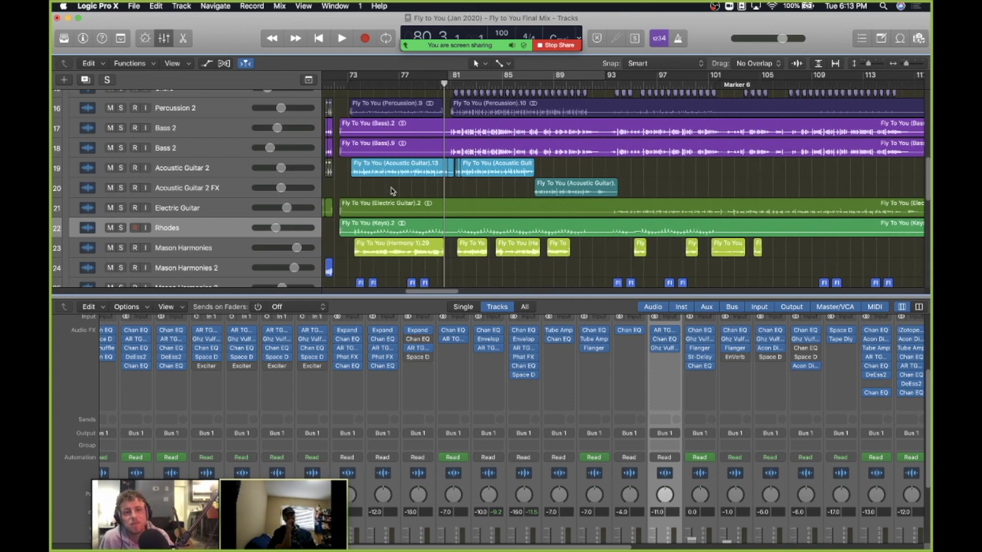
Step: Select the Electric Guitar track and deselect its regions in the arrangement
{"action": "left_click", "coordinate": [163, 199]}
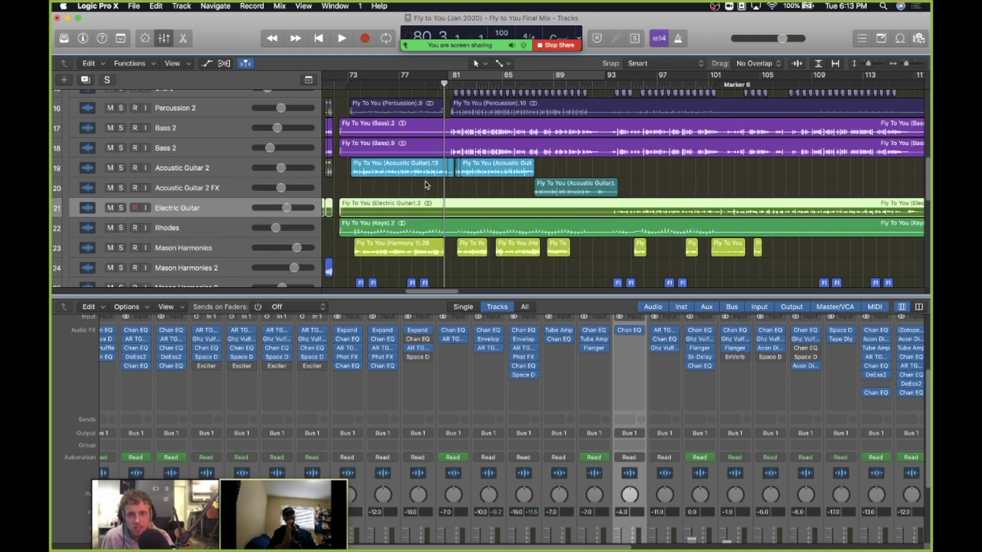
{"action": "scroll", "coordinate": [429, 191], "scroll_direction": "down", "scroll_amount": 4}
{"action": "scroll", "coordinate": [429, 191], "scroll_direction": "up", "scroll_amount": 5}
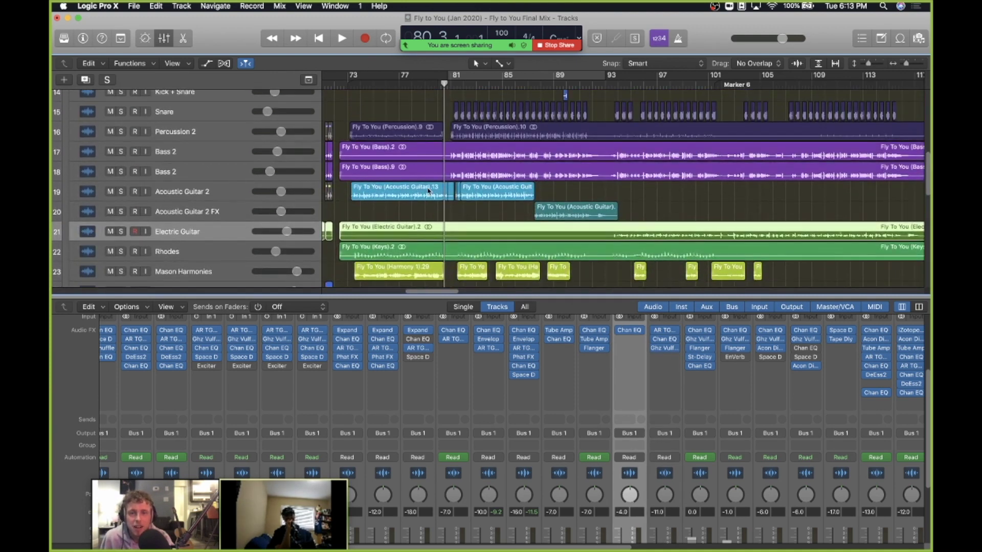
{"action": "scroll", "coordinate": [428, 191], "scroll_direction": "right", "scroll_amount": 3}
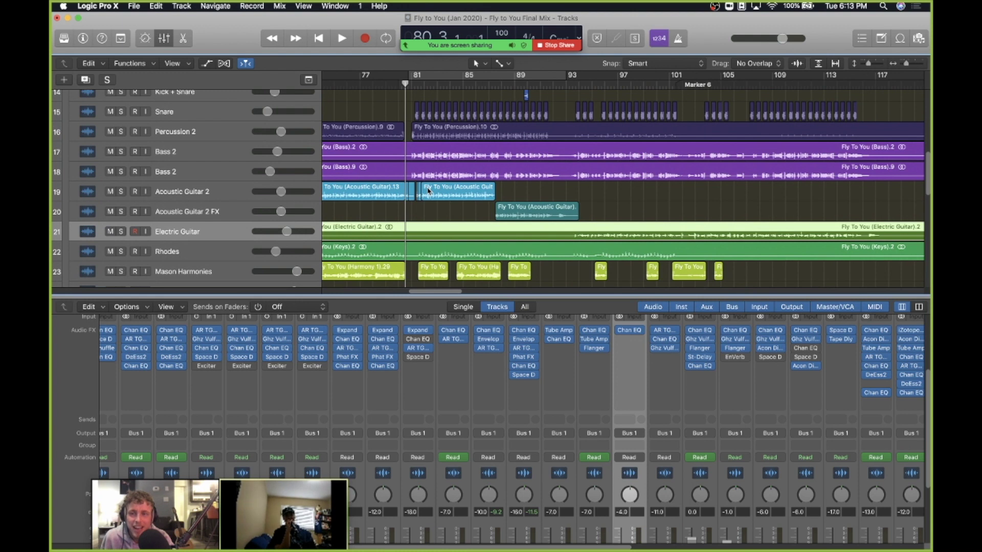
{"action": "scroll", "coordinate": [428, 192], "scroll_direction": "left", "scroll_amount": 5}
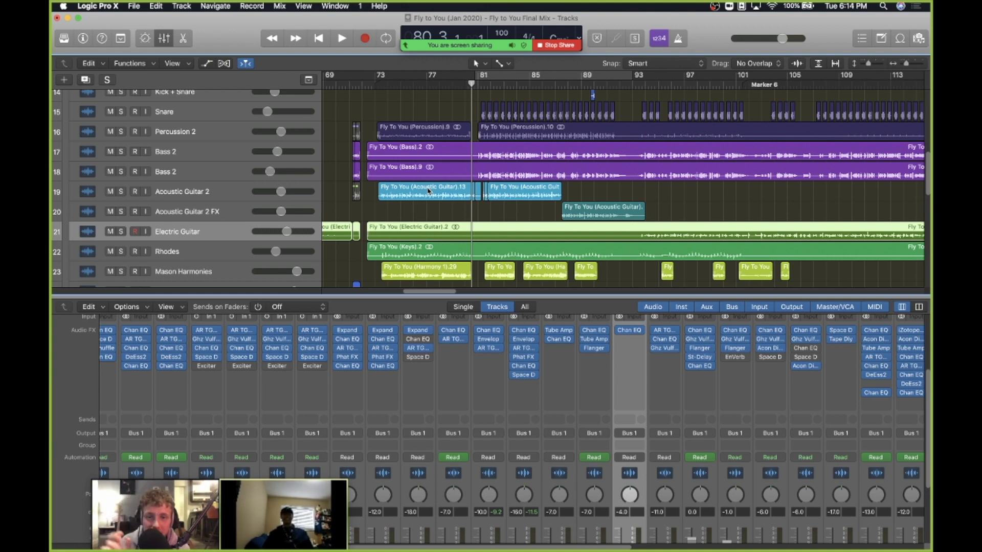
{"action": "left_click", "coordinate": [452, 207]}
Step: Examine the arrangement from the kick and snare tracks down to the harmony tracks
{"action": "scroll", "coordinate": [453, 210], "scroll_direction": "down", "scroll_amount": 2}
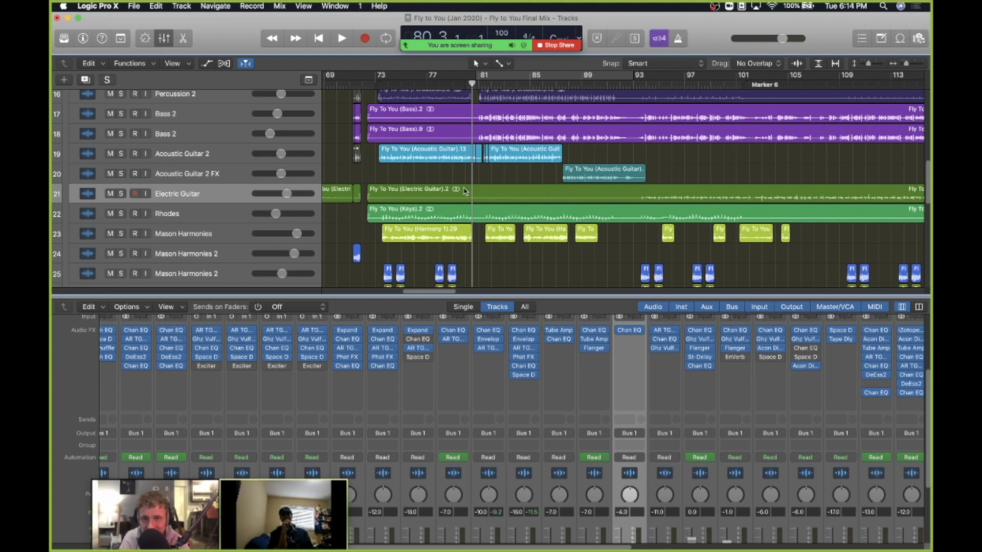
{"action": "scroll", "coordinate": [458, 187], "scroll_direction": "down", "scroll_amount": 2}
{"action": "scroll", "coordinate": [459, 188], "scroll_direction": "up", "scroll_amount": 2}
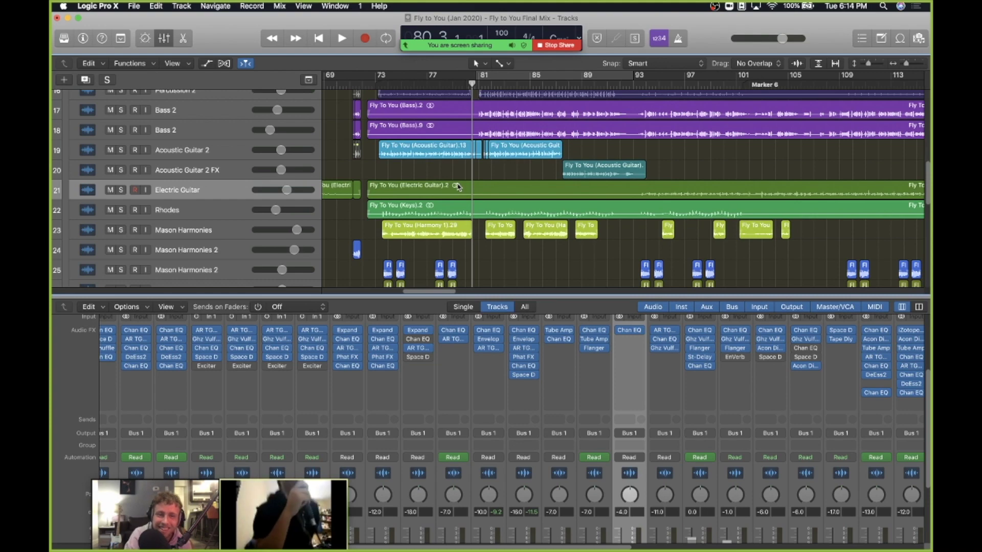
{"action": "scroll", "coordinate": [458, 186], "scroll_direction": "up", "scroll_amount": 5}
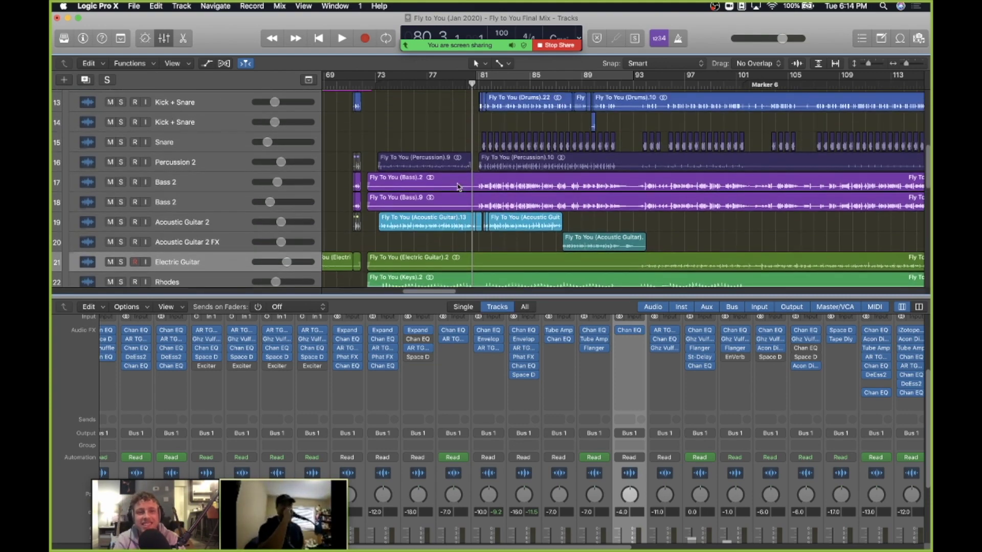
{"action": "scroll", "coordinate": [458, 186], "scroll_direction": "right", "scroll_amount": 4}
{"action": "scroll", "coordinate": [458, 186], "scroll_direction": "down", "scroll_amount": 5}
{"action": "scroll", "coordinate": [458, 187], "scroll_direction": "up", "scroll_amount": 5}
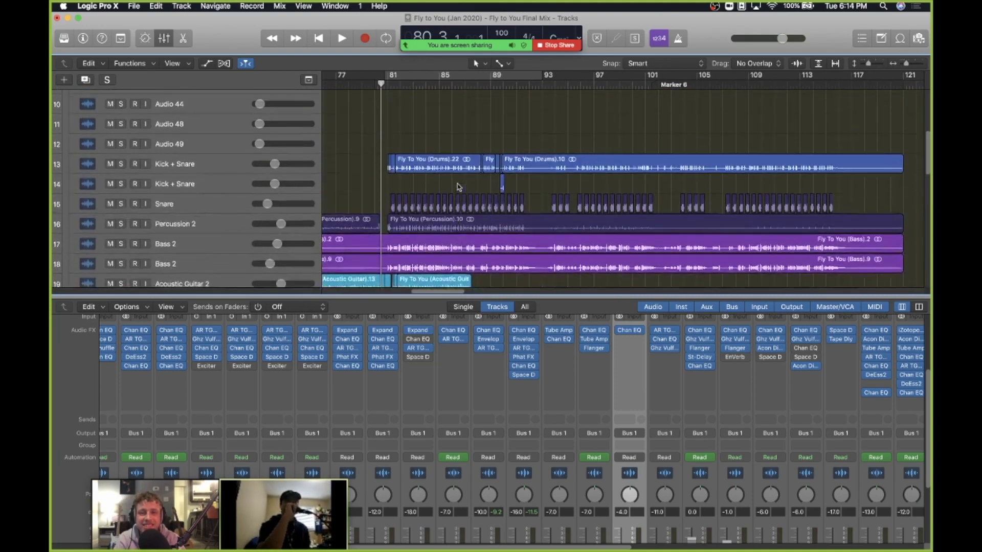
{"action": "scroll", "coordinate": [458, 187], "scroll_direction": "down", "scroll_amount": 8}
{"action": "scroll", "coordinate": [458, 187], "scroll_direction": "up", "scroll_amount": 3}
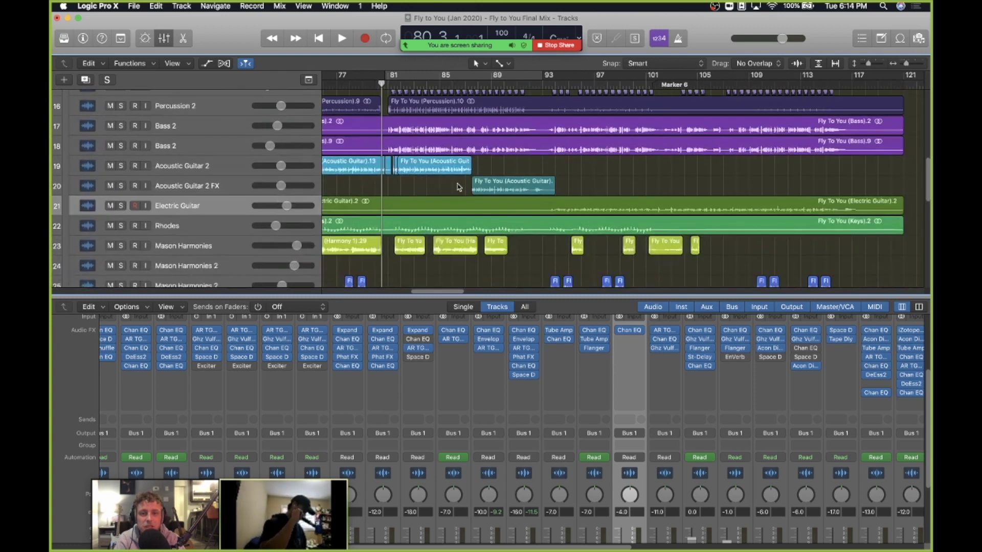
Step: Solo the Electric Guitar track and place the playhead at bar 93
{"action": "left_click", "coordinate": [121, 207]}
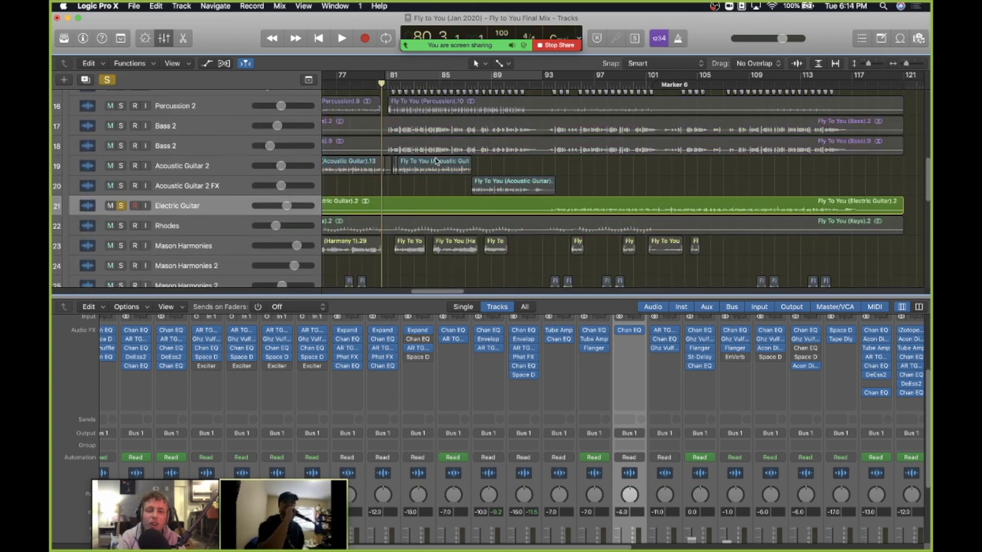
{"action": "left_click", "coordinate": [542, 84]}
{"action": "scroll", "coordinate": [501, 163], "scroll_direction": "right", "scroll_amount": 3}
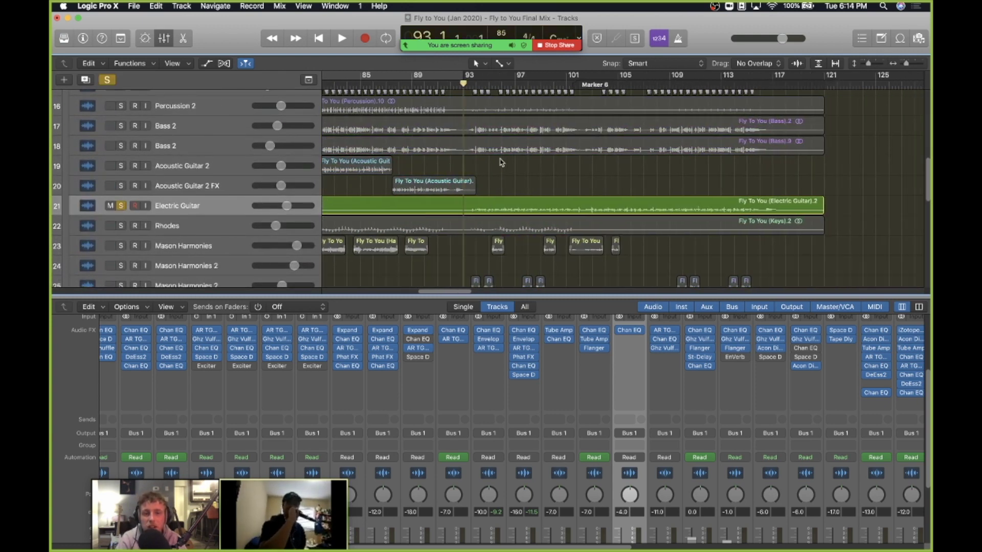
Step: Play the soloed Electric Guitar track from bar 93
{"action": "key", "text": "space"}
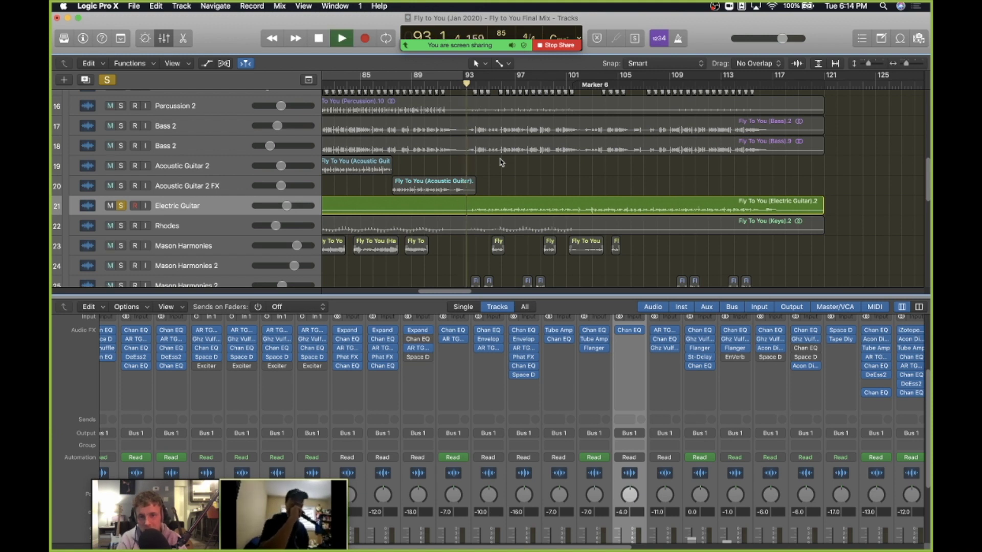
{"action": "scroll", "coordinate": [501, 163], "scroll_direction": "left", "scroll_amount": 1}
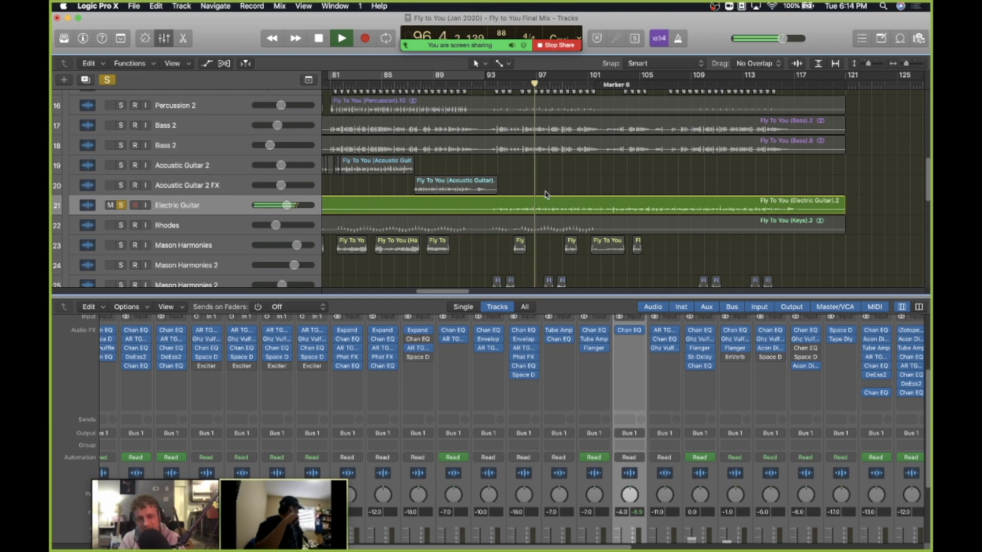
{"action": "scroll", "coordinate": [257, 252], "scroll_direction": "down", "scroll_amount": 1}
{"action": "scroll", "coordinate": [258, 252], "scroll_direction": "down", "scroll_amount": 5}
{"action": "scroll", "coordinate": [215, 216], "scroll_direction": "up", "scroll_amount": 4}
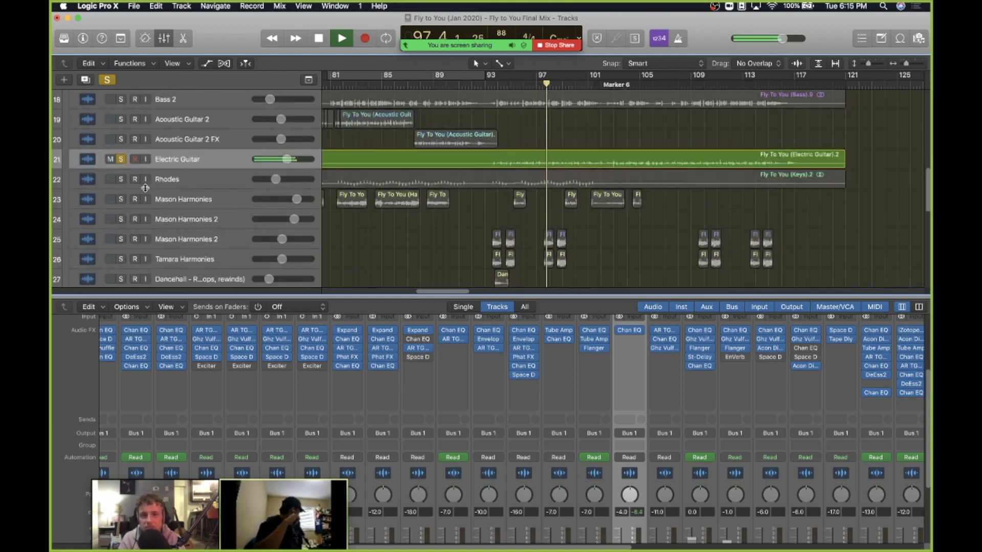
Step: Briefly solo harmonies track 26 and Lead Vocal track 30 alongside the Electric Guitar during playback, turning each solo off again
{"action": "left_click", "coordinate": [122, 259]}
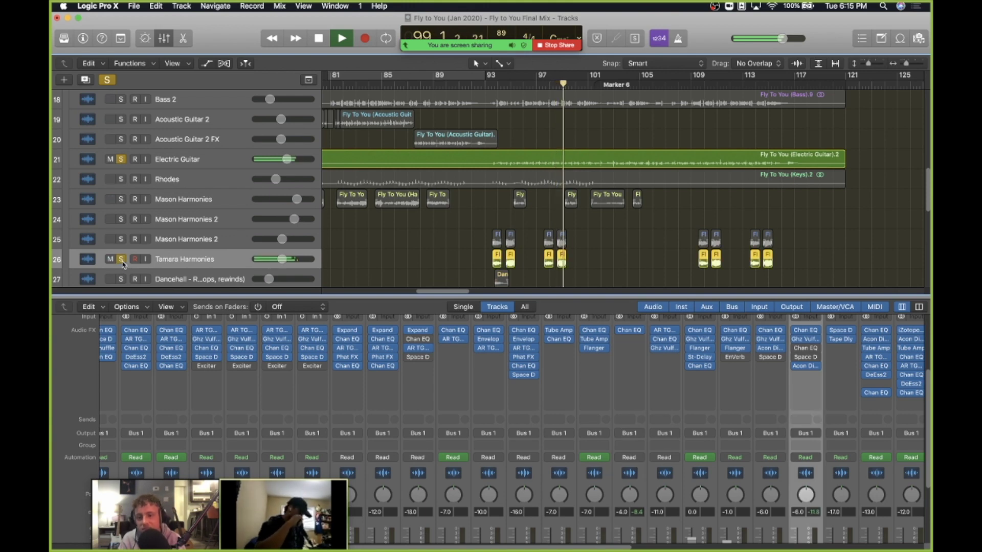
{"action": "left_click", "coordinate": [121, 259]}
{"action": "scroll", "coordinate": [130, 245], "scroll_direction": "down", "scroll_amount": 5}
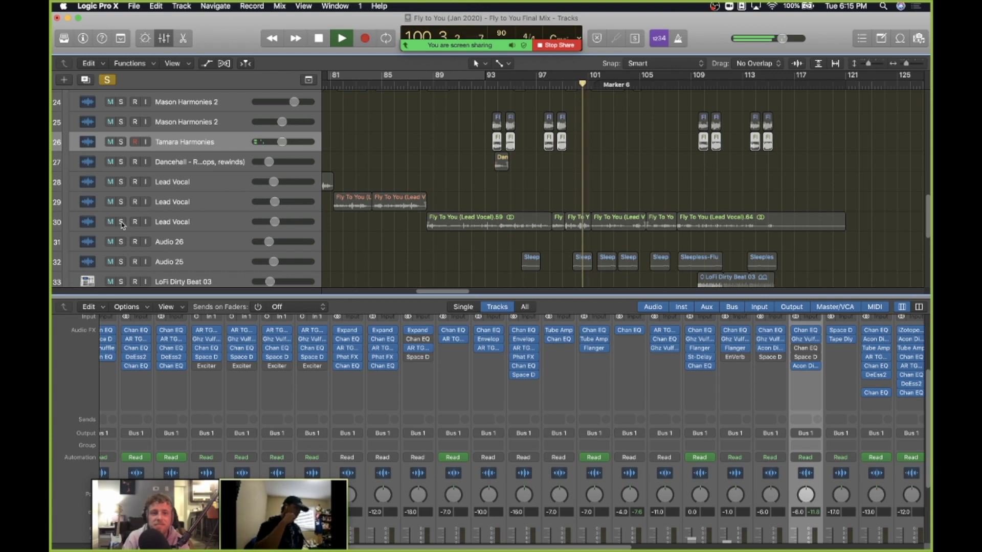
{"action": "left_click", "coordinate": [121, 222]}
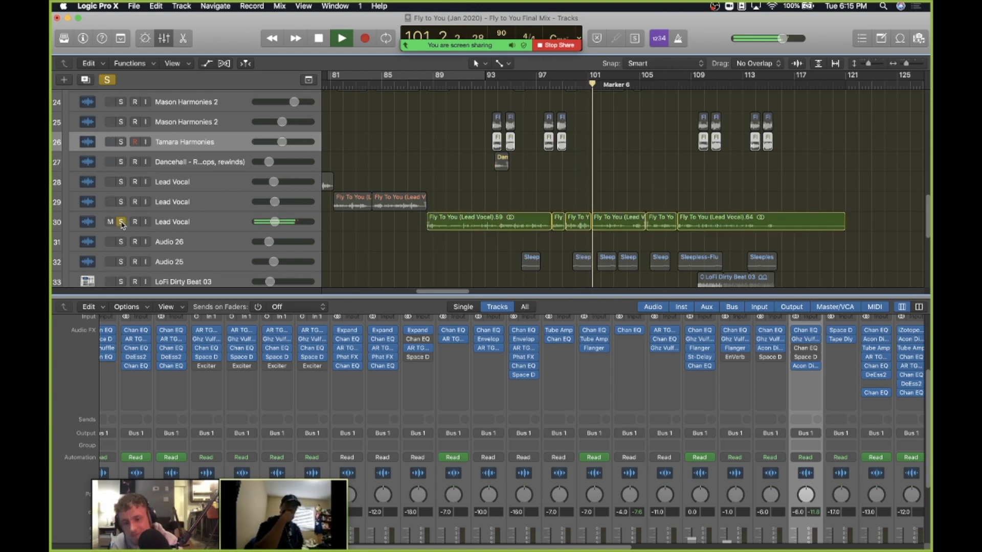
{"action": "left_click", "coordinate": [121, 222]}
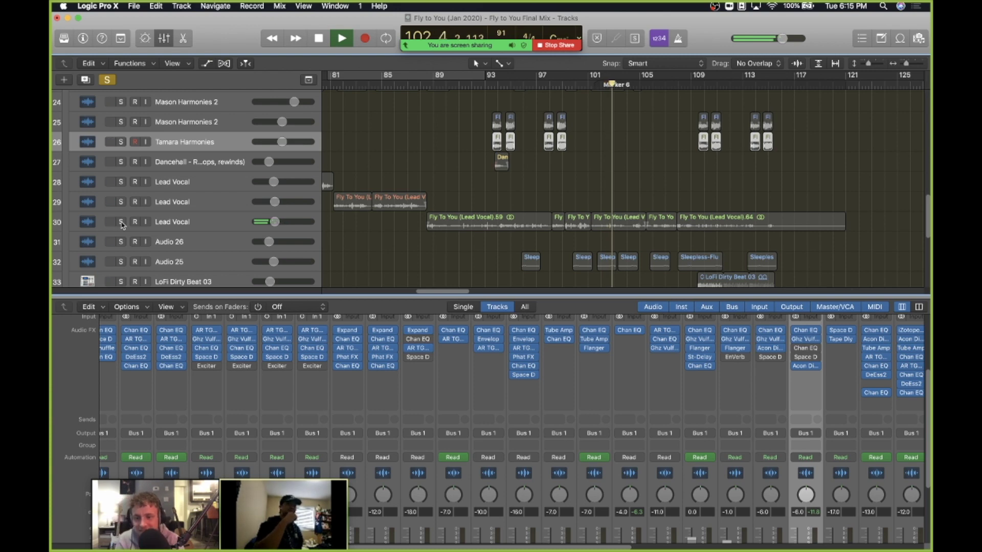
Step: Continue auditioning the soloed Electric Guitar and stop playback in bar 109
{"action": "scroll", "coordinate": [448, 199], "scroll_direction": "up", "scroll_amount": 5}
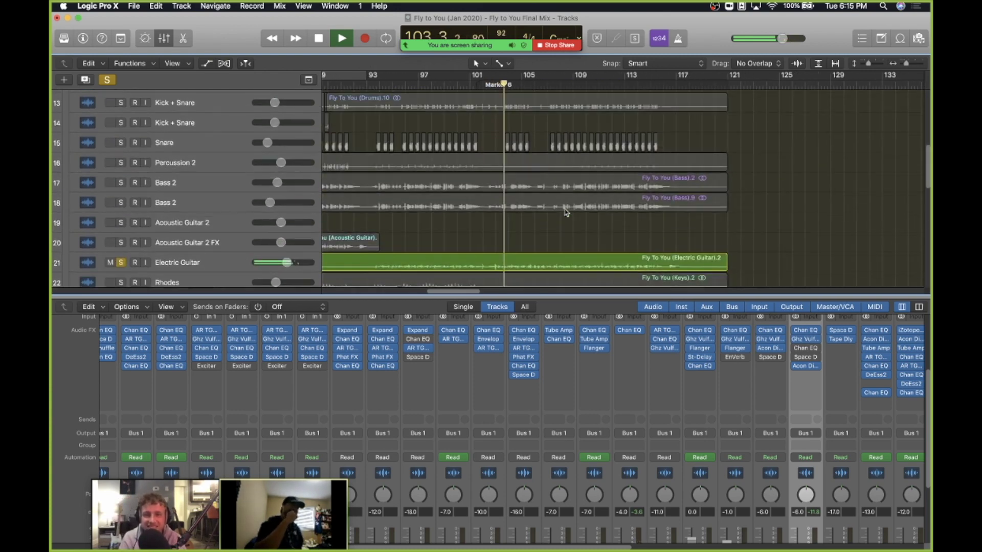
{"action": "left_click", "coordinate": [121, 263]}
{"action": "scroll", "coordinate": [566, 213], "scroll_direction": "down", "scroll_amount": 3}
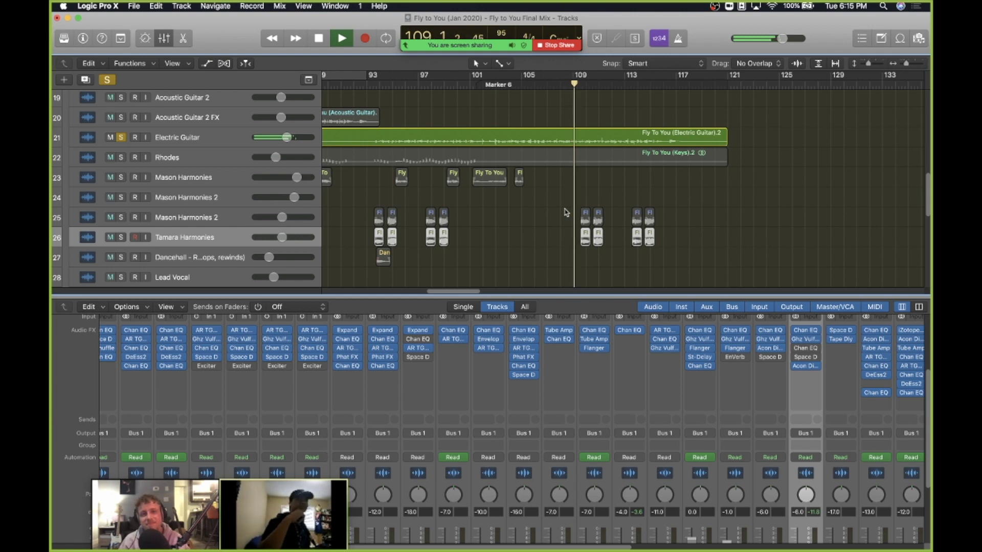
{"action": "key", "text": "space"}
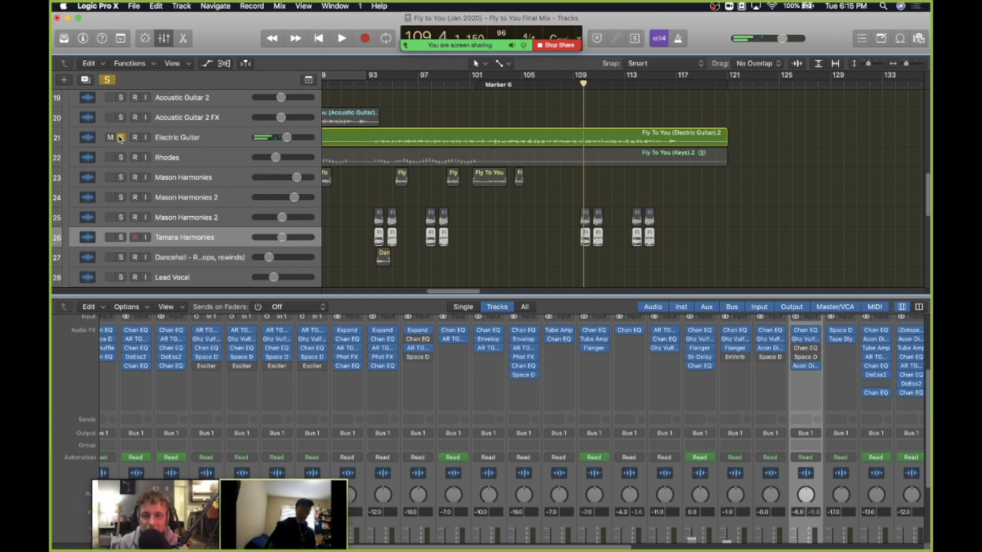
{"action": "scroll", "coordinate": [478, 128], "scroll_direction": "left", "scroll_amount": 3}
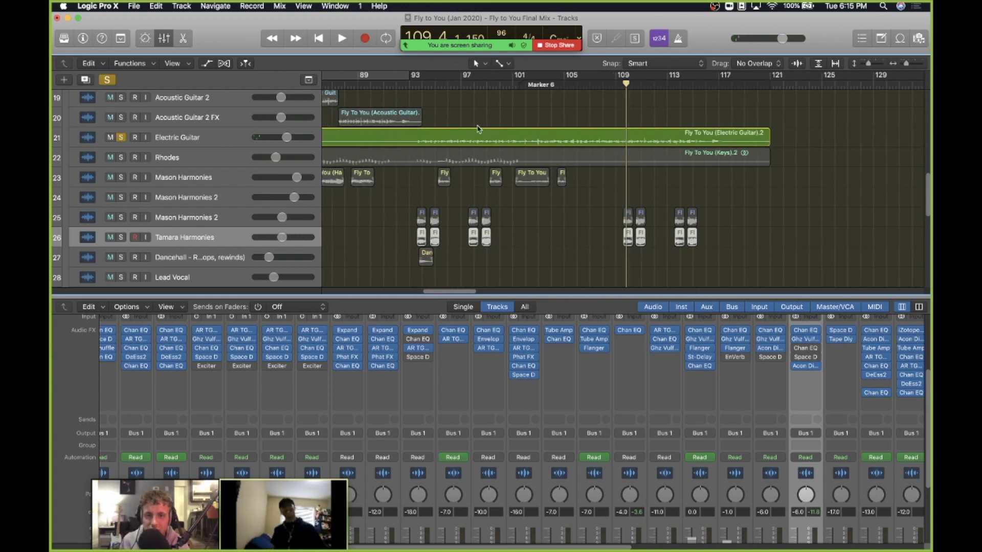
Step: Turn off the Electric Guitar solo and place the playhead at bar 72
{"action": "left_click", "coordinate": [121, 137]}
{"action": "scroll", "coordinate": [392, 119], "scroll_direction": "up", "scroll_amount": 3}
{"action": "mouse_move", "coordinate": [421, 87]}
{"action": "left_mouse_down"}
{"action": "mouse_move", "coordinate": [513, 84]}
{"action": "mouse_move", "coordinate": [397, 83]}
{"action": "mouse_move", "coordinate": [408, 81]}
{"action": "left_mouse_up"}
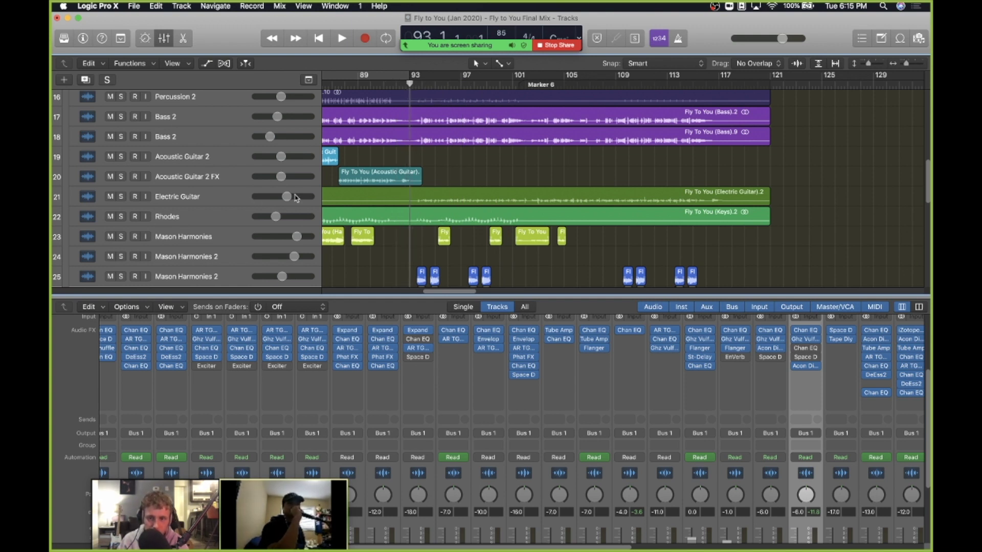
{"action": "scroll", "coordinate": [453, 204], "scroll_direction": "left", "scroll_amount": 10}
{"action": "scroll", "coordinate": [453, 203], "scroll_direction": "left", "scroll_amount": 2}
{"action": "left_click", "coordinate": [478, 83]}
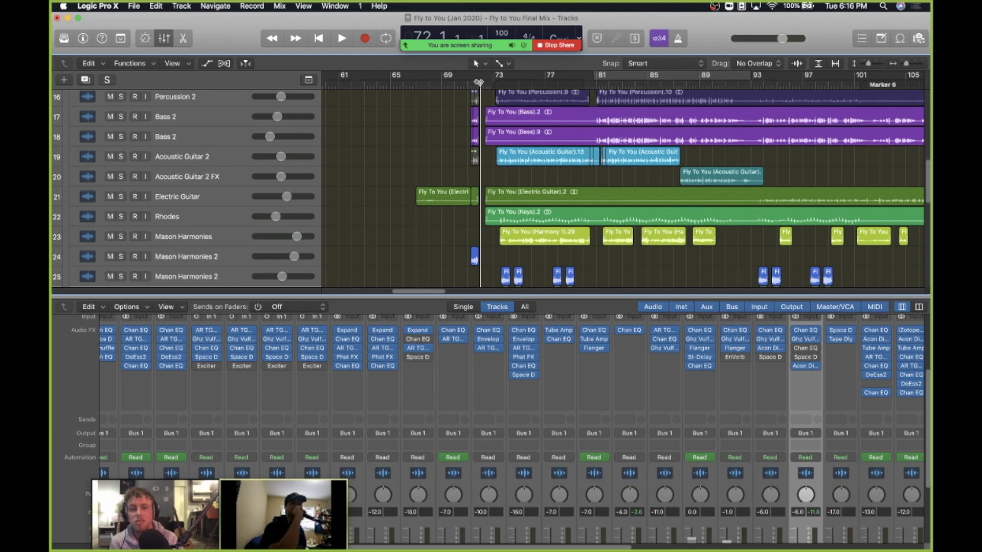
Step: Select the Rhodes track and solo it
{"action": "scroll", "coordinate": [452, 154], "scroll_direction": "down", "scroll_amount": 2}
{"action": "scroll", "coordinate": [448, 184], "scroll_direction": "right", "scroll_amount": 4}
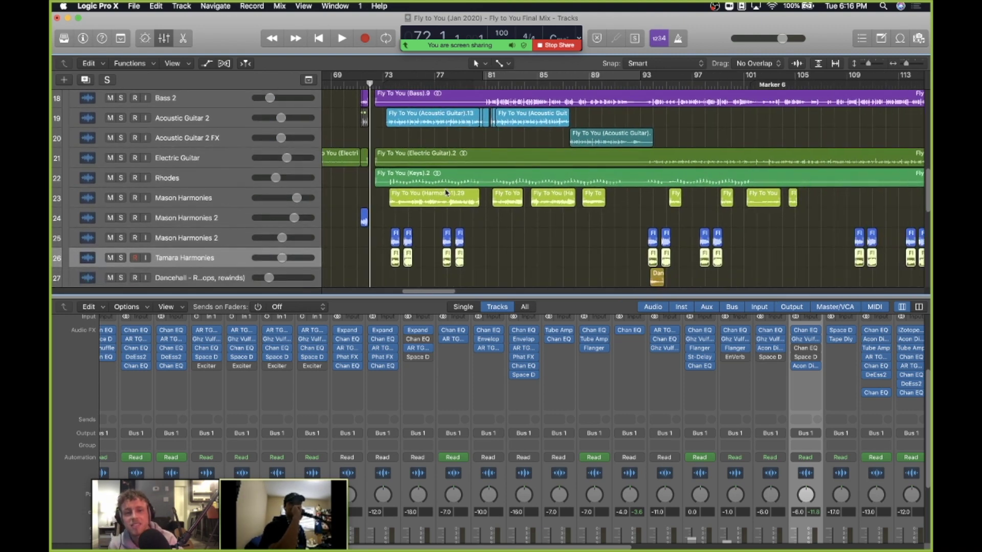
{"action": "left_click", "coordinate": [189, 178]}
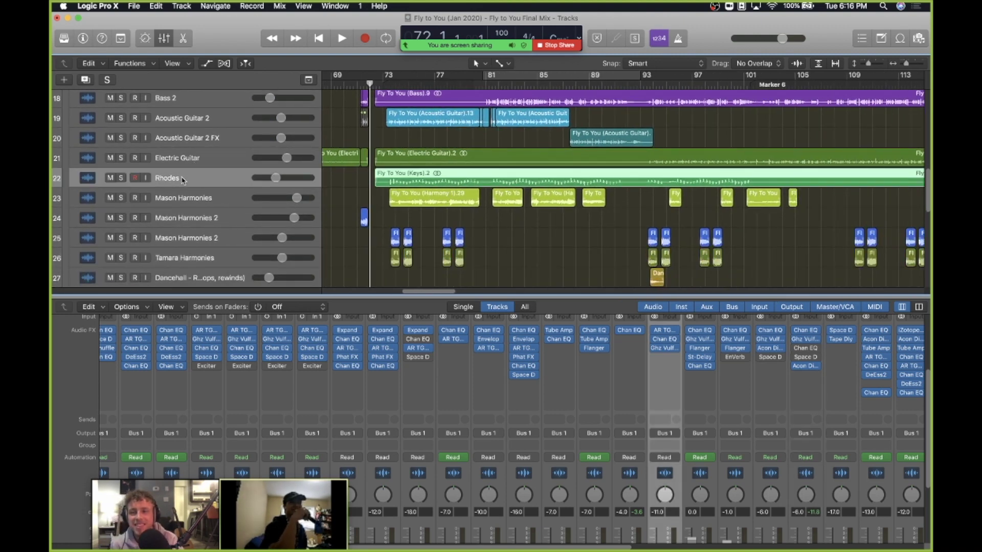
{"action": "scroll", "coordinate": [307, 189], "scroll_direction": "up", "scroll_amount": 1}
{"action": "left_click", "coordinate": [121, 197]}
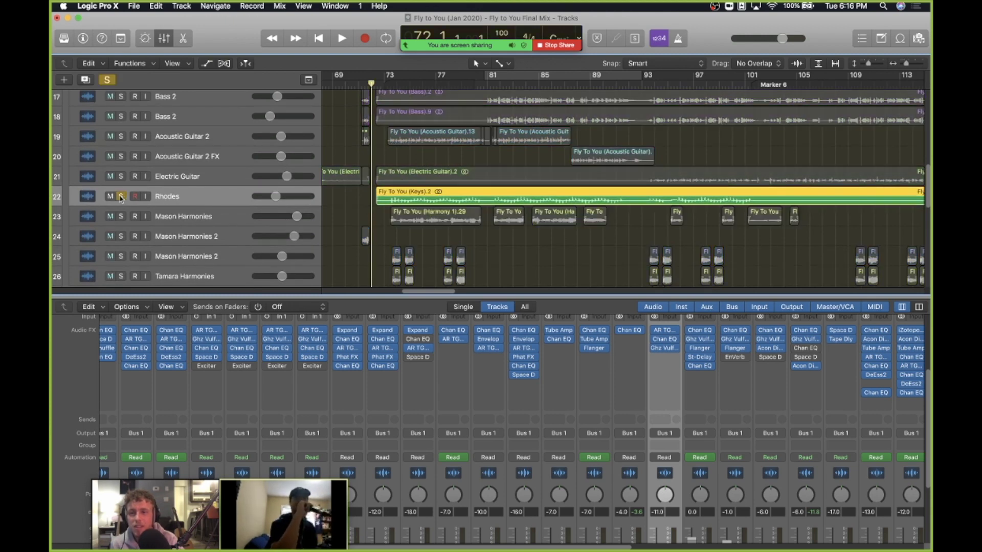
Step: Solo harmonies track 26 together with the Rhodes
{"action": "scroll", "coordinate": [404, 181], "scroll_direction": "up", "scroll_amount": 4}
{"action": "scroll", "coordinate": [404, 182], "scroll_direction": "down", "scroll_amount": 3}
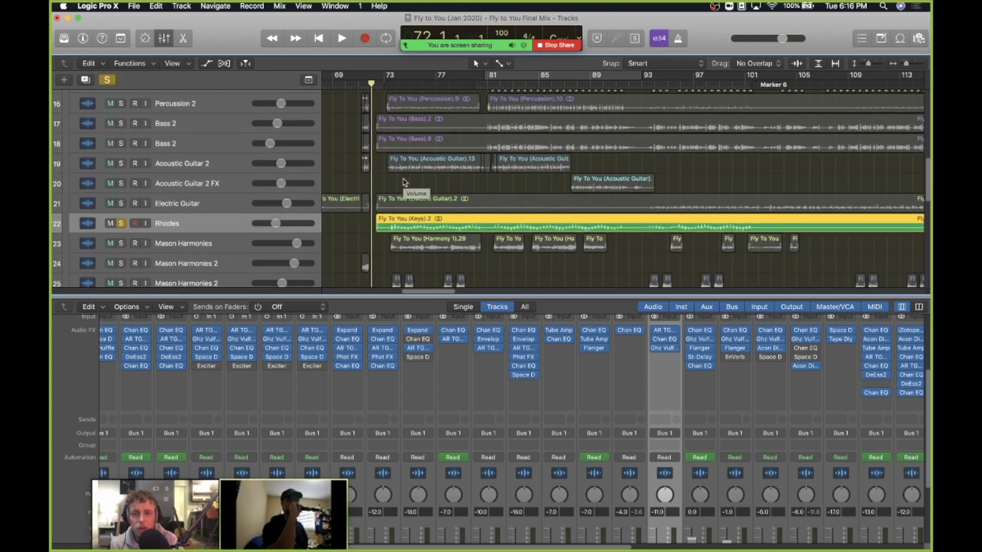
{"action": "scroll", "coordinate": [404, 182], "scroll_direction": "down", "scroll_amount": 3}
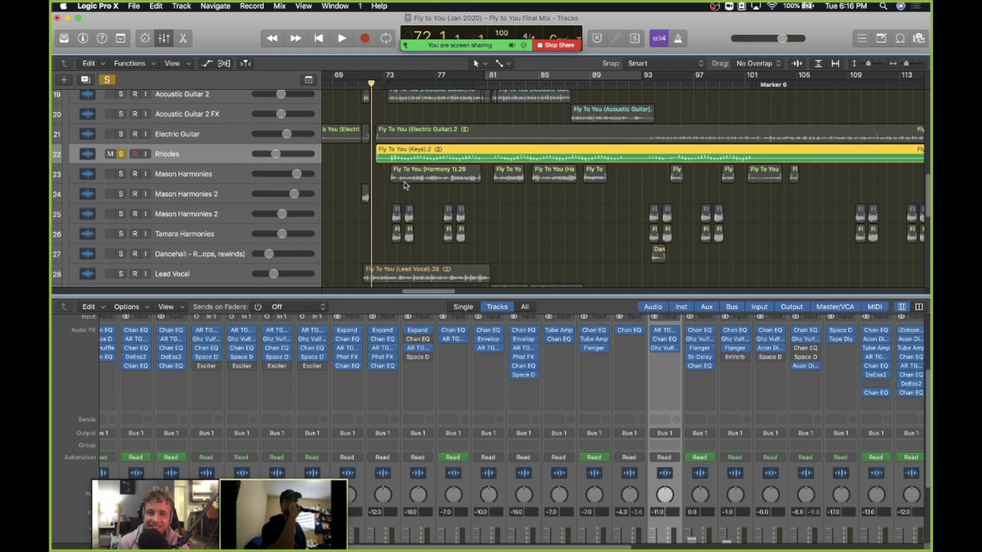
{"action": "scroll", "coordinate": [404, 182], "scroll_direction": "up", "scroll_amount": 2}
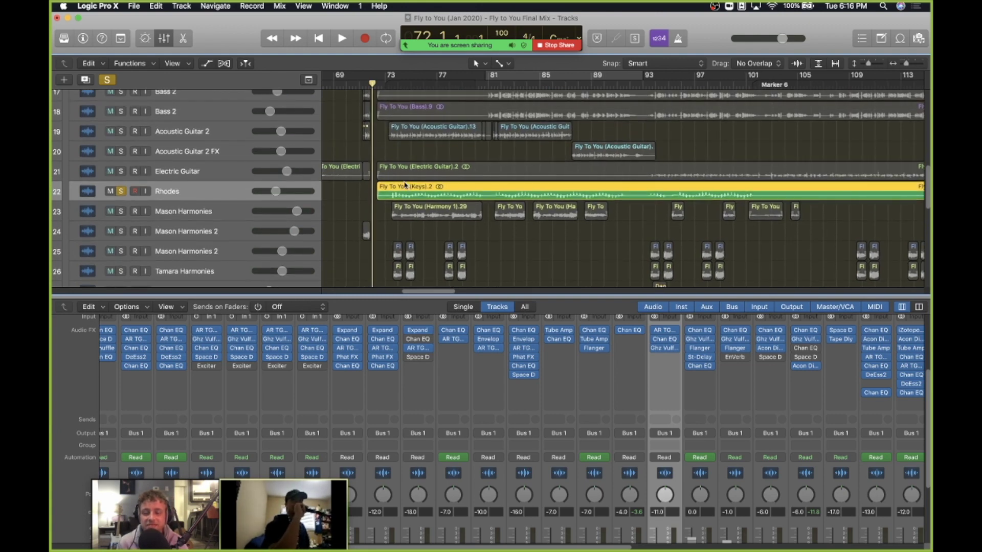
{"action": "scroll", "coordinate": [374, 216], "scroll_direction": "down", "scroll_amount": 3}
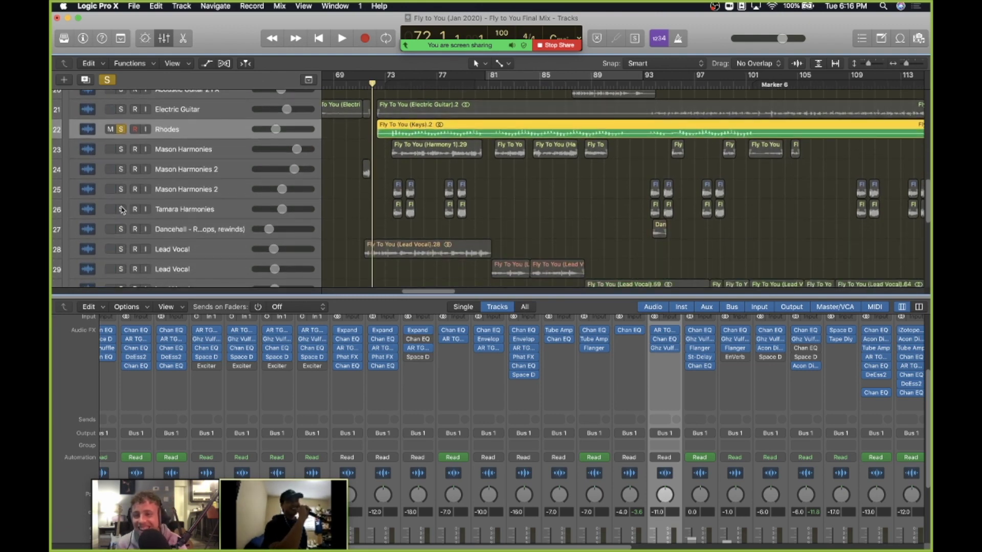
{"action": "left_click", "coordinate": [121, 209]}
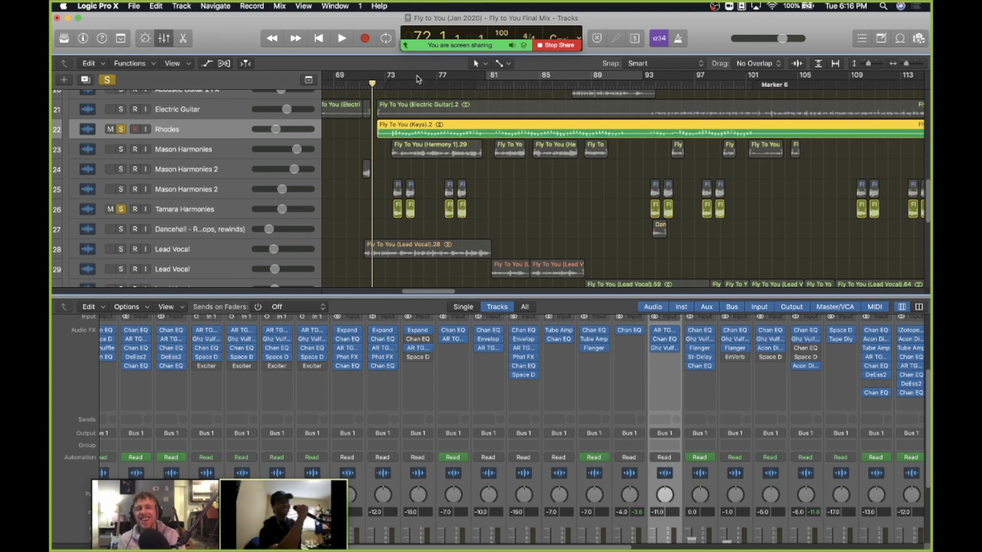
Step: Audition the soloed Rhodes and harmonies from bar 72 to bar 80, and turn off both solos
{"action": "key", "text": "space"}
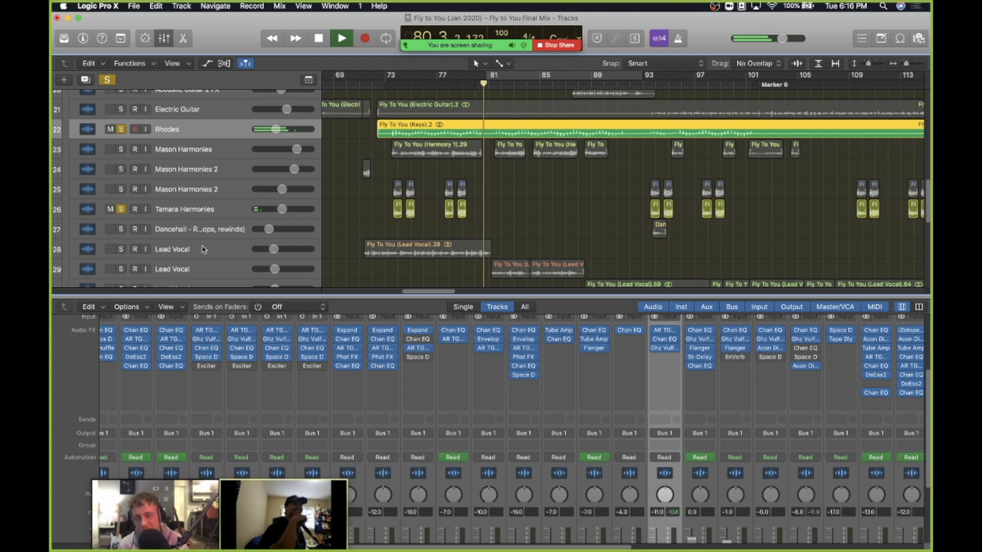
{"action": "key", "text": "space"}
{"action": "left_click", "coordinate": [121, 210]}
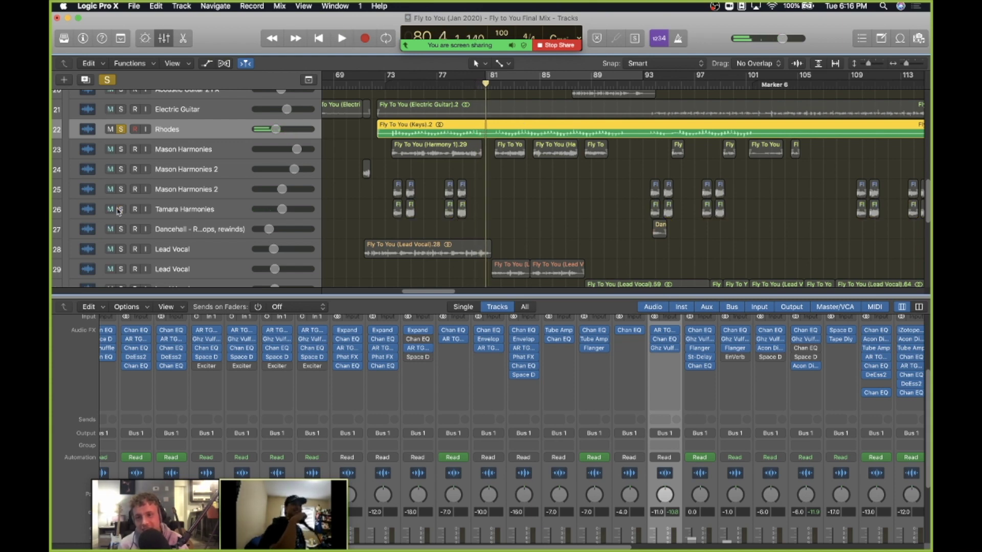
{"action": "left_click", "coordinate": [121, 129]}
{"action": "scroll", "coordinate": [402, 174], "scroll_direction": "up", "scroll_amount": 1}
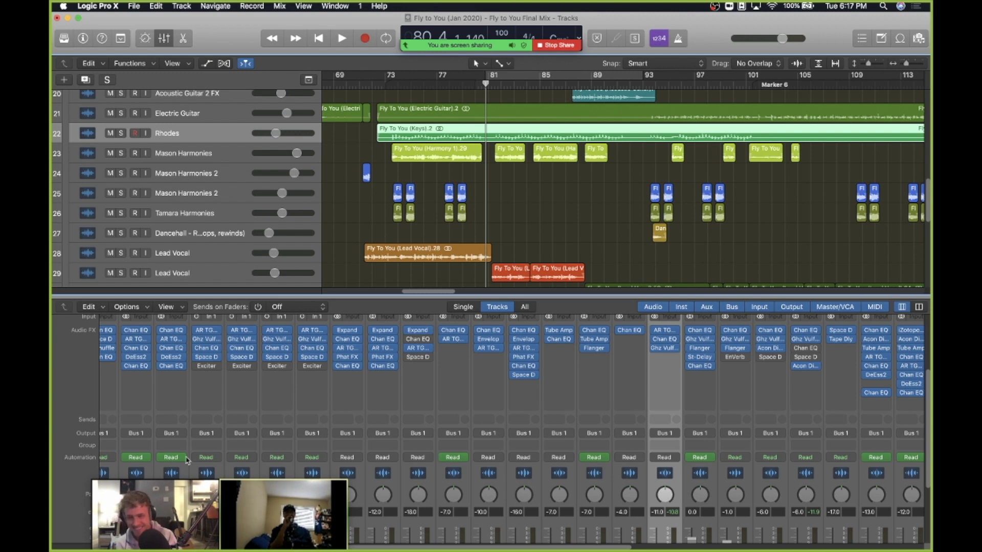
{"action": "mouse_move", "coordinate": [101, 494]}
{"action": "left_click_drag", "start_coordinate": [100, 494], "coordinate": [126, 390]}
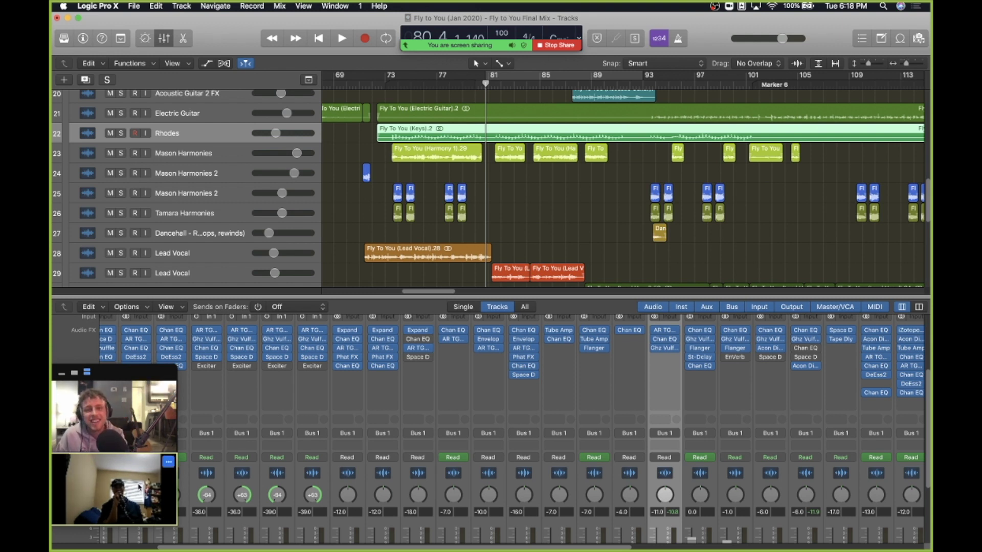
Step: Examine the arrangement between the Snare and WindChimes1 tracks across bars 69 to 117
{"action": "scroll", "coordinate": [538, 219], "scroll_direction": "down", "scroll_amount": 4}
{"action": "scroll", "coordinate": [538, 219], "scroll_direction": "down", "scroll_amount": 8}
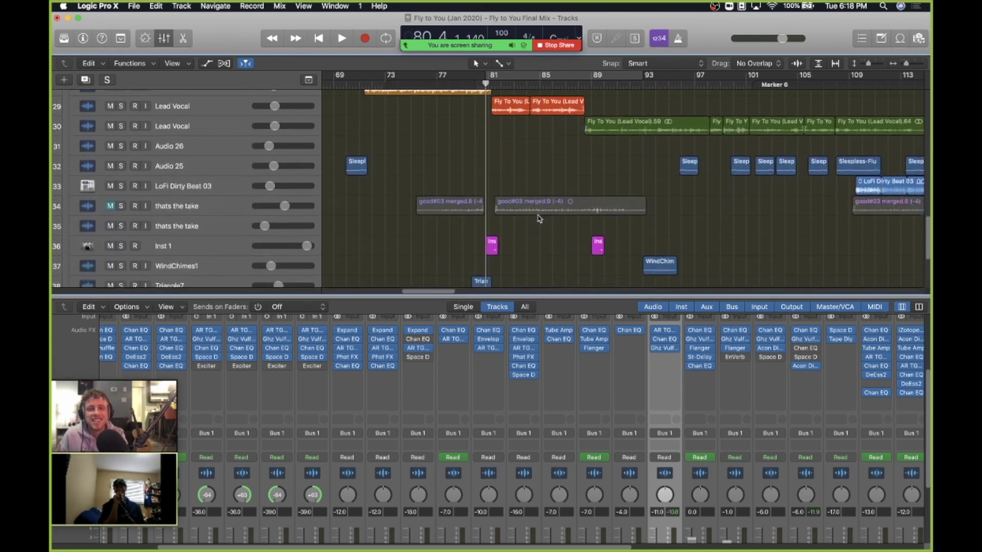
{"action": "scroll", "coordinate": [538, 218], "scroll_direction": "up", "scroll_amount": 9}
{"action": "scroll", "coordinate": [538, 219], "scroll_direction": "up", "scroll_amount": 1}
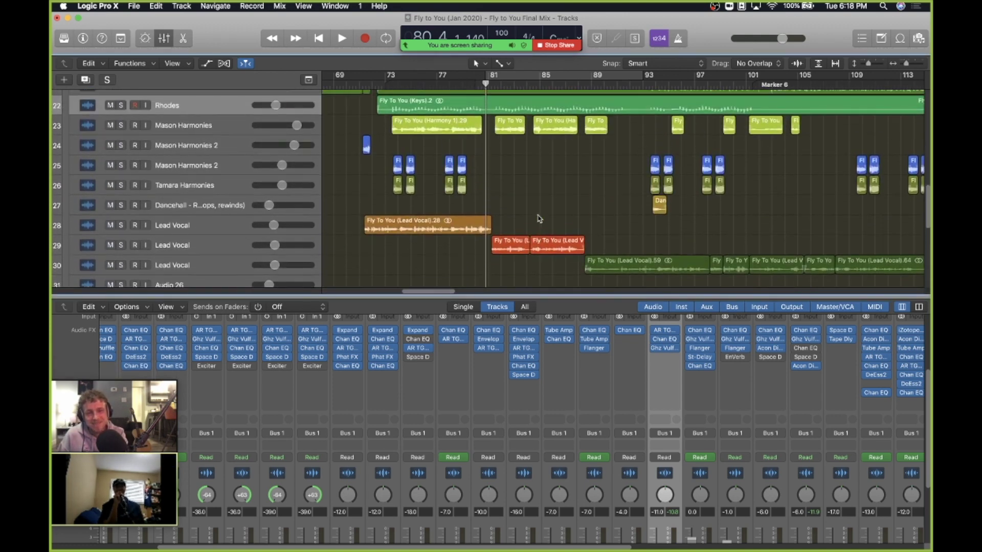
{"action": "scroll", "coordinate": [604, 202], "scroll_direction": "right", "scroll_amount": 4}
{"action": "scroll", "coordinate": [603, 202], "scroll_direction": "up", "scroll_amount": 3}
{"action": "scroll", "coordinate": [604, 202], "scroll_direction": "up", "scroll_amount": 3}
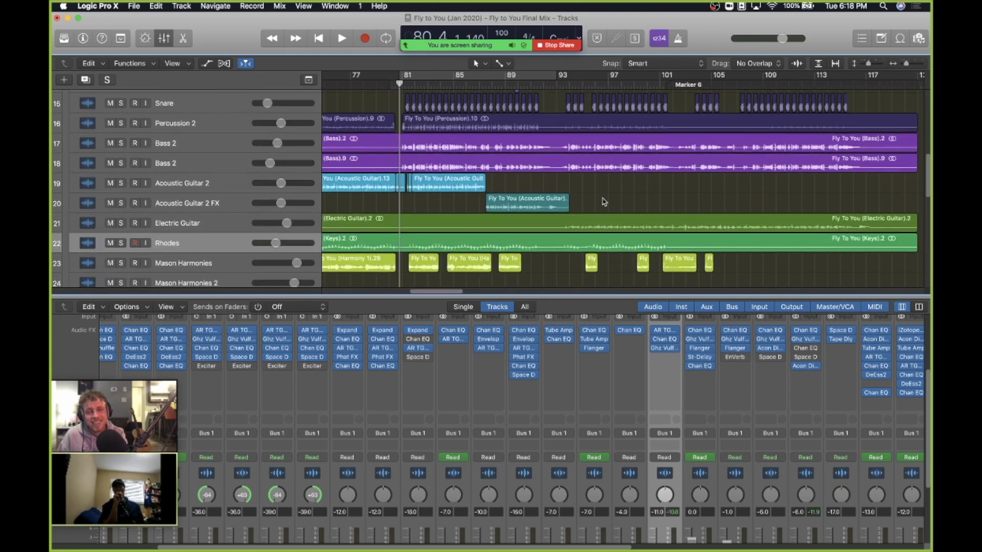
{"action": "scroll", "coordinate": [603, 202], "scroll_direction": "left", "scroll_amount": 4}
{"action": "scroll", "coordinate": [604, 202], "scroll_direction": "down", "scroll_amount": 3}
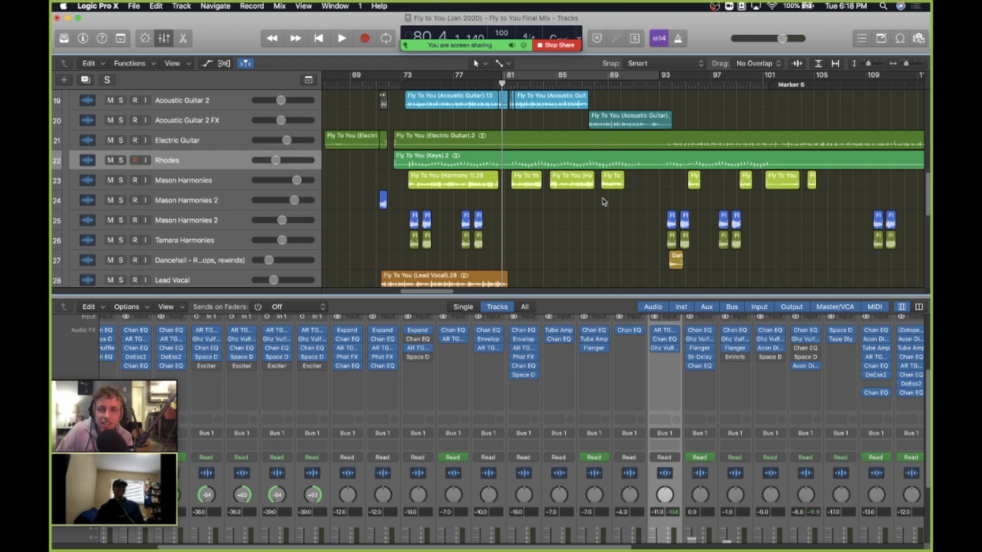
{"action": "scroll", "coordinate": [604, 202], "scroll_direction": "right", "scroll_amount": 3}
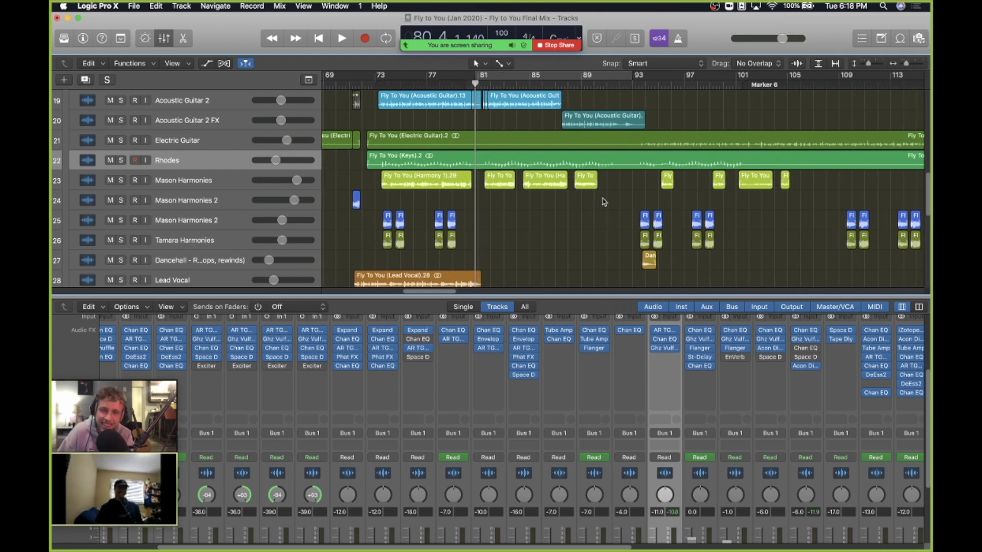
Step: Hide the mixer and place the playhead at bar 71, beat 3
{"action": "left_click", "coordinate": [164, 40]}
{"action": "scroll", "coordinate": [550, 213], "scroll_direction": "down", "scroll_amount": 2}
{"action": "scroll", "coordinate": [550, 213], "scroll_direction": "up", "scroll_amount": 2}
{"action": "scroll", "coordinate": [481, 223], "scroll_direction": "left", "scroll_amount": 5}
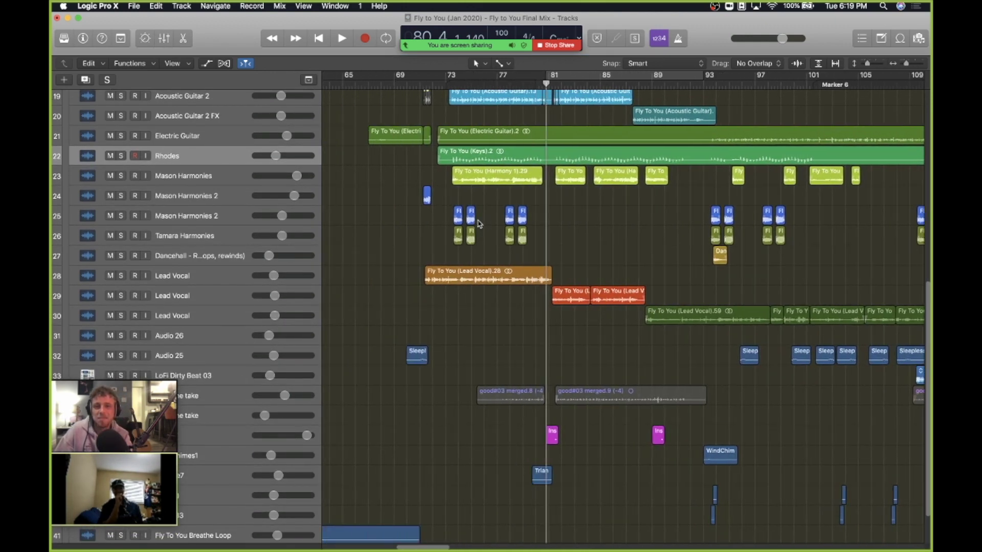
{"action": "left_click", "coordinate": [426, 82]}
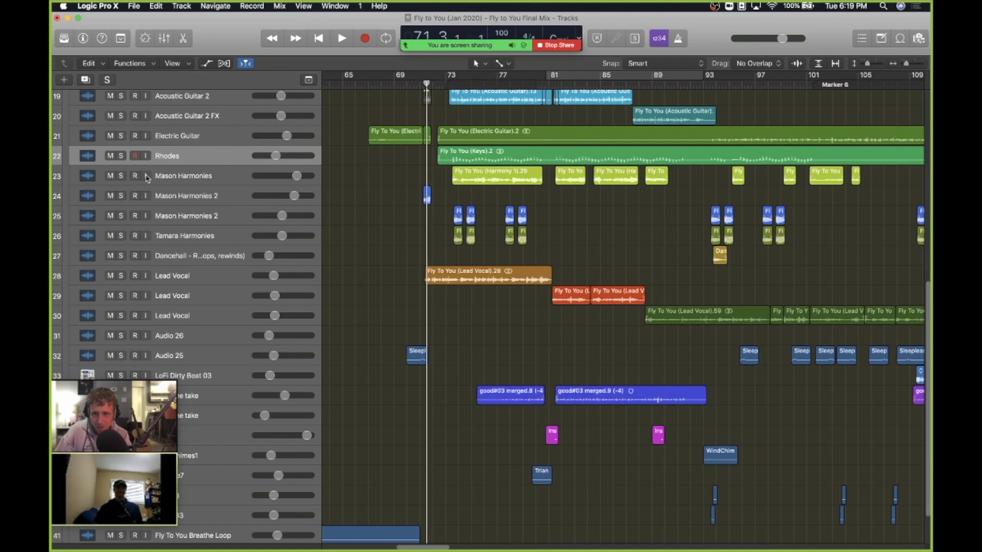
Step: Solo and select harmonies track 23, and solo Lead Vocal track 28 with it
{"action": "left_click", "coordinate": [121, 176]}
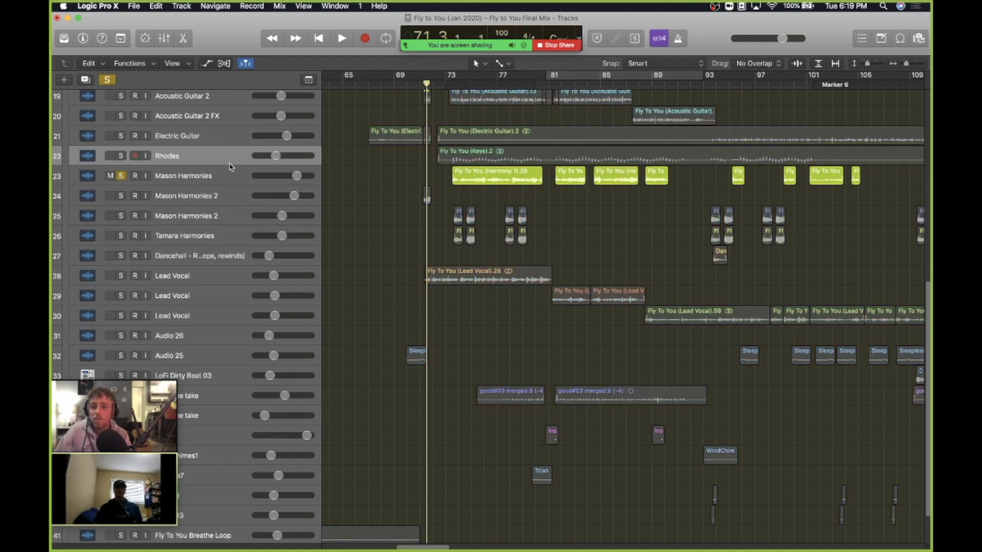
{"action": "left_click", "coordinate": [195, 175]}
{"action": "scroll", "coordinate": [434, 140], "scroll_direction": "up", "scroll_amount": 2}
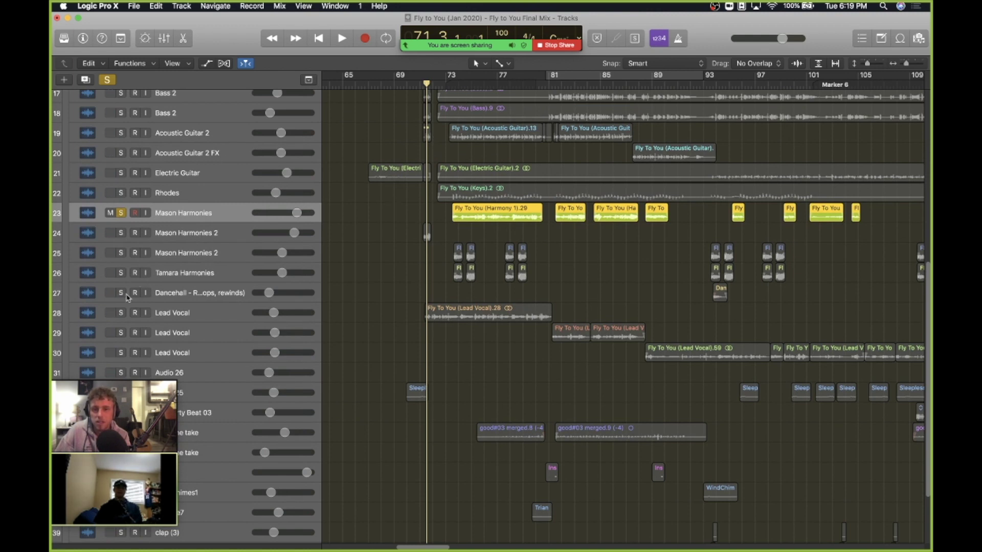
{"action": "left_click", "coordinate": [120, 313]}
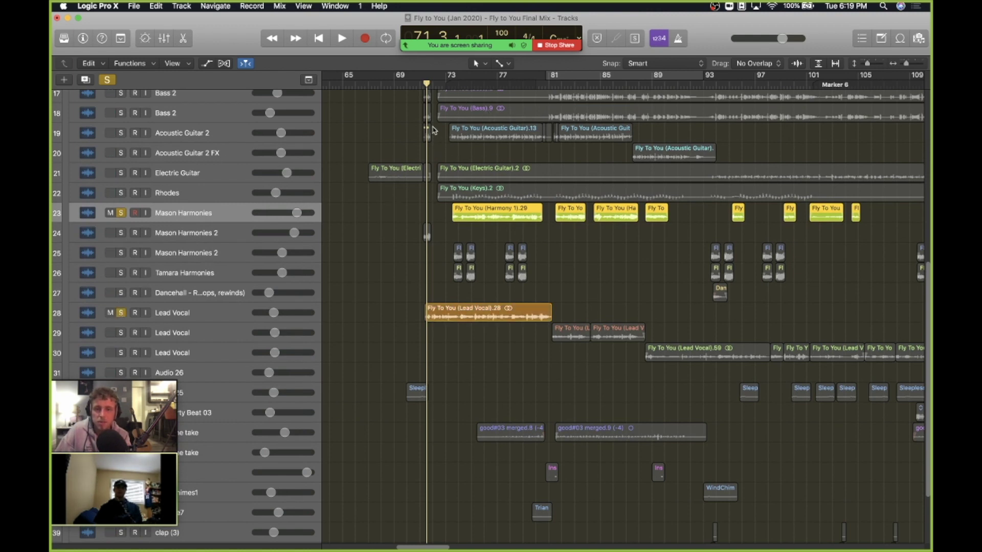
Step: Start playback from bar 71, beat 3, and solo Lead Vocal tracks 29 and 30 as well
{"action": "key", "text": "space"}
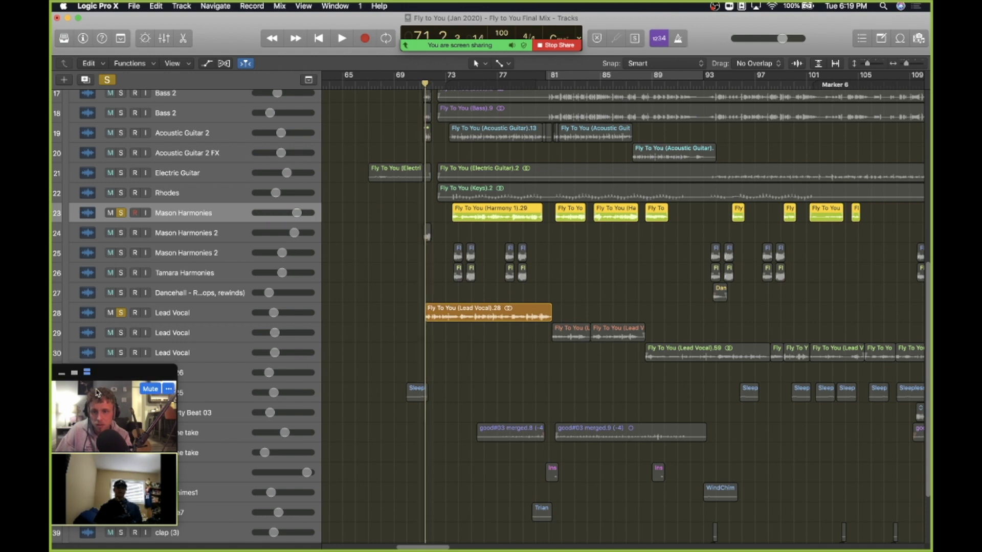
{"action": "left_click", "coordinate": [120, 333]}
{"action": "left_click", "coordinate": [121, 352]}
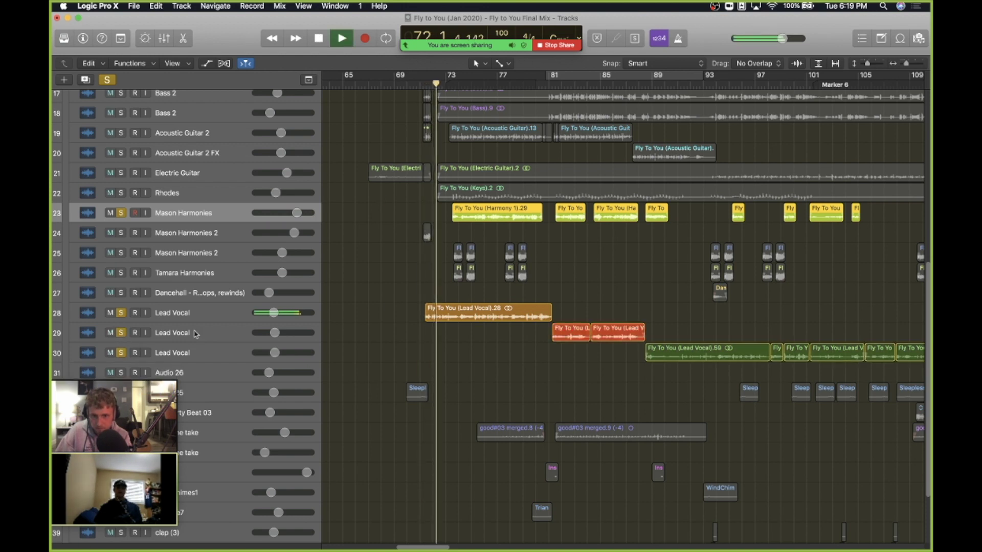
{"action": "scroll", "coordinate": [406, 290], "scroll_direction": "right", "scroll_amount": 3}
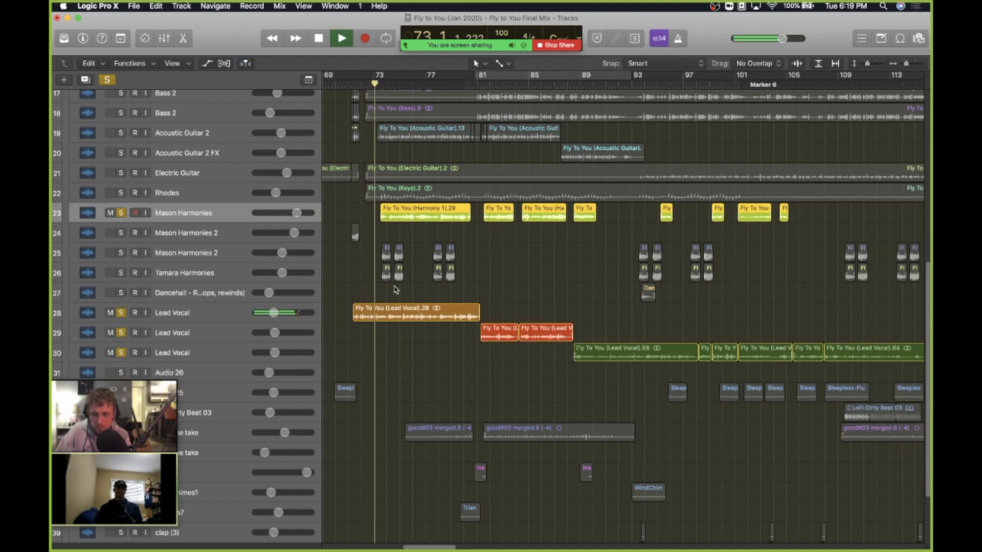
Step: Compare the harmonies with and without Lead Vocal track 28 by toggling its solo during playback, and stop playback
{"action": "left_click", "coordinate": [121, 313]}
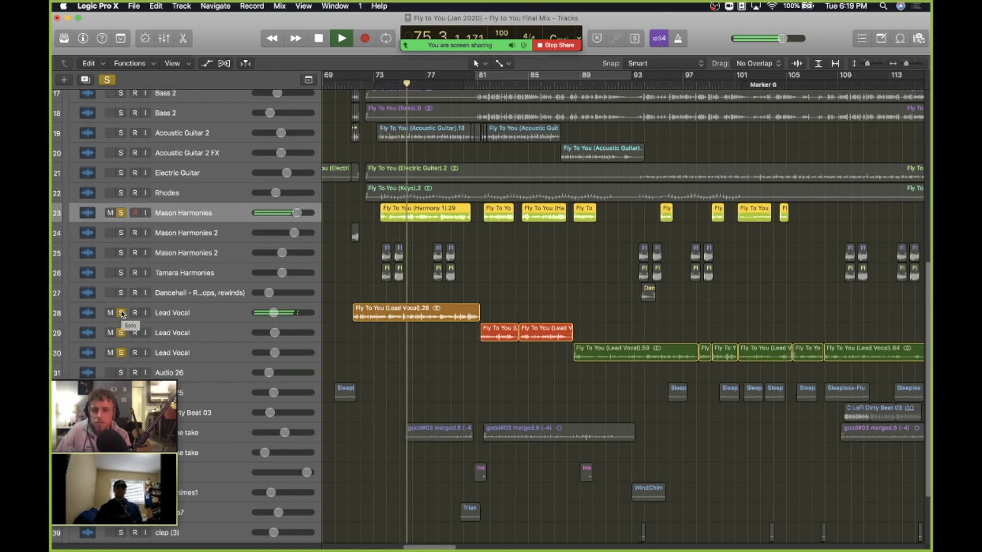
{"action": "left_click", "coordinate": [122, 313]}
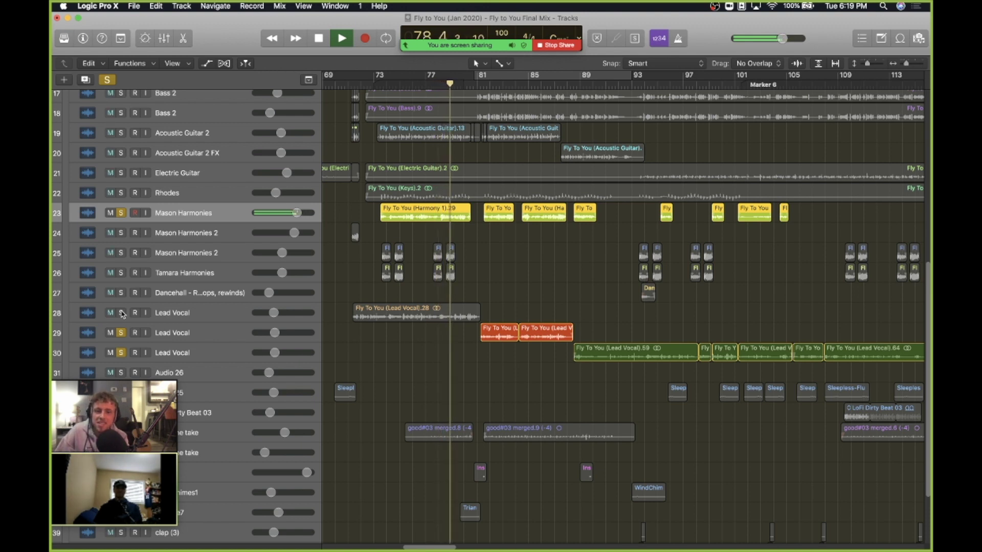
{"action": "key", "text": "space"}
{"action": "left_click", "coordinate": [121, 313]}
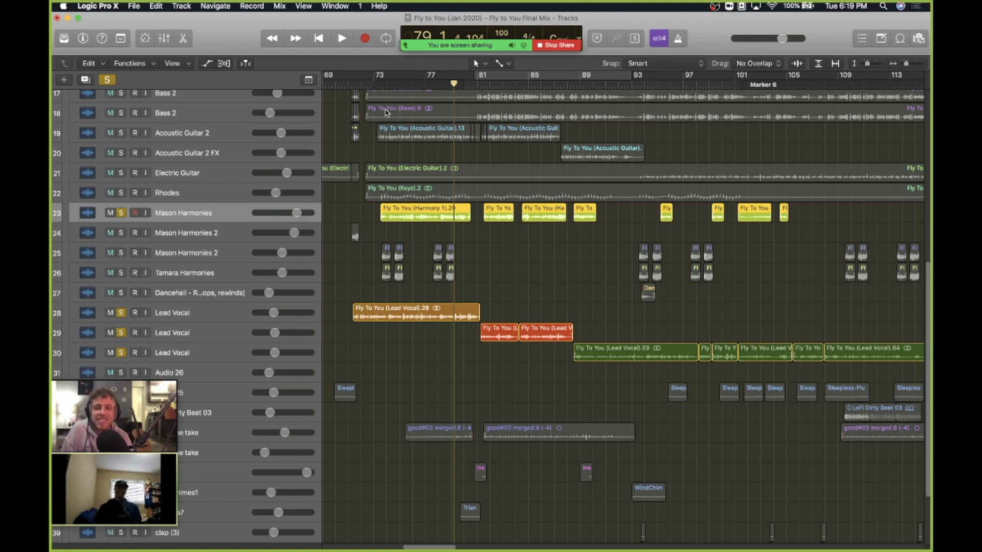
Step: Play the soloed vocals from bar 77, briefly adding the Electric Guitar solo and then the Acoustic Guitar 2 solo
{"action": "left_click_drag", "start_coordinate": [384, 84], "coordinate": [424, 86]}
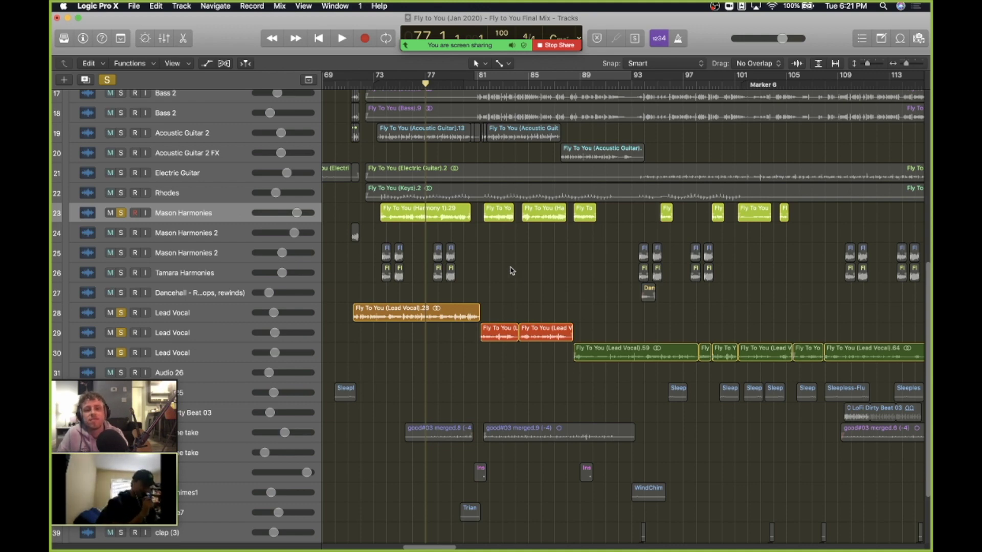
{"action": "scroll", "coordinate": [480, 155], "scroll_direction": "right", "scroll_amount": 5}
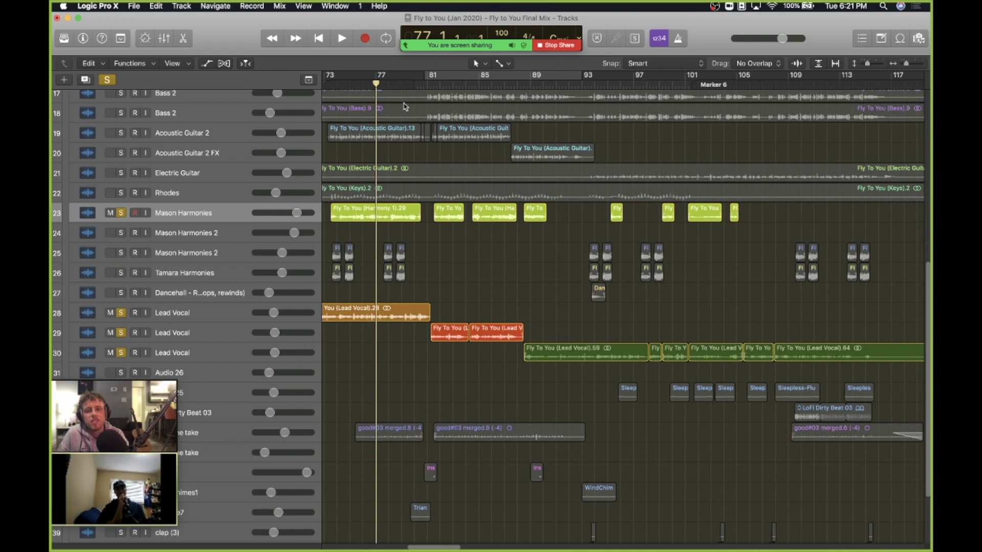
{"action": "key", "text": "space"}
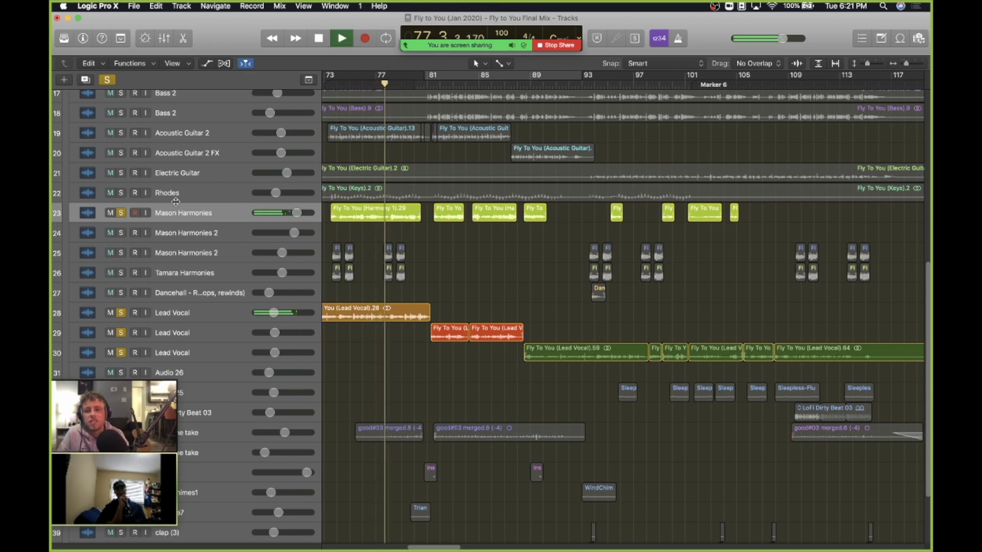
{"action": "left_click", "coordinate": [121, 173]}
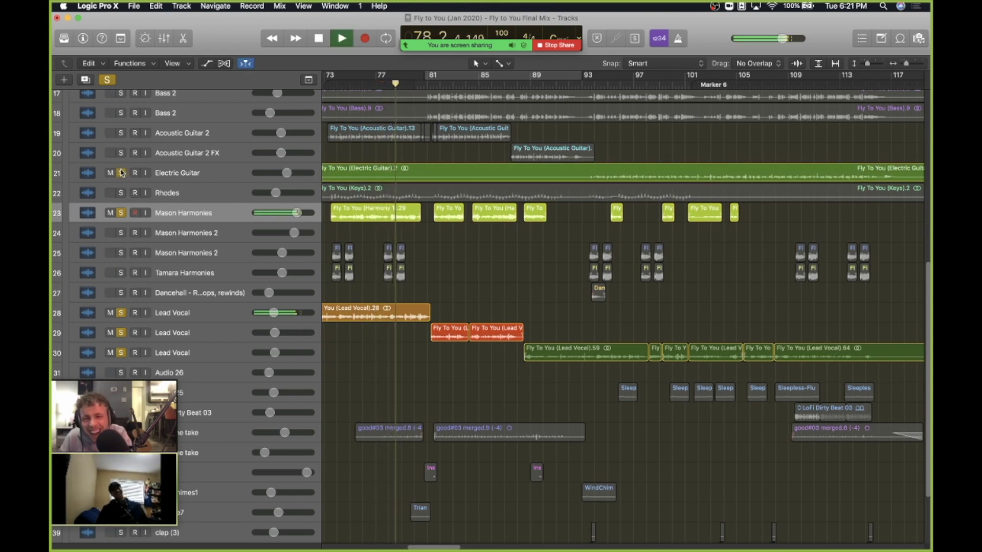
{"action": "left_click", "coordinate": [121, 173]}
{"action": "left_click", "coordinate": [121, 133]}
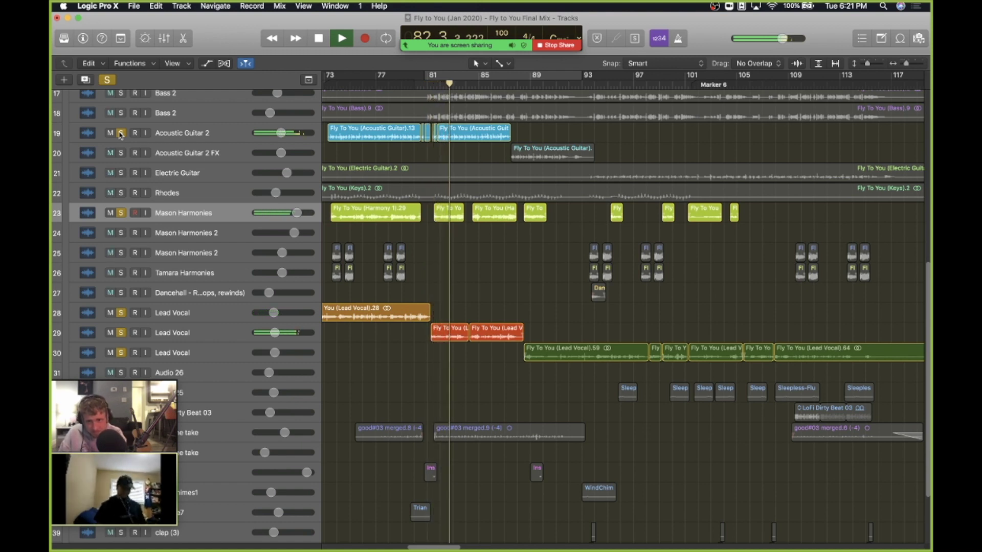
{"action": "left_click", "coordinate": [121, 134]}
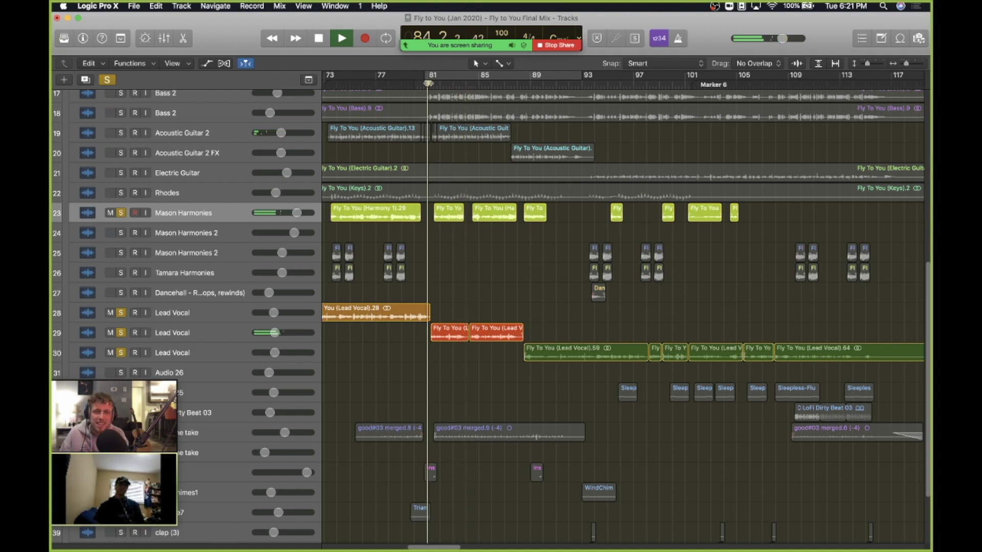
Step: Compare the harmonies with and without Lead Vocal track 29 from bar 81 by toggling its solo during playback
{"action": "left_click", "coordinate": [122, 333]}
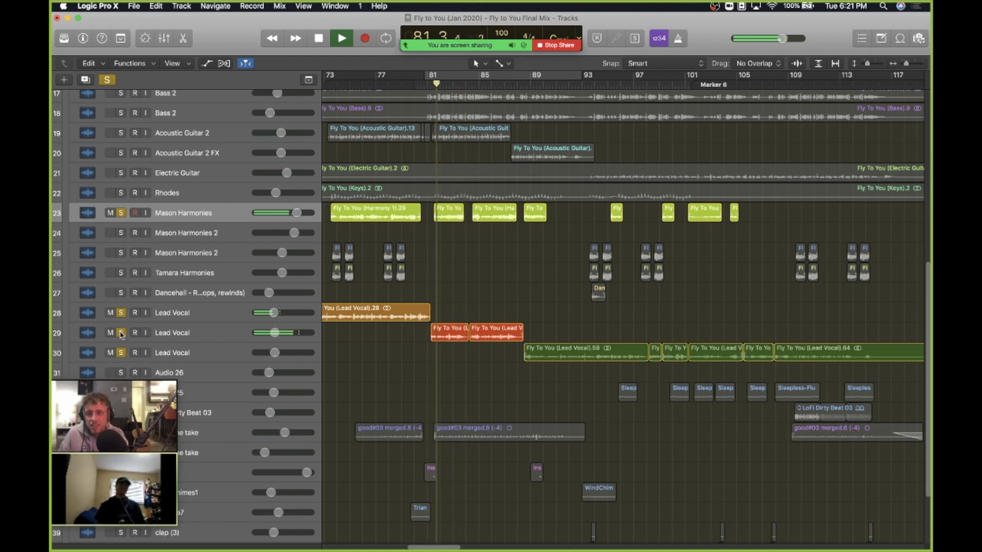
{"action": "left_click", "coordinate": [122, 333]}
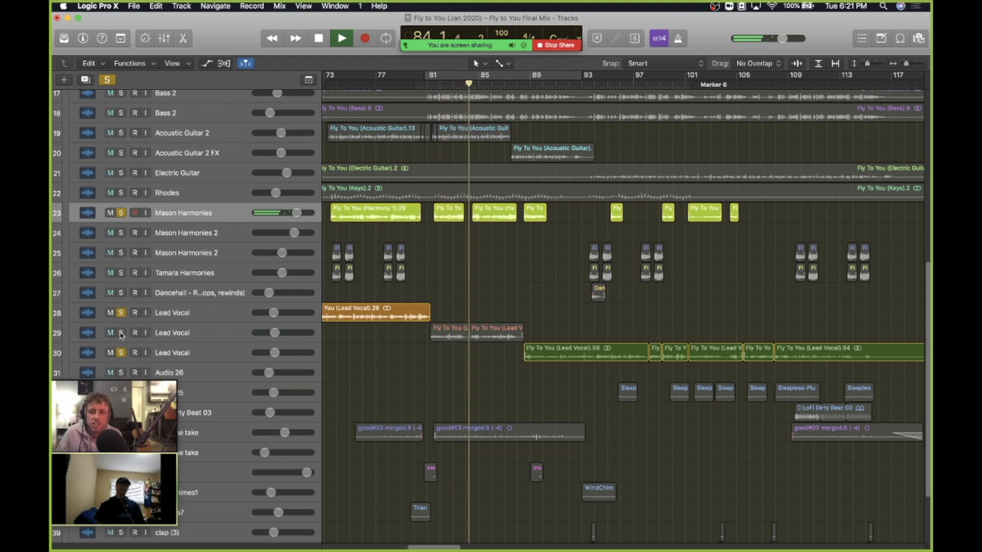
{"action": "left_click", "coordinate": [121, 333]}
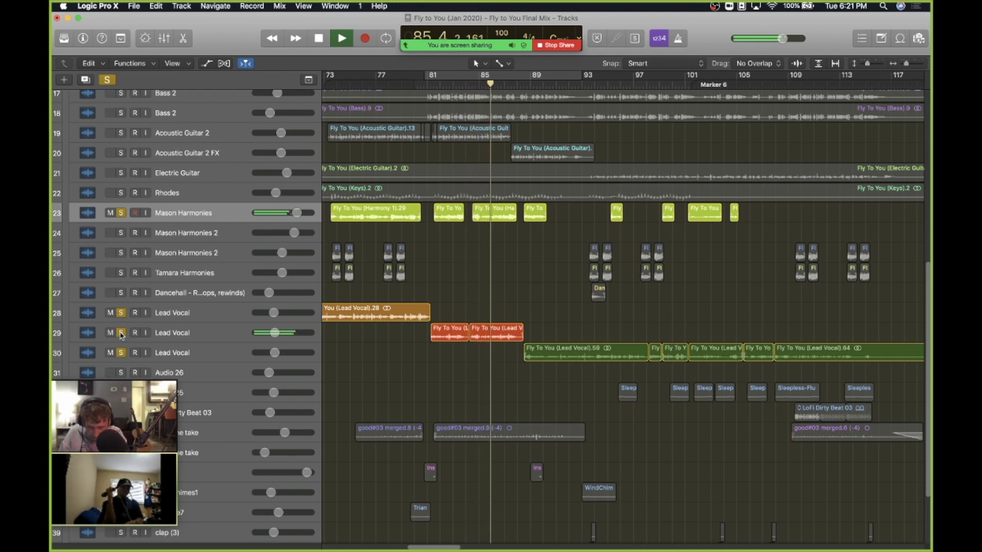
{"action": "left_click", "coordinate": [121, 333]}
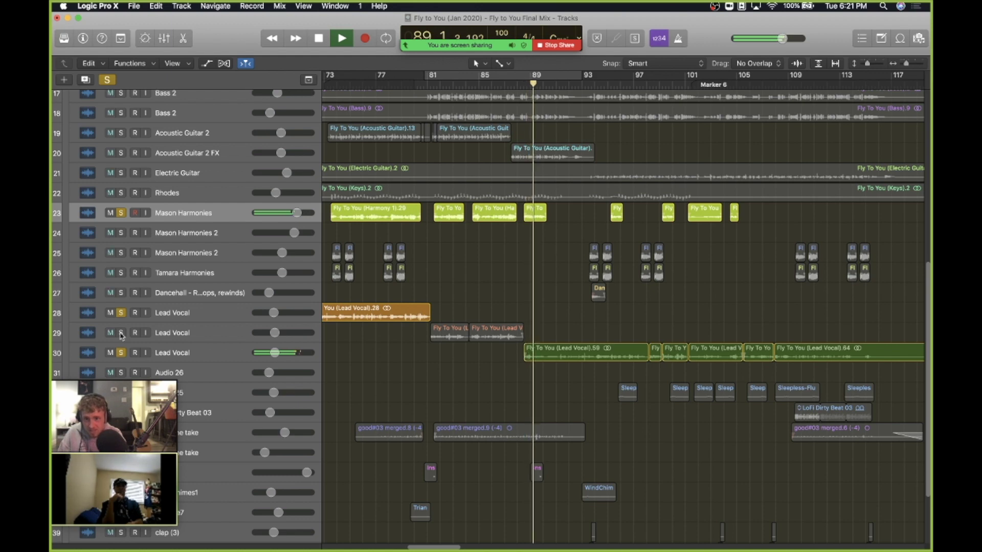
{"action": "left_click", "coordinate": [121, 334]}
Step: Stop playback and turn off the solos on Lead Vocal tracks 28 to 30 and harmonies track 23
{"action": "scroll", "coordinate": [458, 266], "scroll_direction": "right", "scroll_amount": 3}
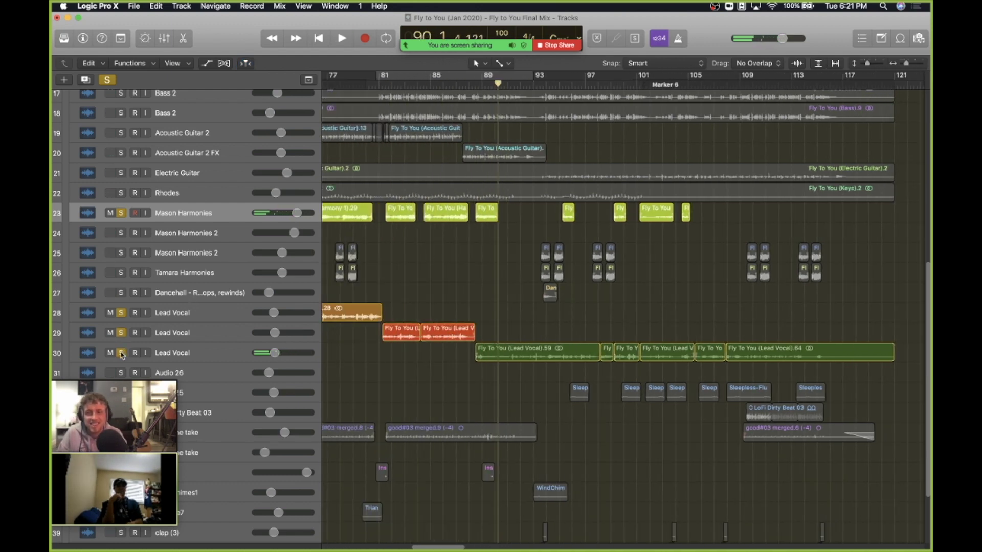
{"action": "left_click_drag", "start_coordinate": [121, 354], "coordinate": [125, 198]}
{"action": "left_click", "coordinate": [121, 212]}
Step: Move the video call window clear of the lower track names and select the Triangle7 track
{"action": "scroll", "coordinate": [469, 236], "scroll_direction": "left", "scroll_amount": 3}
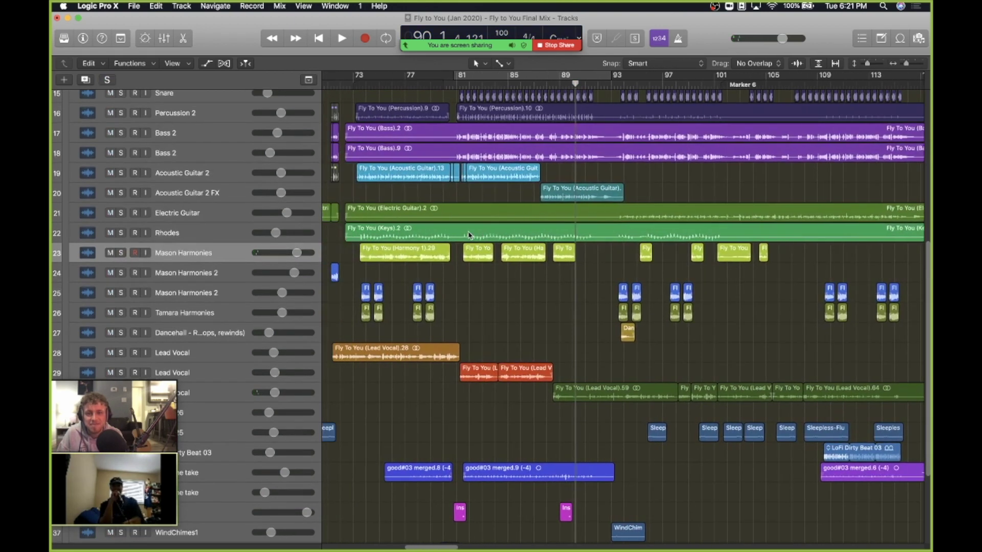
{"action": "scroll", "coordinate": [520, 302], "scroll_direction": "down", "scroll_amount": 5}
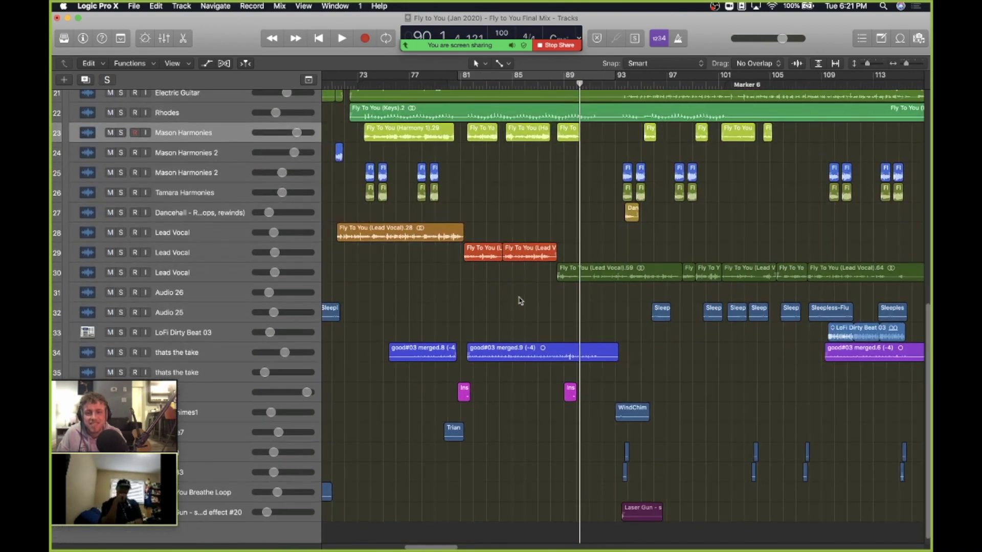
{"action": "scroll", "coordinate": [527, 383], "scroll_direction": "left", "scroll_amount": 5}
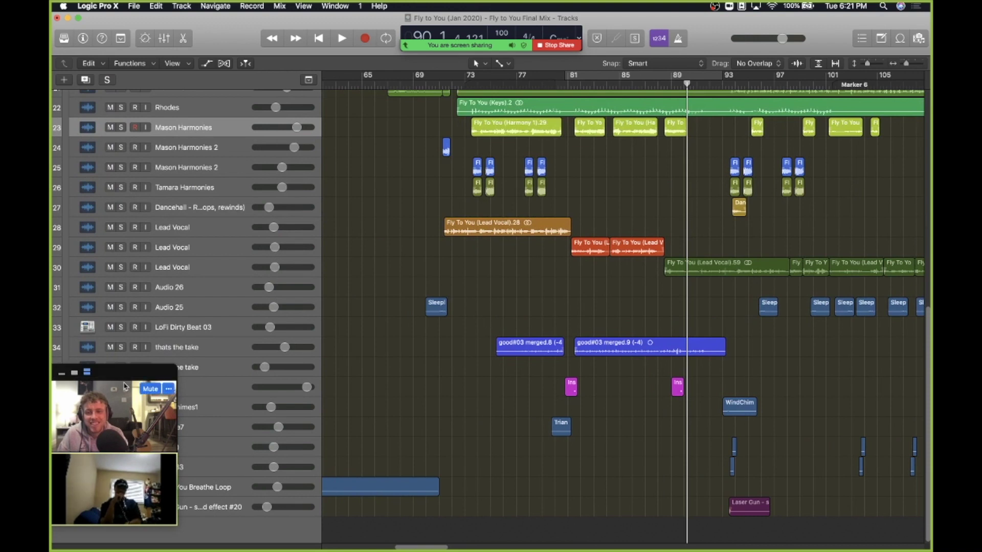
{"action": "left_click_drag", "start_coordinate": [113, 372], "coordinate": [102, 455]}
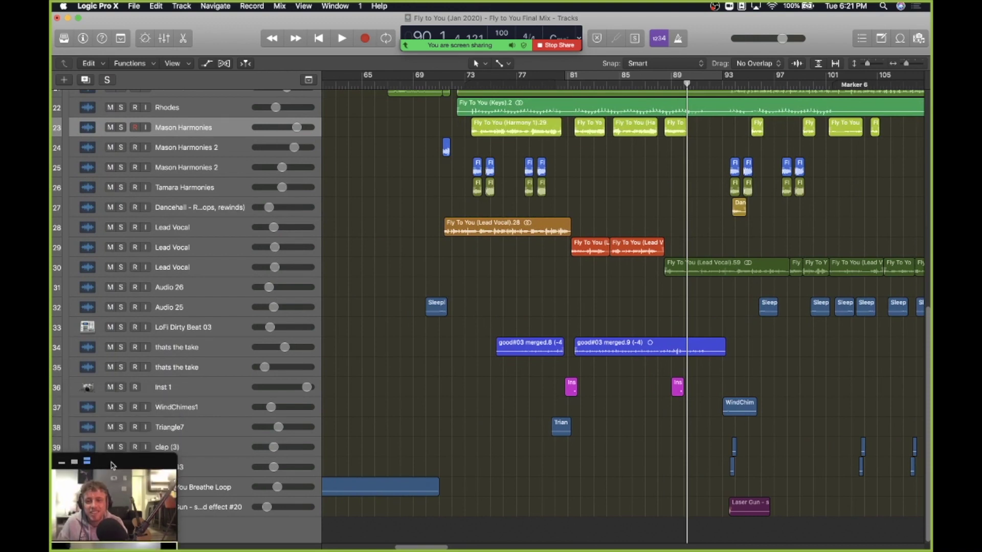
{"action": "left_click", "coordinate": [210, 431]}
Step: Audition Triangle7 from bar 78, beat 3, in the full mix and soloed, and turn its solo off again
{"action": "left_click_drag", "start_coordinate": [559, 82], "coordinate": [534, 83]}
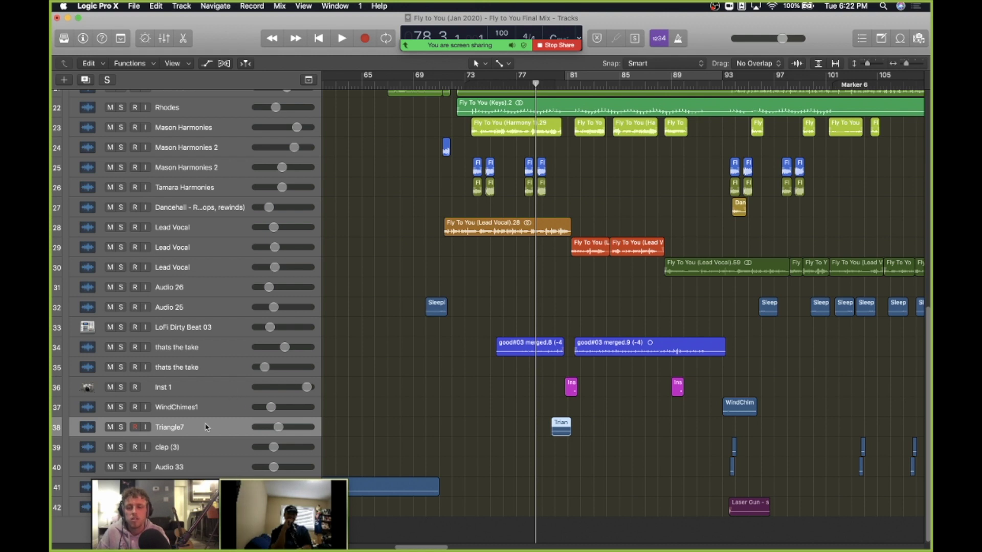
{"action": "scroll", "coordinate": [465, 428], "scroll_direction": "up", "scroll_amount": 3}
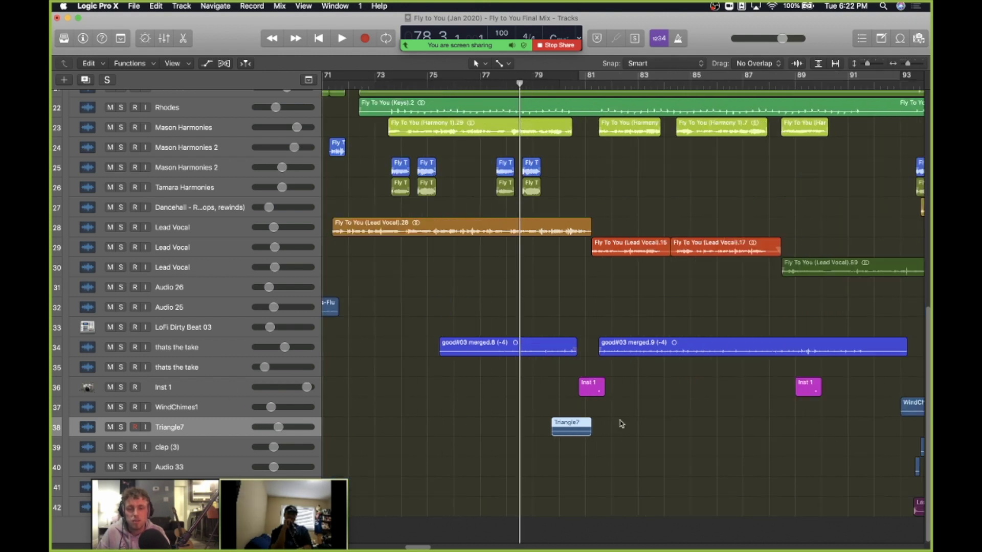
{"action": "scroll", "coordinate": [568, 245], "scroll_direction": "right", "scroll_amount": 2}
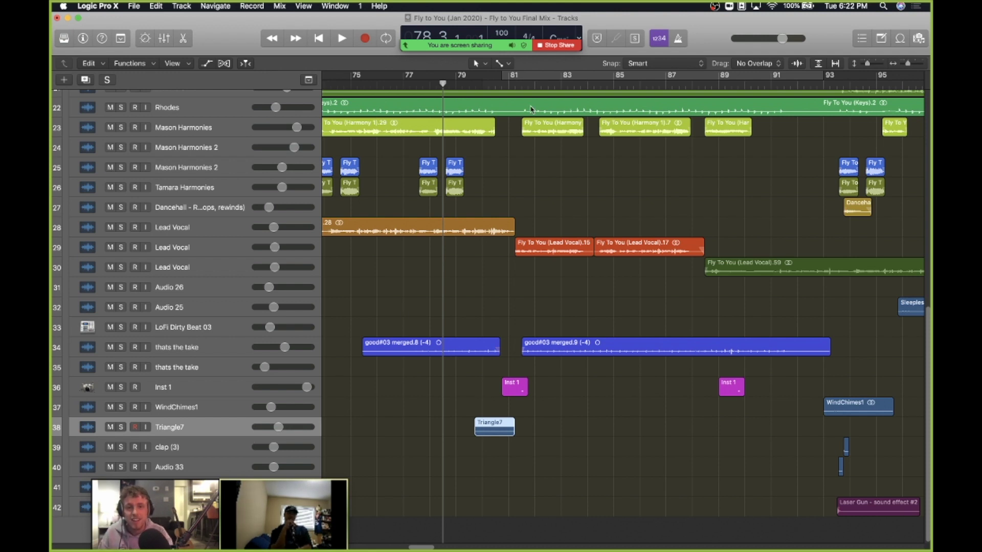
{"action": "left_click", "coordinate": [486, 86]}
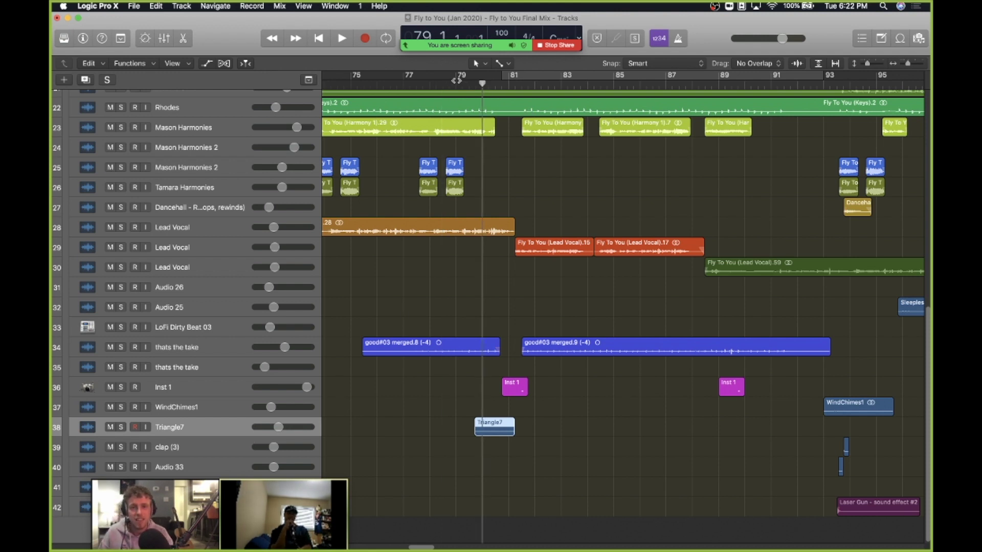
{"action": "left_click", "coordinate": [442, 82]}
{"action": "key", "text": "space"}
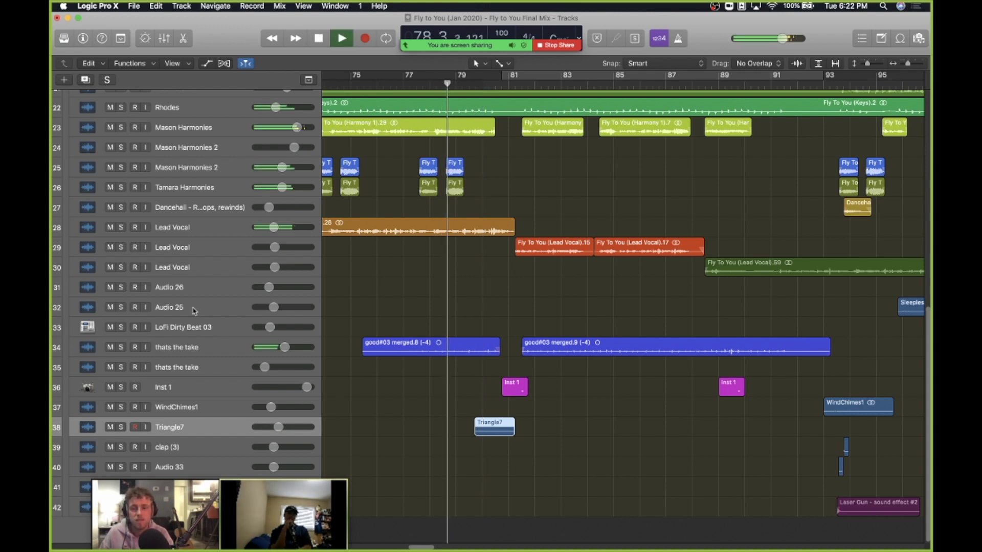
{"action": "left_click", "coordinate": [121, 427]}
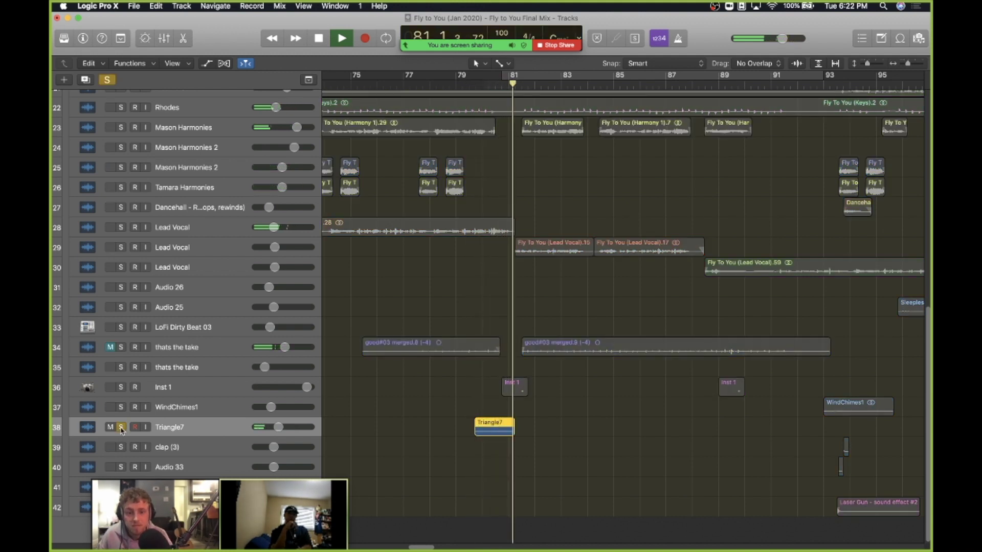
{"action": "left_click", "coordinate": [121, 427]}
{"action": "key", "text": "space"}
Step: Play the full mix from bar 79, beat 3, to bar 81, beat 3
{"action": "left_click", "coordinate": [469, 85]}
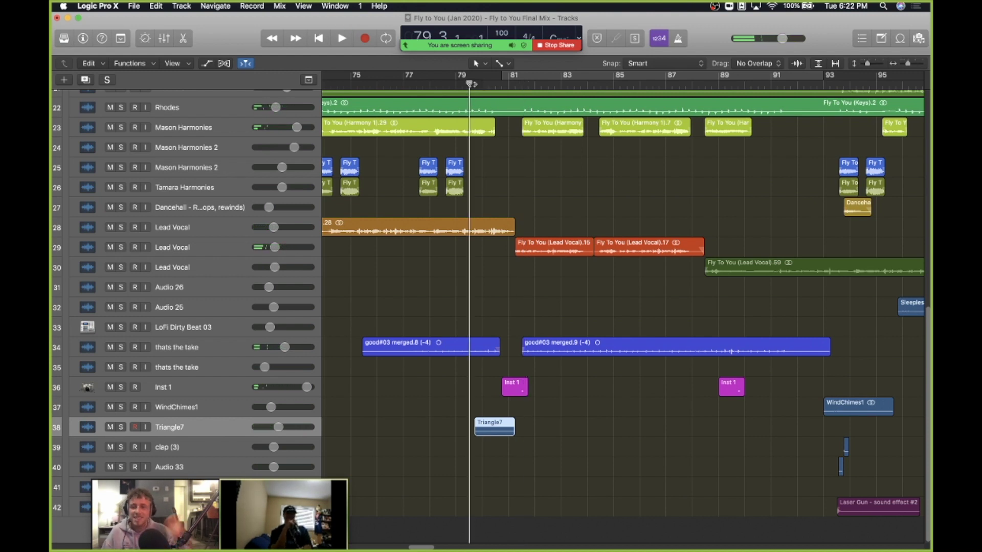
{"action": "key", "text": "space"}
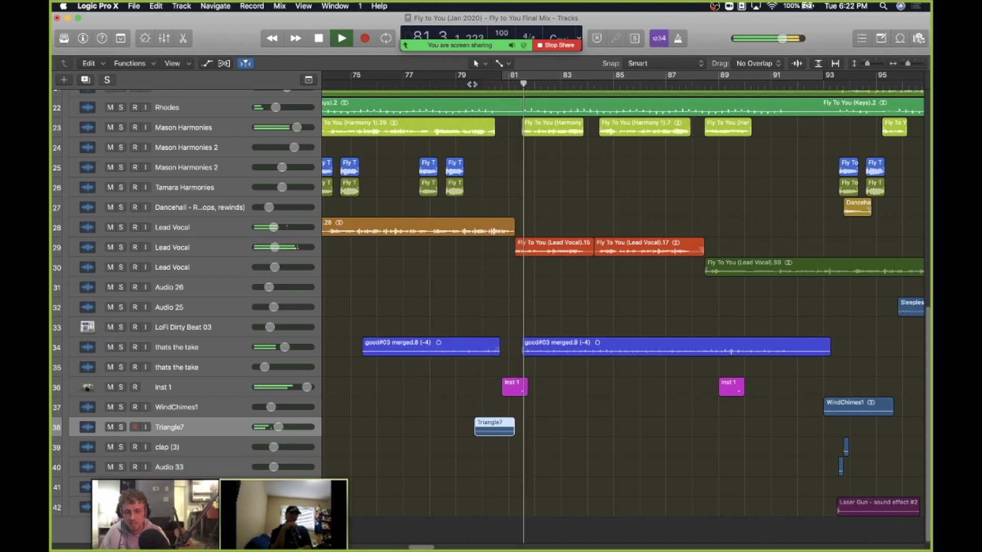
{"action": "key", "text": "space"}
Step: Examine the arrangement across bars 79 to 109, from the Audio 49 track down to the Laser Gun sound effect track
{"action": "scroll", "coordinate": [723, 238], "scroll_direction": "right", "scroll_amount": 5}
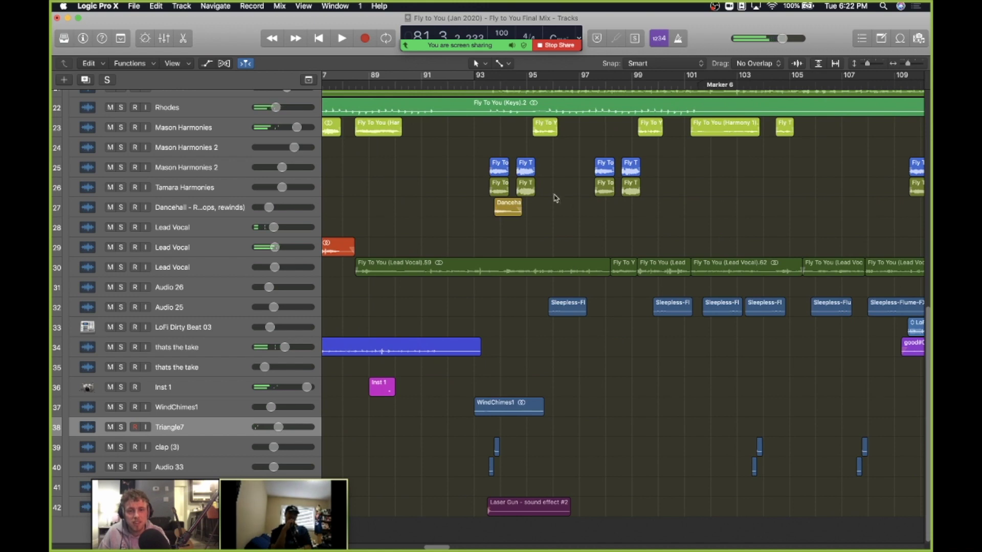
{"action": "scroll", "coordinate": [526, 182], "scroll_direction": "up", "scroll_amount": 5}
{"action": "scroll", "coordinate": [529, 183], "scroll_direction": "left", "scroll_amount": 5}
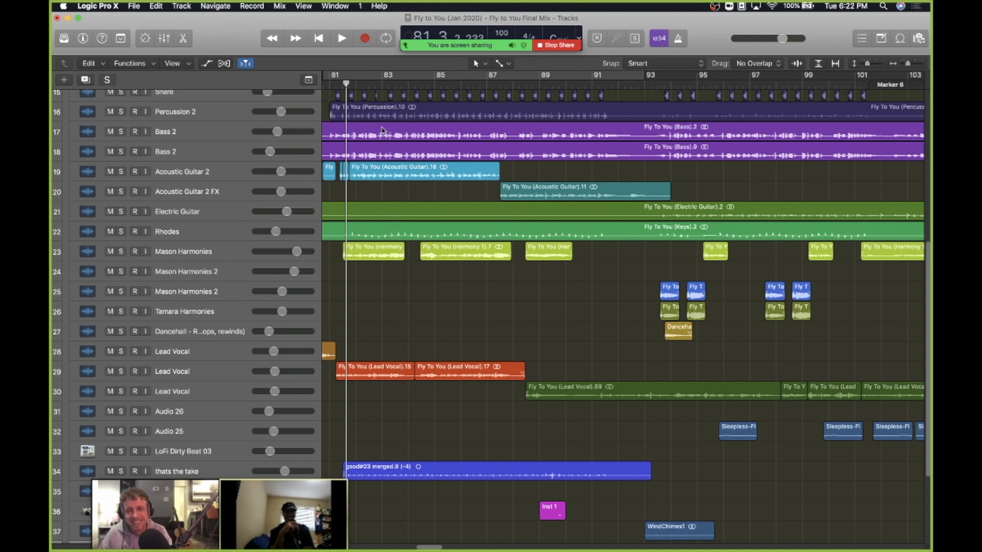
{"action": "scroll", "coordinate": [383, 130], "scroll_direction": "down", "scroll_amount": 4}
{"action": "scroll", "coordinate": [490, 244], "scroll_direction": "left", "scroll_amount": 2}
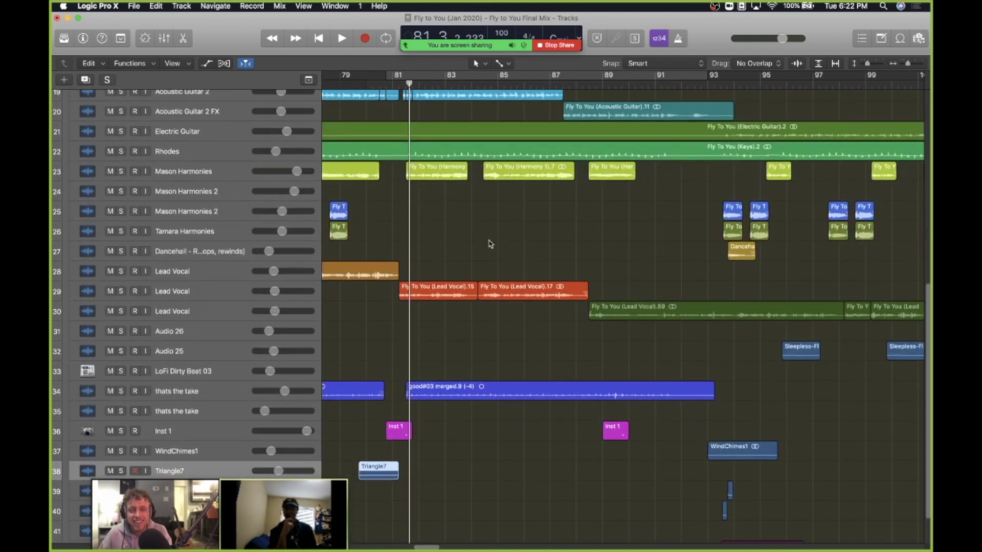
{"action": "scroll", "coordinate": [524, 278], "scroll_direction": "right", "scroll_amount": 8}
{"action": "scroll", "coordinate": [527, 279], "scroll_direction": "down", "scroll_amount": 4}
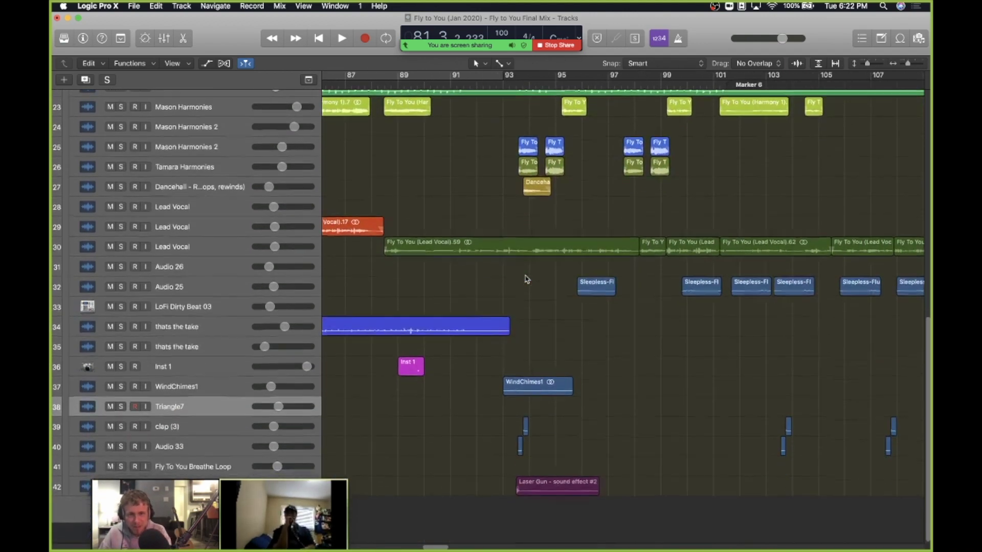
{"action": "scroll", "coordinate": [526, 279], "scroll_direction": "up", "scroll_amount": 11}
{"action": "scroll", "coordinate": [463, 178], "scroll_direction": "right", "scroll_amount": 1}
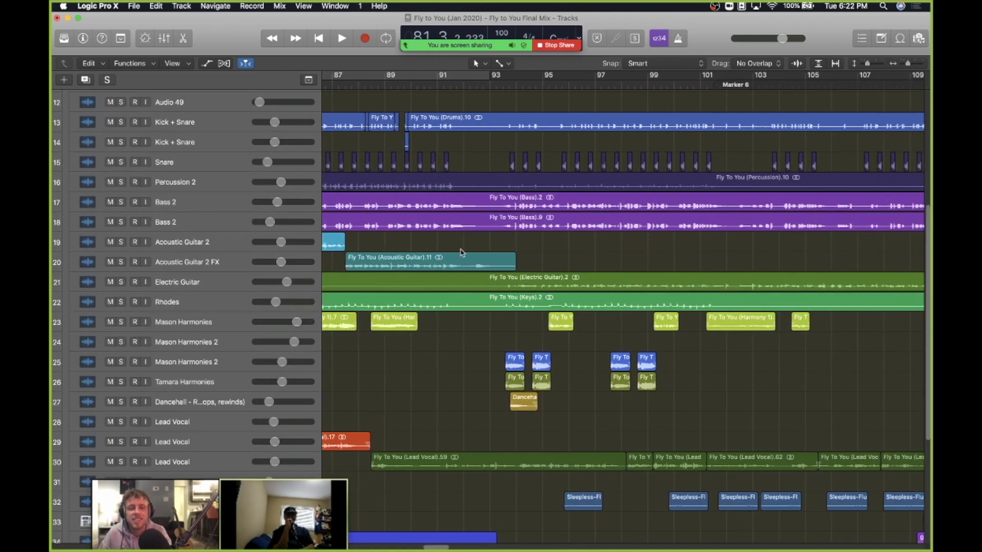
Step: Solo the Audio 25 track and audition its first Sleepless region from bar 95, beat 4, to bar 97
{"action": "scroll", "coordinate": [462, 252], "scroll_direction": "down", "scroll_amount": 7}
{"action": "left_click", "coordinate": [174, 367]}
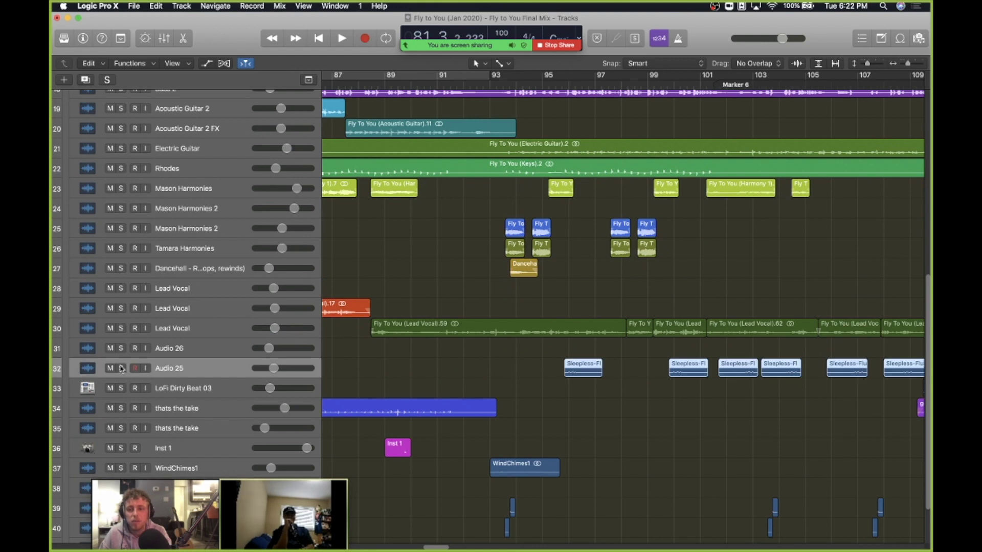
{"action": "left_click", "coordinate": [121, 368]}
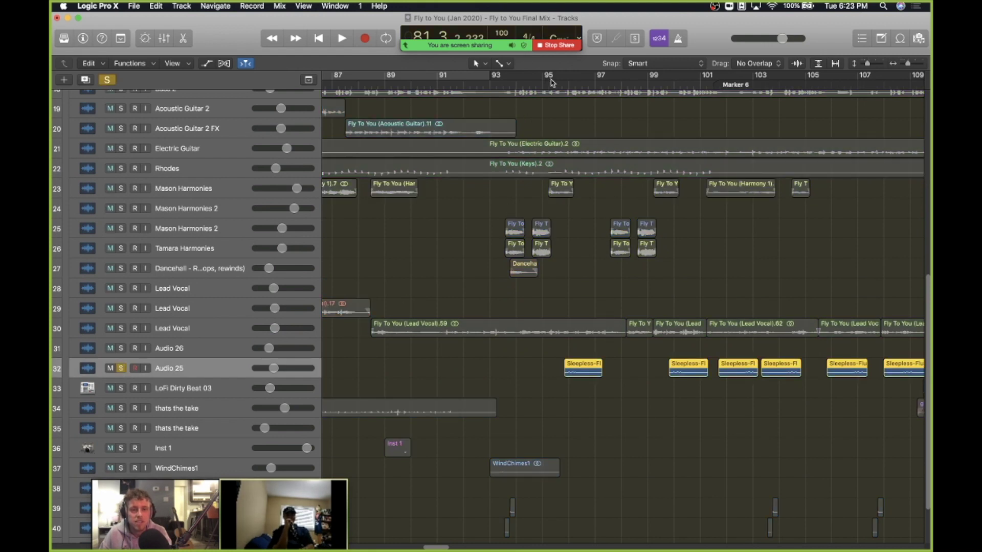
{"action": "mouse_move", "coordinate": [553, 82]}
{"action": "left_mouse_down"}
{"action": "mouse_move", "coordinate": [568, 77]}
{"action": "mouse_move", "coordinate": [560, 75]}
{"action": "left_mouse_up"}
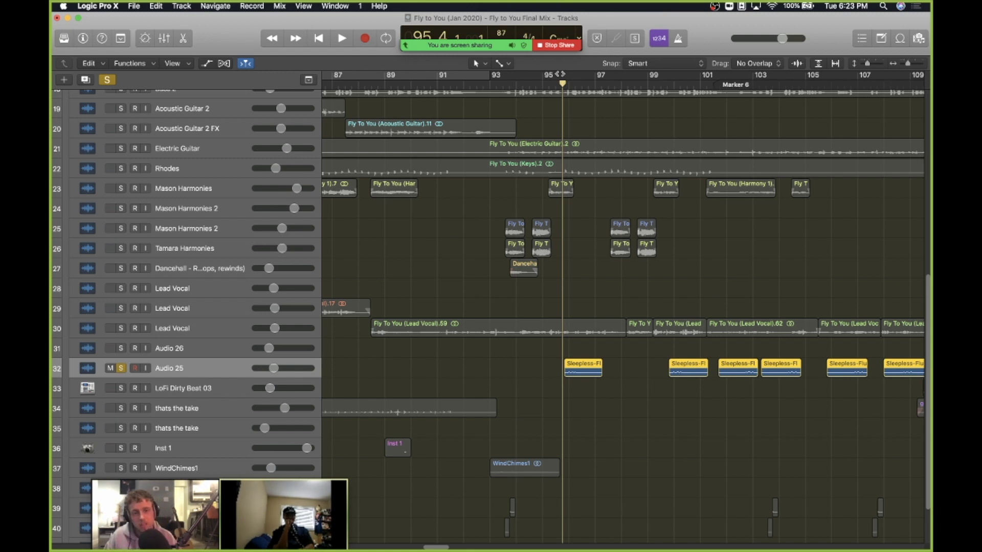
{"action": "key", "text": "space"}
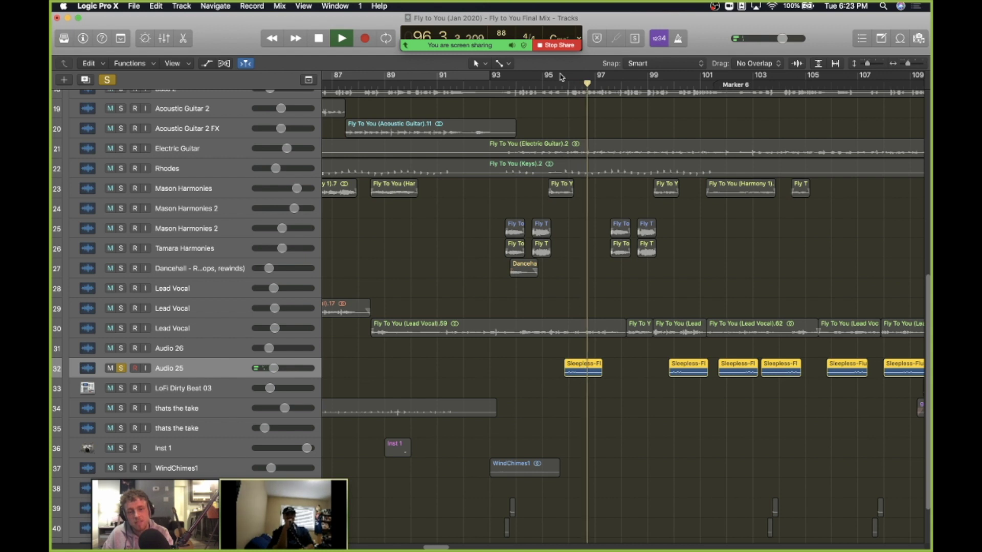
{"action": "key", "text": "space"}
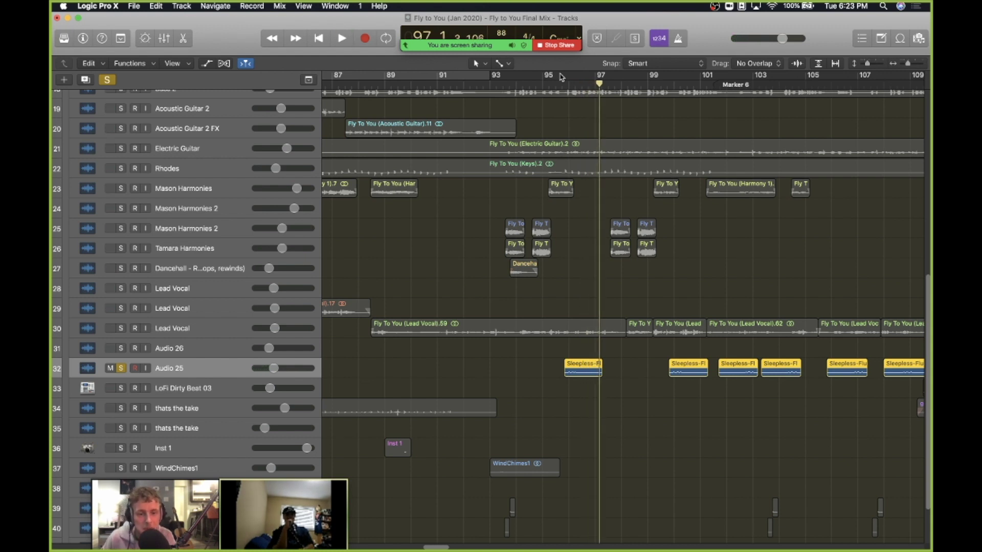
Step: Audition the second Sleepless region on Audio 25 from bar 99, beat 4, to bar 101 and turn the track's solo off
{"action": "left_click", "coordinate": [660, 82]}
{"action": "left_click_drag", "start_coordinate": [662, 82], "coordinate": [667, 82]}
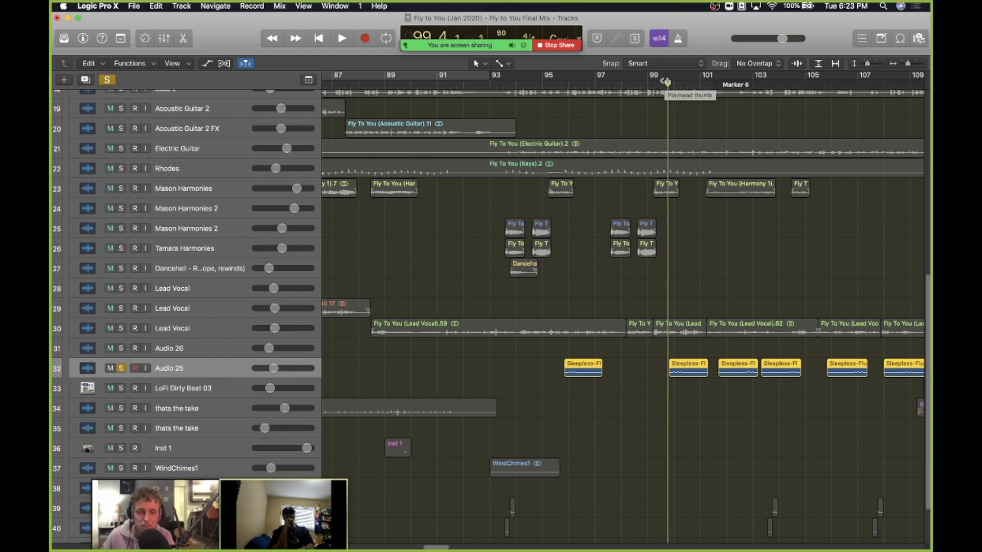
{"action": "key", "text": "space"}
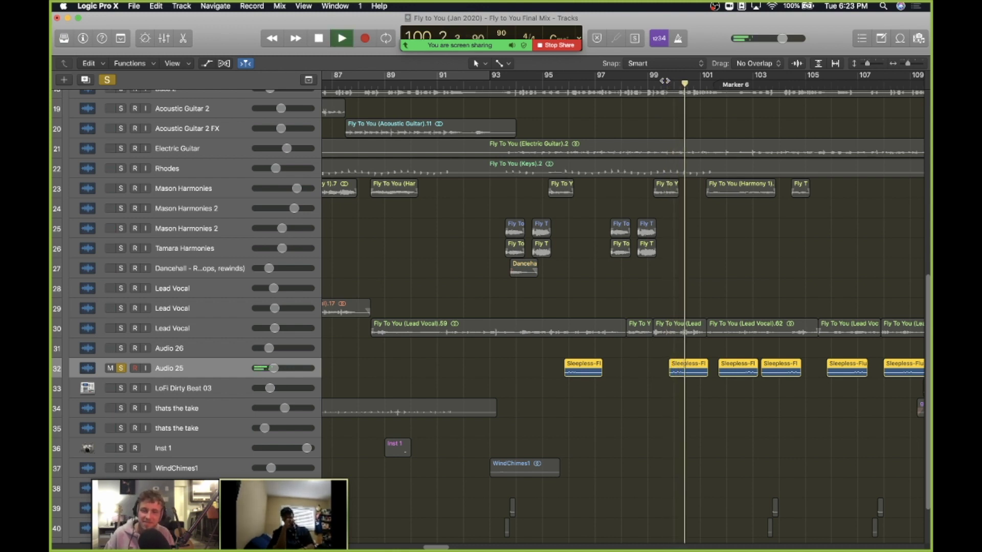
{"action": "key", "text": "space"}
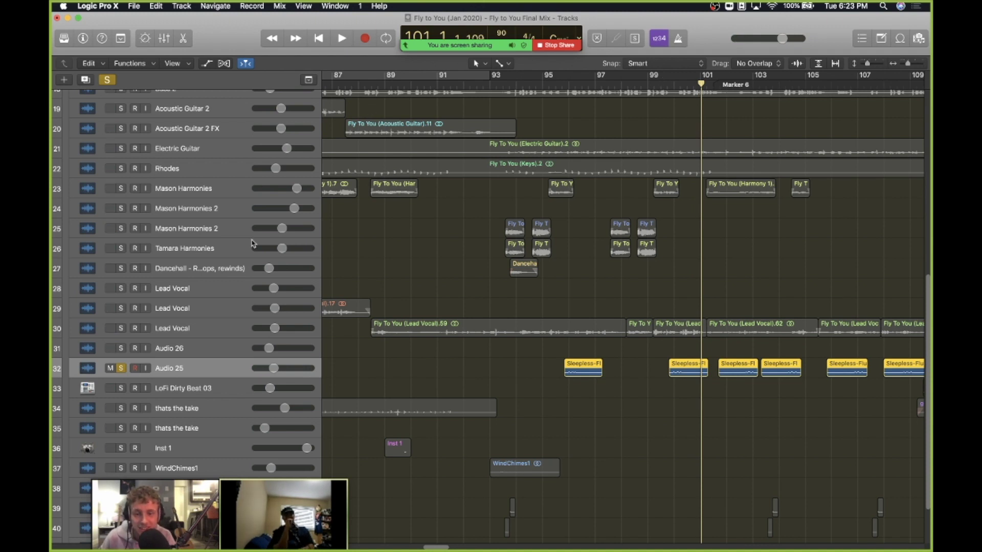
{"action": "left_click", "coordinate": [132, 368]}
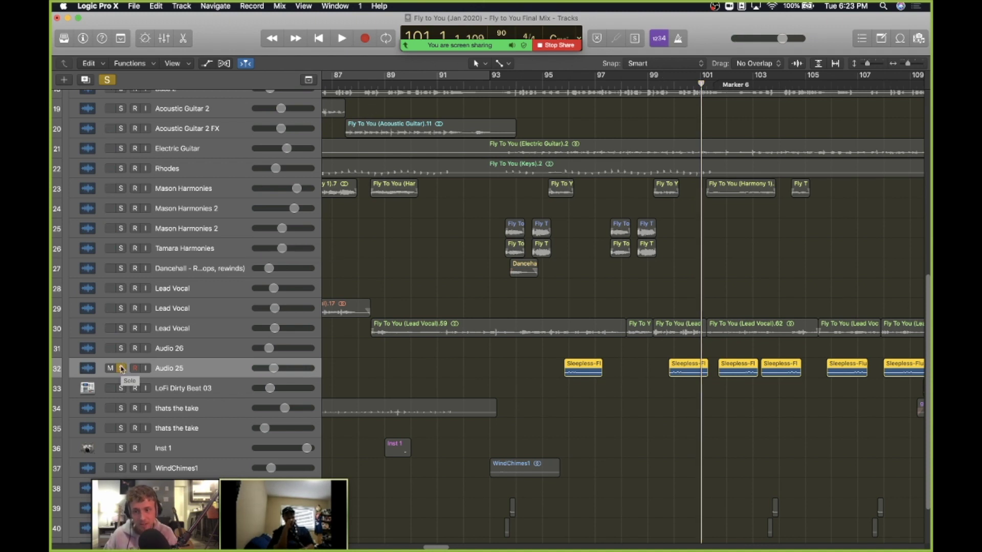
{"action": "left_click", "coordinate": [122, 369]}
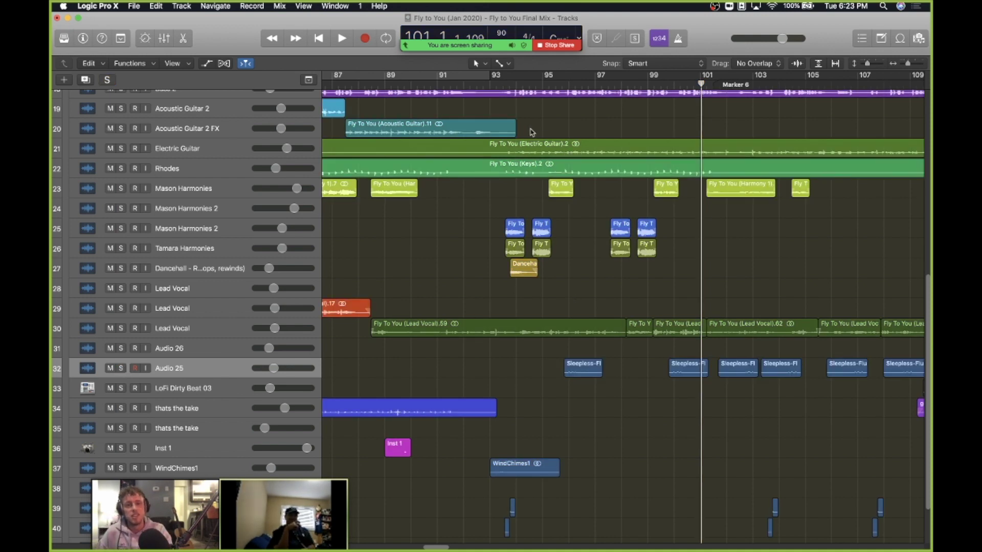
Step: Play the full mix from bar 92, beat 4, and briefly solo the Dancehall track over its region
{"action": "left_click", "coordinate": [484, 83]}
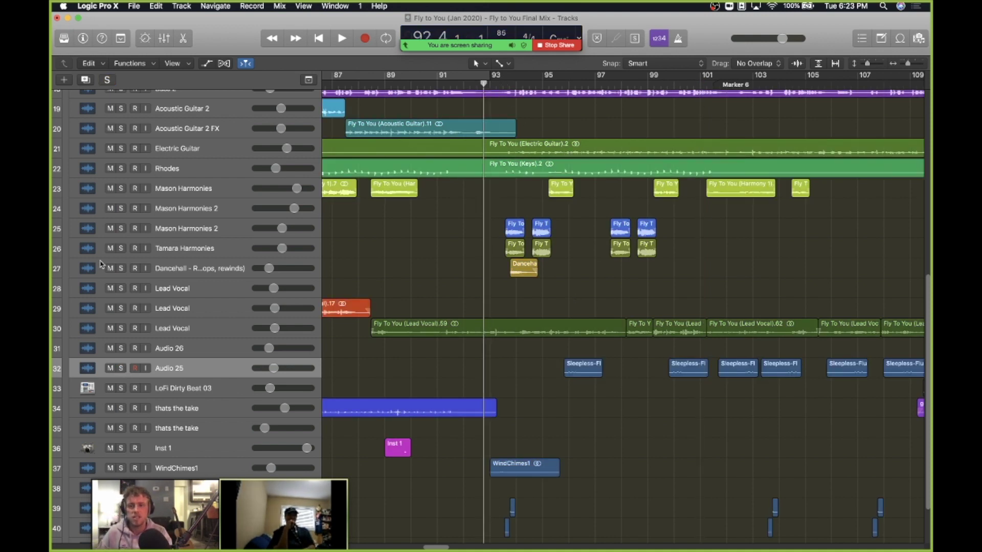
{"action": "key", "text": "space"}
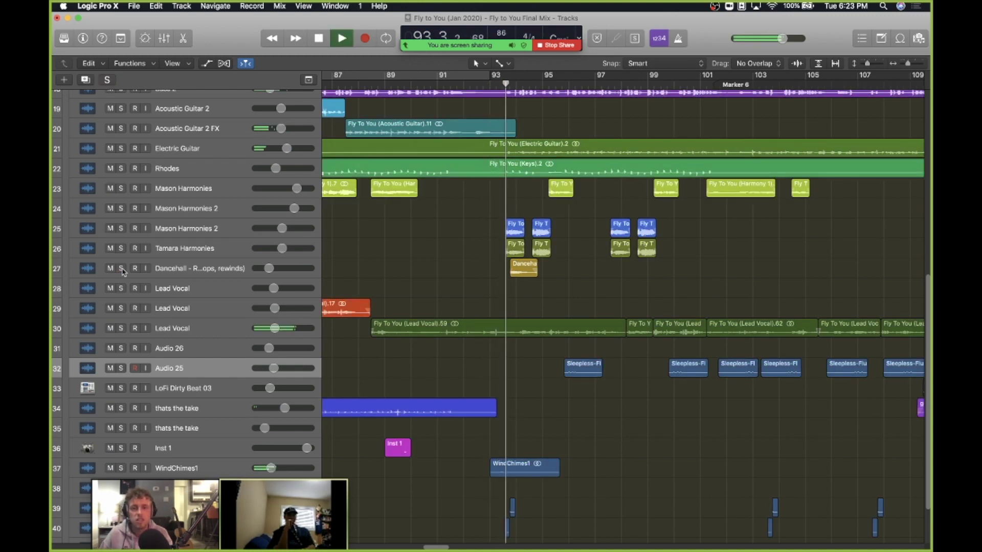
{"action": "left_click", "coordinate": [122, 269]}
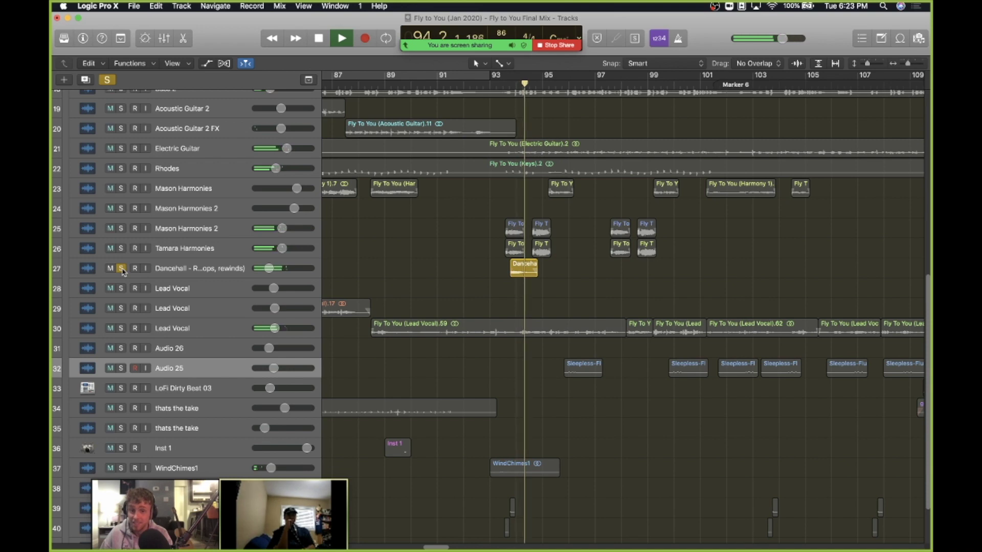
{"action": "left_click", "coordinate": [121, 269]}
Step: Replay the full mix from bar 92 to bar 94, beat 2, with the lower effect tracks in view
{"action": "left_click", "coordinate": [517, 167]}
{"action": "key", "text": "space"}
{"action": "left_click_drag", "start_coordinate": [500, 83], "coordinate": [469, 84]}
{"action": "scroll", "coordinate": [500, 274], "scroll_direction": "down", "scroll_amount": 3}
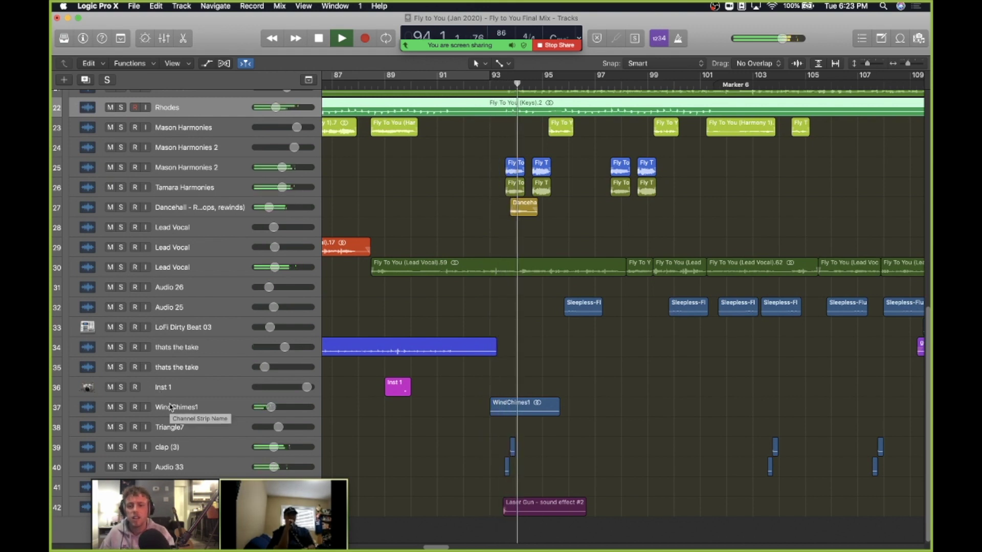
{"action": "key", "text": "space"}
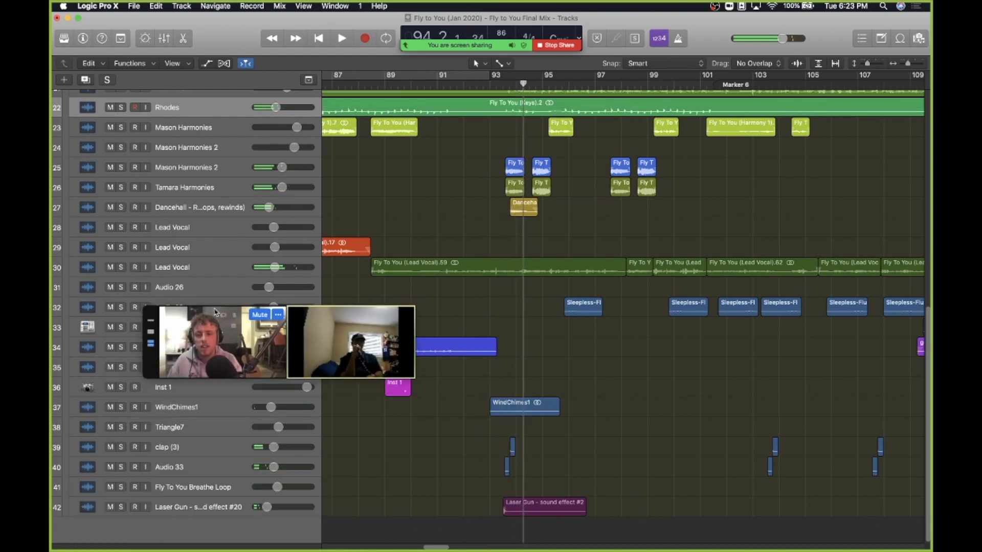
Step: Audition the Laser Gun sound effect track soloed from bar 92, beat 4, to bar 94, beat 3, and turn its solo off
{"action": "left_click", "coordinate": [119, 507]}
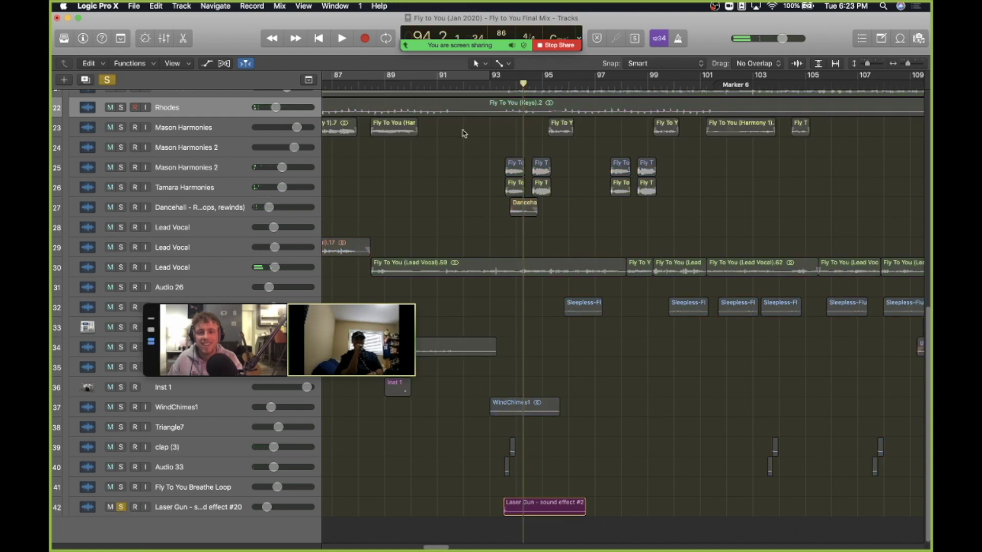
{"action": "left_click", "coordinate": [482, 82]}
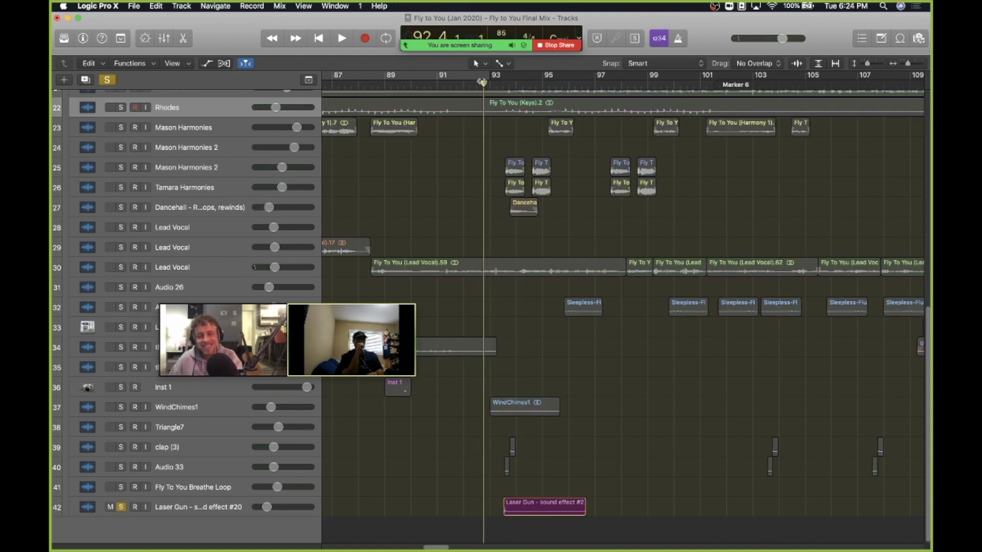
{"action": "key", "text": "space"}
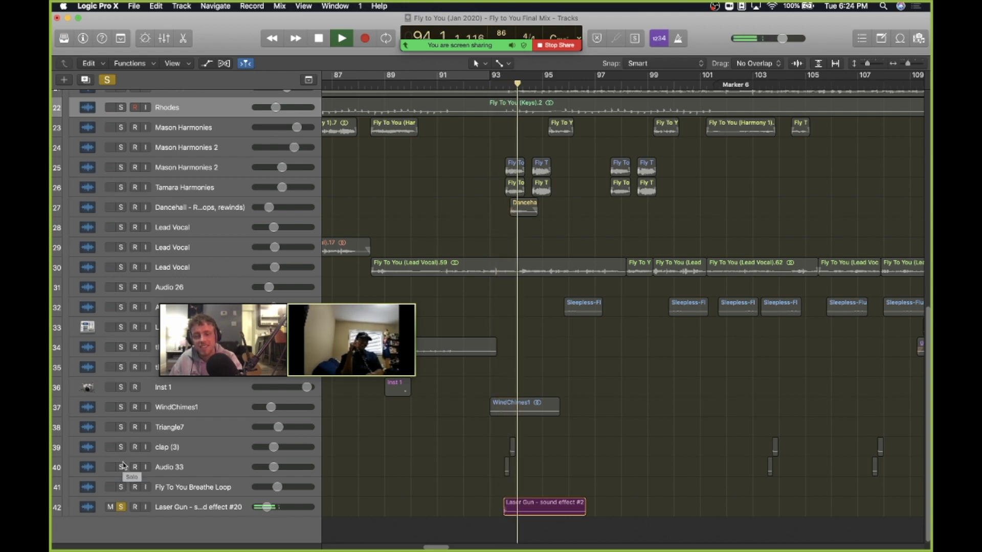
{"action": "key", "text": "space"}
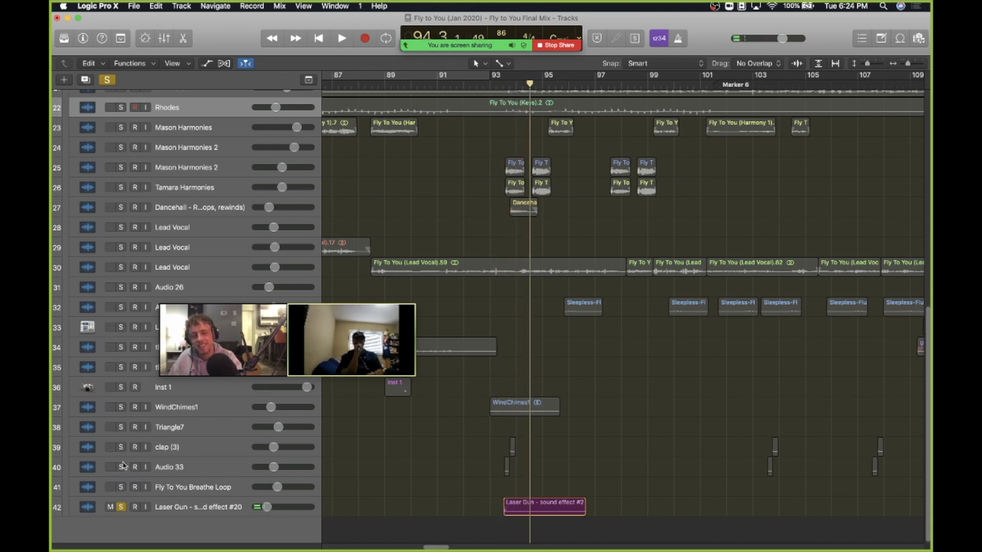
{"action": "left_click", "coordinate": [125, 494]}
{"action": "left_click", "coordinate": [122, 507]}
{"action": "scroll", "coordinate": [346, 483], "scroll_direction": "up", "scroll_amount": 1}
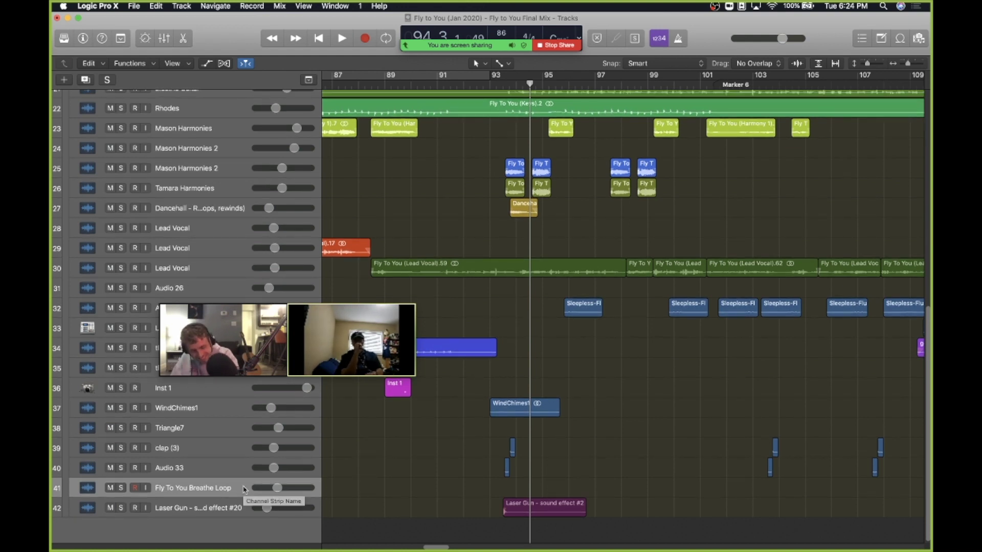
Step: Solo clap (3) and Audio 33, audition them together from bar 93 to bar 94, beat 3, and turn both solos off
{"action": "left_click", "coordinate": [217, 456]}
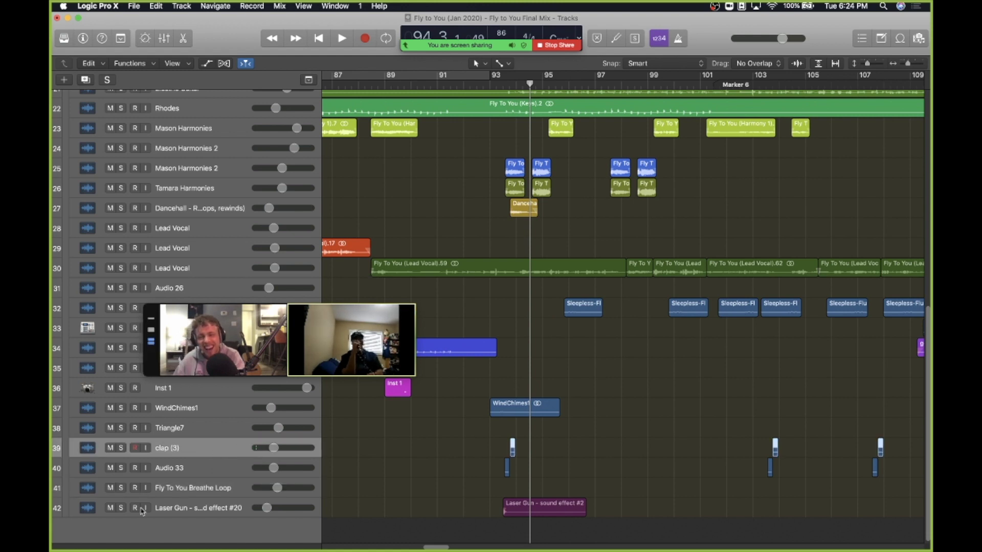
{"action": "left_click", "coordinate": [121, 469]}
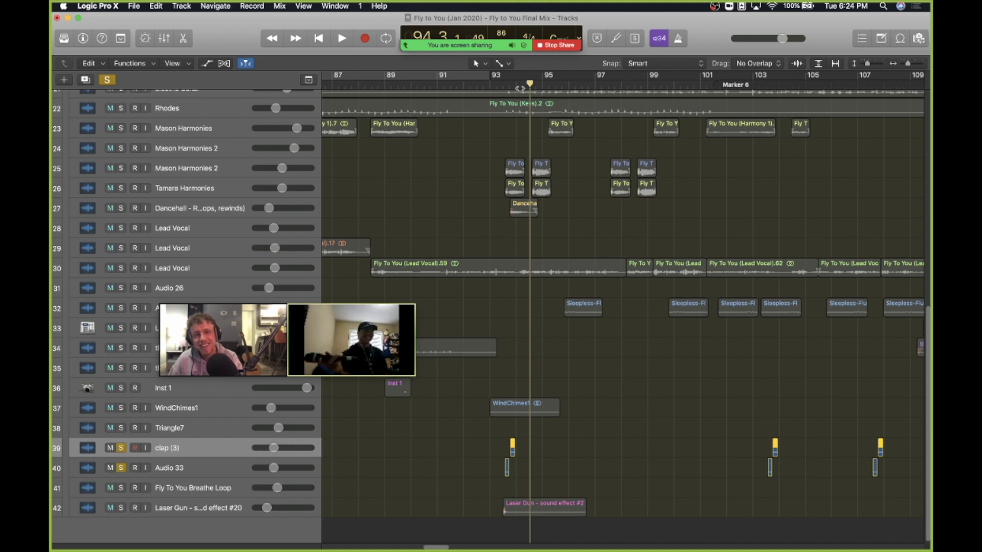
{"action": "left_click_drag", "start_coordinate": [529, 83], "coordinate": [490, 83]}
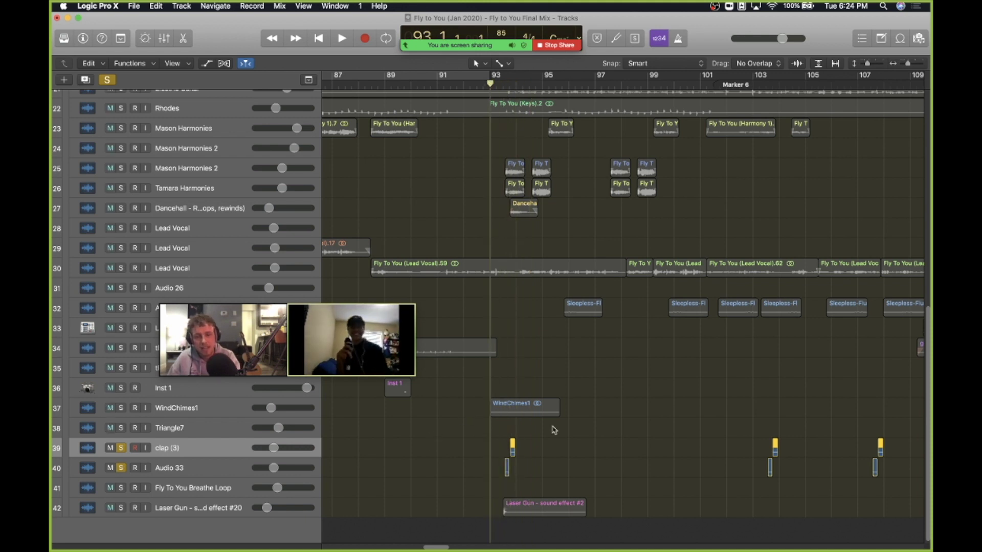
{"action": "scroll", "coordinate": [553, 430], "scroll_direction": "right", "scroll_amount": 2}
{"action": "key", "text": "space"}
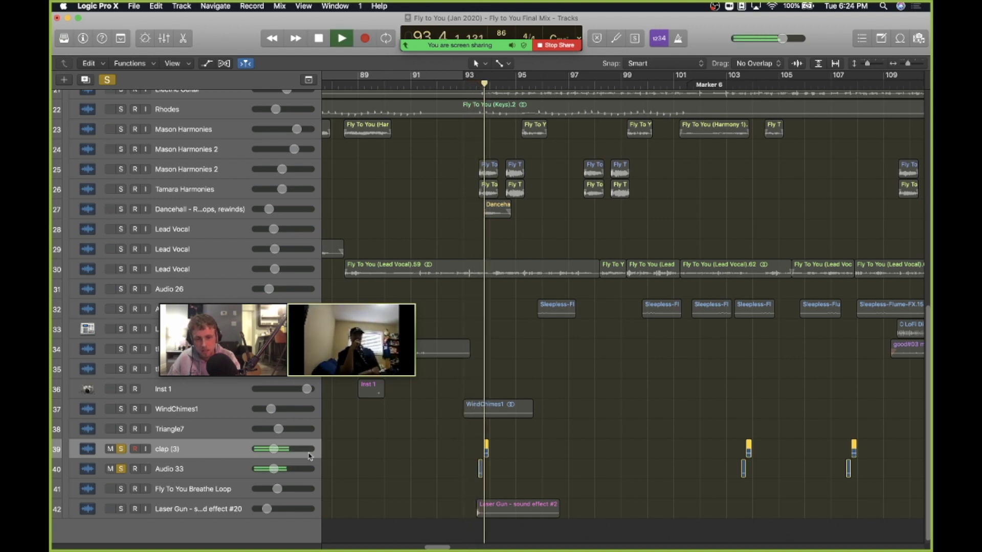
{"action": "left_click", "coordinate": [122, 469]}
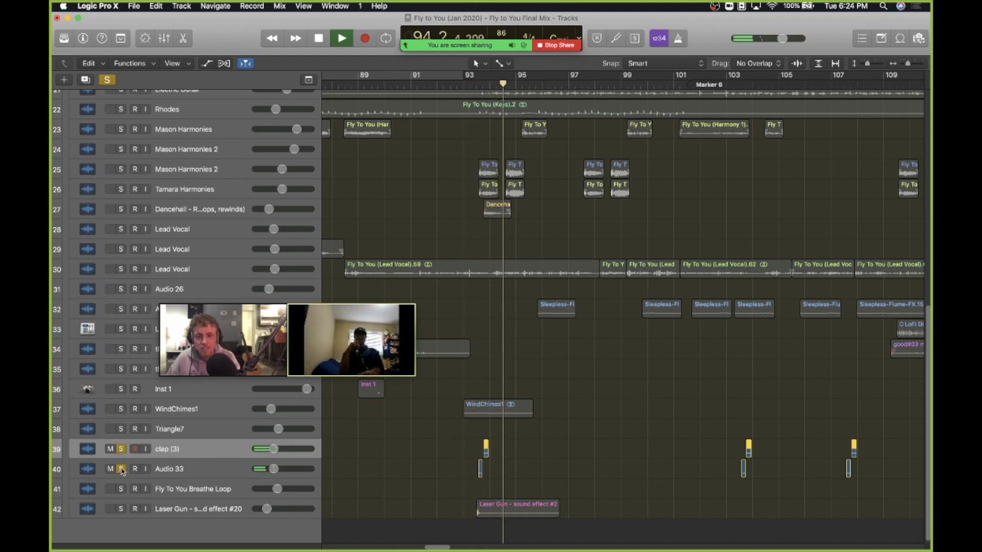
{"action": "key", "text": "space"}
{"action": "left_click", "coordinate": [122, 469]}
{"action": "left_click", "coordinate": [121, 449]}
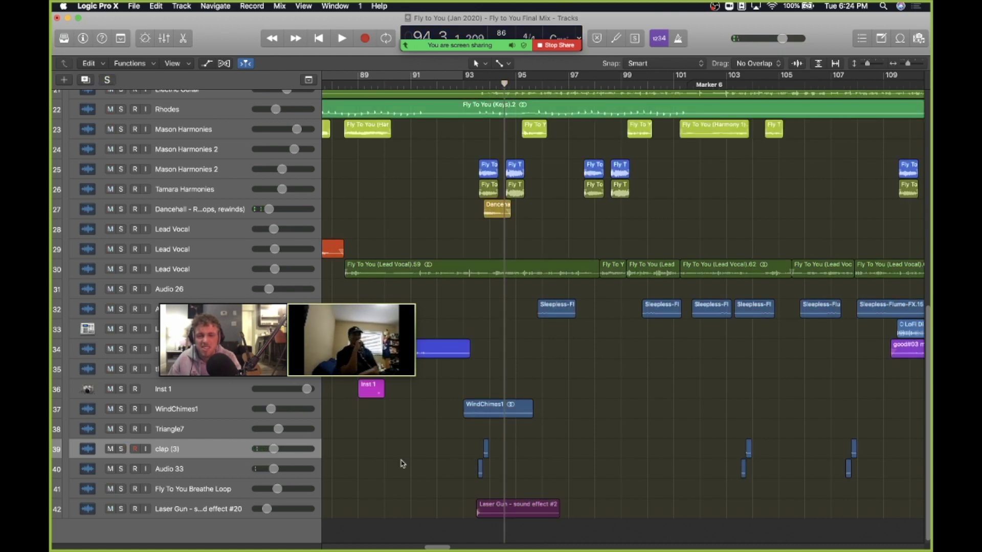
Step: Play the full mix from bar 92 to bar 95, beat 2, following the effects and instrument tracks
{"action": "left_click", "coordinate": [437, 81]}
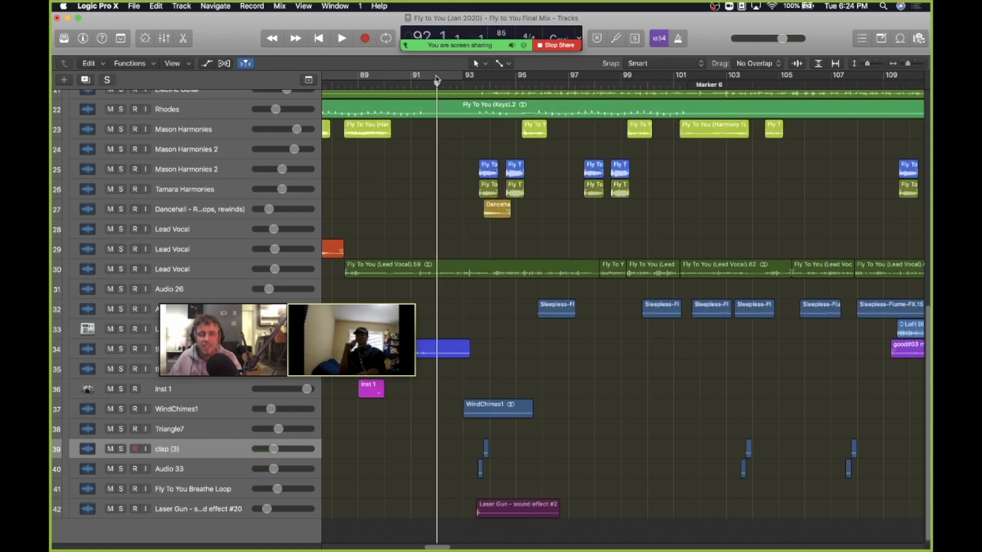
{"action": "key", "text": "space"}
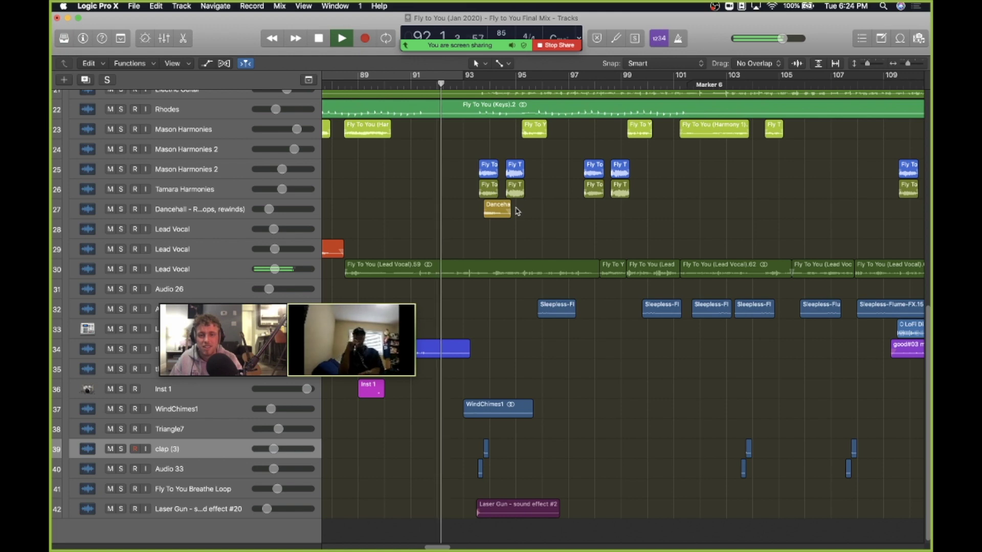
{"action": "scroll", "coordinate": [516, 211], "scroll_direction": "up", "scroll_amount": 5}
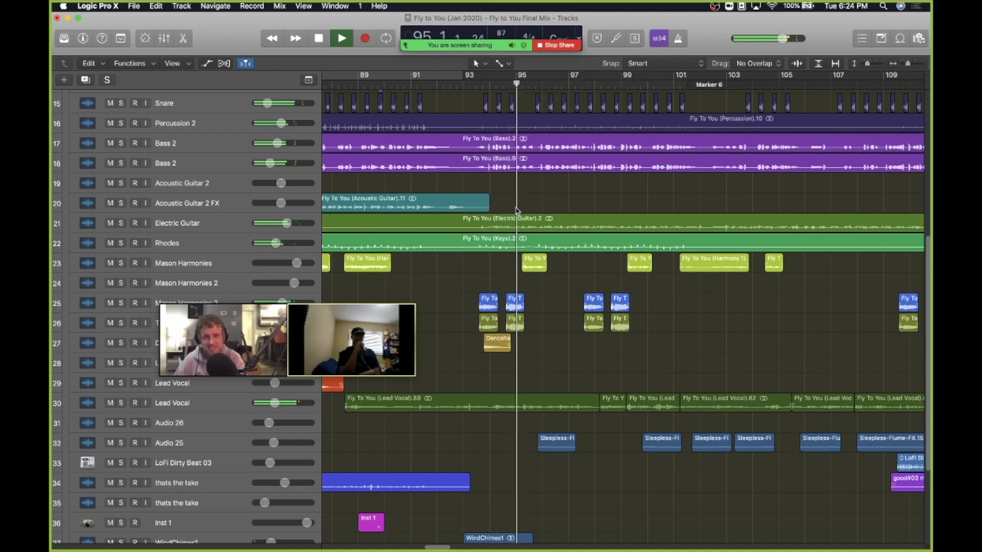
{"action": "key", "text": "space"}
{"action": "scroll", "coordinate": [516, 211], "scroll_direction": "up", "scroll_amount": 3}
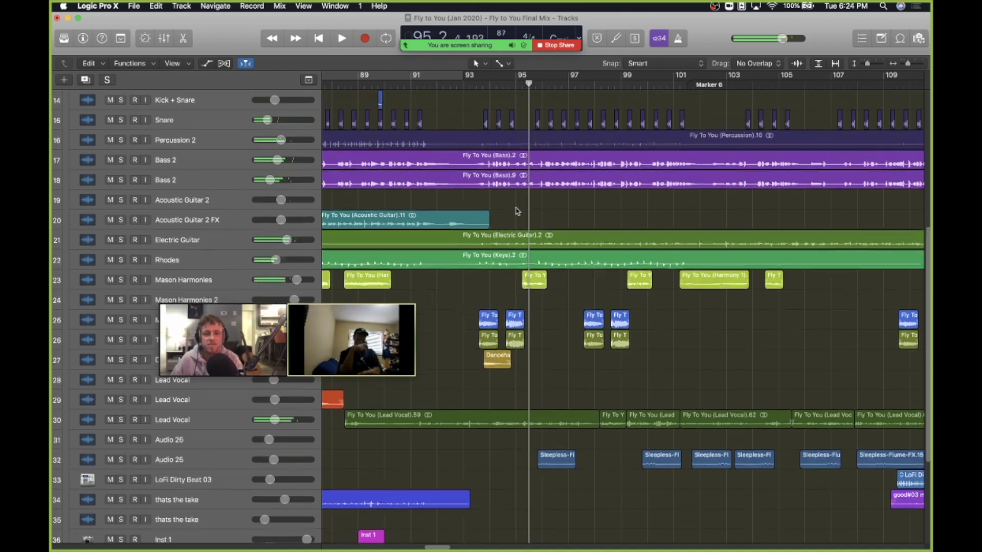
Step: Move the video call window off the Electric Guitar track and audition it soloed with both Bass 2 tracks from bar 92, beat 3
{"action": "mouse_move", "coordinate": [226, 308]}
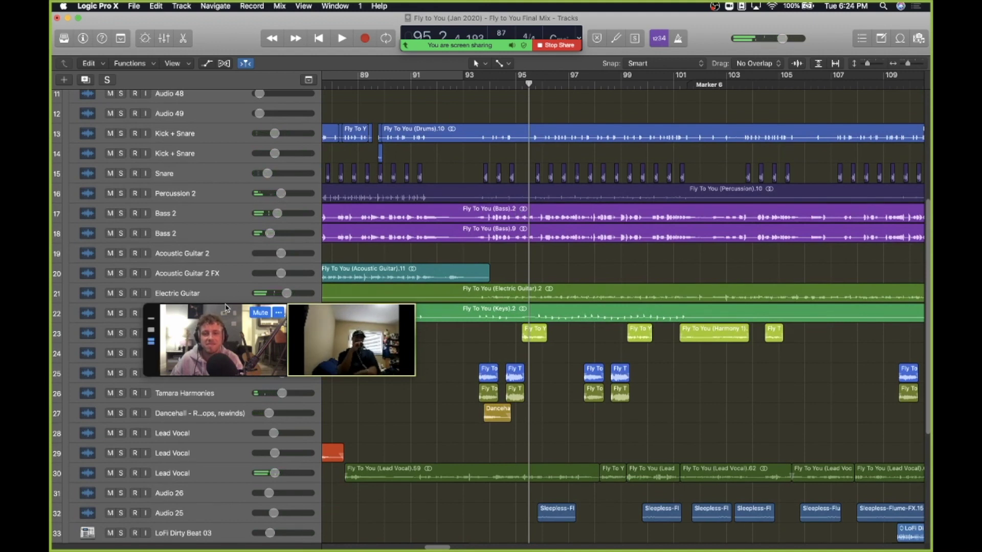
{"action": "left_click_drag", "start_coordinate": [217, 309], "coordinate": [126, 465]}
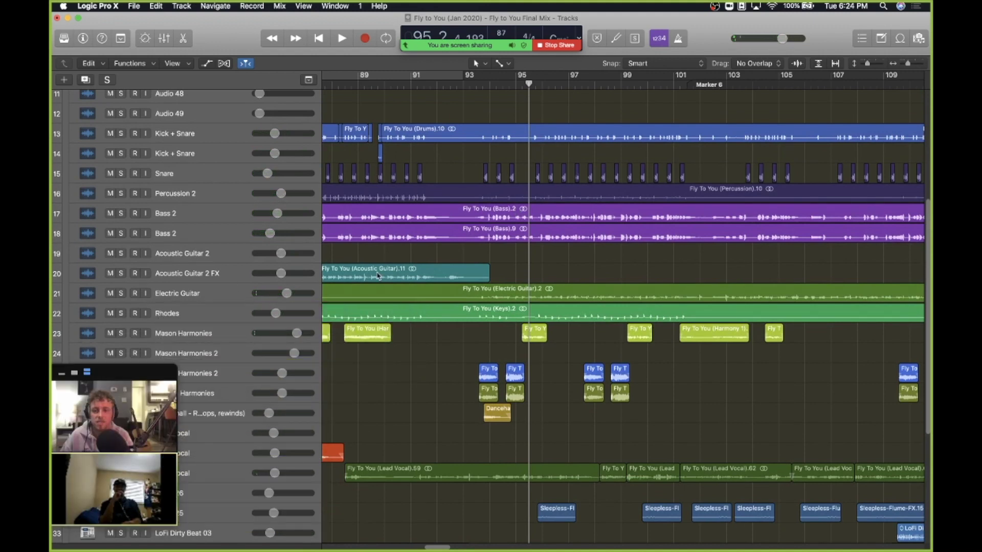
{"action": "left_click_drag", "start_coordinate": [476, 91], "coordinate": [450, 82]}
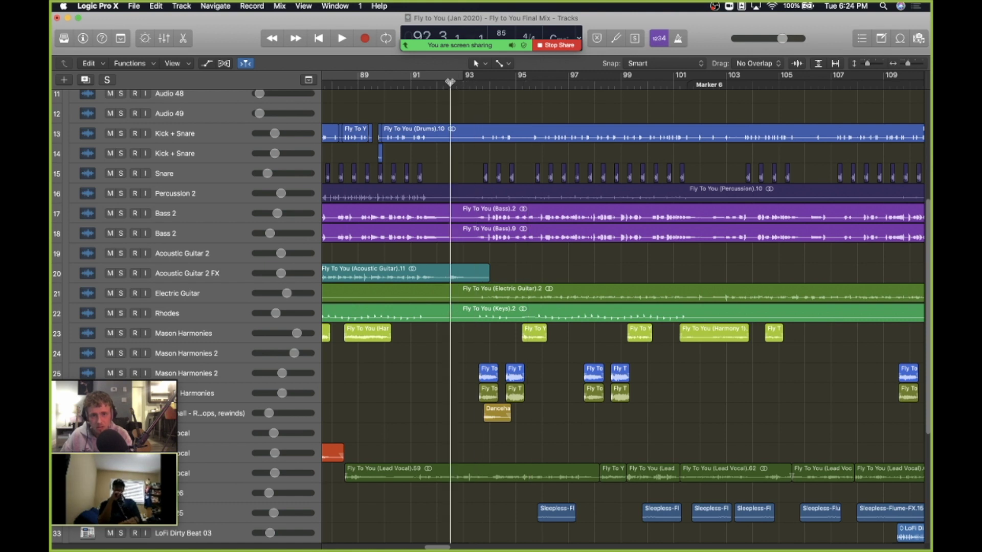
{"action": "left_click", "coordinate": [119, 217]}
{"action": "left_click", "coordinate": [121, 233]}
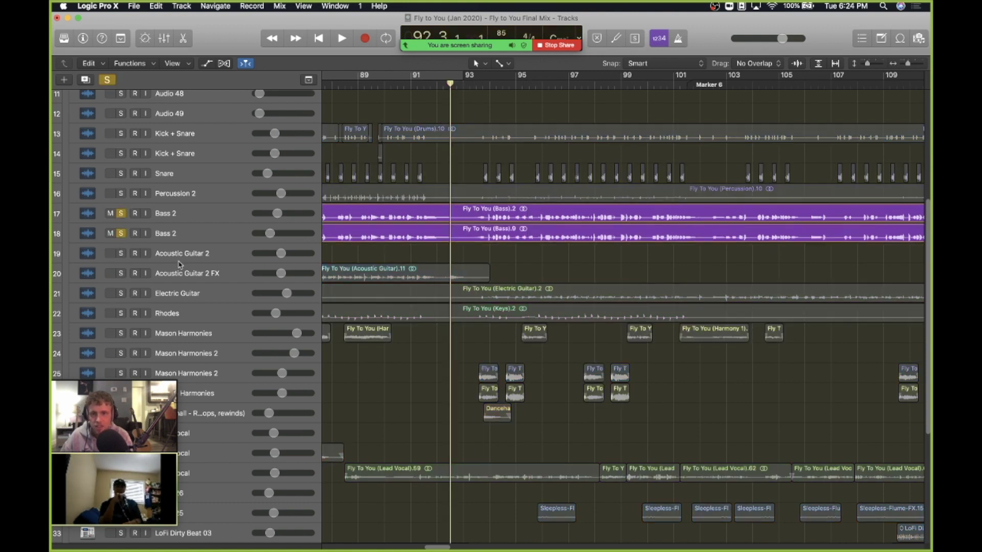
{"action": "left_click", "coordinate": [121, 294]}
{"action": "key", "text": "space"}
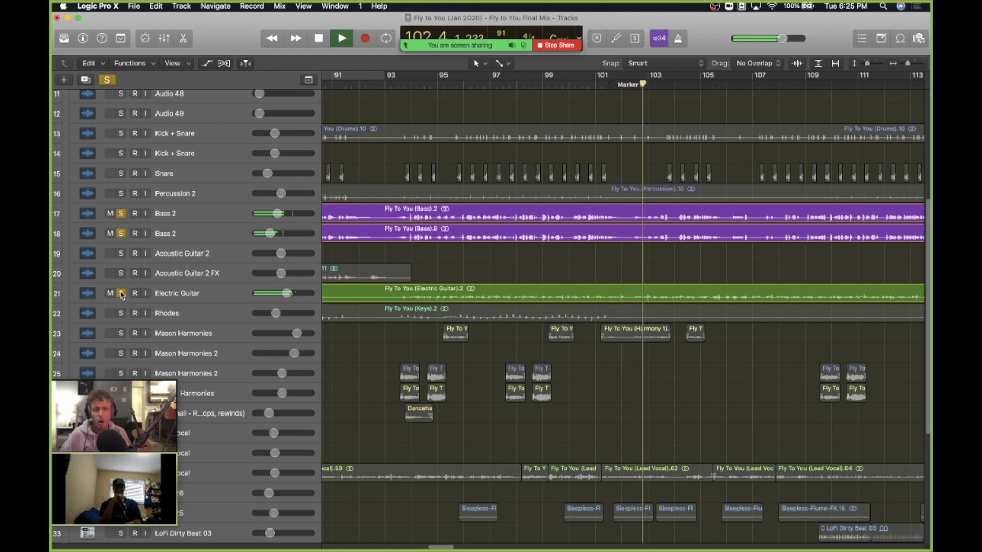
Step: Stop playback and replay the soloed Bass 2 and Electric Guitar tracks from bar 102 to bar 104
{"action": "key", "text": "space"}
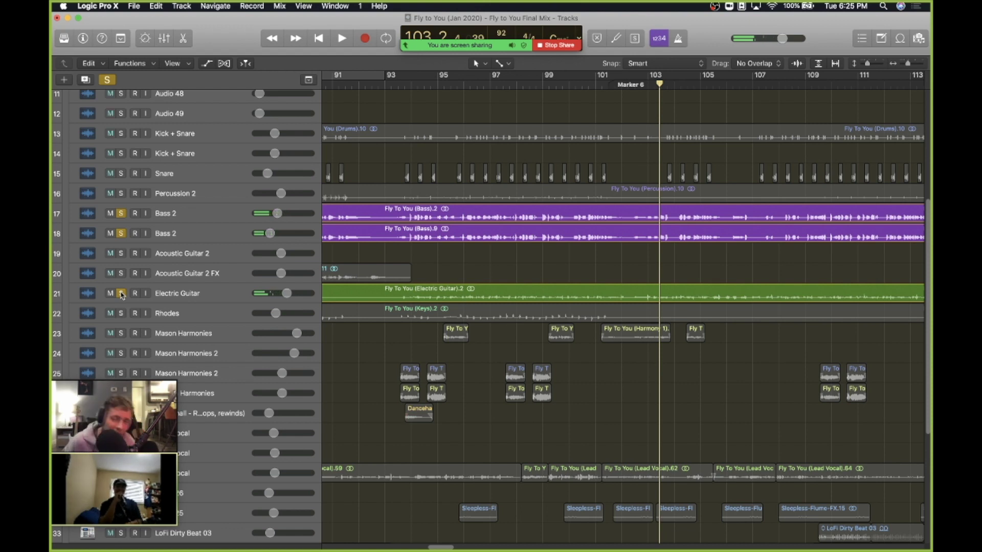
{"action": "left_click_drag", "start_coordinate": [595, 92], "coordinate": [577, 83]}
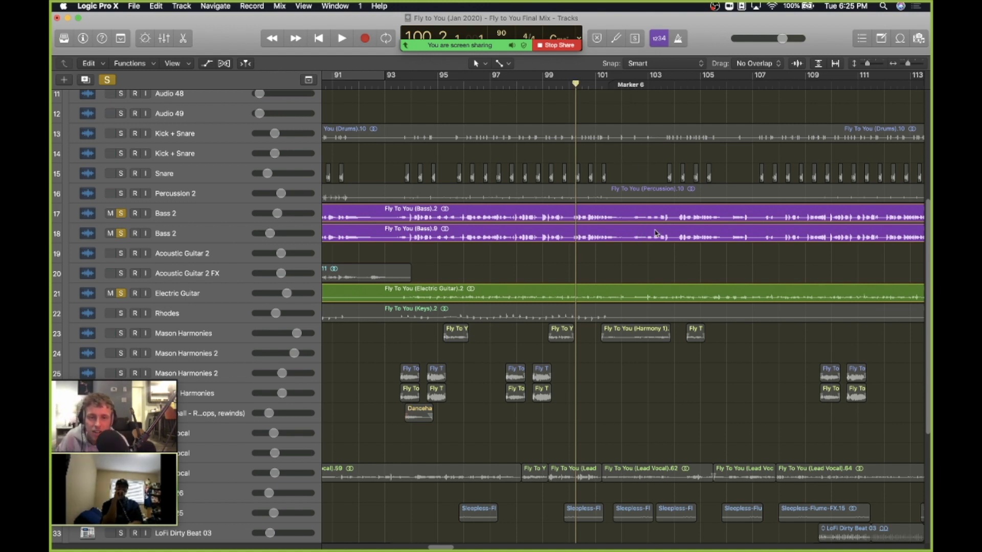
{"action": "left_click", "coordinate": [621, 87]}
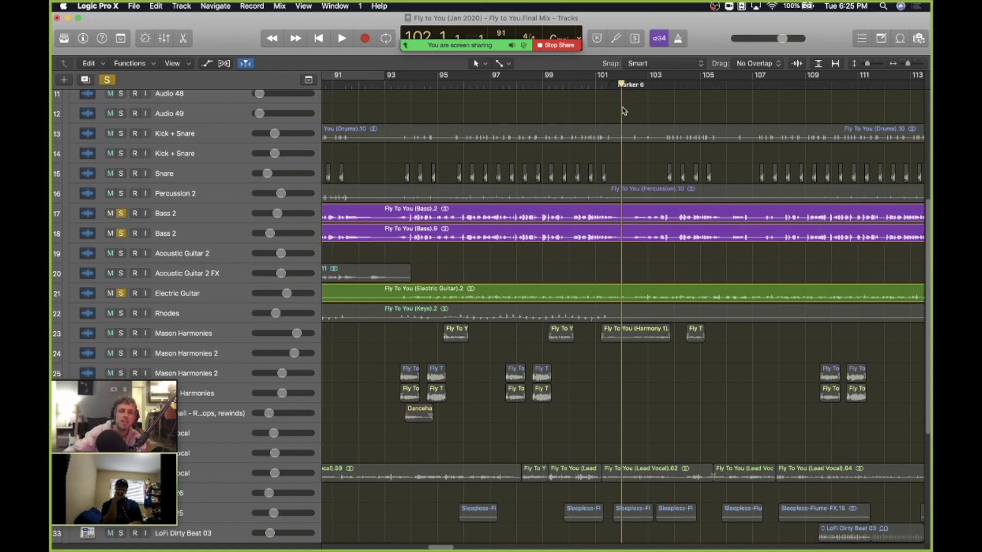
{"action": "key", "text": "space"}
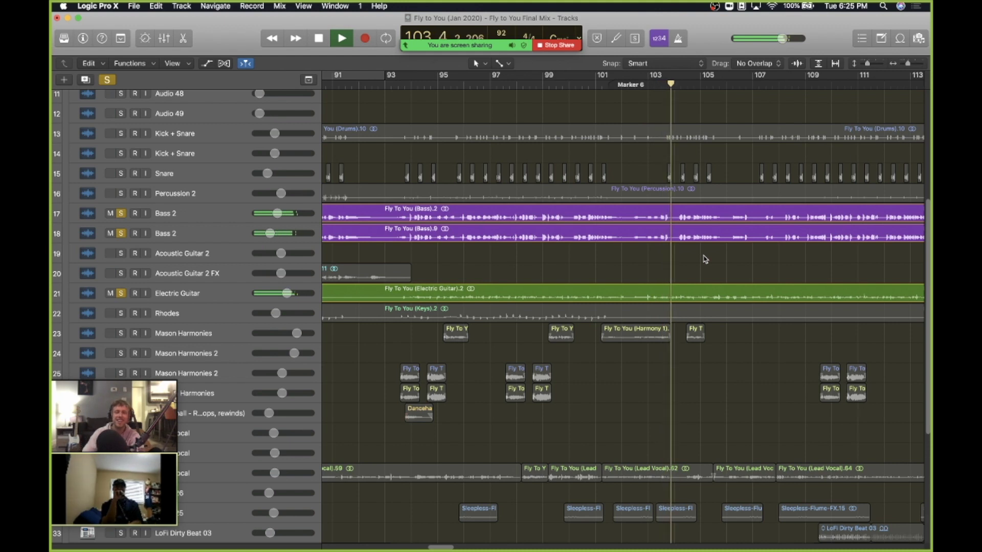
{"action": "key", "text": "space"}
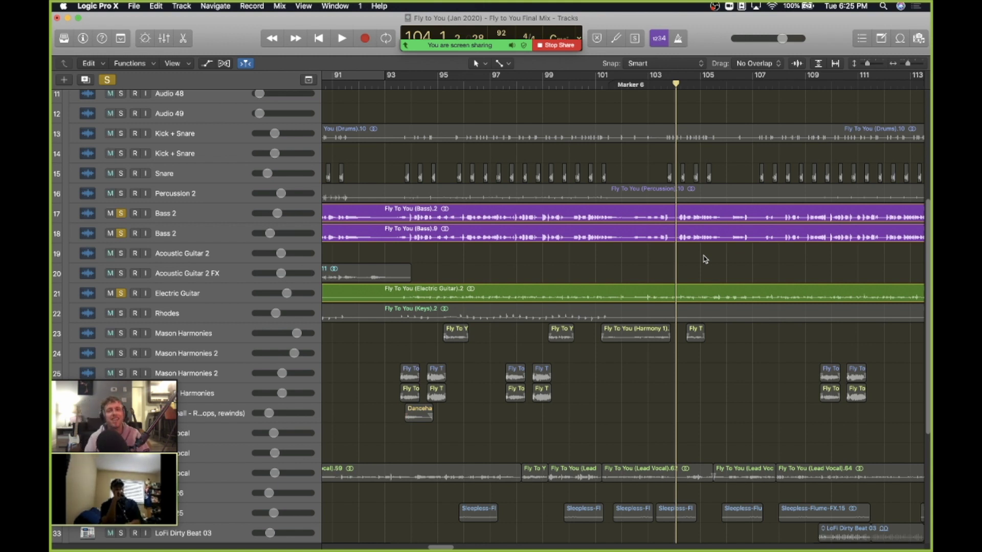
Step: Audition the soloed Bass 2 and Electric Guitar tracks from bar 100, beat 3, to bar 118, beat 2, and turn all three solos off
{"action": "left_click", "coordinate": [583, 85]}
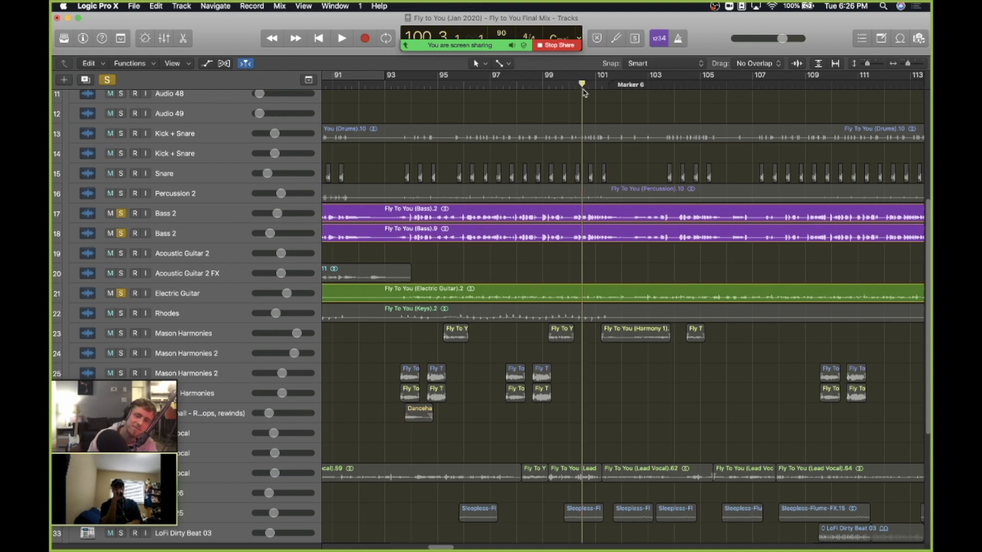
{"action": "key", "text": "space"}
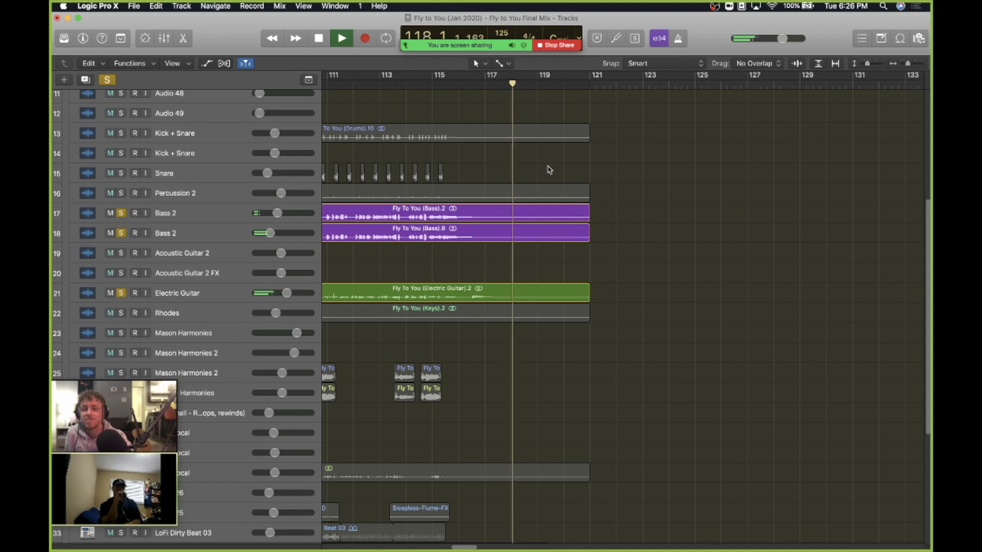
{"action": "key", "text": "space"}
{"action": "key", "text": "super+Left"}
{"action": "key", "text": "super+Left"}
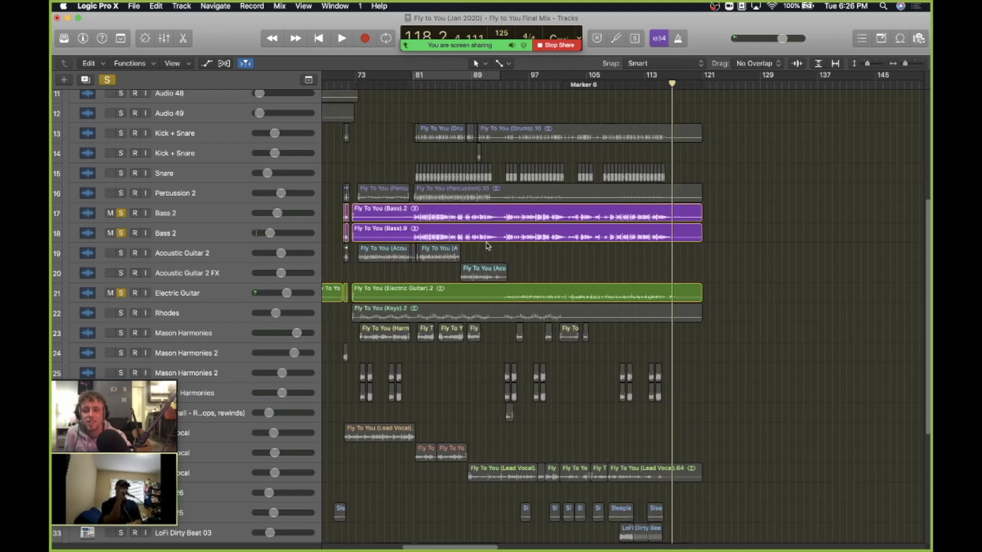
{"action": "left_click", "coordinate": [122, 293]}
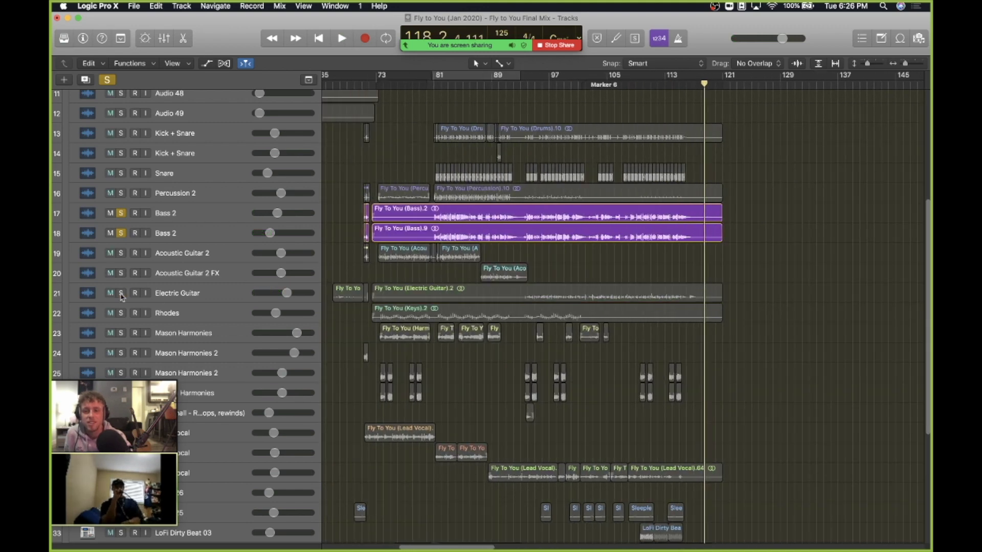
{"action": "left_click", "coordinate": [121, 233]}
{"action": "left_click", "coordinate": [121, 213]}
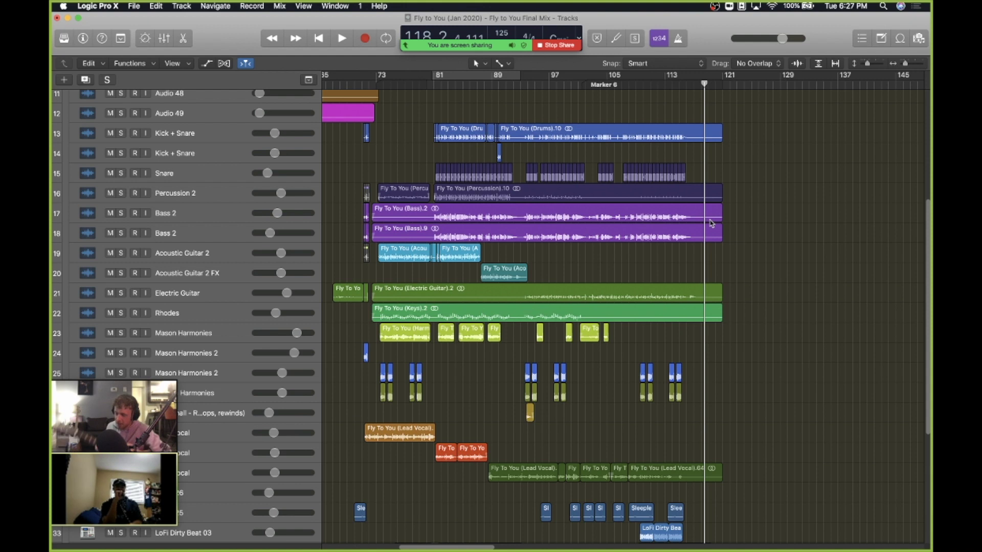
Step: Play the full mix from about bar 101 to bar 105, beat 4
{"action": "left_click", "coordinate": [585, 83]}
{"action": "key", "text": "space"}
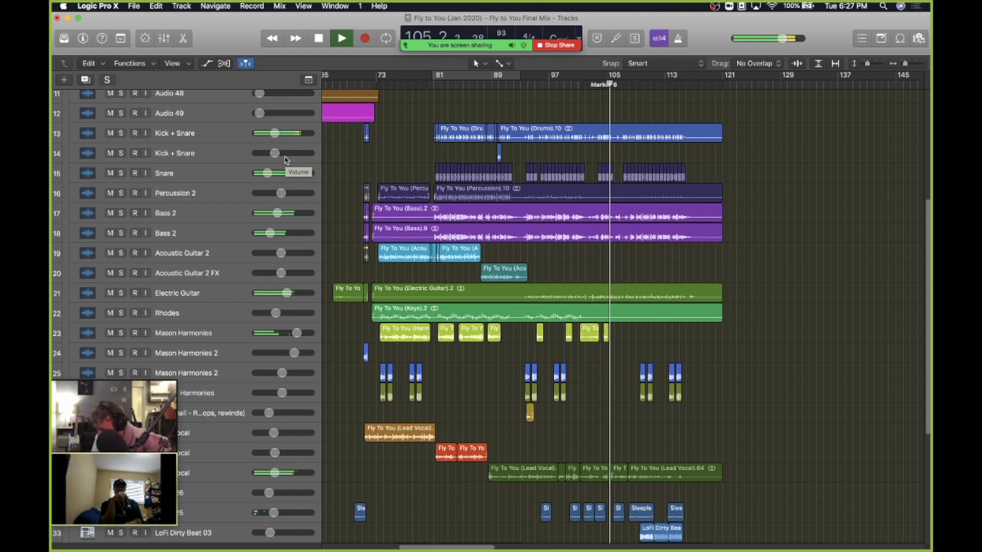
{"action": "key", "text": "space"}
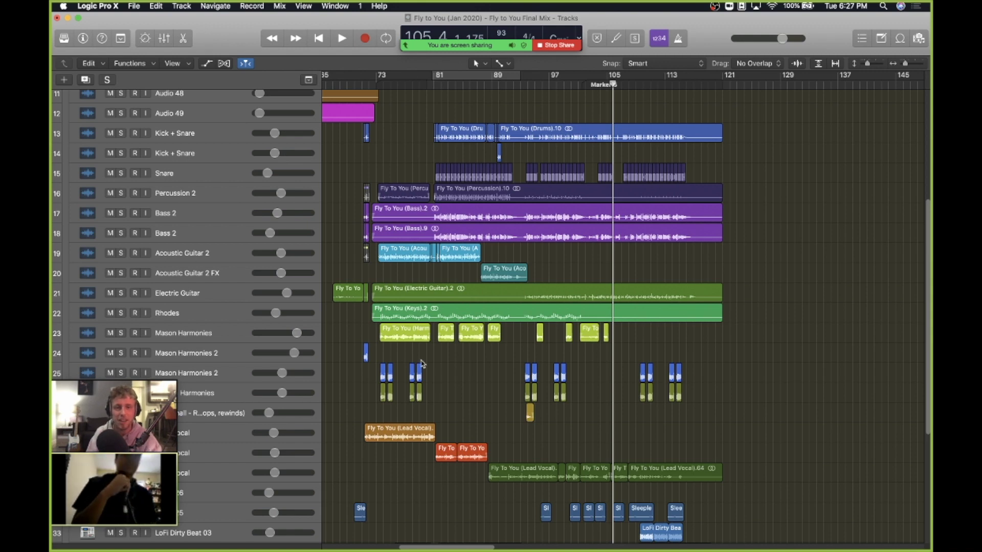
Step: Look through the arrangement's tracks, from the drums and bass down to the vocals, loops and sound effects
{"action": "scroll", "coordinate": [419, 303], "scroll_direction": "down", "scroll_amount": 3}
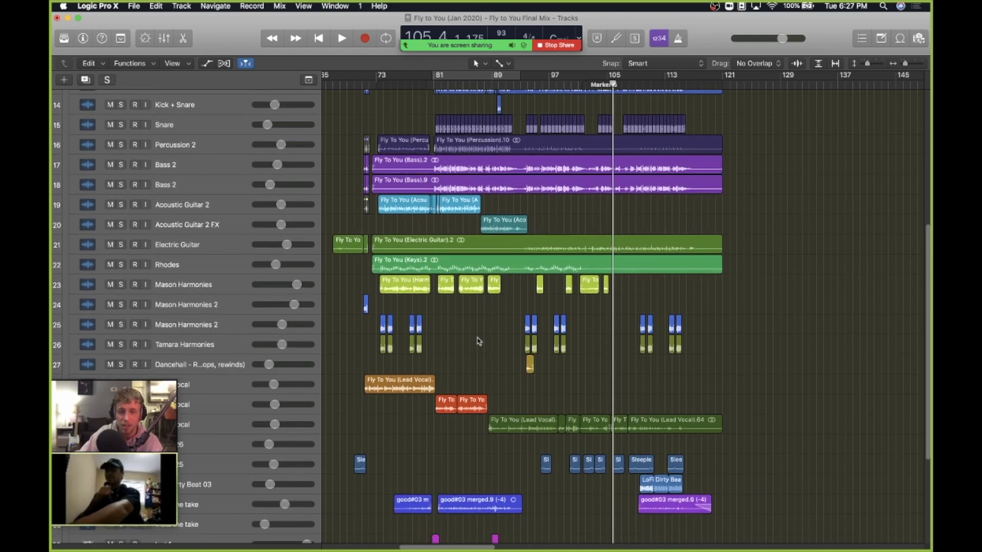
{"action": "scroll", "coordinate": [511, 327], "scroll_direction": "left", "scroll_amount": 2}
{"action": "scroll", "coordinate": [511, 327], "scroll_direction": "up", "scroll_amount": 1}
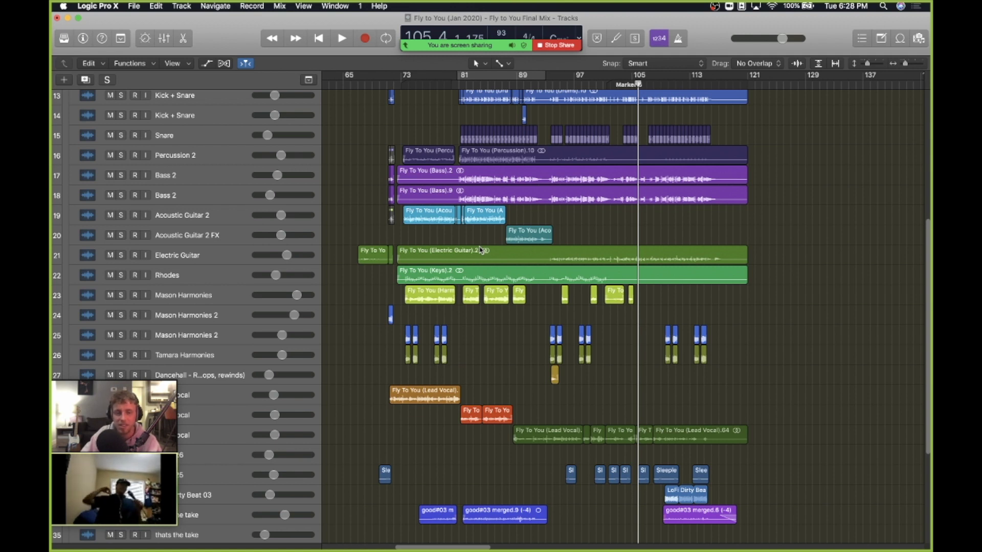
{"action": "scroll", "coordinate": [480, 250], "scroll_direction": "down", "scroll_amount": 3}
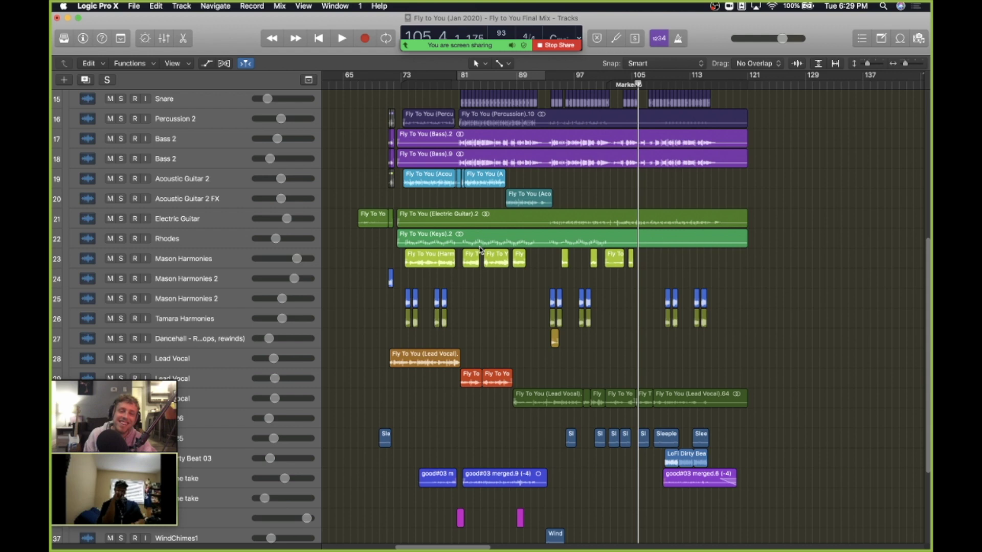
{"action": "scroll", "coordinate": [521, 313], "scroll_direction": "down", "scroll_amount": 3}
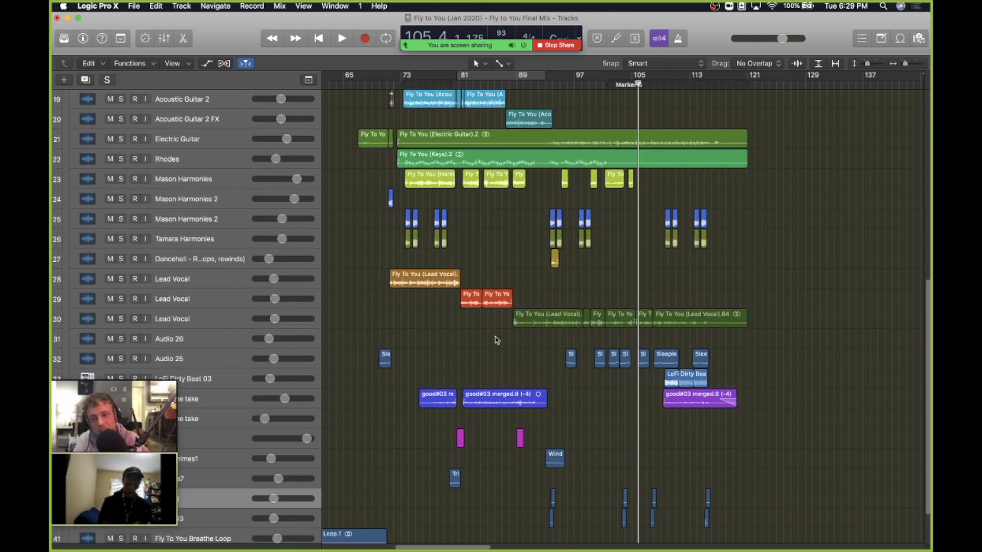
{"action": "scroll", "coordinate": [495, 340], "scroll_direction": "up", "scroll_amount": 1}
{"action": "scroll", "coordinate": [495, 340], "scroll_direction": "down", "scroll_amount": 3}
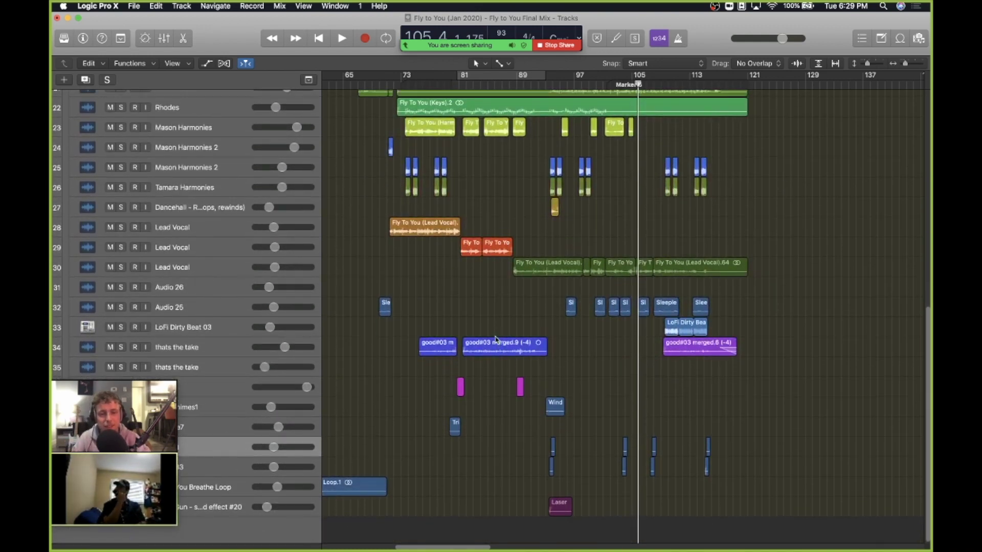
{"action": "scroll", "coordinate": [475, 307], "scroll_direction": "up", "scroll_amount": 2}
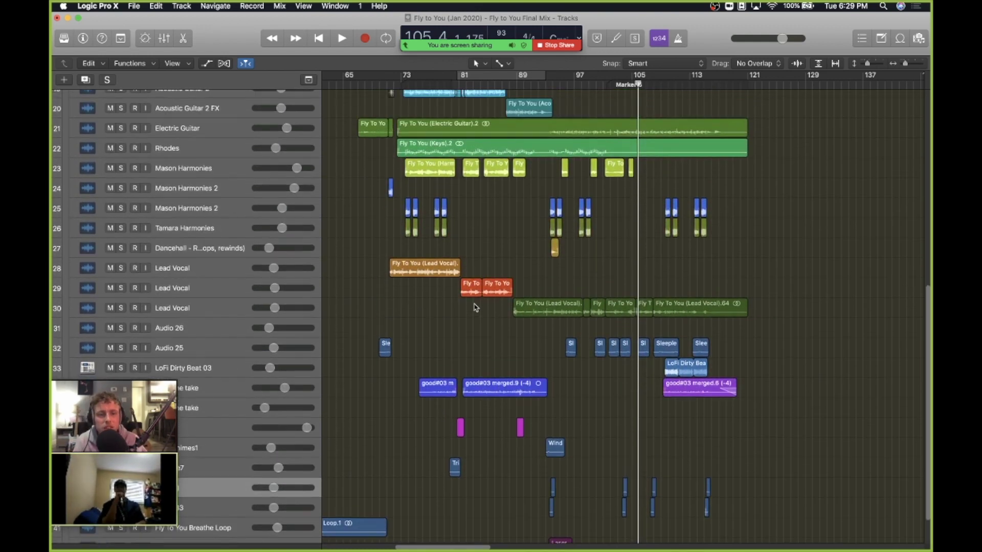
{"action": "scroll", "coordinate": [475, 307], "scroll_direction": "up", "scroll_amount": 4}
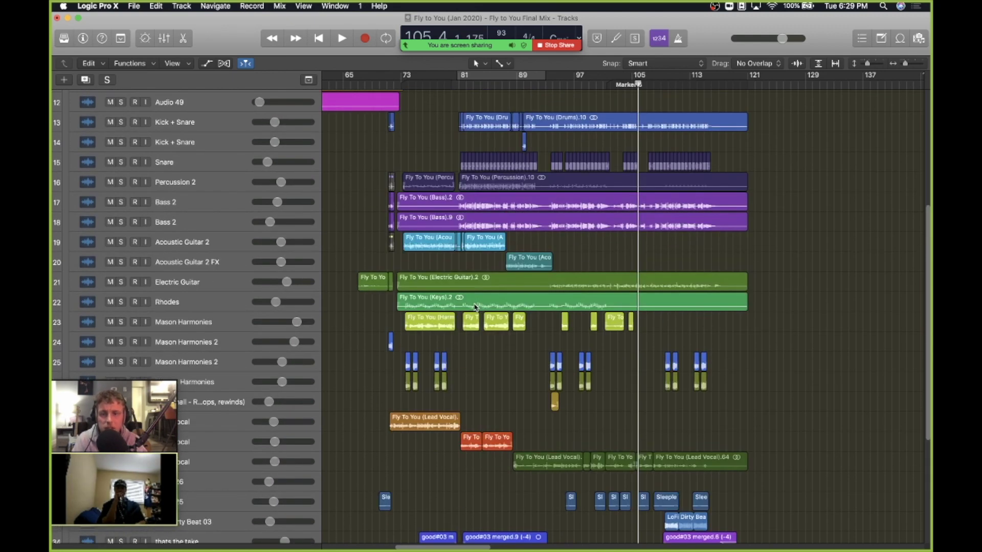
{"action": "scroll", "coordinate": [432, 353], "scroll_direction": "down", "scroll_amount": 4}
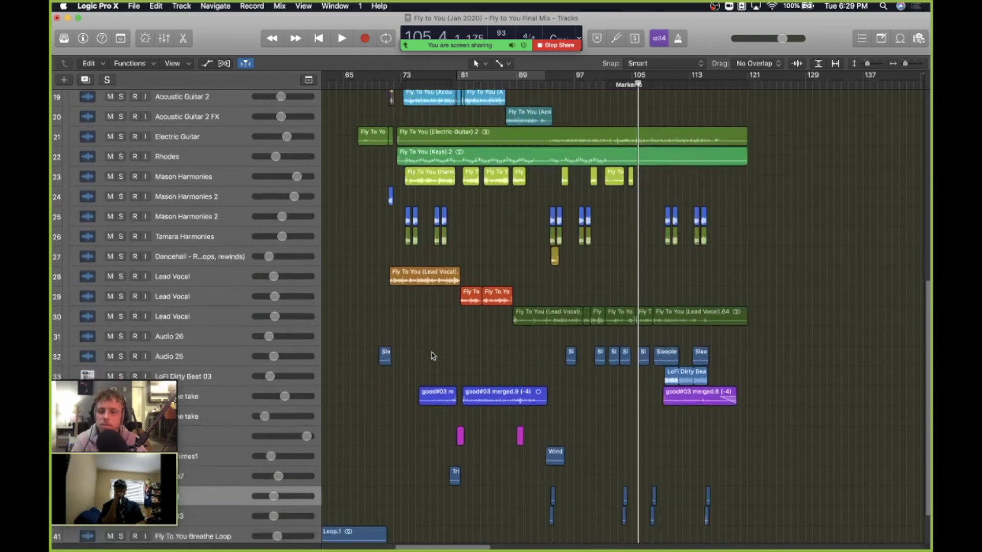
{"action": "scroll", "coordinate": [432, 356], "scroll_direction": "down", "scroll_amount": 3}
Step: Audition the LoFi Dirty Beat 03 track soloed from bar 109 to bar 111, beat 2, and turn its solo off
{"action": "left_click", "coordinate": [184, 268]}
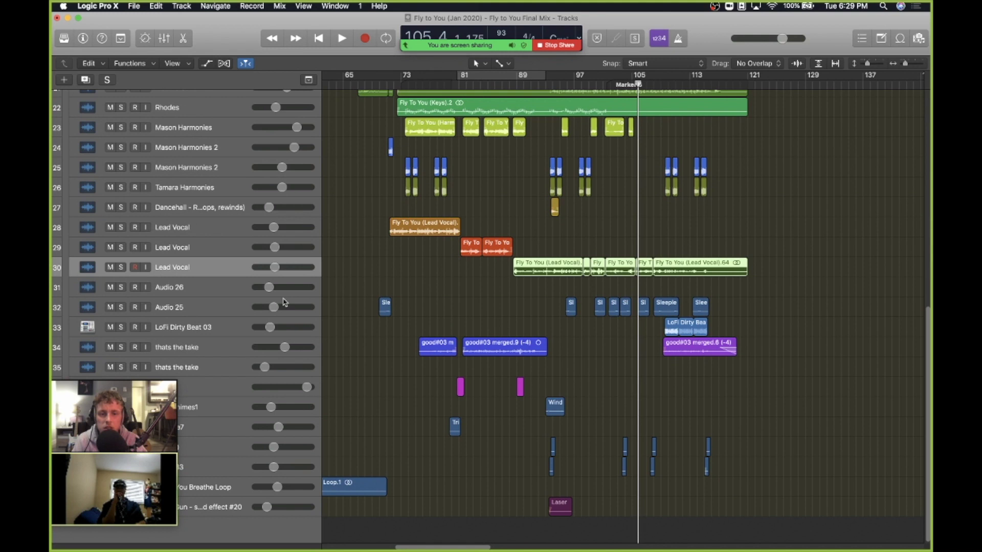
{"action": "left_click", "coordinate": [183, 307]}
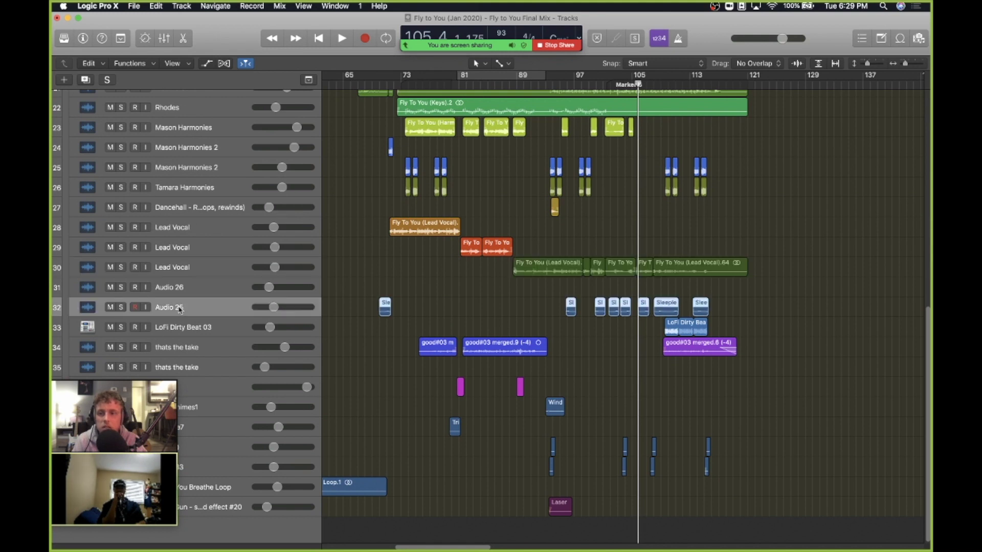
{"action": "left_click", "coordinate": [148, 337]}
{"action": "left_click", "coordinate": [121, 327]}
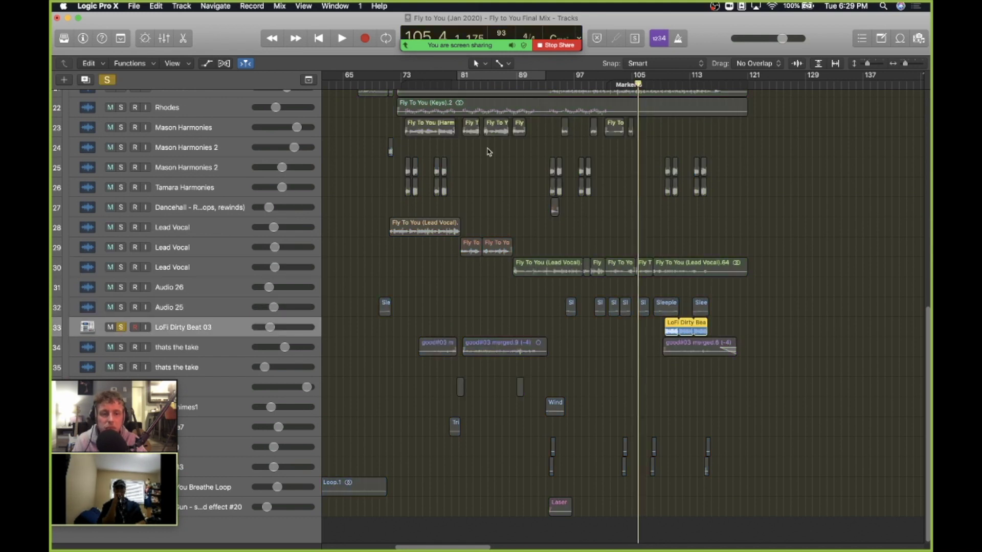
{"action": "left_click", "coordinate": [661, 85]}
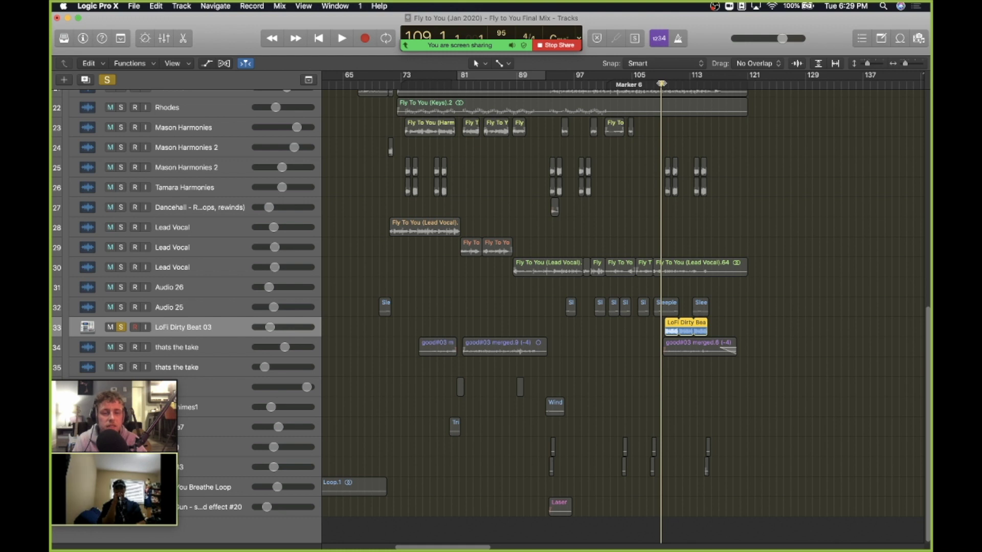
{"action": "key", "text": "space"}
{"action": "key", "text": "super+Right"}
{"action": "key", "text": "super+Right"}
{"action": "key", "text": "super+Right"}
{"action": "key", "text": "super+Right"}
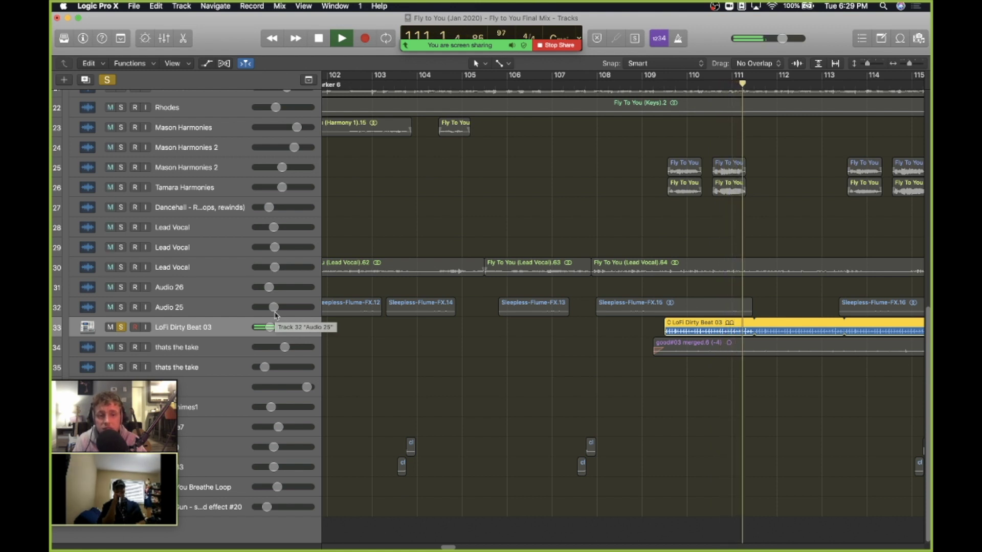
{"action": "key", "text": "space"}
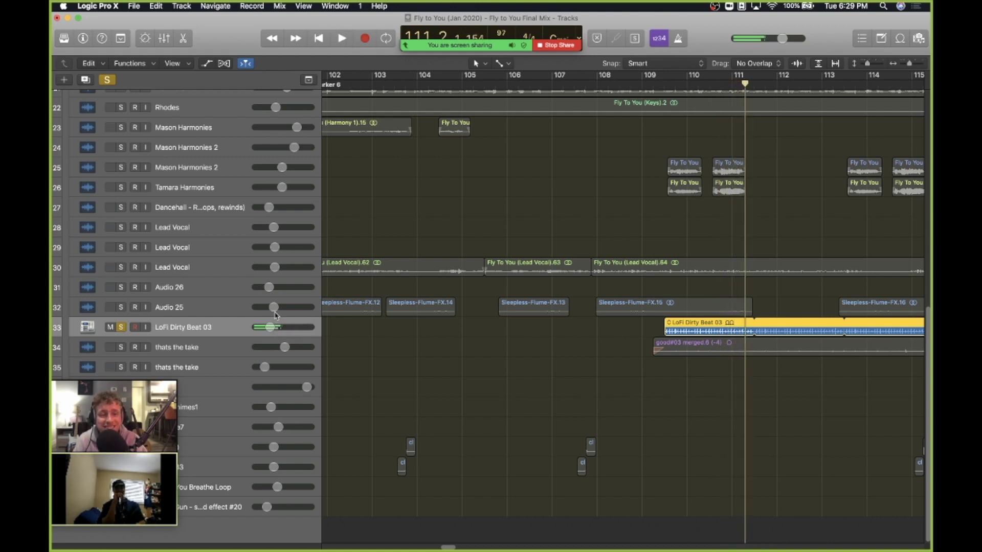
{"action": "left_click", "coordinate": [123, 327]}
Step: Play the LoFi Dirty Beat 03 entry within the full mix from about bar 109 to bar 110, beat 2
{"action": "left_click", "coordinate": [641, 78]}
{"action": "key", "text": "space"}
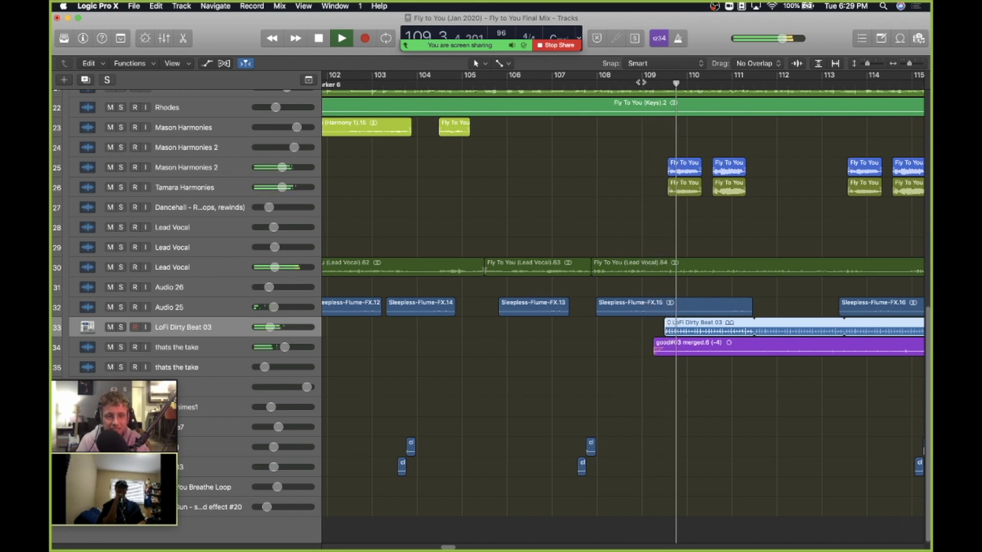
{"action": "key", "text": "space"}
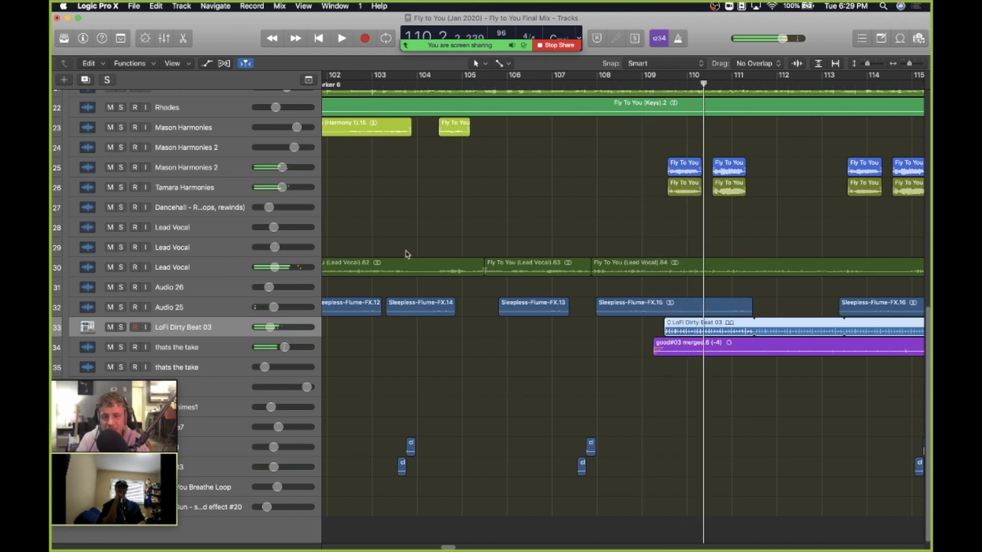
Step: Solo Lead Vocal track 30, place the playhead at bar 105, beat 3, and deselect the vocal regions
{"action": "scroll", "coordinate": [460, 314], "scroll_direction": "up", "scroll_amount": 8}
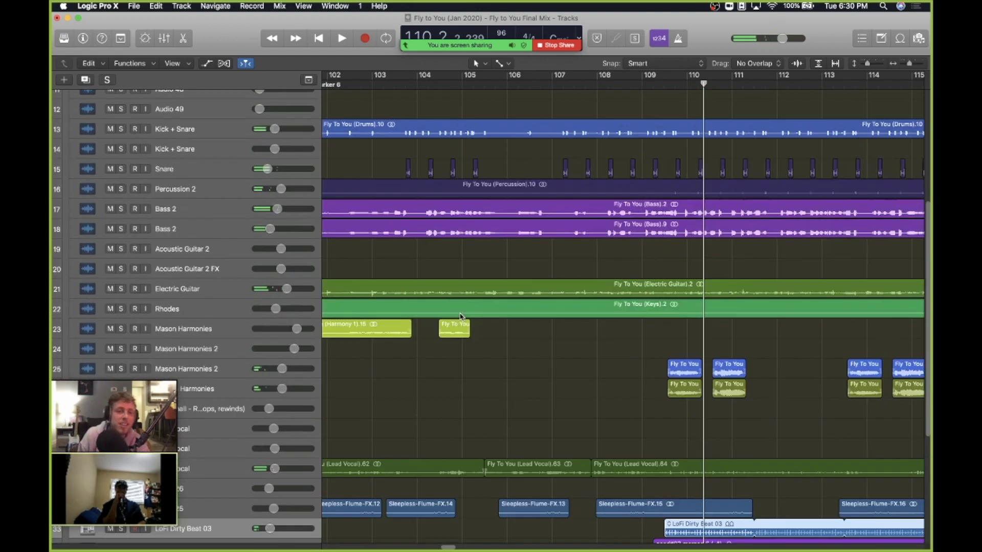
{"action": "key", "text": "super+Left"}
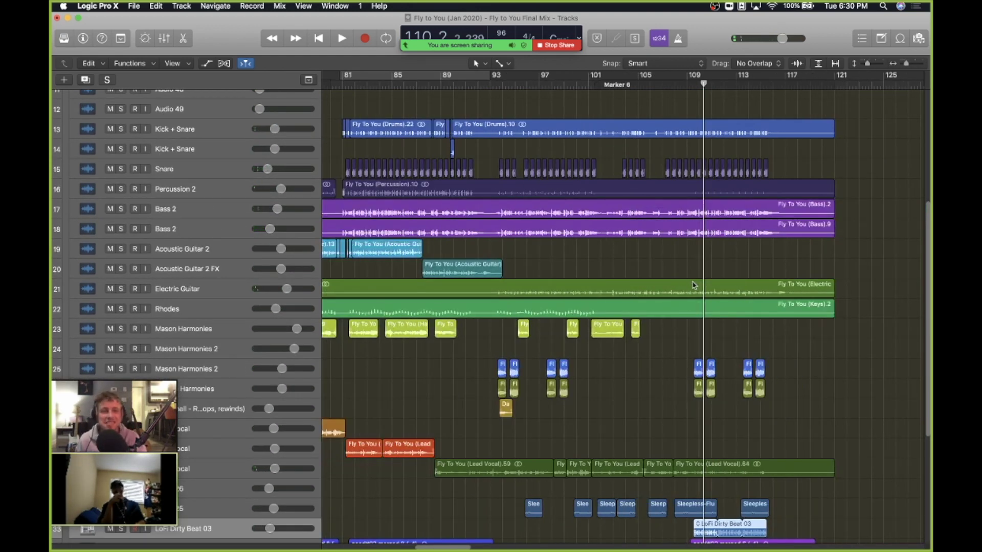
{"action": "scroll", "coordinate": [728, 151], "scroll_direction": "down", "scroll_amount": 8}
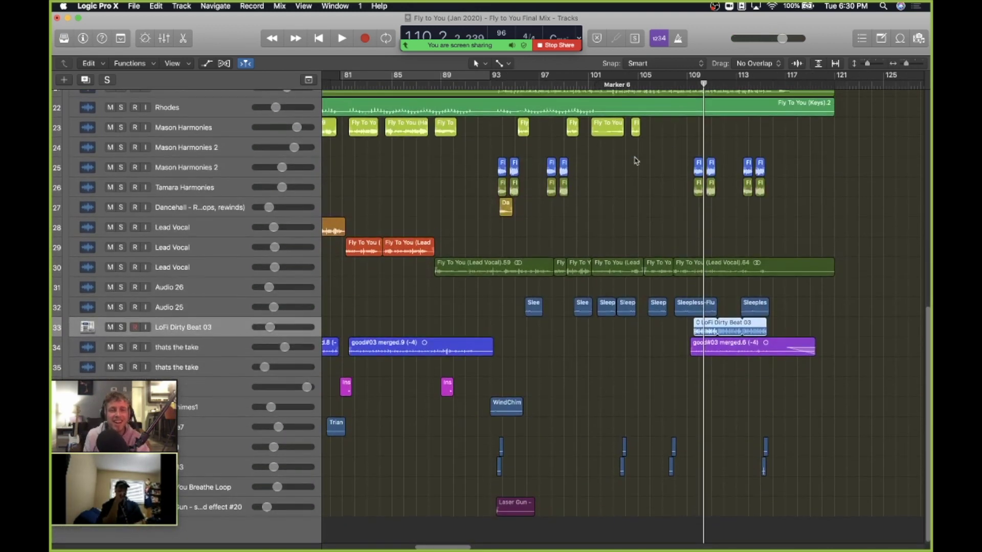
{"action": "left_click", "coordinate": [197, 267]}
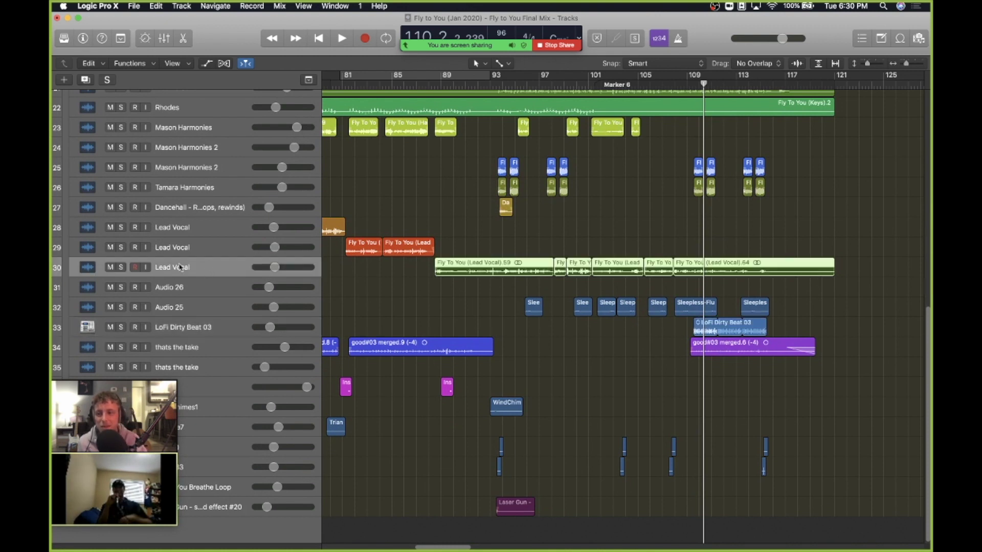
{"action": "left_click", "coordinate": [121, 267]}
{"action": "left_click", "coordinate": [676, 83]}
{"action": "left_click", "coordinate": [663, 83]}
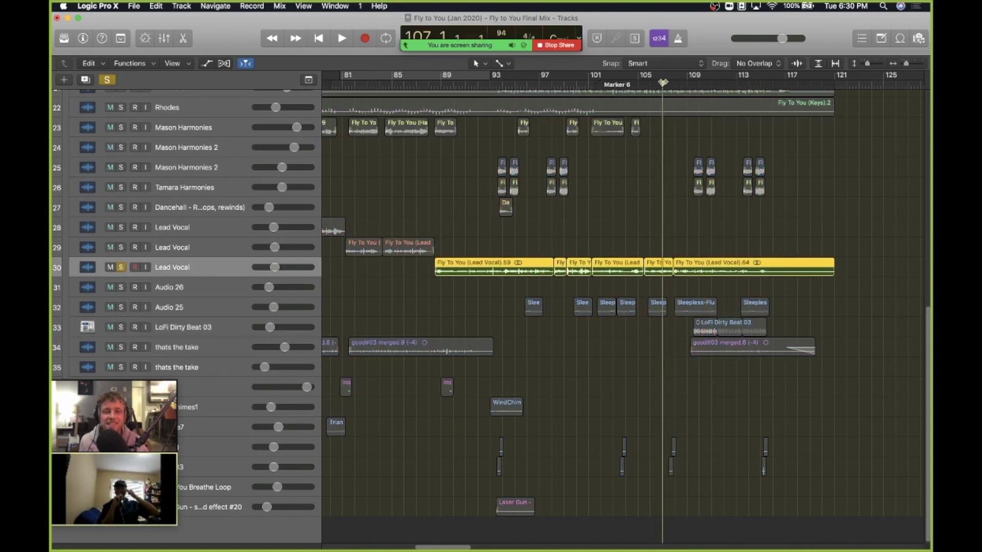
{"action": "left_click", "coordinate": [648, 83]}
{"action": "left_click", "coordinate": [643, 83]}
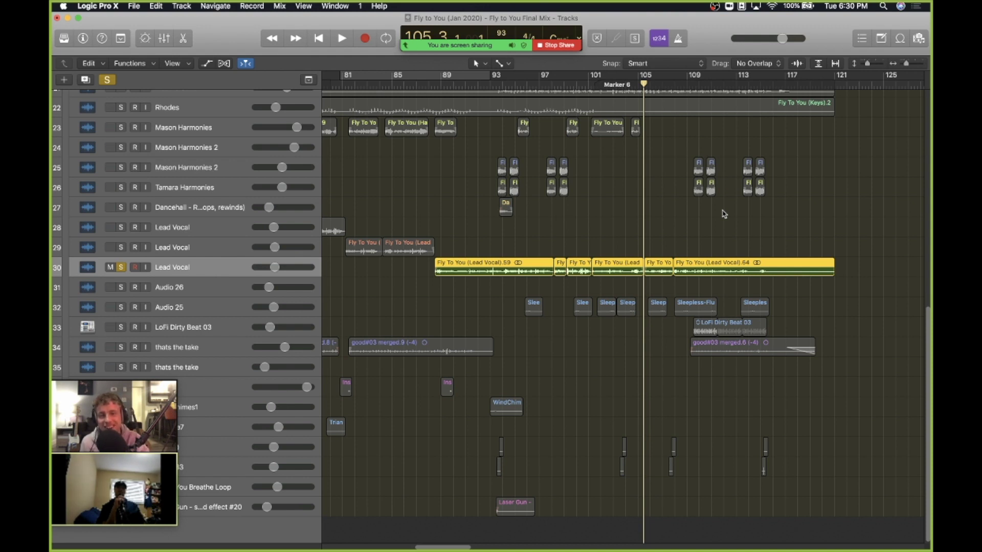
{"action": "left_click", "coordinate": [723, 214]}
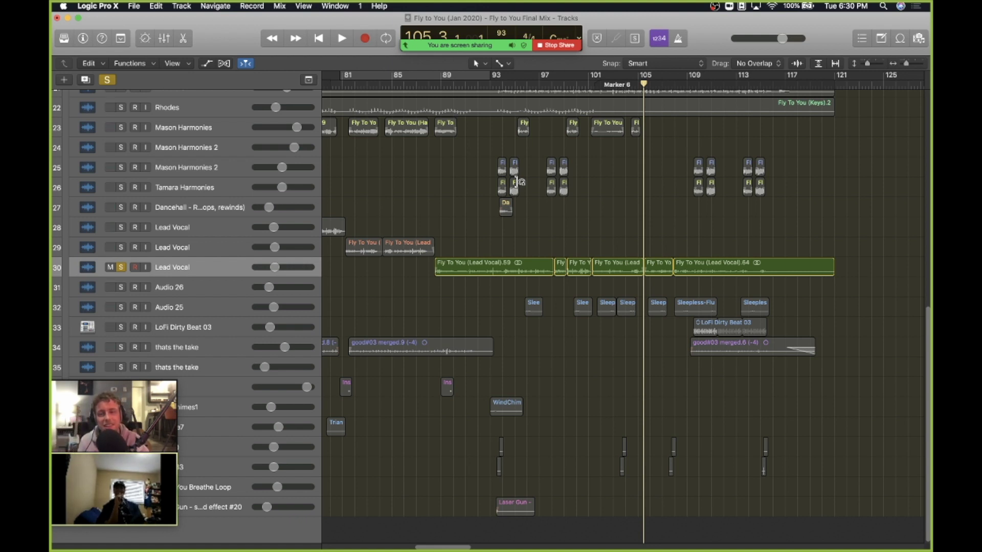
Step: Audition the soloed Lead Vocal track 30 from bar 105, beat 3 to bar 108, and again from bar 107 to bar 116
{"action": "key", "text": "space"}
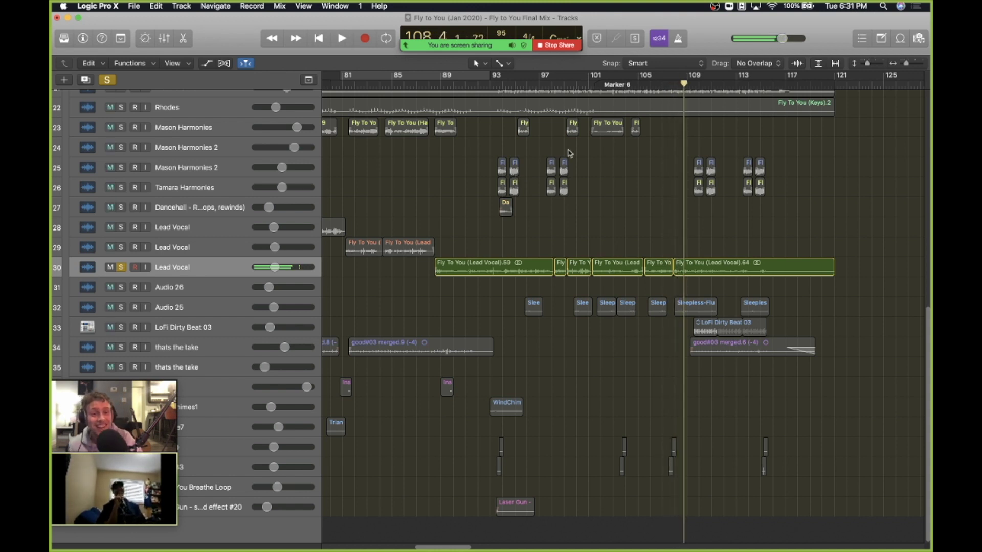
{"action": "left_click", "coordinate": [665, 82]}
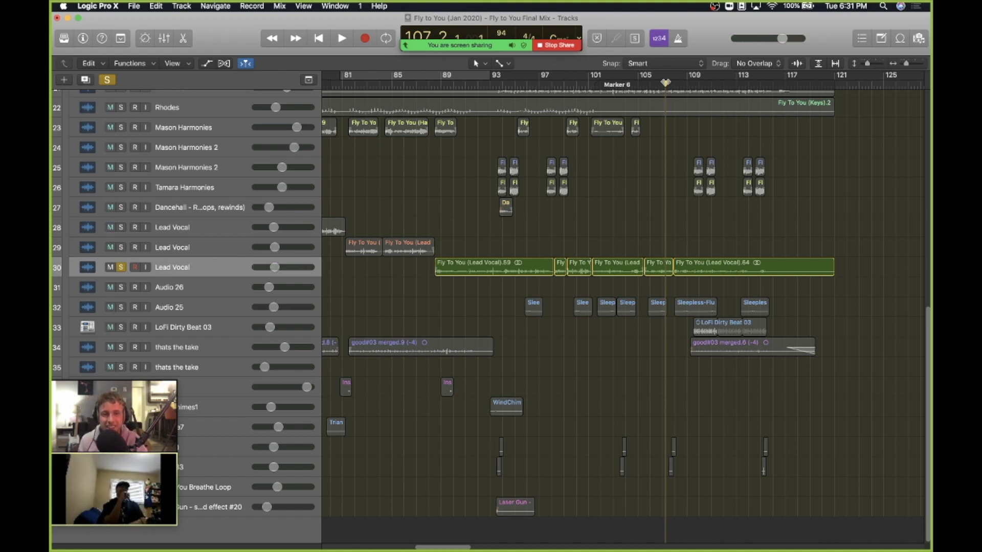
{"action": "left_click", "coordinate": [660, 83]}
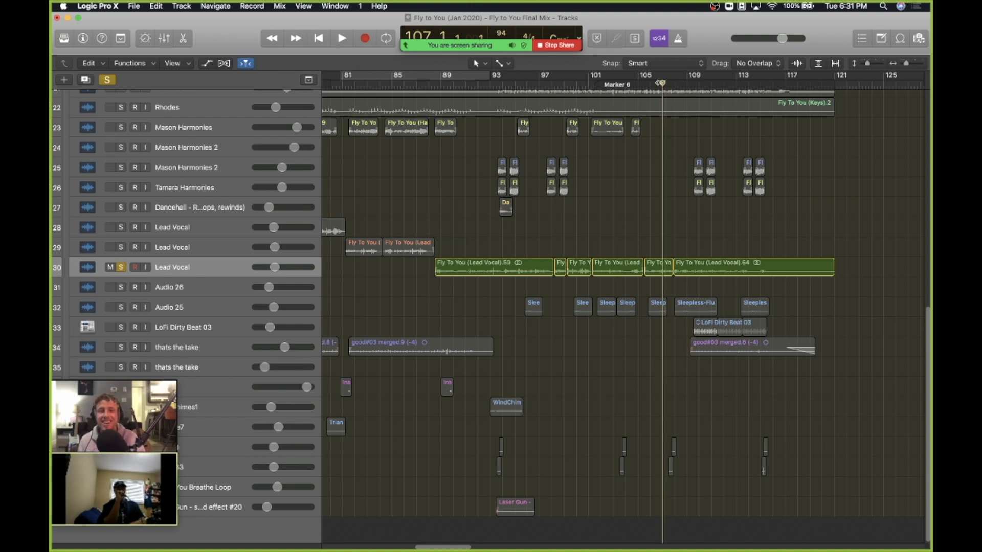
{"action": "key", "text": "space"}
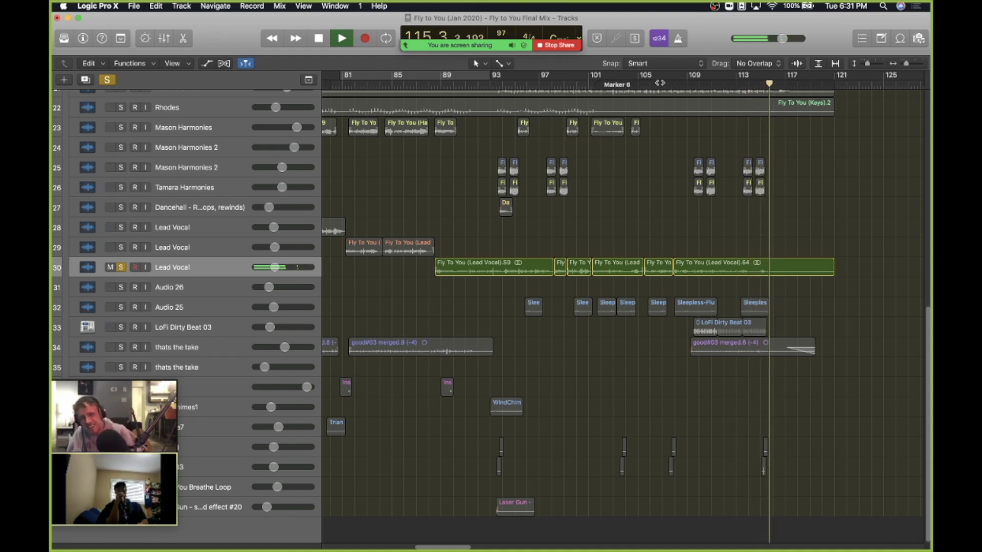
{"action": "key", "text": "space"}
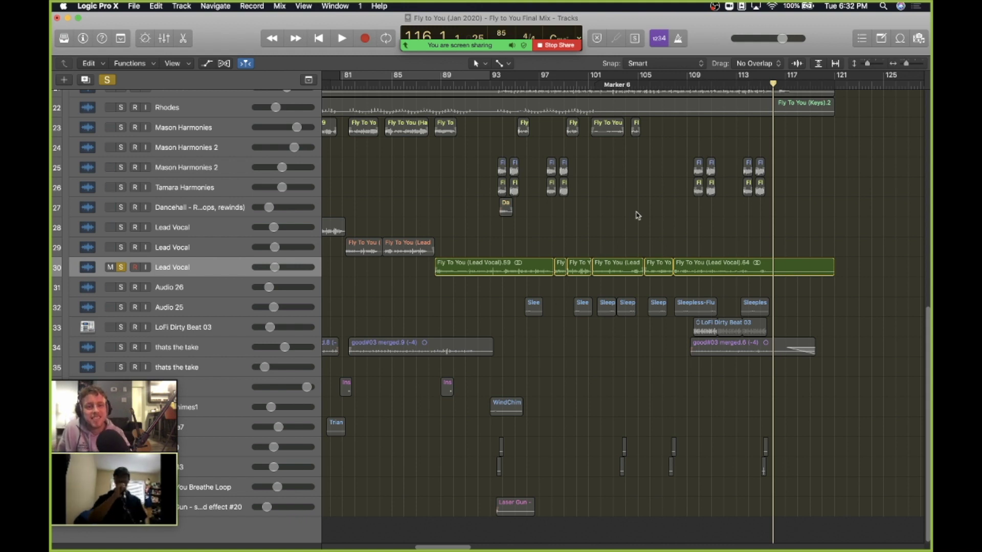
Step: Replay the soloed Lead Vocal track 30 from bar 106 to bar 112, beat 2
{"action": "scroll", "coordinate": [637, 215], "scroll_direction": "right", "scroll_amount": 5}
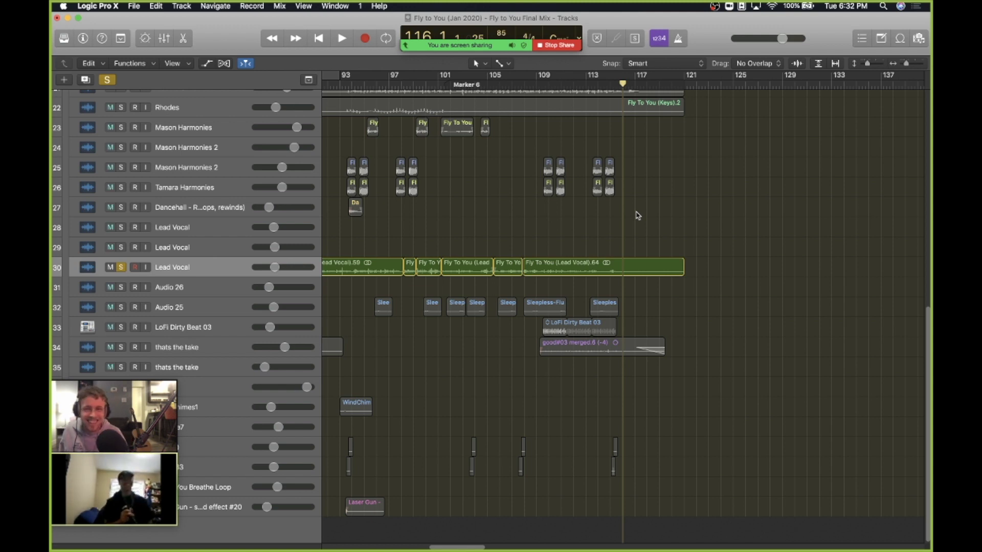
{"action": "left_click_drag", "start_coordinate": [535, 86], "coordinate": [505, 81]}
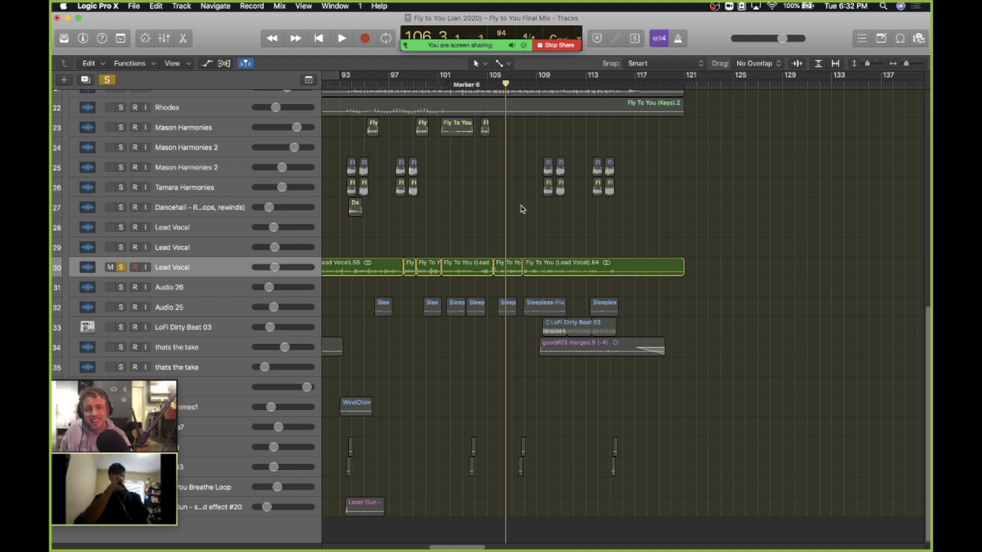
{"action": "left_click", "coordinate": [496, 85]}
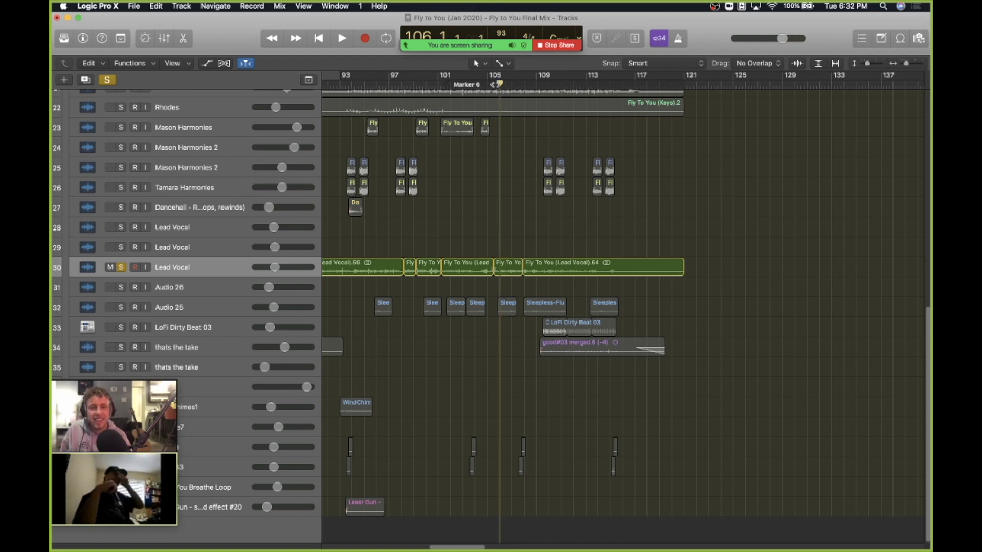
{"action": "key", "text": "space"}
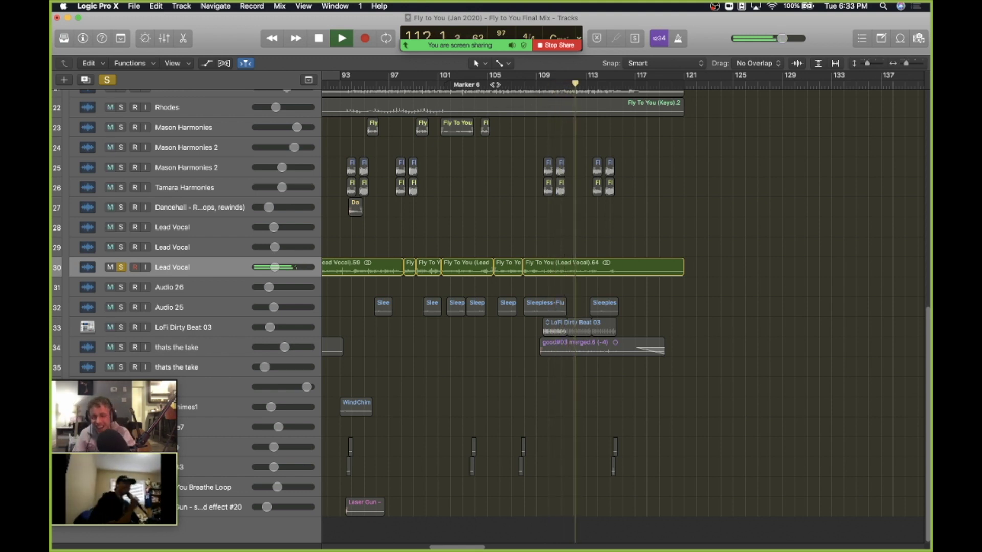
{"action": "key", "text": "space"}
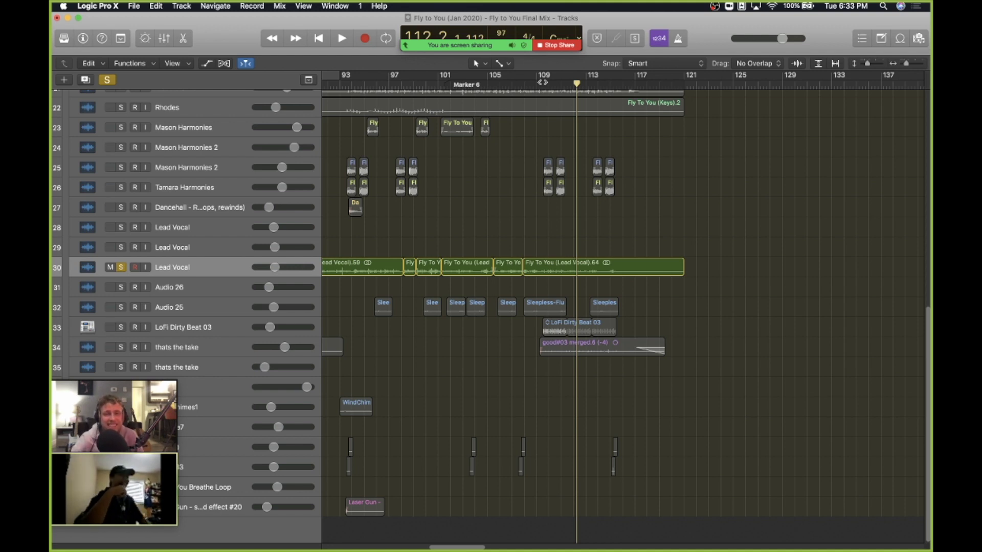
Step: Replay the soloed lead vocal from about bar 107 to bar 112, beat 2, and turn its solo off
{"action": "left_click_drag", "start_coordinate": [528, 84], "coordinate": [513, 85]}
{"action": "key", "text": "space"}
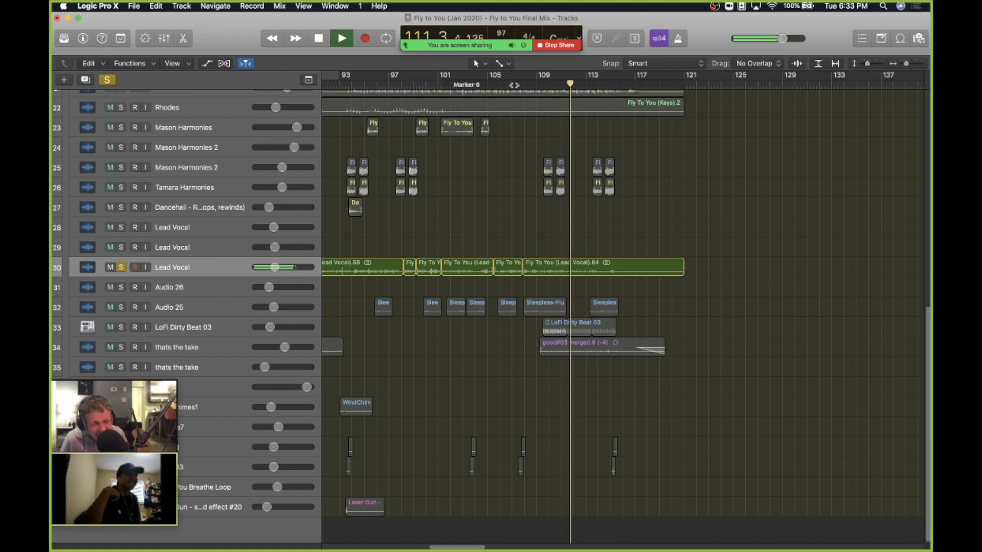
{"action": "key", "text": "space"}
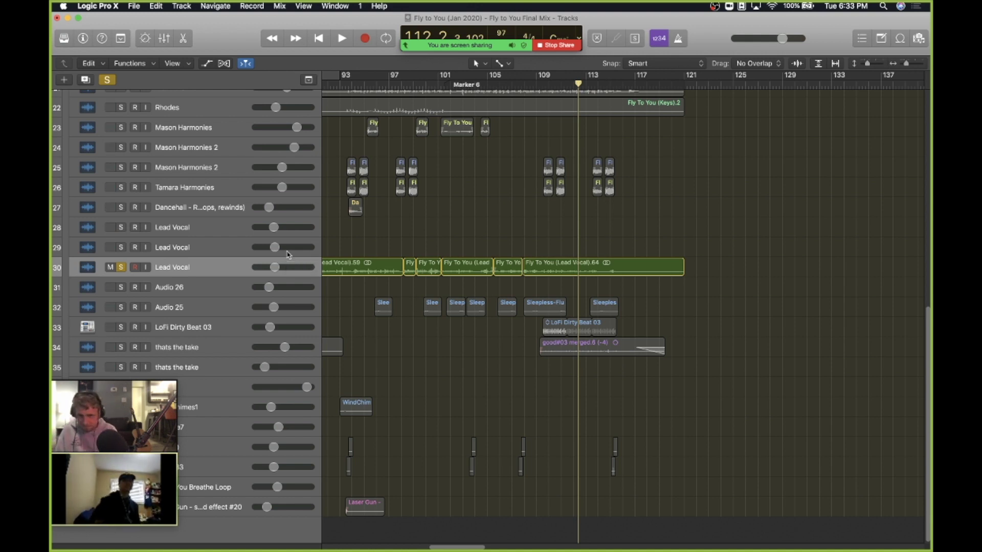
{"action": "left_click", "coordinate": [122, 267]}
Step: Zoom out to the whole song timeline to look over all the tracks, and return the playhead to bar 1
{"action": "scroll", "coordinate": [521, 377], "scroll_direction": "up", "scroll_amount": 15}
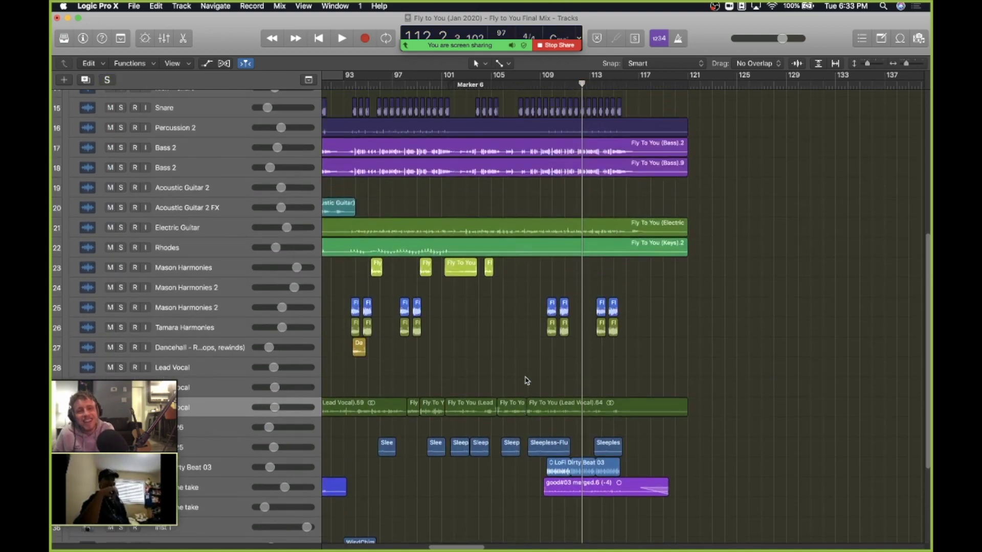
{"action": "key", "text": "super+Left"}
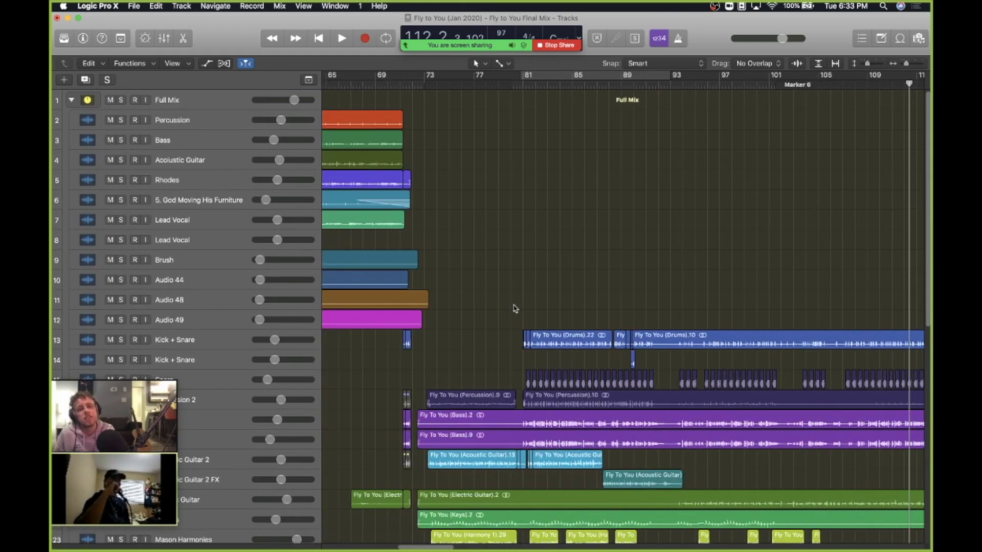
{"action": "scroll", "coordinate": [514, 308], "scroll_direction": "down", "scroll_amount": 15}
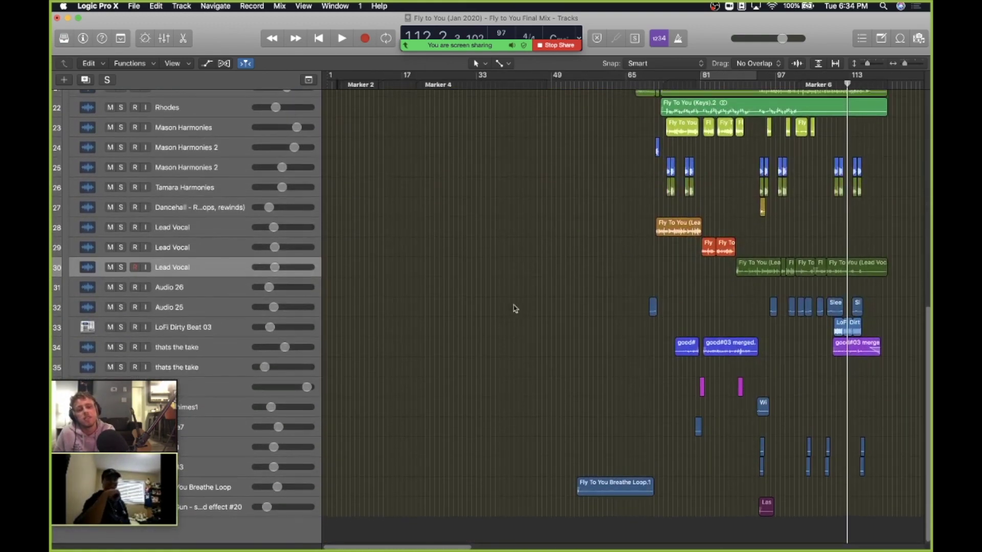
{"action": "scroll", "coordinate": [515, 309], "scroll_direction": "up", "scroll_amount": 15}
{"action": "scroll", "coordinate": [515, 307], "scroll_direction": "right", "scroll_amount": 5}
{"action": "scroll", "coordinate": [515, 307], "scroll_direction": "left", "scroll_amount": 5}
{"action": "scroll", "coordinate": [514, 307], "scroll_direction": "right", "scroll_amount": 1}
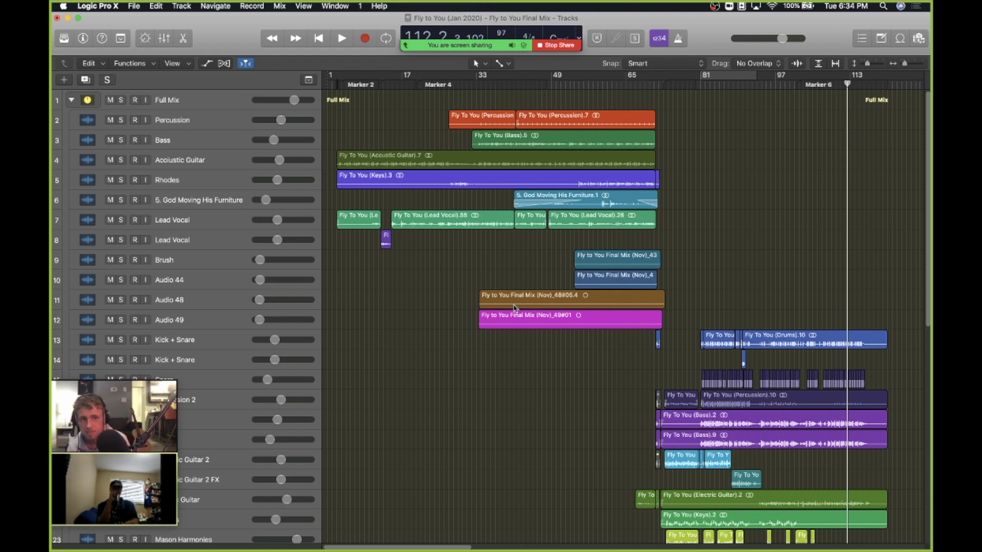
{"action": "key", "text": "Return"}
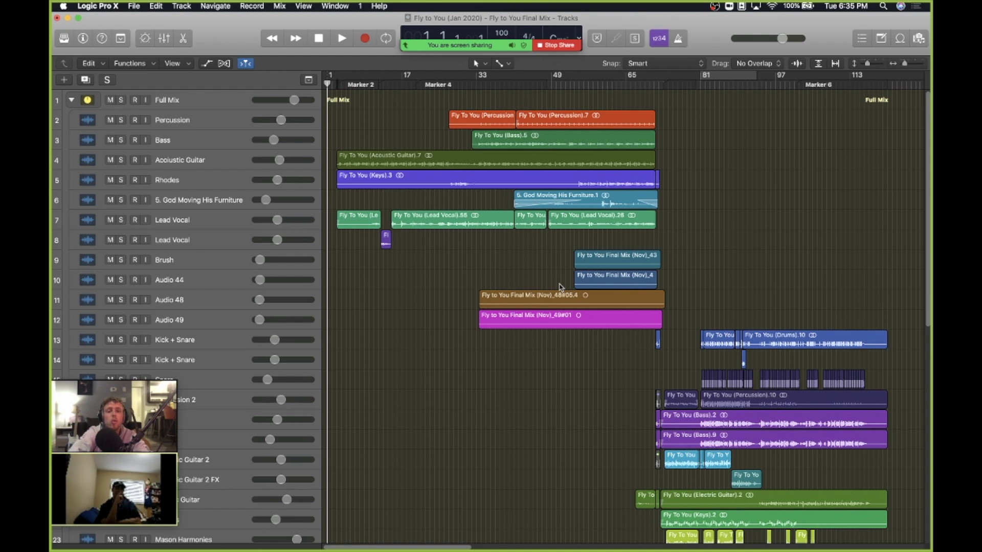
{"action": "scroll", "coordinate": [560, 287], "scroll_direction": "down", "scroll_amount": 5}
{"action": "scroll", "coordinate": [559, 286], "scroll_direction": "up", "scroll_amount": 5}
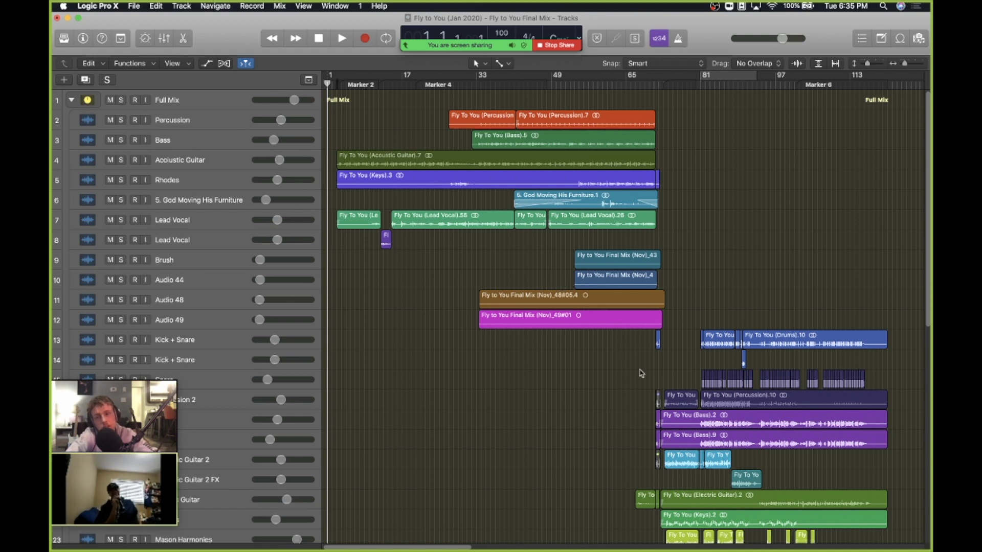
{"action": "scroll", "coordinate": [641, 374], "scroll_direction": "down", "scroll_amount": 7}
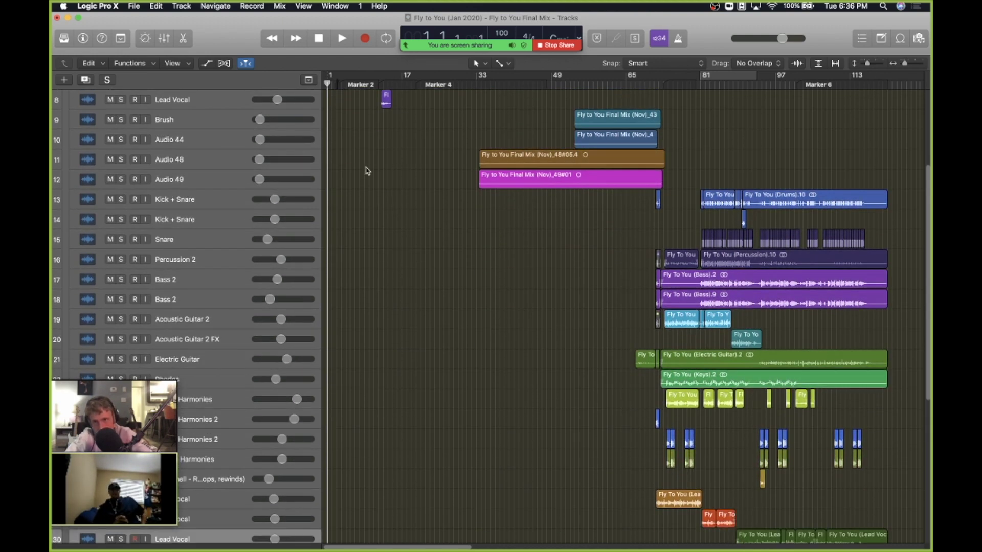
Step: Examine the channel strips and effect chains of the tracks in an enlarged mixer, and close the mixer
{"action": "left_click", "coordinate": [164, 39]}
{"action": "scroll", "coordinate": [532, 446], "scroll_direction": "left", "scroll_amount": 5}
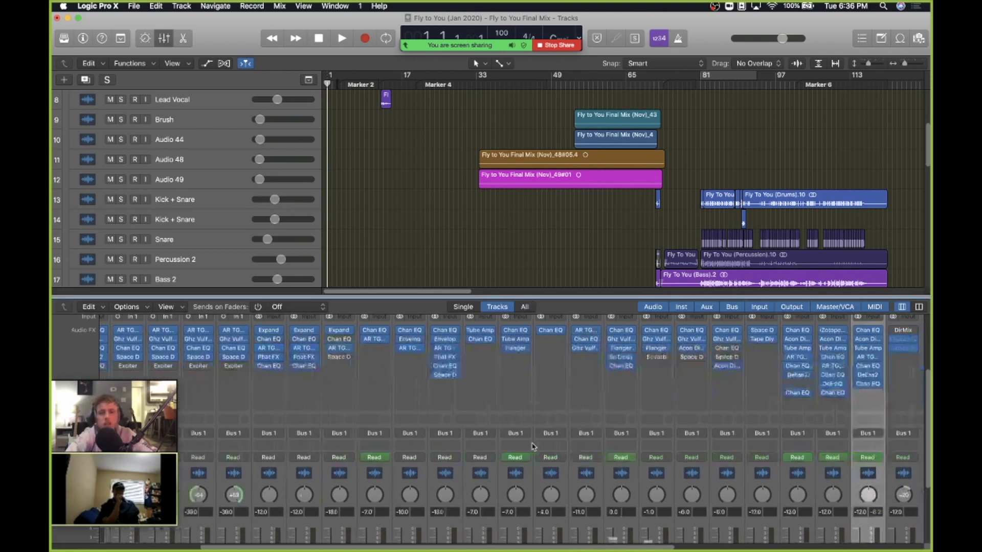
{"action": "scroll", "coordinate": [532, 447], "scroll_direction": "up", "scroll_amount": 10}
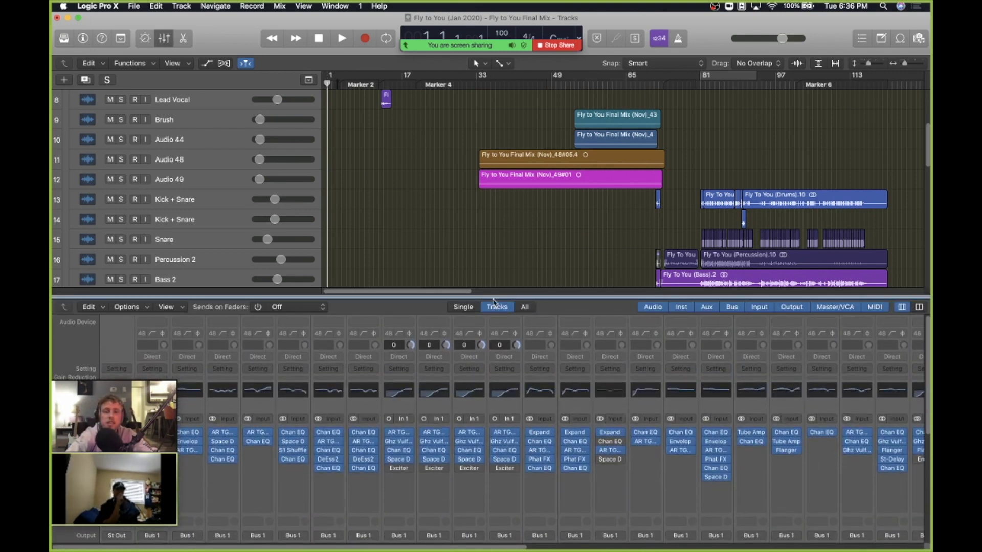
{"action": "left_click_drag", "start_coordinate": [496, 299], "coordinate": [495, 189]}
{"action": "scroll", "coordinate": [541, 409], "scroll_direction": "right", "scroll_amount": 10}
{"action": "scroll", "coordinate": [541, 409], "scroll_direction": "right", "scroll_amount": 7}
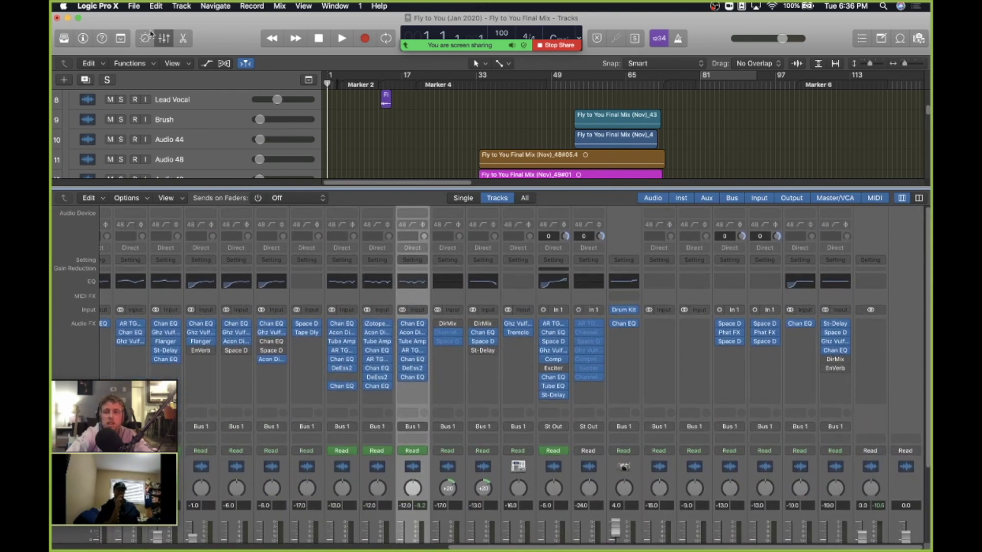
{"action": "left_click", "coordinate": [164, 38]}
Step: Reduce the track heights until every track fits in view, and inspect the channel strip of Bass 2 track 18 in the mixer
{"action": "scroll", "coordinate": [427, 184], "scroll_direction": "up", "scroll_amount": 5}
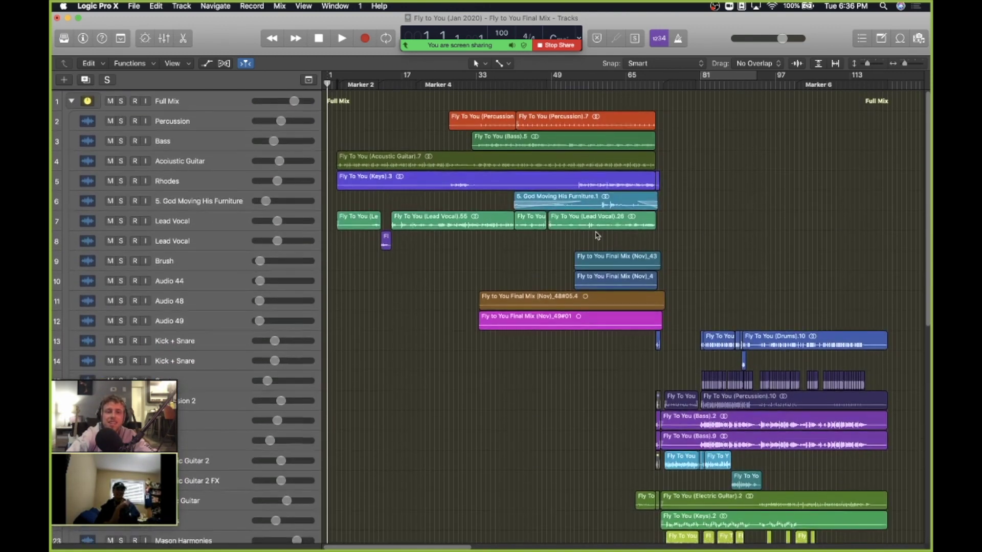
{"action": "left_click_drag", "start_coordinate": [867, 64], "coordinate": [864, 64]}
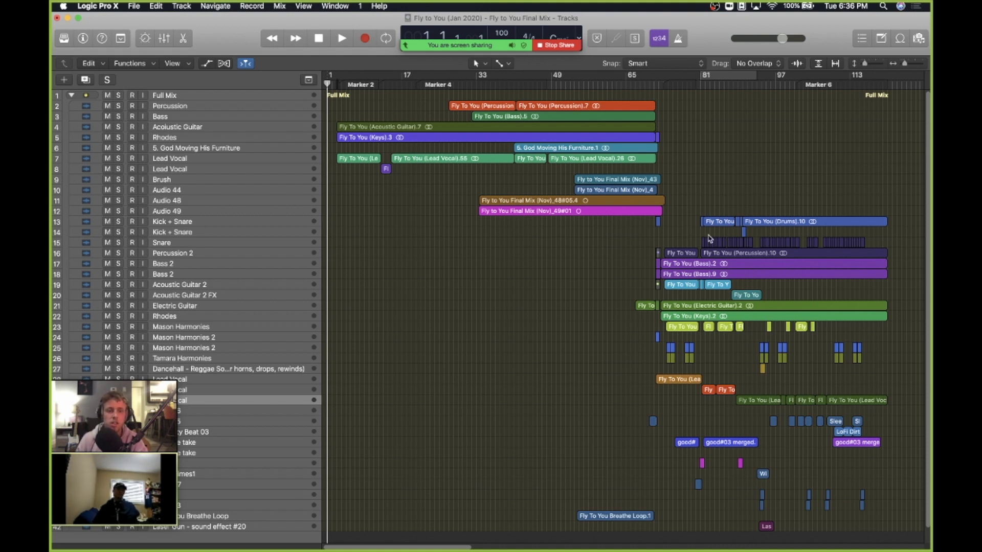
{"action": "left_click", "coordinate": [694, 265]}
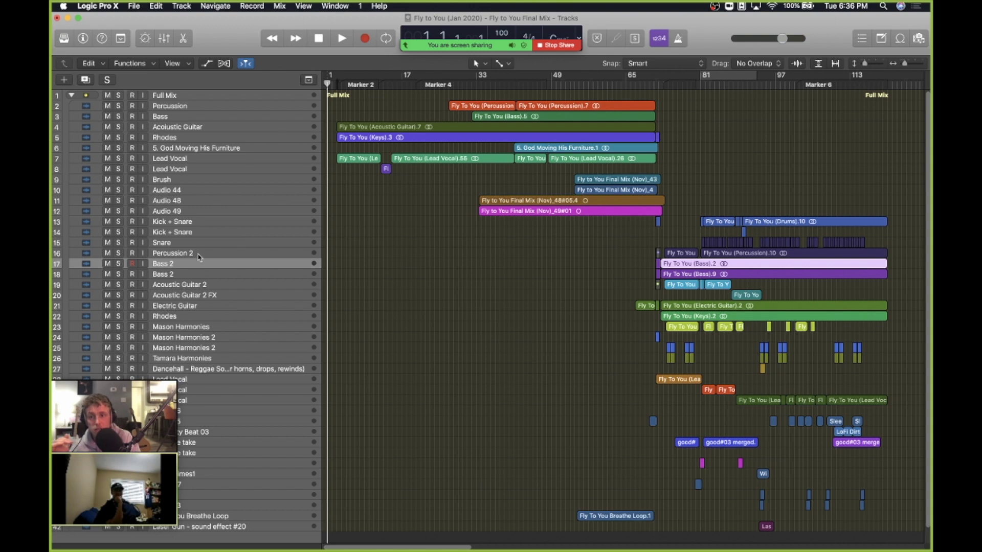
{"action": "left_click", "coordinate": [172, 275]}
{"action": "left_click", "coordinate": [164, 39]}
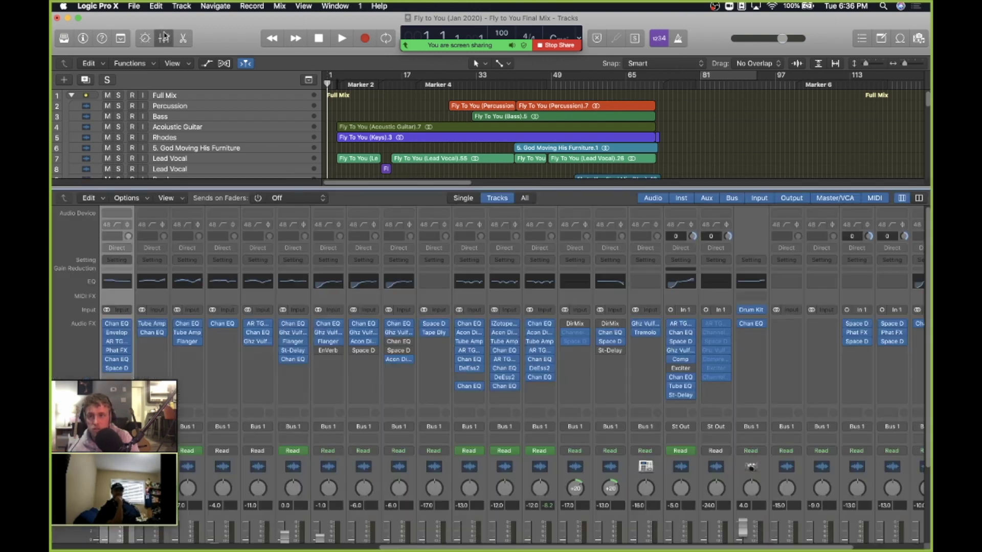
{"action": "scroll", "coordinate": [315, 399], "scroll_direction": "left", "scroll_amount": 5}
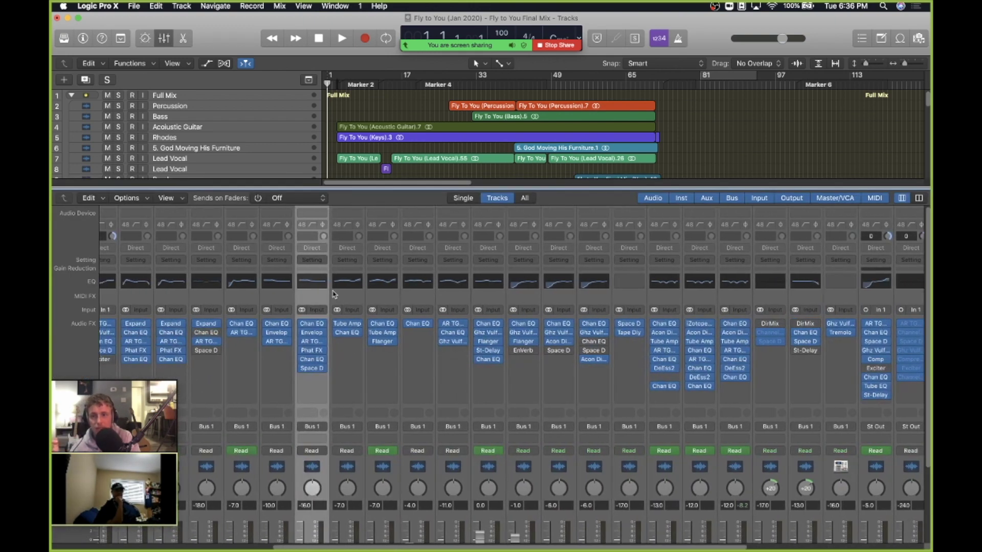
{"action": "left_click", "coordinate": [164, 38]}
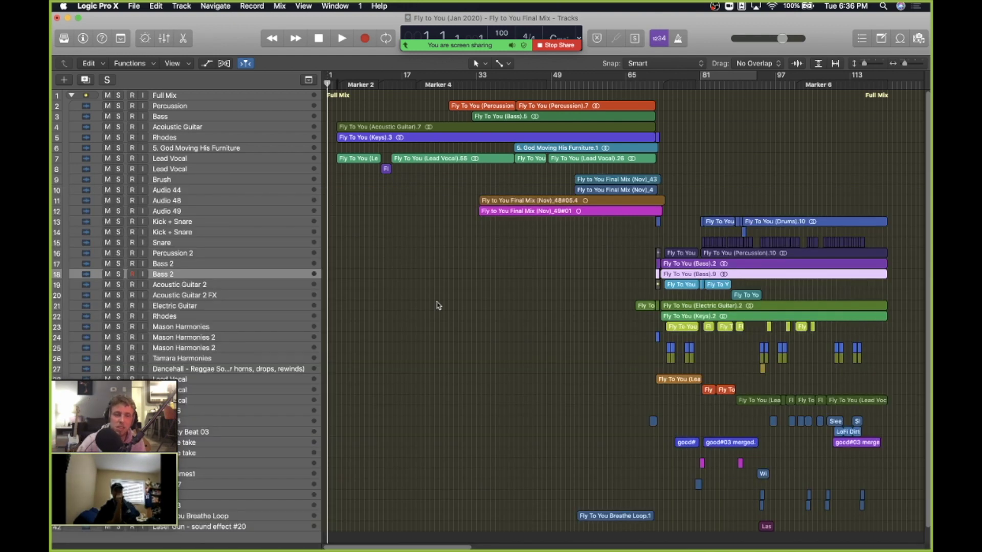
{"action": "left_click", "coordinate": [457, 298]}
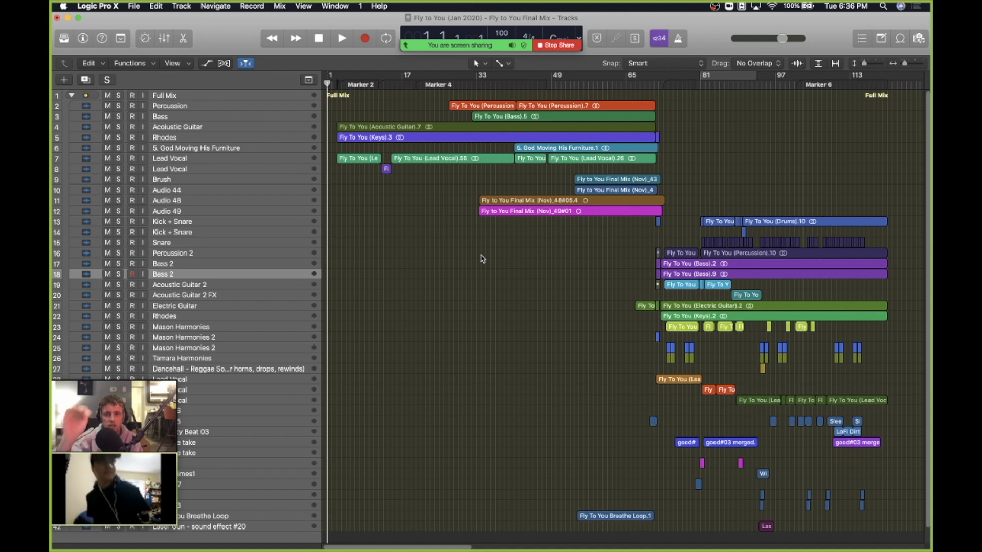
{"action": "mouse_move", "coordinate": [109, 371]}
{"action": "left_mouse_down"}
{"action": "mouse_move", "coordinate": [221, 369]}
{"action": "mouse_move", "coordinate": [140, 381]}
{"action": "mouse_move", "coordinate": [111, 373]}
{"action": "left_mouse_up"}
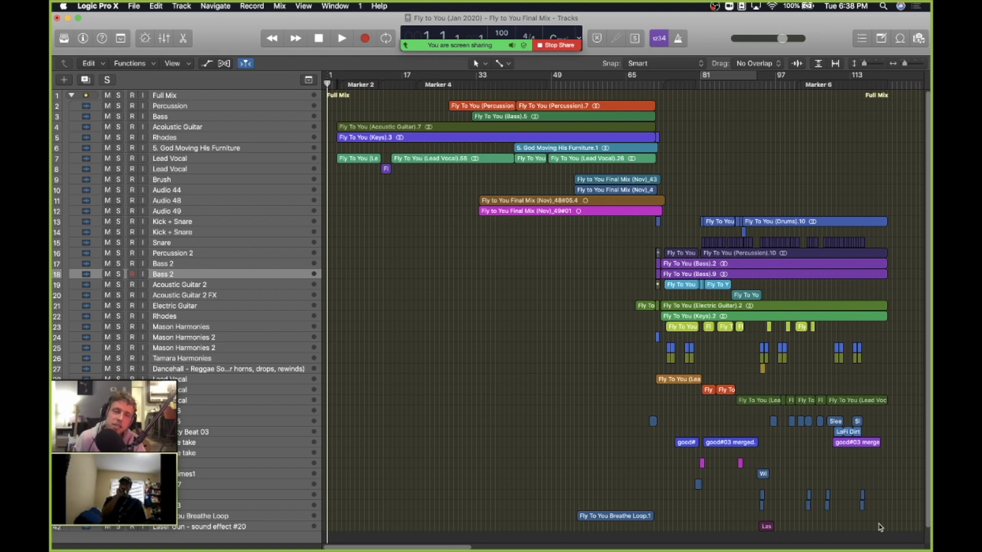
{"action": "left_click_drag", "start_coordinate": [880, 529], "coordinate": [335, 92]}
{"action": "left_click", "coordinate": [596, 316]}
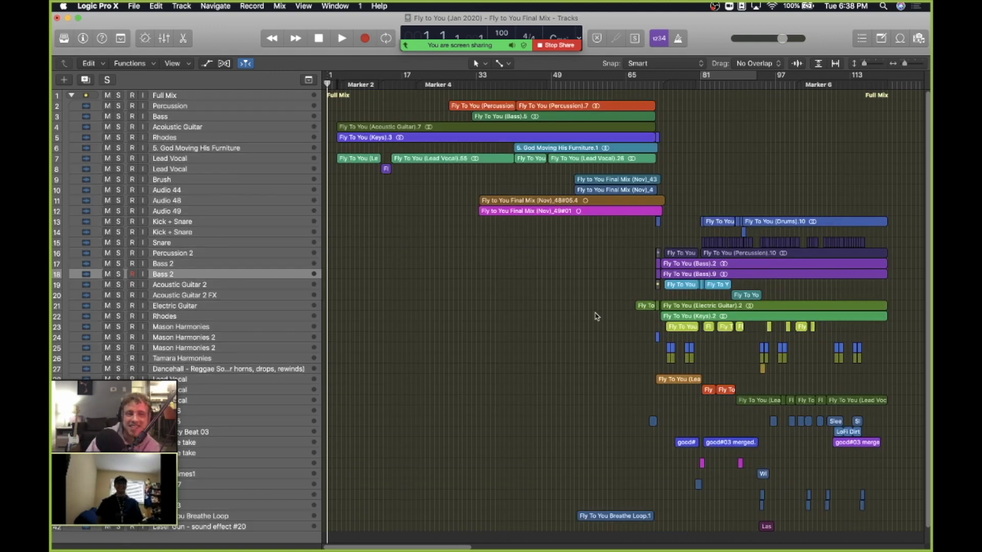